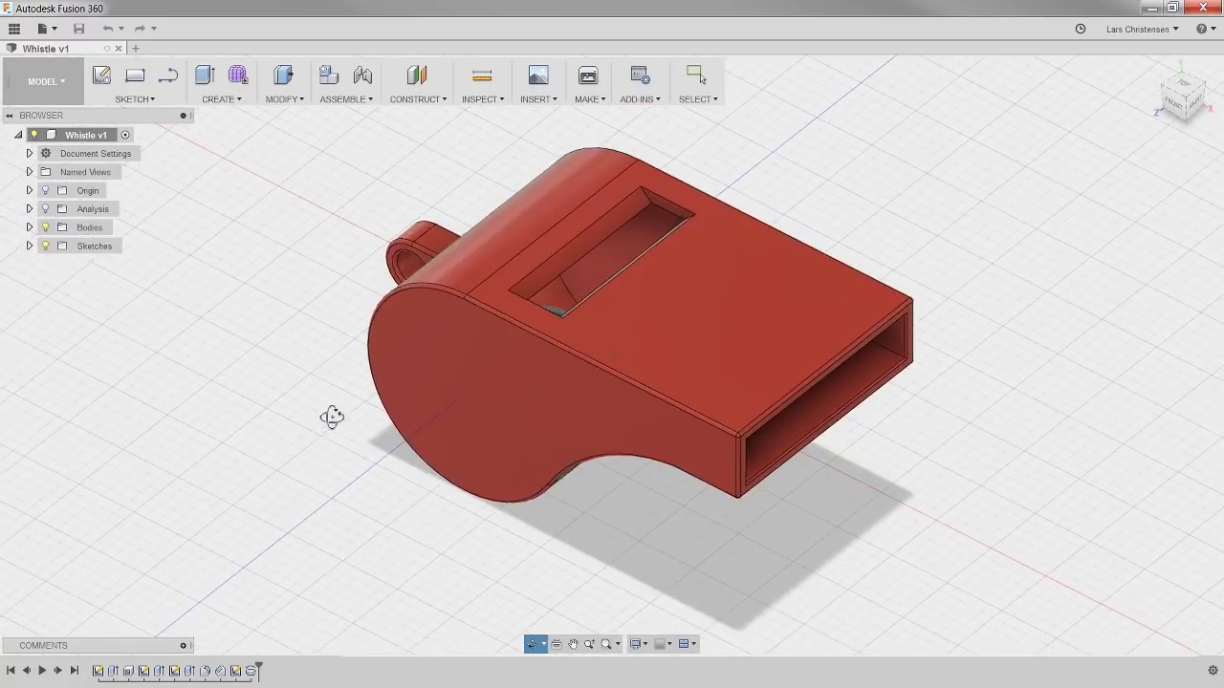
# - Close the Whistle v1 design
pyautogui.press('Escape')
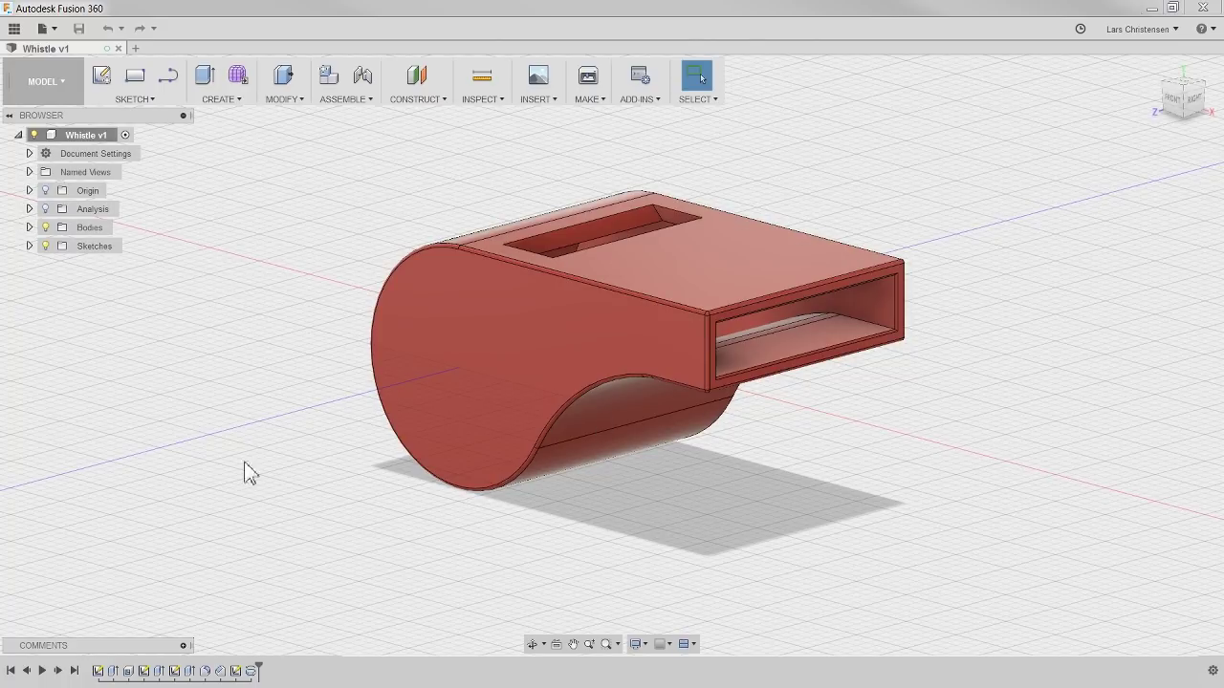
pyautogui.moveTo(175, 344)
pyautogui.keyDown('shift'); pyautogui.mouseDown(button='middle')
pyautogui.moveTo(259, 347)
pyautogui.moveTo(164, 400)
pyautogui.moveTo(54, 363)
pyautogui.moveTo(41, 399)
pyautogui.moveTo(66, 313)
pyautogui.moveTo(178, 344)
pyautogui.mouseUp(button='middle'); pyautogui.keyUp('shift')
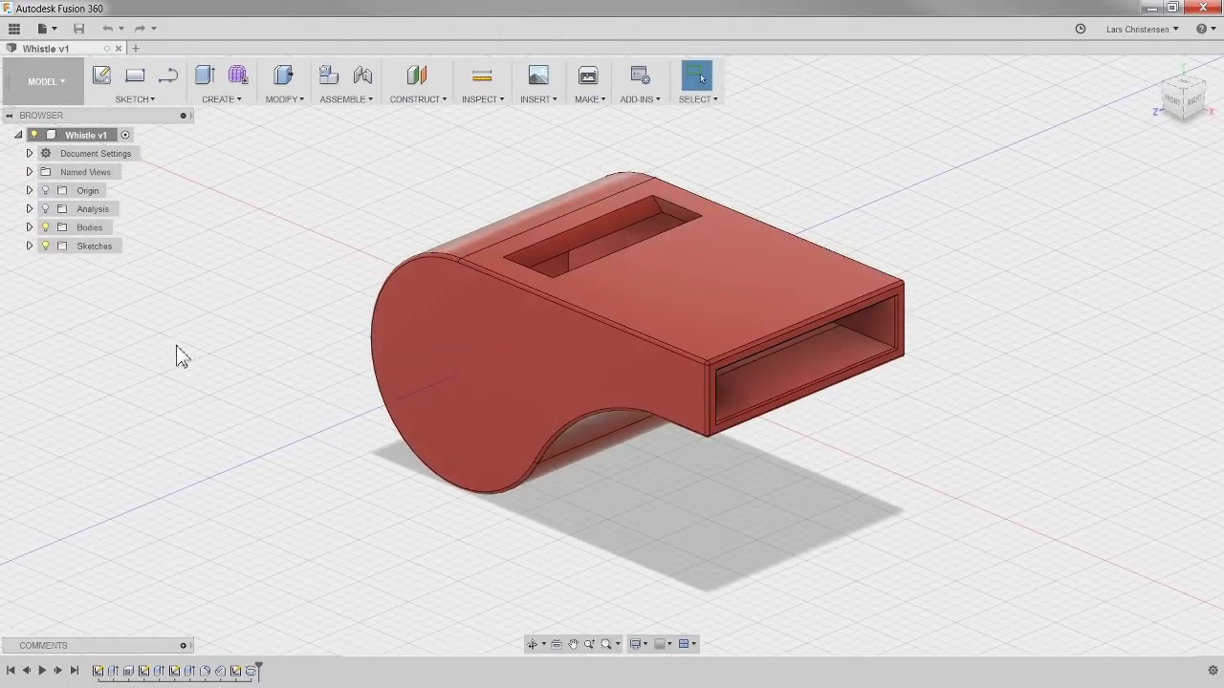
pyautogui.click(118, 49)
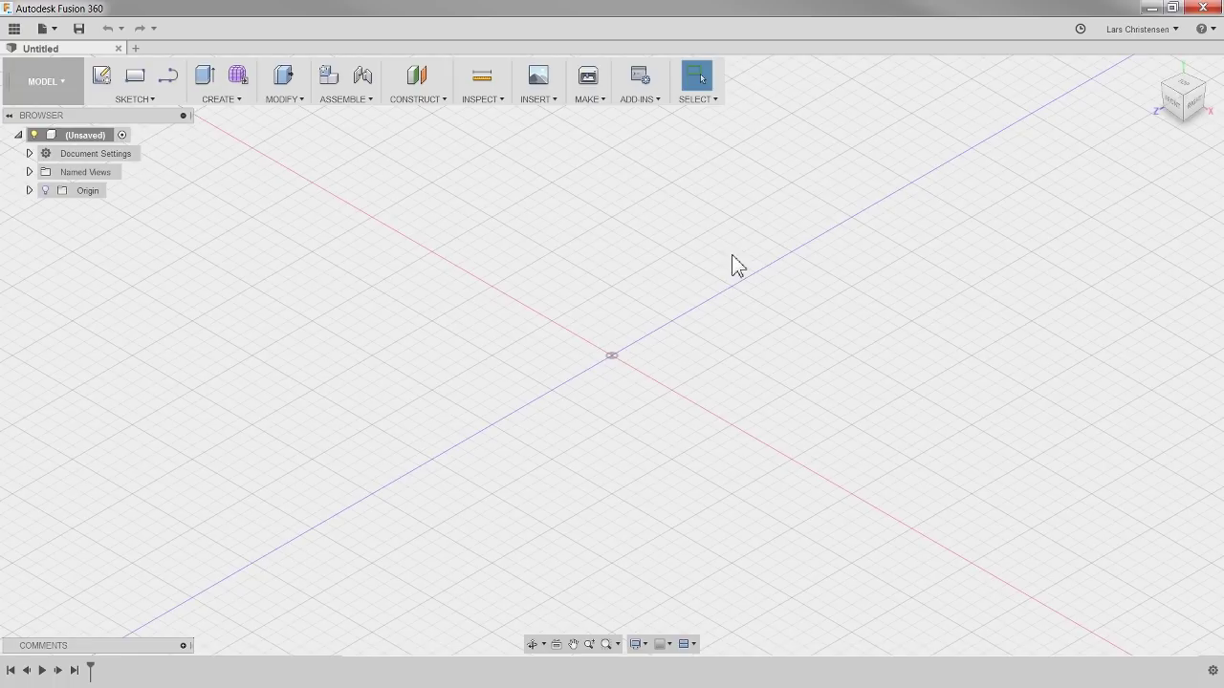
# - Review the general settings in the preferences and close them without changing anything
pyautogui.click(1138, 35)
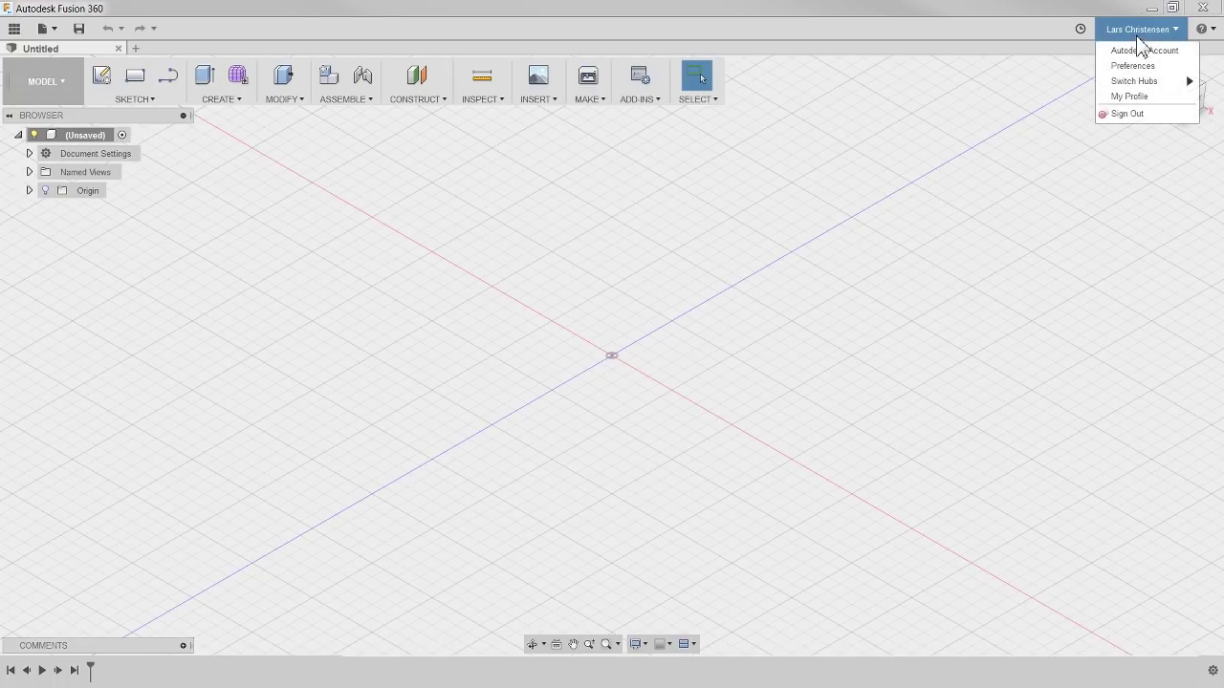
pyautogui.click(1133, 66)
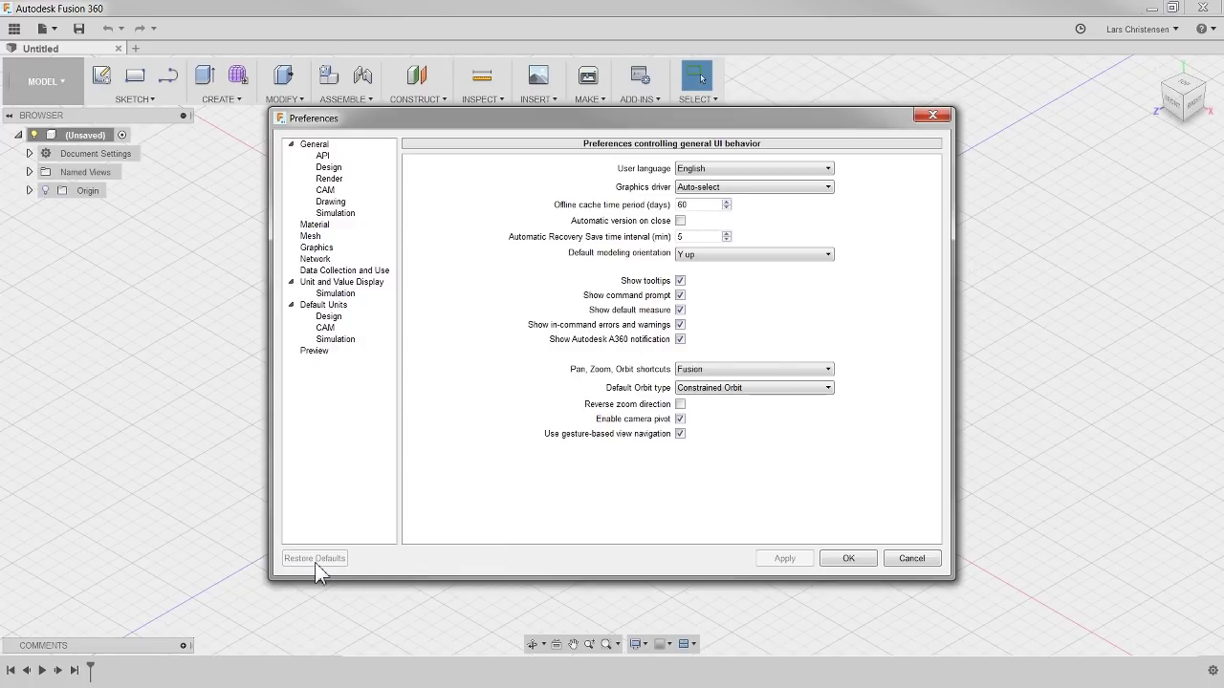
pyautogui.click(895, 563)
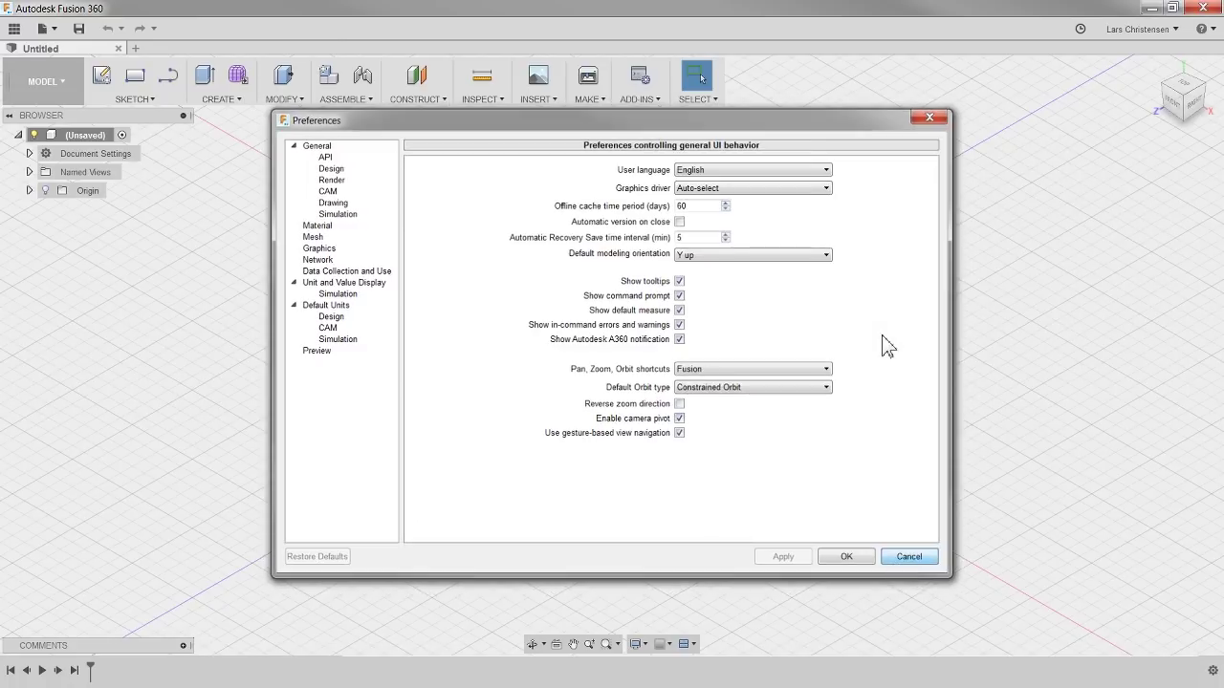
pyautogui.press('Escape')
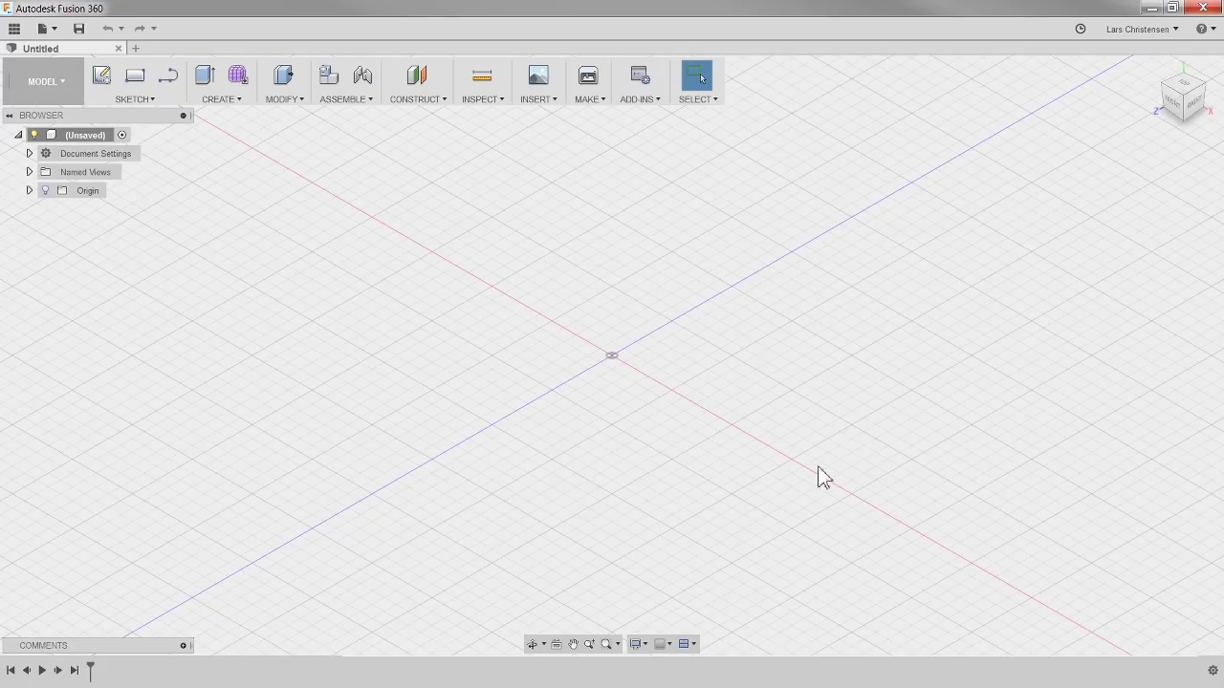
# - Turn off the layout grid and set the view projection to Perspective with Ortho Faces
pyautogui.click(670, 646)
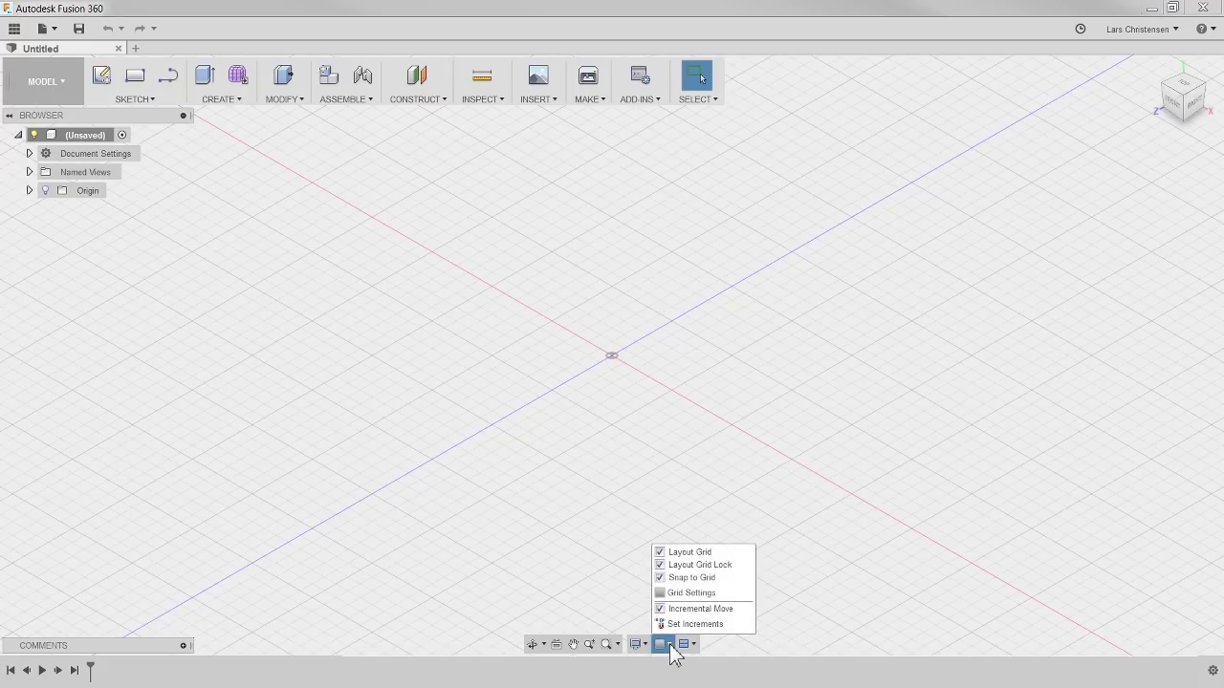
pyautogui.click(659, 553)
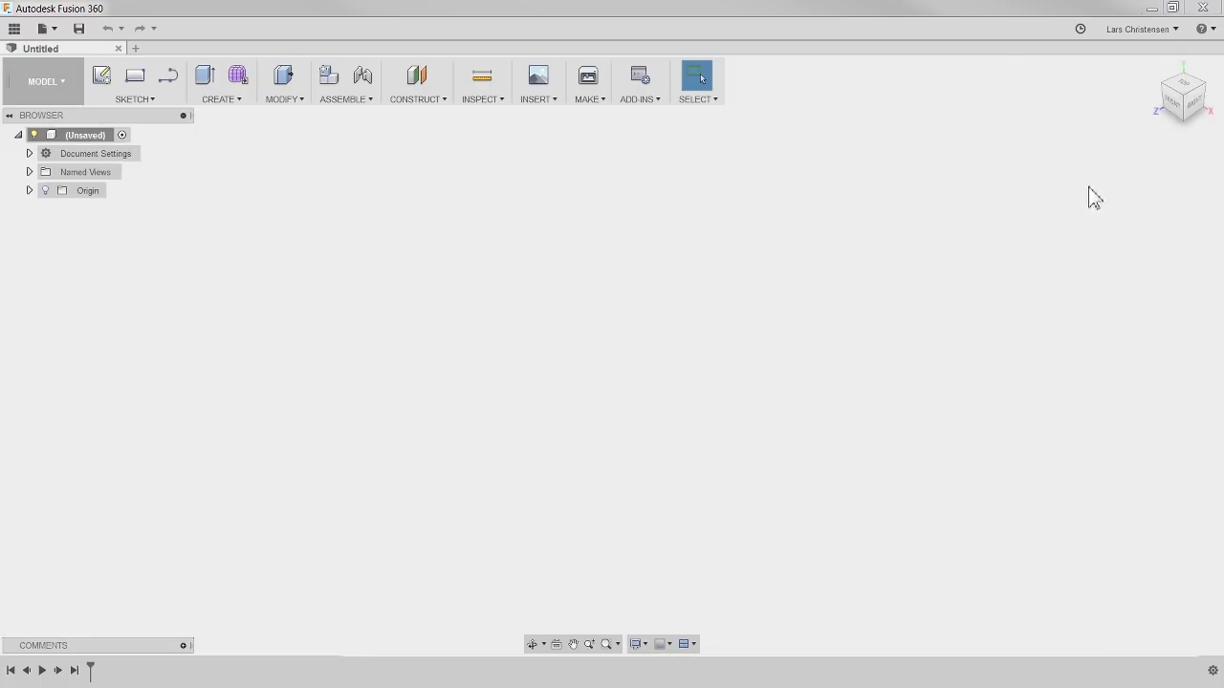
pyautogui.rightClick(1185, 90)
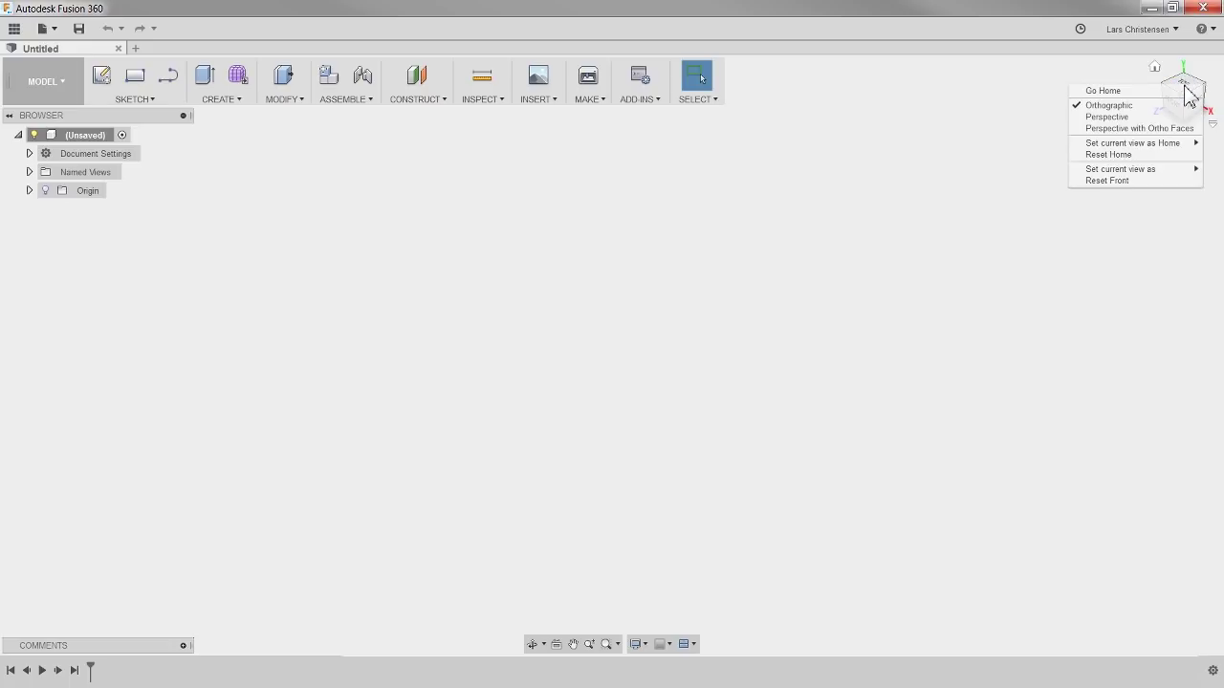
pyautogui.click(1119, 128)
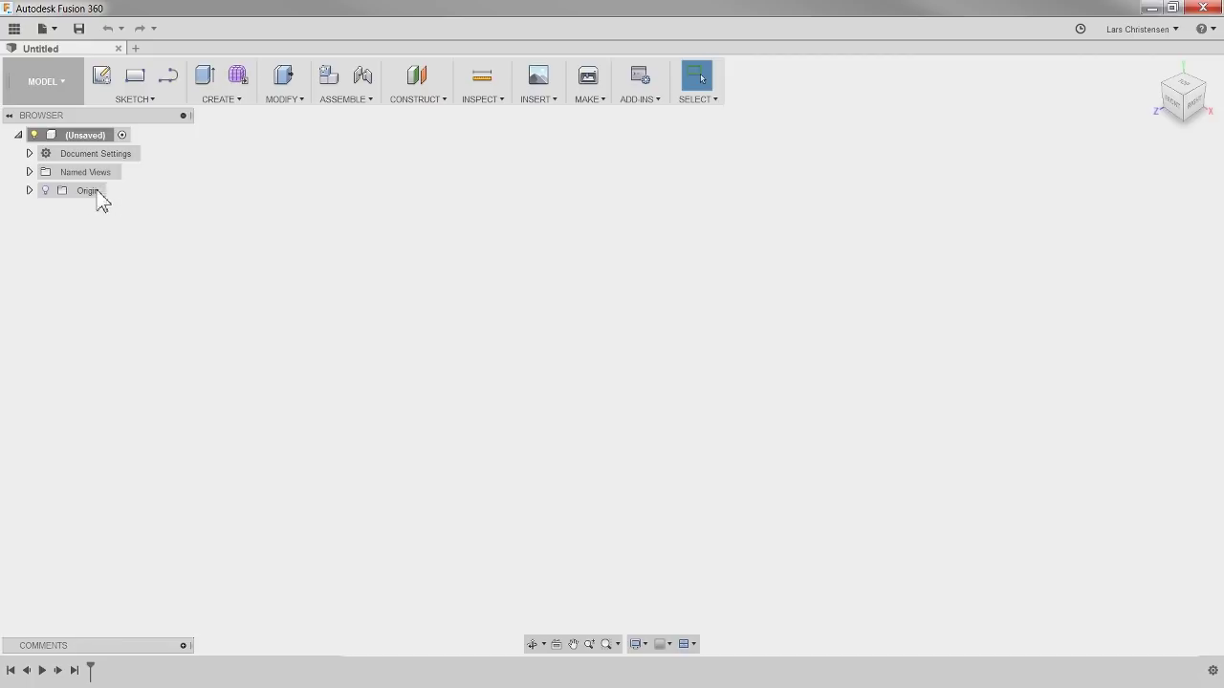
# - Show the origin planes and axes of the new empty design
pyautogui.click(49, 201)
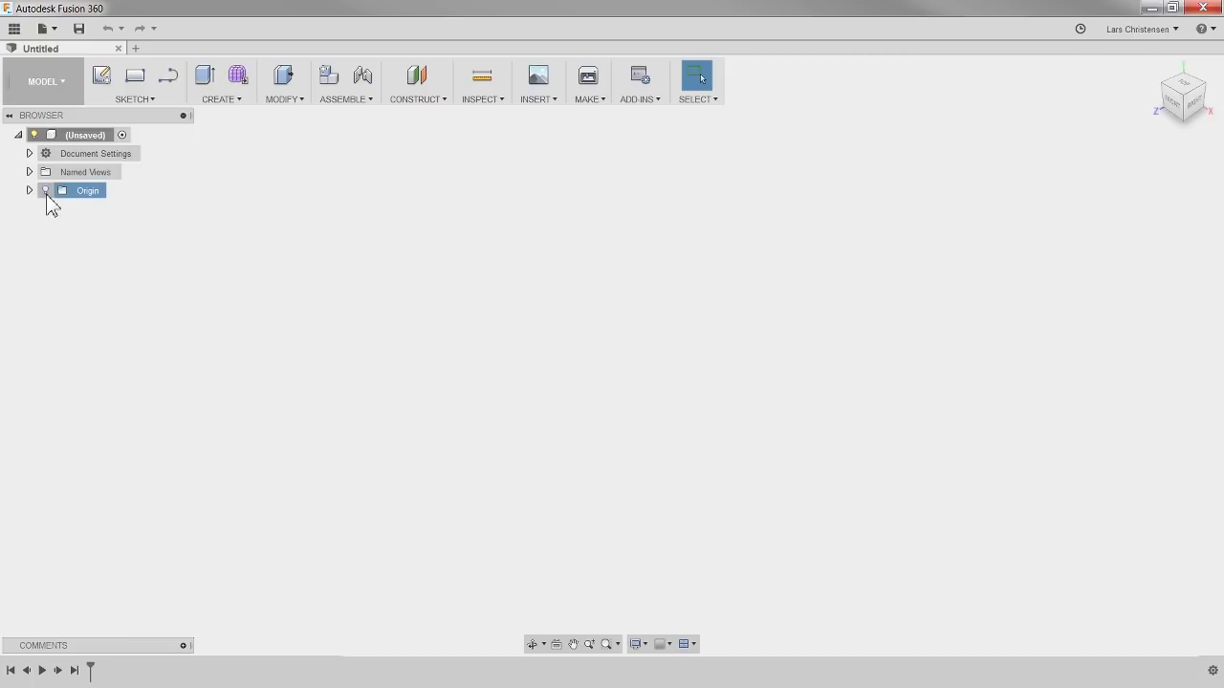
pyautogui.click(45, 192)
pyautogui.click(45, 193)
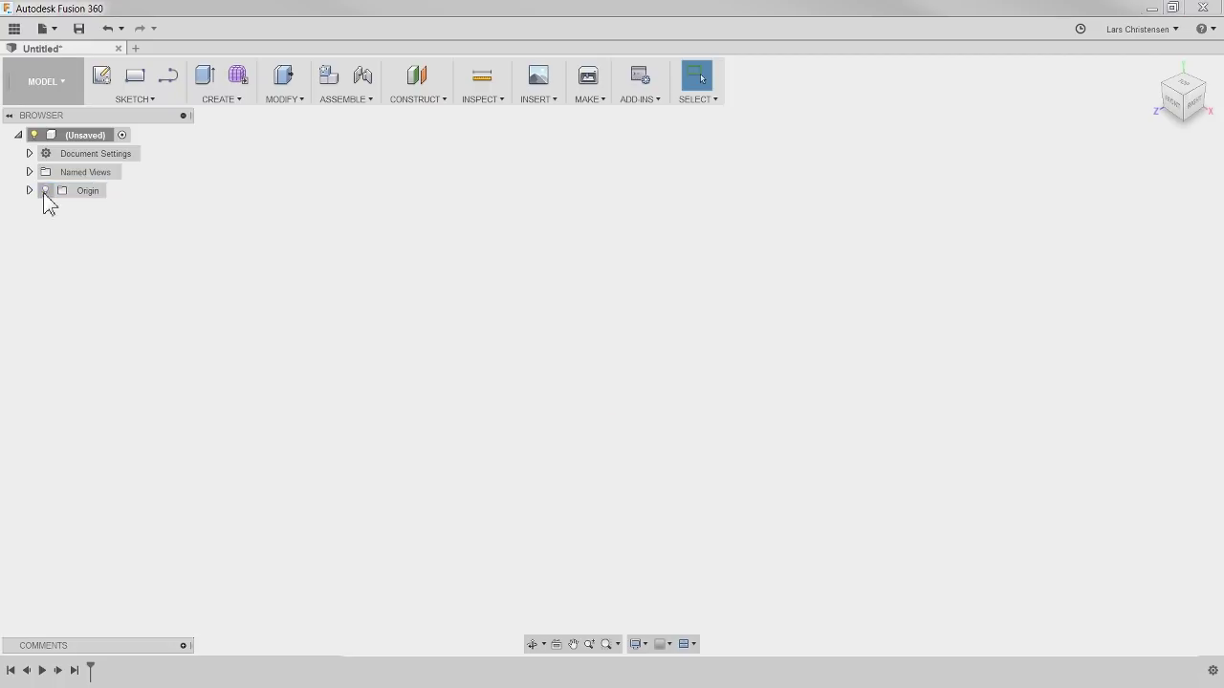
pyautogui.click(44, 191)
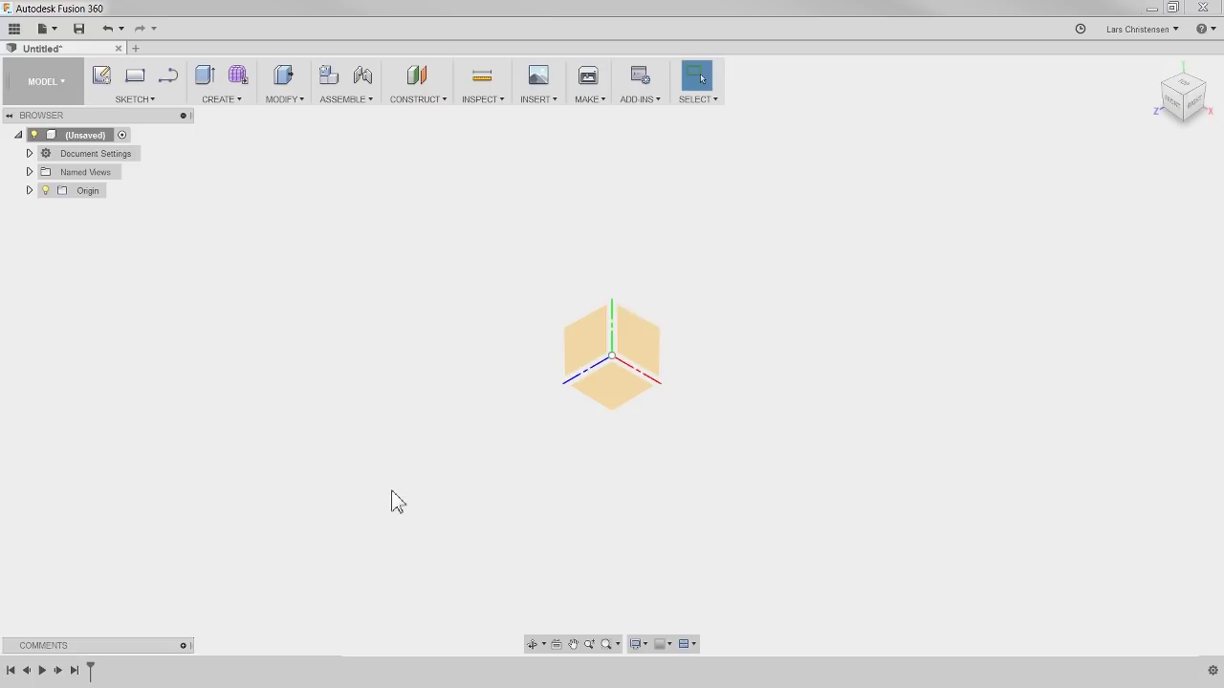
# - Create a new sketch on the front origin plane
pyautogui.click(104, 81)
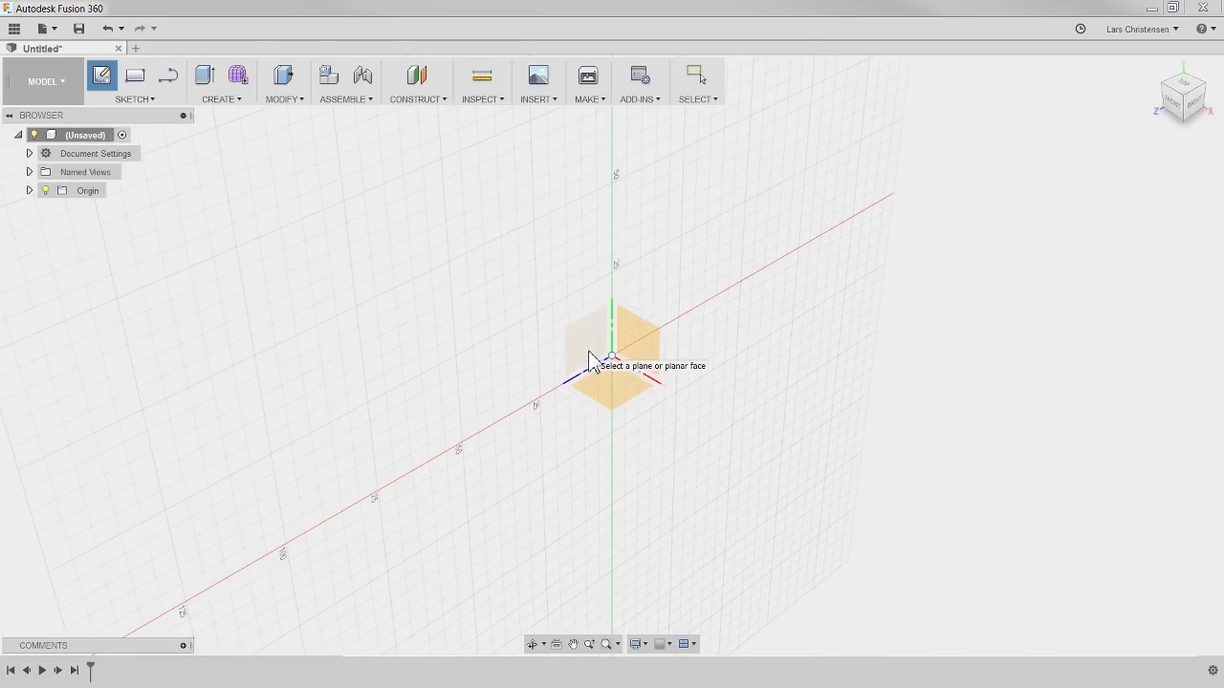
pyautogui.click(645, 346)
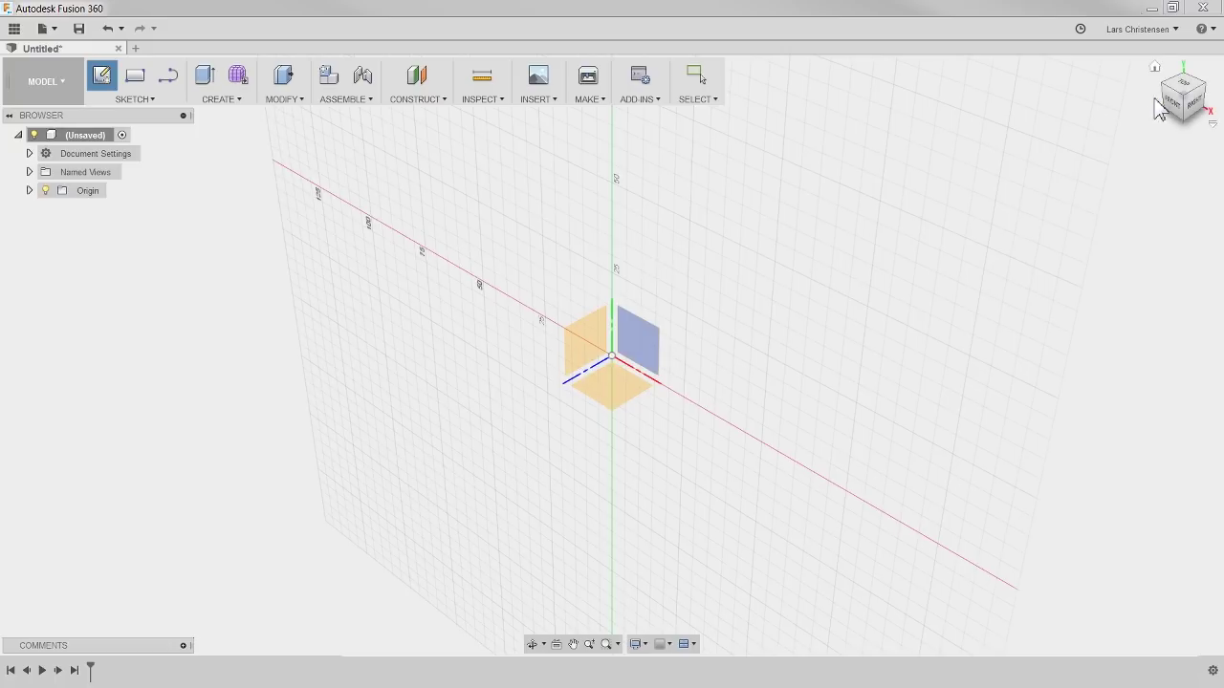
pyautogui.click(646, 352)
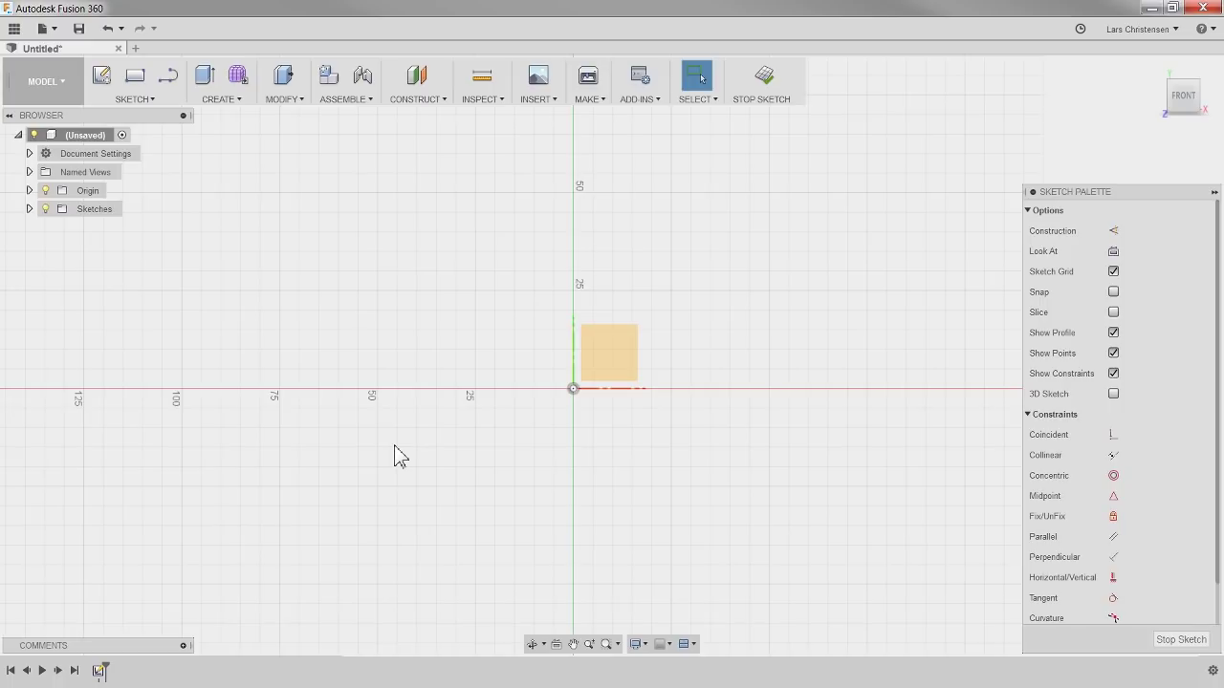
# - Draw an 18 mm diameter circle centred on the sketch origin
pyautogui.press('c')
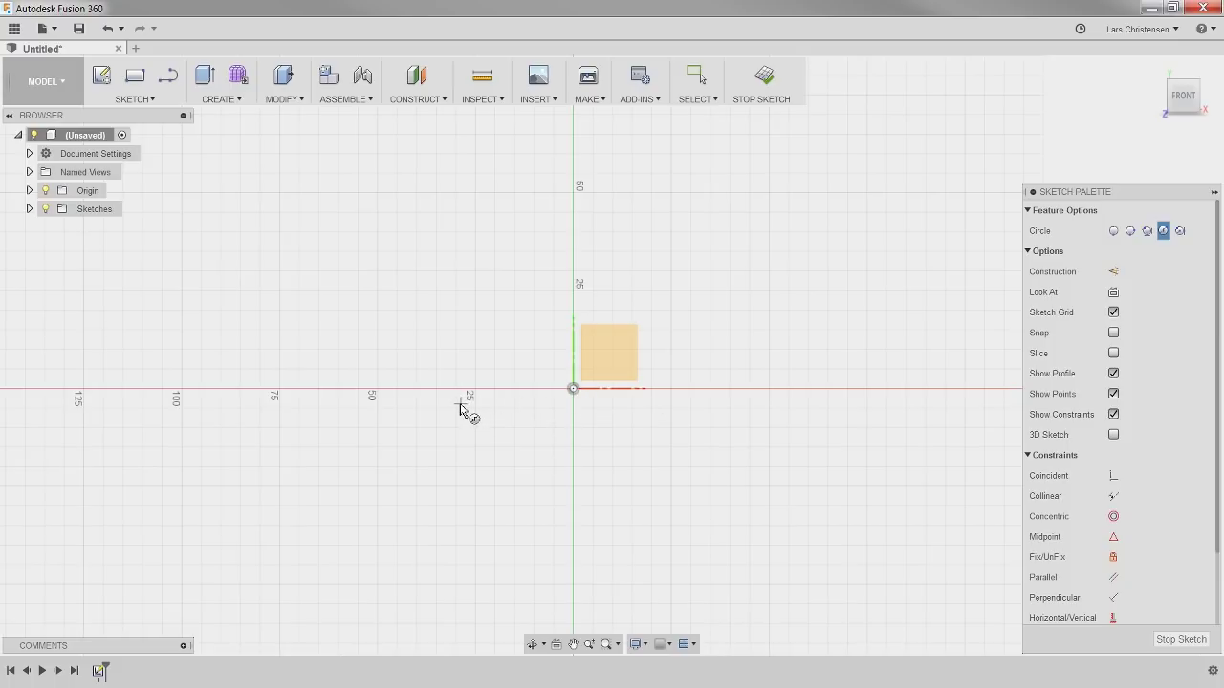
pyautogui.click(573, 389)
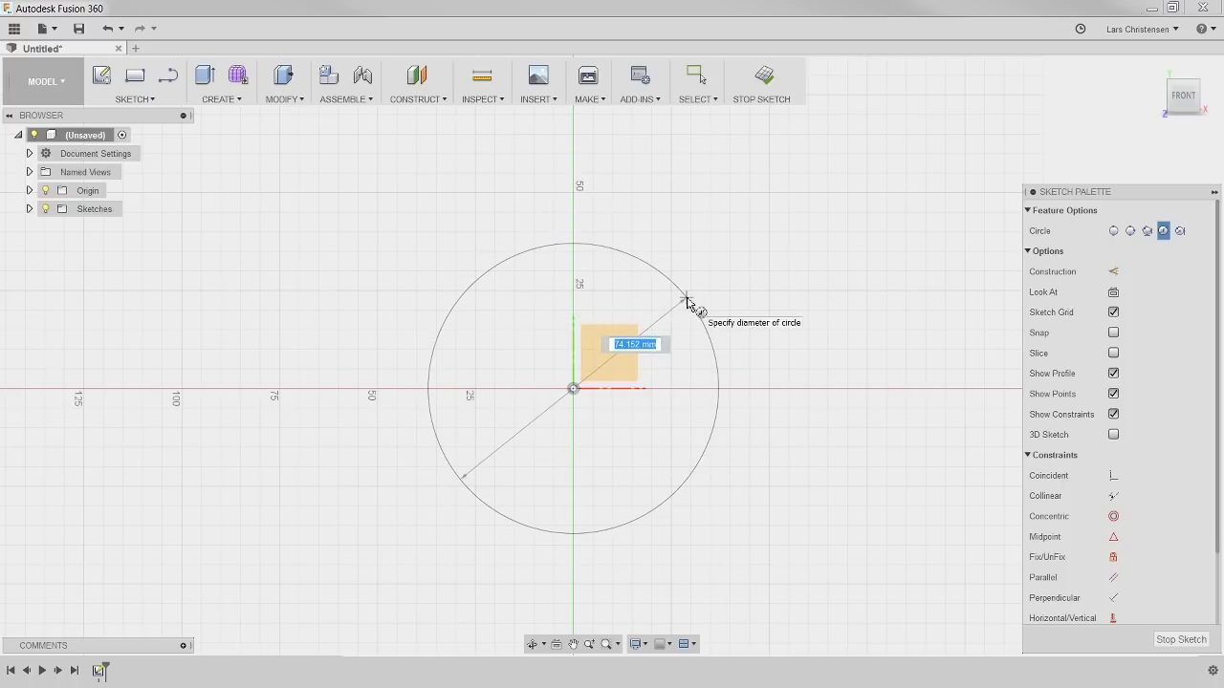
pyautogui.write('18')
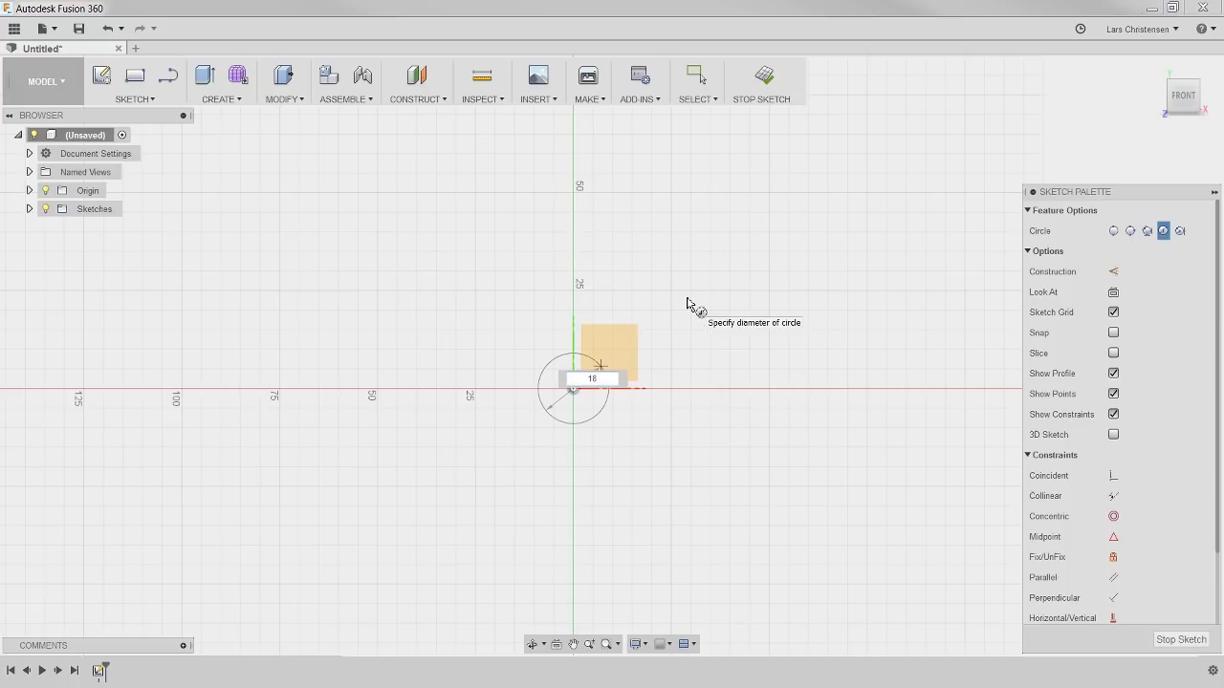
pyautogui.press('Tab')
pyautogui.press('Return')
pyautogui.press('Escape')
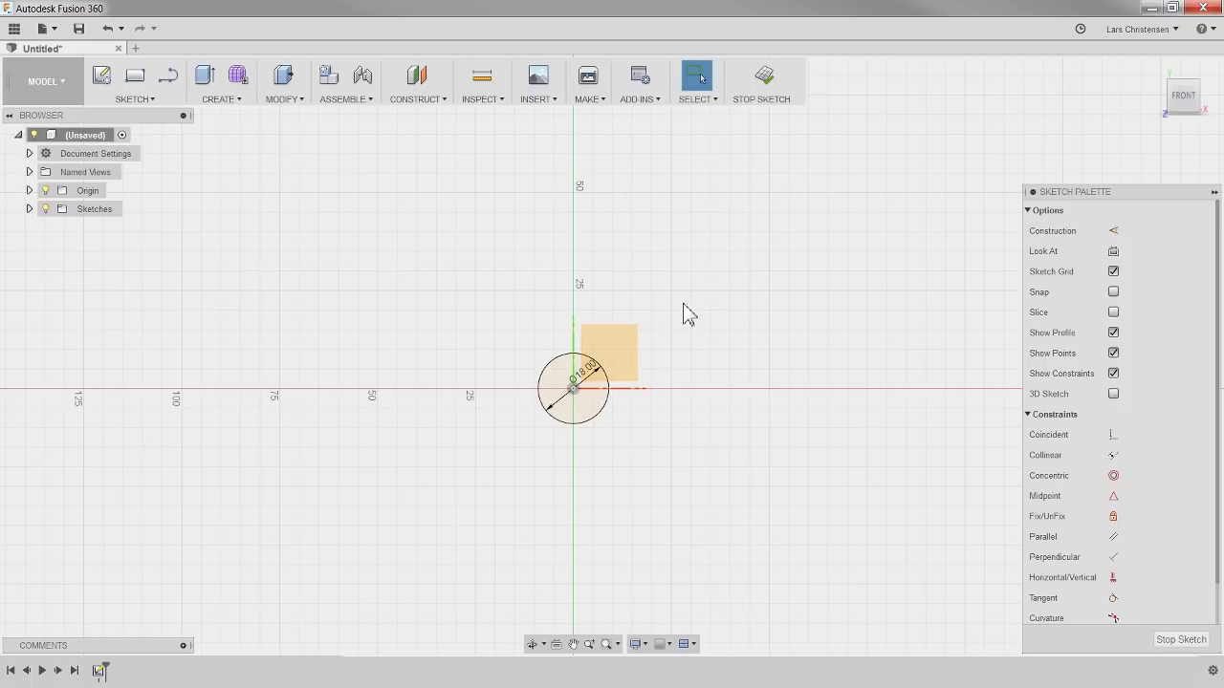
# - Try the expression 2*9 as the value of the circle's diameter dimension
pyautogui.scroll(4, 618, 418)
pyautogui.scroll(3, 557, 407)
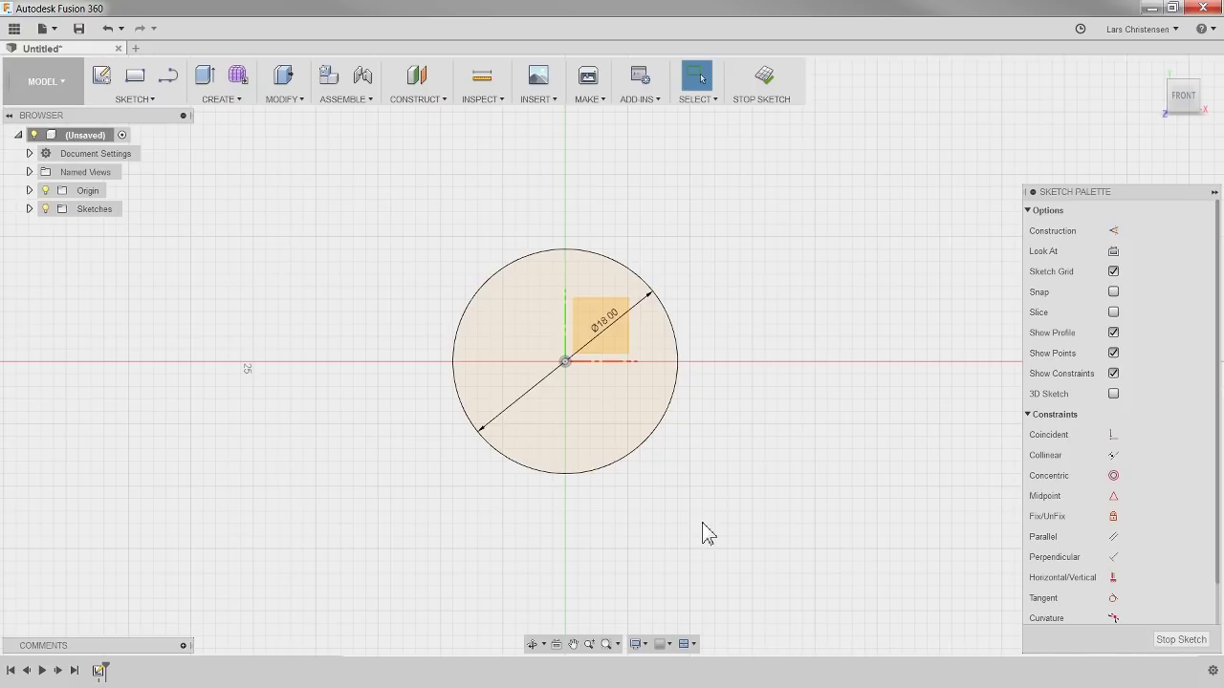
pyautogui.doubleClick(609, 330)
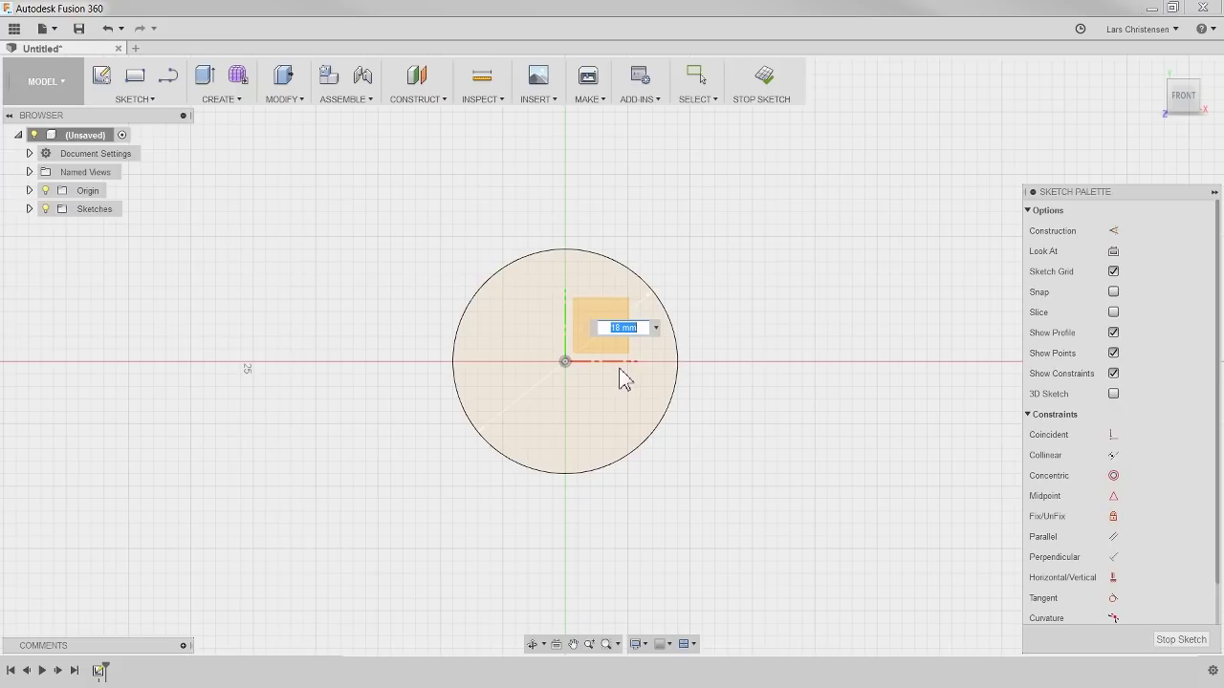
pyautogui.write('2*9')
pyautogui.press('BackSpace')
pyautogui.press('BackSpace')
pyautogui.press('BackSpace')
# - Try the expression (25-8)/2 for the circle's diameter and set the dimension back to 18 mm
pyautogui.write('(25-8)/2')
pyautogui.press('BackSpace')
pyautogui.press('BackSpace')
pyautogui.press('BackSpace')
pyautogui.press('BackSpace')
pyautogui.press('BackSpace')
pyautogui.press('BackSpace')
pyautogui.press('BackSpace')
pyautogui.press('BackSpace')
pyautogui.write('18')
pyautogui.press('Return')
pyautogui.press('Escape')
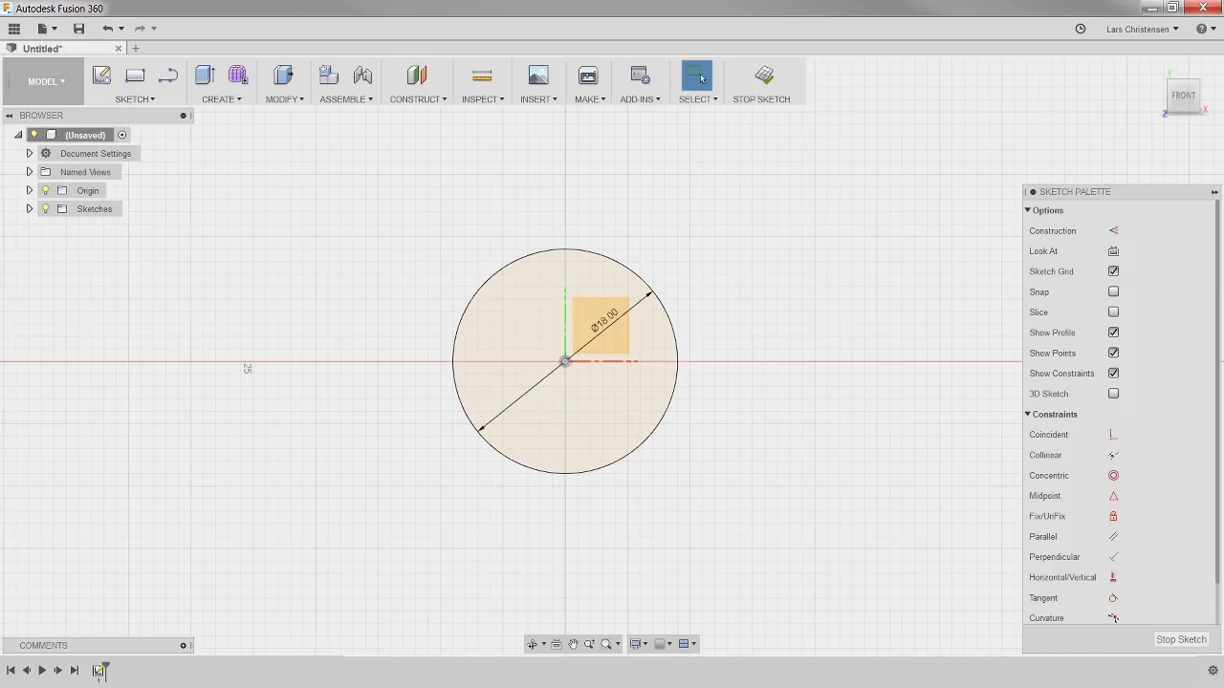
# - Switch to the Chrome browser and search Google for "autodesk knowledge network"
pyautogui.hotkey('alt', 'Tab')
pyautogui.doubleClick(363, 109)
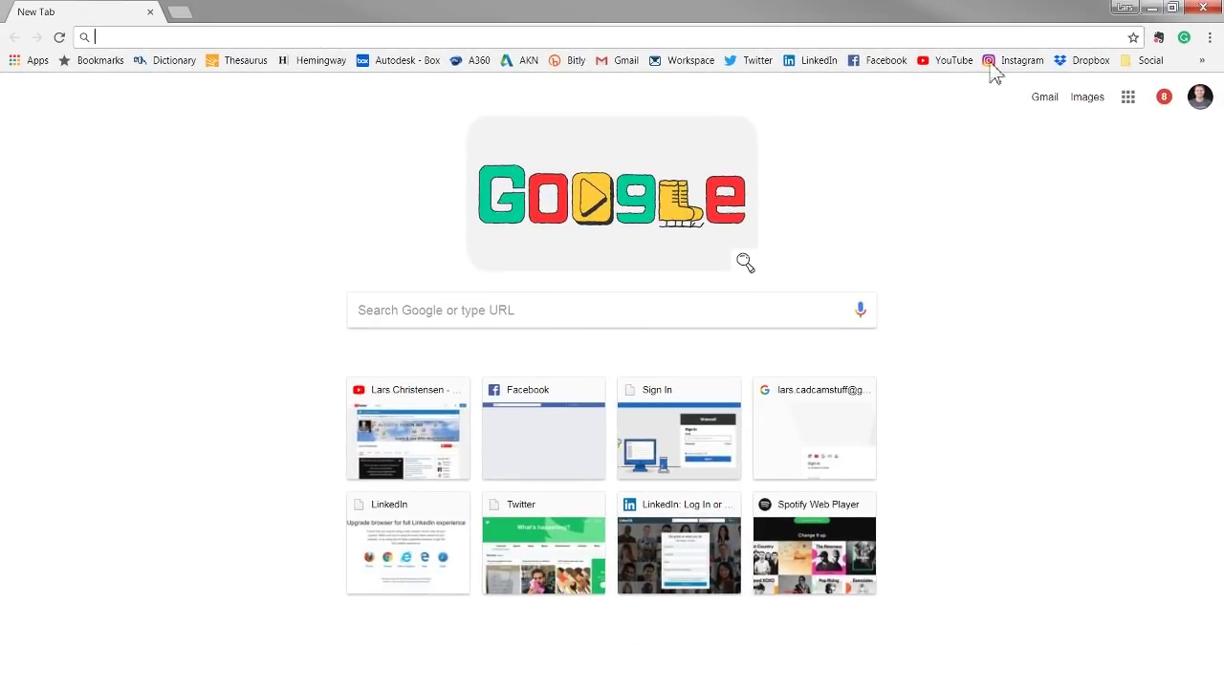
pyautogui.click(1171, 7)
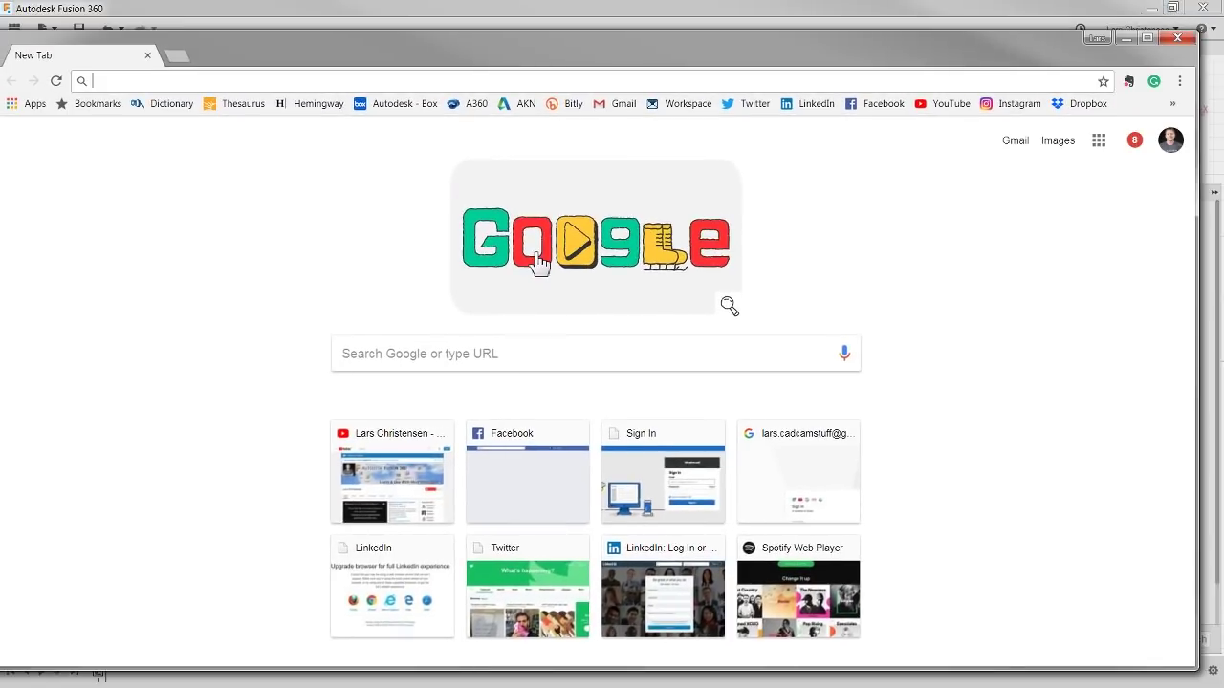
pyautogui.click(443, 357)
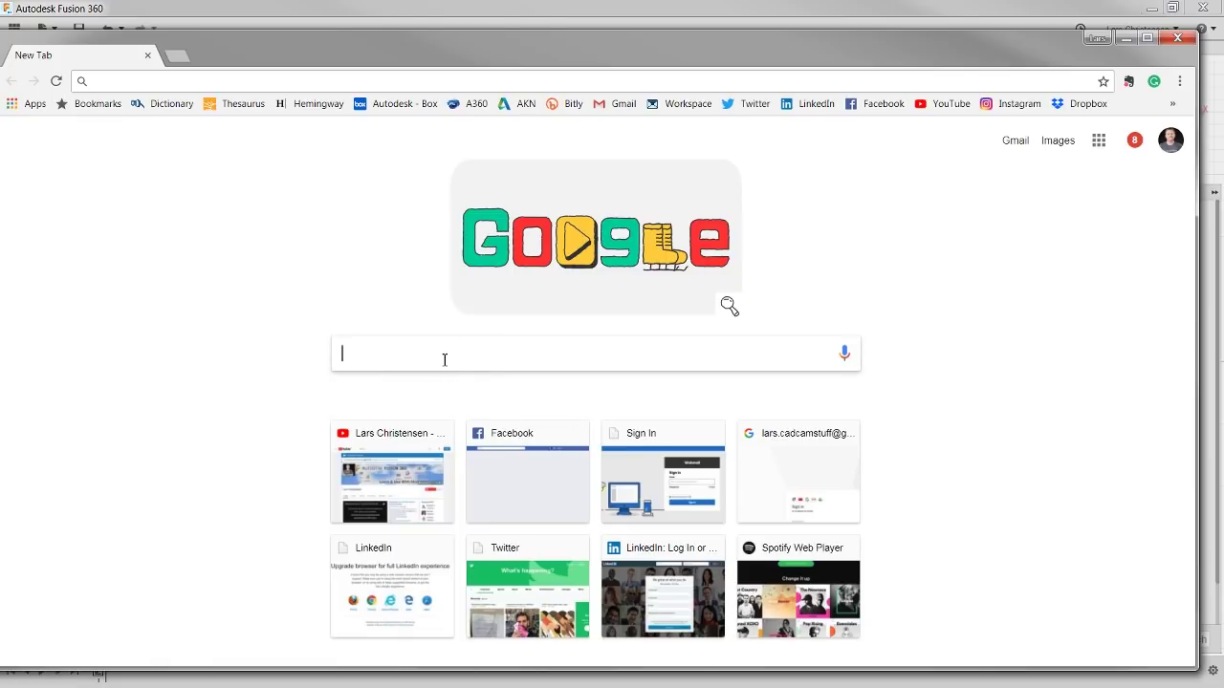
pyautogui.write('Autodesk')
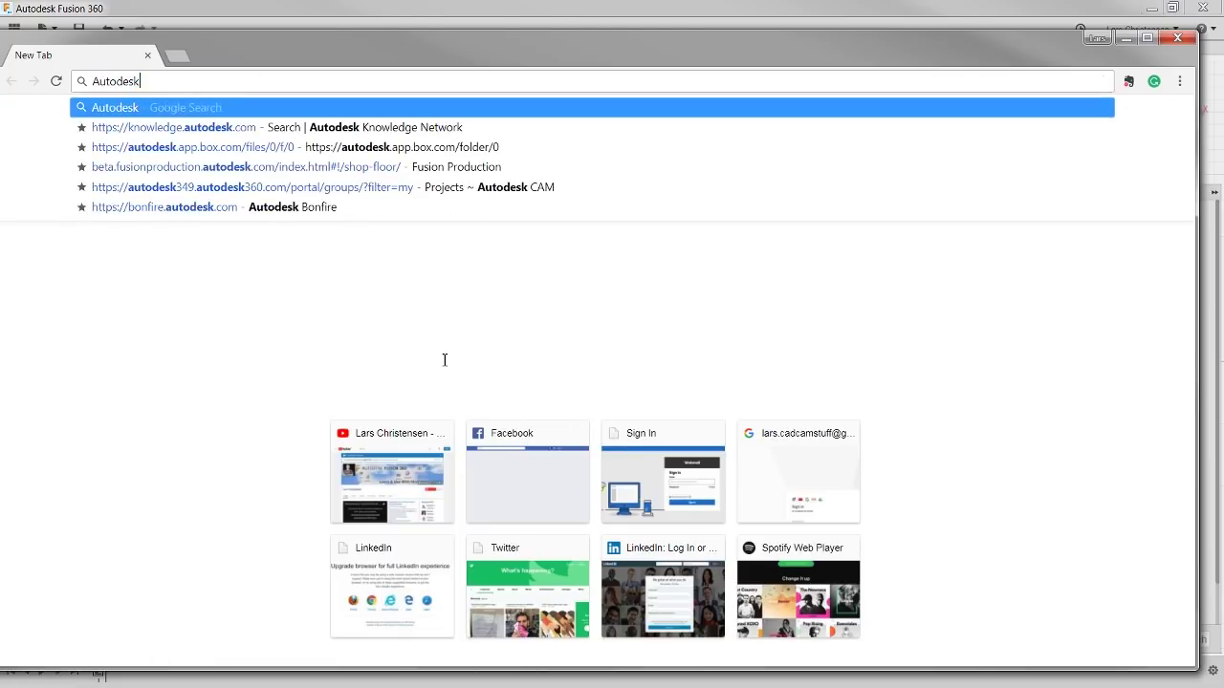
pyautogui.write(' knowledge')
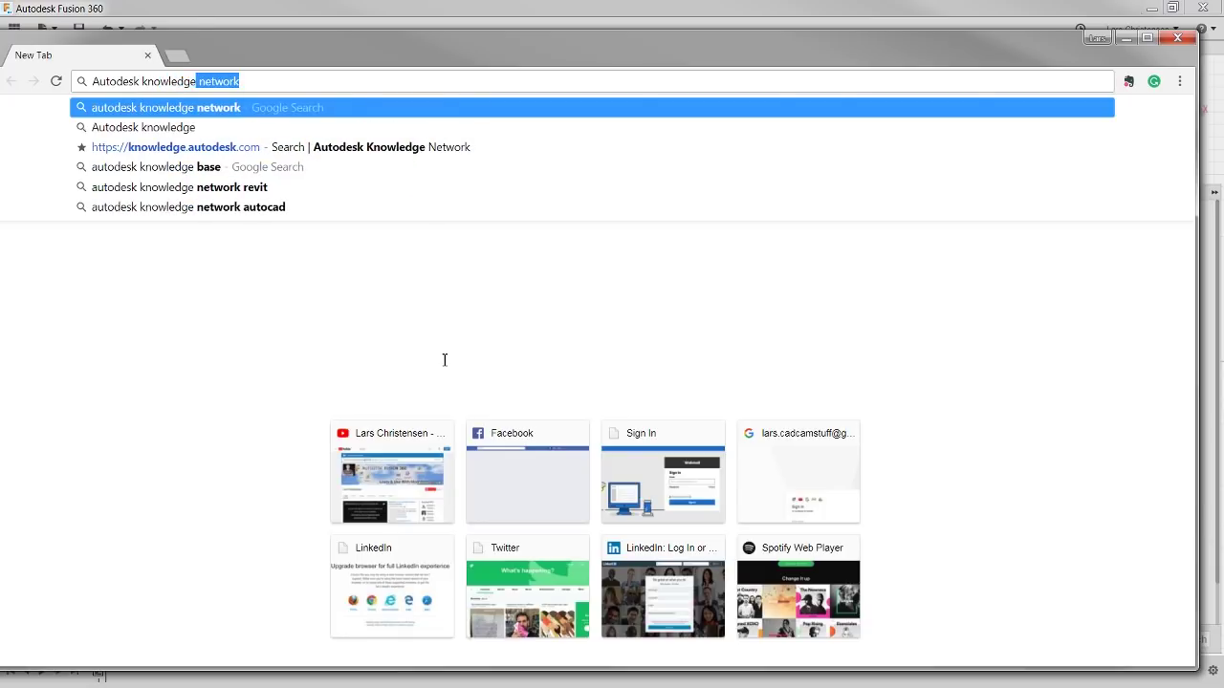
pyautogui.press('Return')
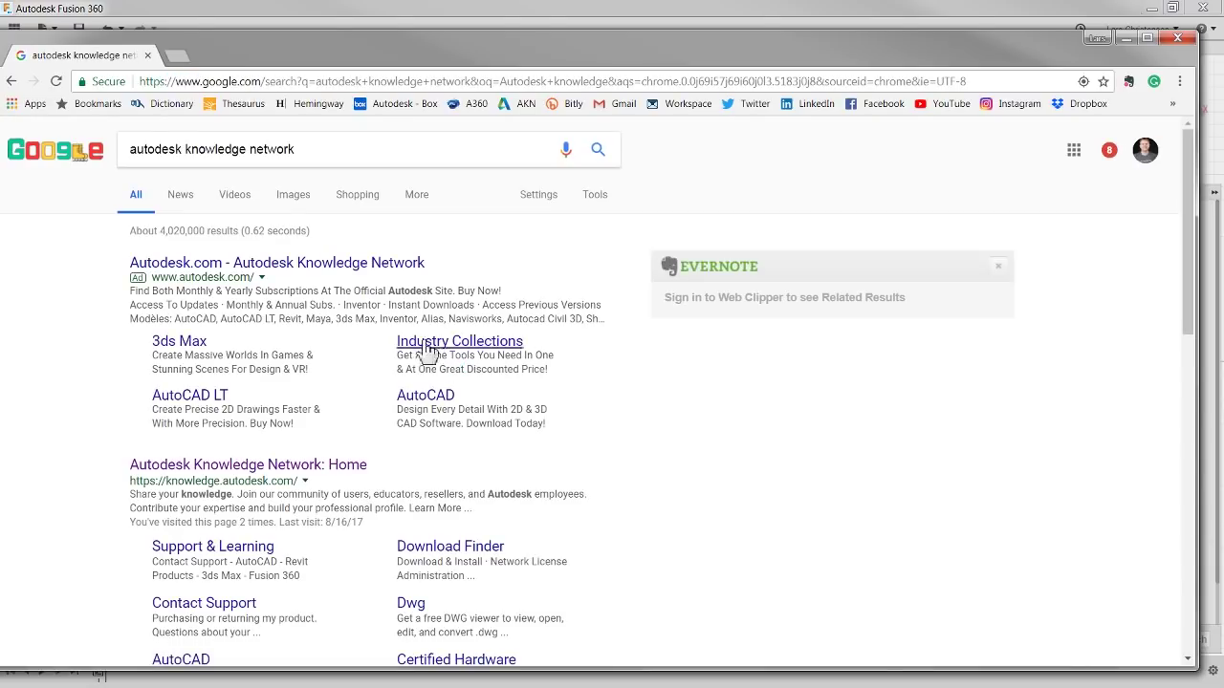
# - Open the Autodesk.com Knowledge Network result, look through the Report a Bug form and close the browser
pyautogui.click(345, 277)
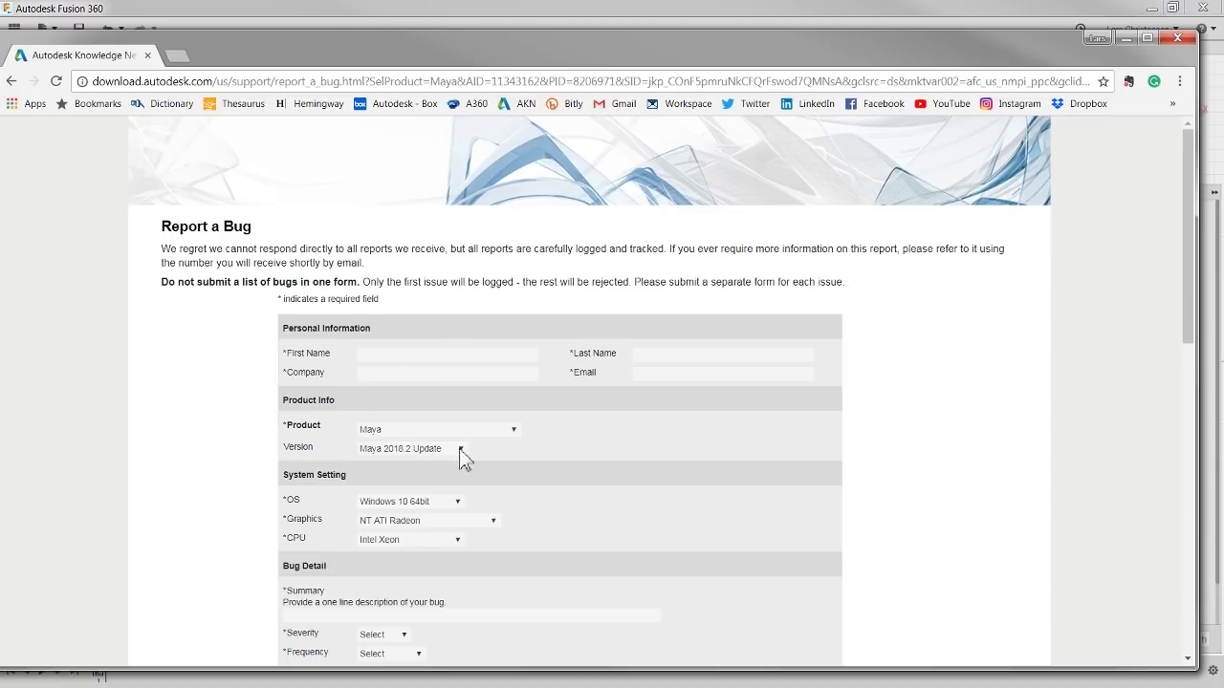
pyautogui.scroll(-2, 428, 395)
pyautogui.scroll(-7, 428, 395)
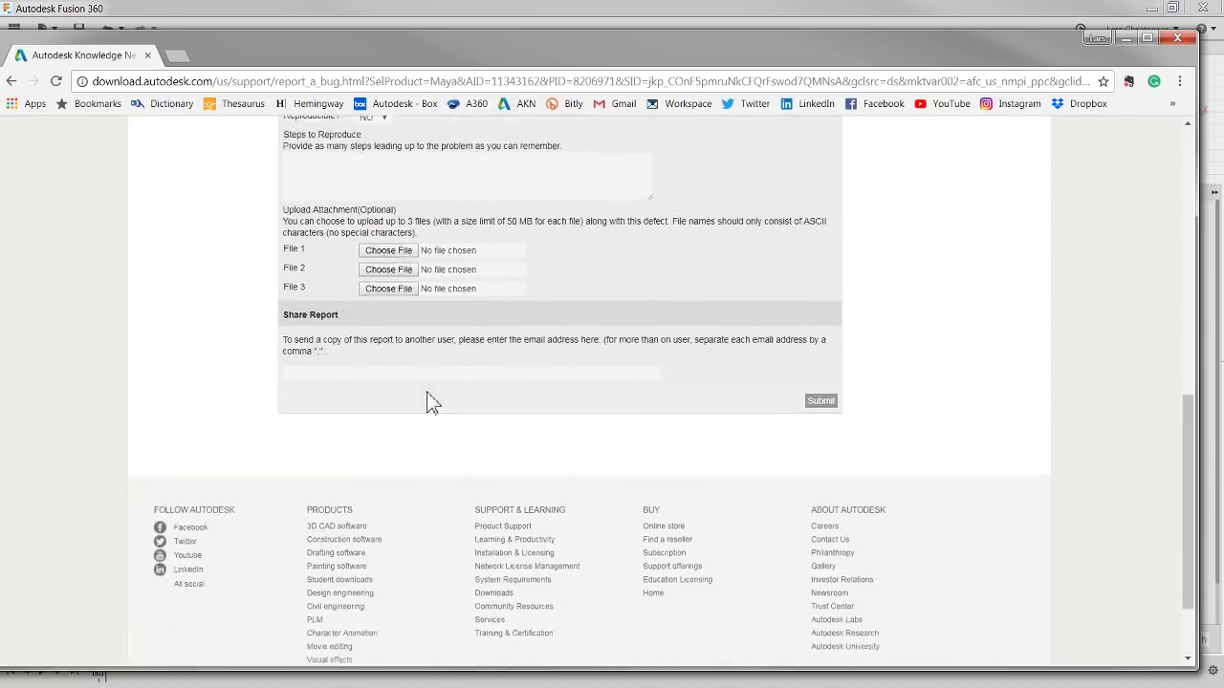
pyautogui.scroll(9, 427, 395)
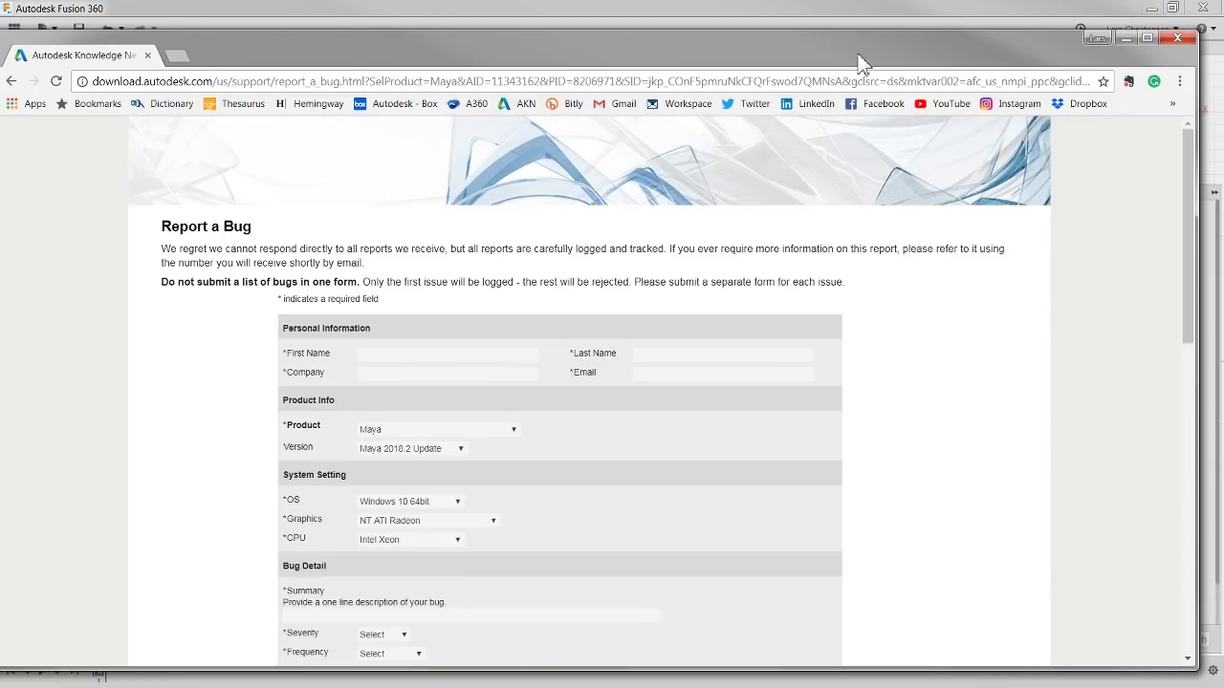
pyautogui.click(1170, 44)
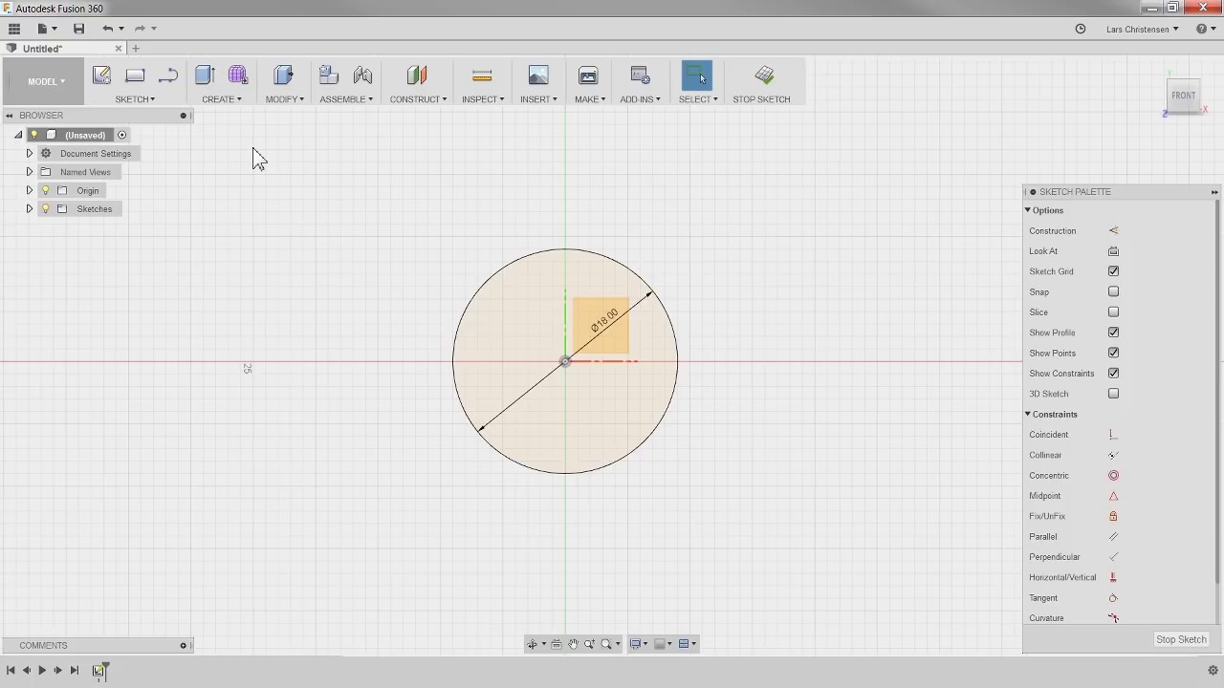
# - Draw a 25 mm horizontal line running outward from the upper-right edge of the circle
pyautogui.click(172, 84)
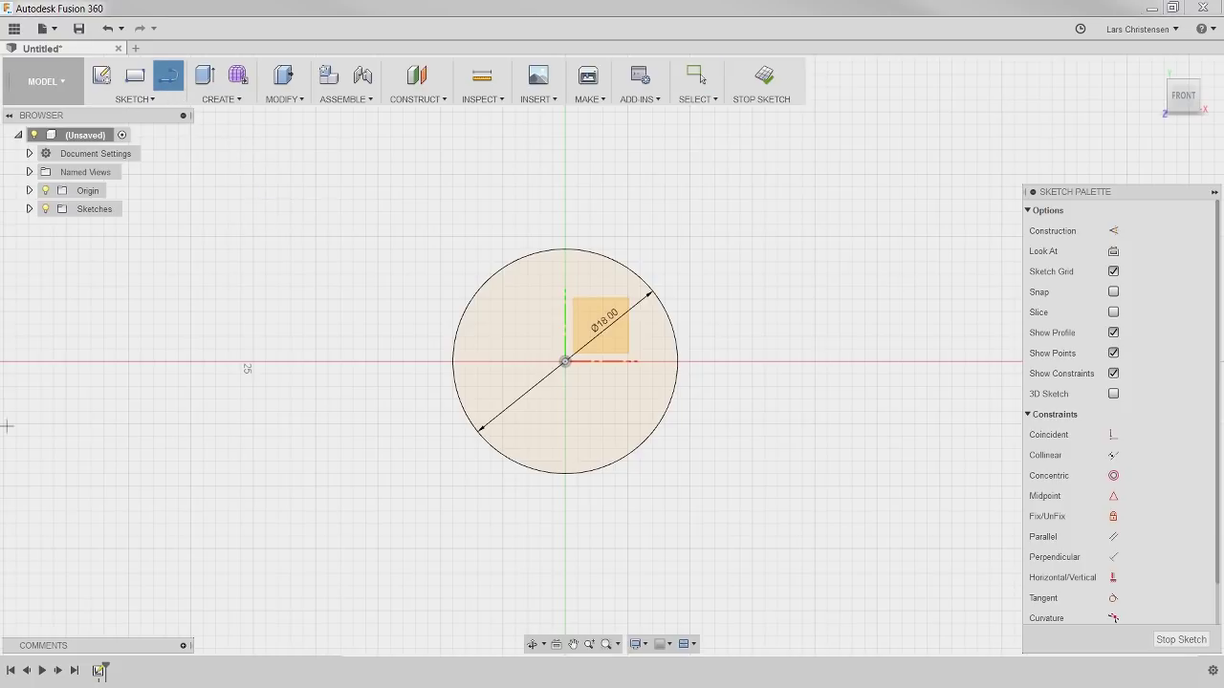
pyautogui.click(606, 256)
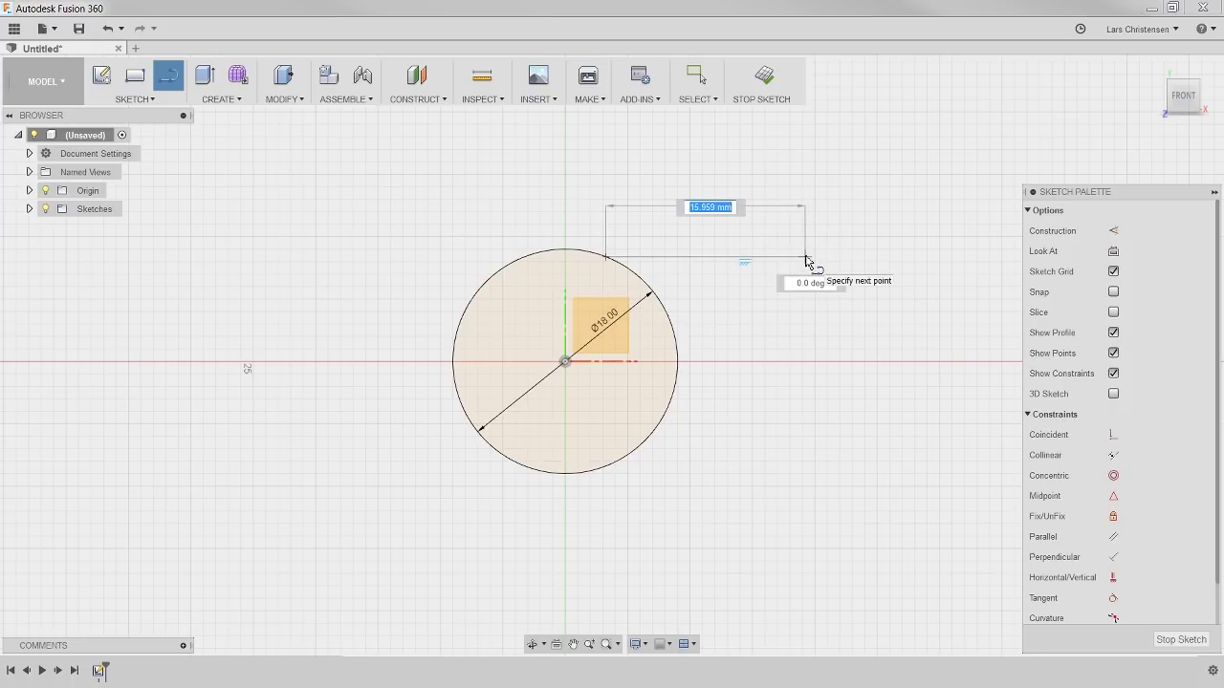
pyautogui.write('25')
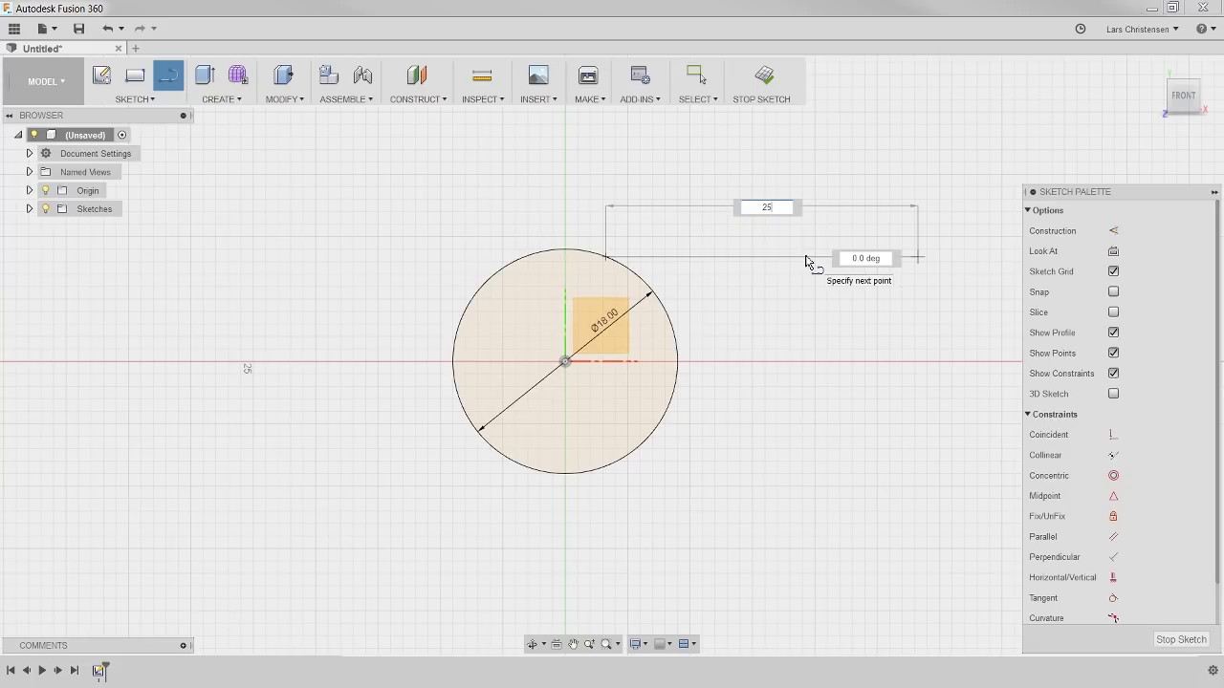
pyautogui.press('Tab')
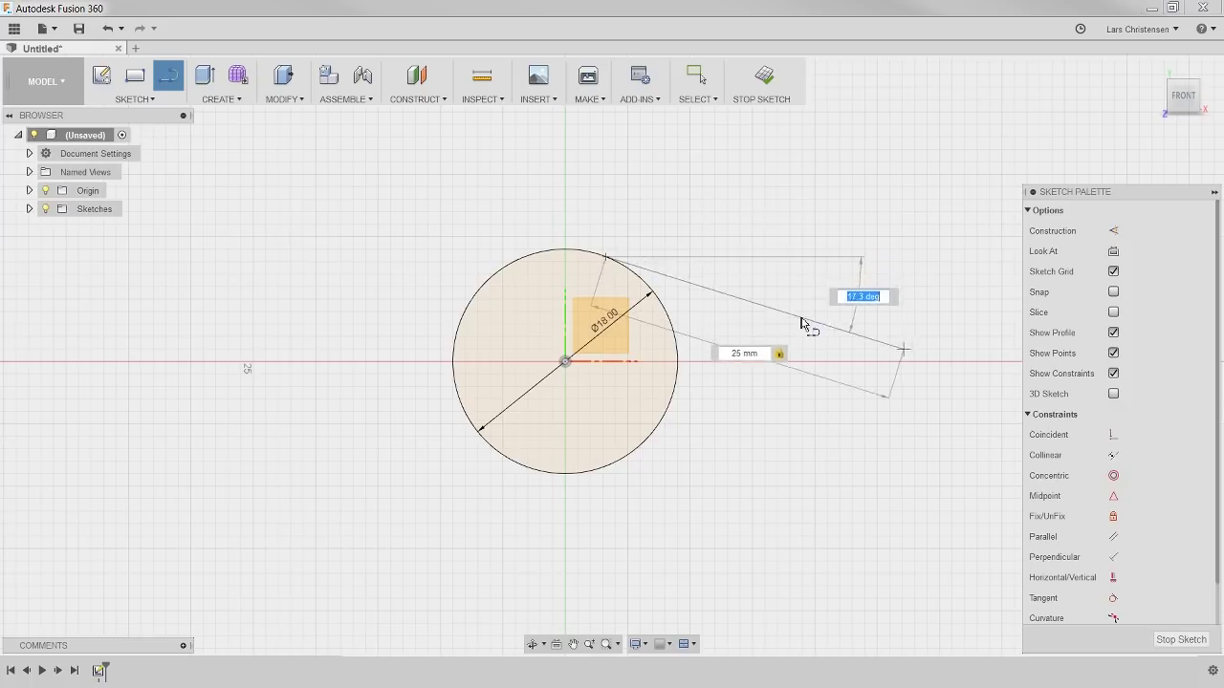
pyautogui.click(758, 264)
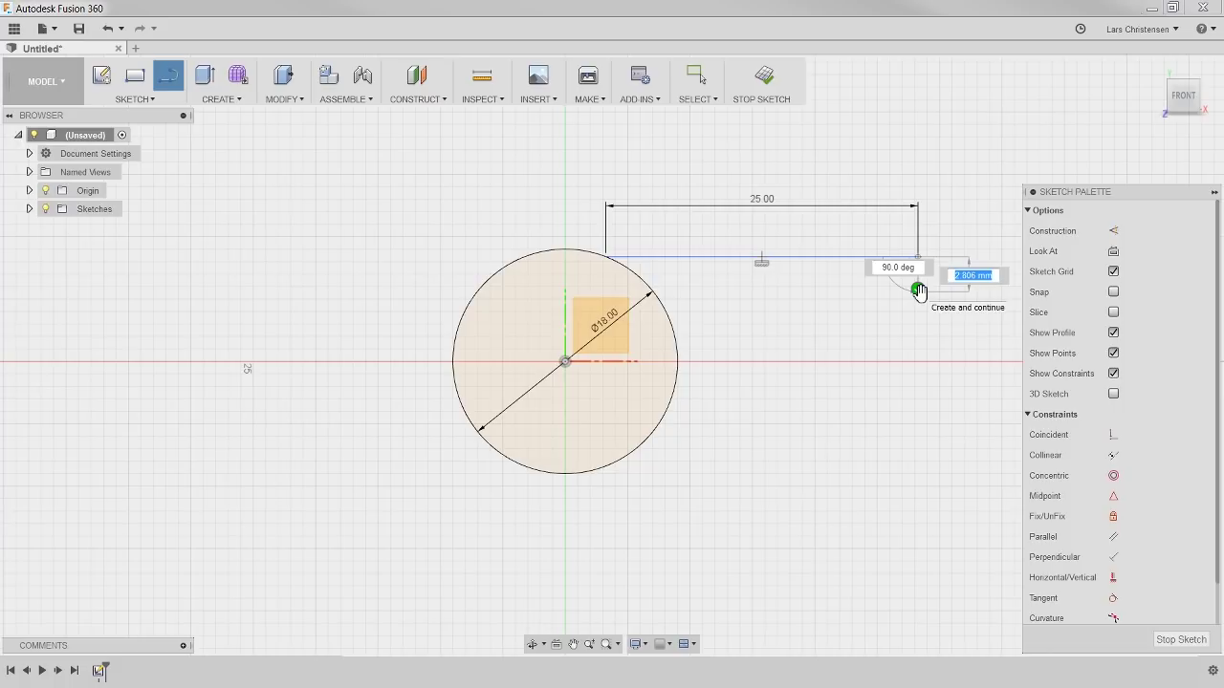
pyautogui.press('Escape')
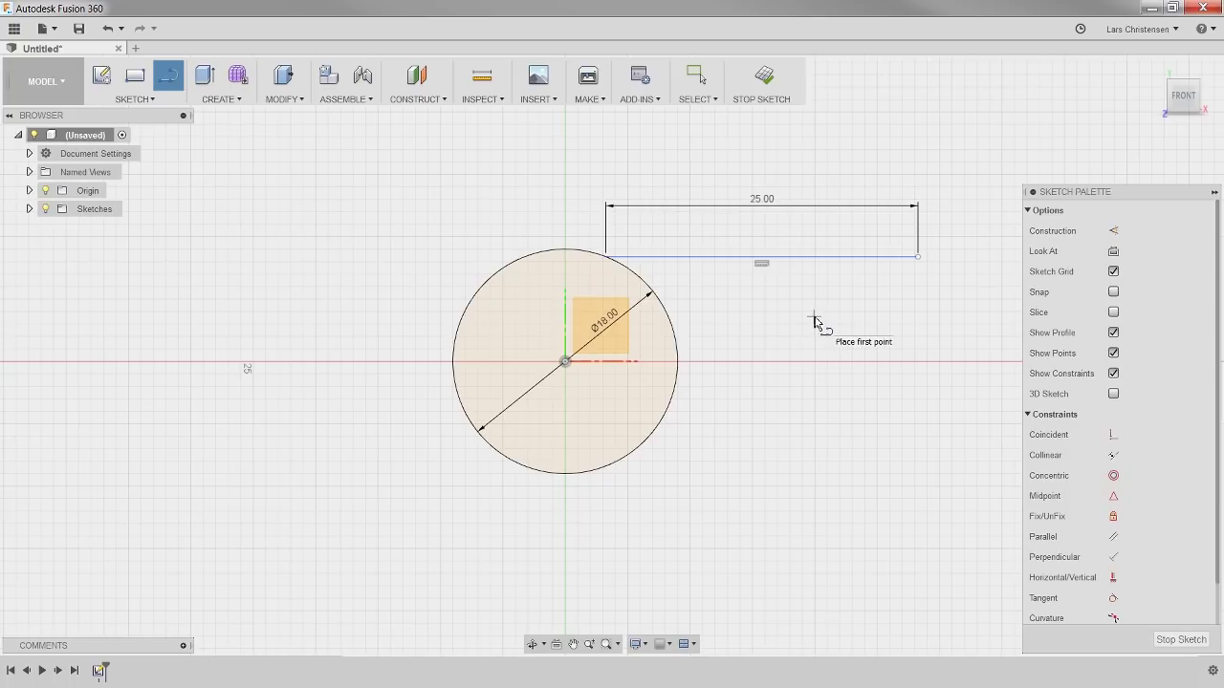
pyautogui.press('Escape')
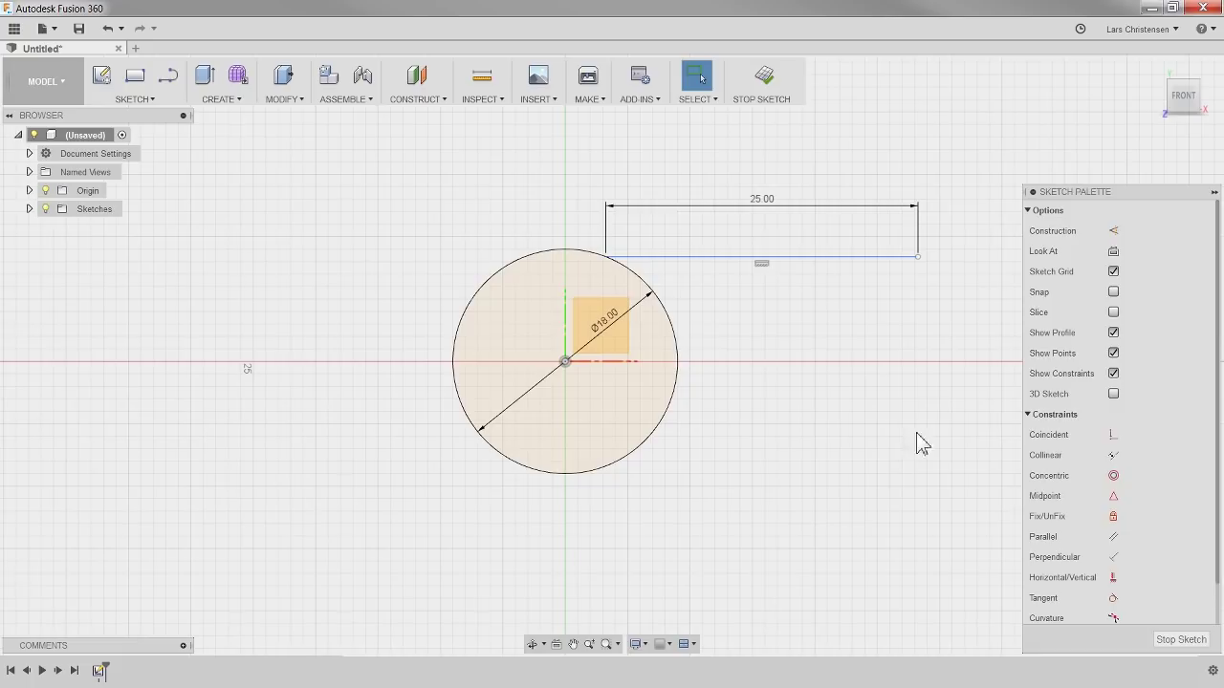
# - Move the 25 mm line along the circle to test its remaining freedom of movement
pyautogui.moveTo(918, 258); pyautogui.dragTo(871, 240)
pyautogui.click(897, 353)
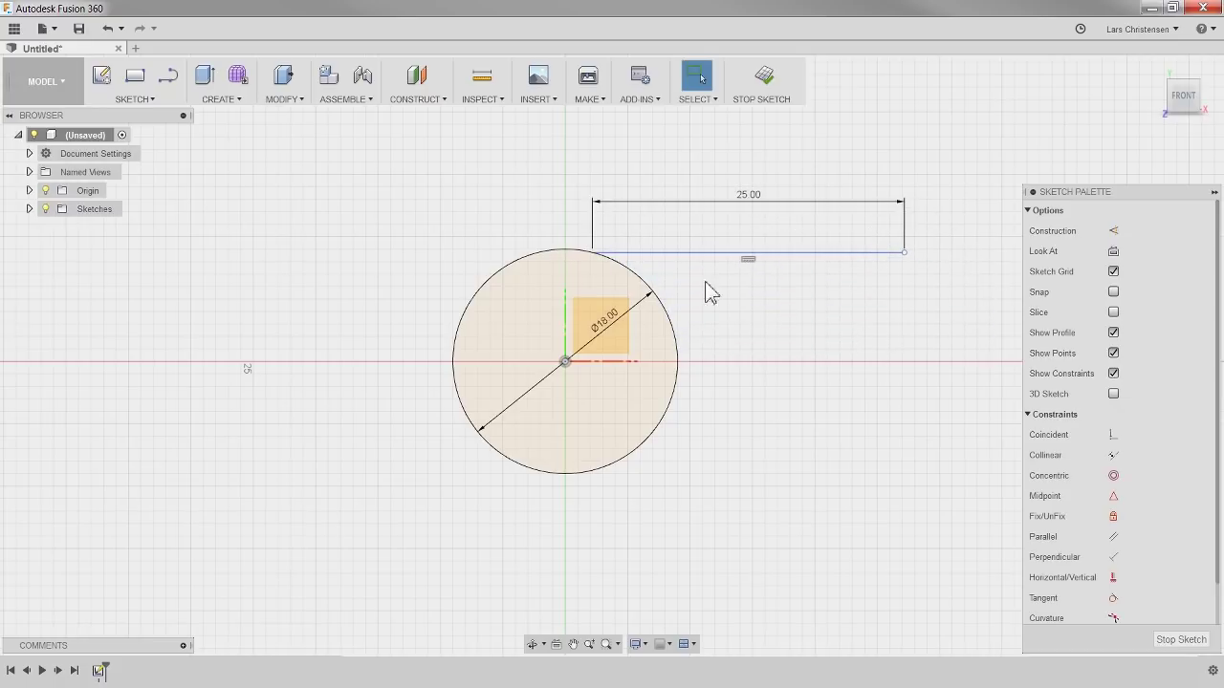
pyautogui.click(674, 258)
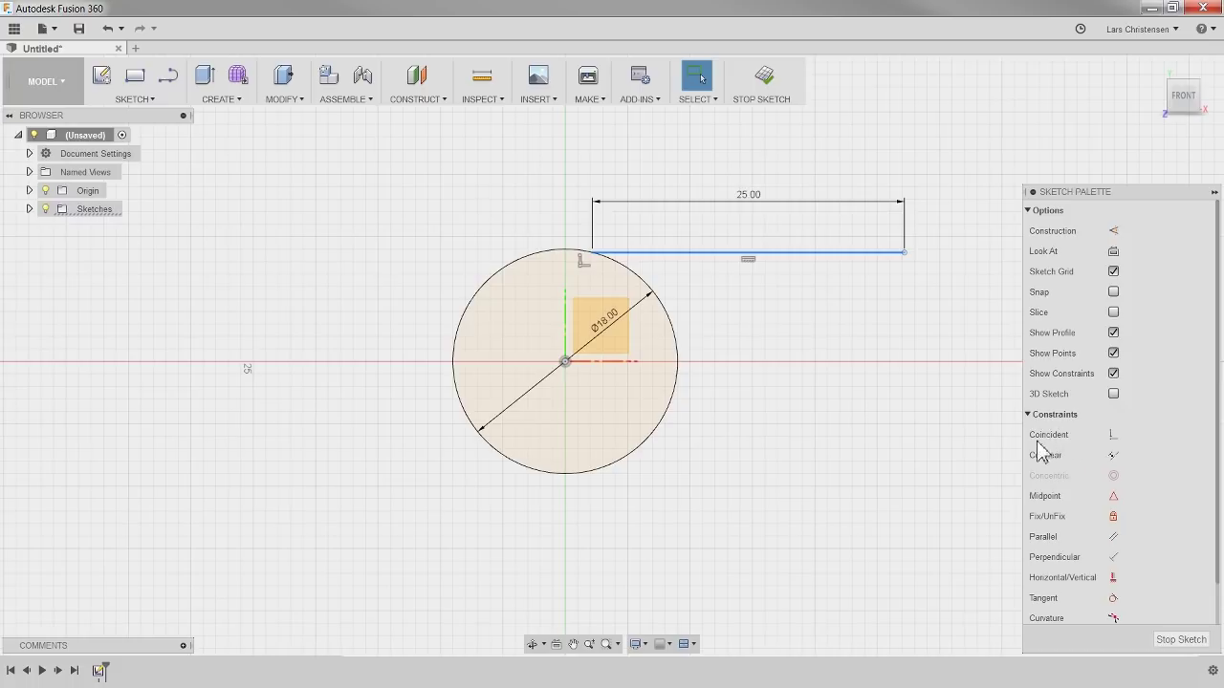
pyautogui.click(592, 254)
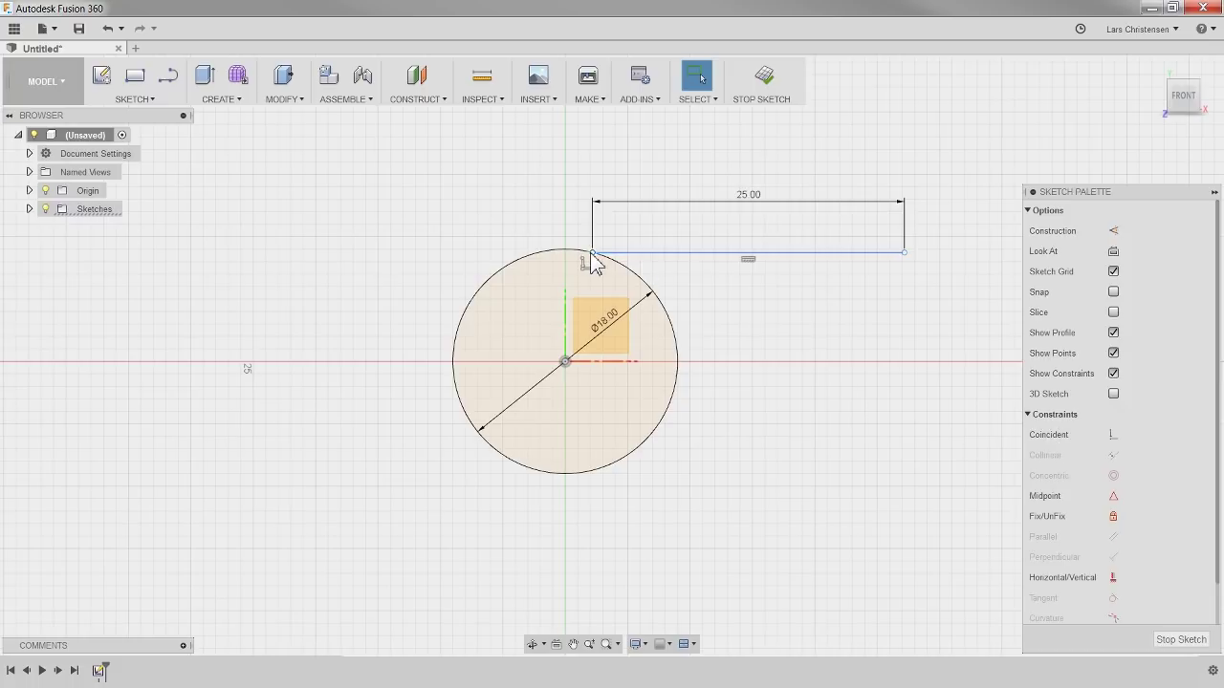
pyautogui.moveTo(697, 262)
pyautogui.mouseDown()
pyautogui.moveTo(755, 381)
pyautogui.moveTo(699, 446)
pyautogui.moveTo(556, 458)
pyautogui.moveTo(517, 361)
pyautogui.moveTo(606, 300)
pyautogui.moveTo(713, 300)
pyautogui.moveTo(686, 268)
pyautogui.mouseUp()
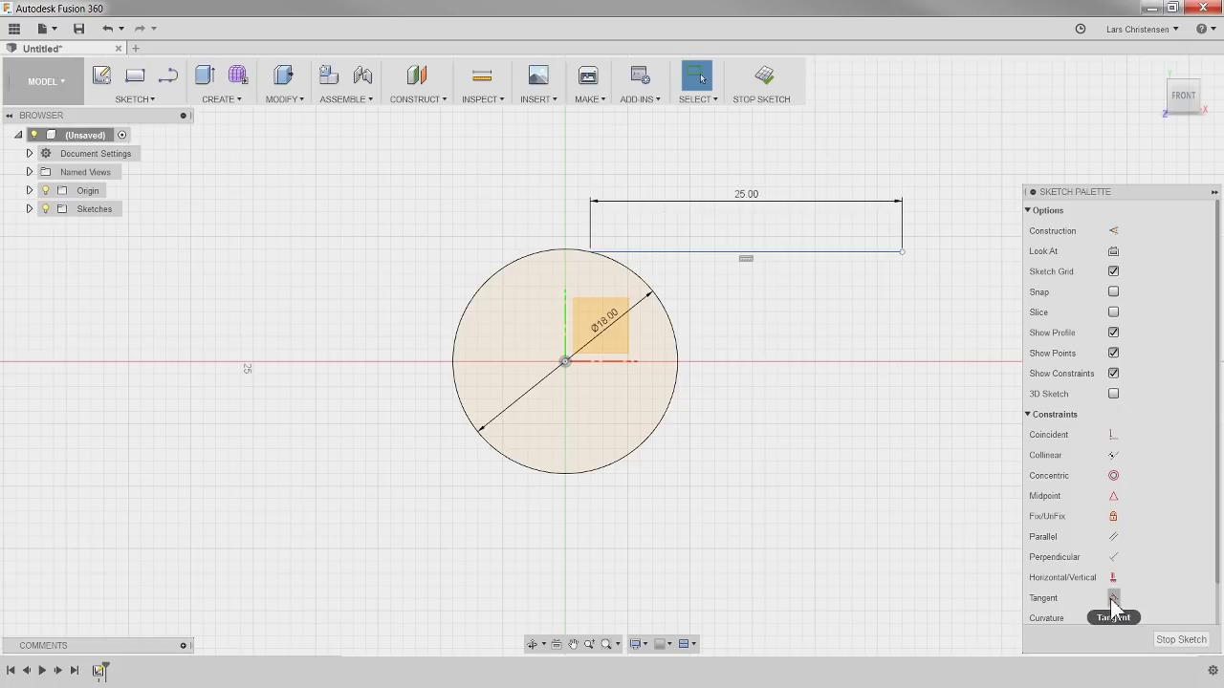
# - Apply a tangent constraint between the 25 mm line and the circle
pyautogui.click(1113, 598)
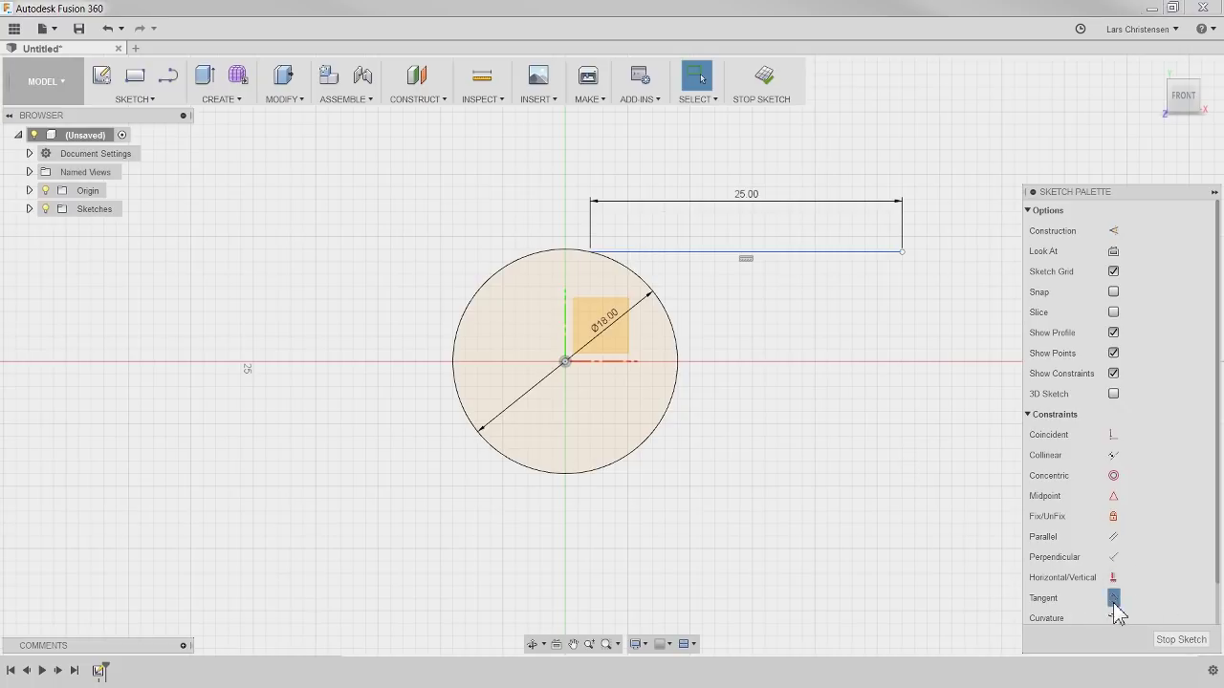
pyautogui.click(656, 254)
pyautogui.click(524, 266)
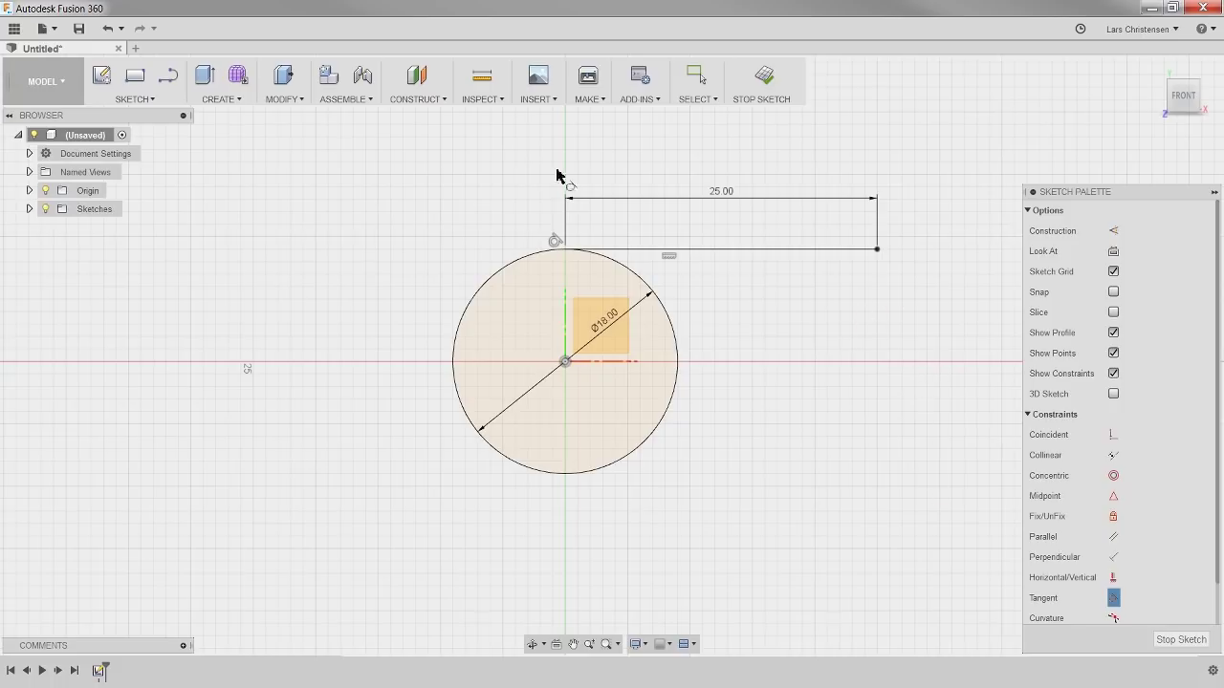
# - Draw a 6 mm line straight down from the free end of the 25 mm line
pyautogui.click(174, 82)
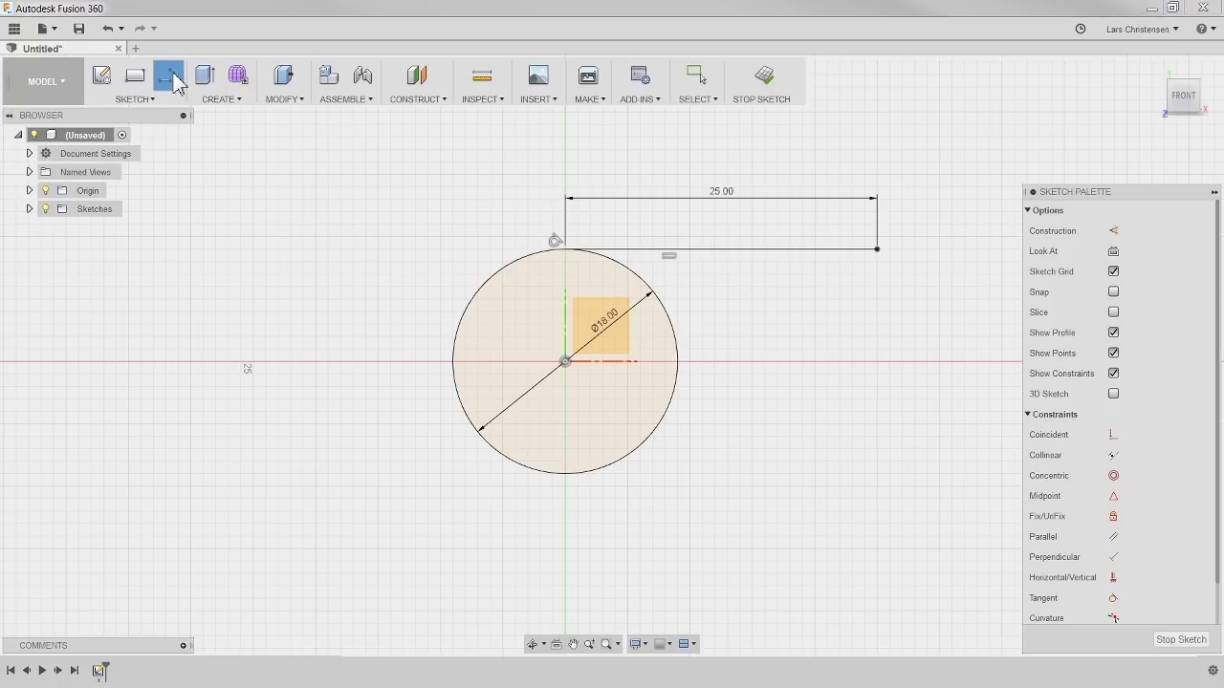
pyautogui.click(878, 251)
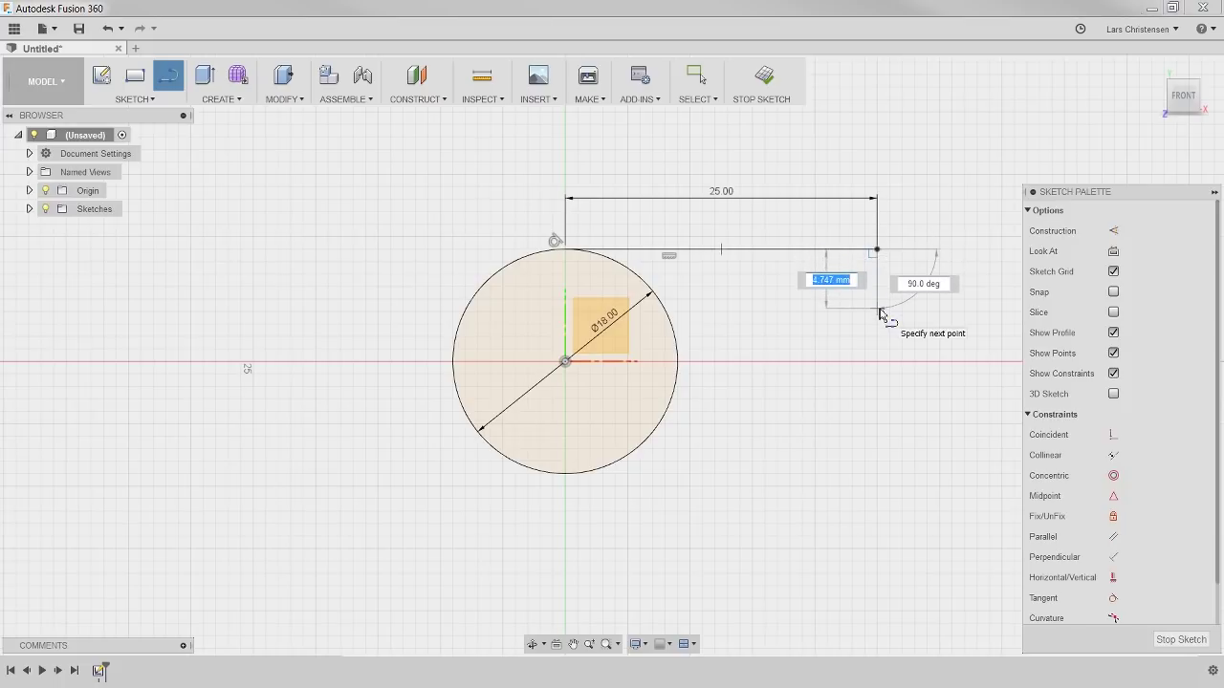
pyautogui.write('6')
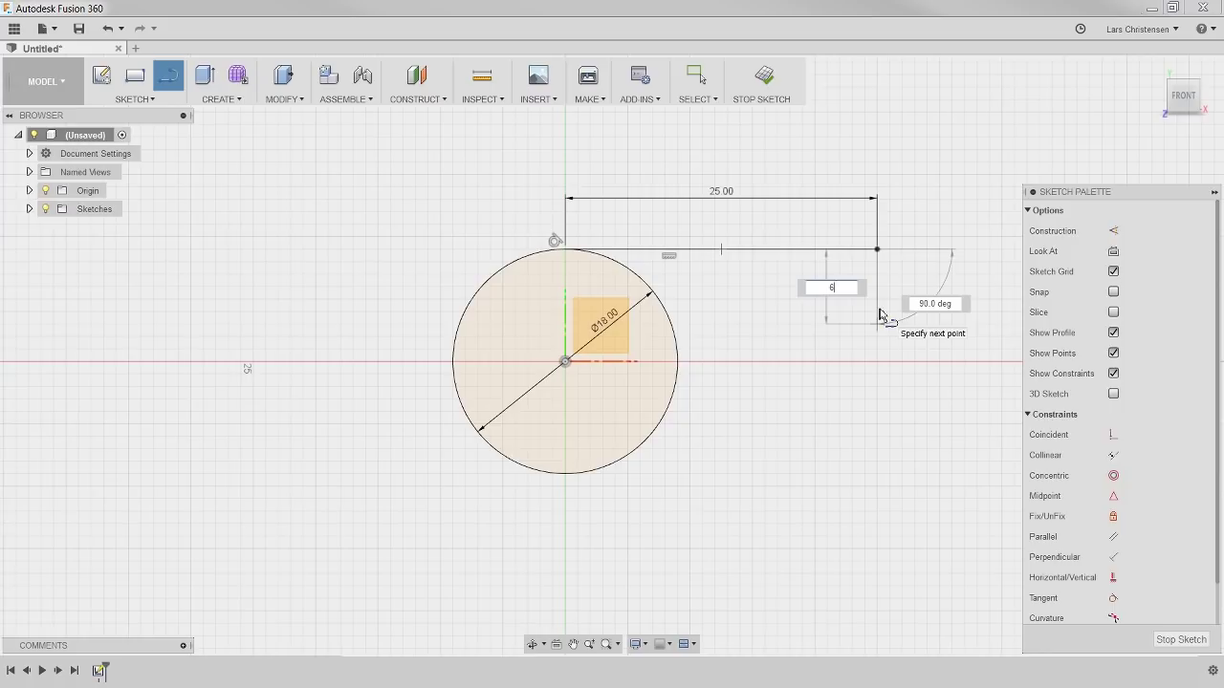
pyautogui.press('Return')
pyautogui.press('Escape')
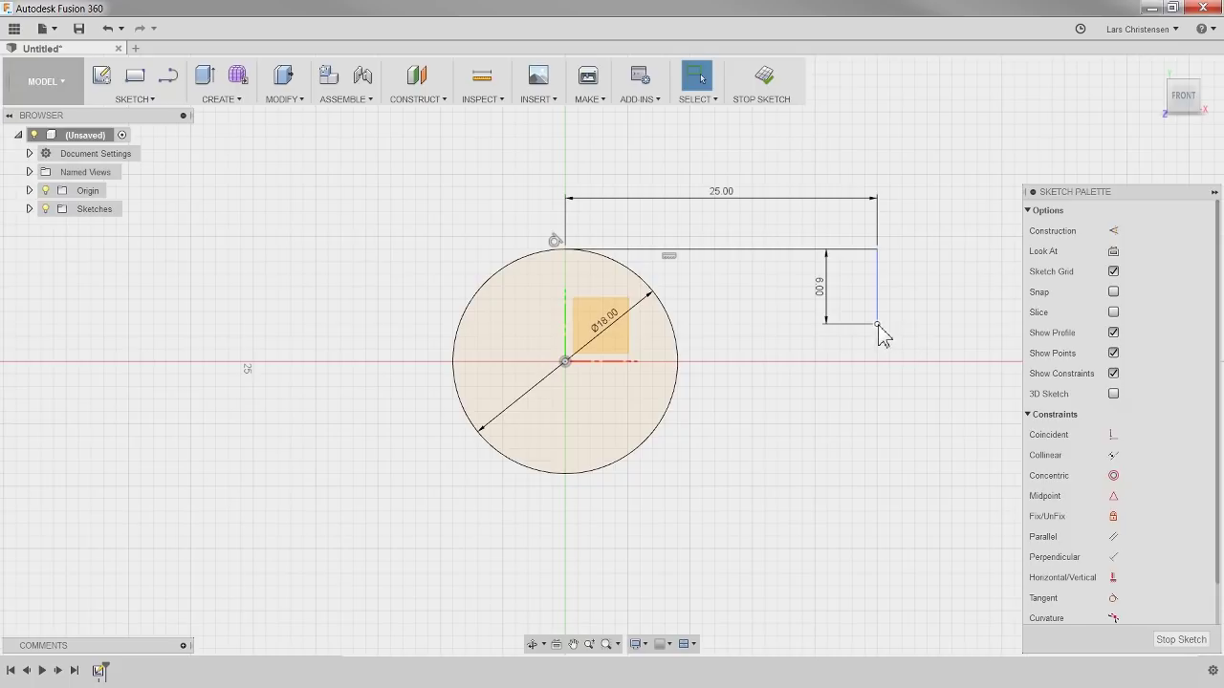
# - Test the 6 mm line's movement at its lower end and constrain the line to vertical
pyautogui.moveTo(878, 325)
pyautogui.mouseDown()
pyautogui.moveTo(916, 329)
pyautogui.moveTo(825, 294)
pyautogui.moveTo(921, 264)
pyautogui.moveTo(814, 241)
pyautogui.moveTo(899, 312)
pyautogui.moveTo(856, 260)
pyautogui.moveTo(935, 306)
pyautogui.moveTo(904, 341)
pyautogui.moveTo(915, 233)
pyautogui.moveTo(811, 290)
pyautogui.moveTo(904, 322)
pyautogui.moveTo(856, 241)
pyautogui.moveTo(935, 323)
pyautogui.moveTo(863, 250)
pyautogui.moveTo(897, 316)
pyautogui.moveTo(880, 310)
pyautogui.moveTo(901, 322)
pyautogui.moveTo(855, 296)
pyautogui.moveTo(882, 323)
pyautogui.moveTo(902, 306)
pyautogui.moveTo(908, 317)
pyautogui.moveTo(877, 323)
pyautogui.mouseUp()
pyautogui.click(1114, 577)
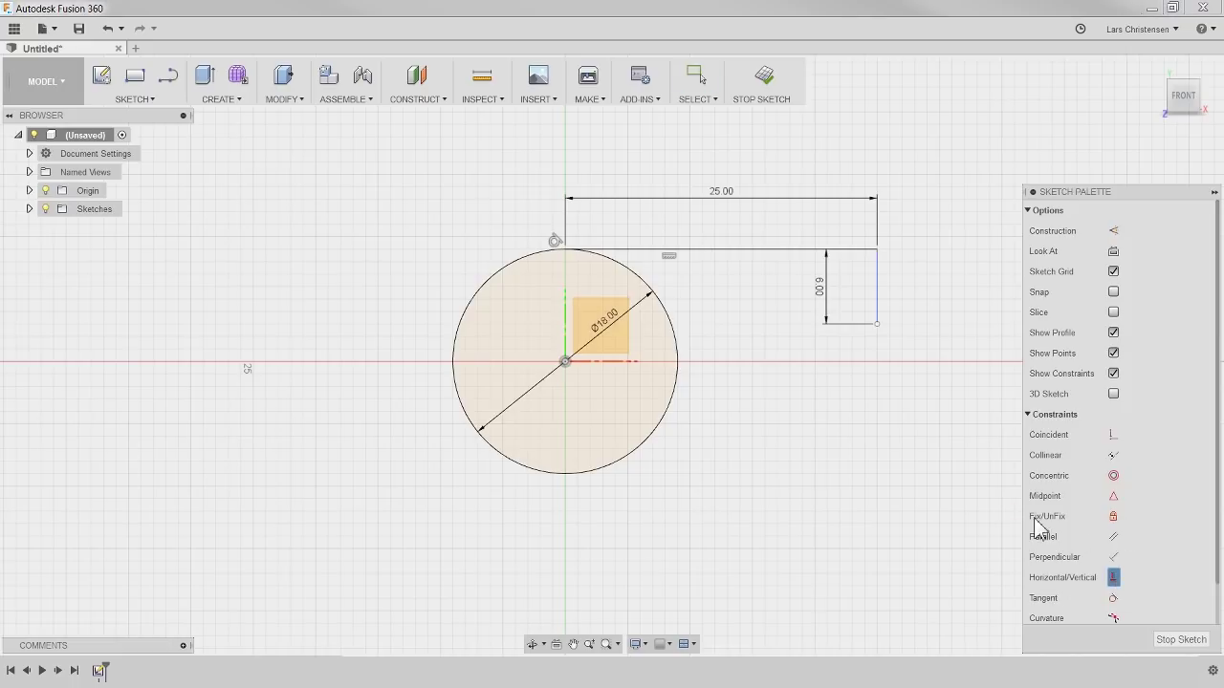
pyautogui.click(877, 302)
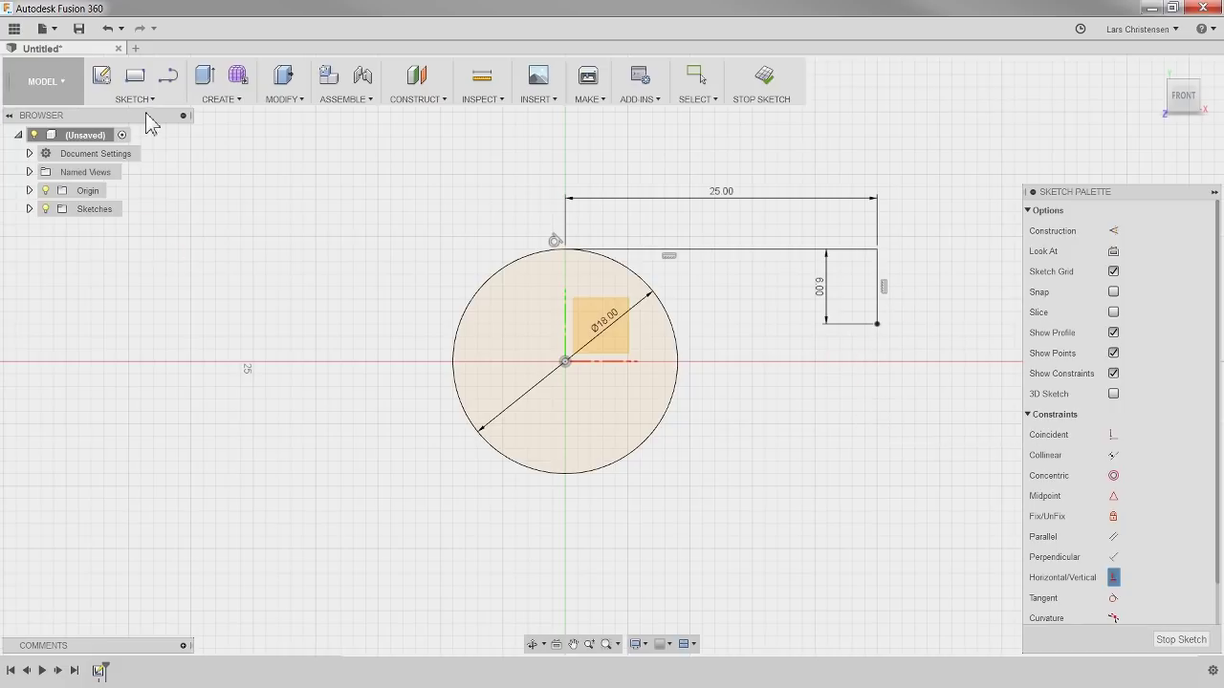
# - Draw a 6 mm horizontal line back toward the circle from the vertical line's lower end, and move the vertical dimension outside the profile
pyautogui.click(168, 76)
pyautogui.click(877, 324)
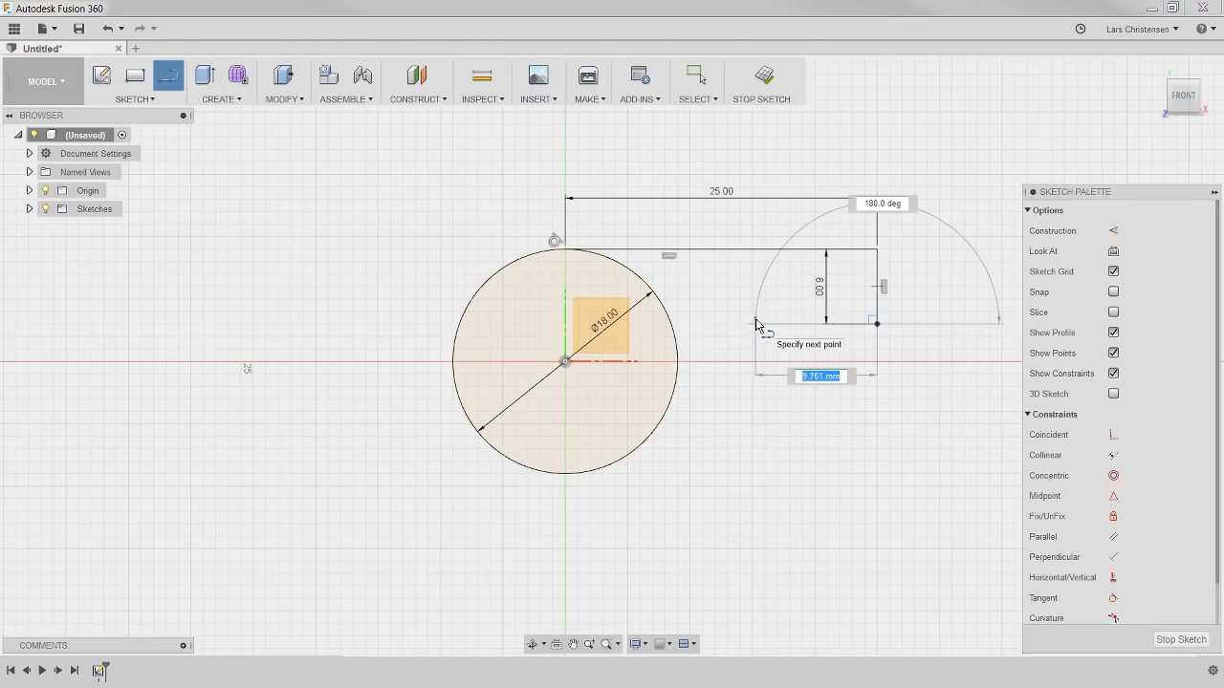
pyautogui.write('6')
pyautogui.press('Tab')
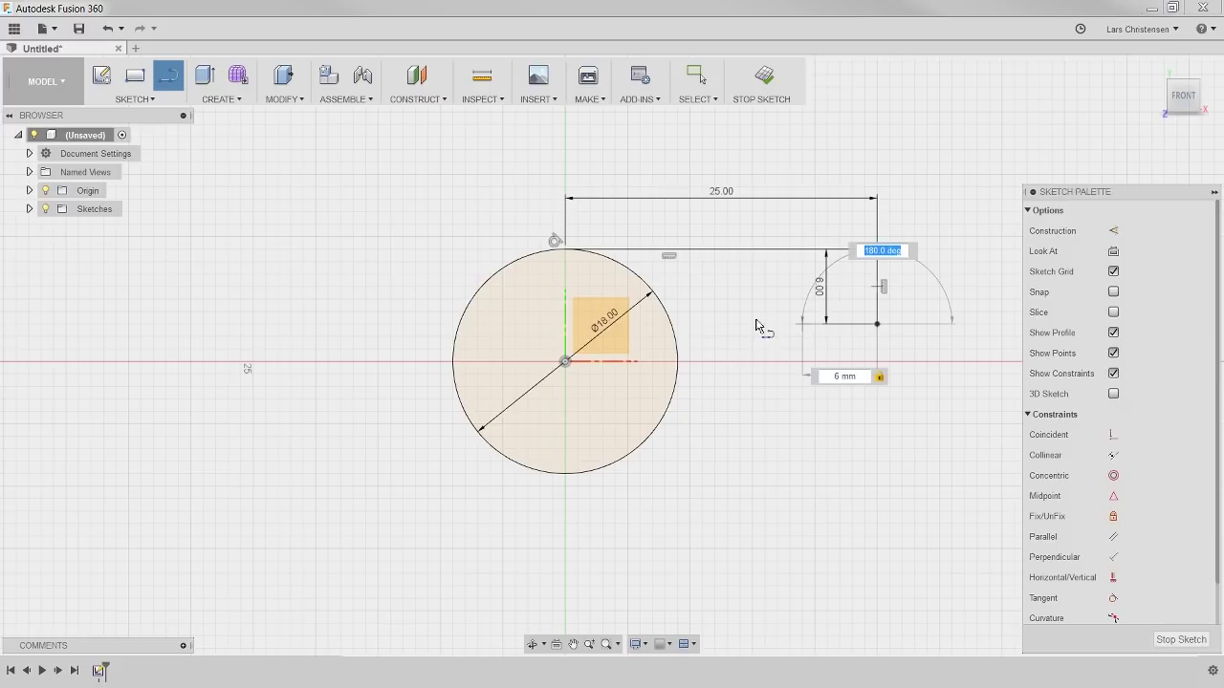
pyautogui.press('Return')
pyautogui.press('Escape')
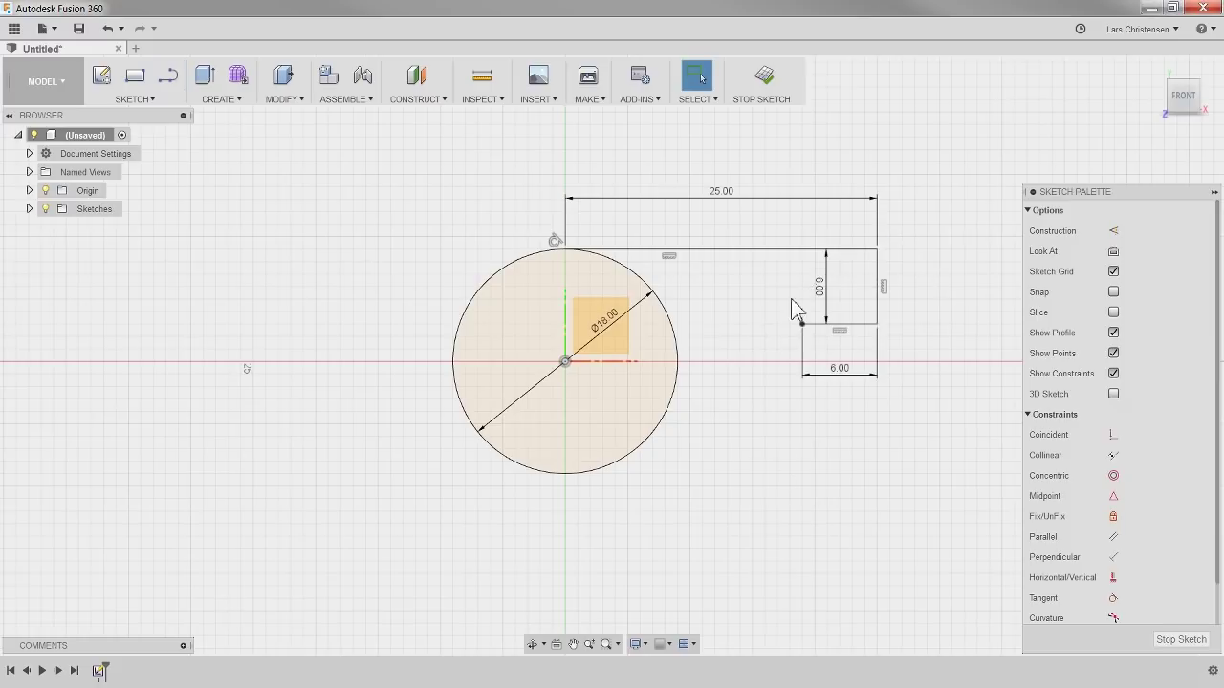
pyautogui.doubleClick(832, 304)
pyautogui.moveTo(831, 304); pyautogui.dragTo(943, 291)
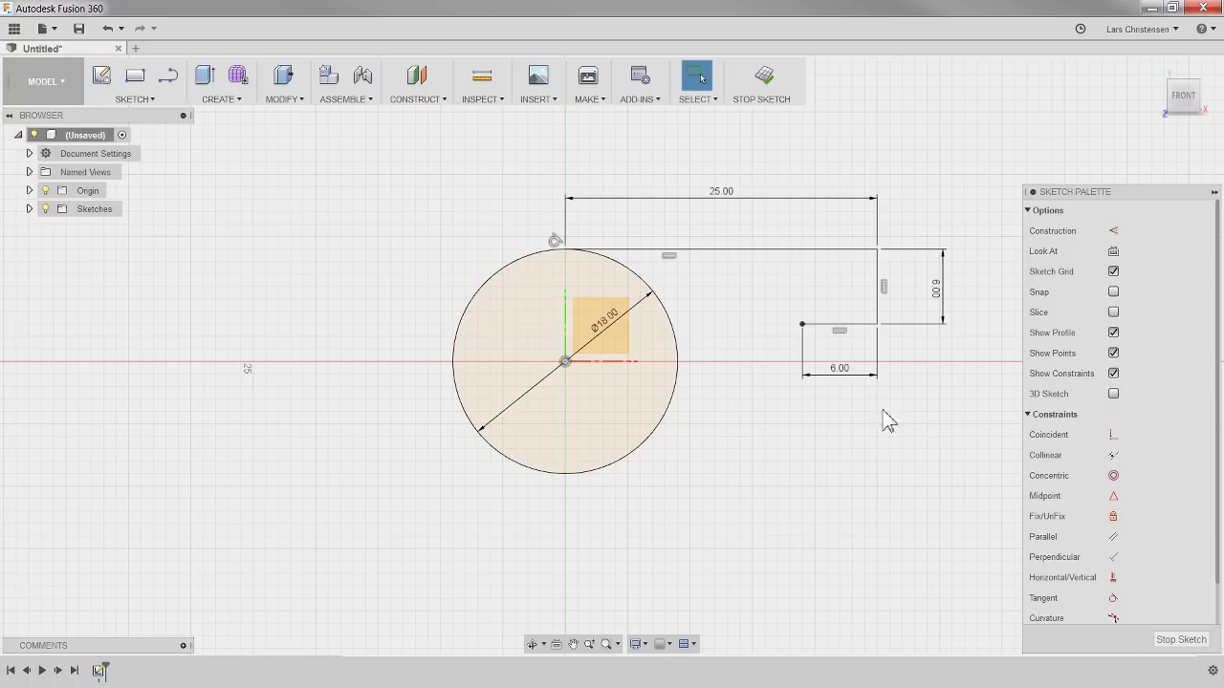
# - Draw a three-point arc from the free end of the short horizontal line to the circle's lower-right edge, bulging upward
pyautogui.scroll(2, 959, 336)
pyautogui.scroll(1, 1000, 297)
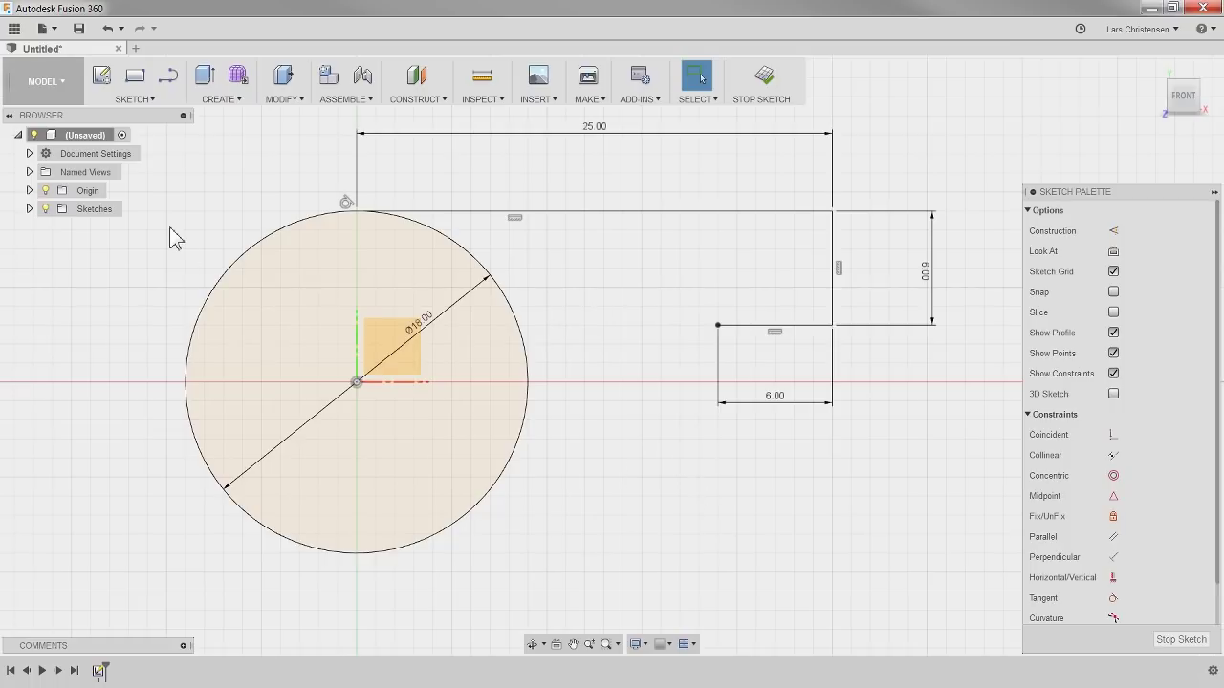
pyautogui.click(148, 100)
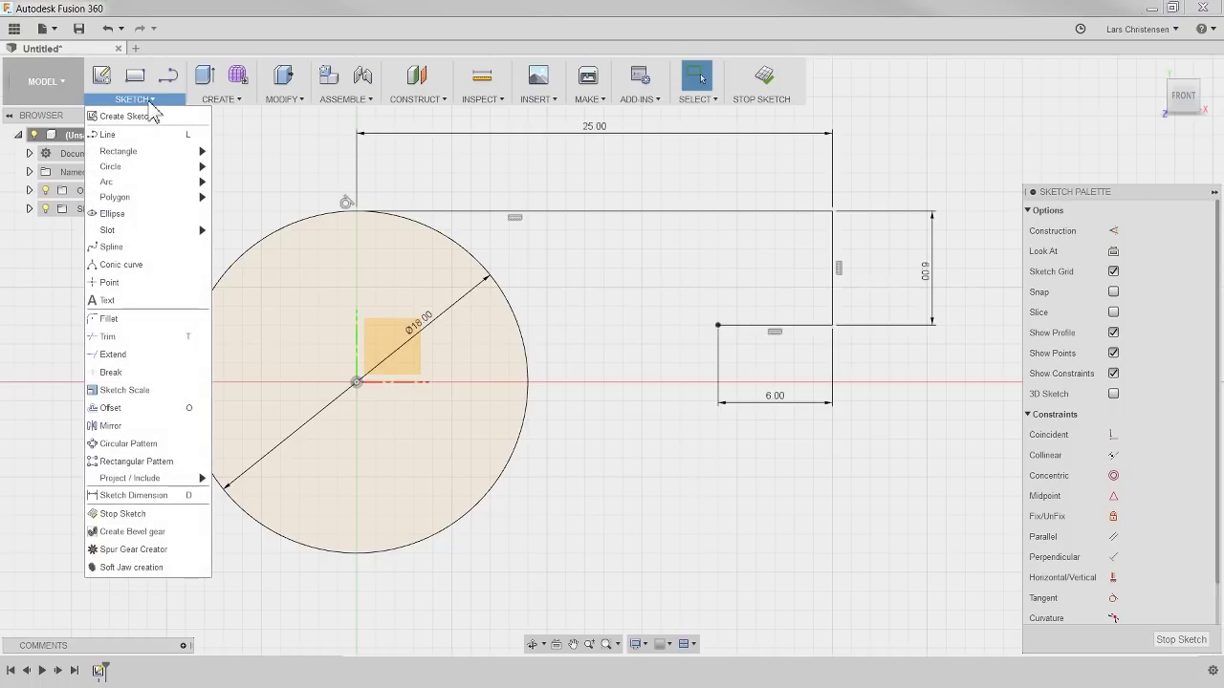
pyautogui.moveTo(130, 185)
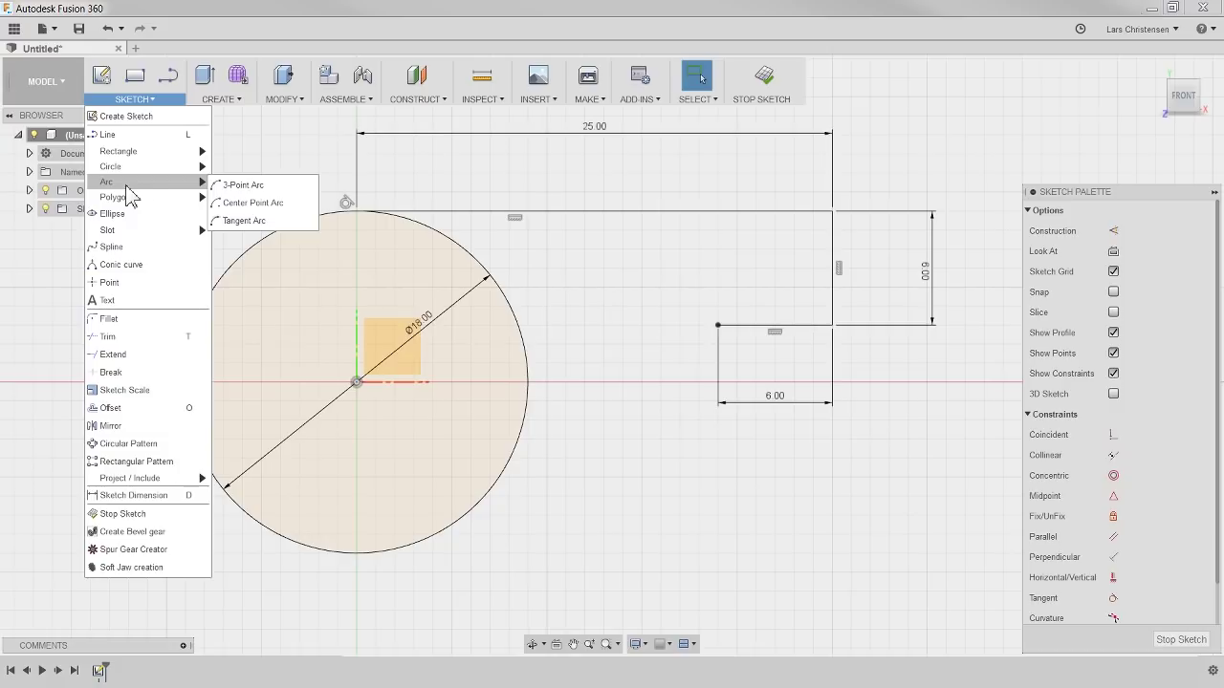
pyautogui.click(256, 203)
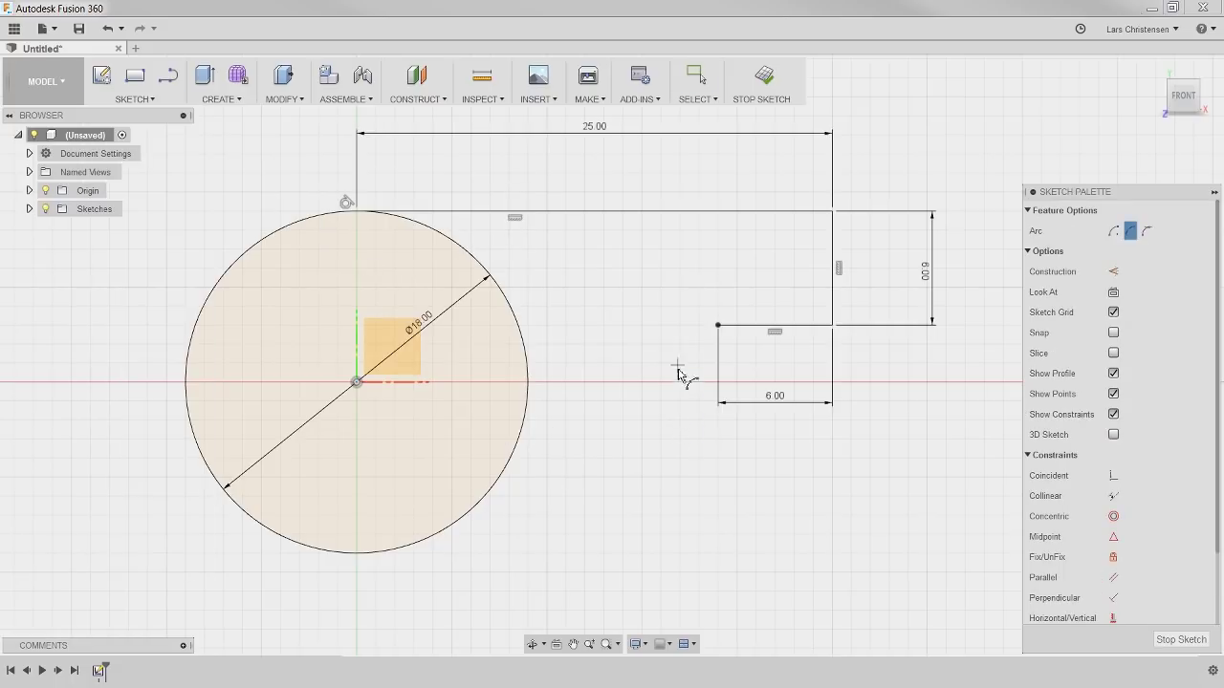
pyautogui.click(718, 325)
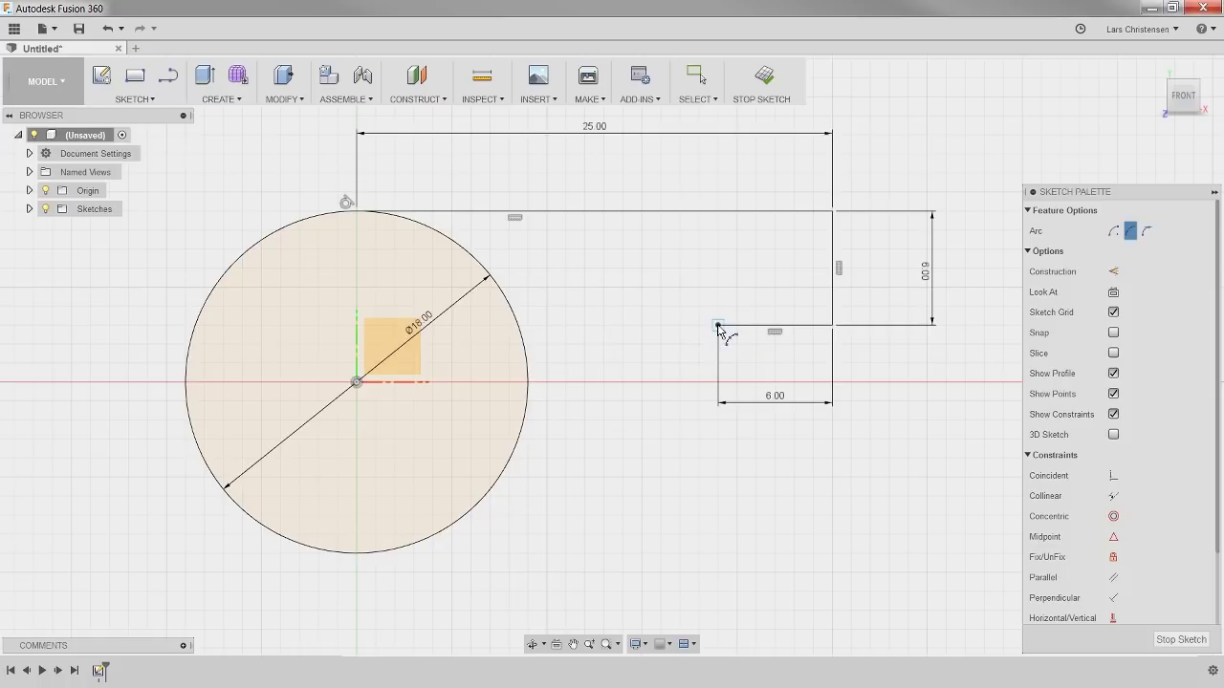
pyautogui.click(499, 481)
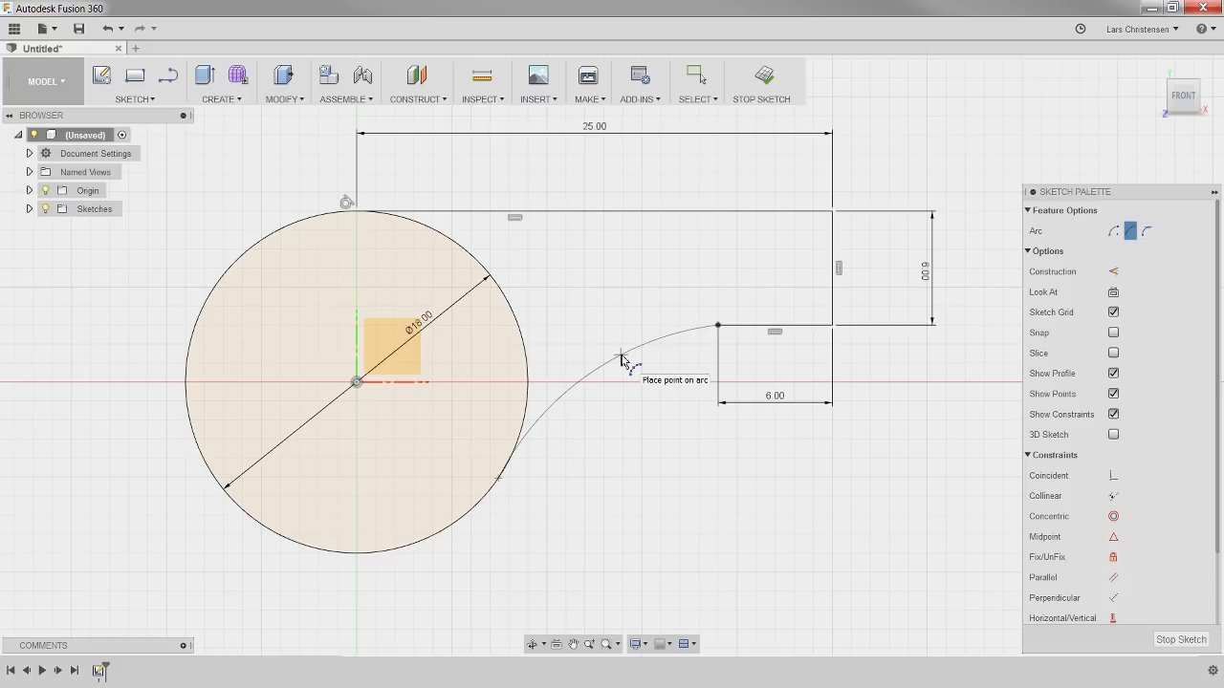
pyautogui.click(597, 351)
pyautogui.scroll(2, 638, 440)
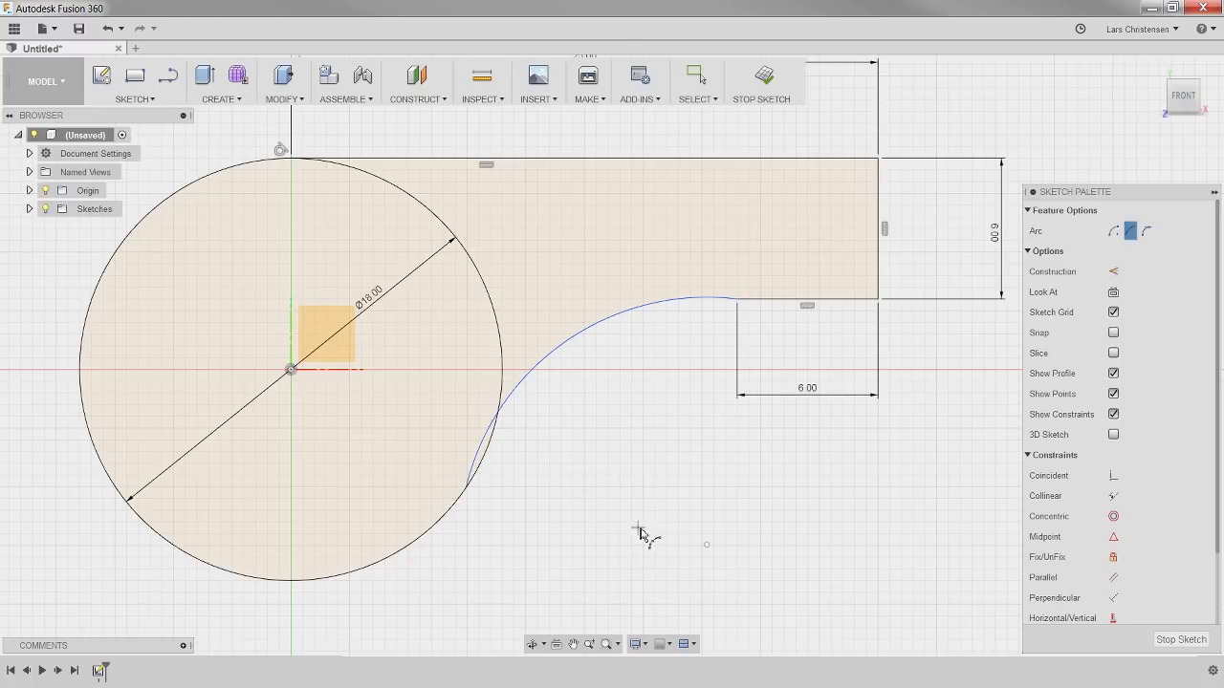
pyautogui.press('Escape')
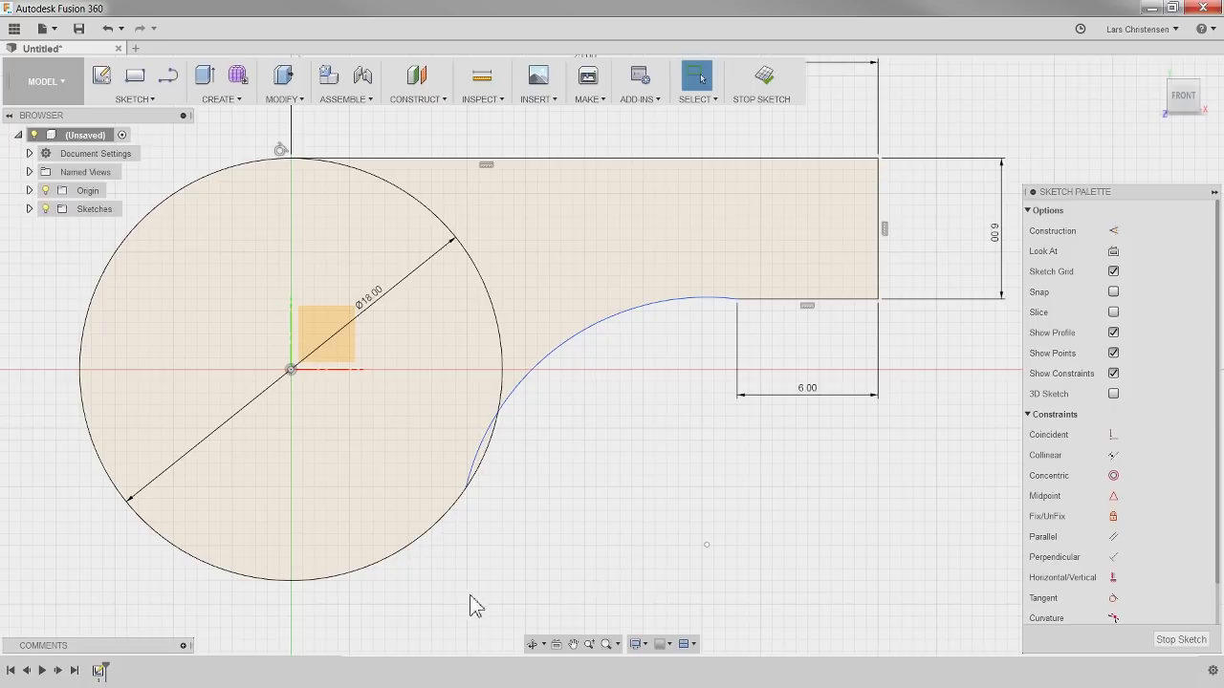
# - Move the arc's endpoint along the circle and reshape the arc to test how freely it can still change
pyautogui.click(468, 483)
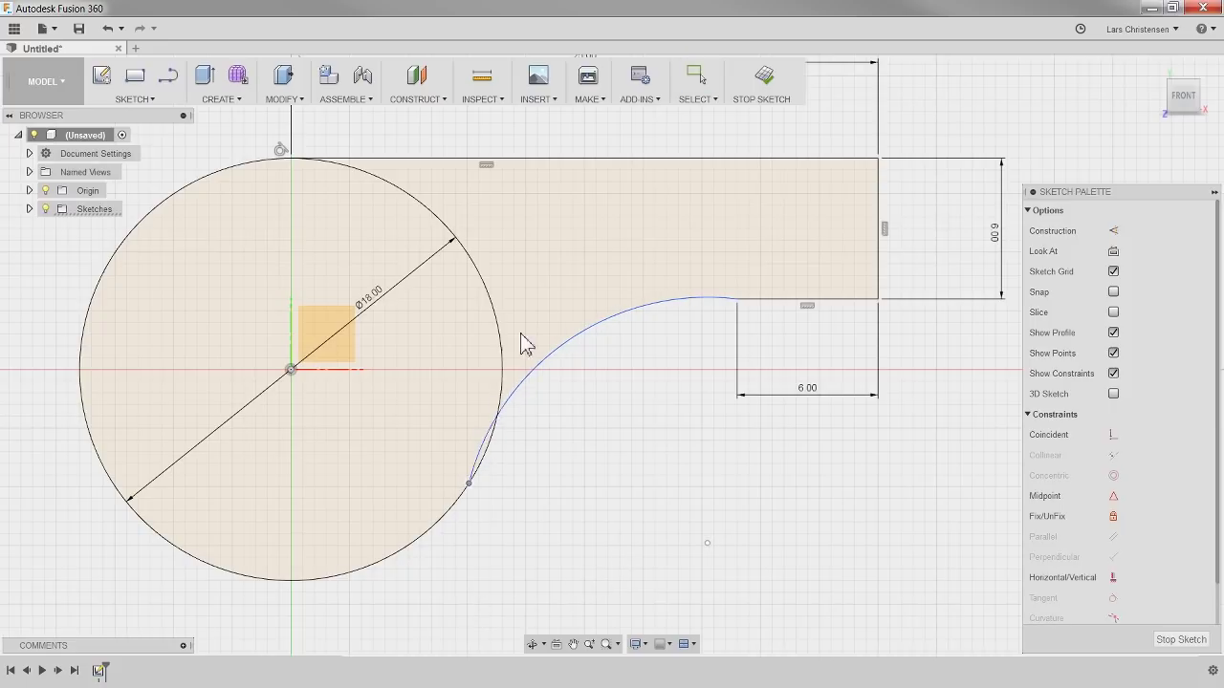
pyautogui.press('Escape')
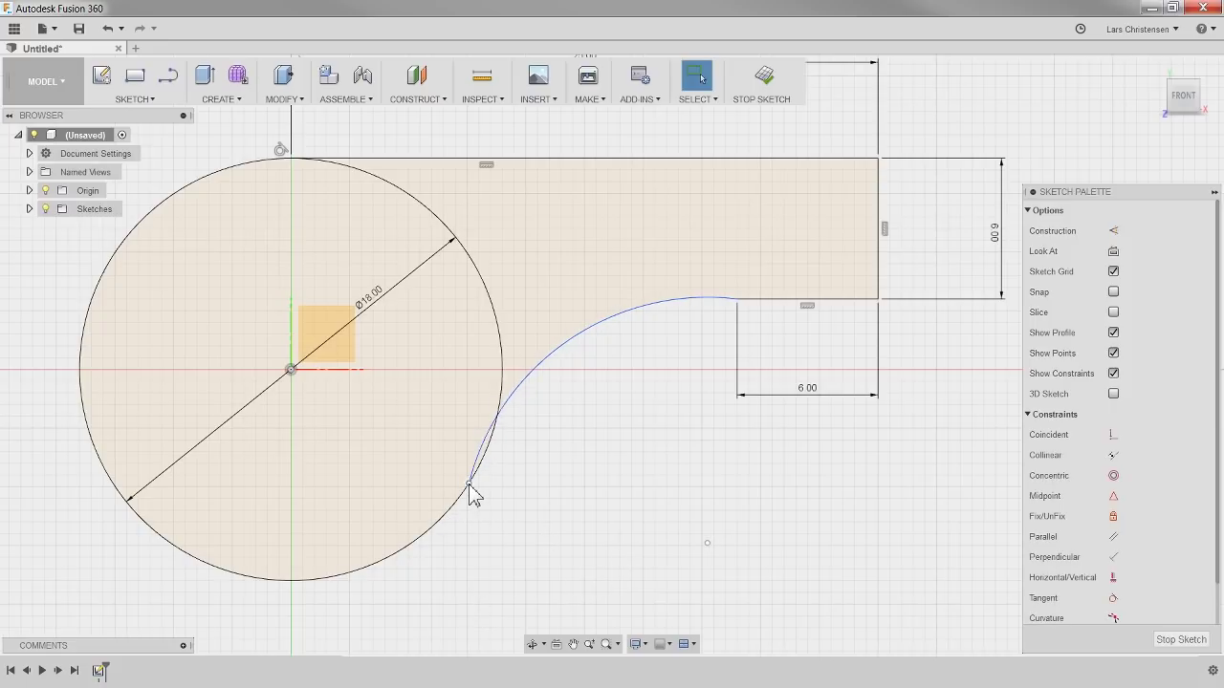
pyautogui.click(468, 485)
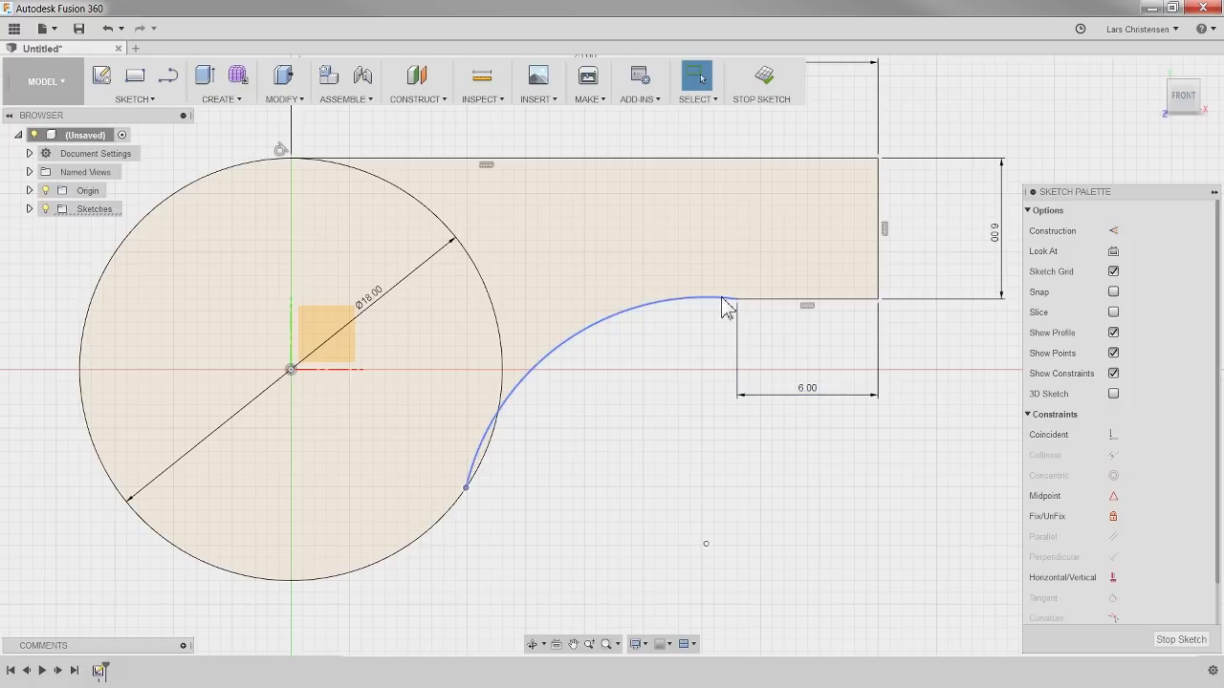
pyautogui.moveTo(708, 300)
pyautogui.mouseDown()
pyautogui.moveTo(669, 245)
pyautogui.moveTo(488, 186)
pyautogui.moveTo(602, 350)
pyautogui.moveTo(838, 503)
pyautogui.moveTo(833, 542)
pyautogui.moveTo(666, 427)
pyautogui.moveTo(524, 207)
pyautogui.moveTo(239, 383)
pyautogui.moveTo(49, 429)
pyautogui.moveTo(93, 593)
pyautogui.moveTo(281, 334)
pyautogui.moveTo(800, 274)
pyautogui.moveTo(1047, 402)
pyautogui.moveTo(801, 528)
pyautogui.moveTo(606, 399)
pyautogui.moveTo(839, 500)
pyautogui.moveTo(755, 415)
pyautogui.moveTo(431, 195)
pyautogui.moveTo(60, 240)
pyautogui.moveTo(42, 491)
pyautogui.moveTo(738, 380)
pyautogui.moveTo(918, 421)
pyautogui.moveTo(828, 500)
pyautogui.mouseUp()
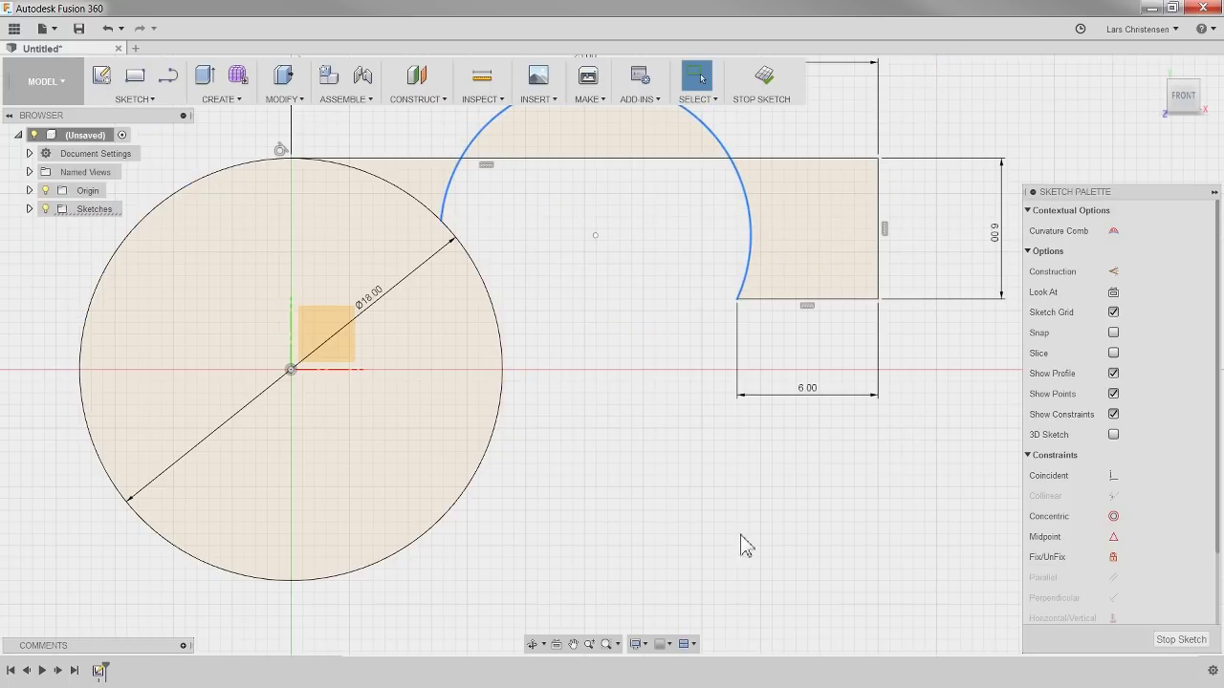
# - Undo the last reshaping of the arc and make the arc tangent to the short 6 mm horizontal line
pyautogui.scroll(-2, 545, 443)
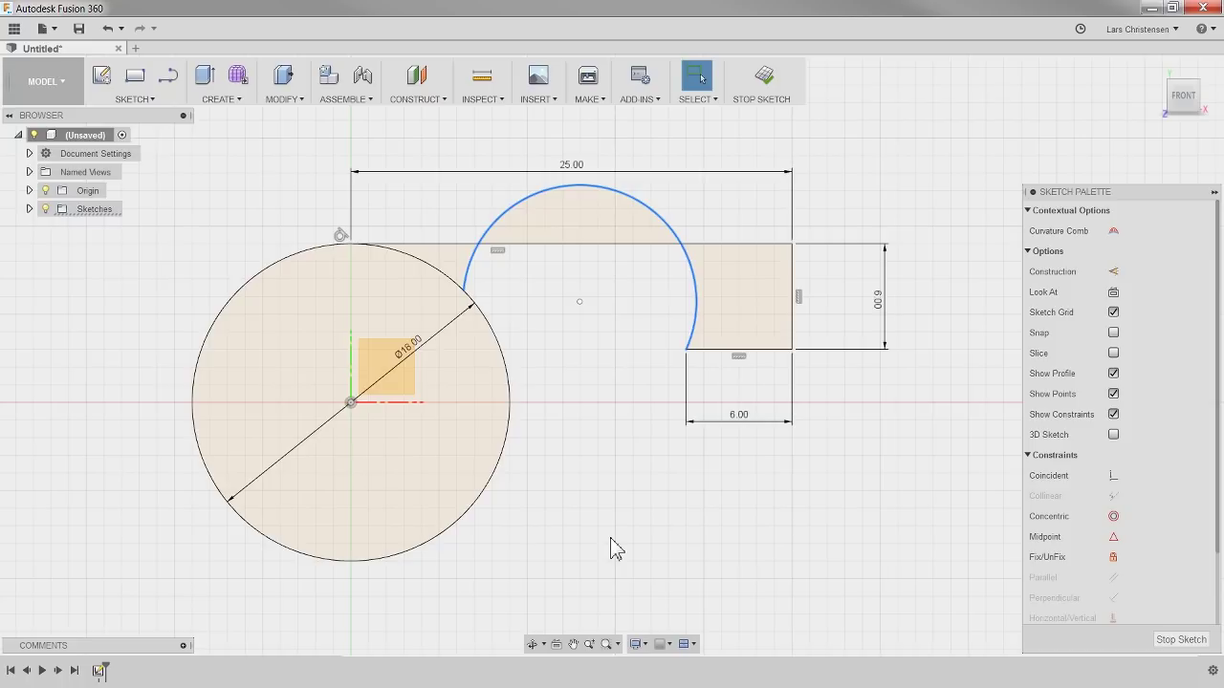
pyautogui.hotkey('ctrl', 'z')
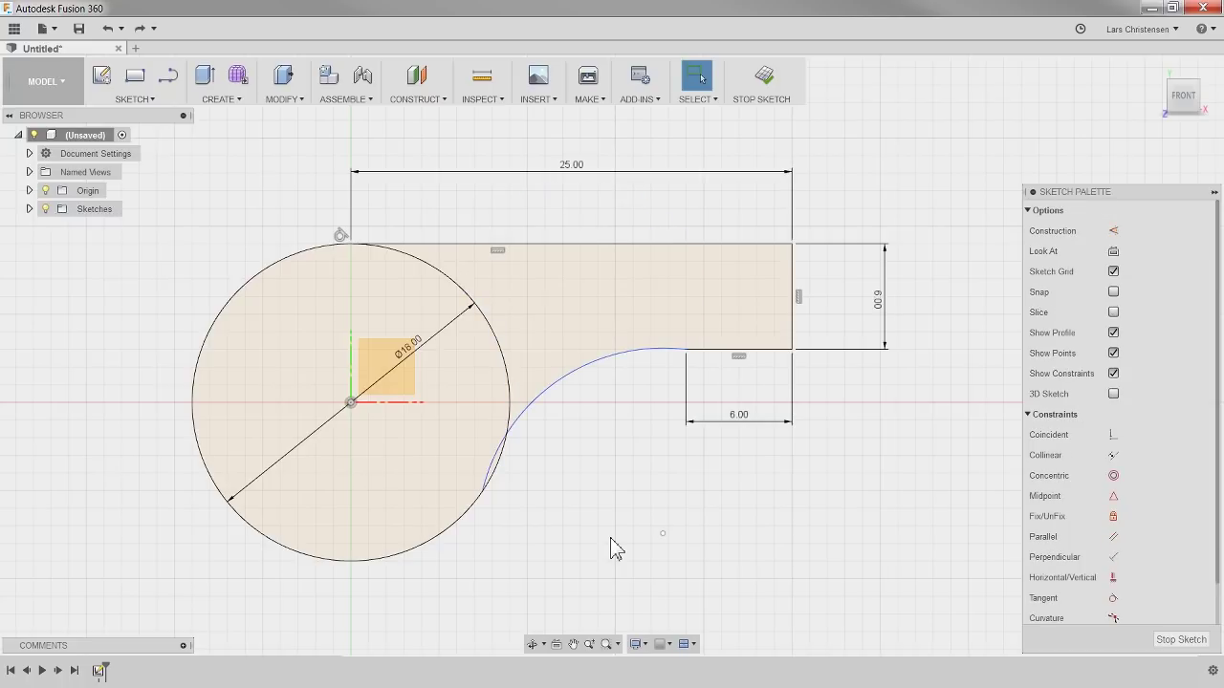
pyautogui.scroll(2, 593, 421)
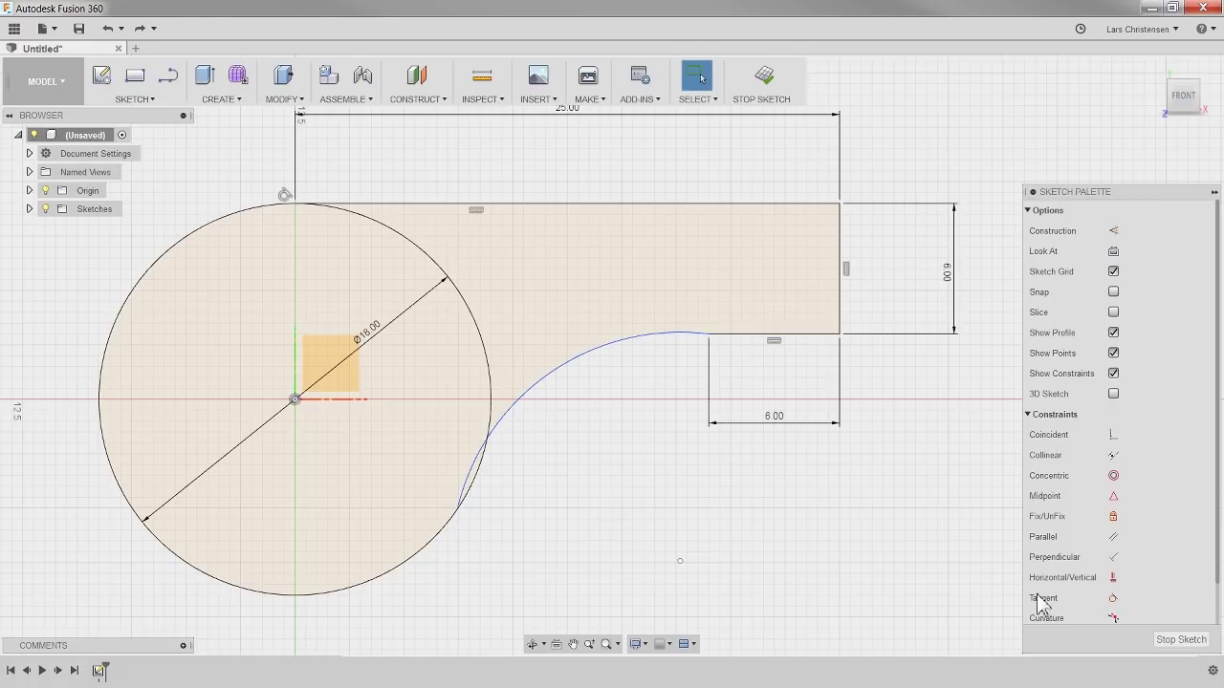
pyautogui.click(1117, 599)
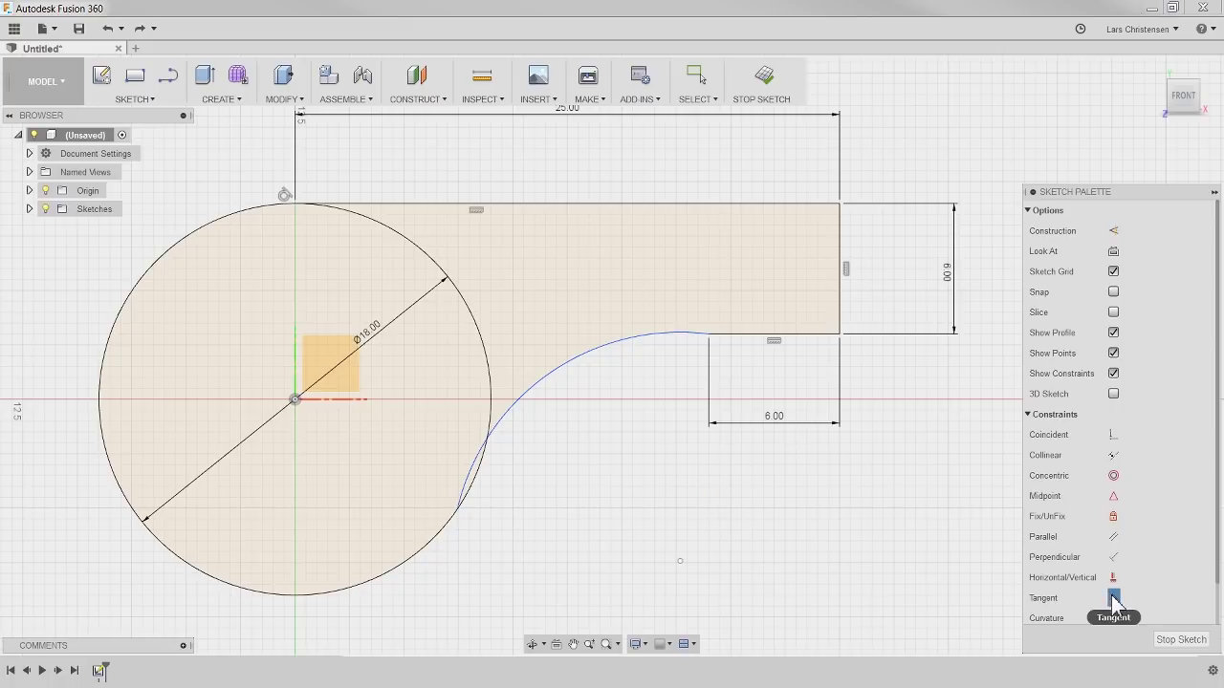
pyautogui.click(627, 343)
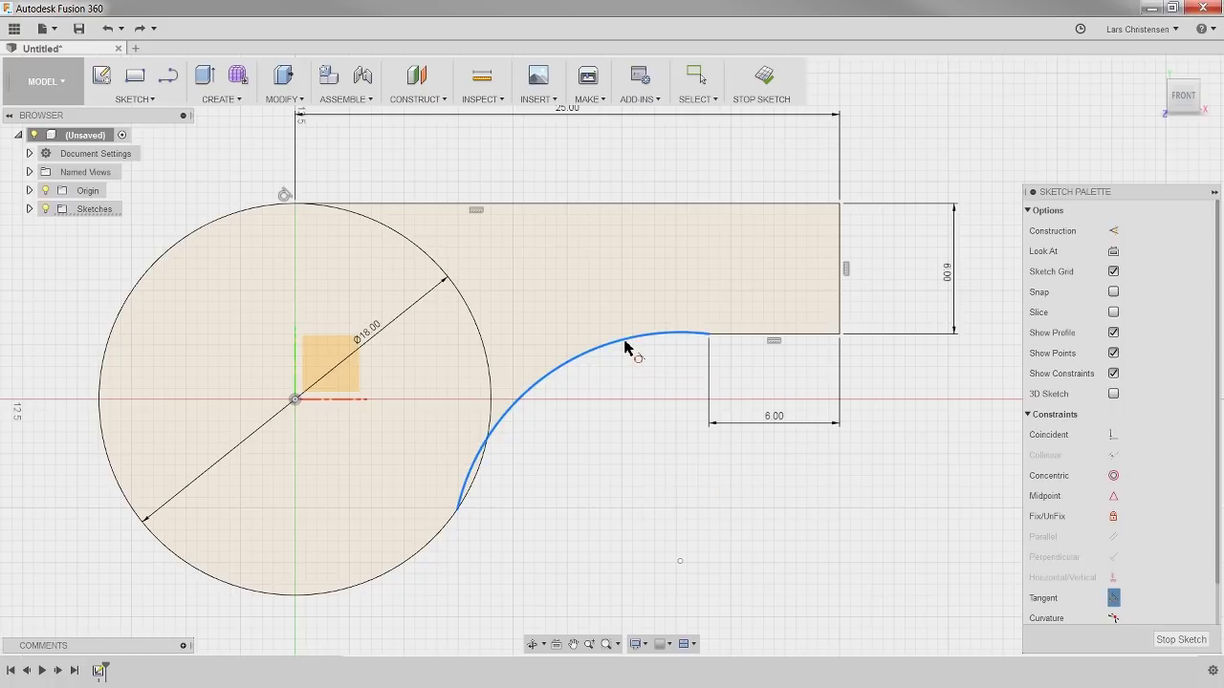
pyautogui.click(732, 340)
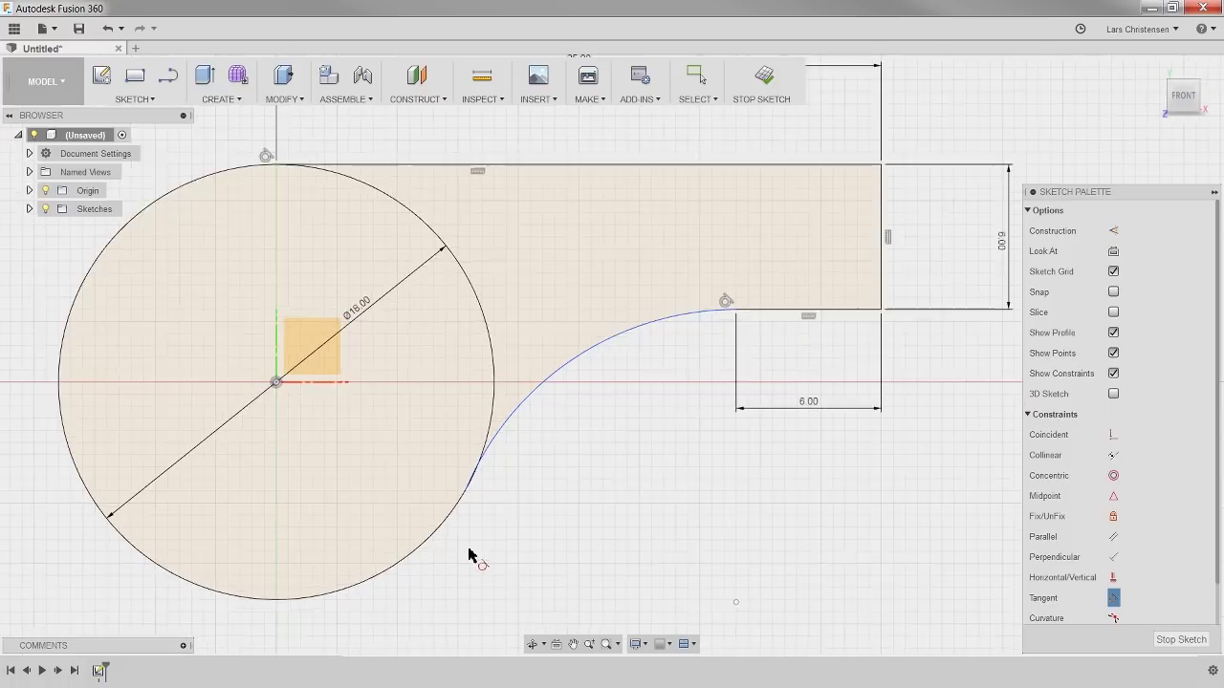
# - Make the arc tangent to the 18 mm circle and leave the constraint command
pyautogui.scroll(3, 464, 561)
pyautogui.click(508, 413)
pyautogui.click(432, 532)
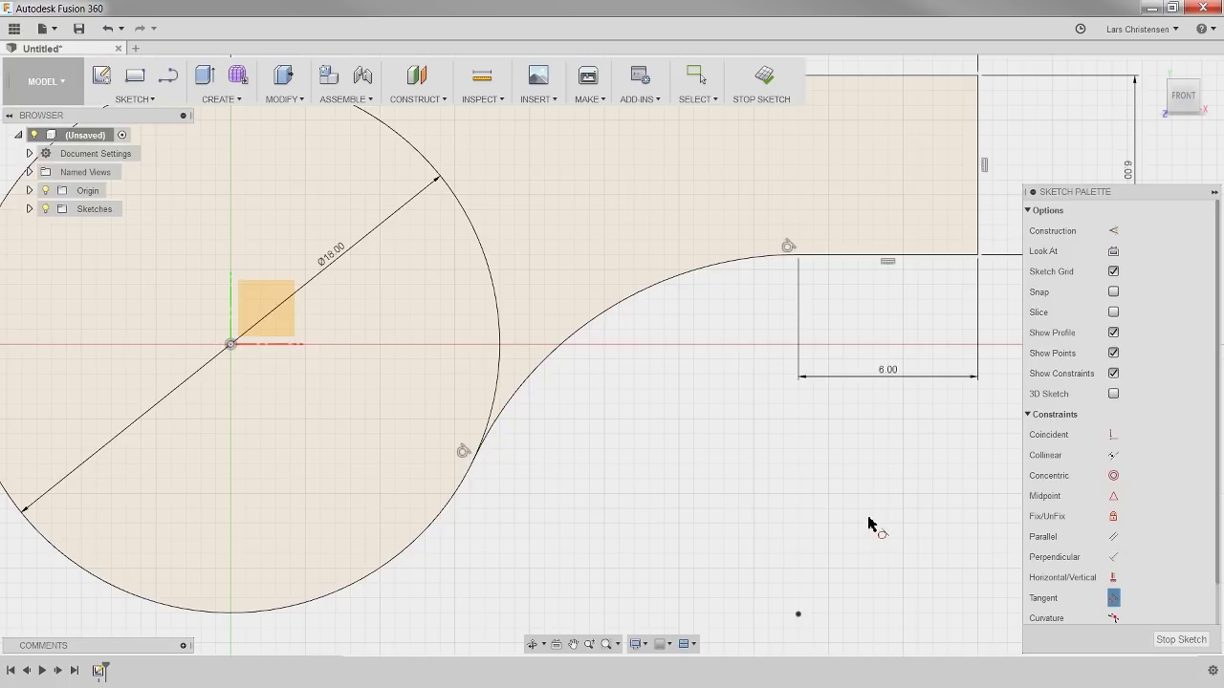
pyautogui.scroll(-2, 622, 540)
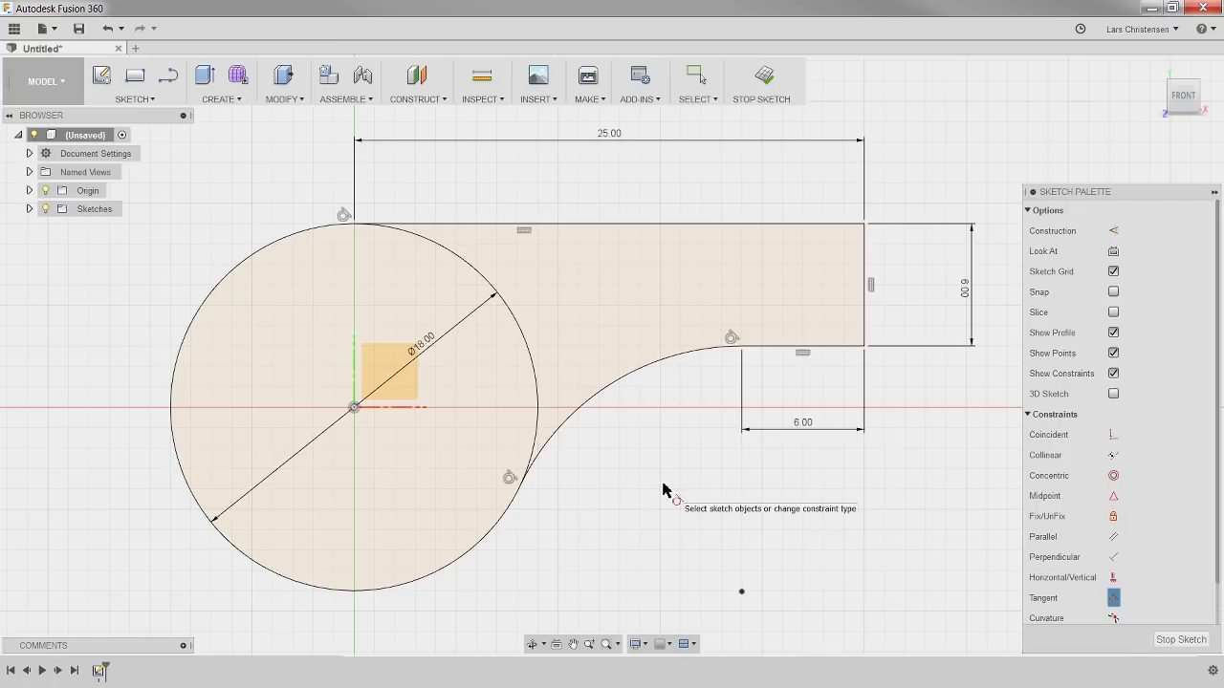
pyautogui.press('Escape')
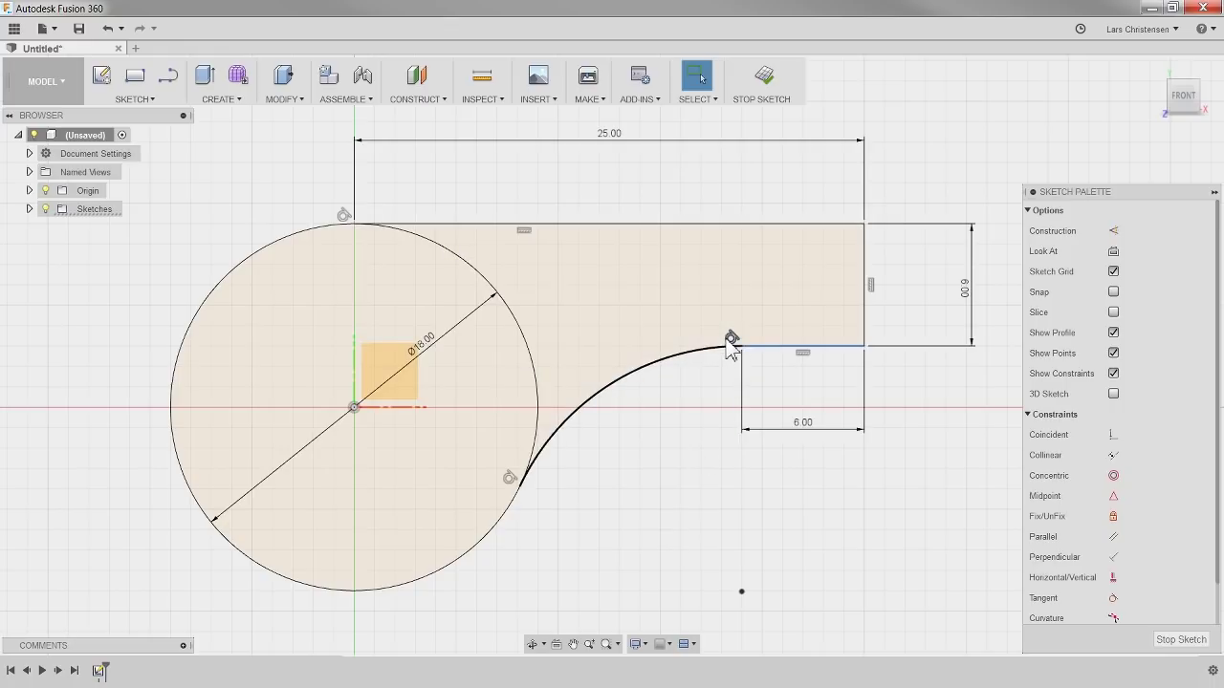
# - Delete the tangent constraint between the arc and the short horizontal line, and pull the arc flatter to test its remaining movement
pyautogui.press('Delete')
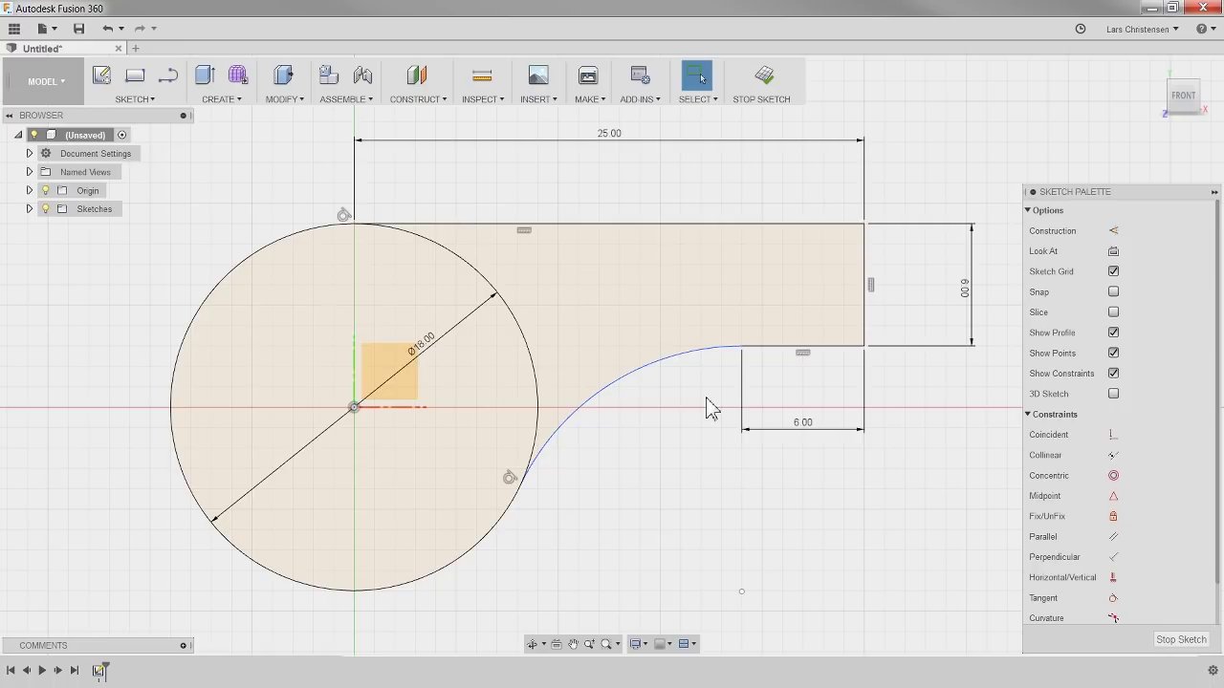
pyautogui.moveTo(606, 396); pyautogui.dragTo(643, 451)
pyautogui.moveTo(663, 513); pyautogui.dragTo(781, 643)
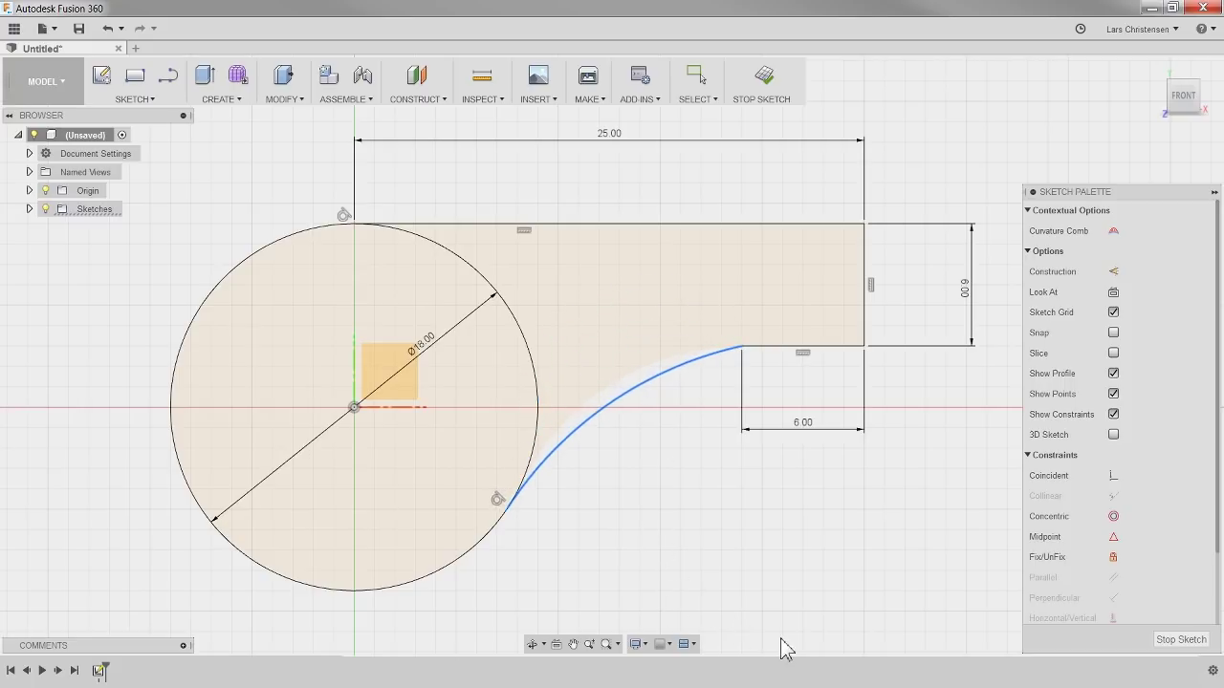
pyautogui.click(681, 562)
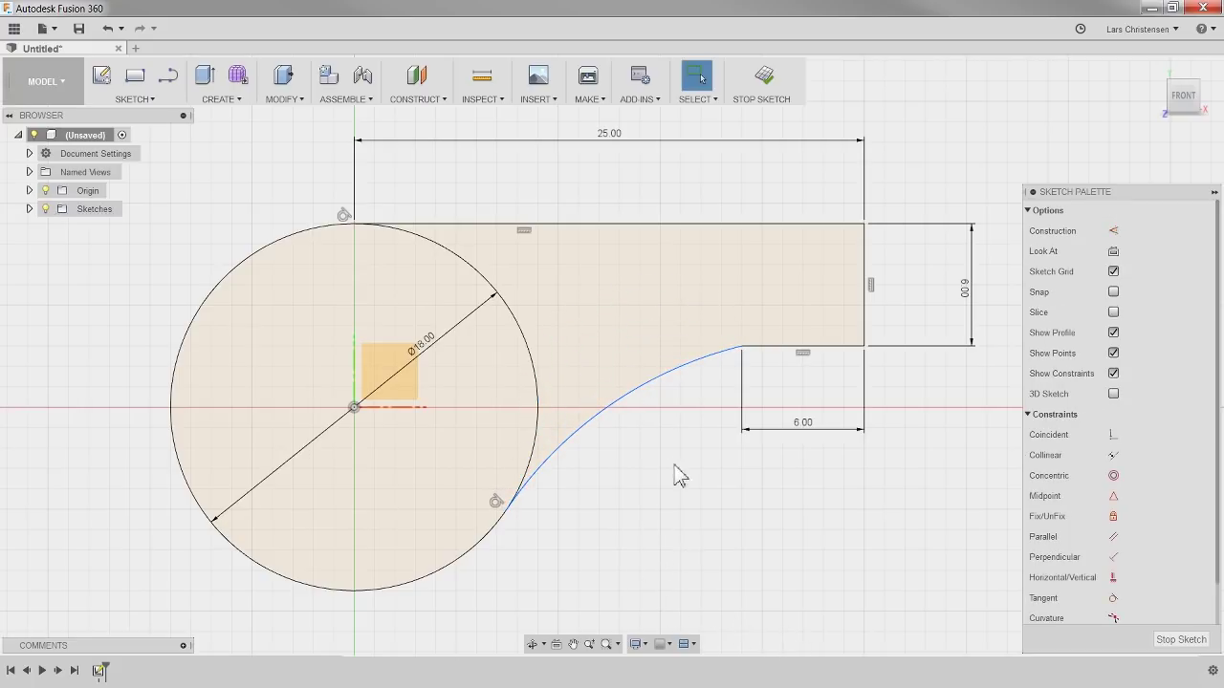
pyautogui.click(573, 433)
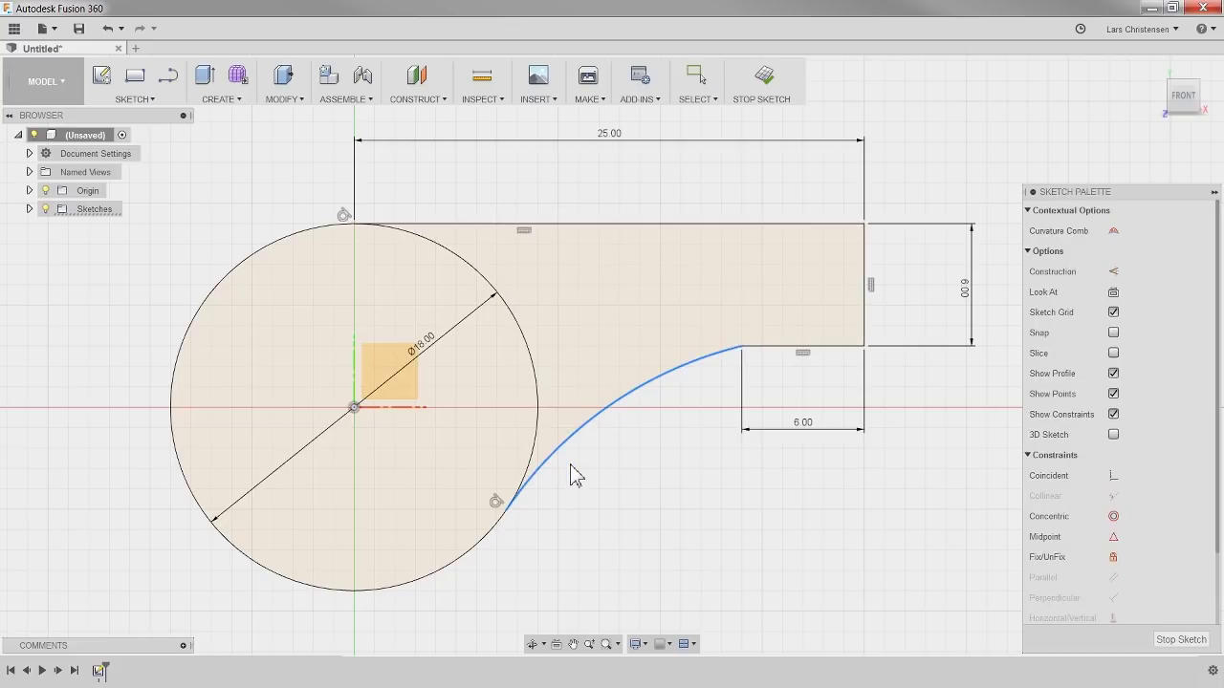
pyautogui.click(606, 429)
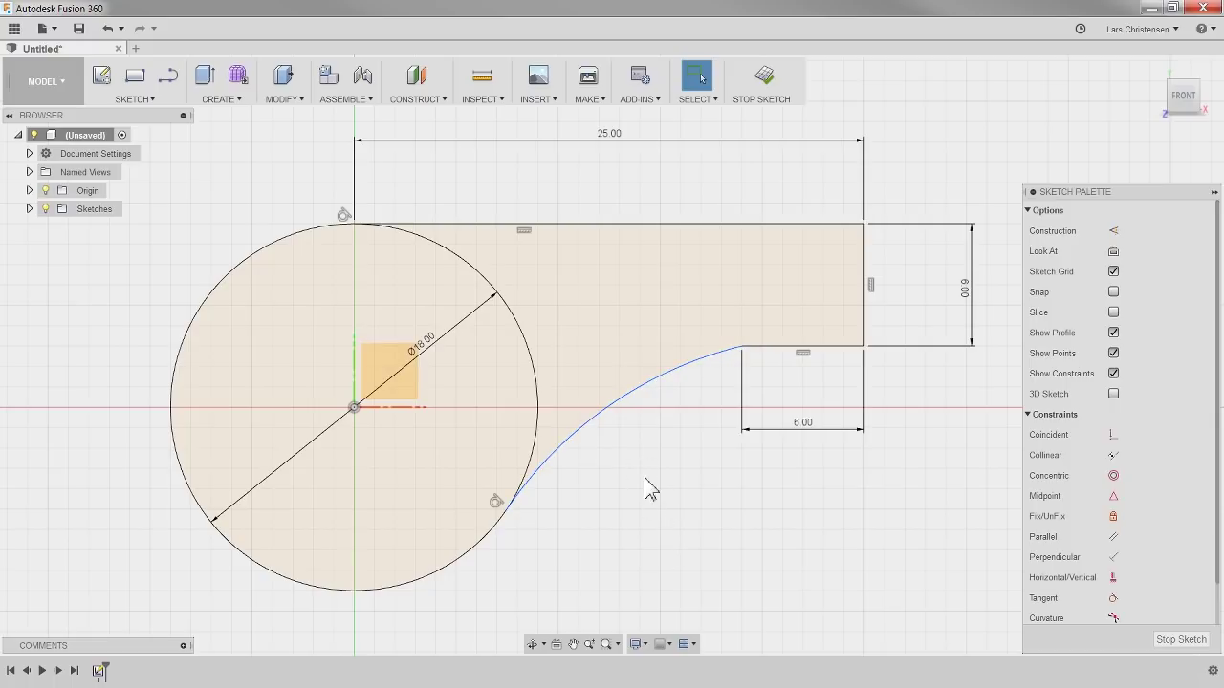
# - Dimension the arc with a radius of 15 mm
pyautogui.press('d')
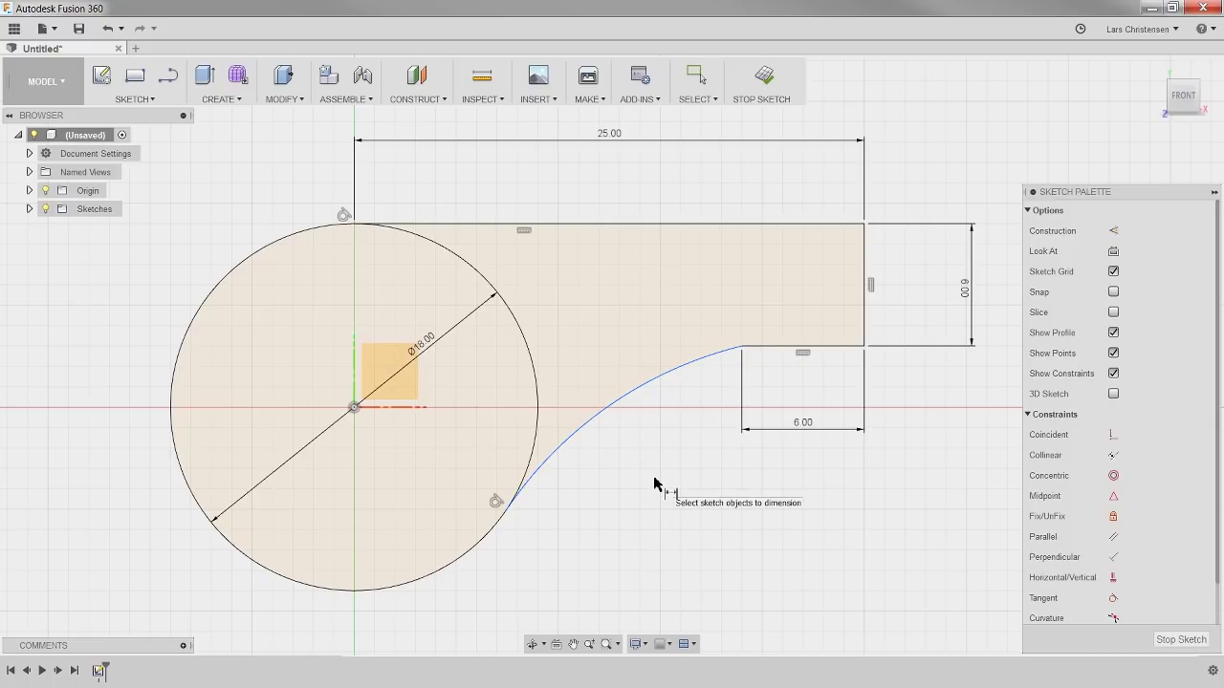
pyautogui.click(604, 416)
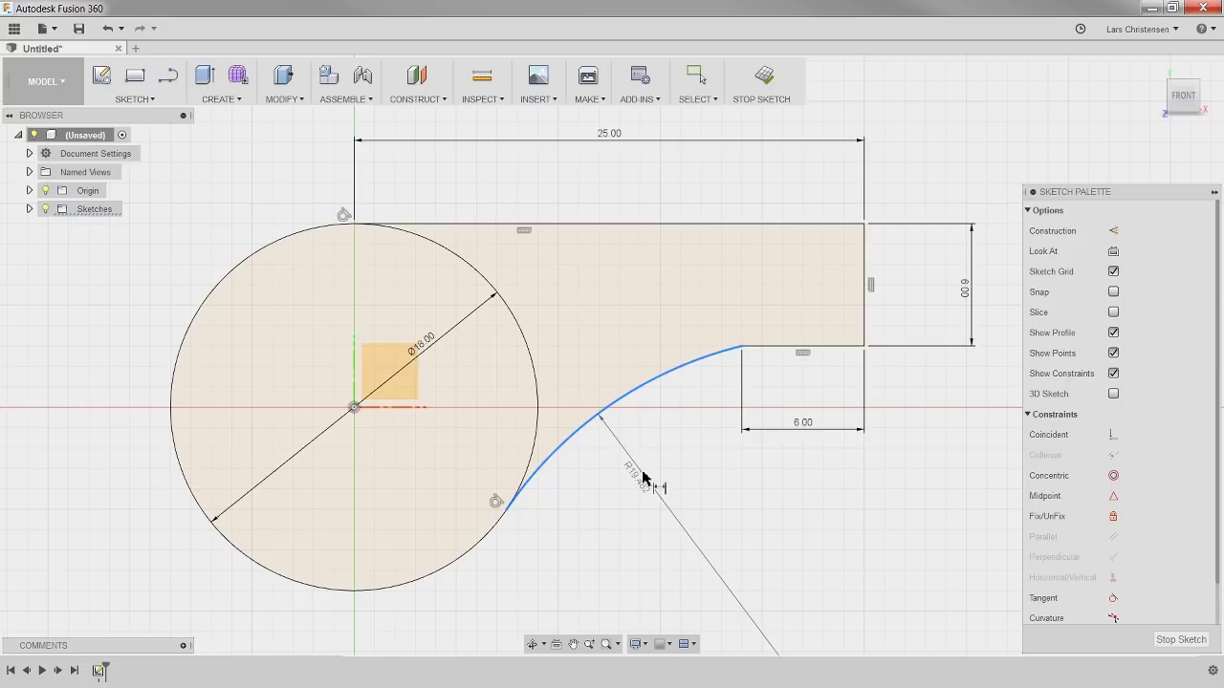
pyautogui.click(643, 478)
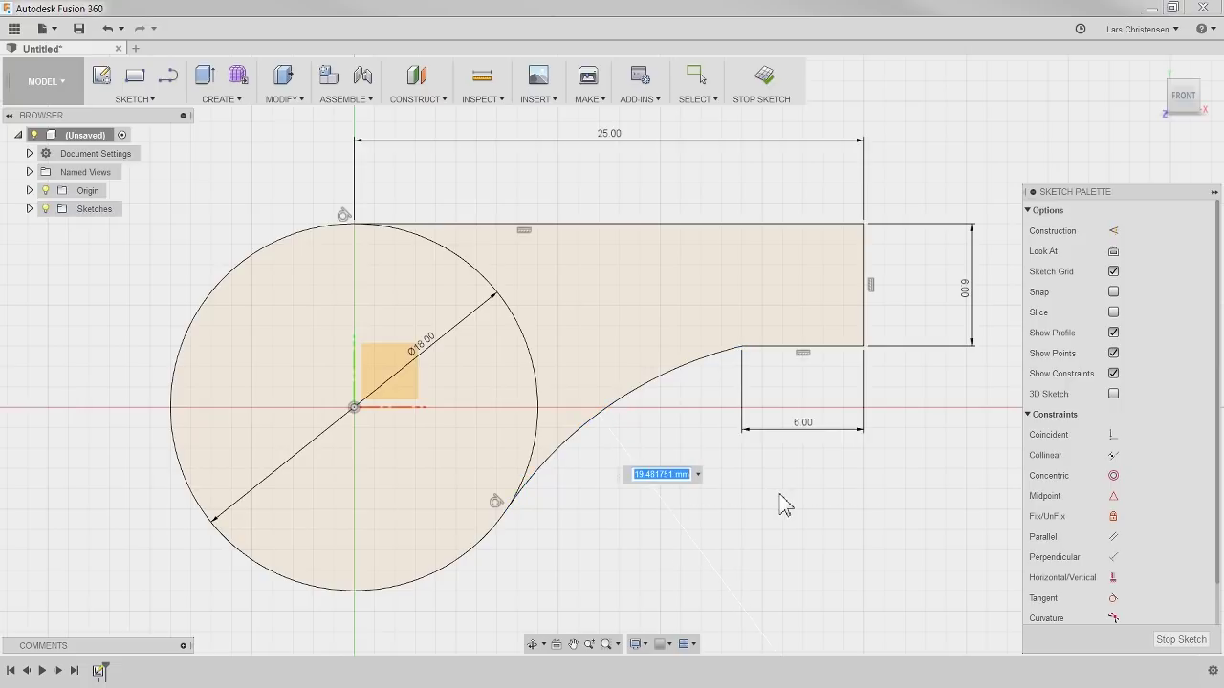
pyautogui.write('1')
pyautogui.press('Return')
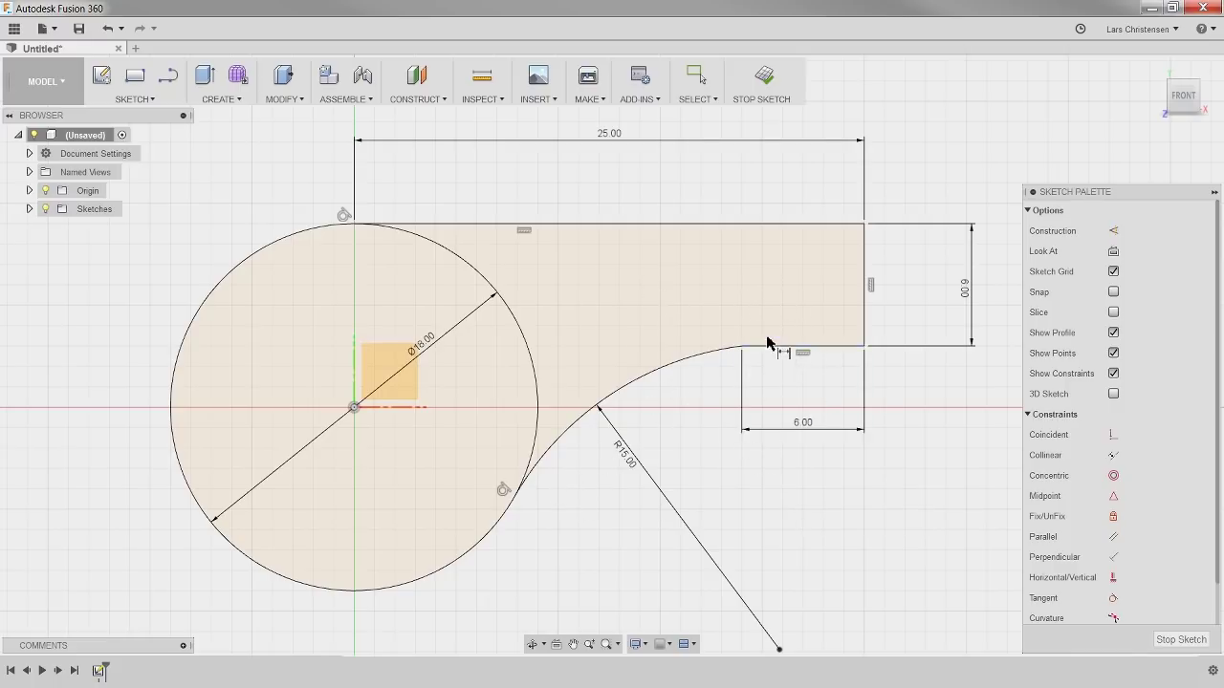
# - Add a 6 mm sketch fillet at the corner where the arc meets the short horizontal line
pyautogui.scroll(5, 793, 336)
pyautogui.scroll(3, 732, 361)
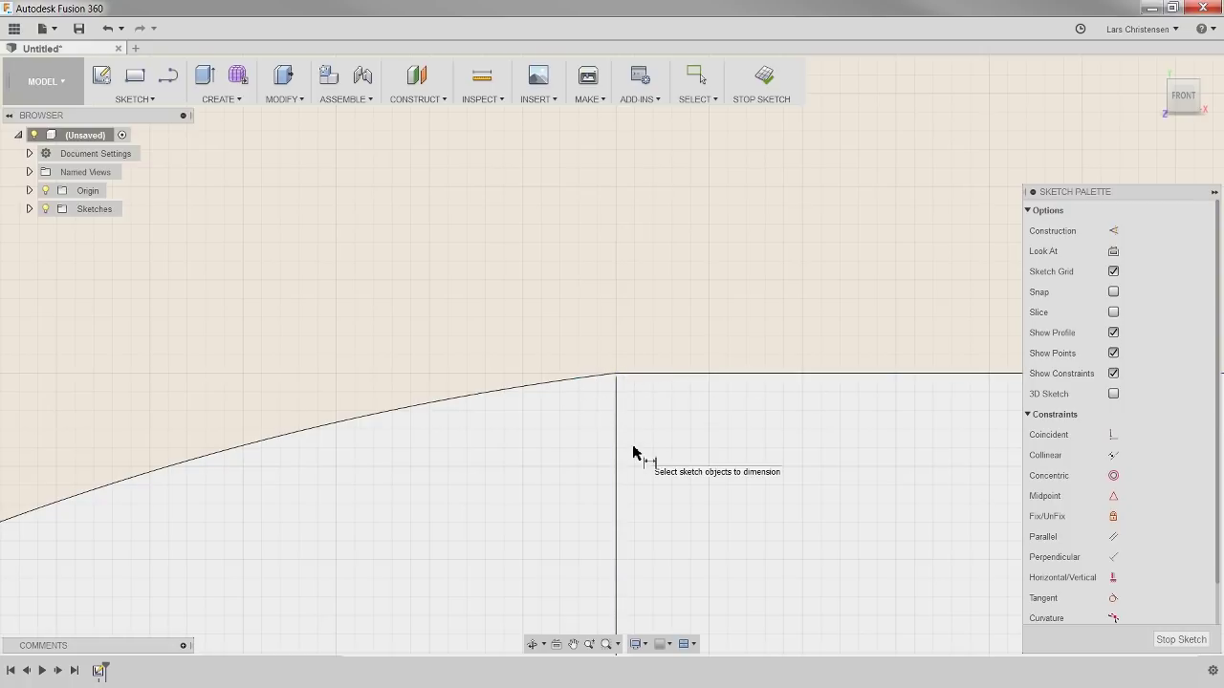
pyautogui.click(145, 100)
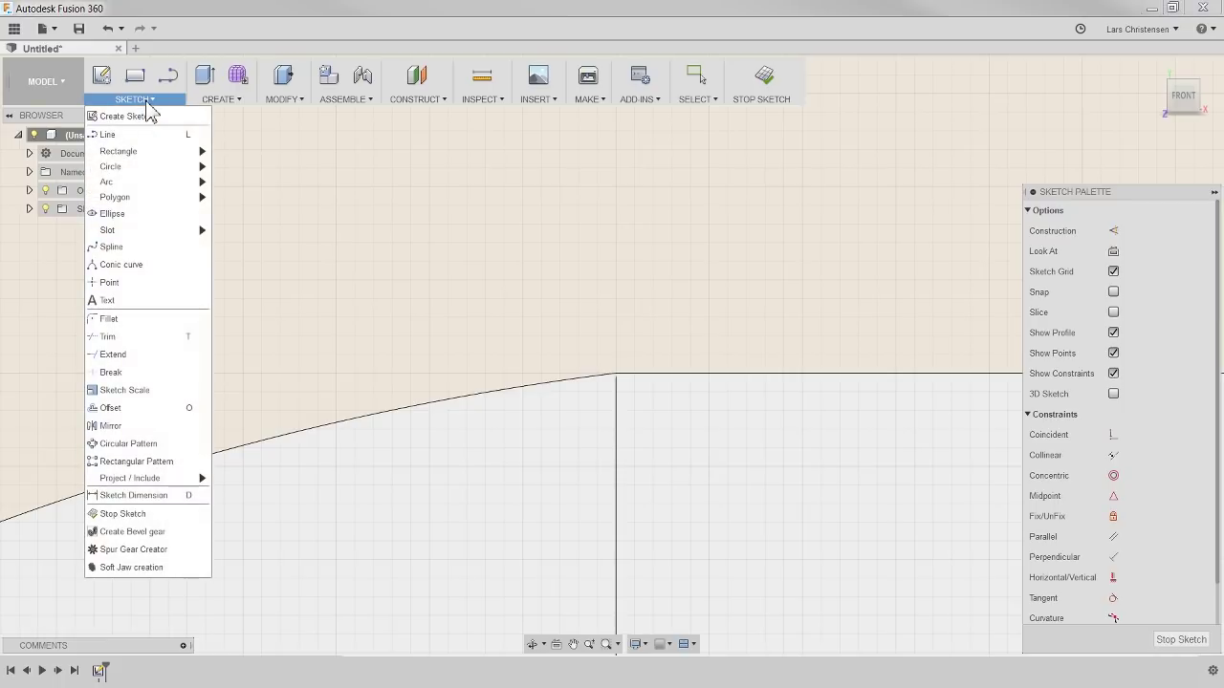
pyautogui.click(120, 318)
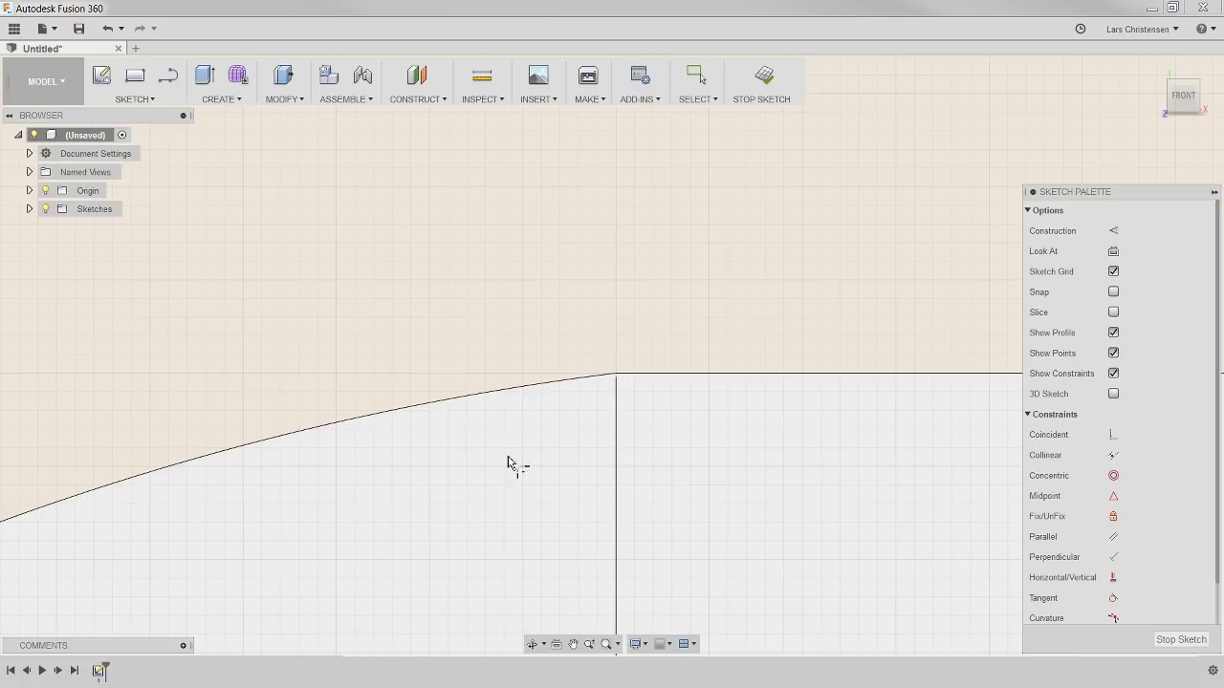
pyautogui.click(505, 394)
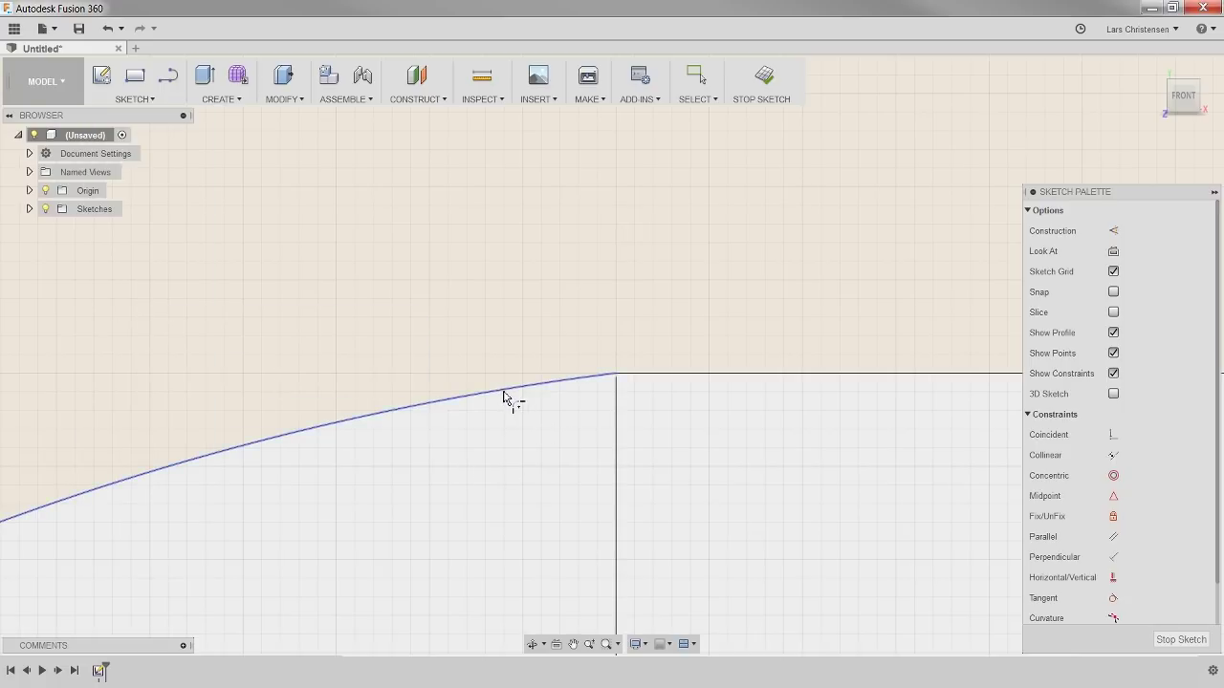
pyautogui.click(710, 375)
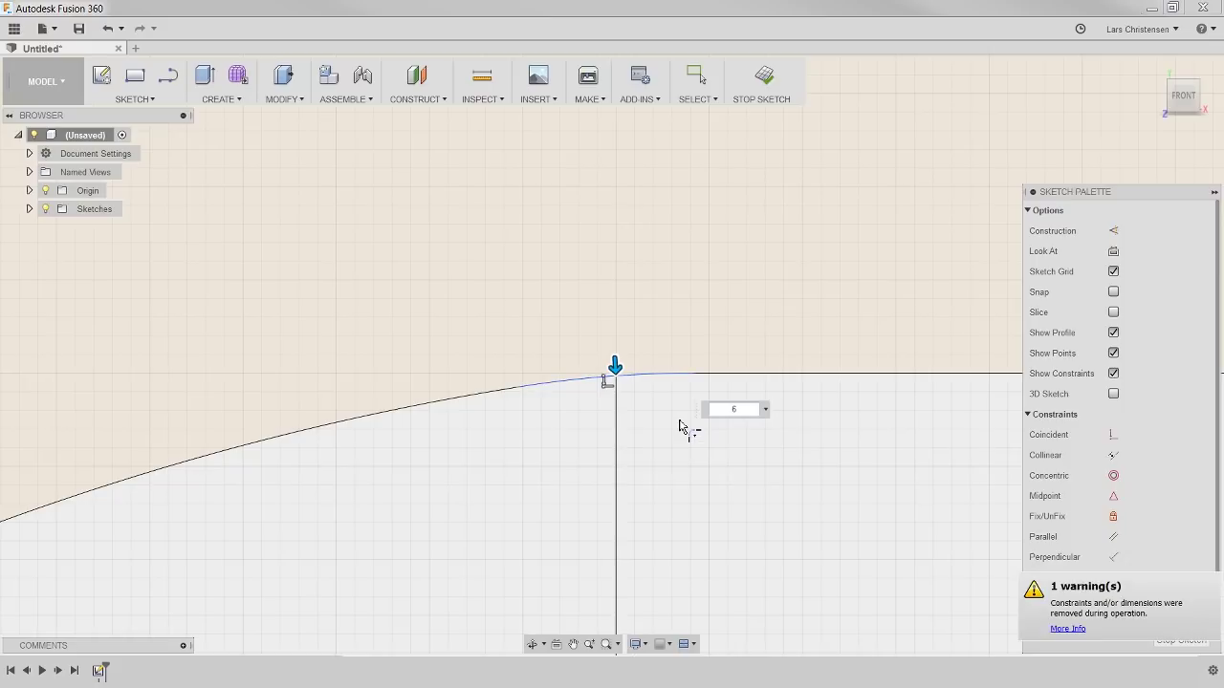
pyautogui.press('Escape')
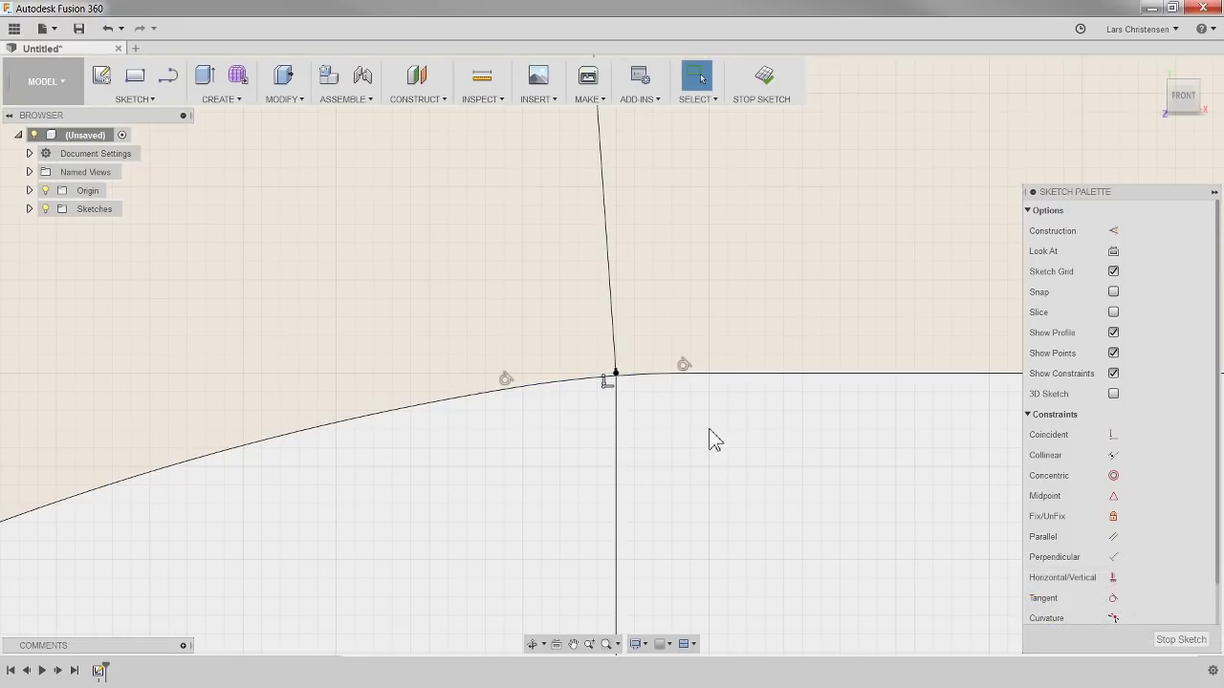
pyautogui.scroll(-5, 716, 437)
pyautogui.scroll(-4, 707, 430)
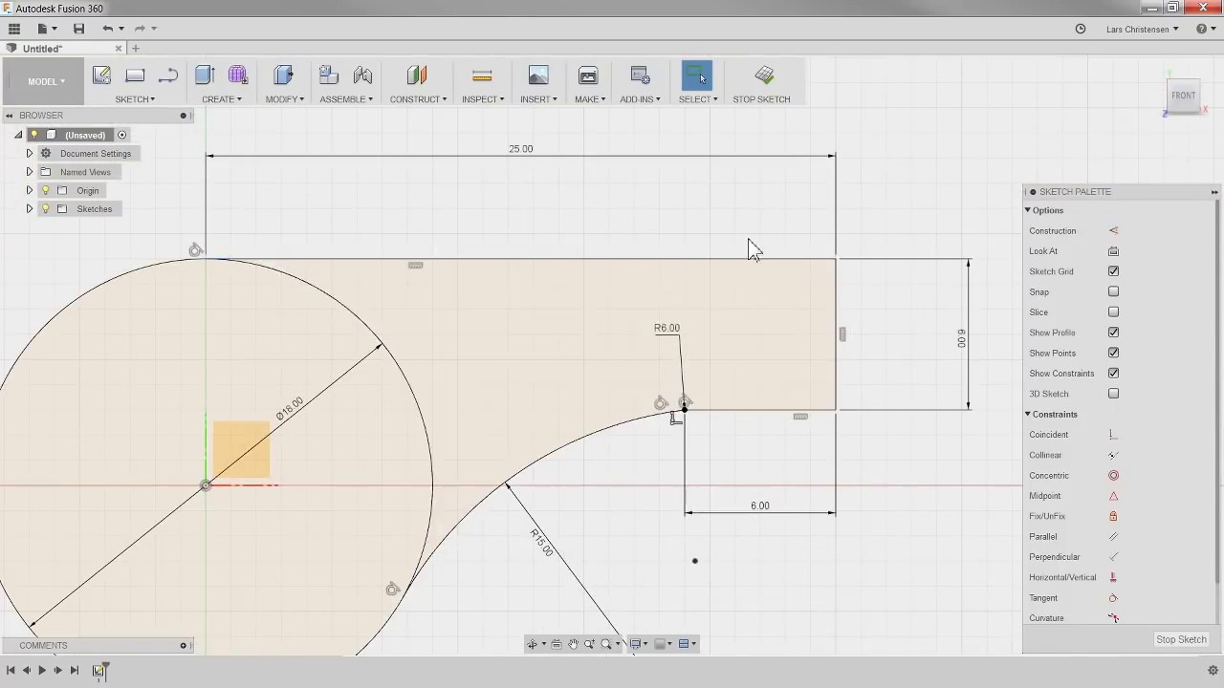
pyautogui.scroll(1, 648, 571)
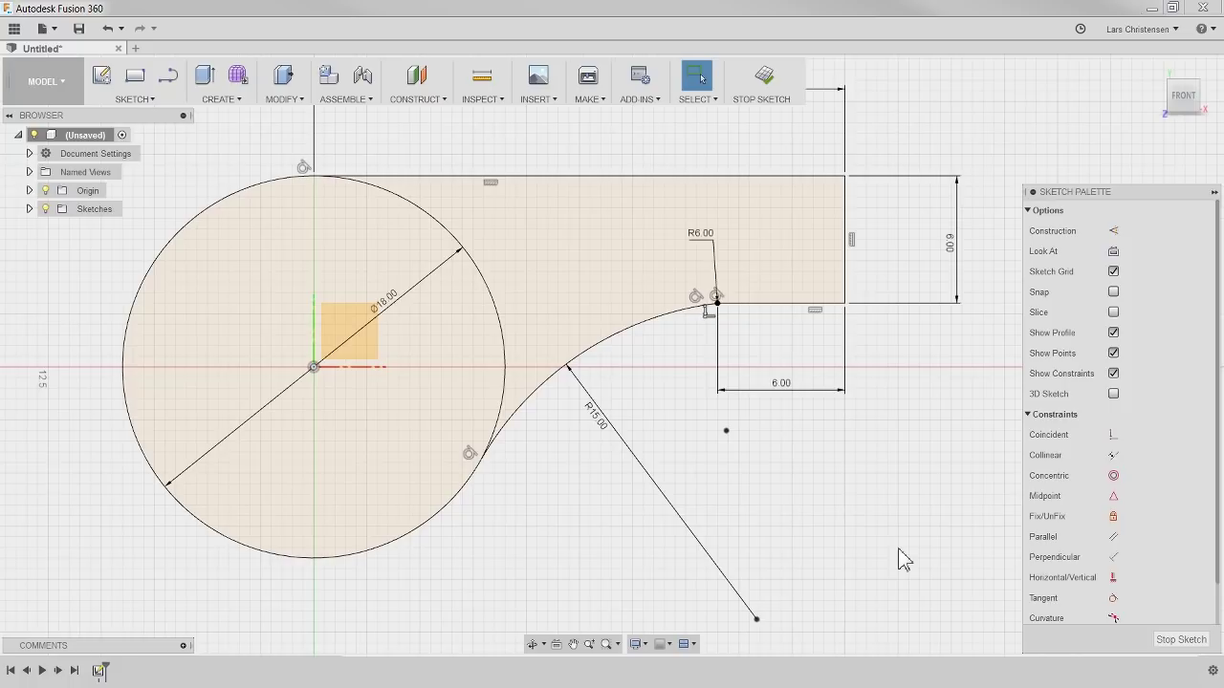
# - Start an extrusion of both the mouthpiece and circle profiles, pulling them 16 mm to one side as a new body
pyautogui.press('q')
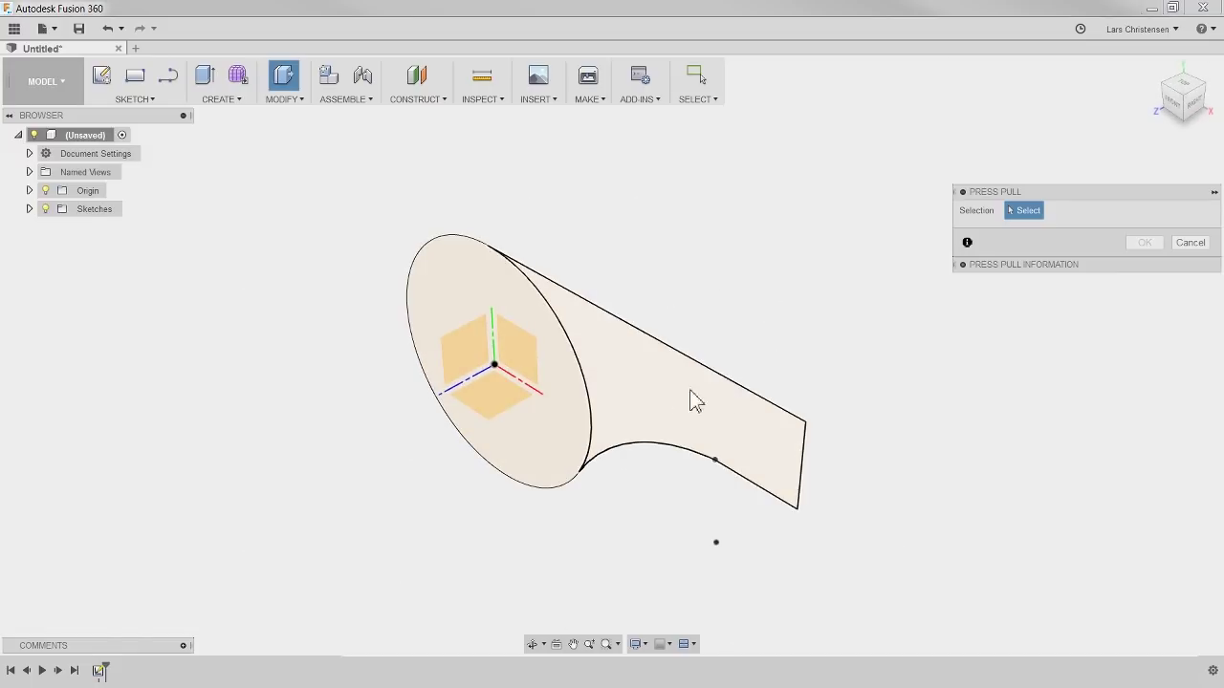
pyautogui.click(718, 398)
pyautogui.scroll(-5, 819, 334)
pyautogui.press('e')
pyautogui.scroll(5, 681, 352)
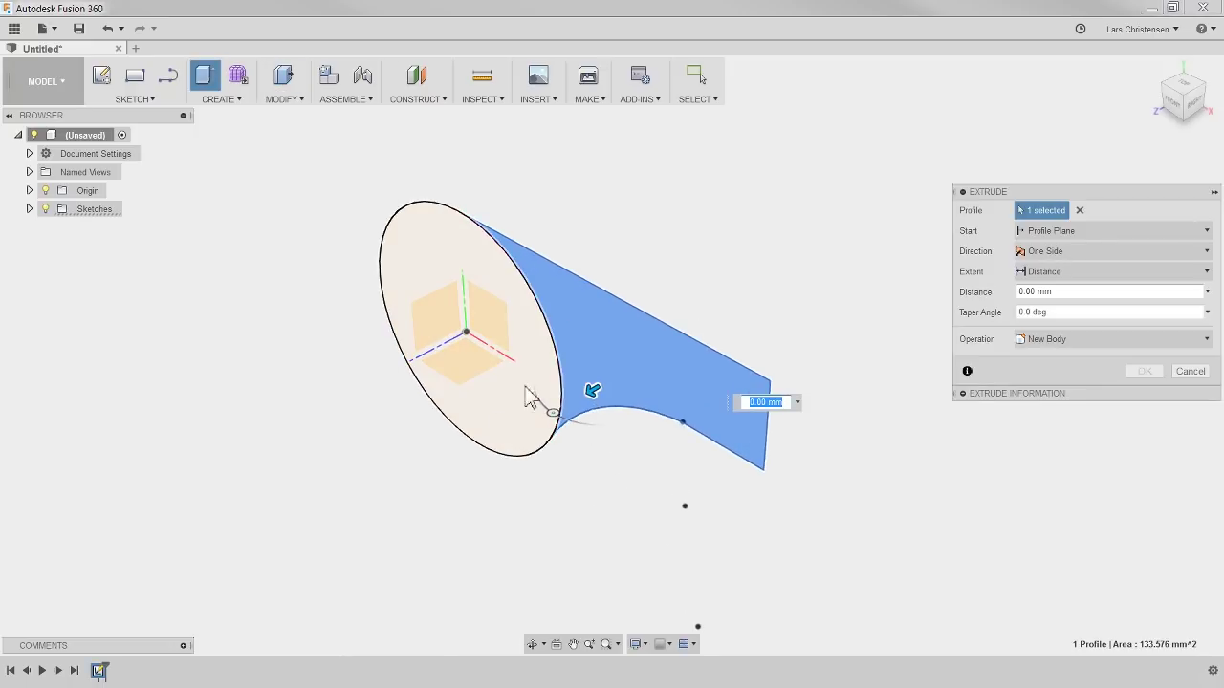
pyautogui.click(509, 430)
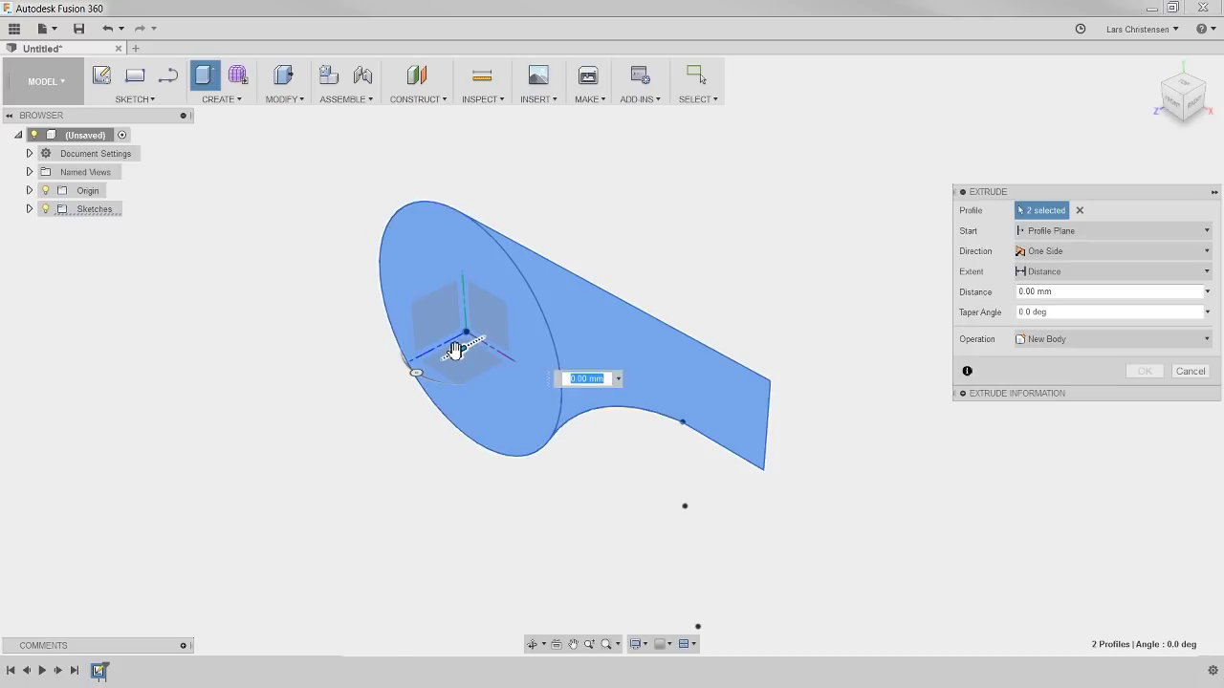
pyautogui.moveTo(455, 354); pyautogui.dragTo(250, 461)
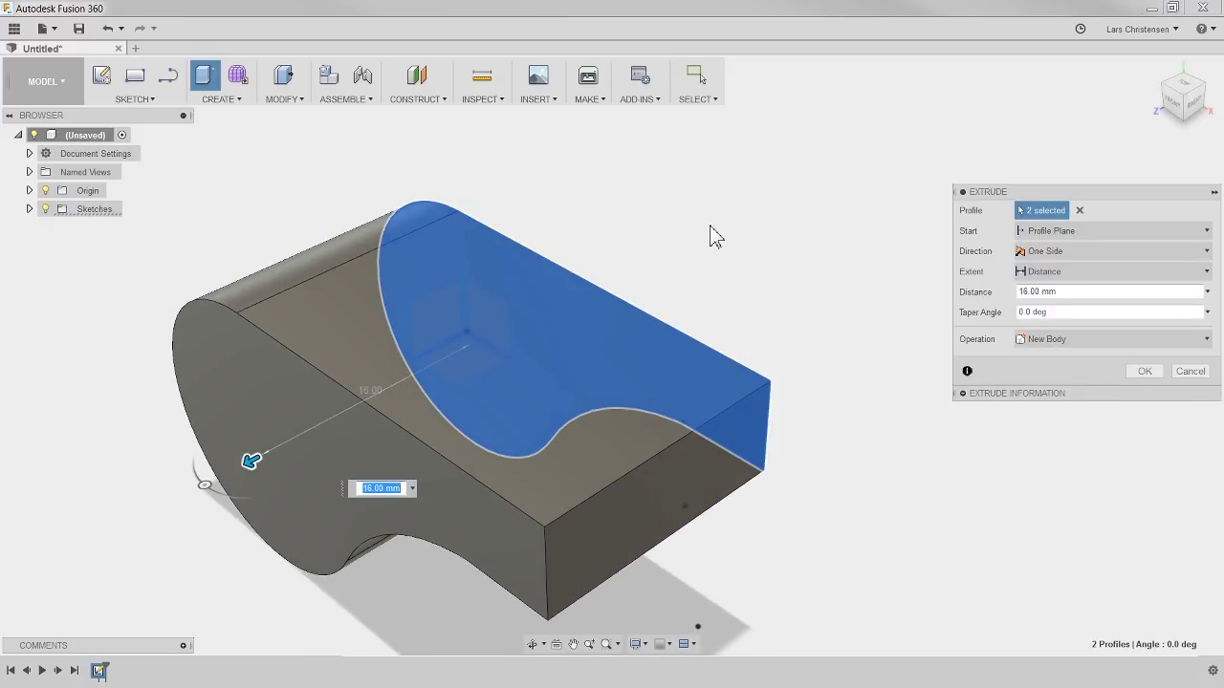
# - Switch the extrusion direction to Symmetric and pull the distance to 9 mm on each side of the profile plane
pyautogui.keyDown('shift'); pyautogui.moveTo(704, 274); pyautogui.dragTo(455, 522, button='middle'); pyautogui.keyUp('shift')
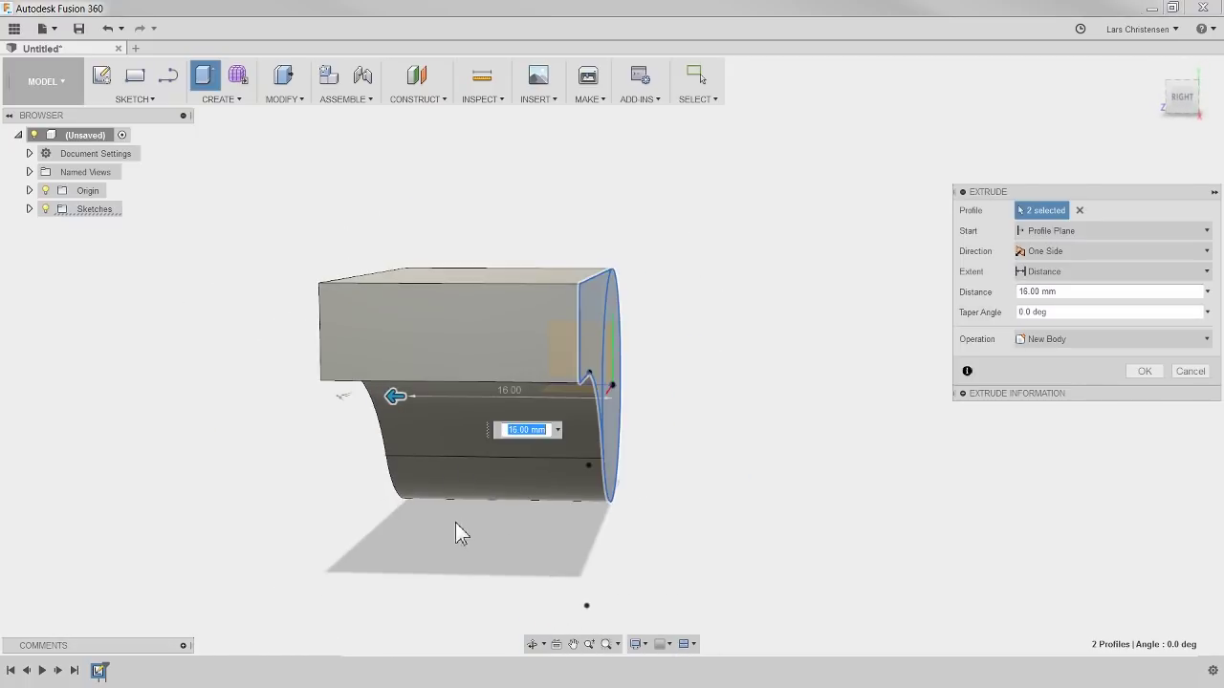
pyautogui.click(1121, 250)
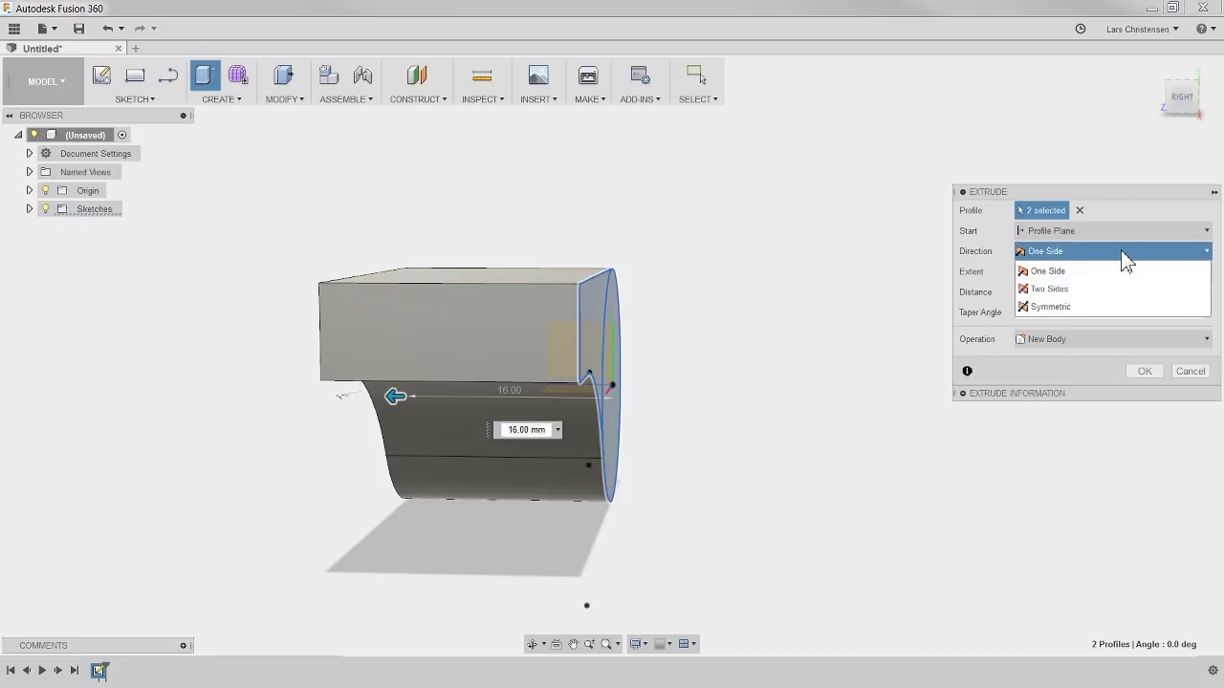
pyautogui.click(1087, 309)
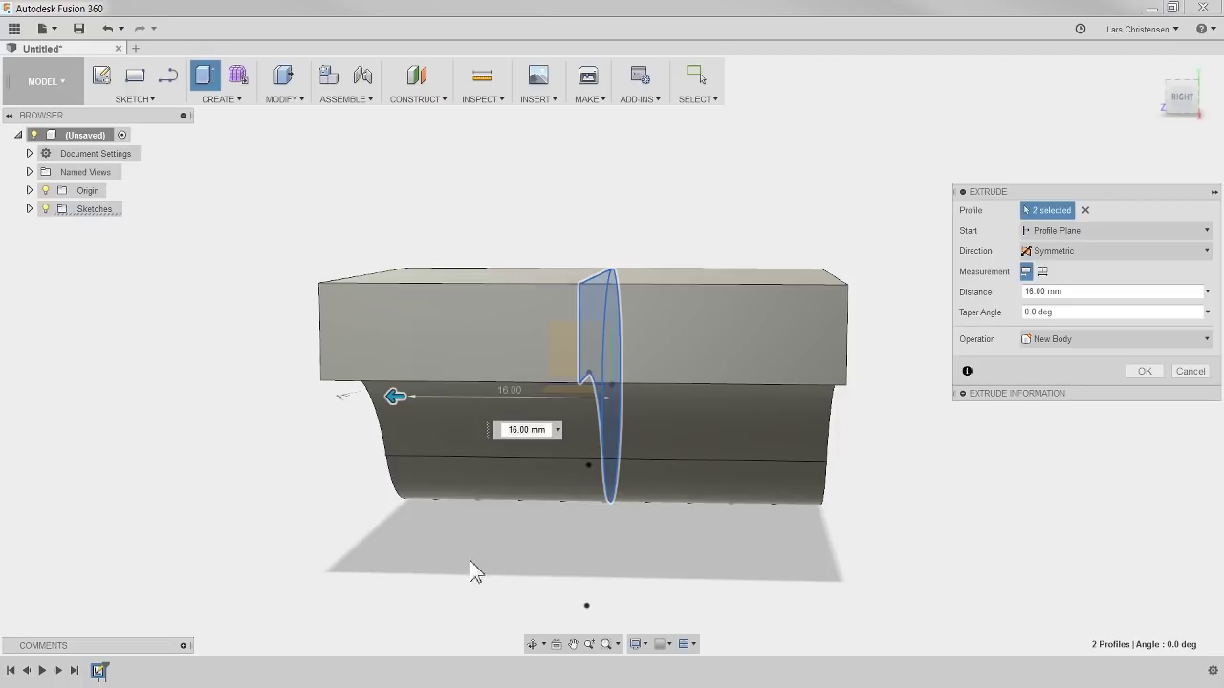
pyautogui.keyDown('shift'); pyautogui.moveTo(273, 506); pyautogui.dragTo(328, 516, button='middle'); pyautogui.keyUp('shift')
pyautogui.moveTo(349, 449); pyautogui.dragTo(427, 419)
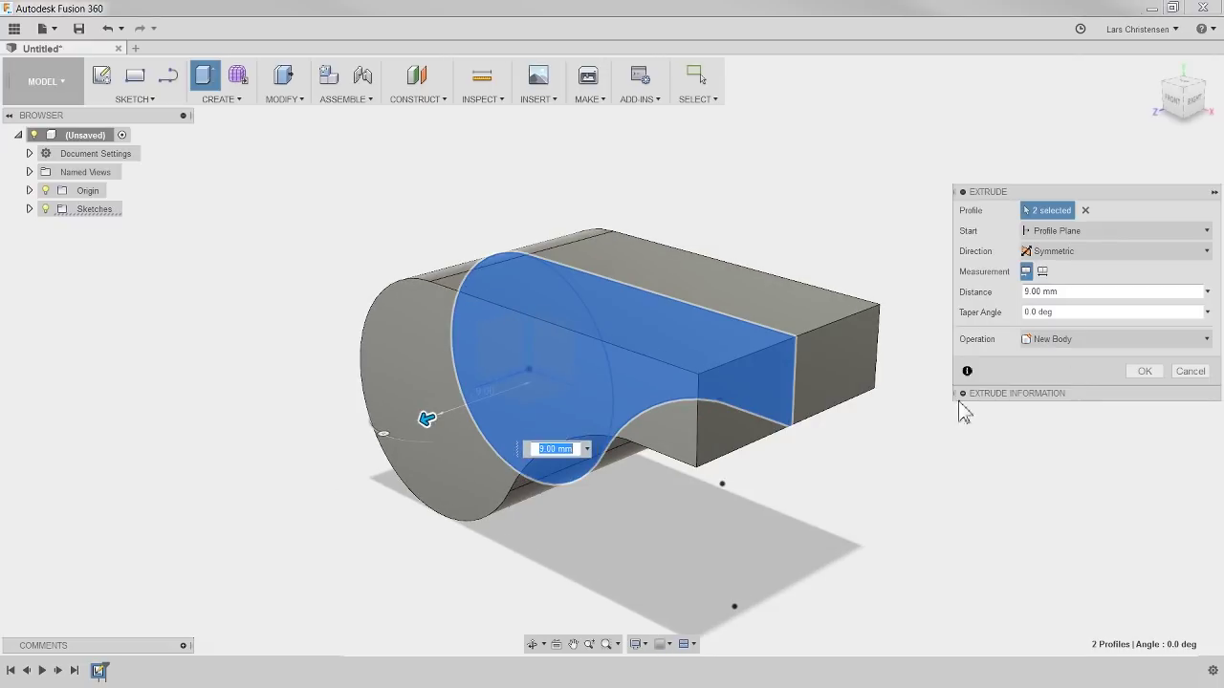
# - Measure the symmetric extrusion by whole length, set the distance to 20 mm and create the new body
pyautogui.click(1042, 271)
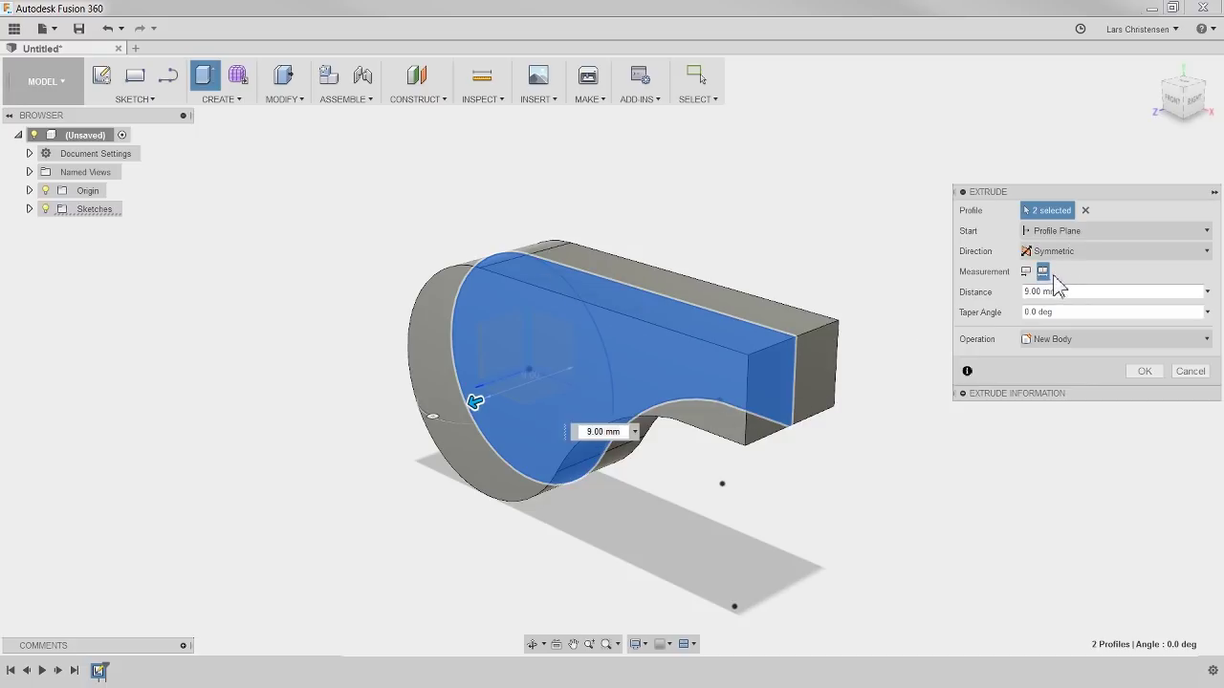
pyautogui.click(1052, 292)
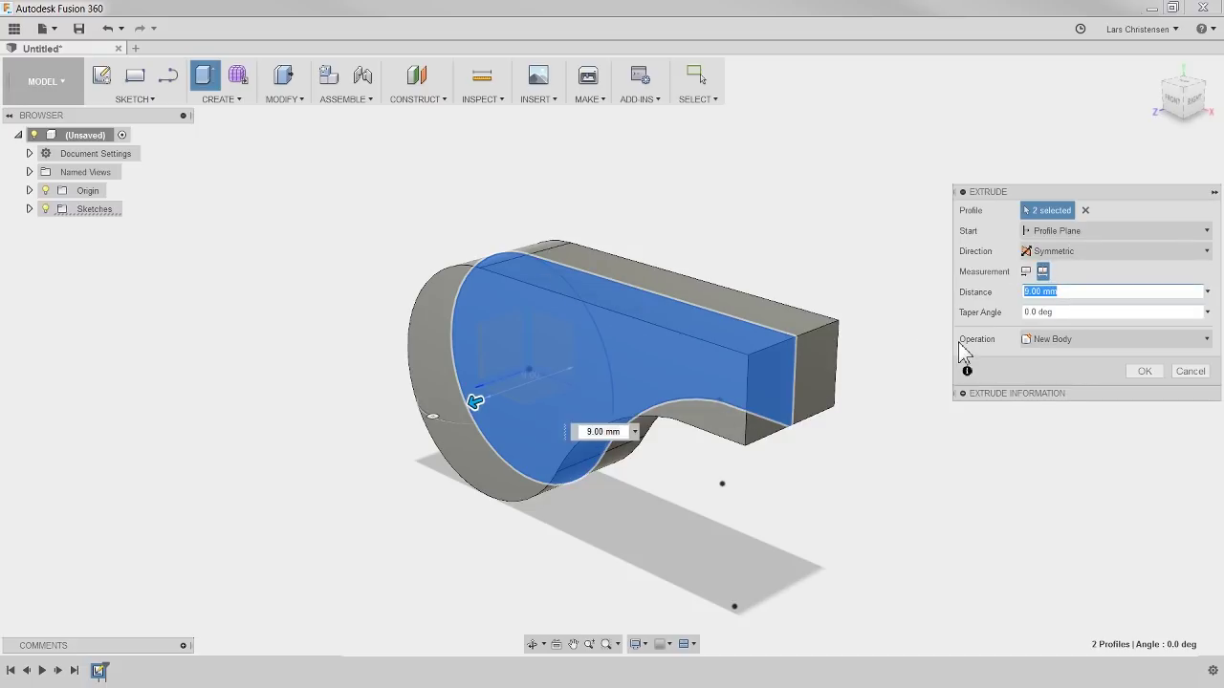
pyautogui.write('20')
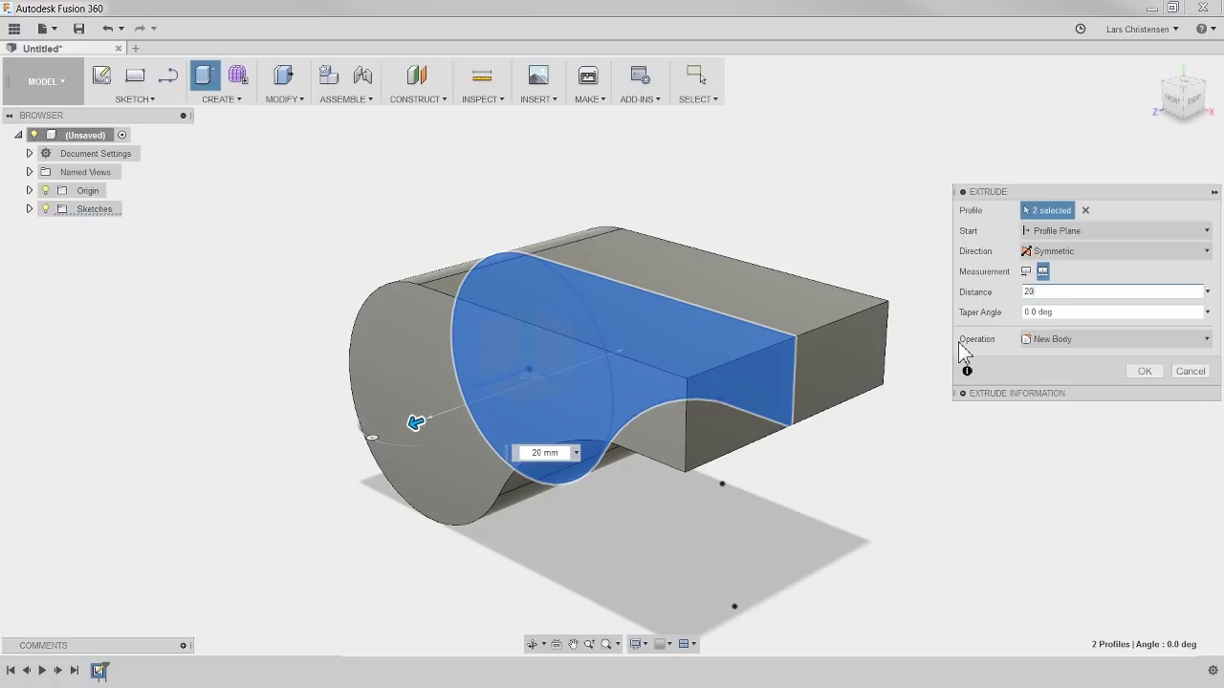
pyautogui.press('Return')
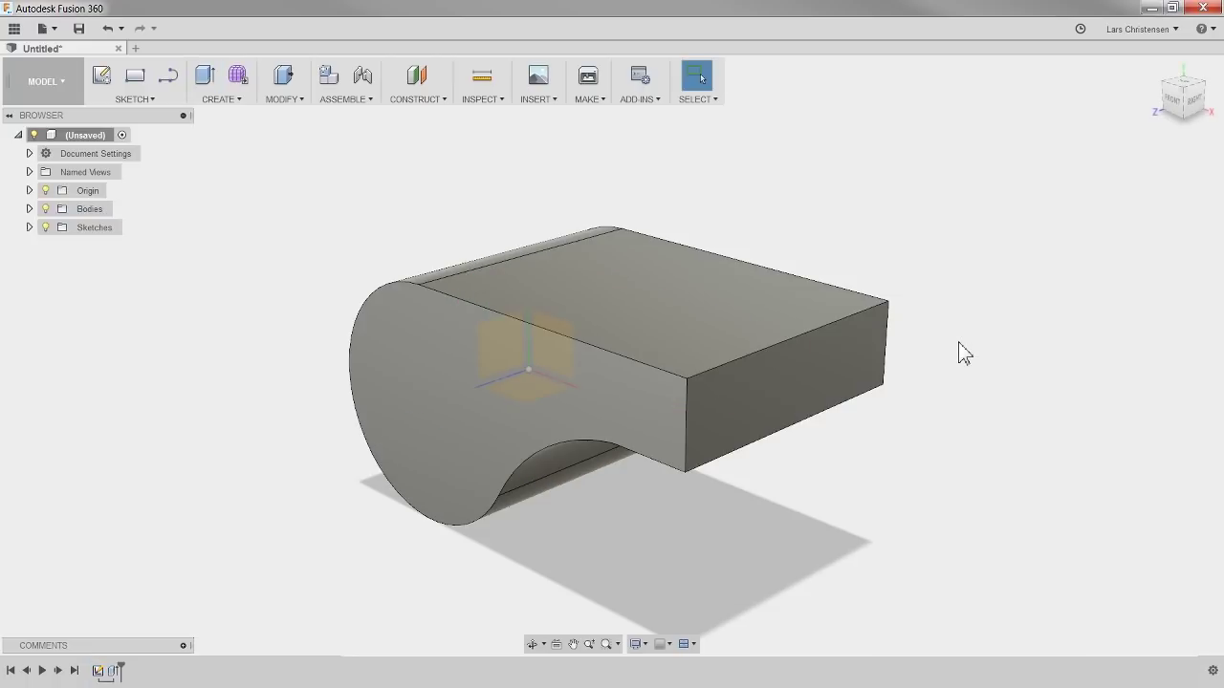
# - Review the General and Design preferences, including the Auto look at sketch option, and close them
pyautogui.keyDown('shift'); pyautogui.moveTo(962, 442); pyautogui.dragTo(307, 466, button='middle'); pyautogui.keyUp('shift')
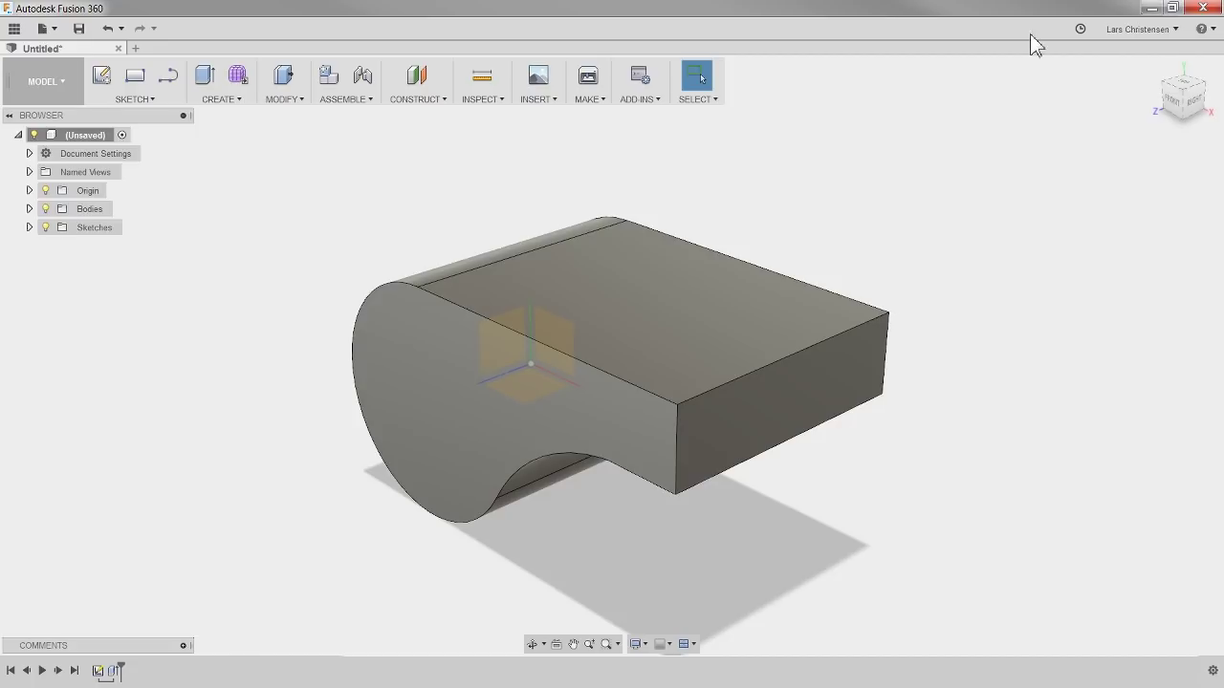
pyautogui.click(1147, 30)
pyautogui.click(1136, 71)
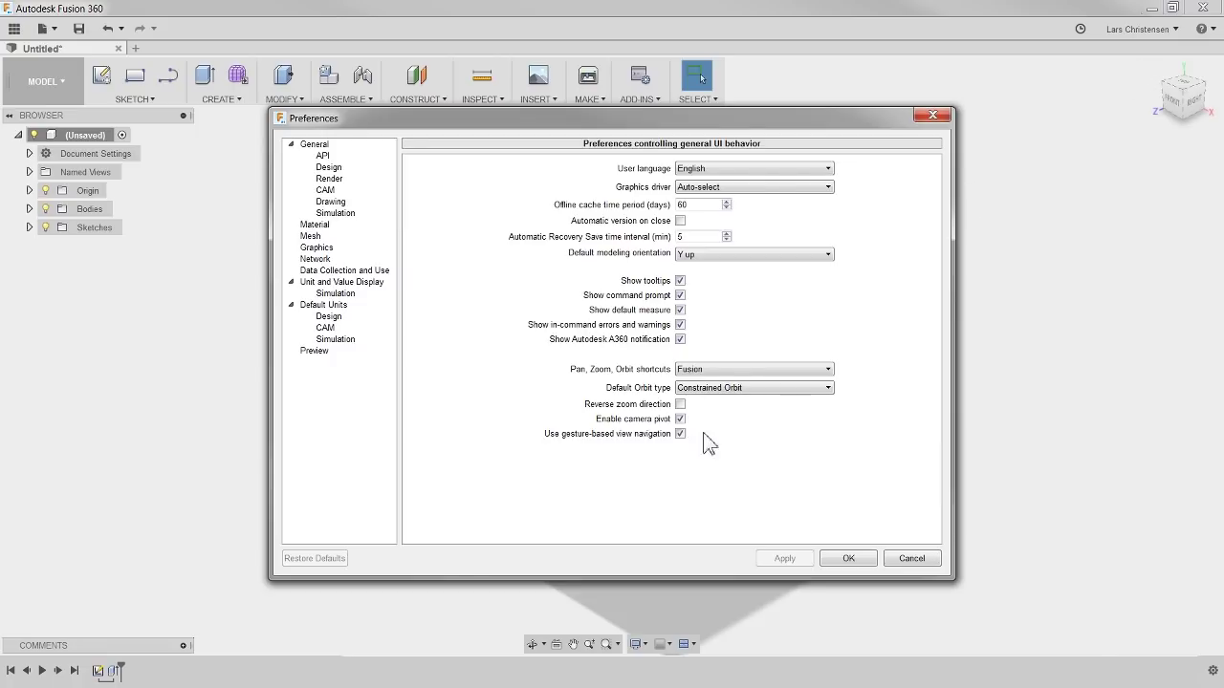
pyautogui.click(337, 173)
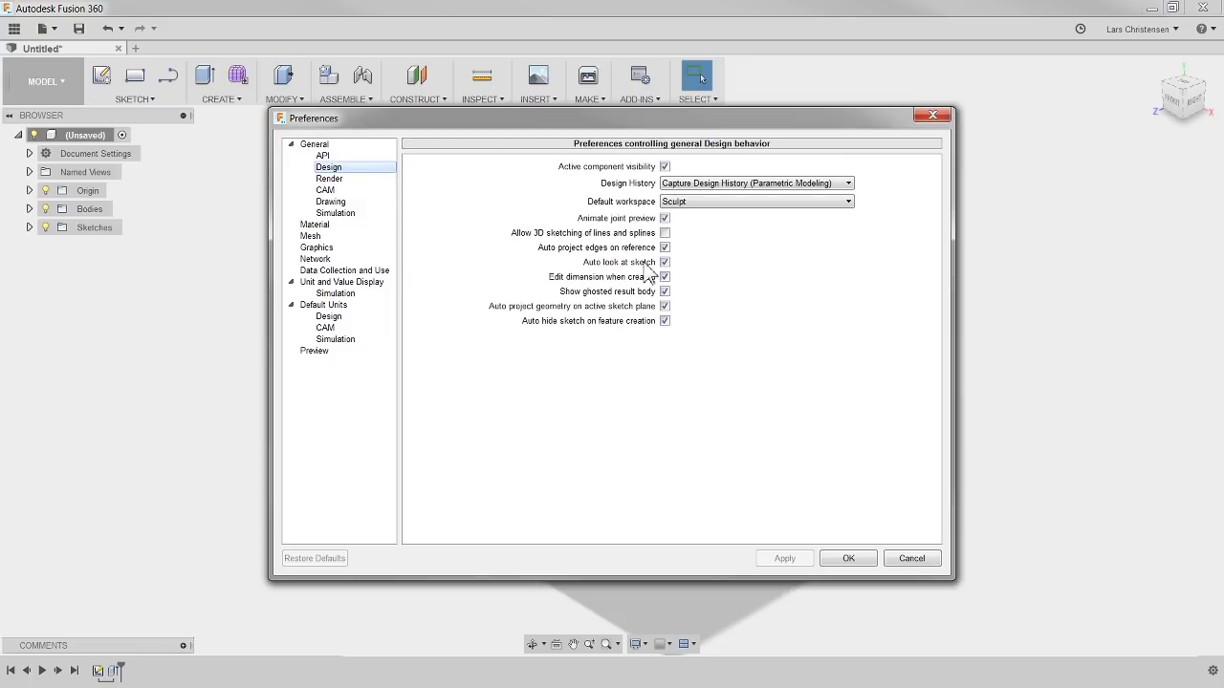
pyautogui.moveTo(616, 258)
pyautogui.click(856, 561)
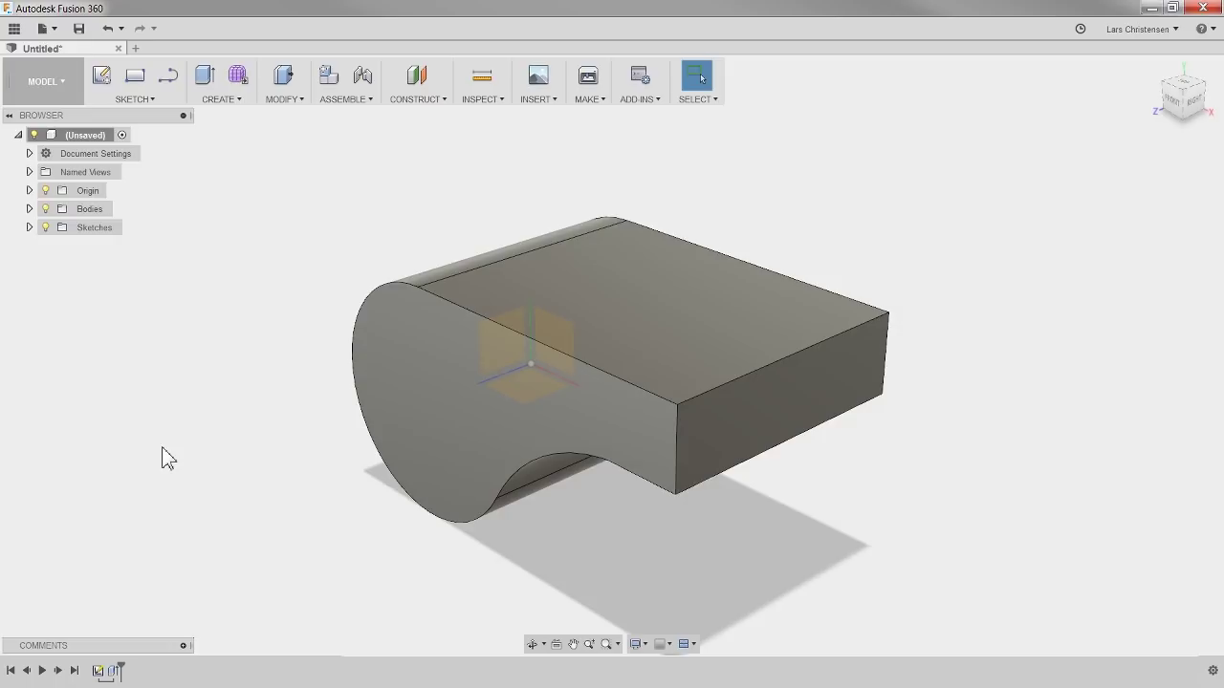
pyautogui.press('F4')
pyautogui.moveTo(329, 524)
pyautogui.mouseDown()
pyautogui.moveTo(281, 500)
pyautogui.moveTo(265, 468)
pyautogui.moveTo(284, 523)
pyautogui.moveTo(388, 525)
pyautogui.moveTo(520, 500)
pyautogui.moveTo(503, 424)
pyautogui.moveTo(502, 440)
pyautogui.moveTo(347, 478)
pyautogui.moveTo(312, 500)
pyautogui.moveTo(328, 534)
pyautogui.mouseUp()
pyautogui.press('Escape')
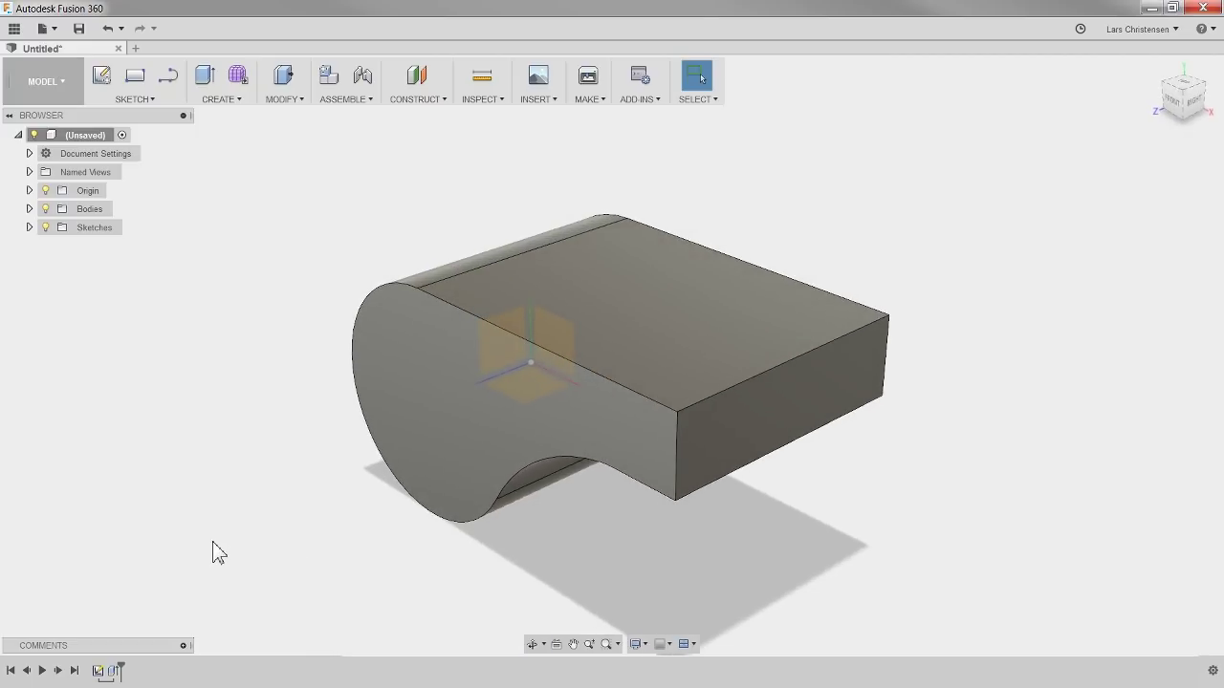
# - Shell the whistle body with a 1 mm inside thickness, removing the flat end face of the mouthpiece
pyautogui.click(297, 99)
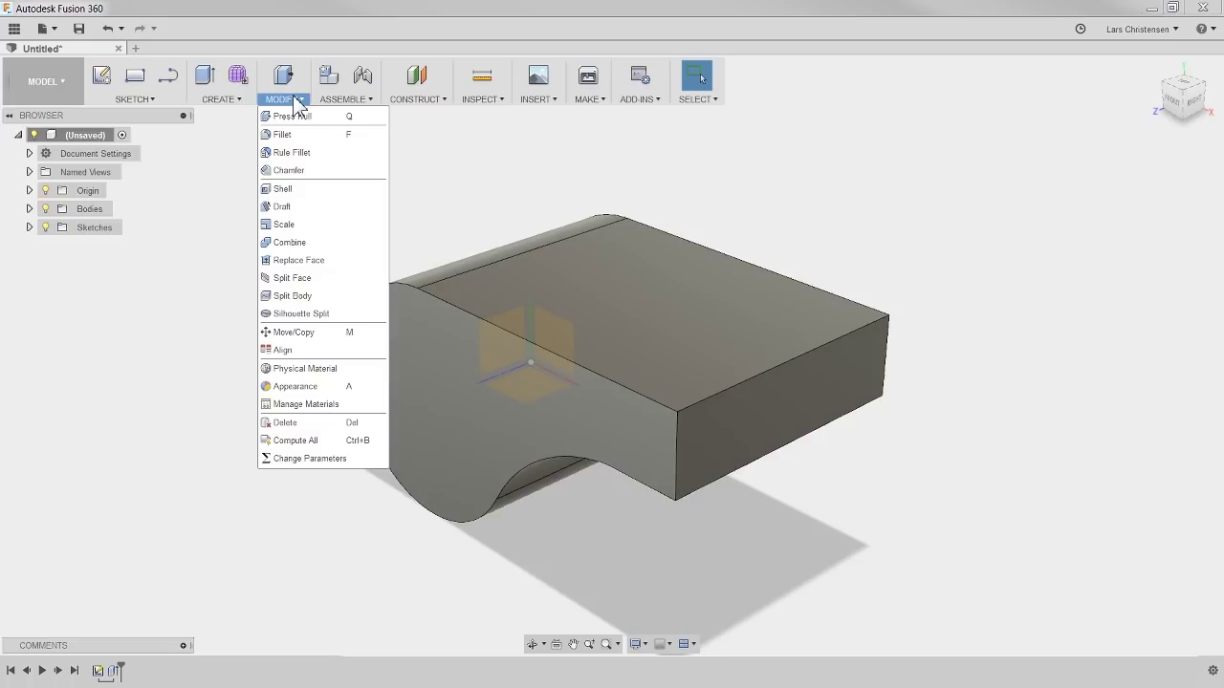
pyautogui.click(283, 189)
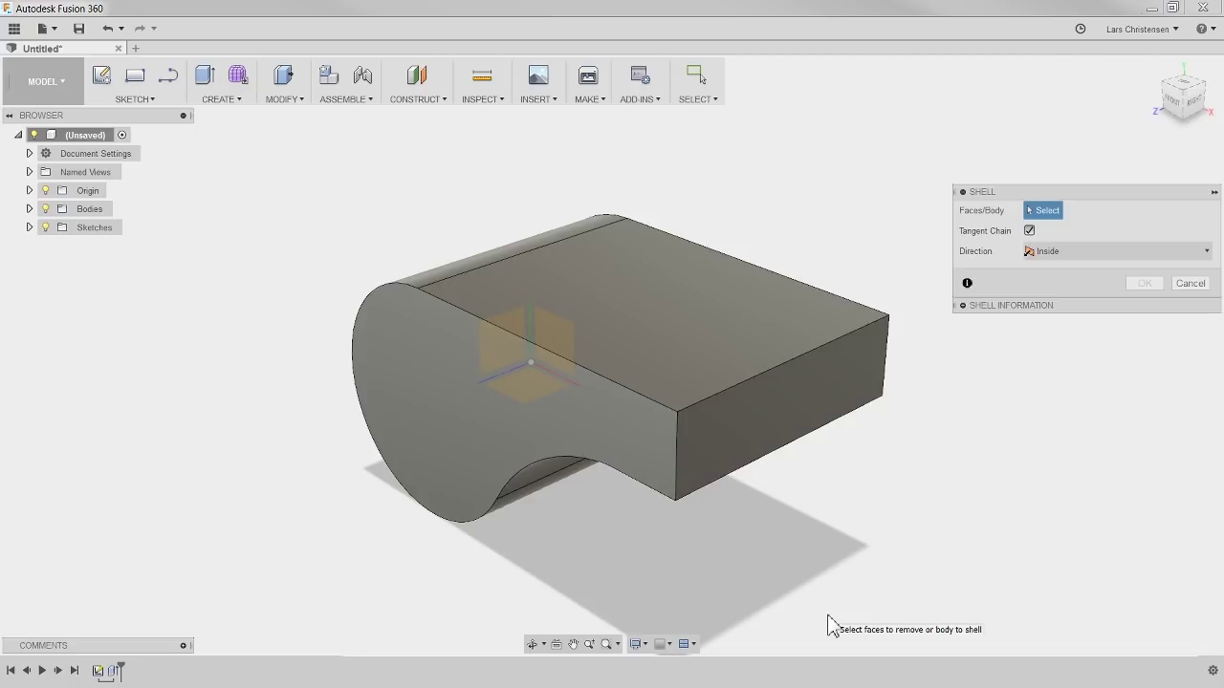
pyautogui.click(765, 406)
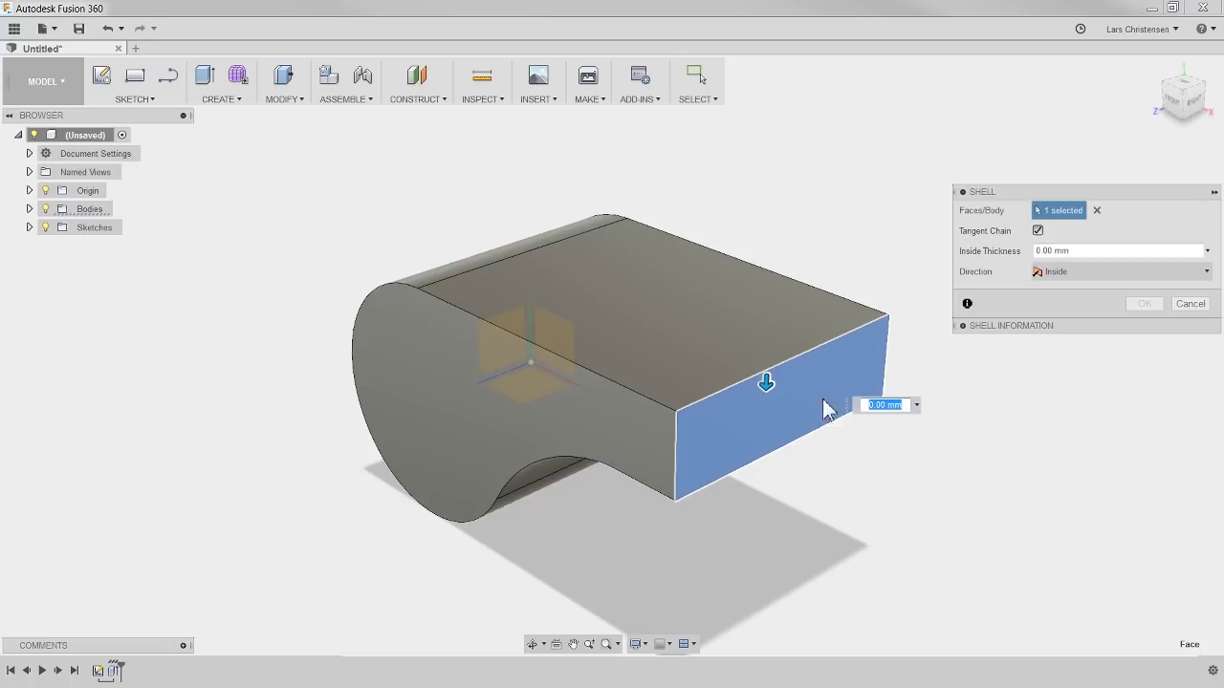
pyautogui.click(1060, 251)
pyautogui.write('1')
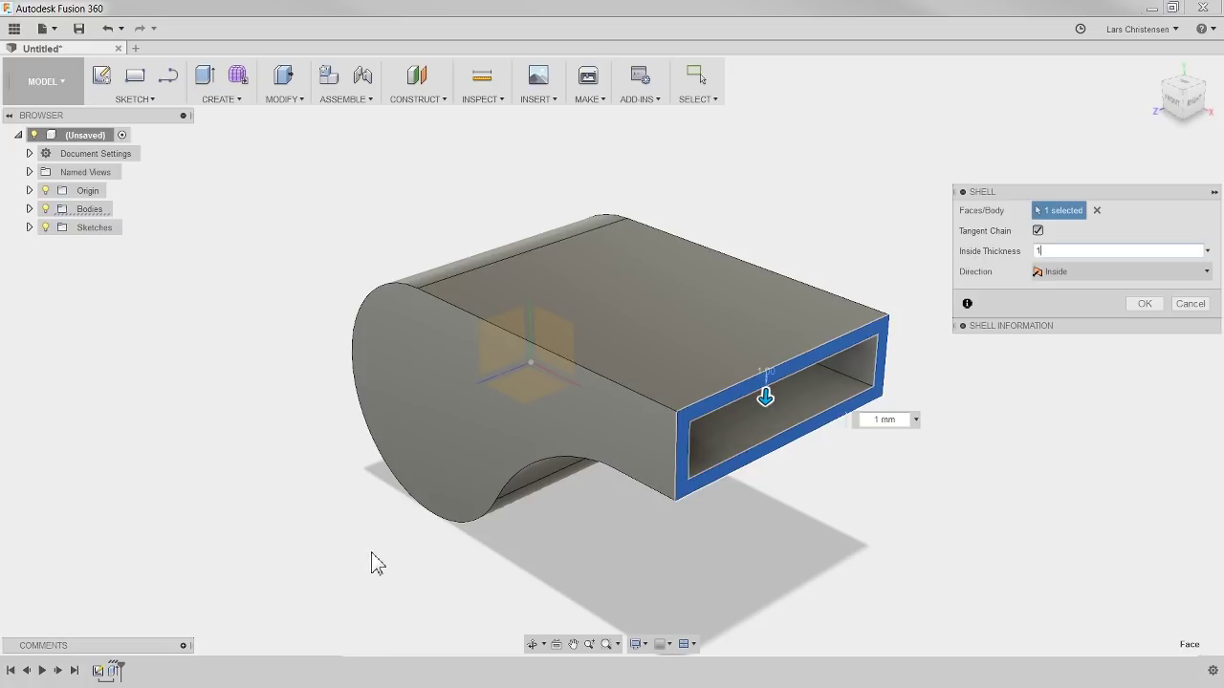
pyautogui.keyDown('shift'); pyautogui.moveTo(366, 538); pyautogui.dragTo(431, 512, button='middle'); pyautogui.keyUp('shift')
pyautogui.click(1143, 306)
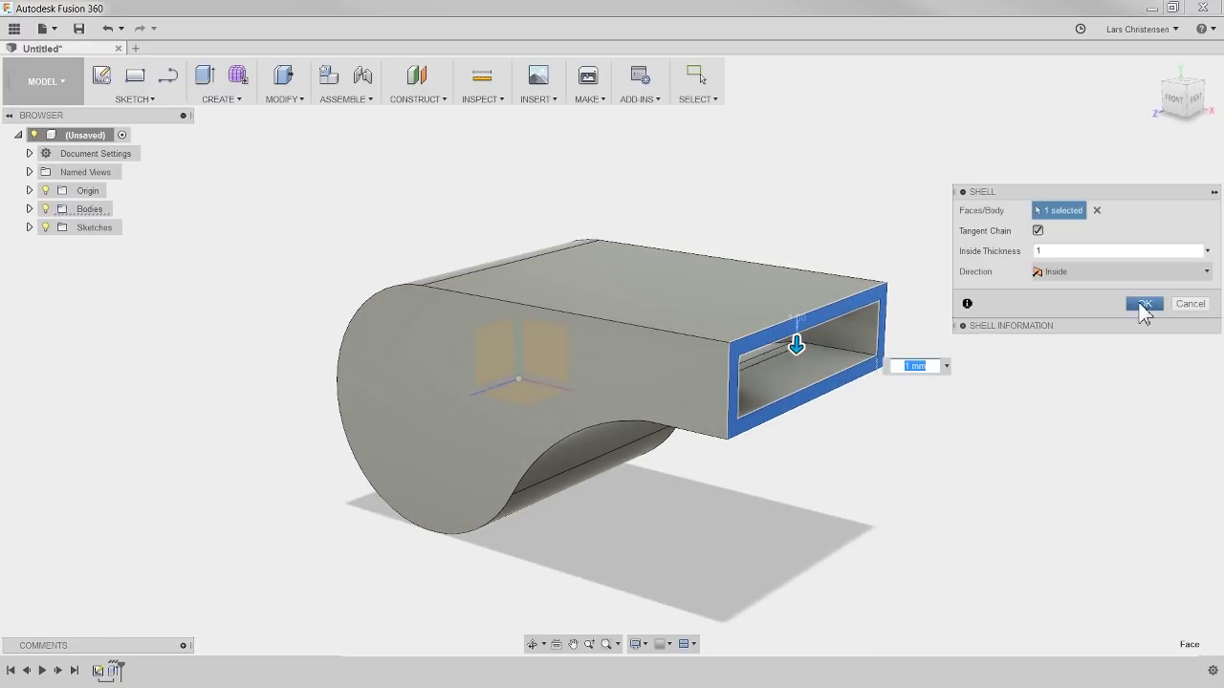
# - Preview a section analysis through the XY plane to inspect the shelled interior, and cancel it
pyautogui.click(484, 105)
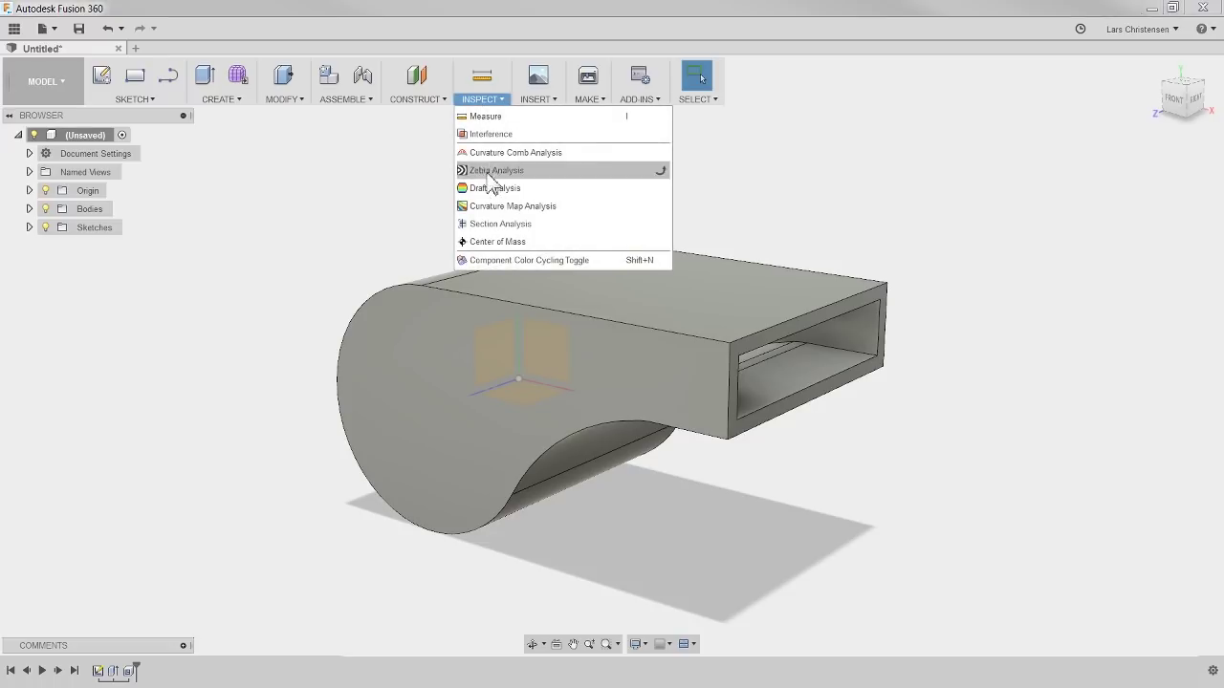
pyautogui.click(493, 224)
pyautogui.moveTo(543, 360); pyautogui.dragTo(553, 429)
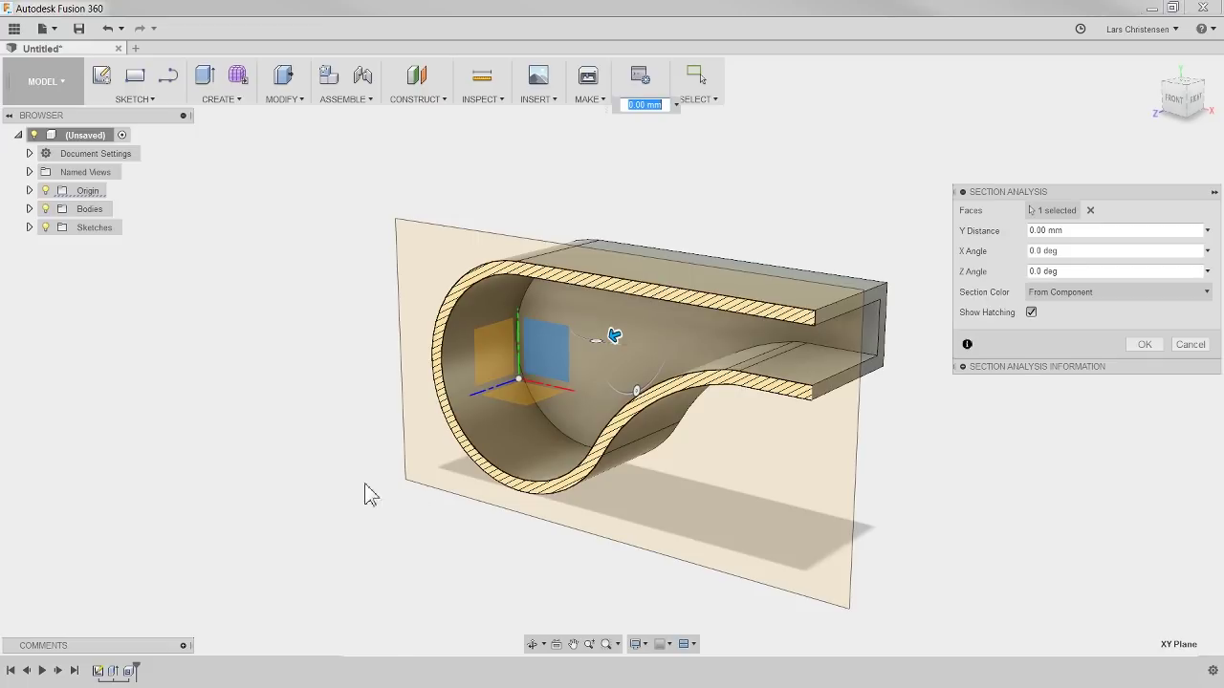
pyautogui.moveTo(173, 498)
pyautogui.keyDown('shift'); pyautogui.mouseDown(button='middle')
pyautogui.moveTo(235, 473)
pyautogui.moveTo(243, 456)
pyautogui.moveTo(156, 469)
pyautogui.moveTo(144, 489)
pyautogui.moveTo(172, 486)
pyautogui.mouseUp(button='middle'); pyautogui.keyUp('shift')
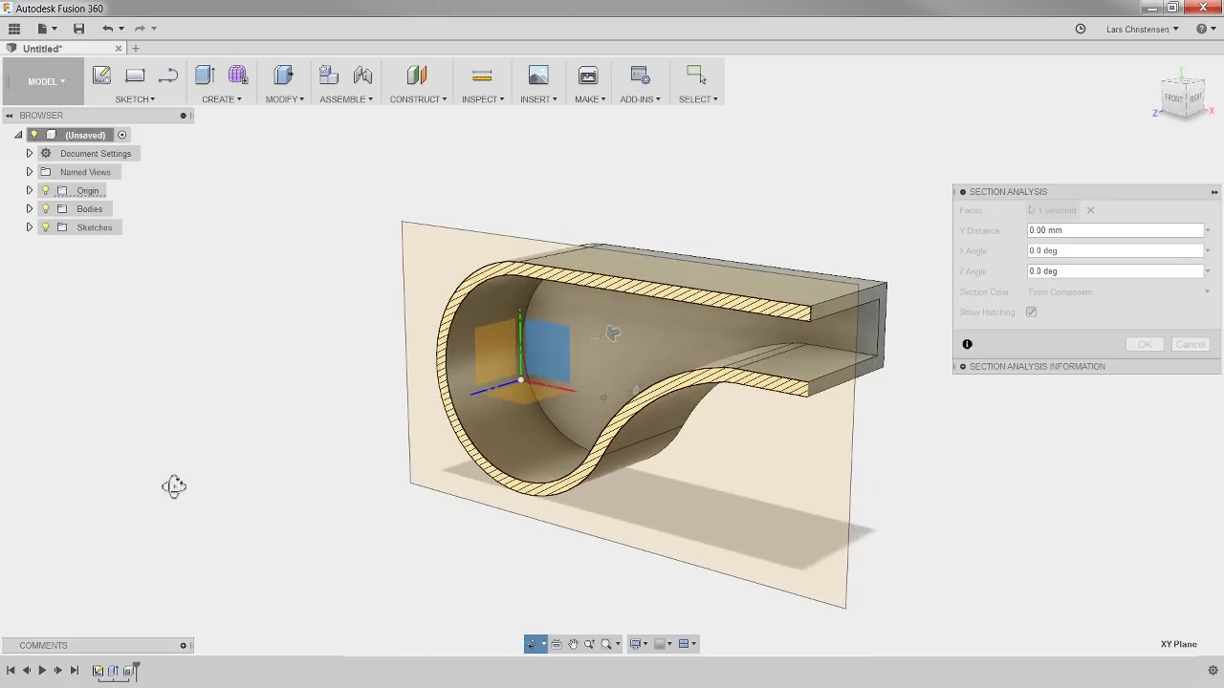
pyautogui.click(1190, 344)
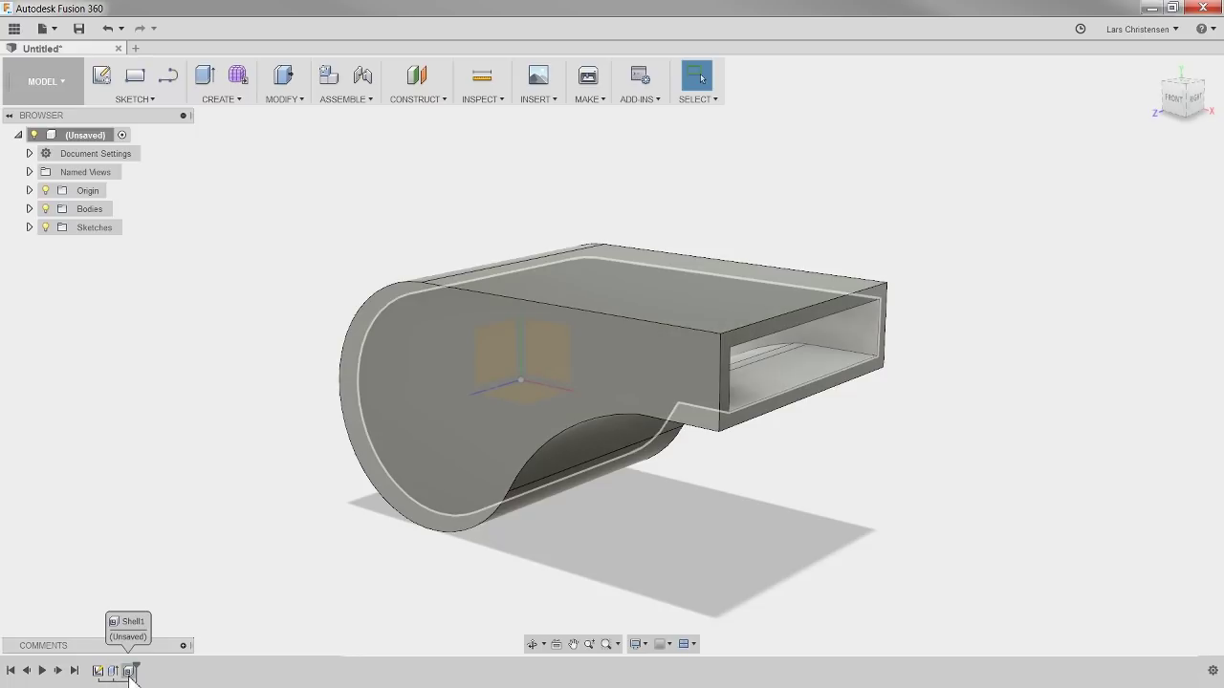
# - Edit the shell feature, clear its face selection and reselect the mouthpiece end face with 1 mm inside thickness
pyautogui.rightClick(130, 675)
pyautogui.click(168, 554)
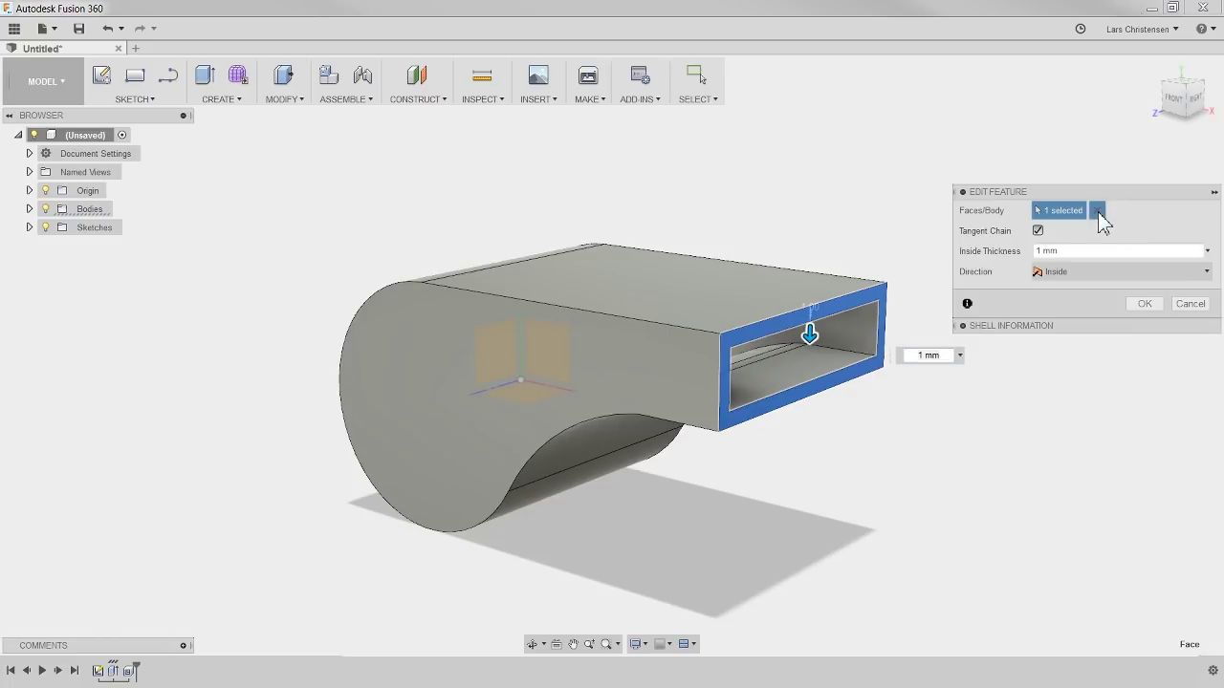
pyautogui.click(1097, 211)
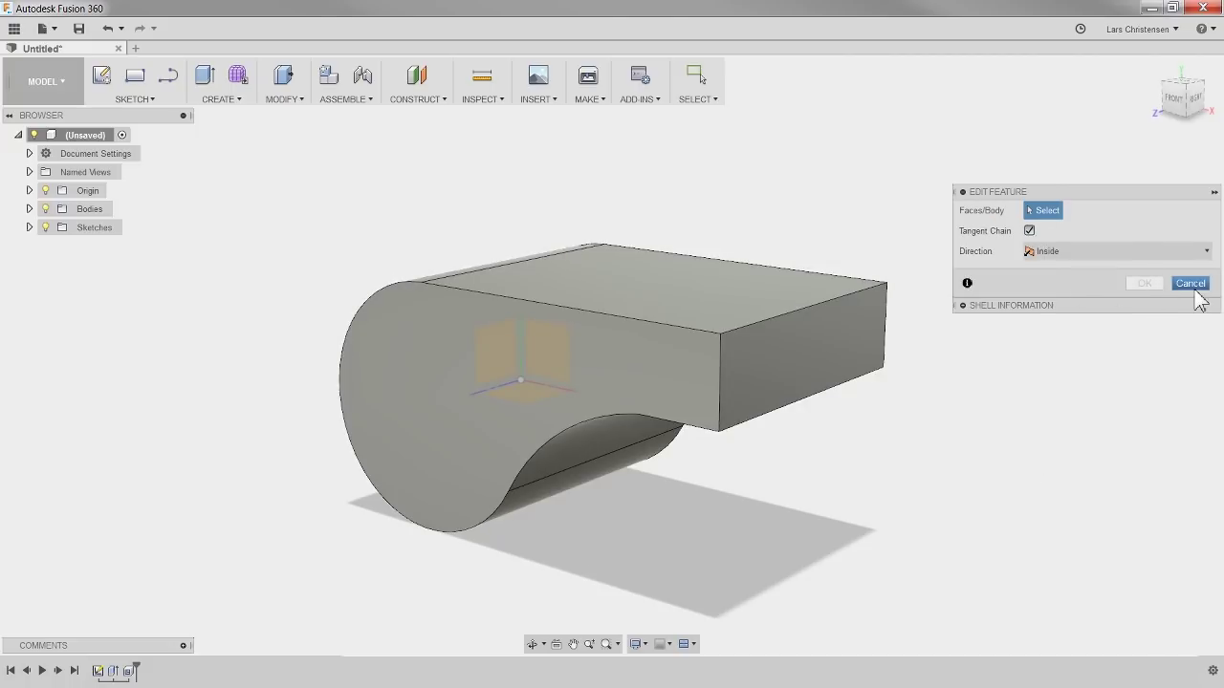
pyautogui.click(792, 357)
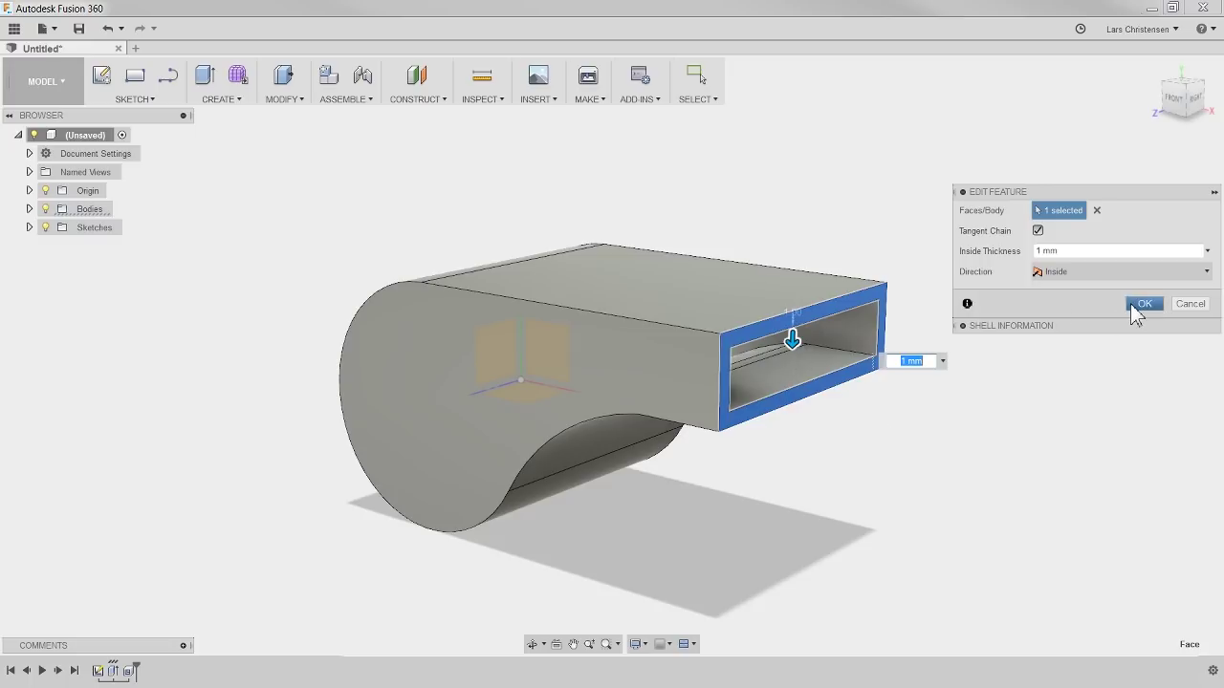
pyautogui.click(1139, 304)
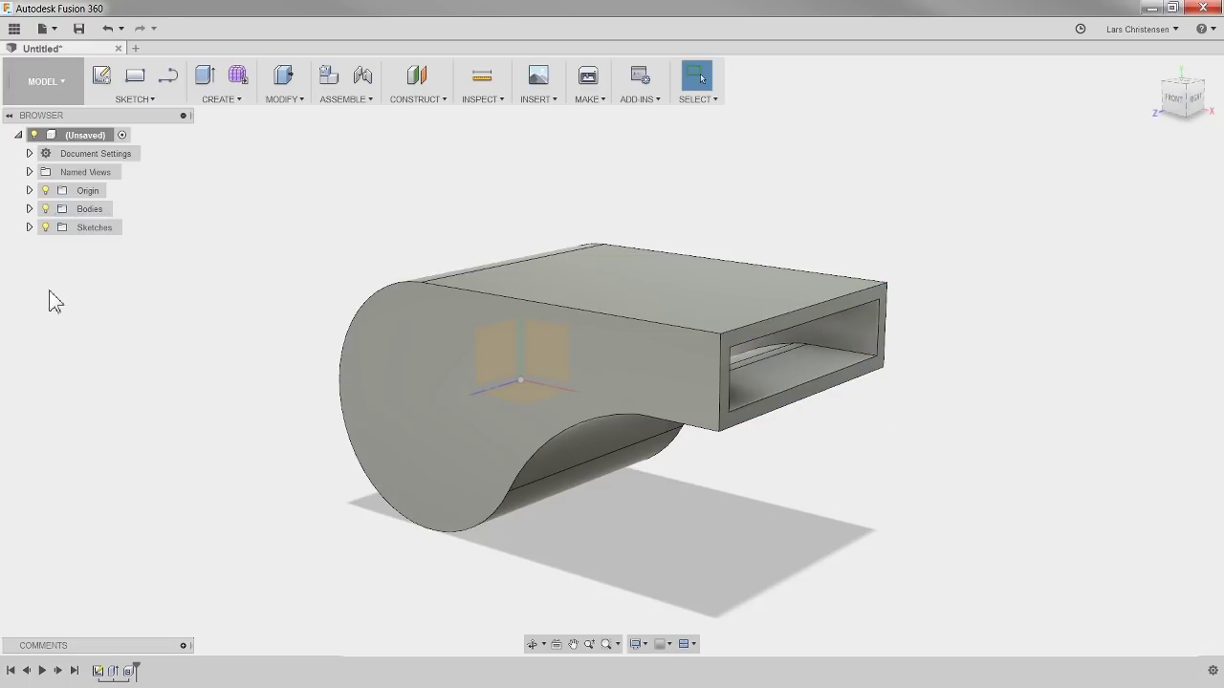
# - Create a section analysis of the whistle on the XY origin plane with zero offset and hatching shown
pyautogui.click(482, 94)
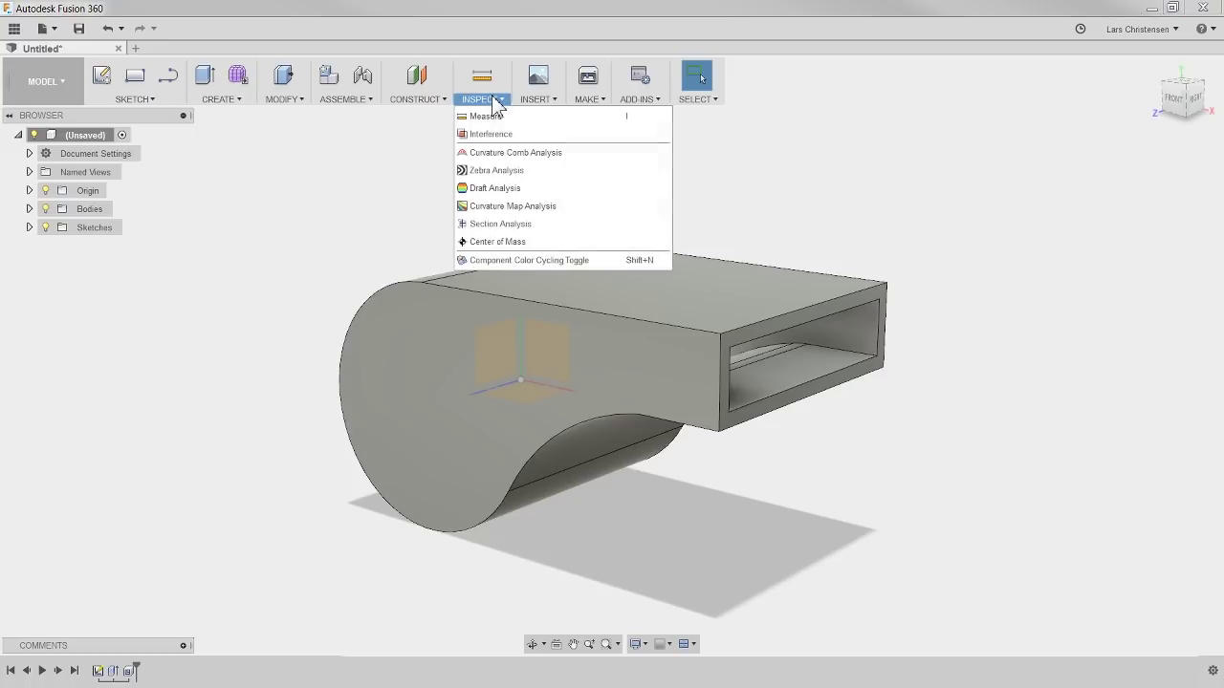
pyautogui.click(499, 225)
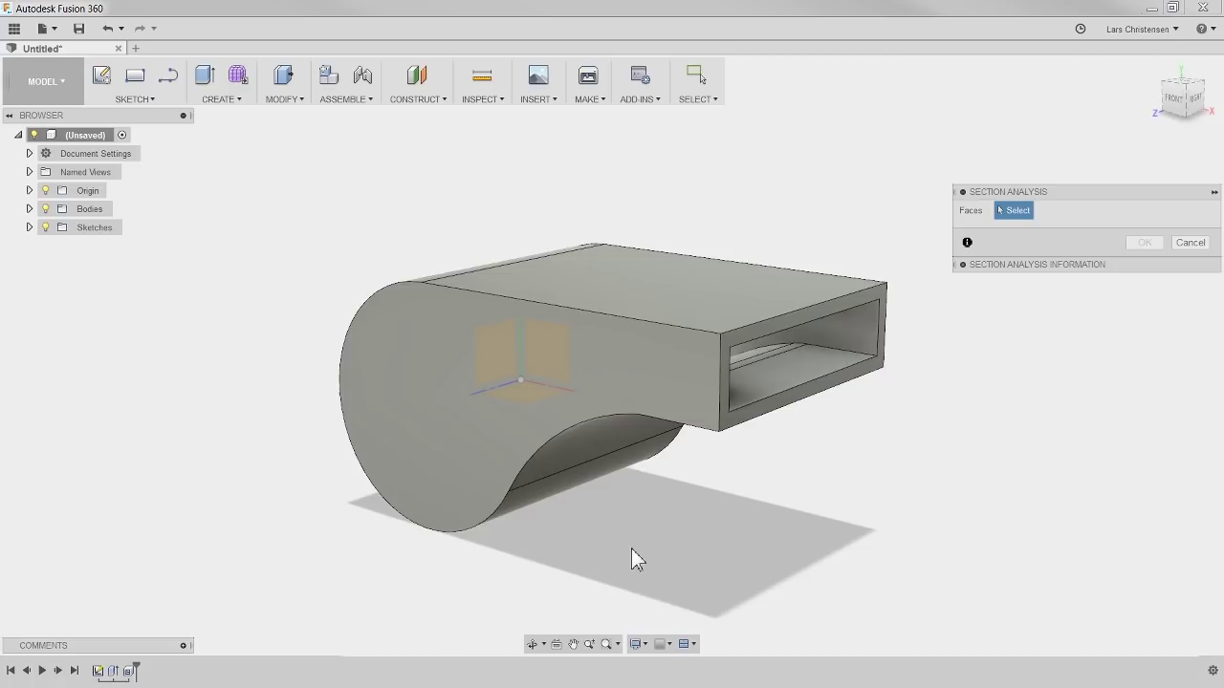
pyautogui.click(683, 462)
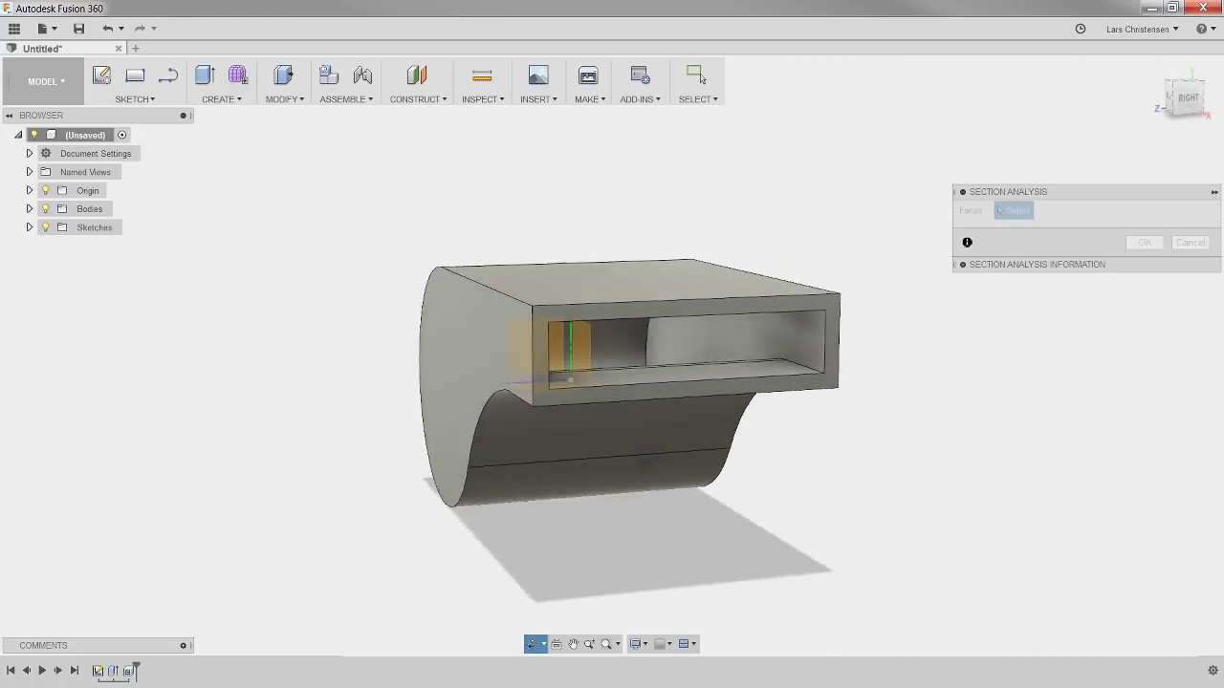
pyautogui.click(598, 350)
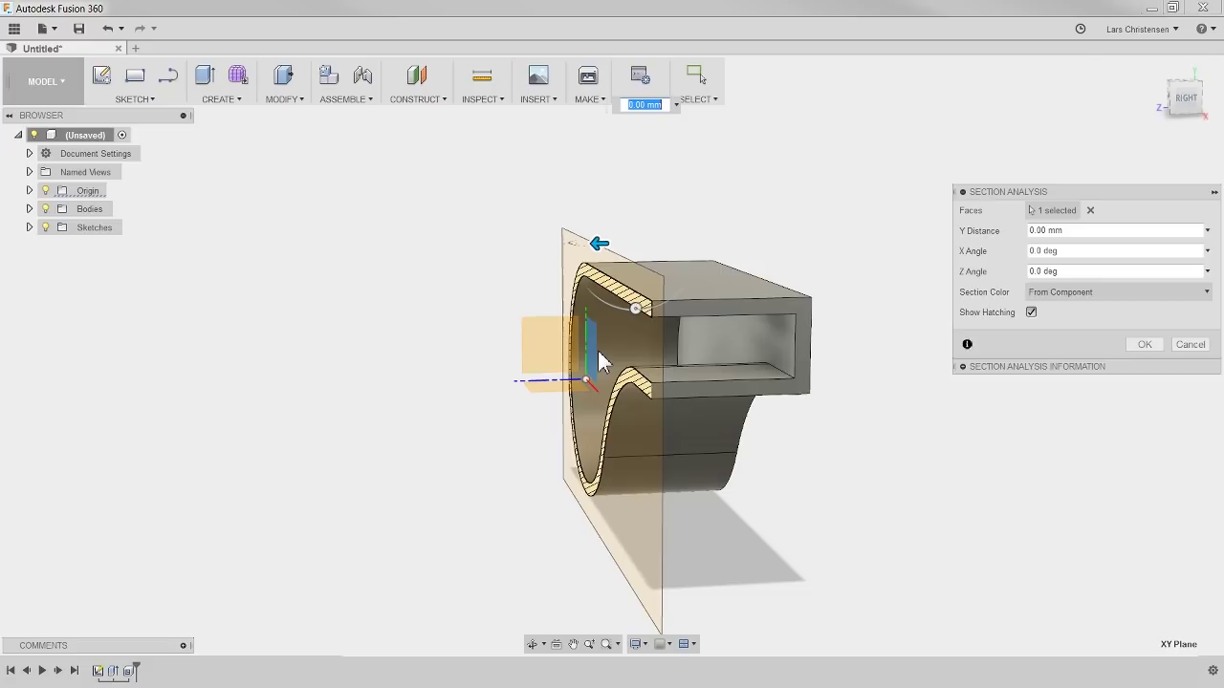
pyautogui.click(1144, 345)
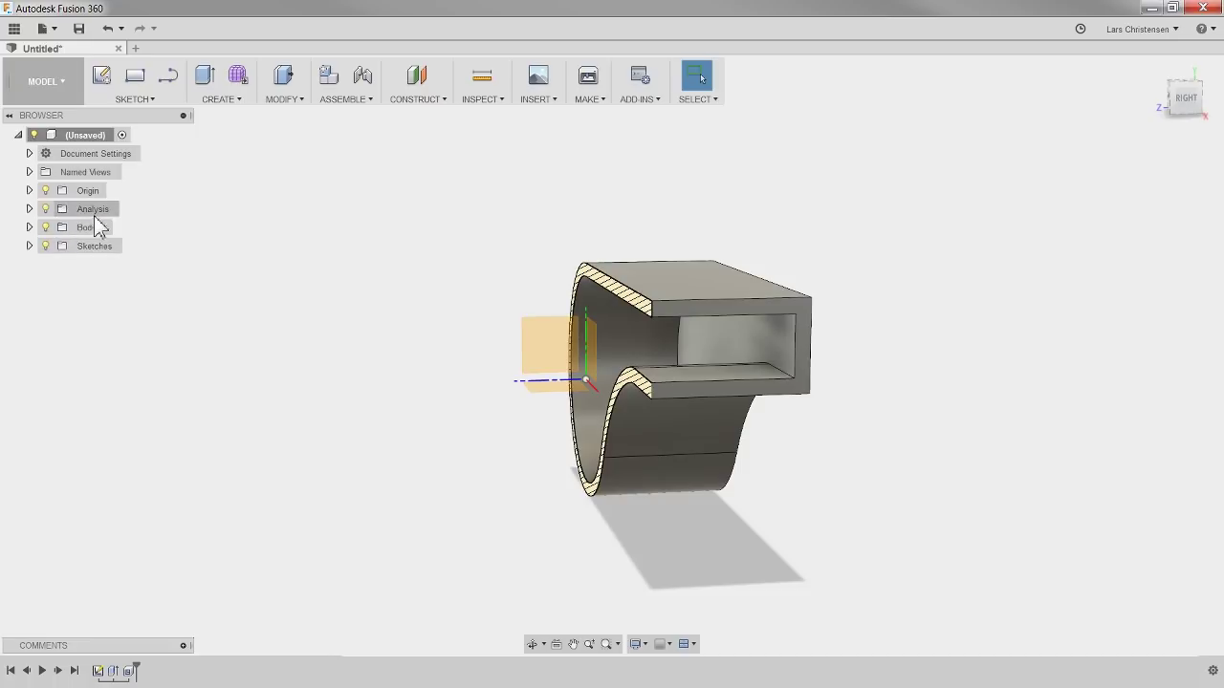
# - Toggle the section analysis visibility to compare the cut and full views, leaving the analysis hidden
pyautogui.keyDown('shift'); pyautogui.moveTo(413, 472); pyautogui.dragTo(470, 484, button='middle'); pyautogui.keyUp('shift')
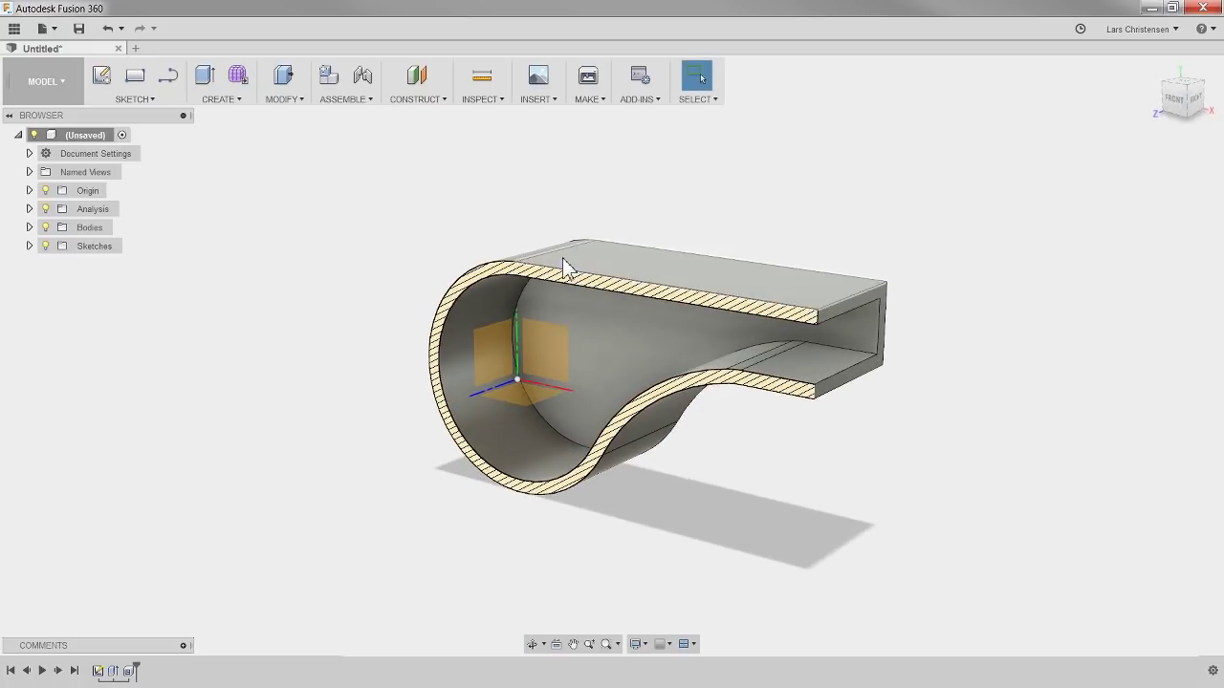
pyautogui.click(45, 208)
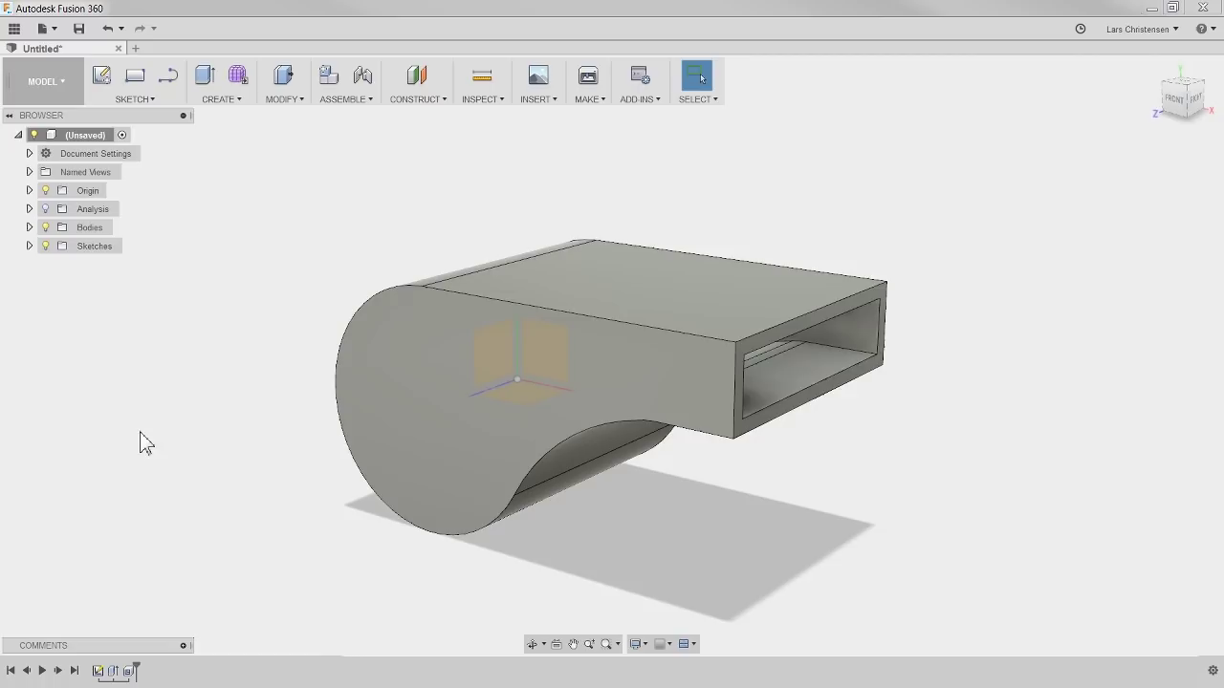
pyautogui.click(45, 209)
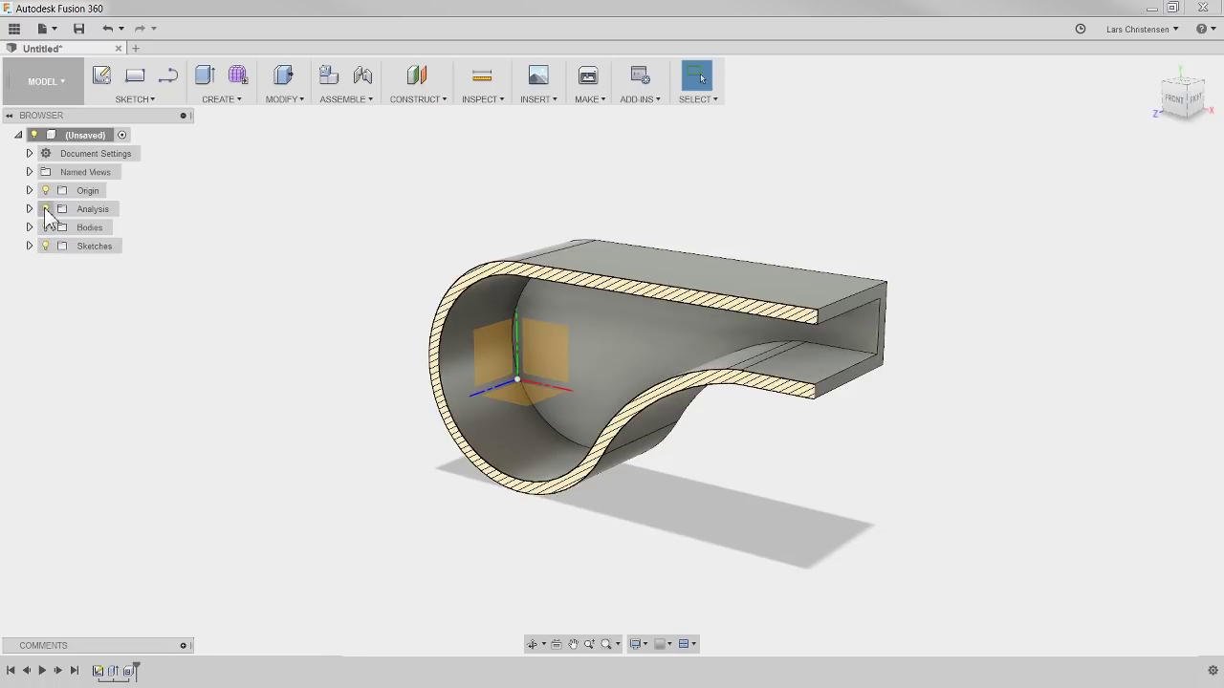
pyautogui.click(45, 208)
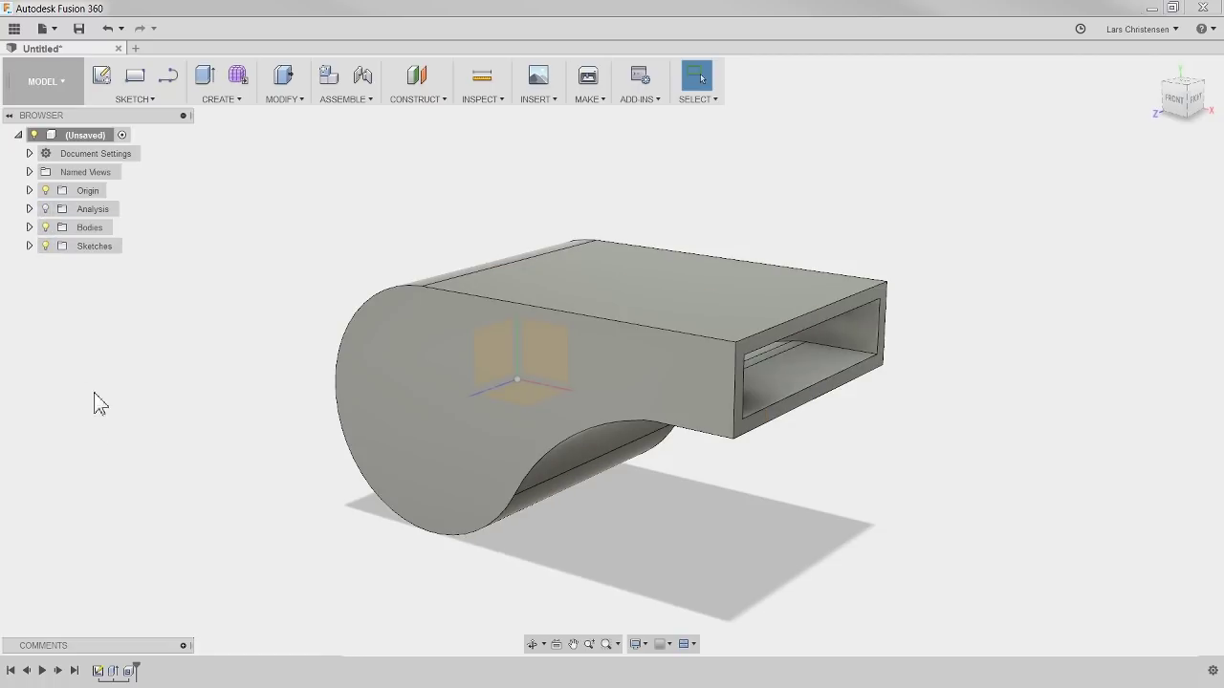
# - Show the whistle's section analysis to expose the cut walls and interior
pyautogui.click(45, 208)
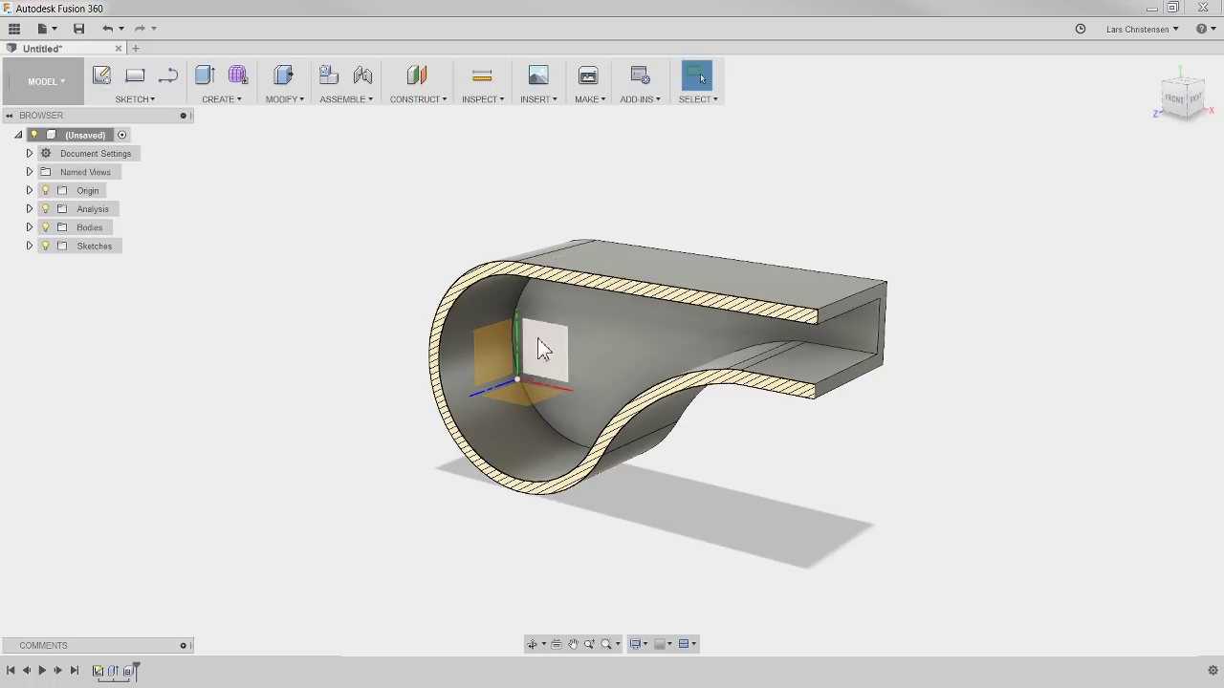
pyautogui.scroll(3, 724, 426)
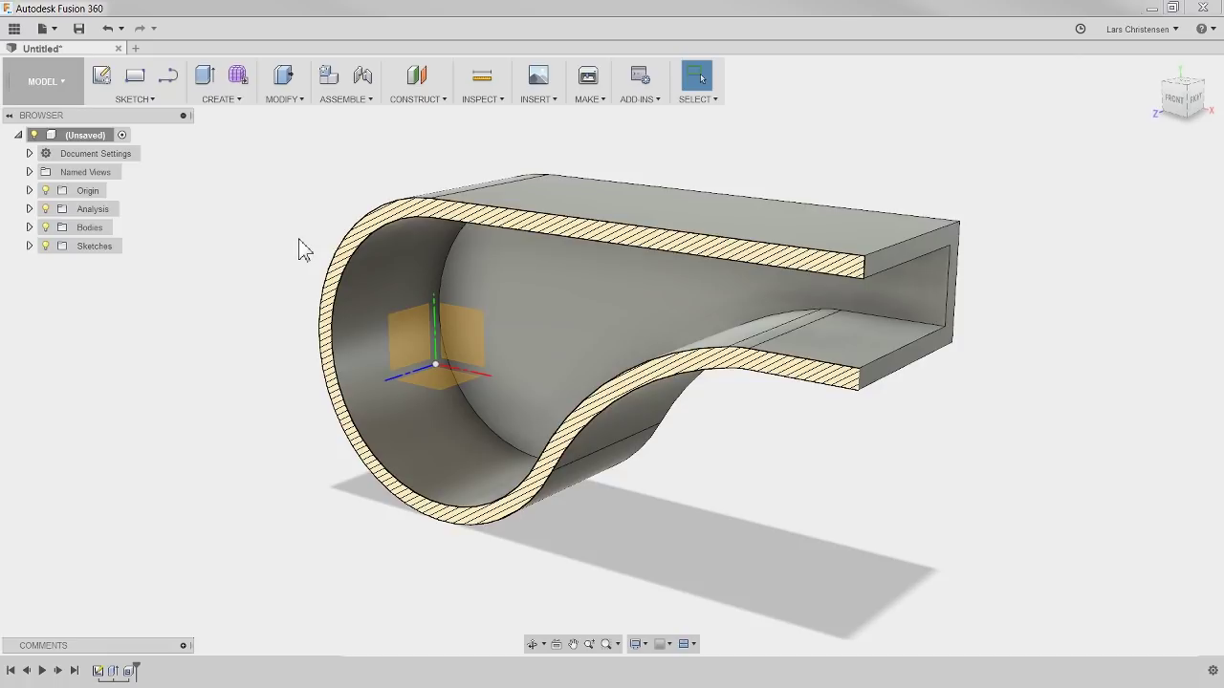
# - Turn off Auto project edges on reference in the Design preferences and apply the change
pyautogui.click(1136, 30)
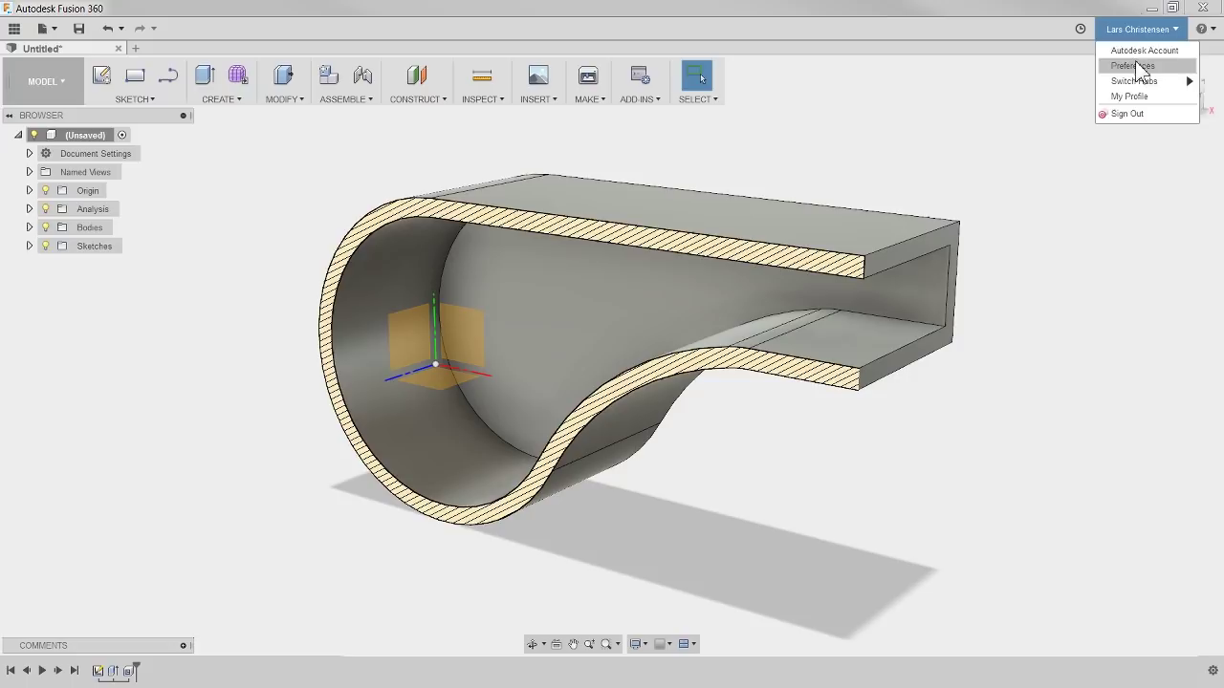
pyautogui.click(1138, 67)
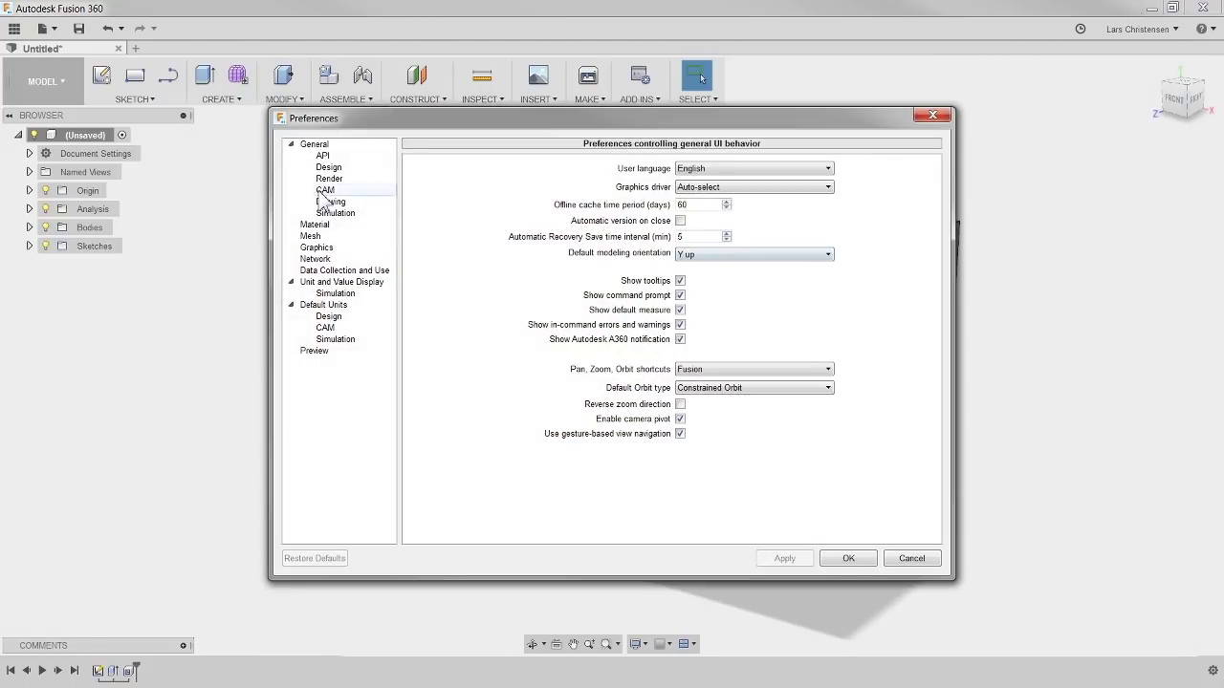
pyautogui.click(326, 168)
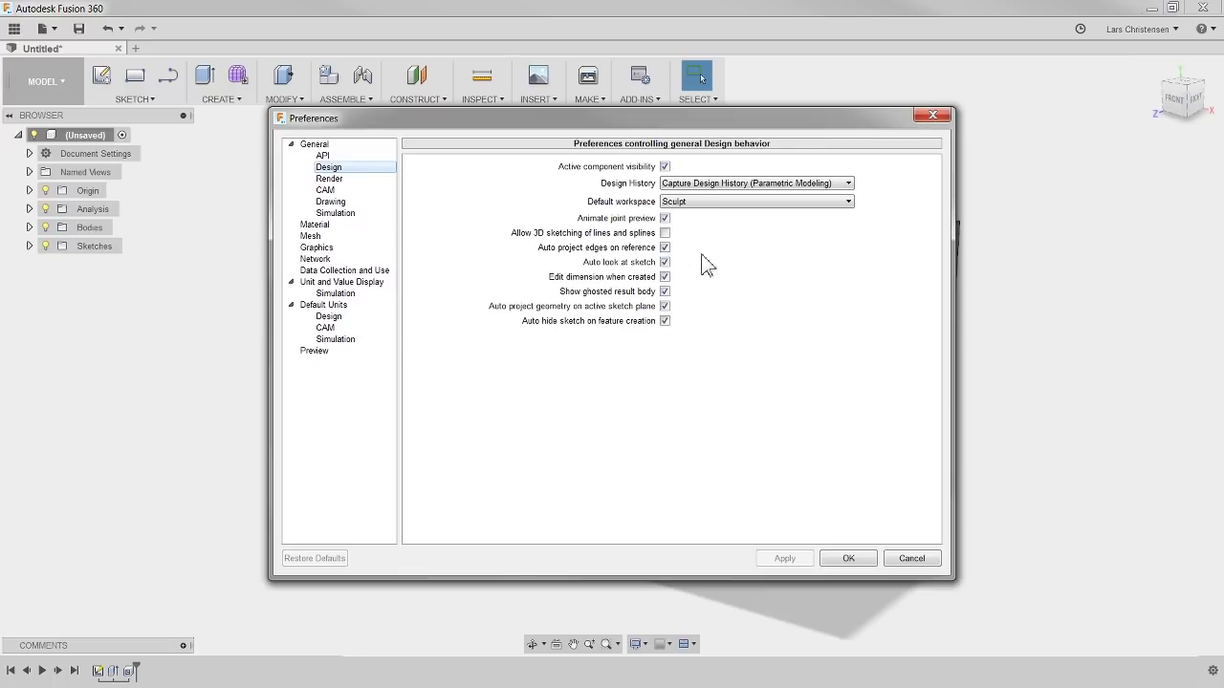
pyautogui.click(665, 248)
pyautogui.click(784, 559)
pyautogui.click(847, 558)
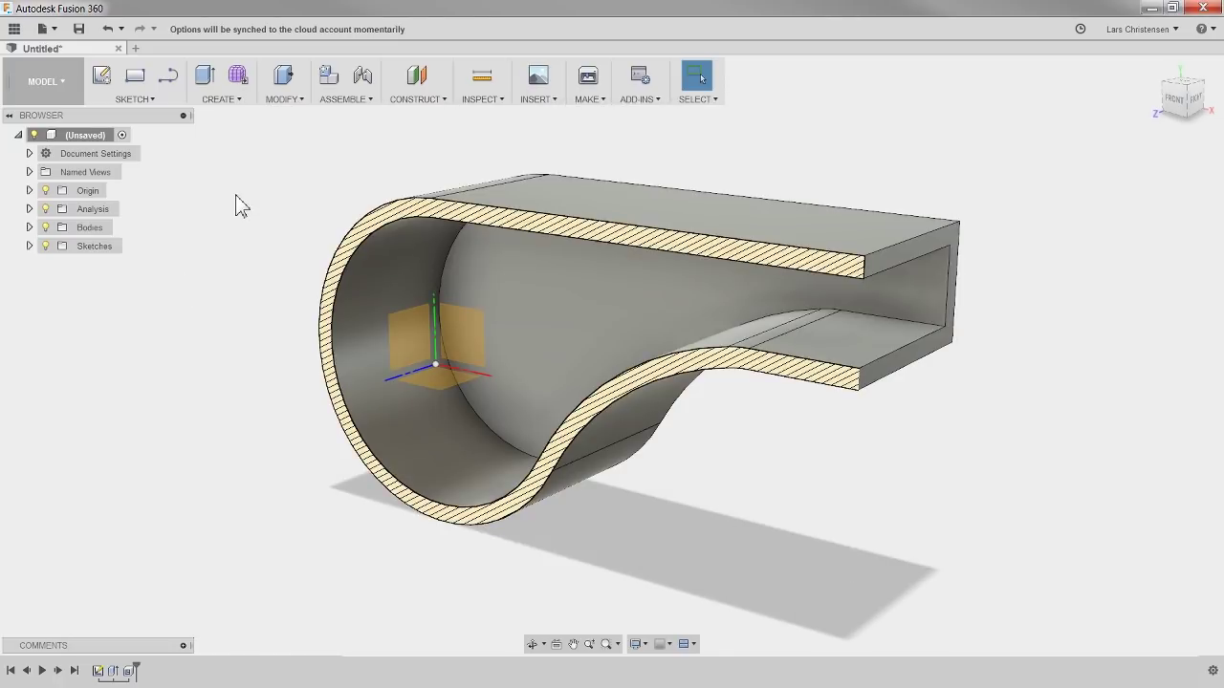
pyautogui.click(102, 76)
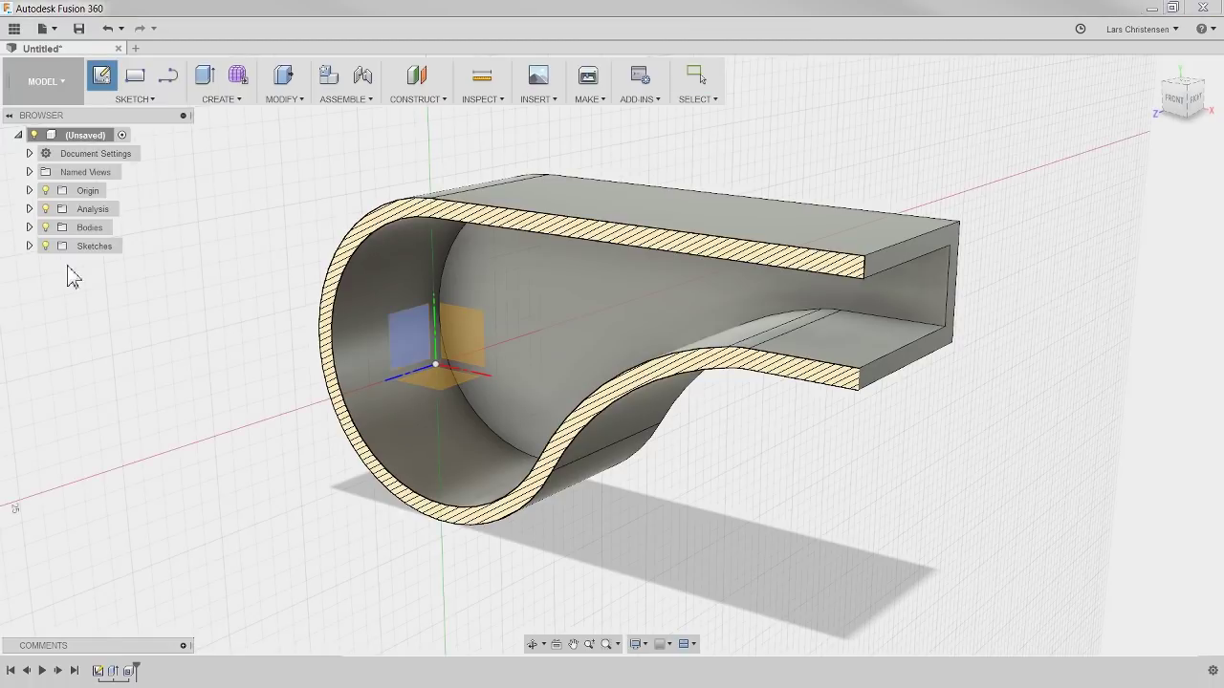
pyautogui.click(465, 339)
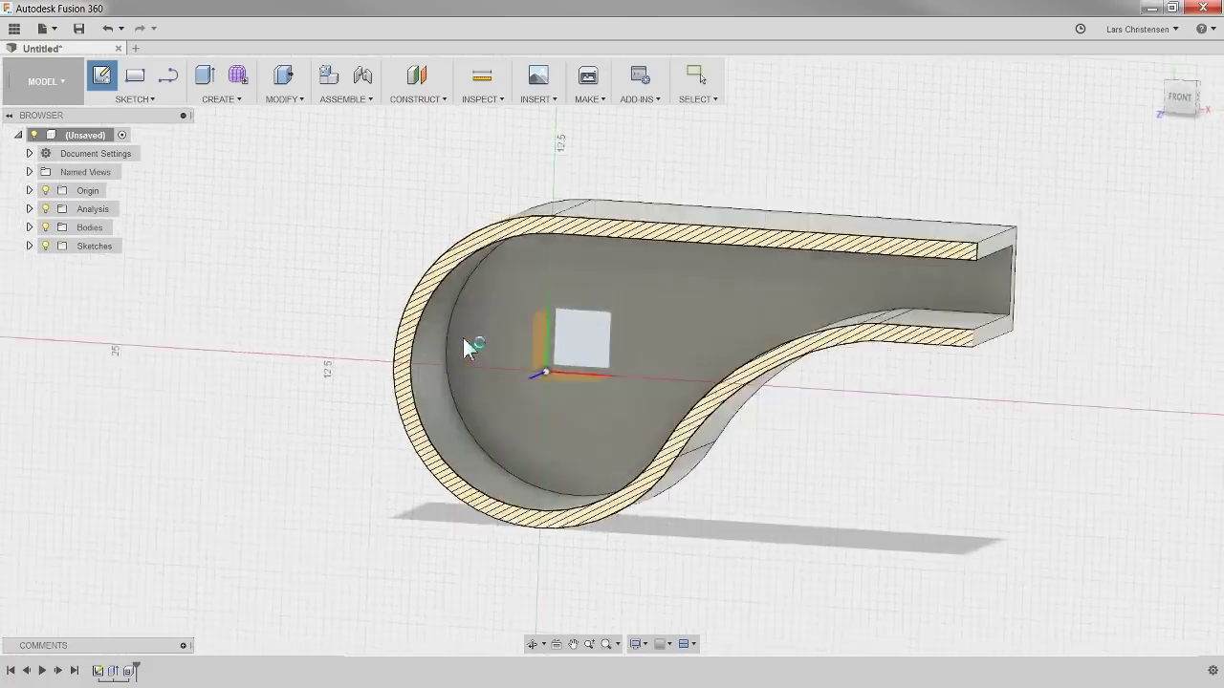
pyautogui.click(168, 78)
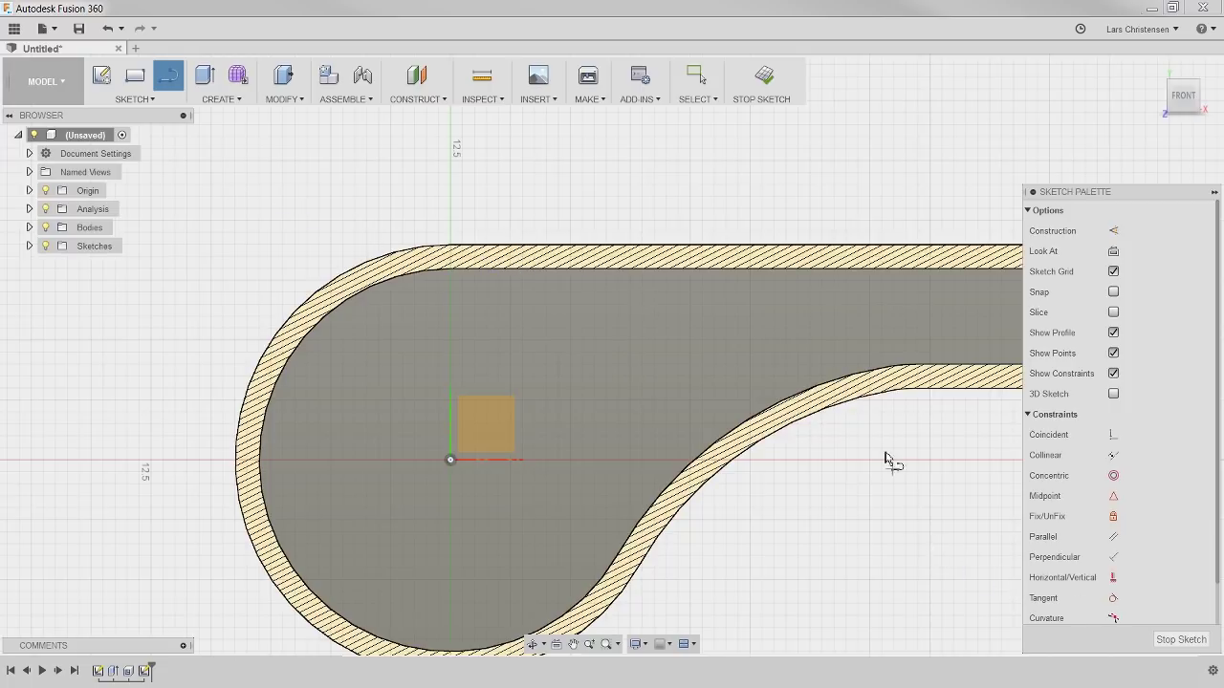
pyautogui.click(1182, 638)
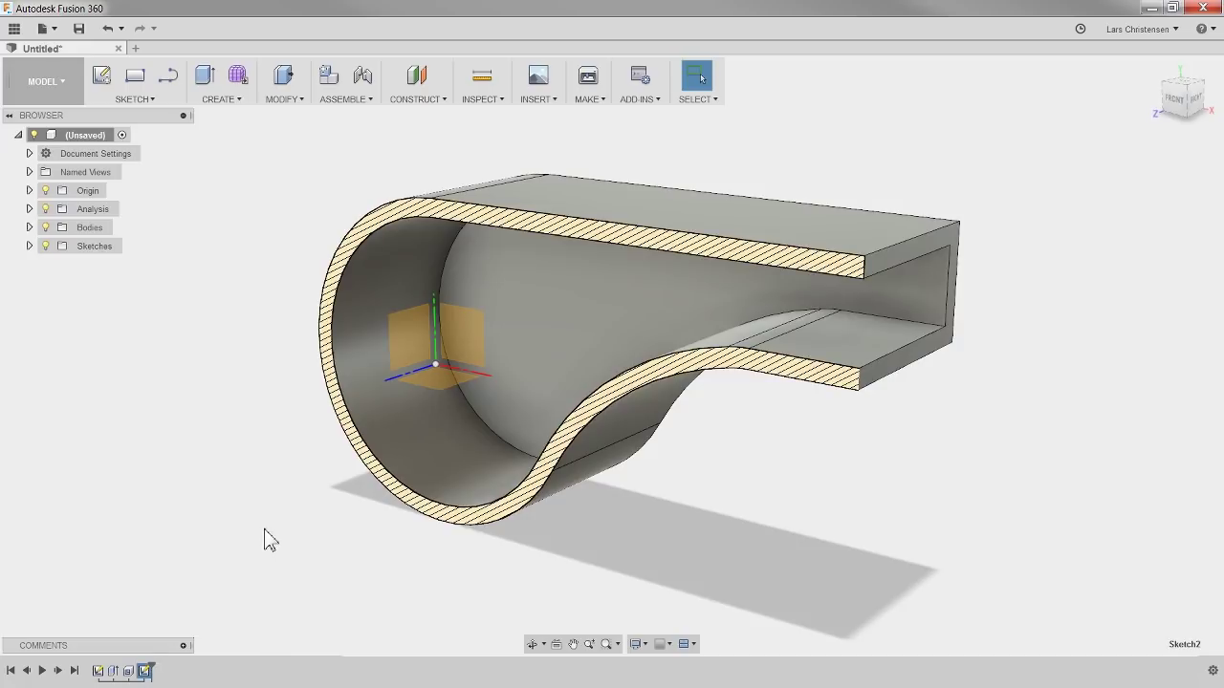
# - Turn on Auto project edges on reference in the Design preferences and apply the change
pyautogui.click(1128, 30)
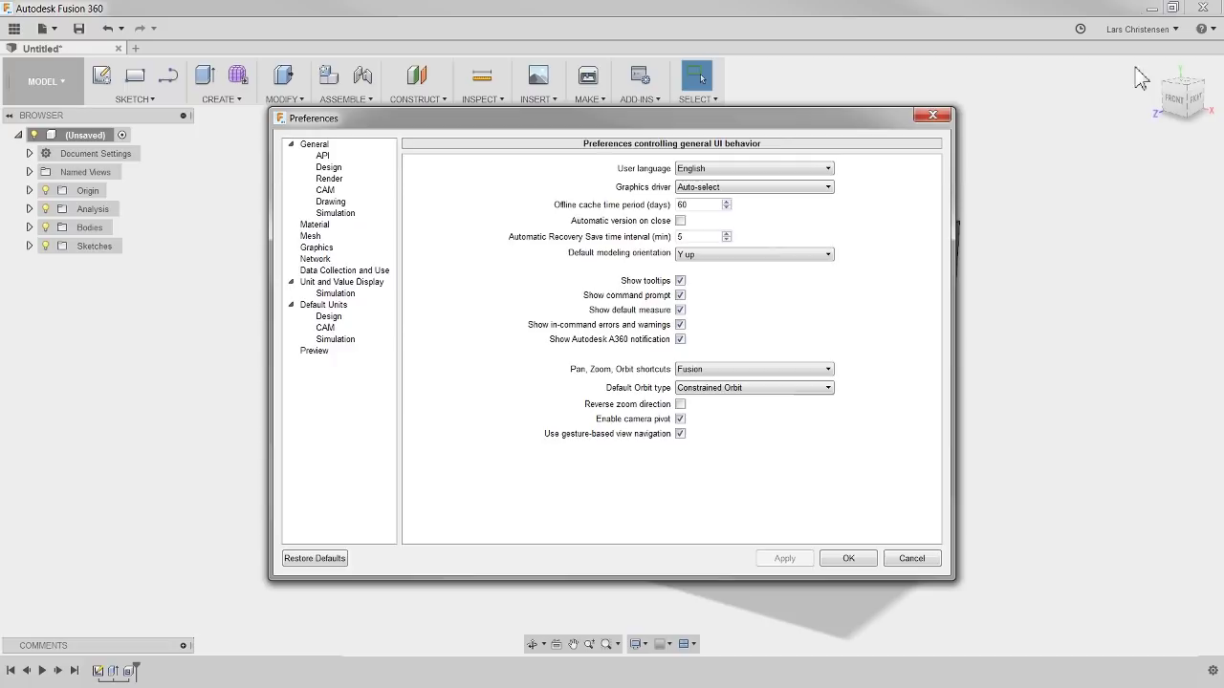
pyautogui.click(329, 168)
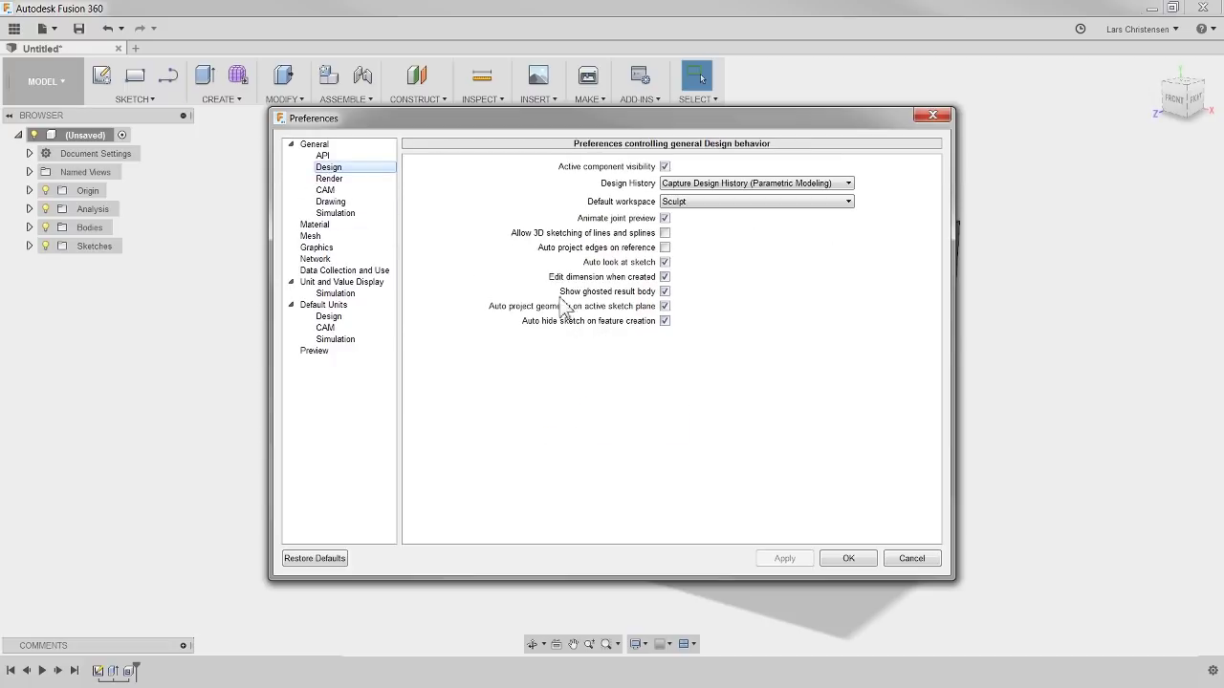
pyautogui.click(665, 247)
pyautogui.click(787, 559)
pyautogui.click(848, 560)
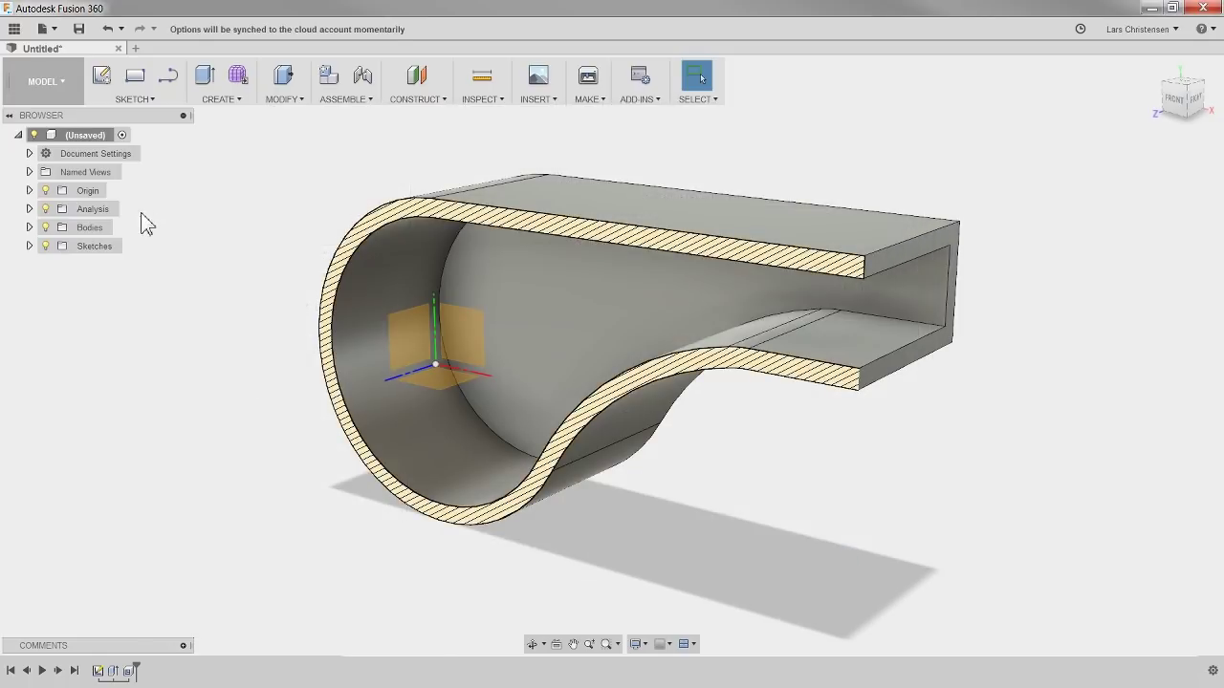
# - Start a sketch on the XY origin plane and activate the Line tool for drawing on the whistle's upper wall
pyautogui.click(100, 75)
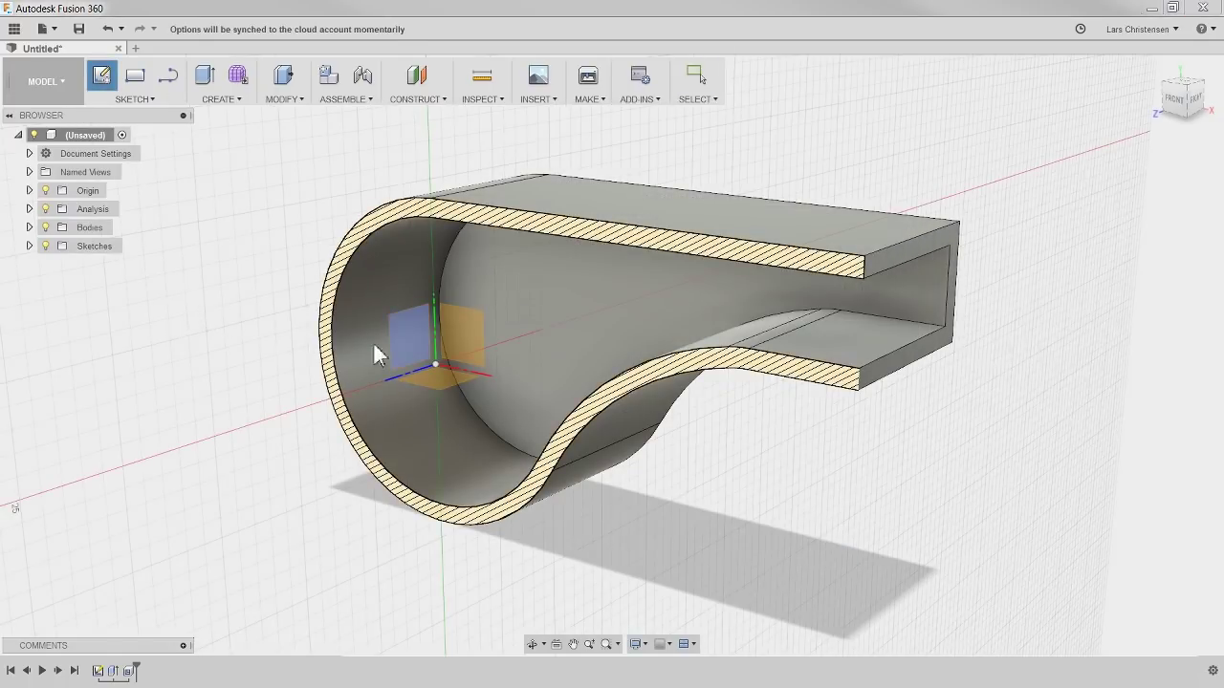
pyautogui.click(456, 344)
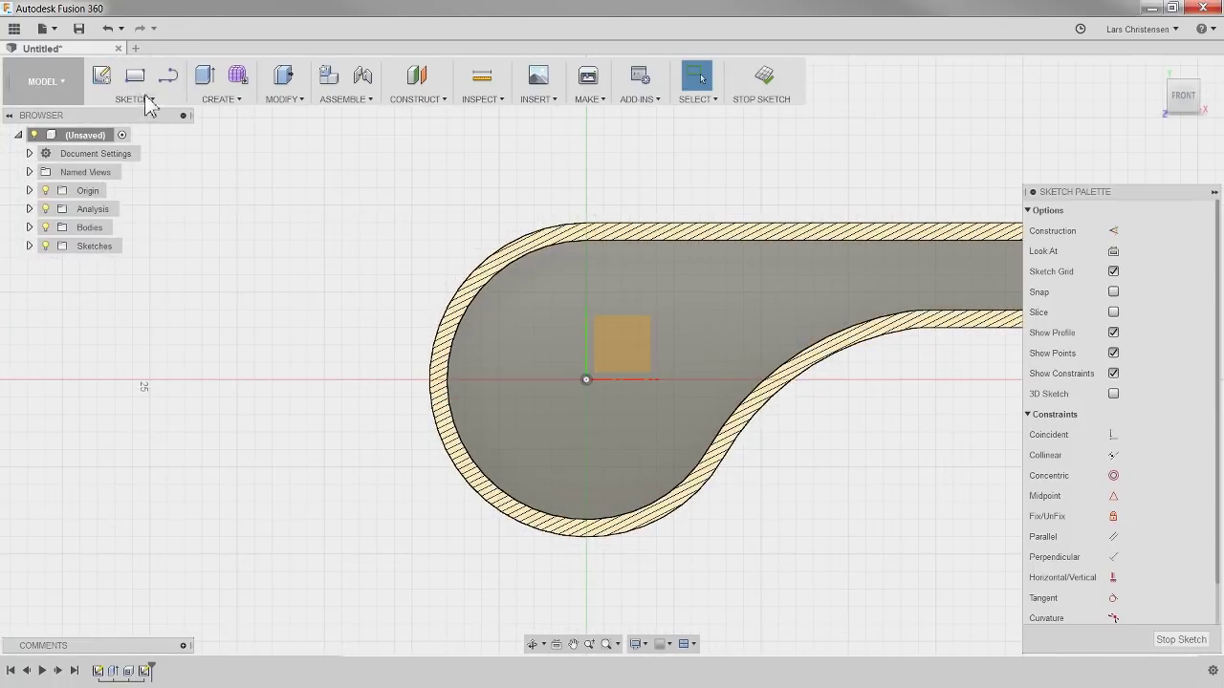
pyautogui.click(168, 75)
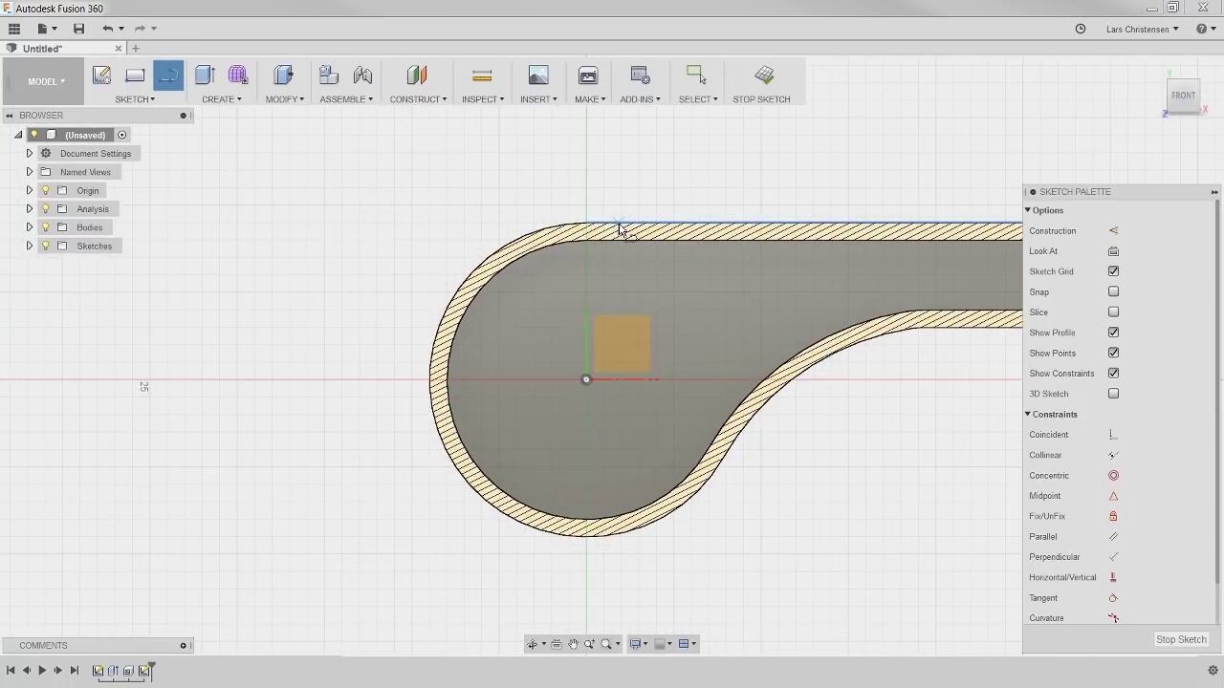
pyautogui.scroll(2, 762, 224)
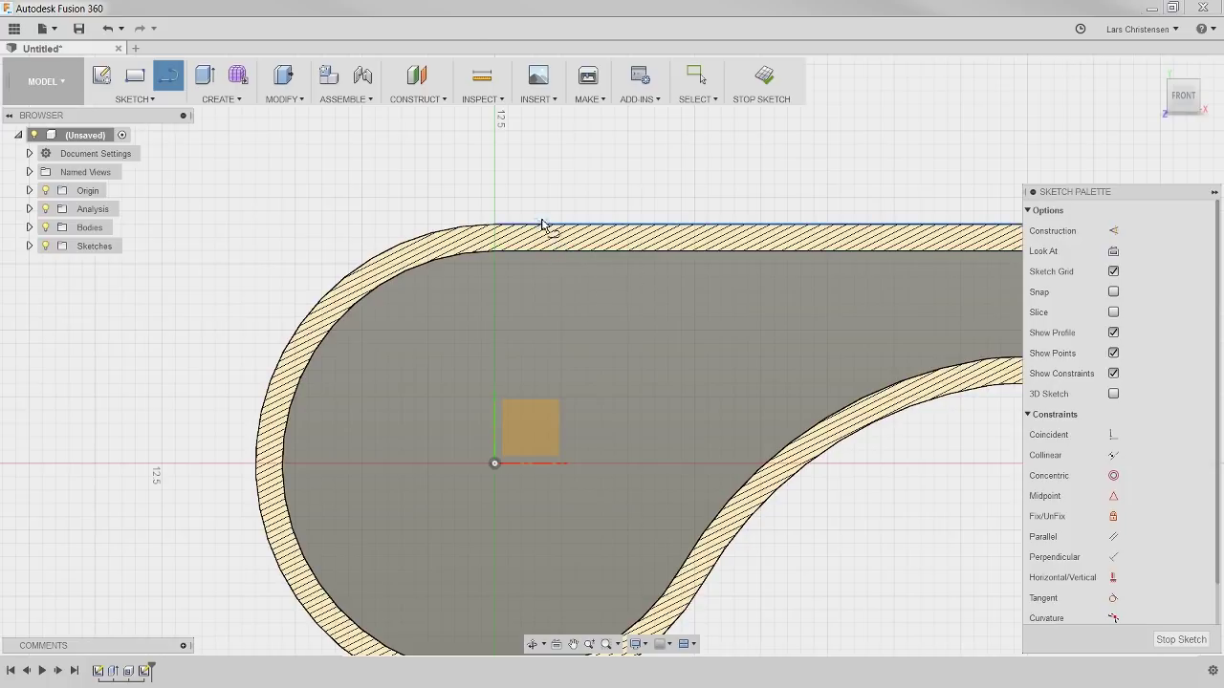
pyautogui.scroll(-3, 314, 229)
pyautogui.scroll(2, 568, 183)
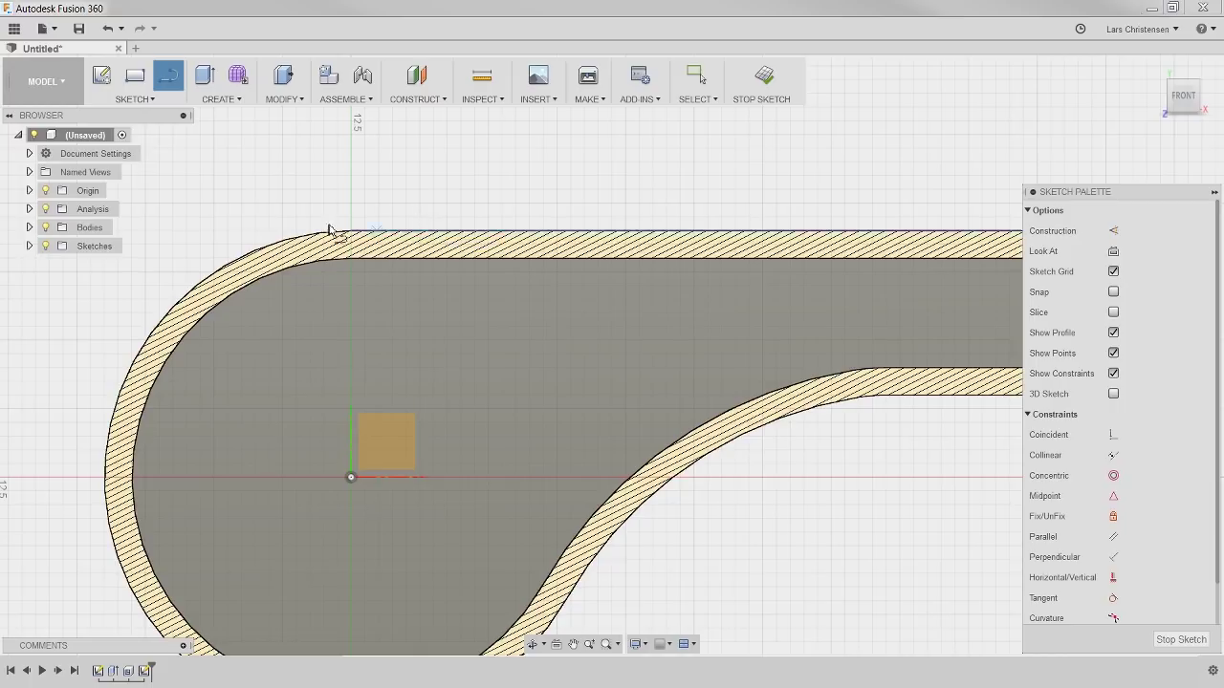
pyautogui.click(141, 99)
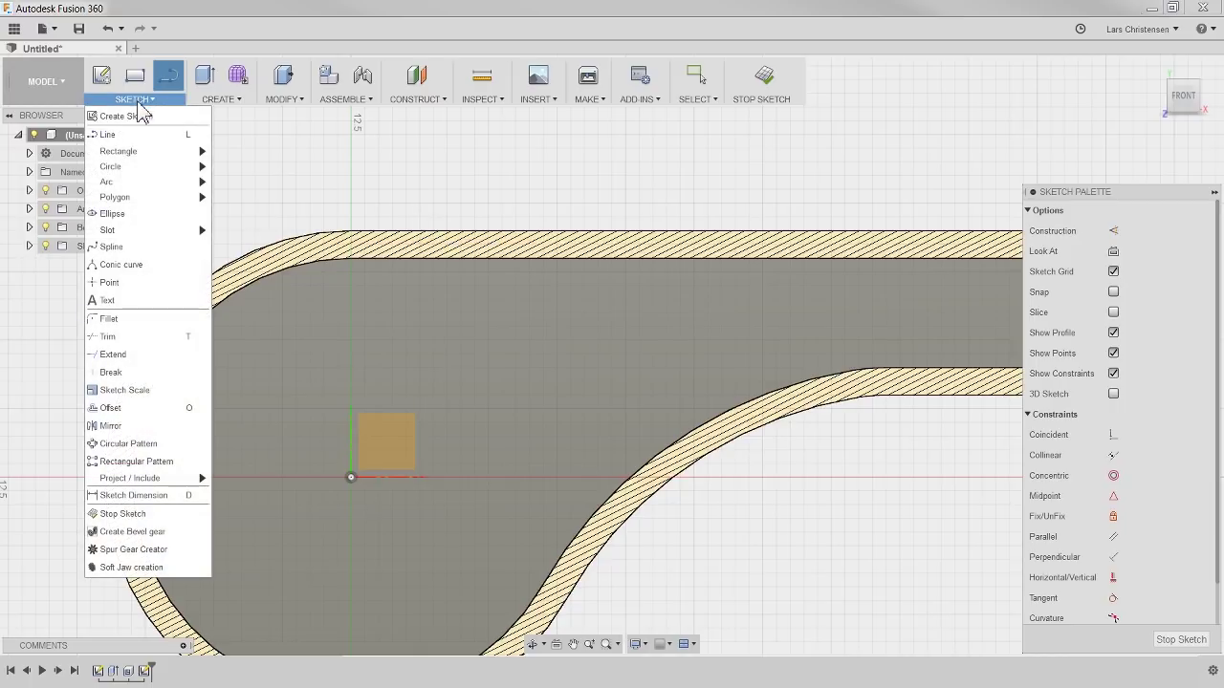
pyautogui.moveTo(153, 478)
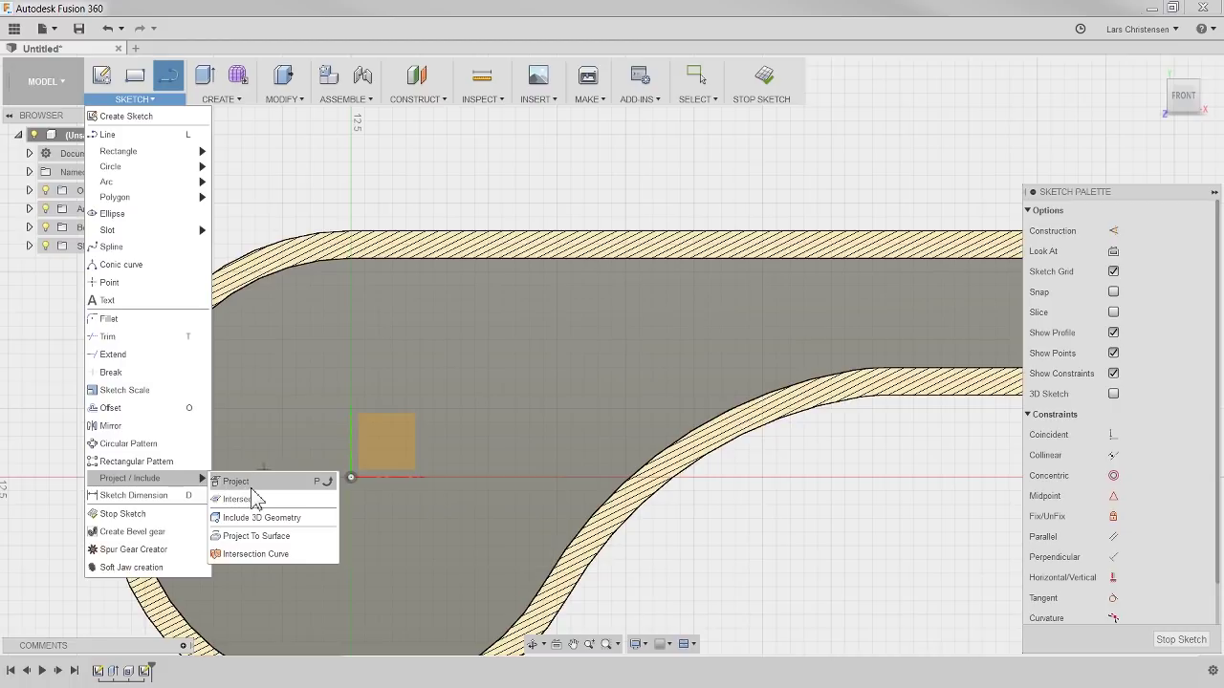
pyautogui.click(588, 99)
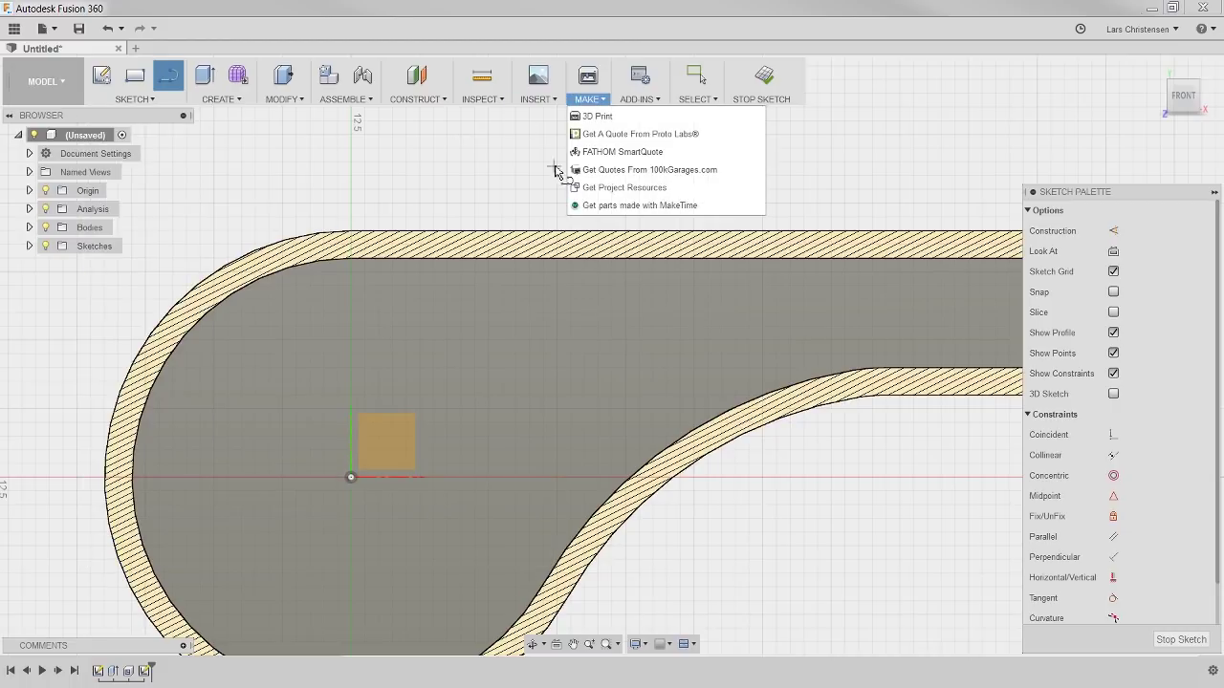
# - Draw a line at 45 degrees from the upper wall's outer edge to its inner edge, near the rounded end
pyautogui.click(412, 236)
pyautogui.click(413, 233)
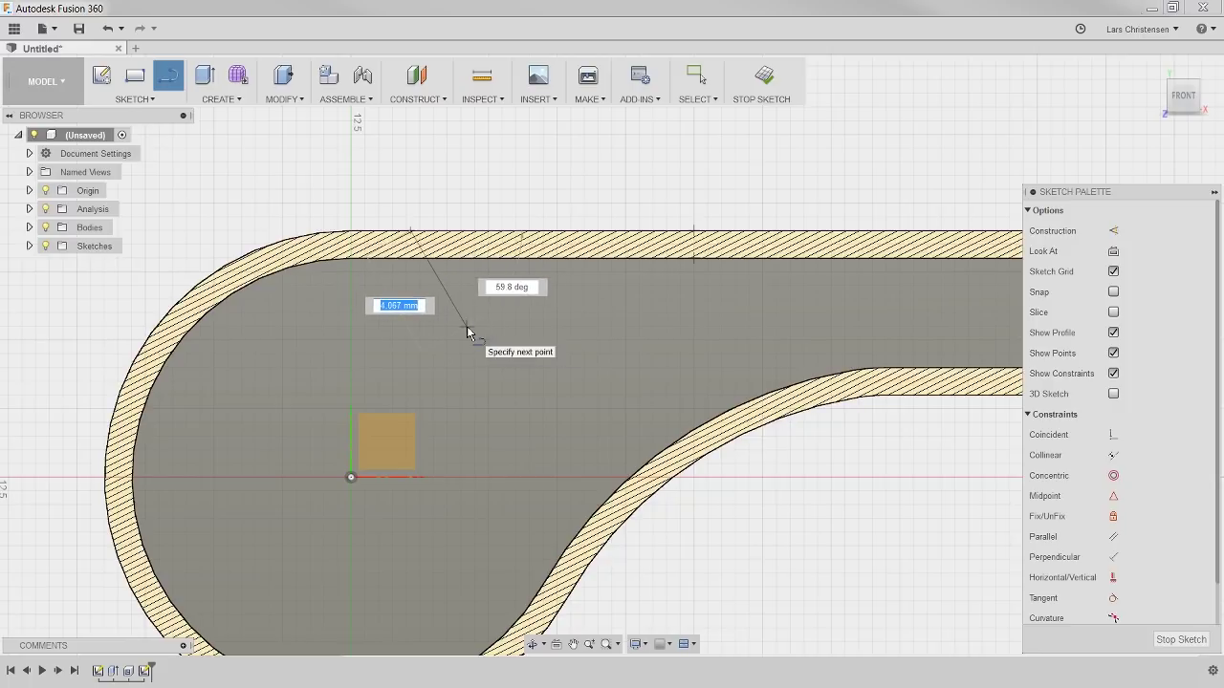
pyautogui.press('Tab')
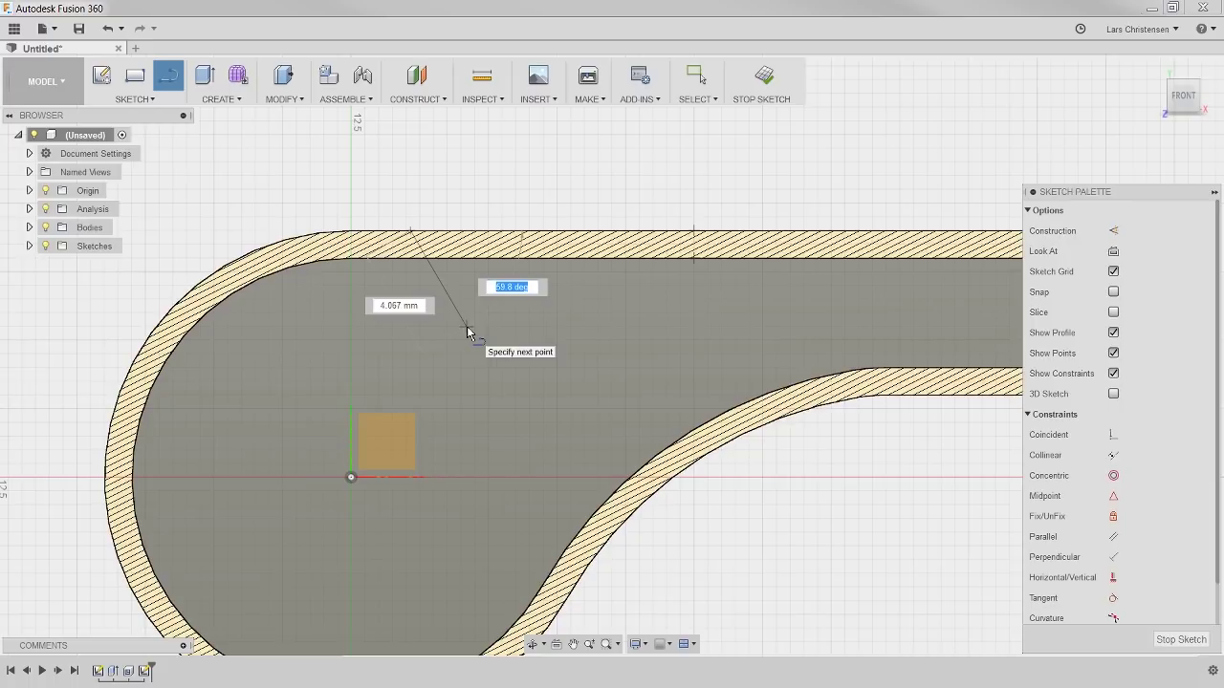
pyautogui.write('45')
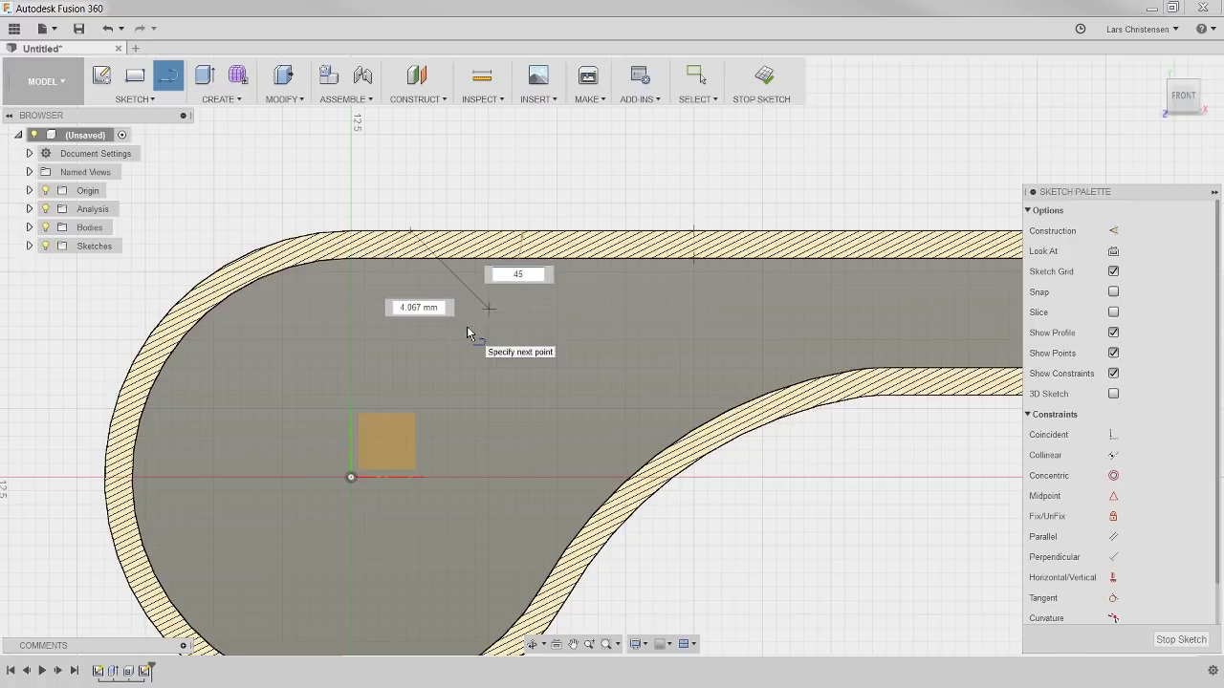
pyautogui.press('Tab')
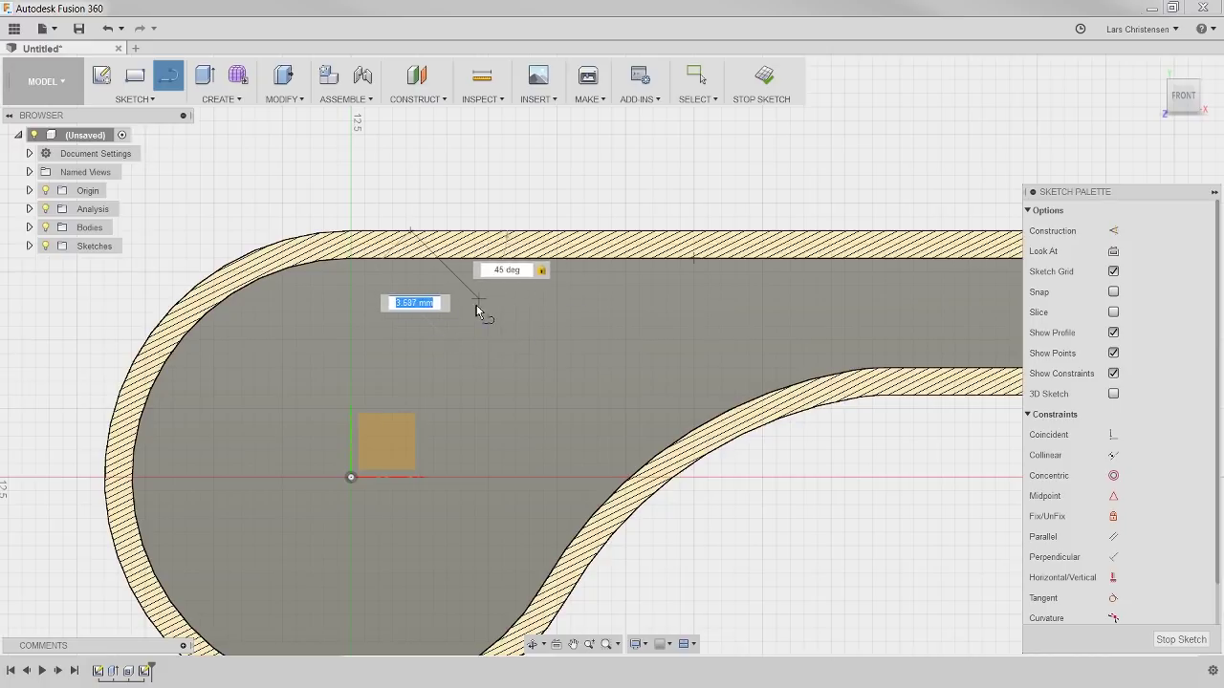
pyautogui.click(438, 266)
# - Draw a second line at 135 degrees through the upper wall, nearer the mouthpiece, from outer to inner edge
pyautogui.scroll(3, 574, 241)
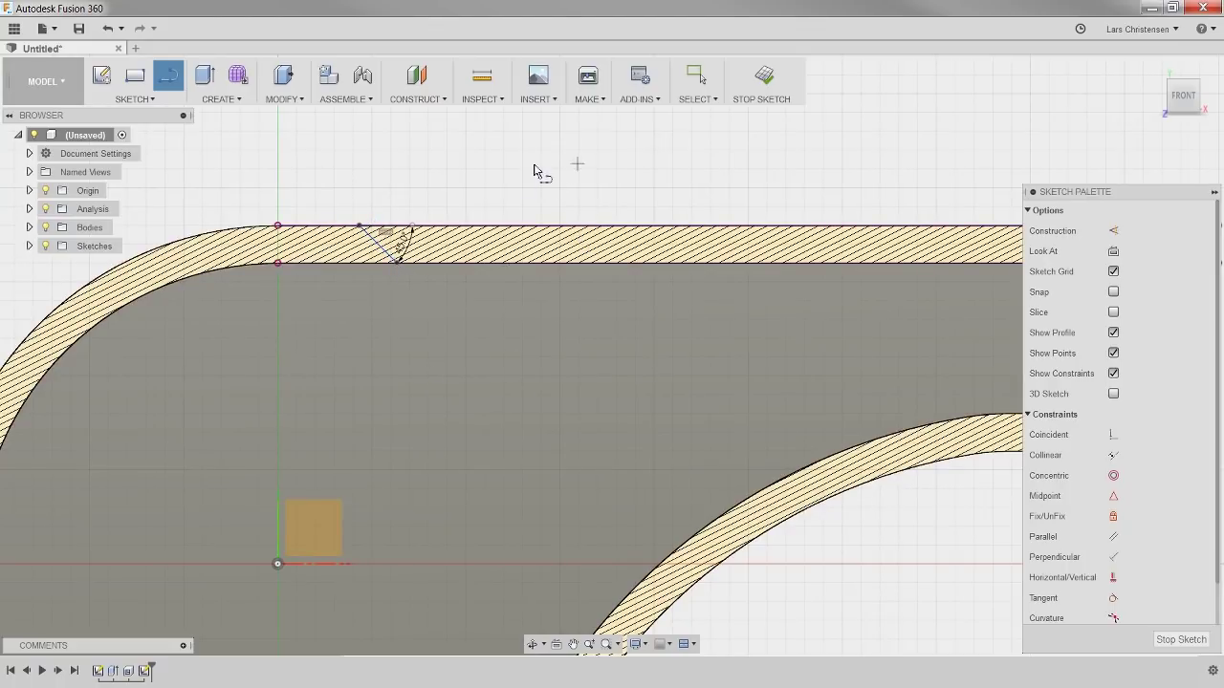
pyautogui.click(600, 227)
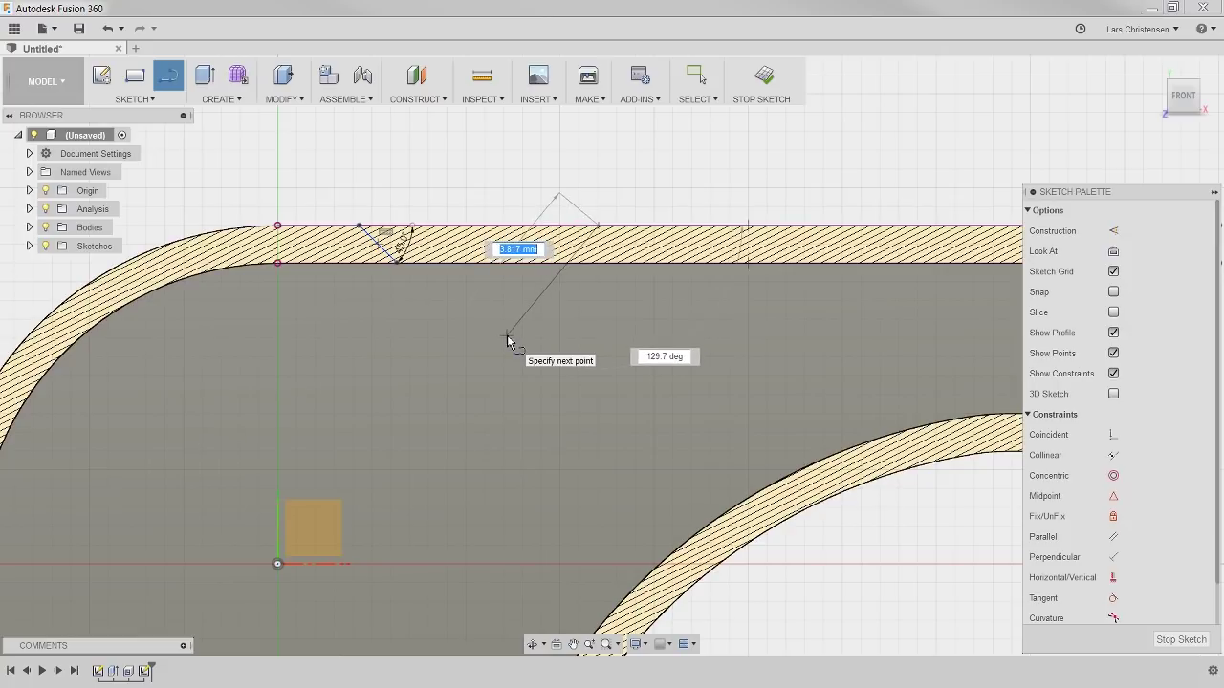
pyautogui.press('Tab')
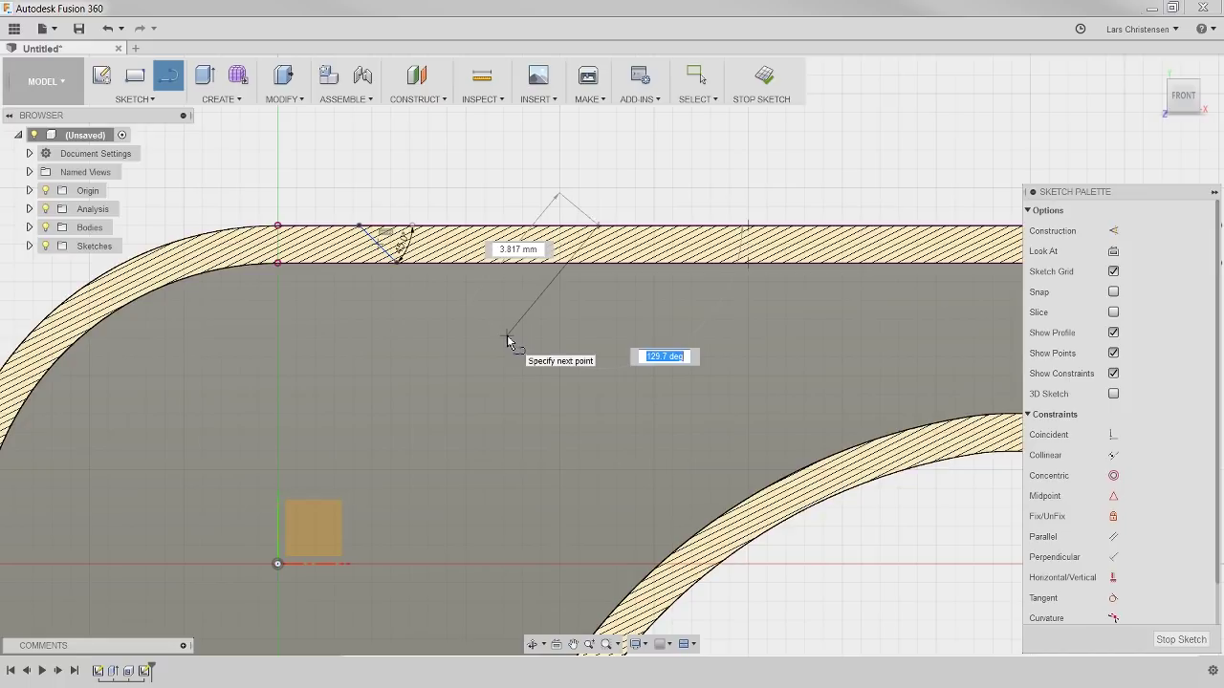
pyautogui.write('135')
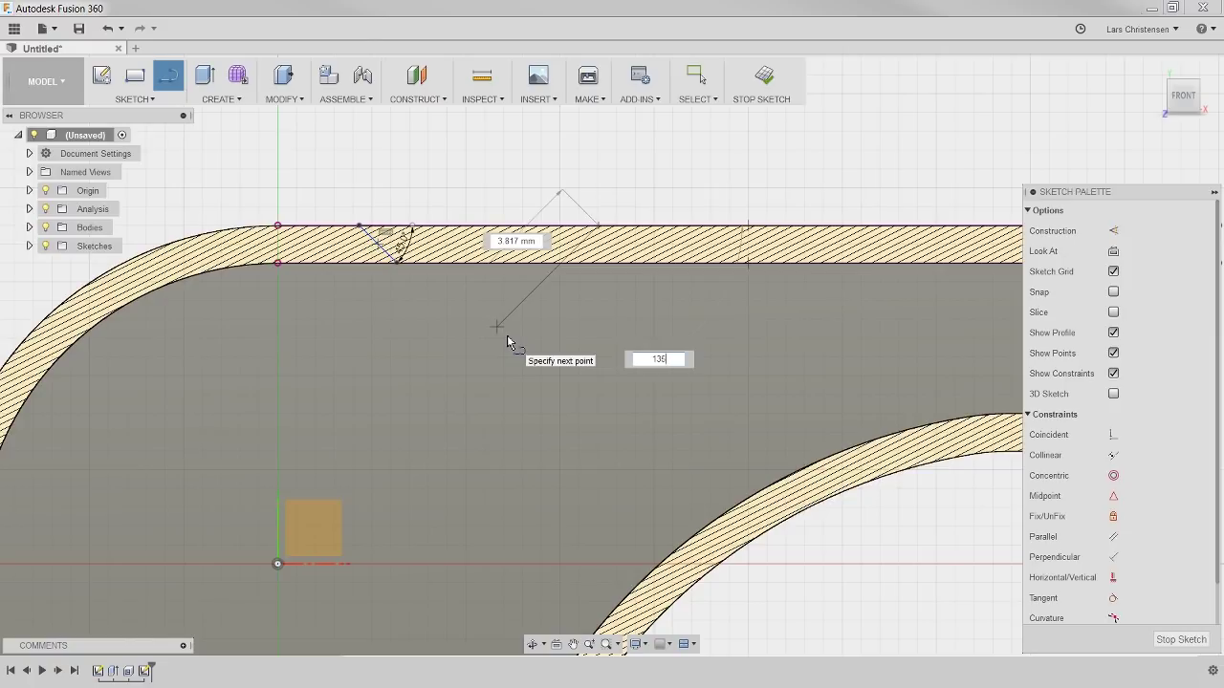
pyautogui.press('Tab')
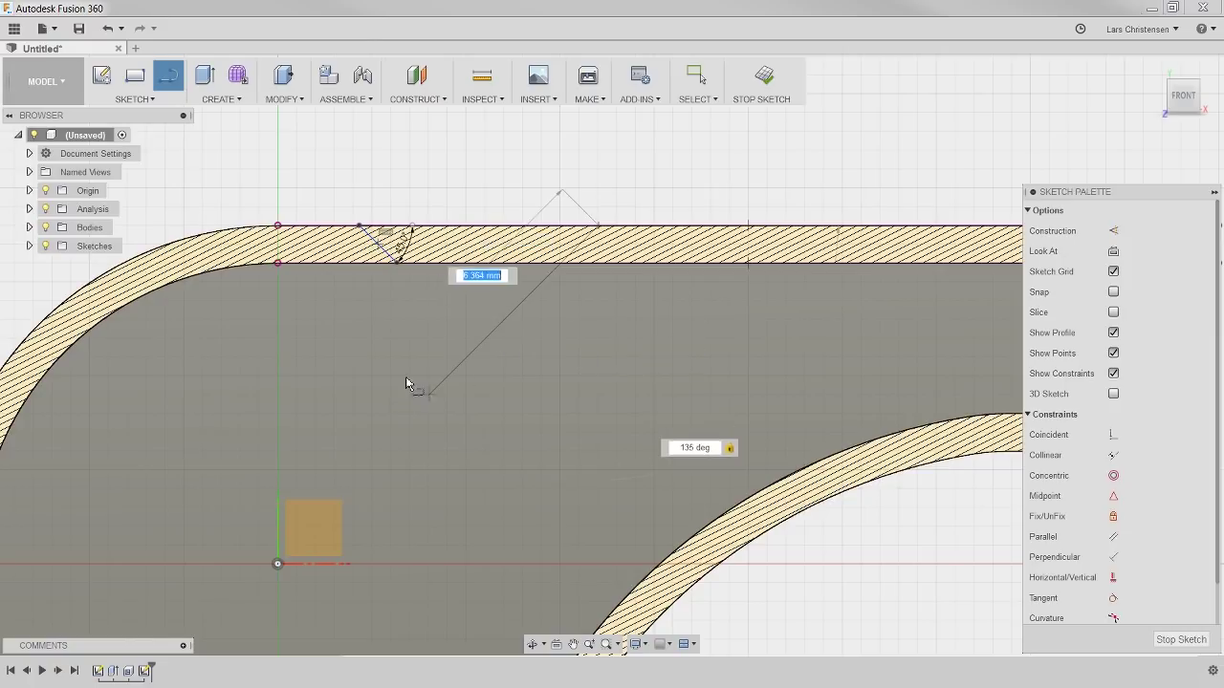
pyautogui.doubleClick(565, 266)
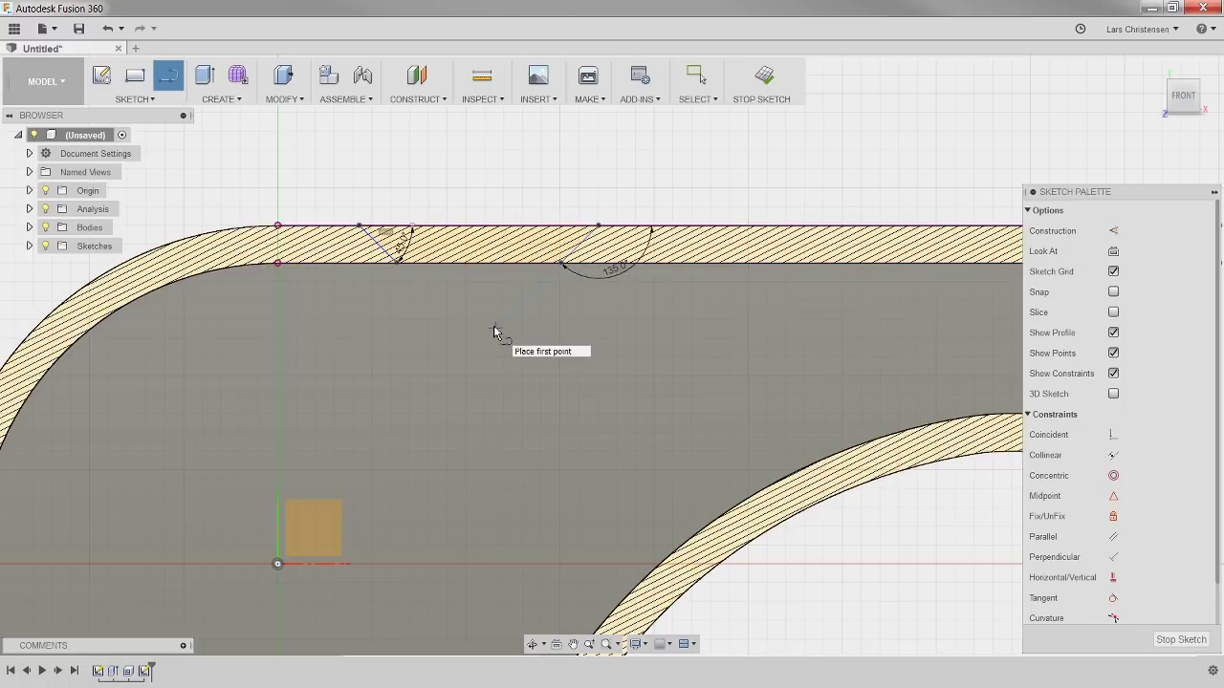
# - Dimension the horizontal distance between the two angled lines' ends on the upper wall's inner edge to 3 mm
pyautogui.scroll(2, 566, 266)
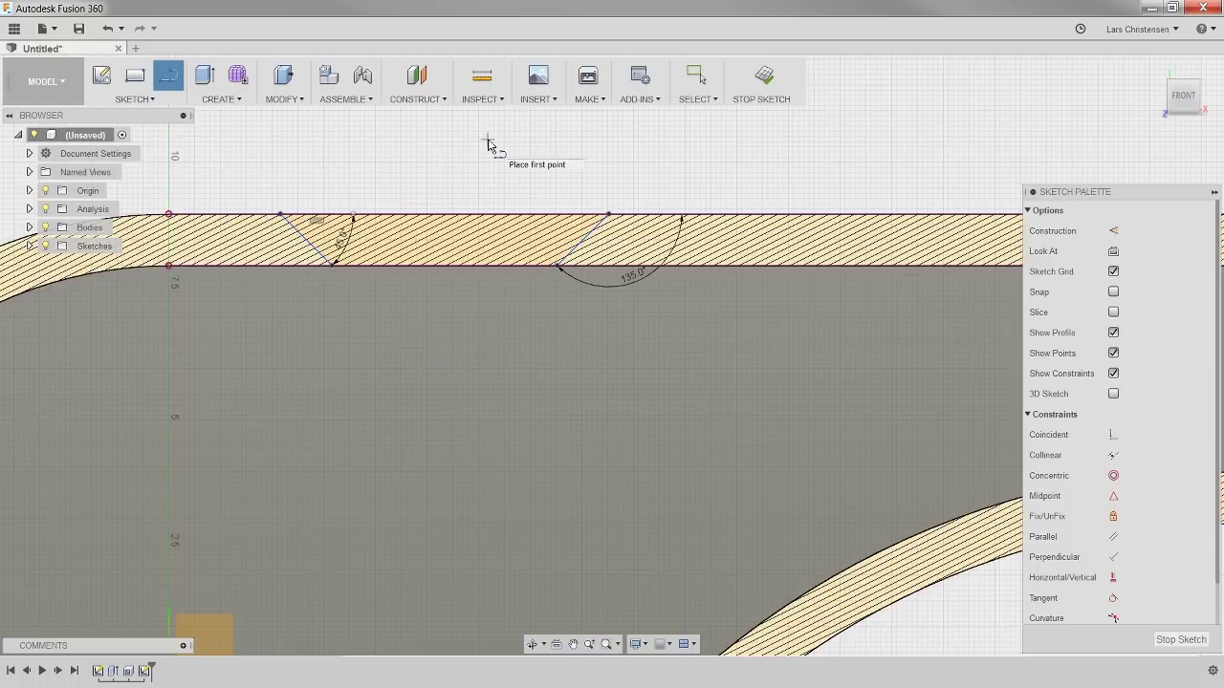
pyautogui.press('d')
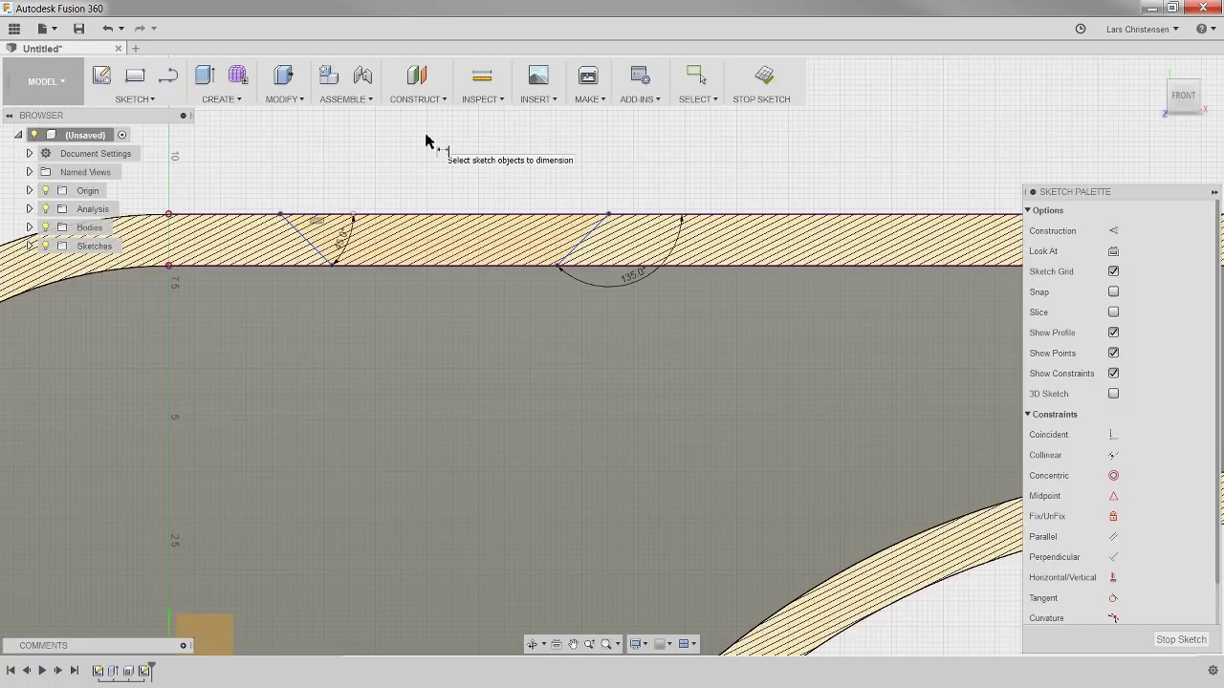
pyautogui.click(331, 267)
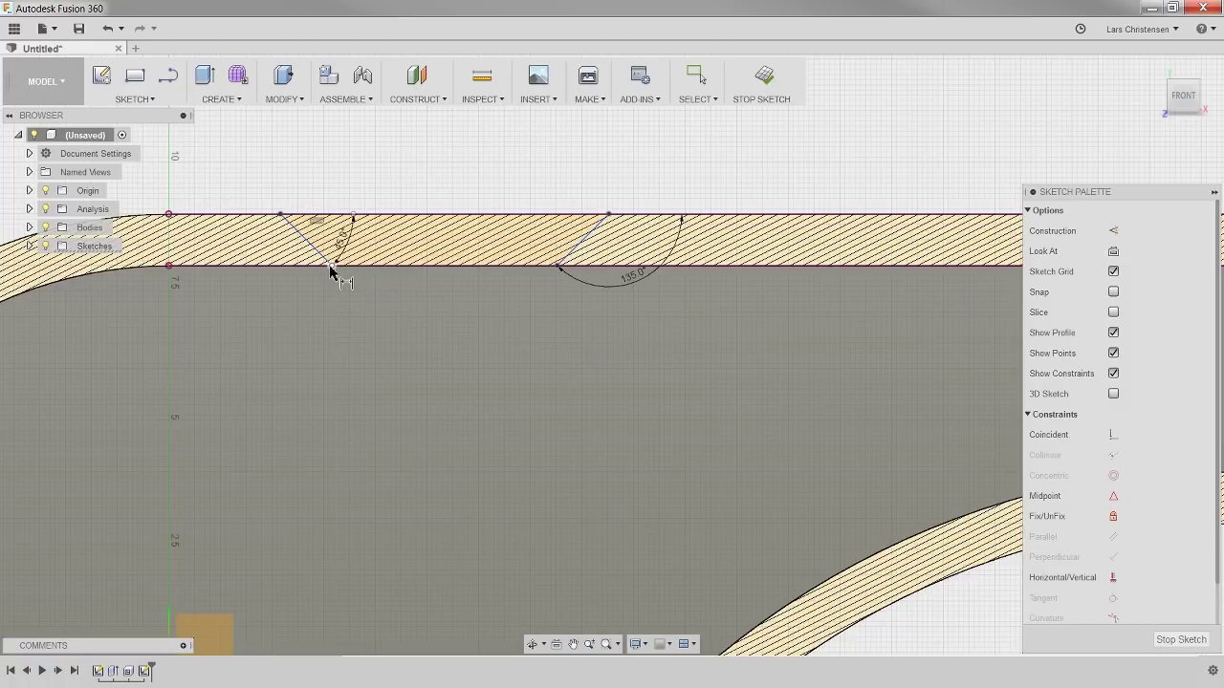
pyautogui.click(557, 267)
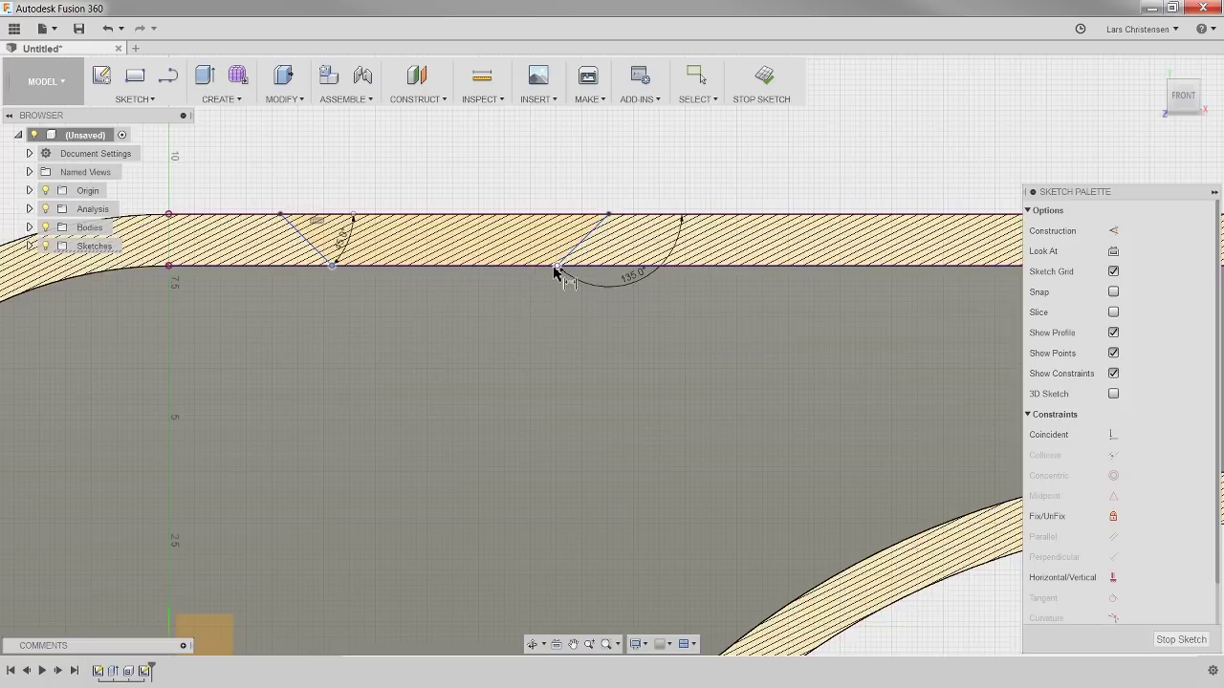
pyautogui.click(445, 334)
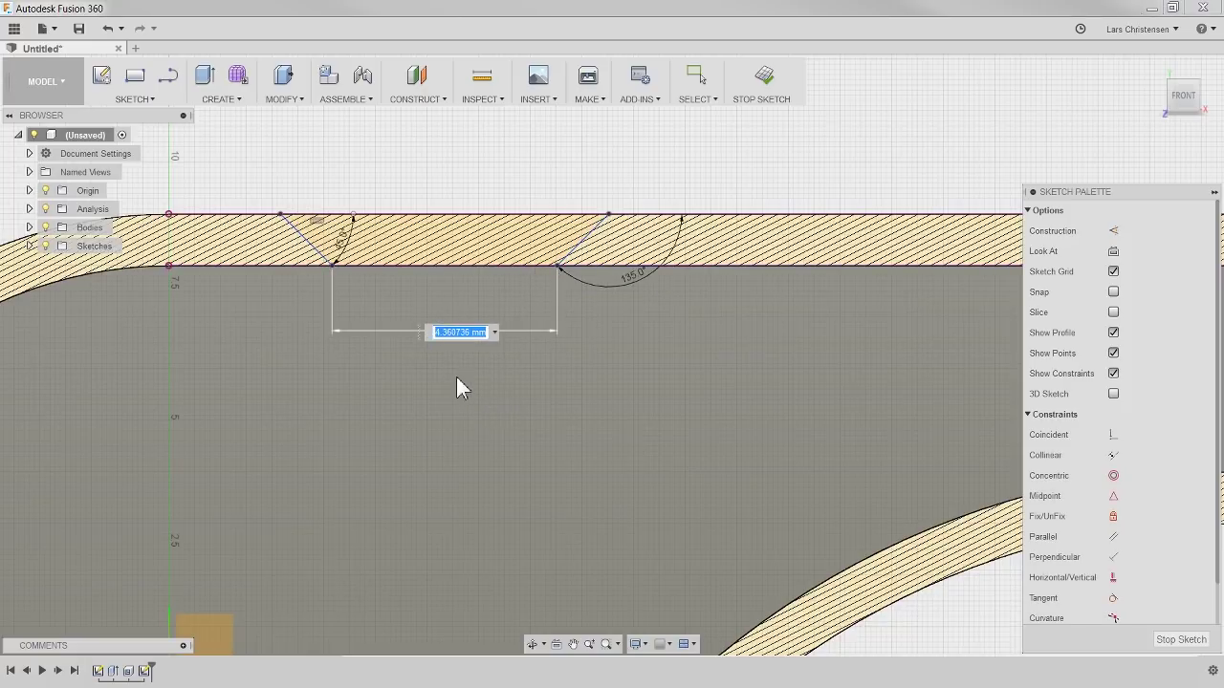
pyautogui.write('3')
pyautogui.press('Return')
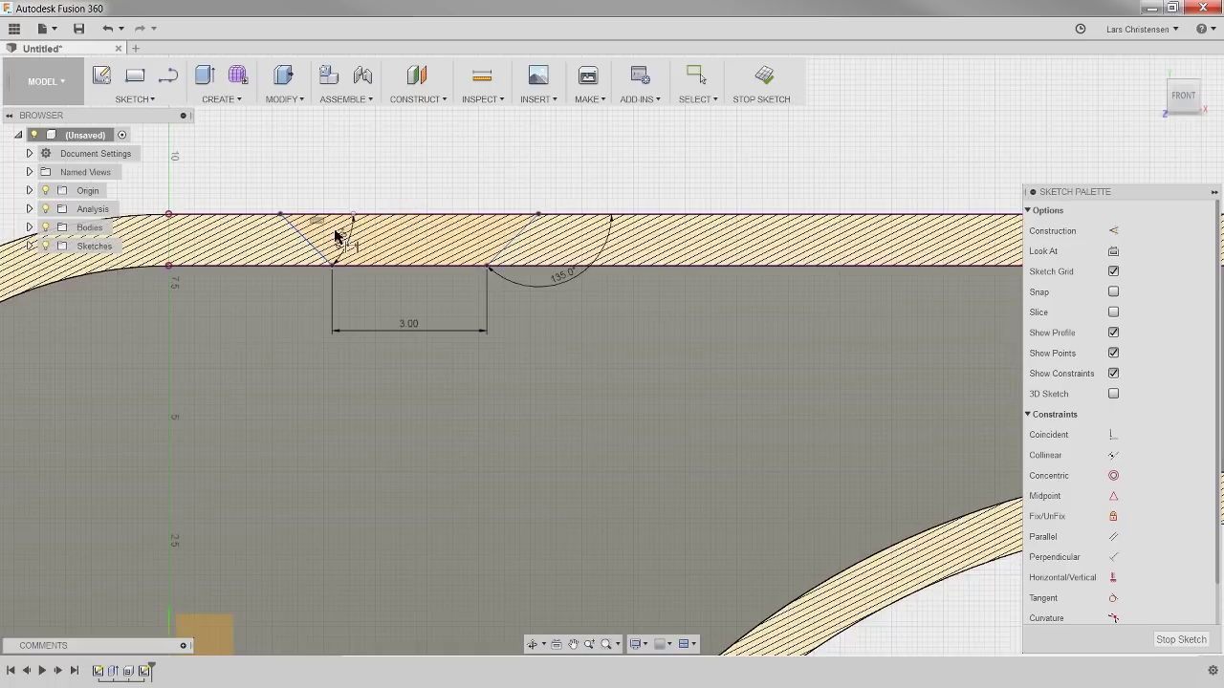
pyautogui.press('Escape')
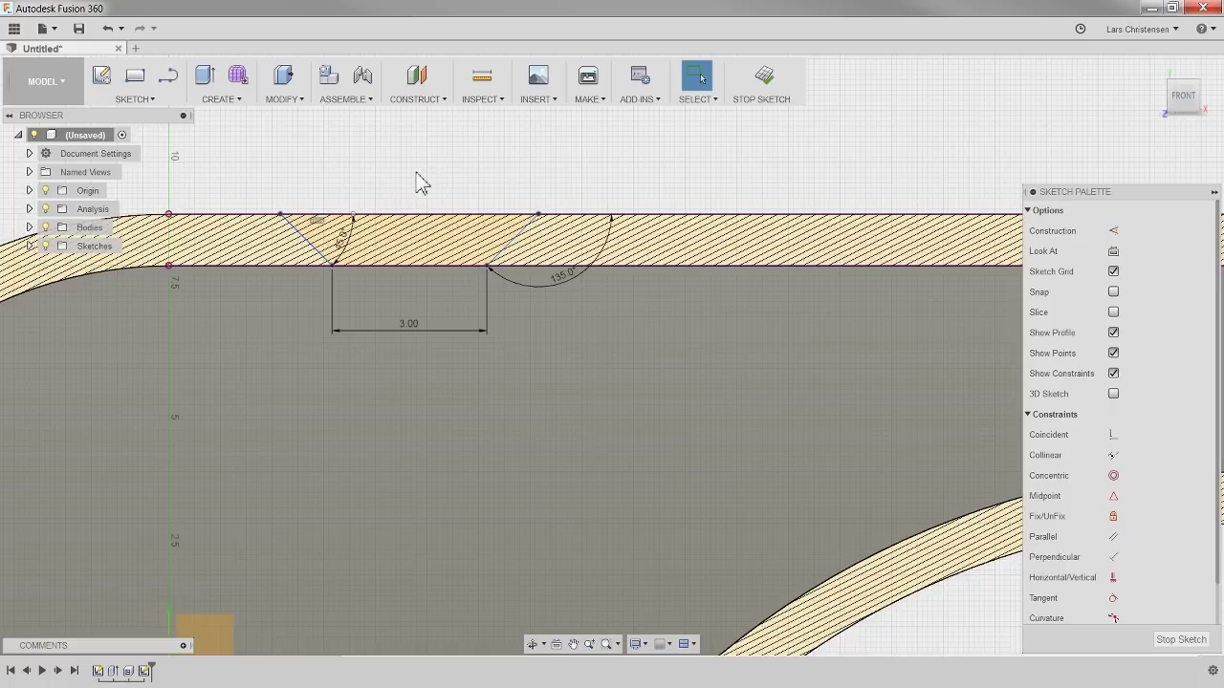
# - Shift the dimensioned pair of angled lines back and forth along the upper wall to test their freedom of movement
pyautogui.rightClick(280, 218)
pyautogui.click(292, 186)
pyautogui.moveTo(285, 234); pyautogui.dragTo(387, 239)
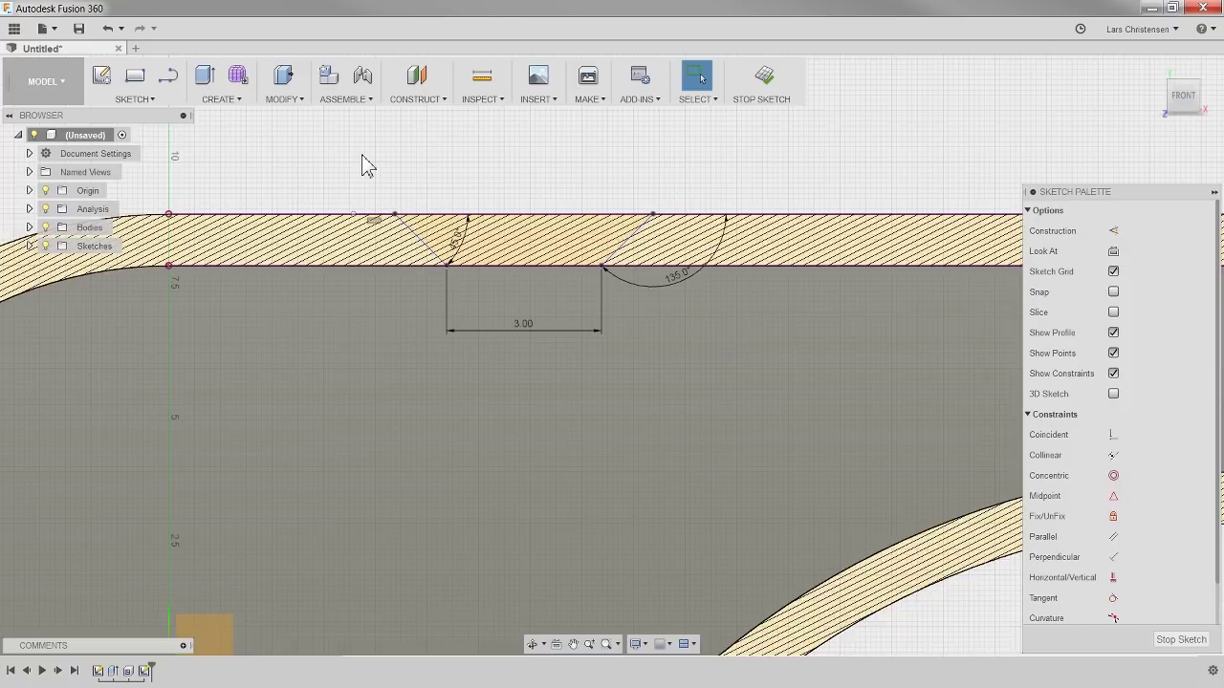
pyautogui.moveTo(409, 218)
pyautogui.mouseDown()
pyautogui.moveTo(477, 218)
pyautogui.moveTo(300, 218)
pyautogui.moveTo(349, 218)
pyautogui.mouseUp()
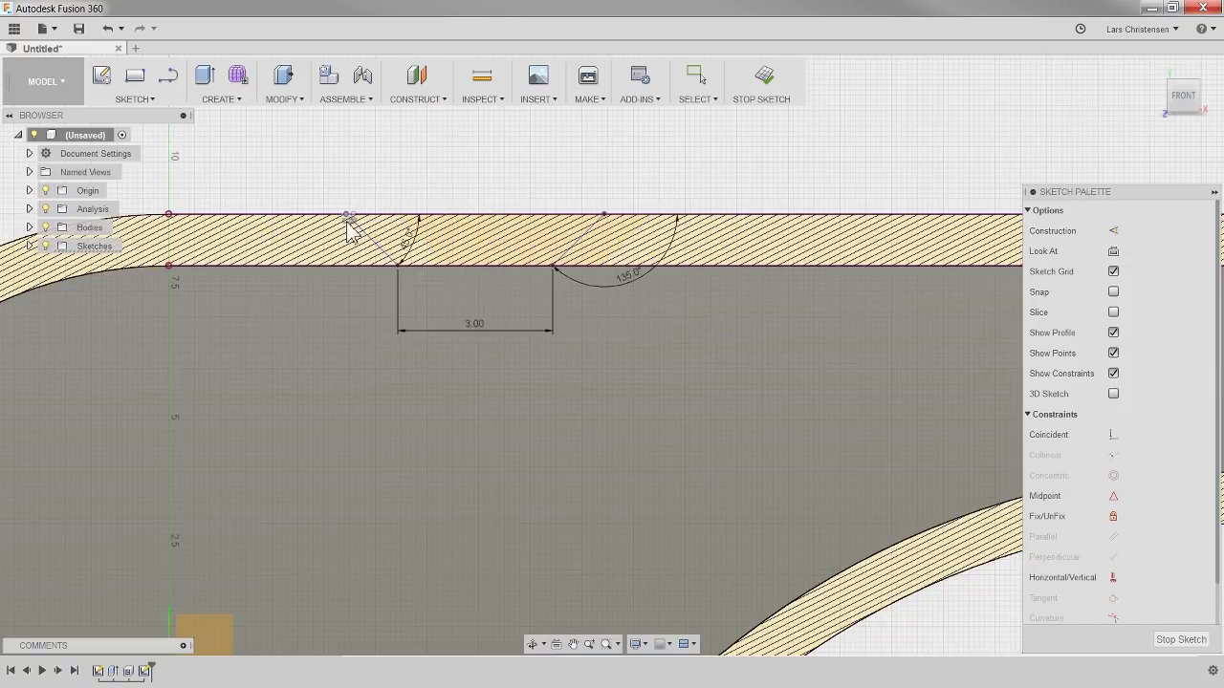
# - Dimension the first angled line's outer end 2 mm from the point where the upper wall's straight outer edge begins
pyautogui.press('d')
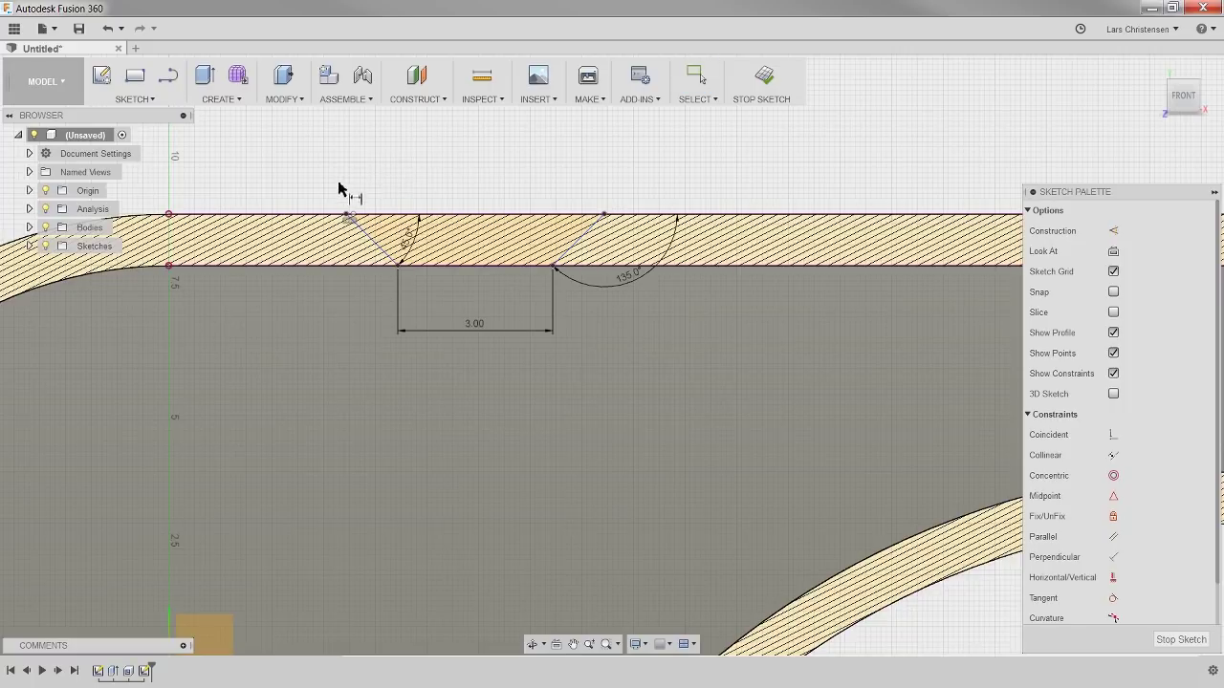
pyautogui.click(348, 216)
pyautogui.click(170, 214)
pyautogui.click(252, 179)
pyautogui.write('2')
pyautogui.press('Return')
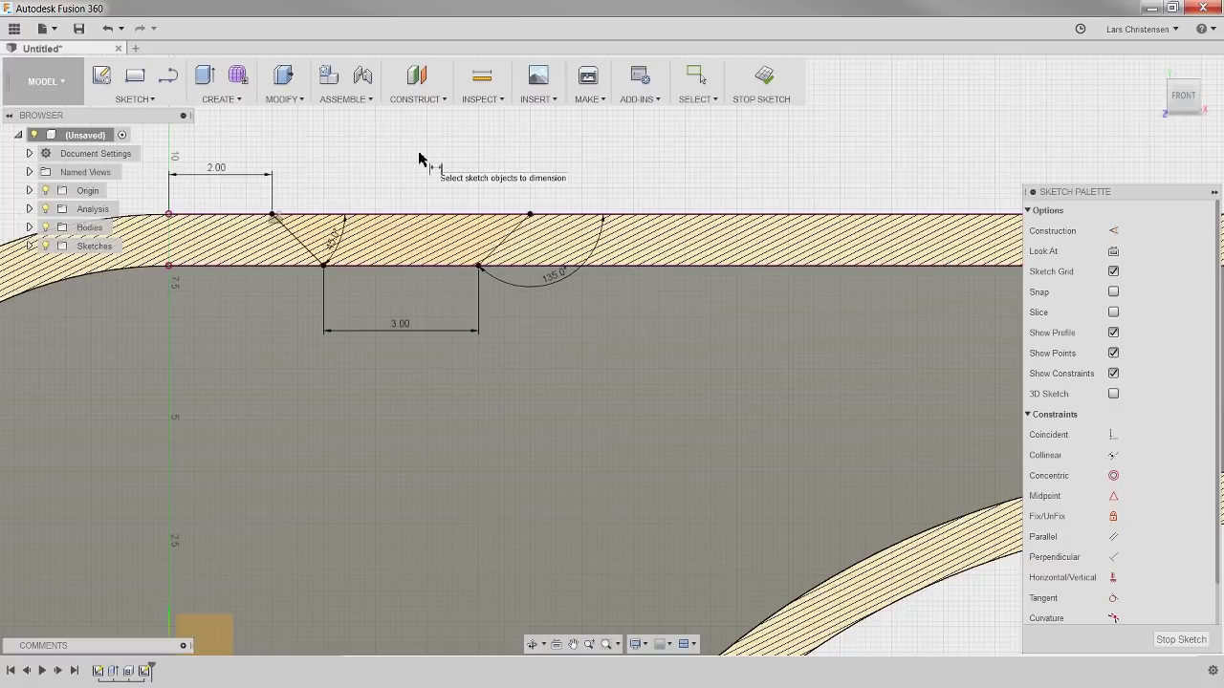
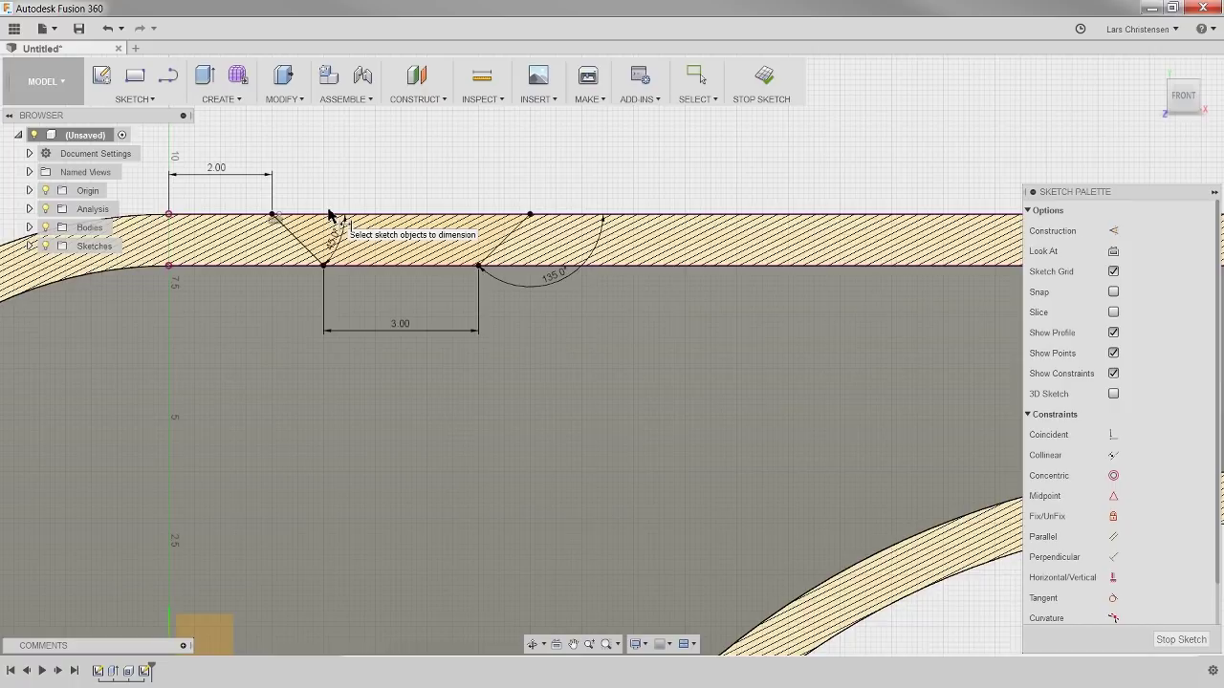
pyautogui.press('Escape')
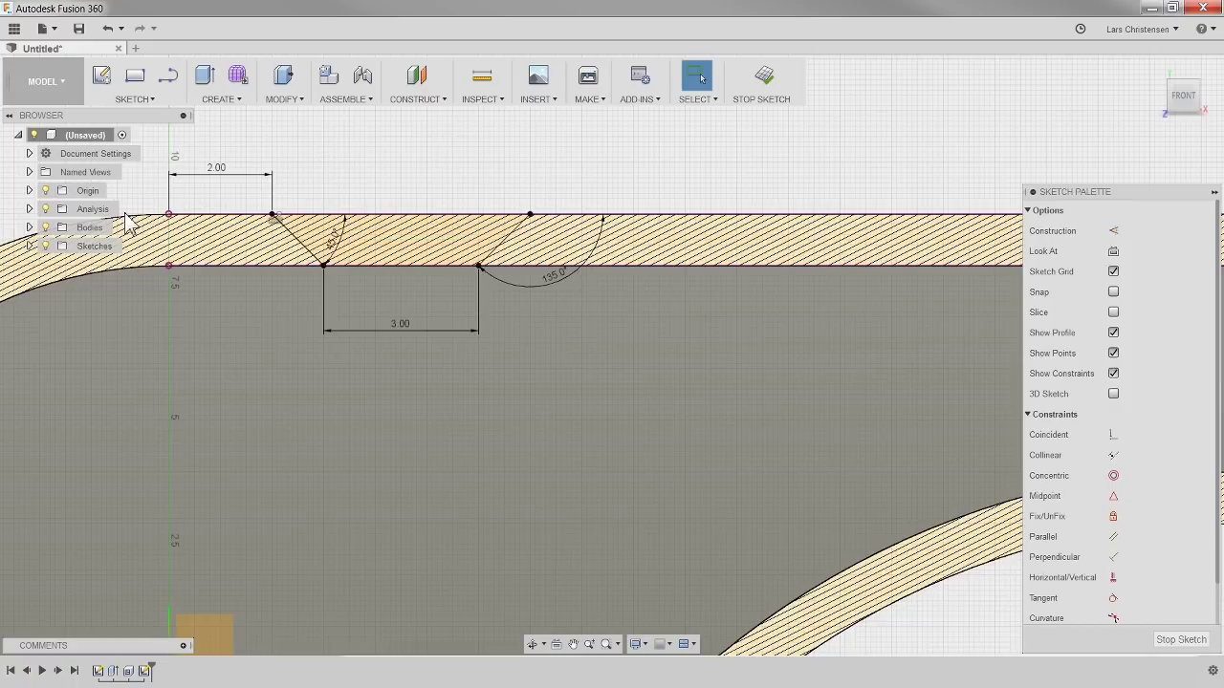
# - Undock the toolbar, Sketch Palette and Browser and float them over the canvas
pyautogui.moveTo(40, 78); pyautogui.dragTo(238, 163)
pyautogui.moveTo(1121, 142)
pyautogui.mouseDown()
pyautogui.moveTo(937, 159)
pyautogui.moveTo(474, 133)
pyautogui.moveTo(471, 99)
pyautogui.mouseUp()
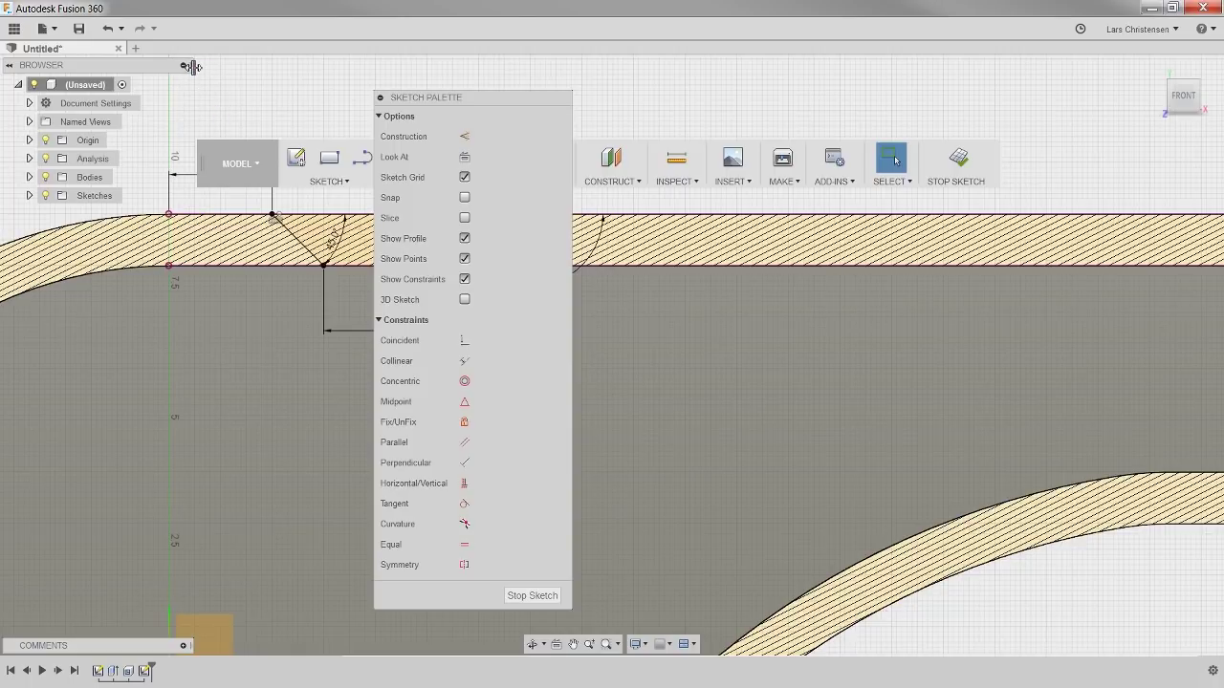
pyautogui.moveTo(190, 66)
pyautogui.mouseDown()
pyautogui.moveTo(219, 109)
pyautogui.moveTo(191, 143)
pyautogui.moveTo(203, 187)
pyautogui.moveTo(581, 150)
pyautogui.moveTo(727, 150)
pyautogui.mouseUp()
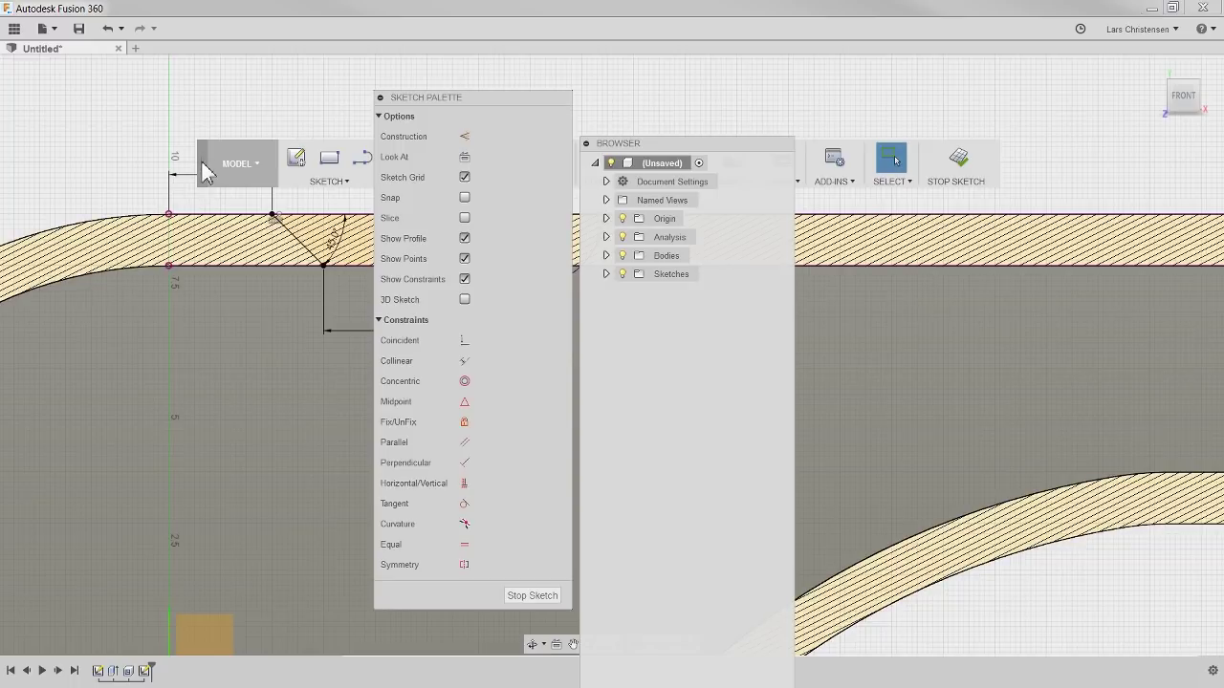
# - Dock the floating toolbar and the Browser back in their original places
pyautogui.moveTo(203, 170)
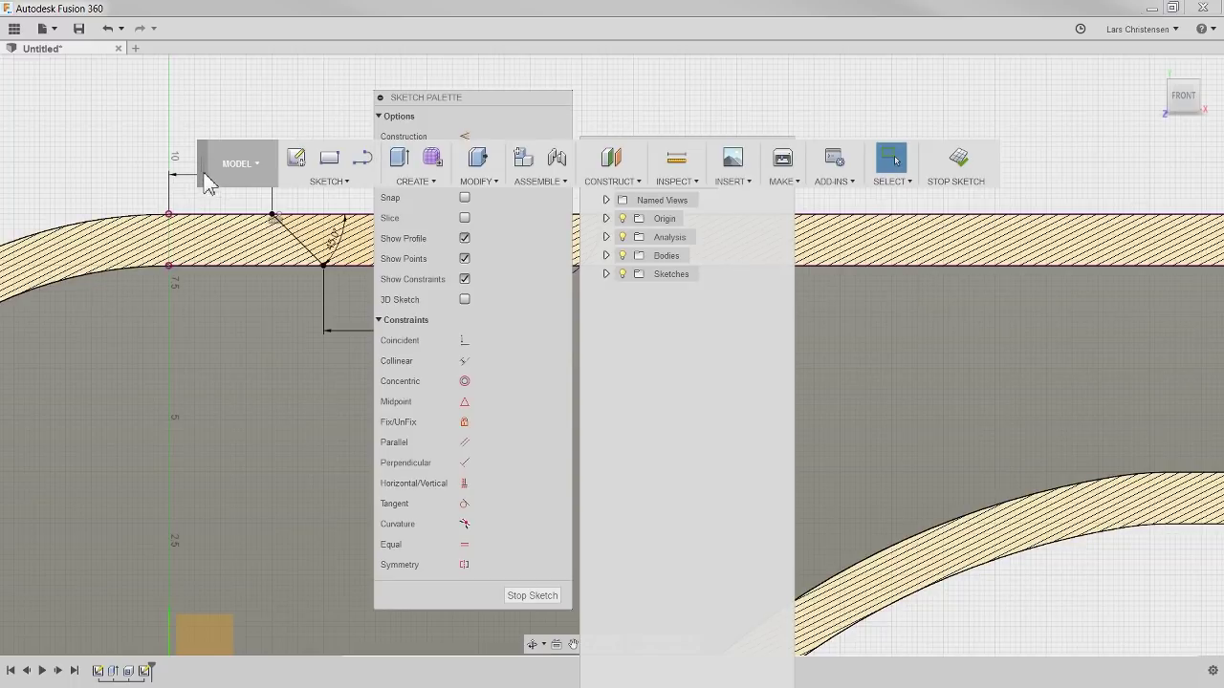
pyautogui.moveTo(201, 167)
pyautogui.mouseDown()
pyautogui.moveTo(192, 155)
pyautogui.moveTo(111, 223)
pyautogui.moveTo(322, 187)
pyautogui.moveTo(150, 261)
pyautogui.moveTo(384, 239)
pyautogui.moveTo(175, 164)
pyautogui.moveTo(186, 326)
pyautogui.moveTo(224, 161)
pyautogui.moveTo(117, 258)
pyautogui.moveTo(344, 234)
pyautogui.moveTo(236, 169)
pyautogui.moveTo(147, 220)
pyautogui.moveTo(147, 245)
pyautogui.moveTo(170, 180)
pyautogui.moveTo(175, 60)
pyautogui.moveTo(165, 121)
pyautogui.moveTo(134, 170)
pyautogui.moveTo(154, 139)
pyautogui.moveTo(202, 135)
pyautogui.moveTo(188, 71)
pyautogui.mouseUp()
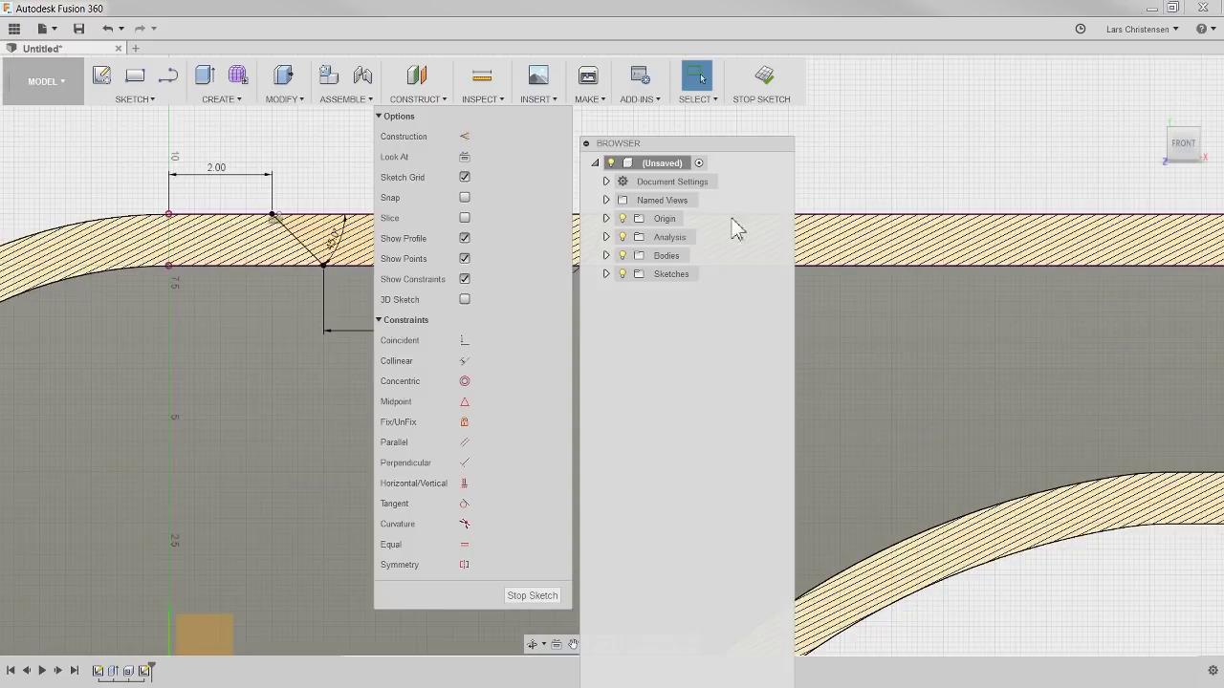
pyautogui.moveTo(647, 151); pyautogui.dragTo(737, 172)
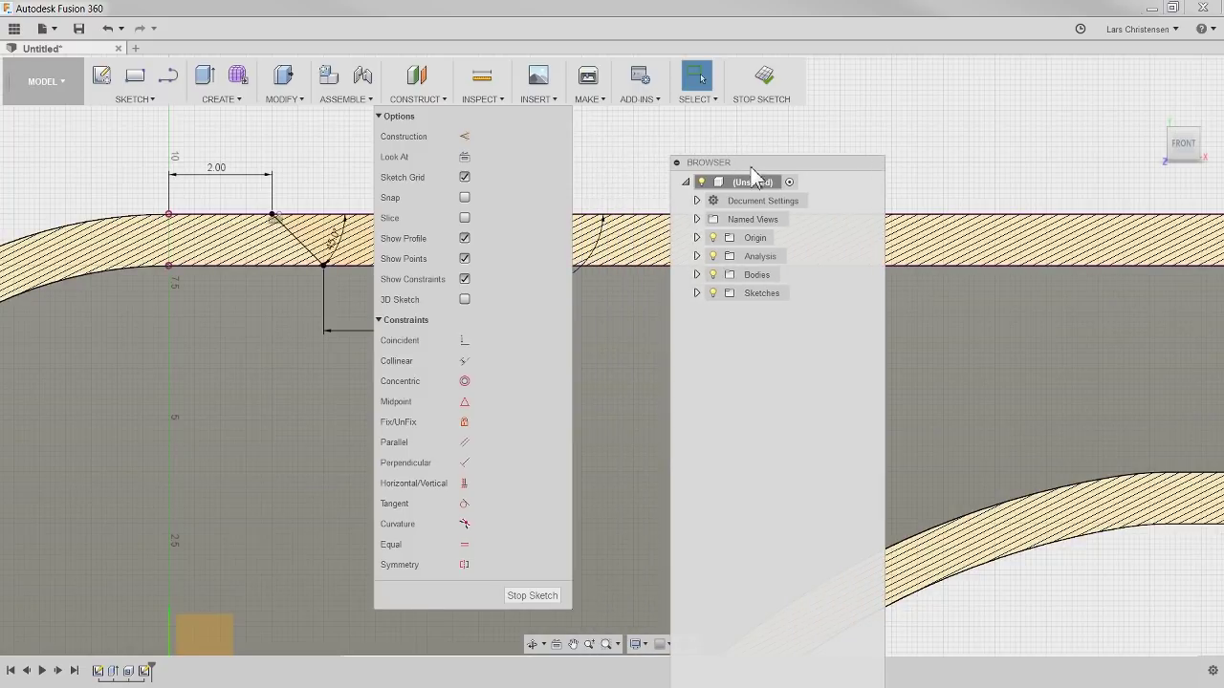
pyautogui.moveTo(765, 135); pyautogui.dragTo(6, 174)
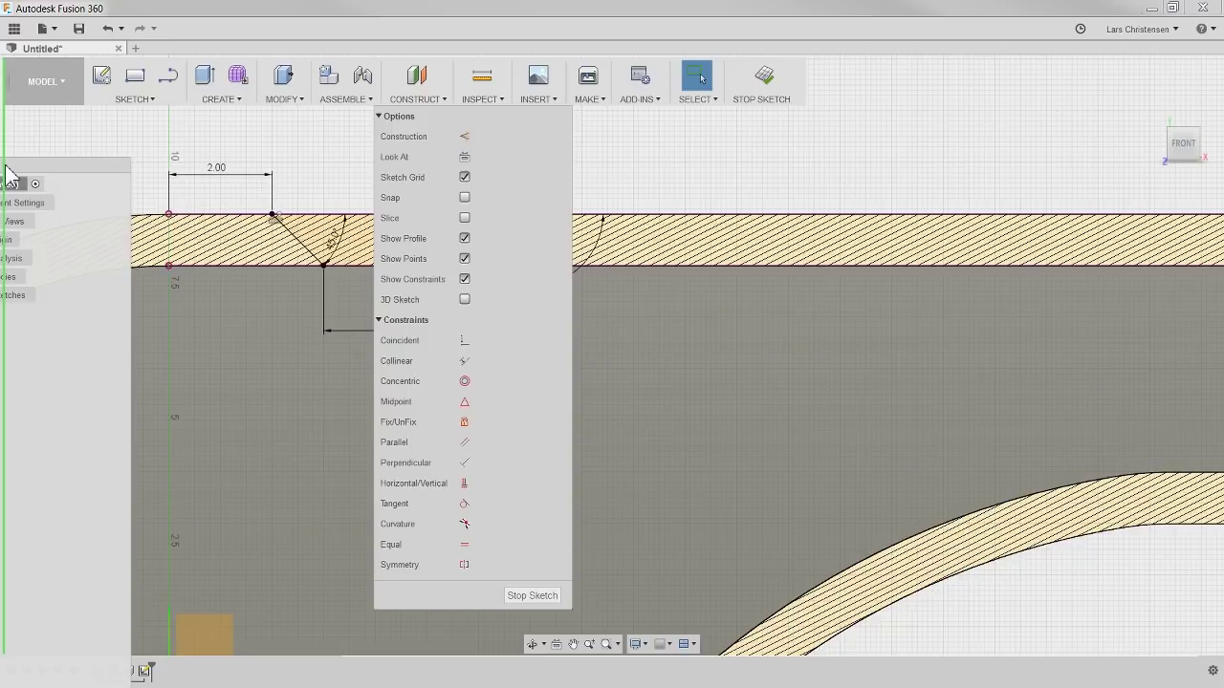
pyautogui.moveTo(7, 174); pyautogui.dragTo(8, 176)
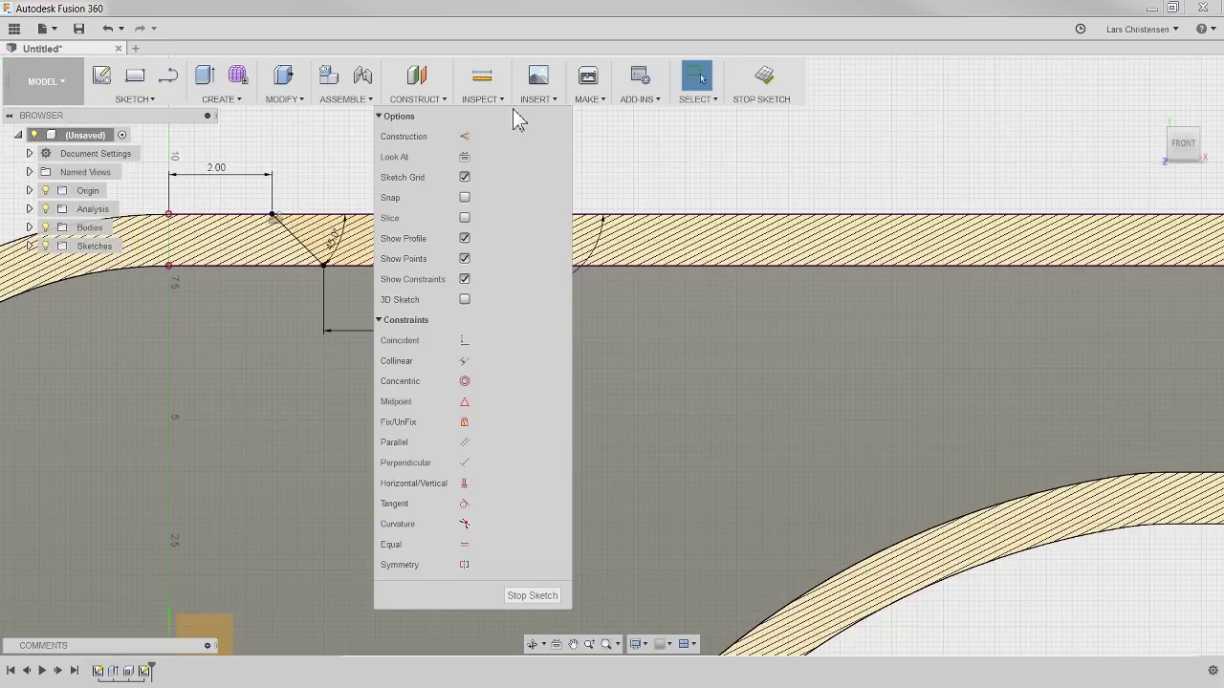
# - Dock the Sketch Palette back in its original place and expand its Options section
pyautogui.click(513, 113)
pyautogui.moveTo(506, 96)
pyautogui.mouseDown()
pyautogui.moveTo(518, 116)
pyautogui.moveTo(638, 162)
pyautogui.moveTo(881, 164)
pyautogui.moveTo(846, 186)
pyautogui.moveTo(755, 174)
pyautogui.mouseUp()
pyautogui.moveTo(672, 171)
pyautogui.mouseDown()
pyautogui.moveTo(716, 180)
pyautogui.moveTo(719, 233)
pyautogui.moveTo(751, 174)
pyautogui.moveTo(704, 190)
pyautogui.moveTo(1215, 204)
pyautogui.mouseUp()
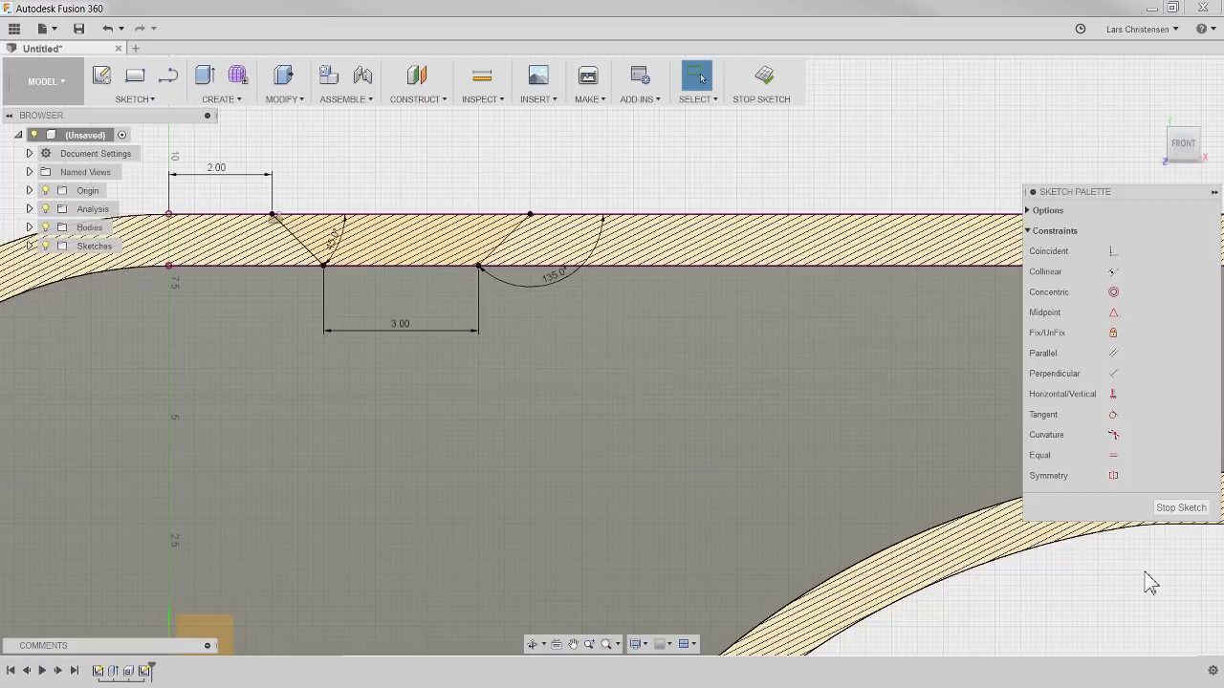
pyautogui.click(1031, 212)
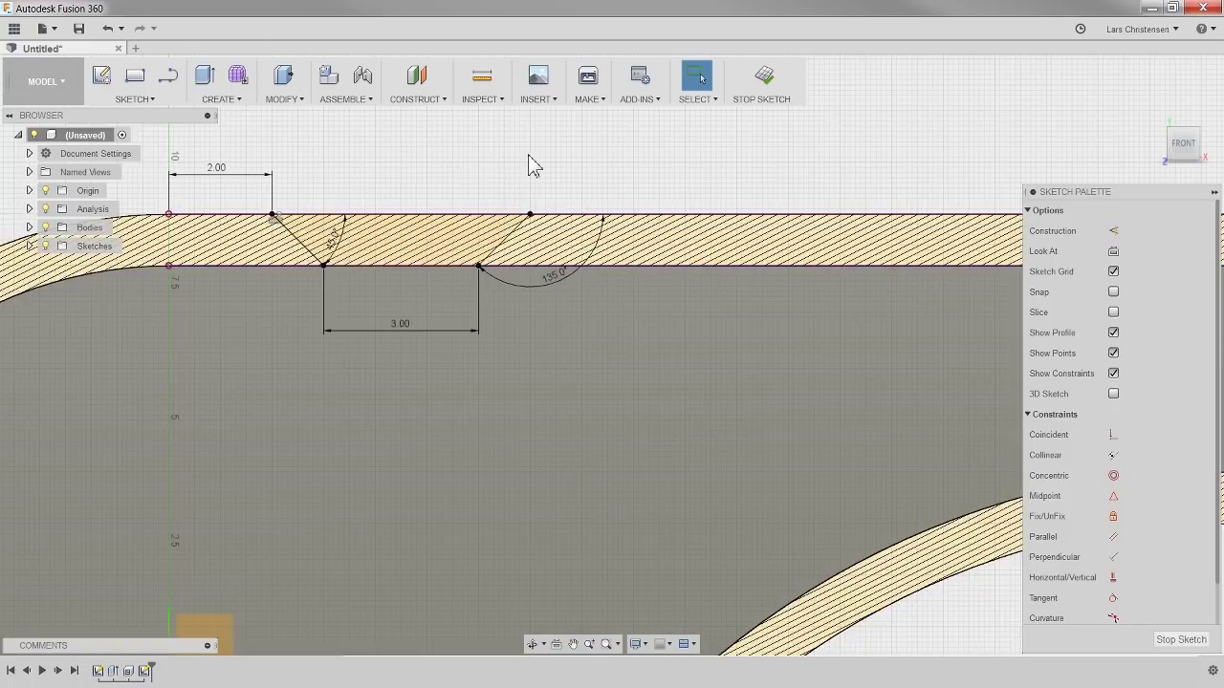
# - Press Pull the trapezoidal profile between the angled lines into the upper wall as a -4.50 mm cut
pyautogui.press('q')
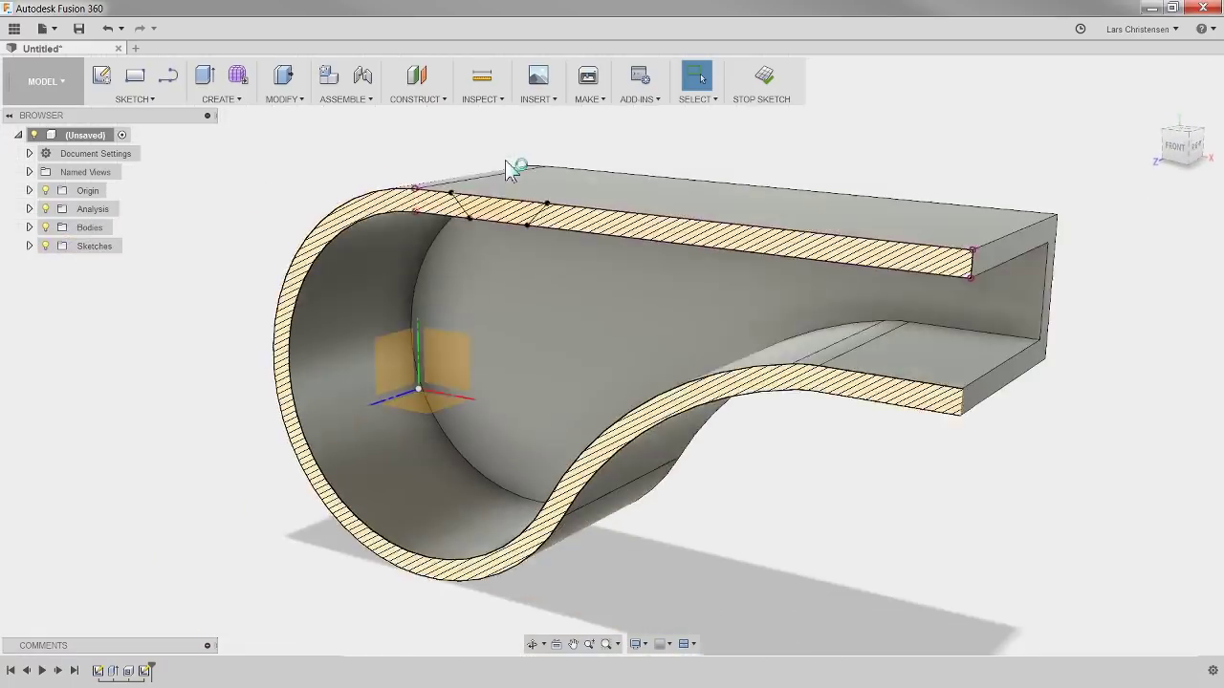
pyautogui.scroll(2, 752, 143)
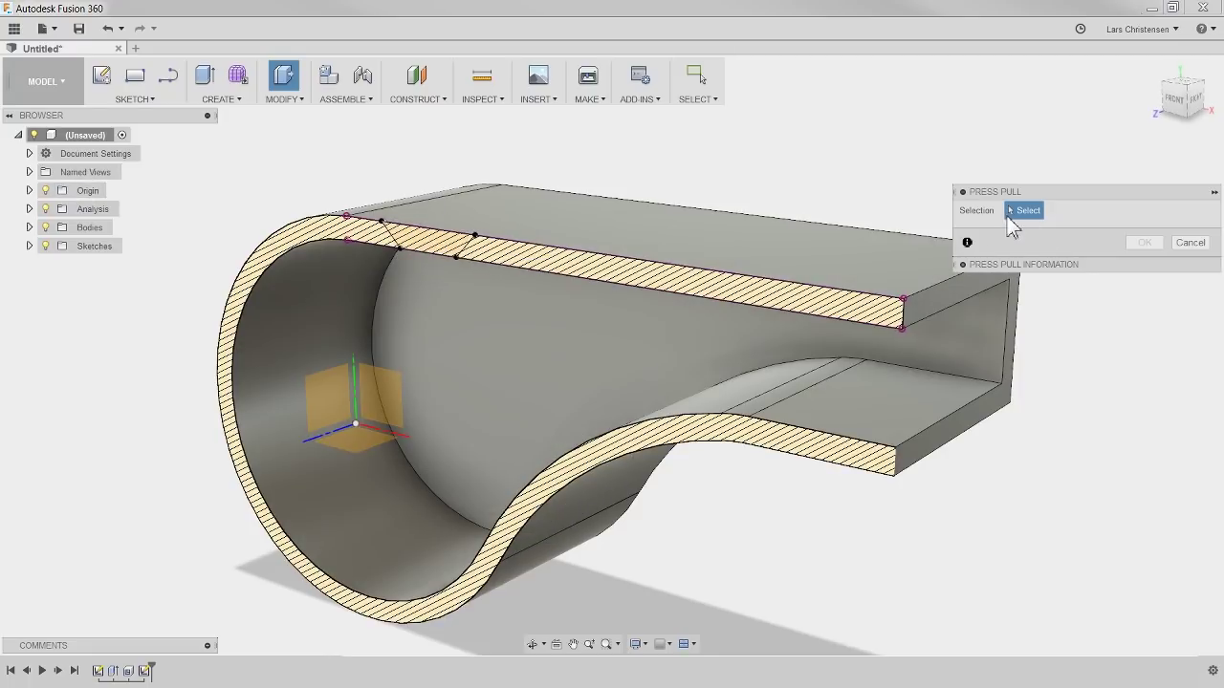
pyautogui.click(437, 247)
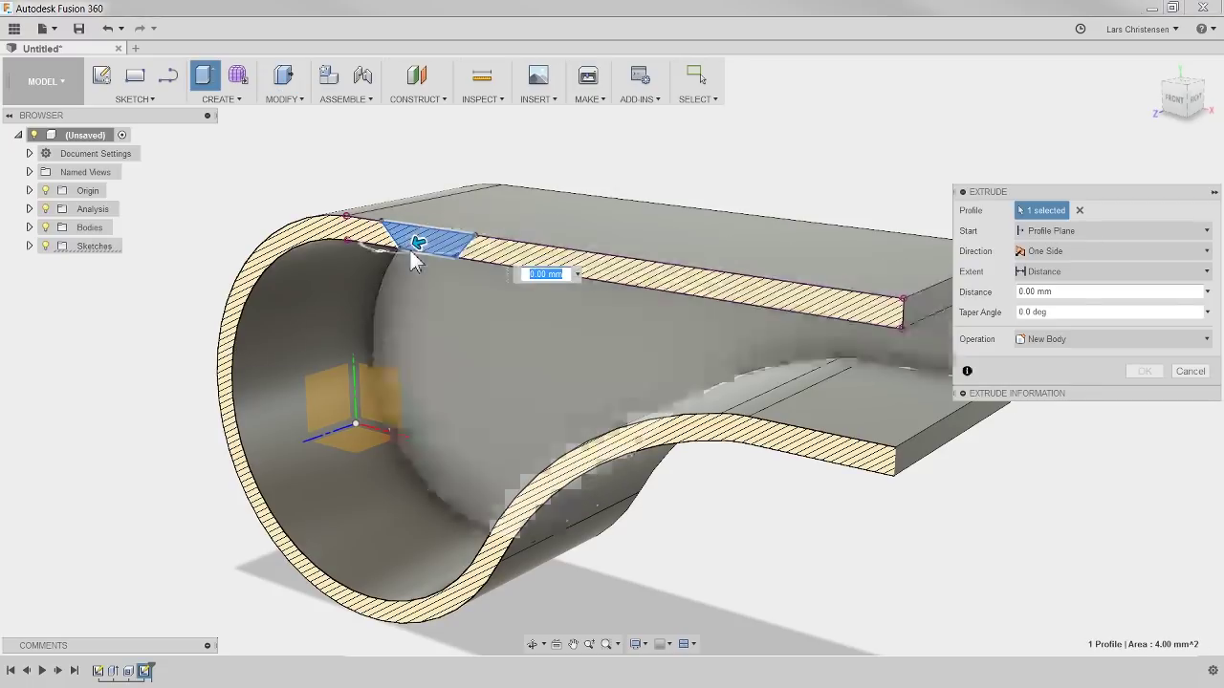
pyautogui.moveTo(415, 240); pyautogui.dragTo(490, 225)
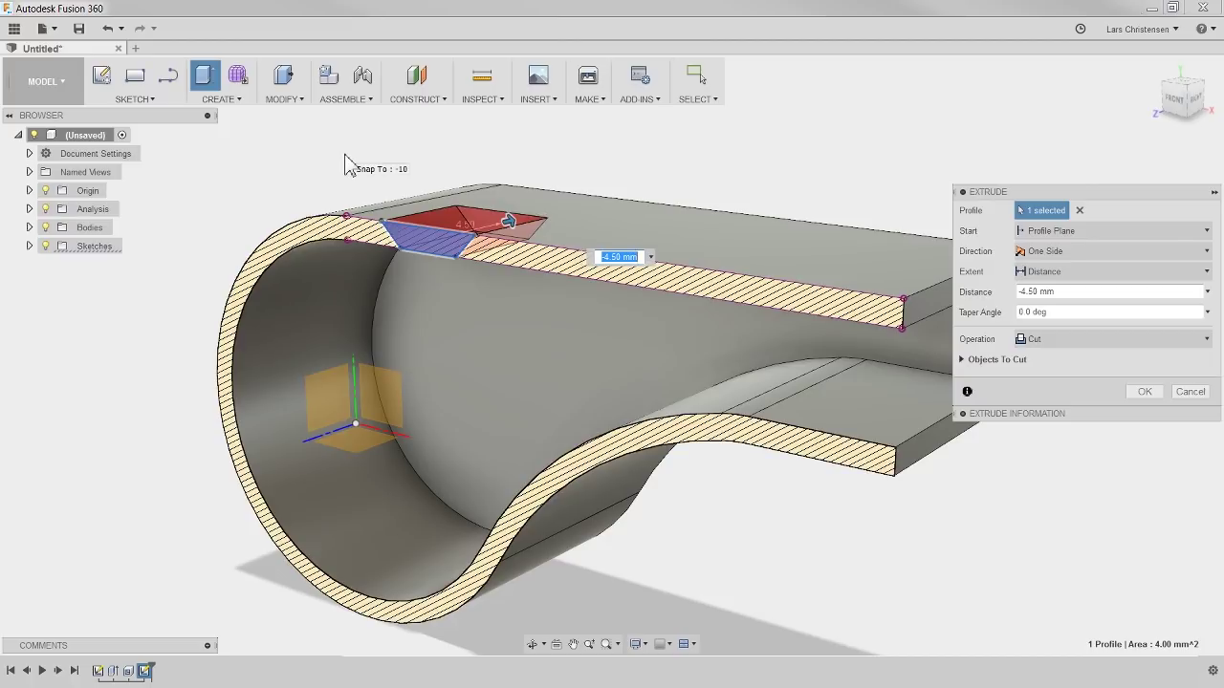
pyautogui.keyDown('shift'); pyautogui.moveTo(355, 156); pyautogui.dragTo(361, 196, button='middle'); pyautogui.keyUp('shift')
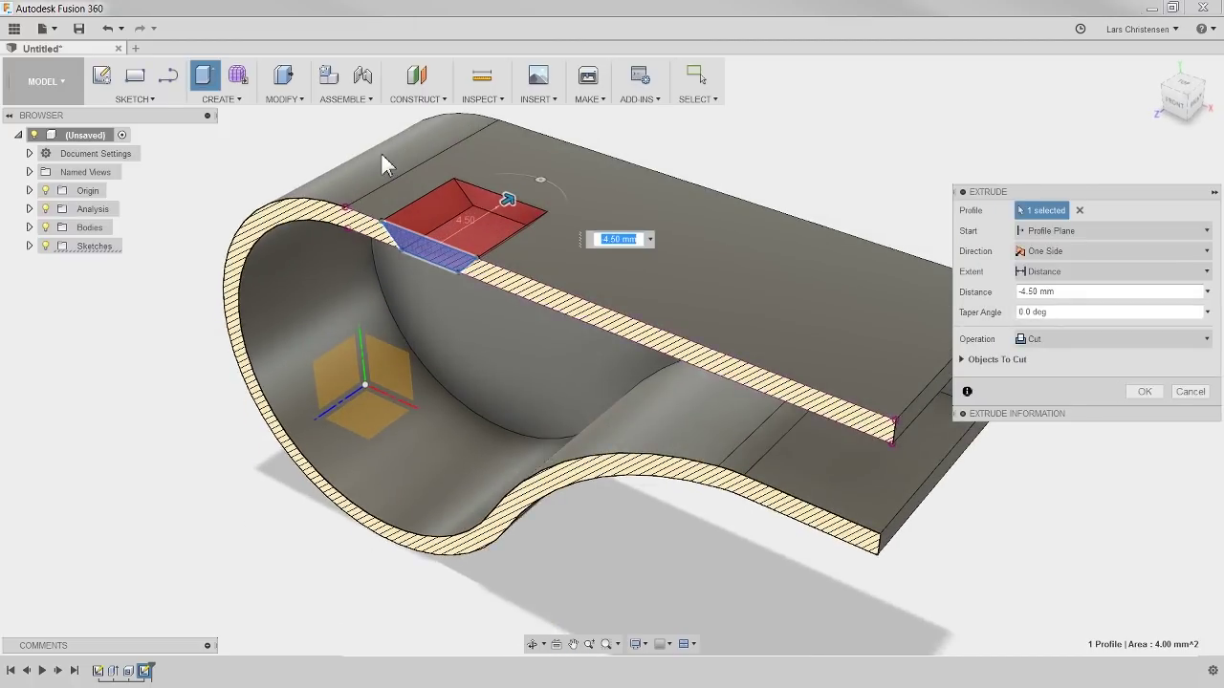
pyautogui.scroll(3, 381, 151)
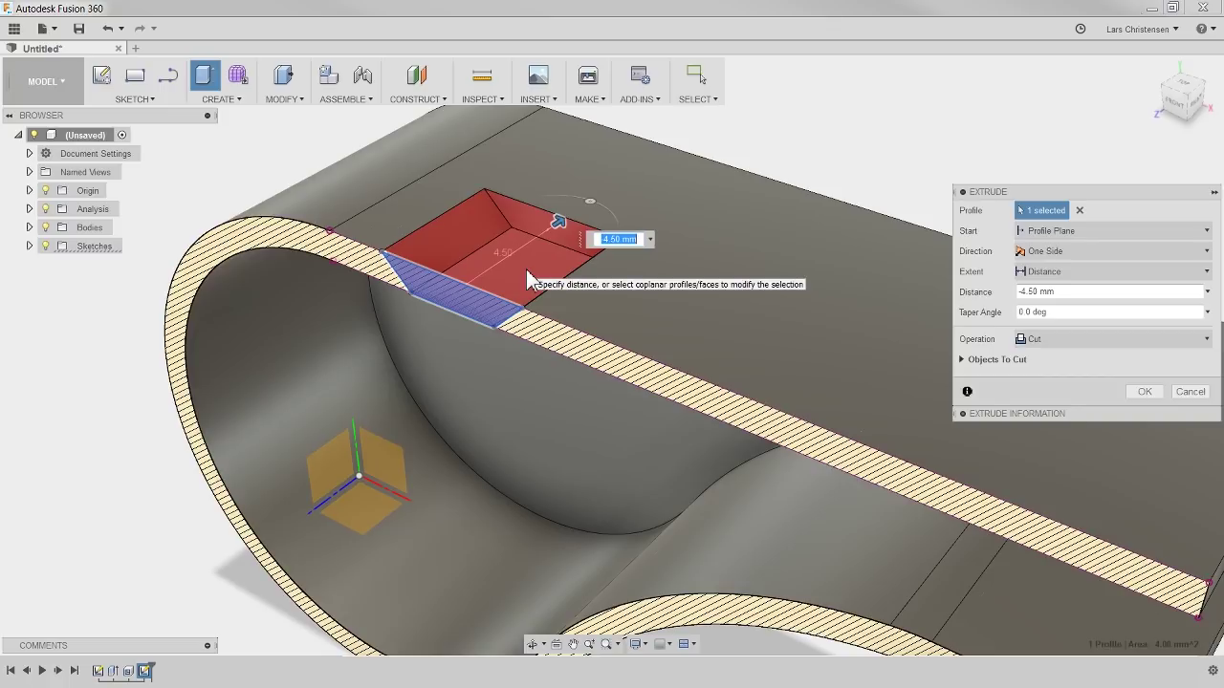
# - Try a cut distance of -6.50 mm while relocating the Extrude dialog, and return both the dialog and the -4.50 mm distance
pyautogui.moveTo(1107, 197); pyautogui.dragTo(0, 199)
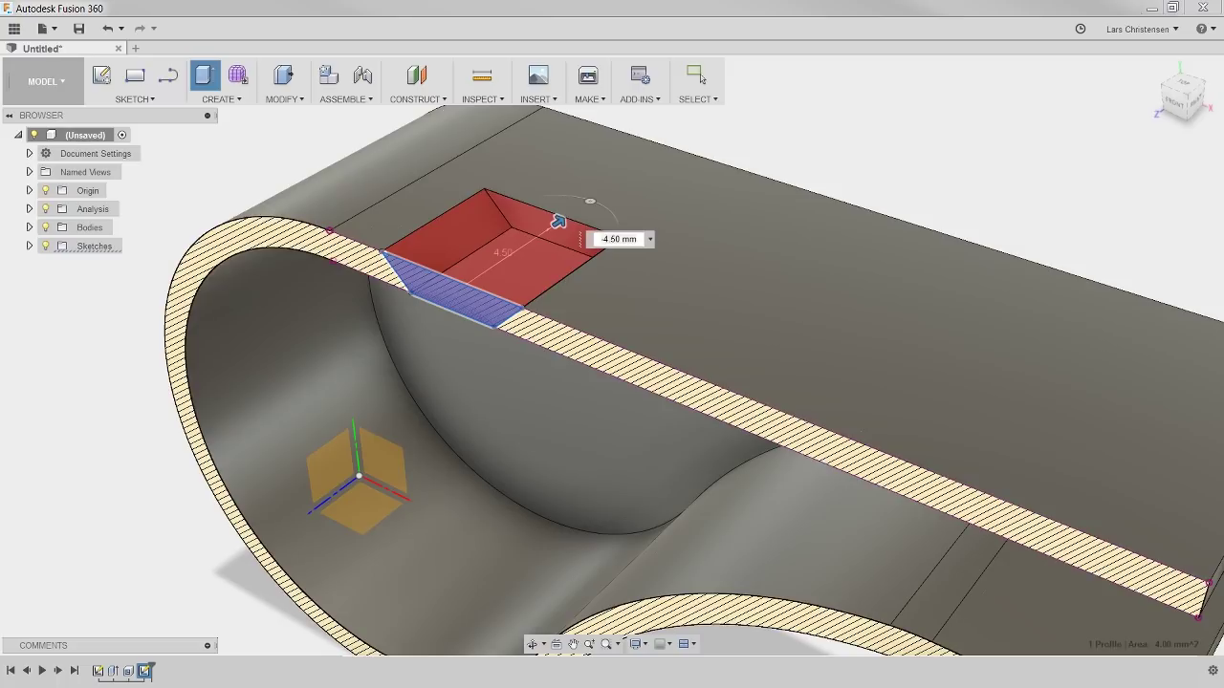
pyautogui.moveTo(556, 219); pyautogui.dragTo(593, 193)
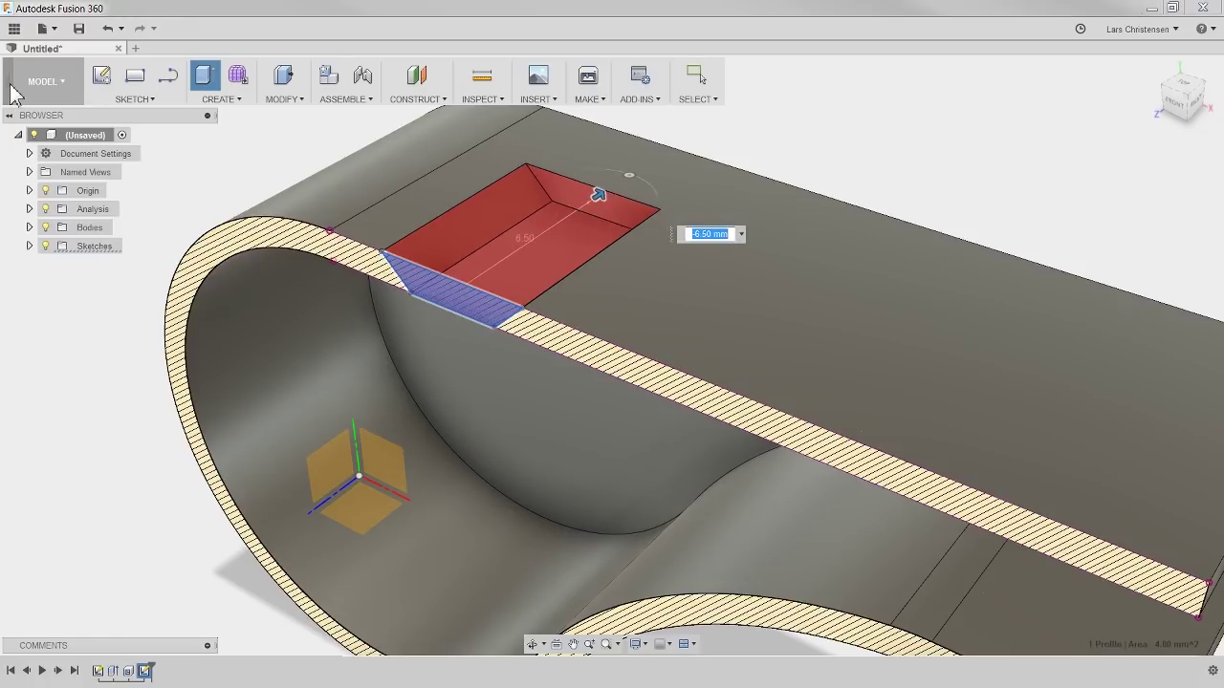
pyautogui.moveTo(84, 200); pyautogui.dragTo(1220, 239)
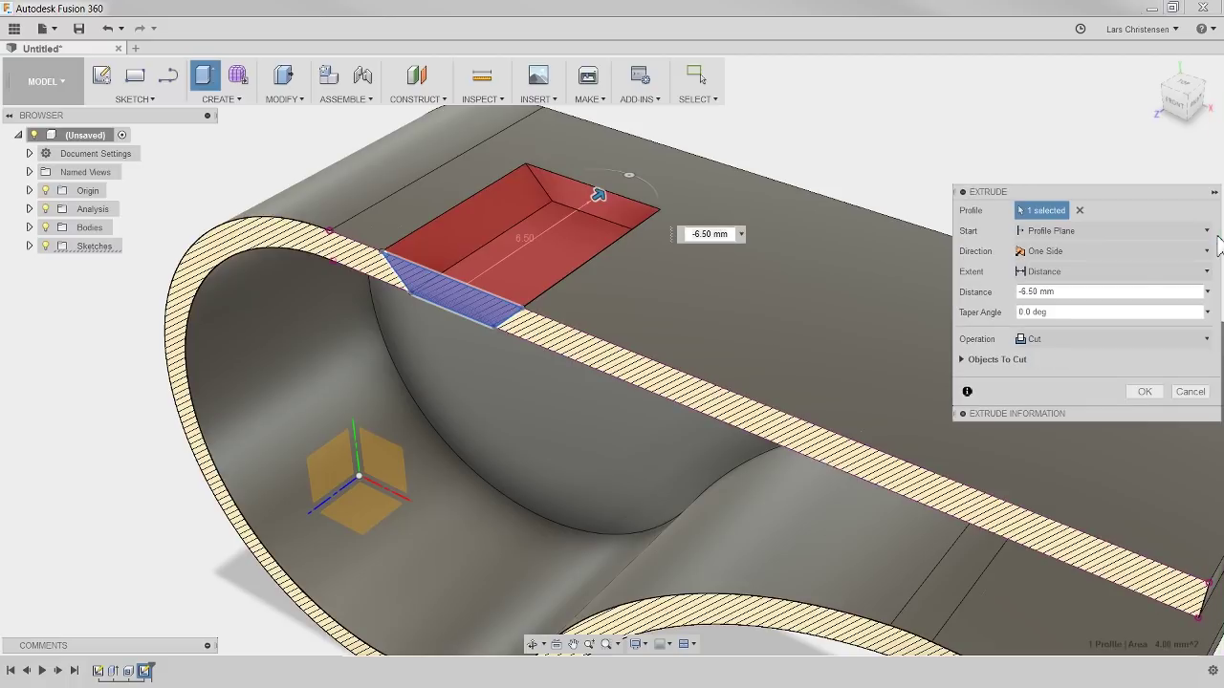
pyautogui.moveTo(598, 195); pyautogui.dragTo(557, 222)
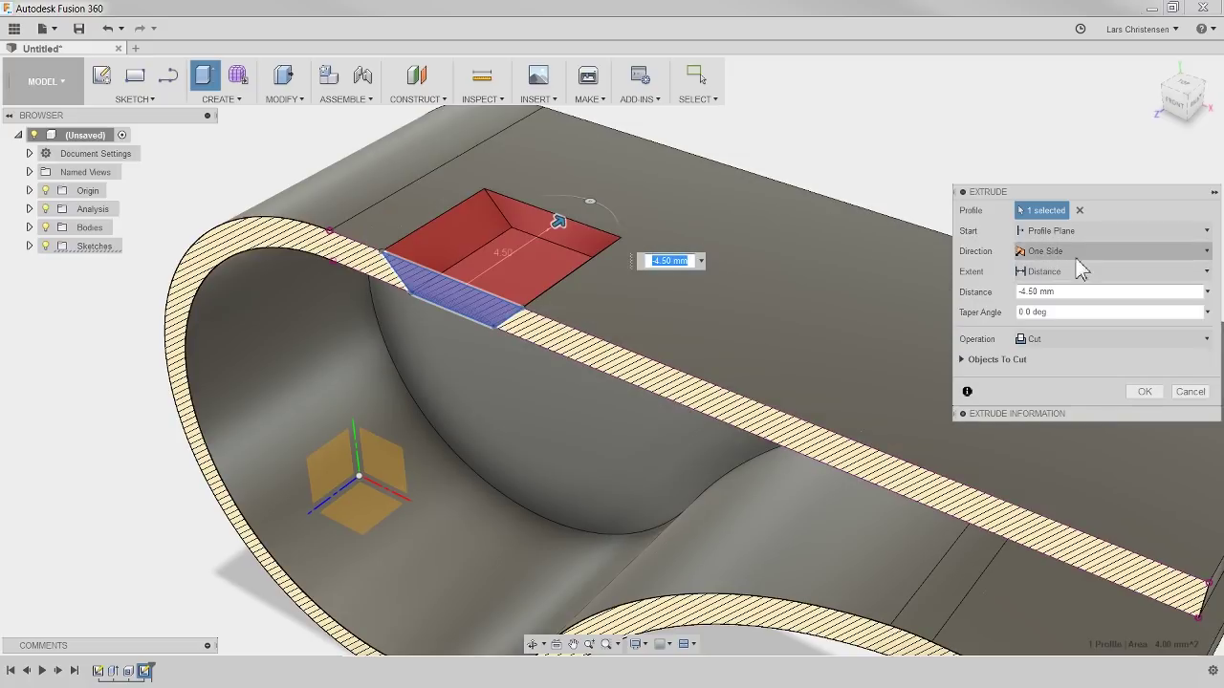
# - Make the air opening's cut symmetric, measured as whole length, with a distance of -15 mm
pyautogui.click(1068, 251)
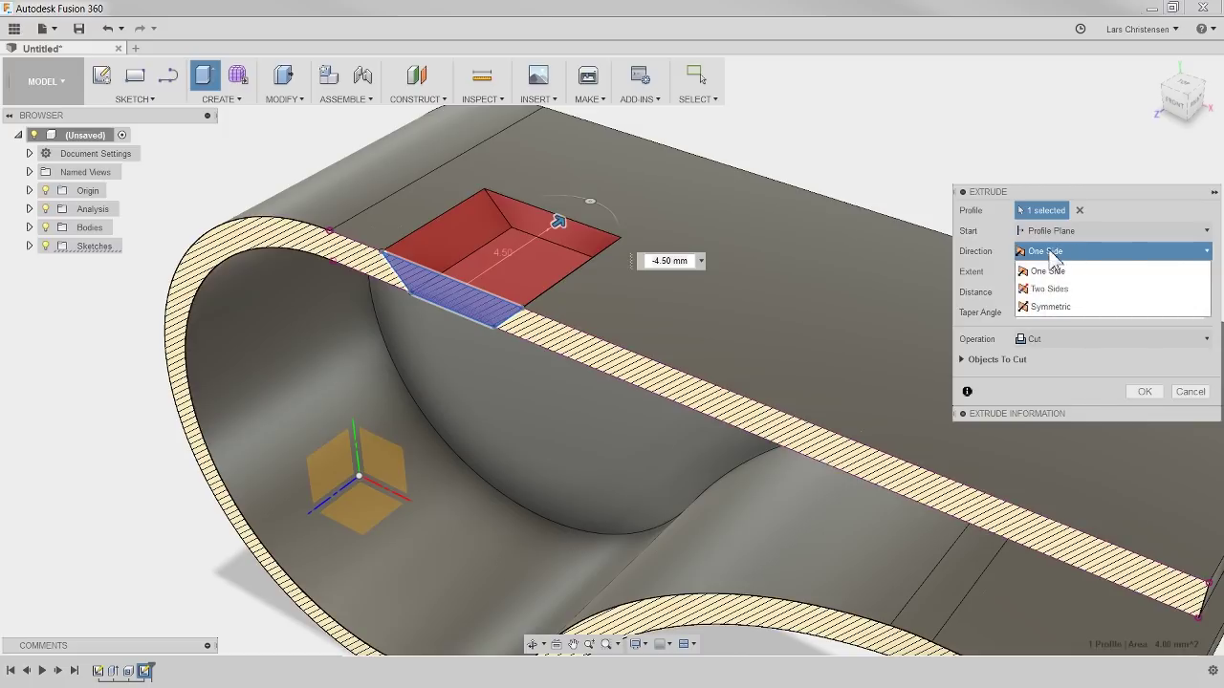
pyautogui.click(1057, 306)
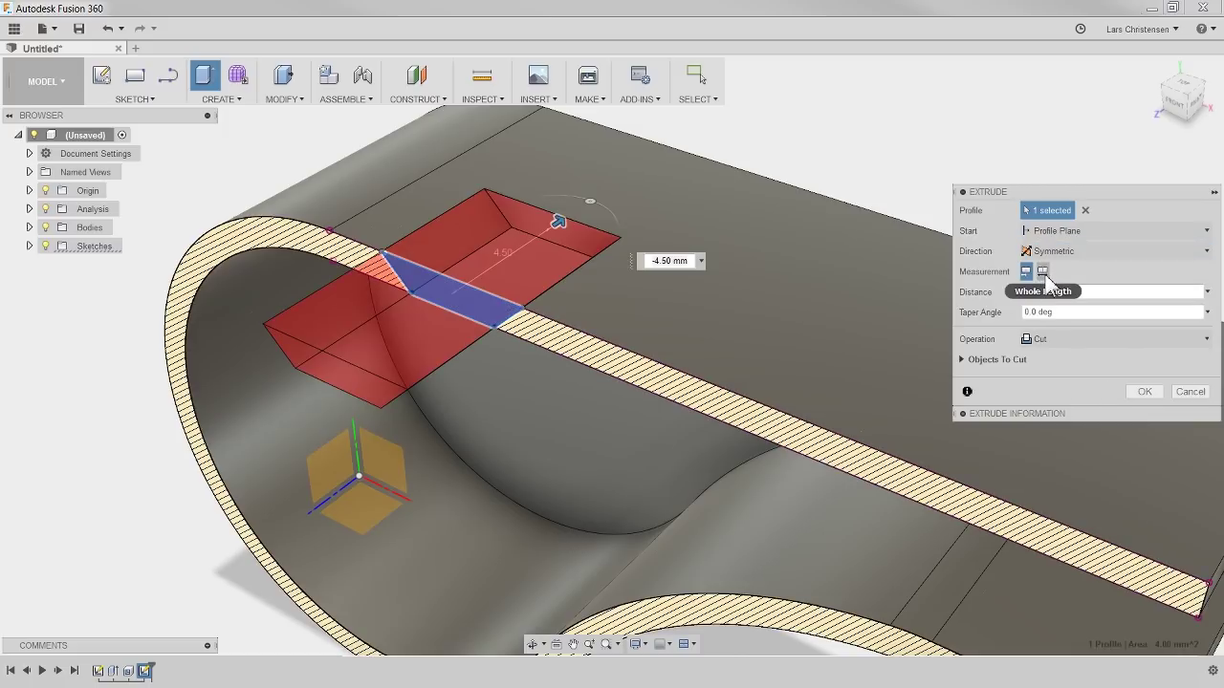
pyautogui.click(1043, 272)
pyautogui.click(1060, 293)
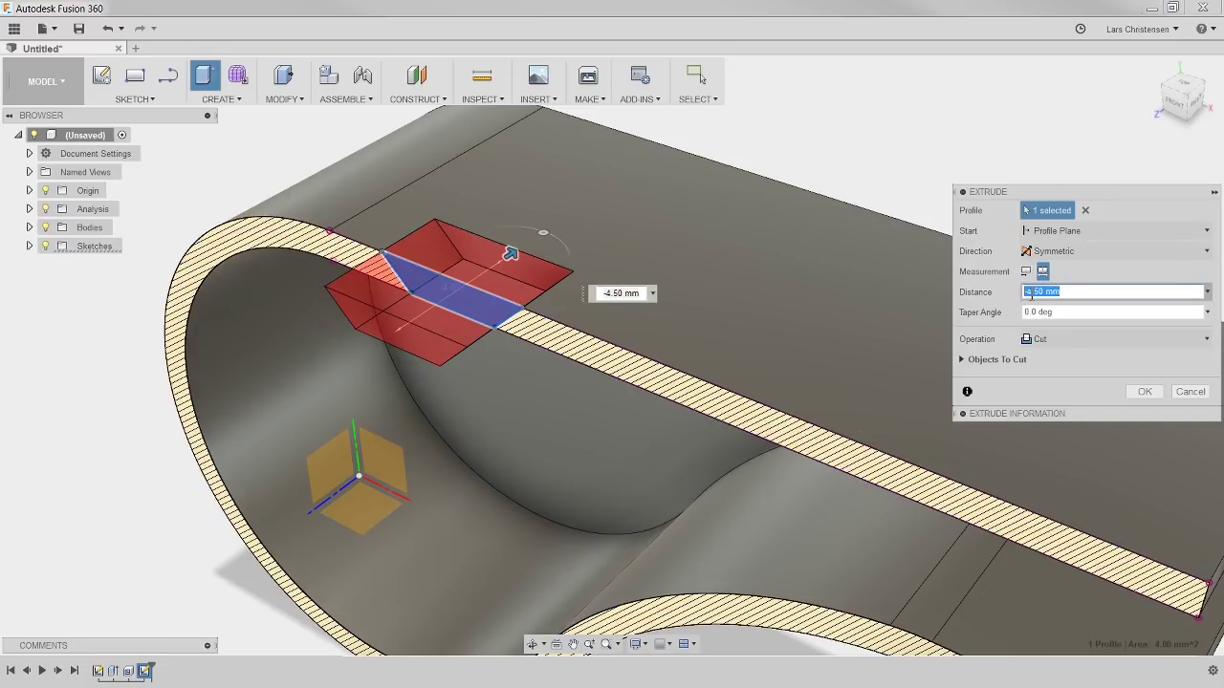
pyautogui.write('-15')
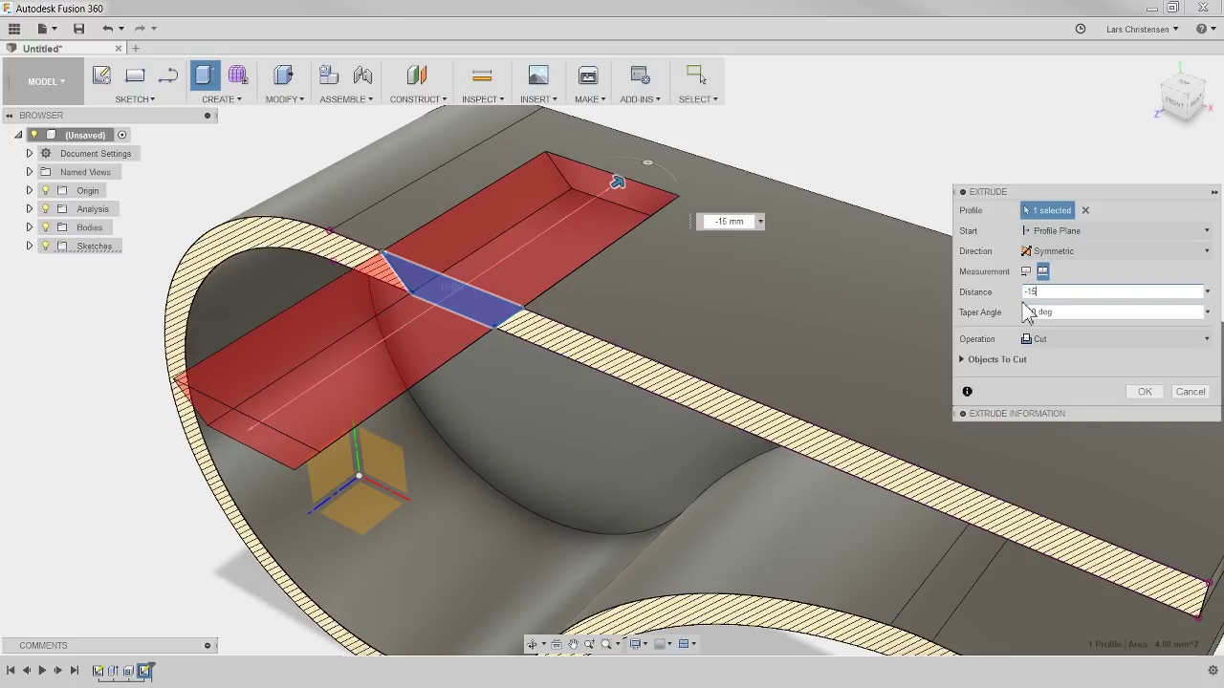
pyautogui.press('Return')
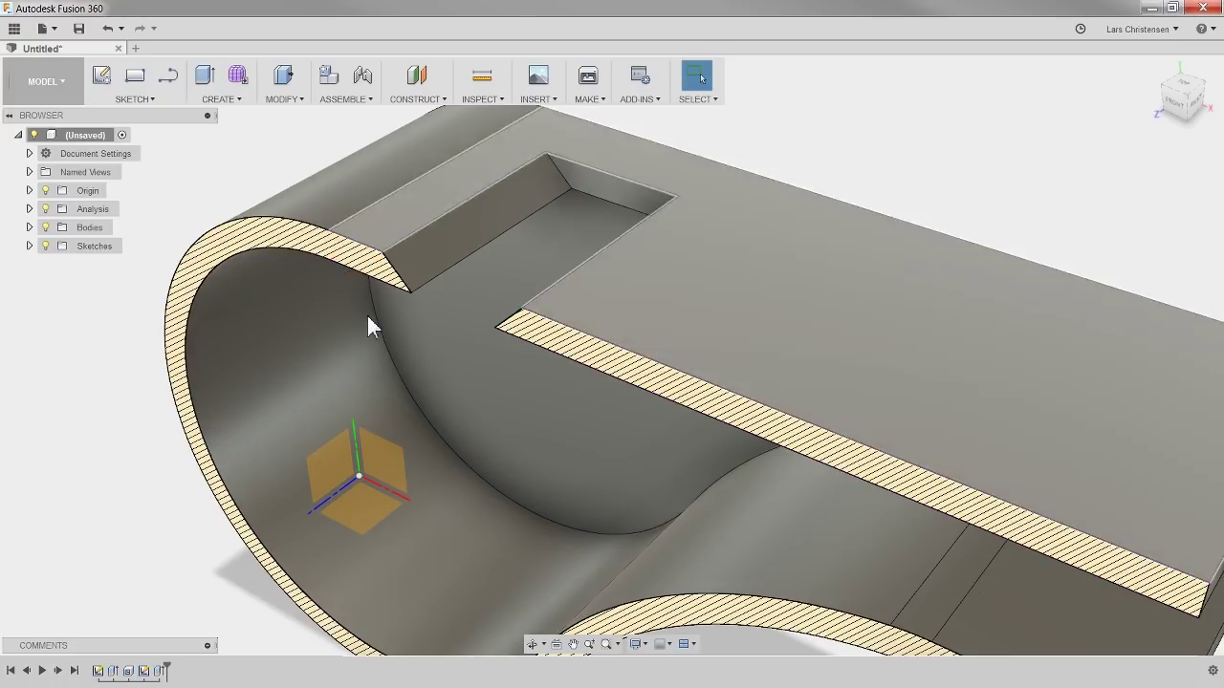
# - Turn off the section analysis and inspect the complete whistle body and its air opening from several sides
pyautogui.scroll(-5, 555, 308)
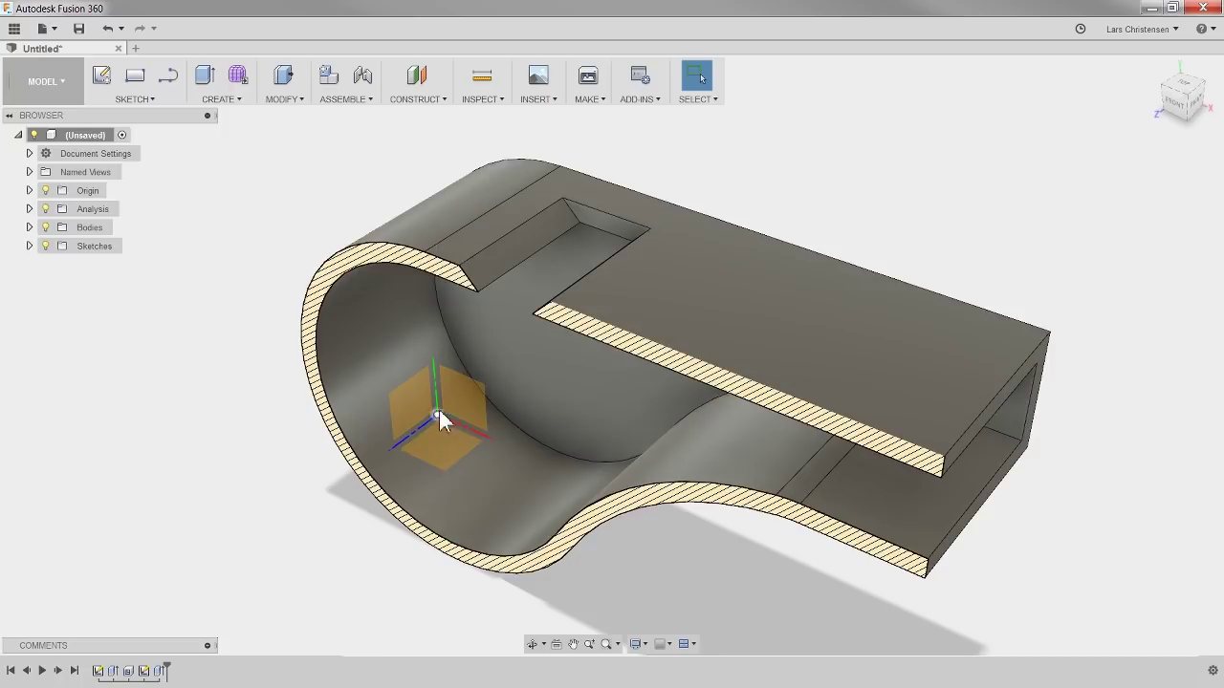
pyautogui.click(45, 209)
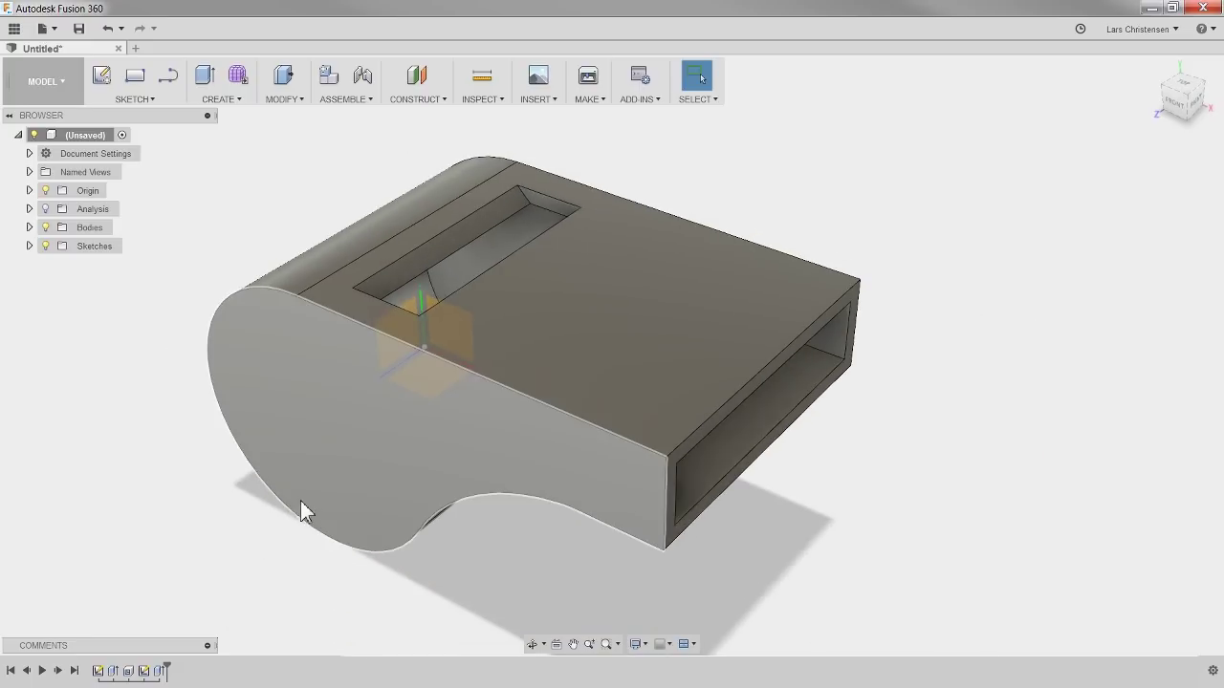
pyautogui.keyDown('shift'); pyautogui.moveTo(210, 468); pyautogui.dragTo(172, 440, button='middle'); pyautogui.keyUp('shift')
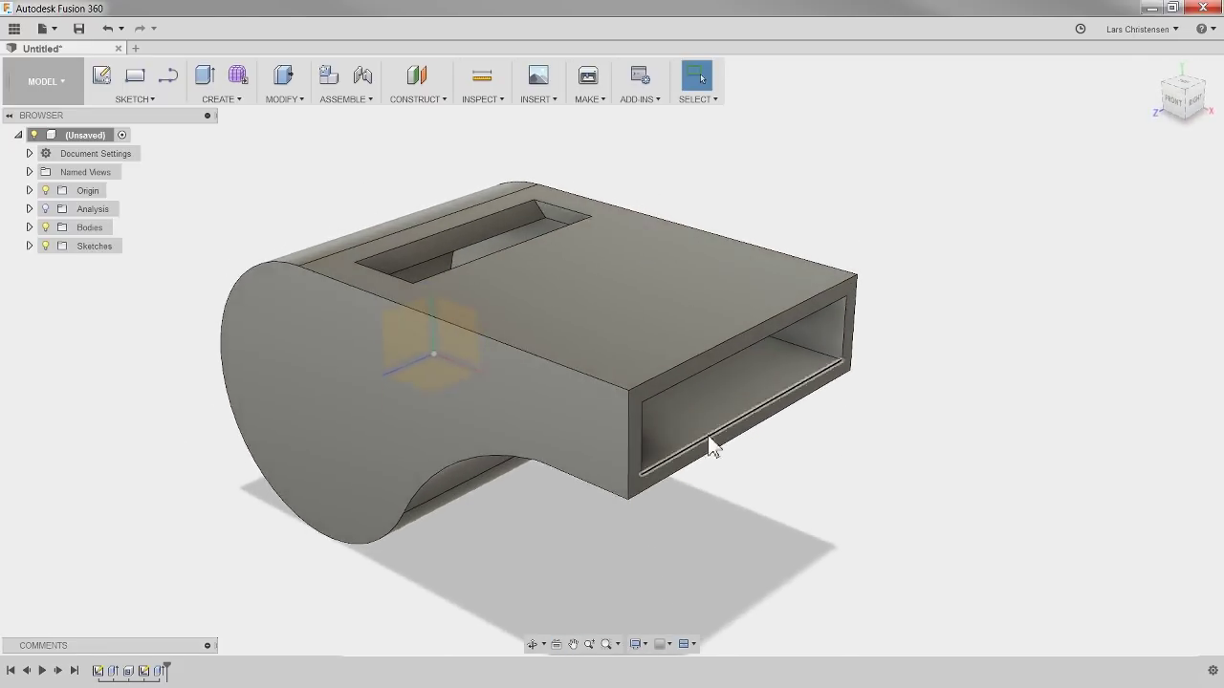
pyautogui.scroll(-3, 970, 517)
pyautogui.scroll(3, 768, 563)
pyautogui.scroll(-3, 104, 410)
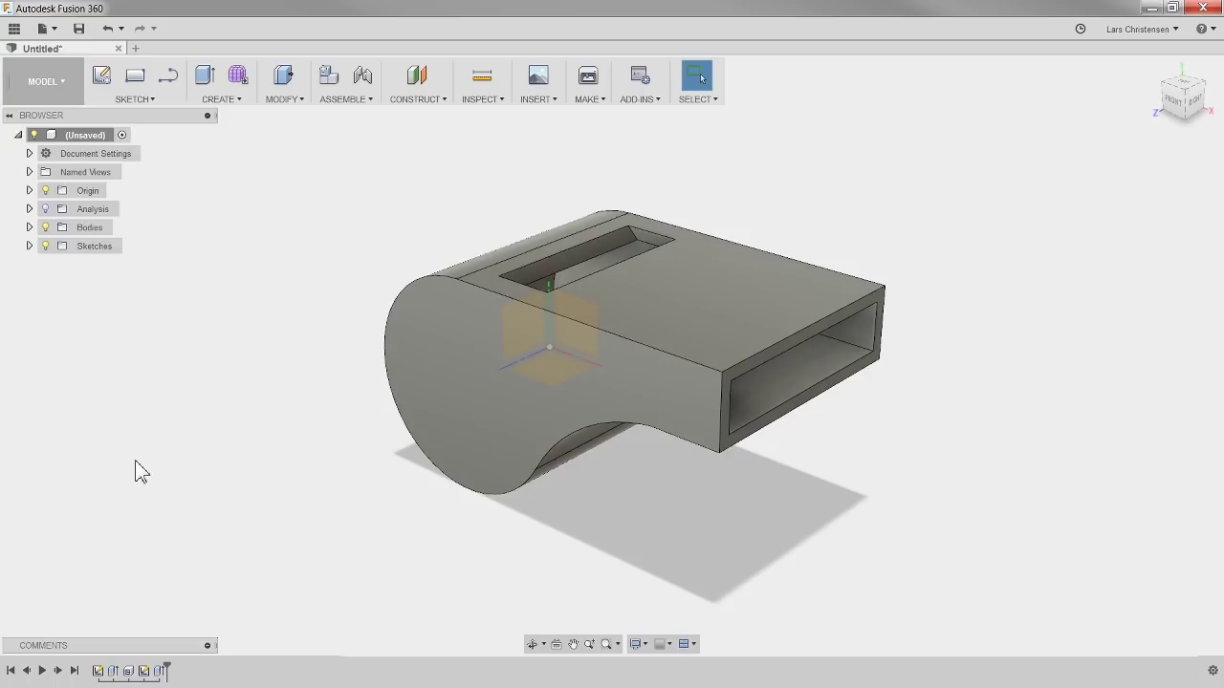
pyautogui.scroll(2, 574, 431)
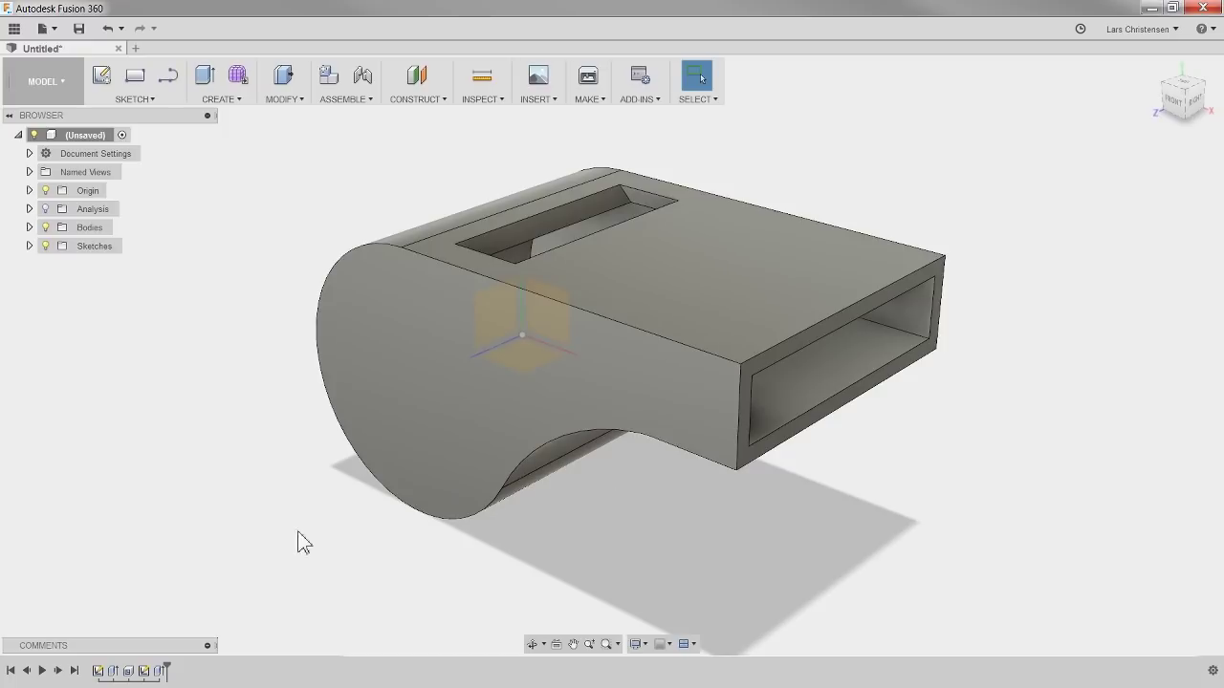
pyautogui.moveTo(256, 526)
pyautogui.keyDown('shift'); pyautogui.mouseDown(button='middle')
pyautogui.moveTo(338, 506)
pyautogui.moveTo(249, 535)
pyautogui.mouseUp(button='middle'); pyautogui.keyUp('shift')
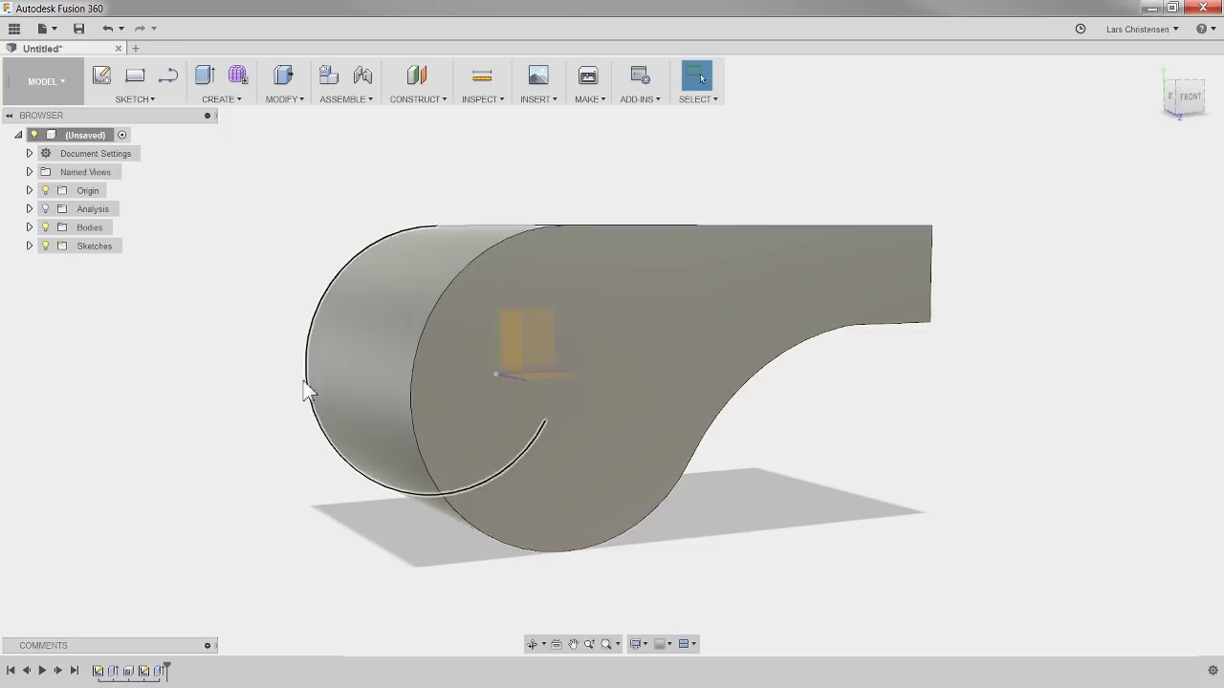
pyautogui.keyDown('shift'); pyautogui.moveTo(162, 351); pyautogui.dragTo(91, 378, button='middle'); pyautogui.keyUp('shift')
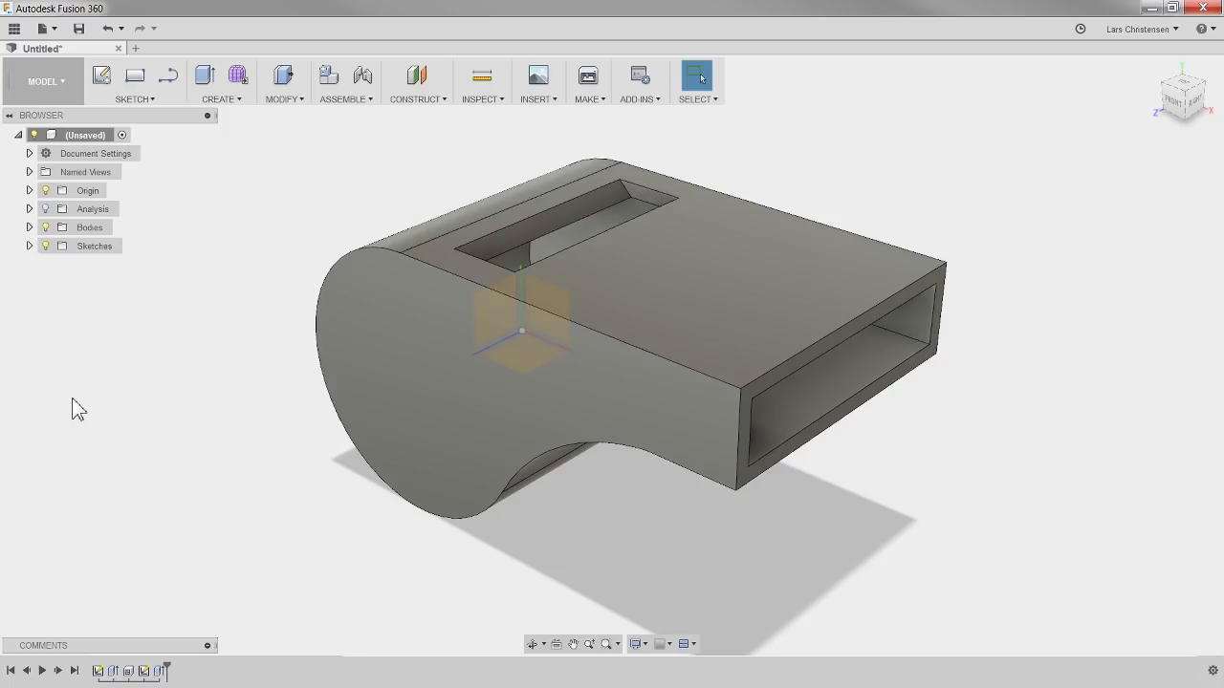
# - Edit the air opening's extrude cut, changing its direction to Two Sides and pulling Side 1 back to -5.50 mm
pyautogui.rightClick(160, 673)
pyautogui.click(200, 531)
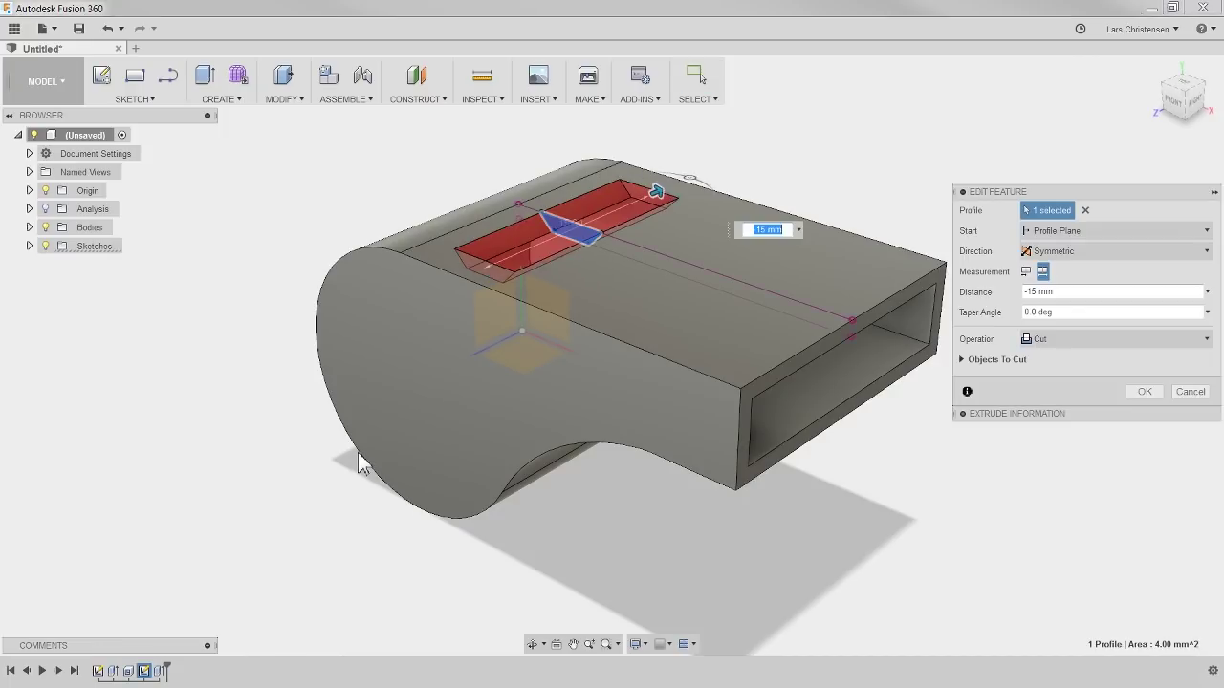
pyautogui.scroll(3, 769, 107)
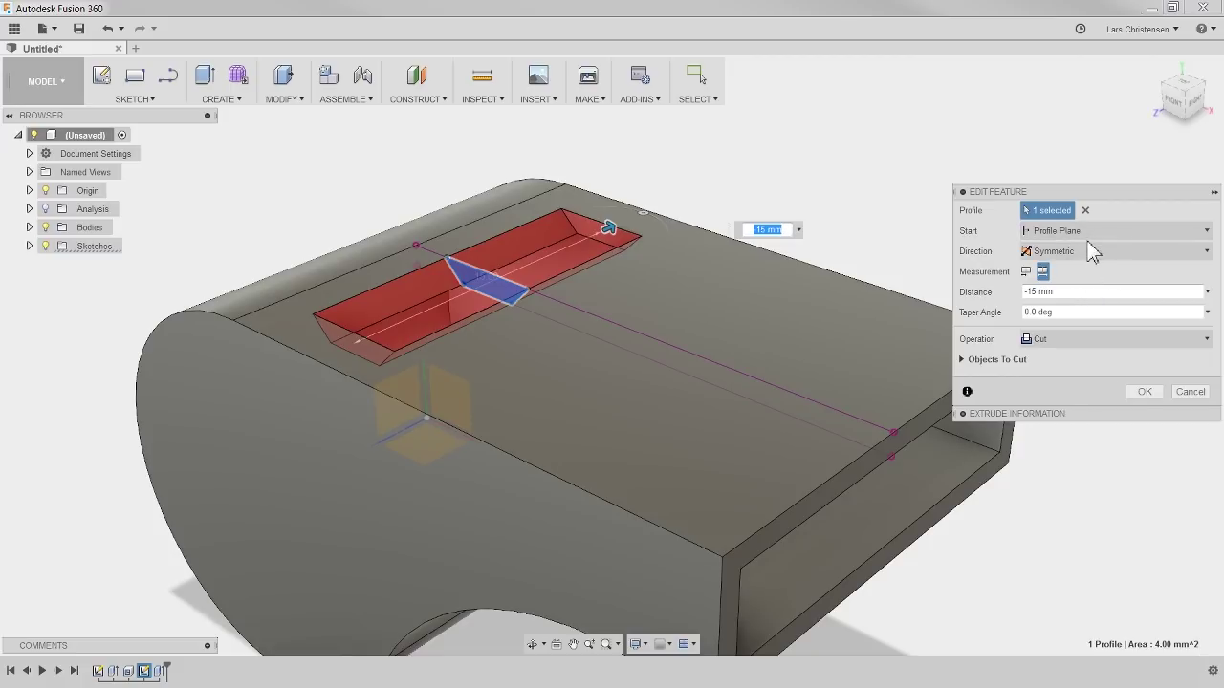
pyautogui.click(1084, 254)
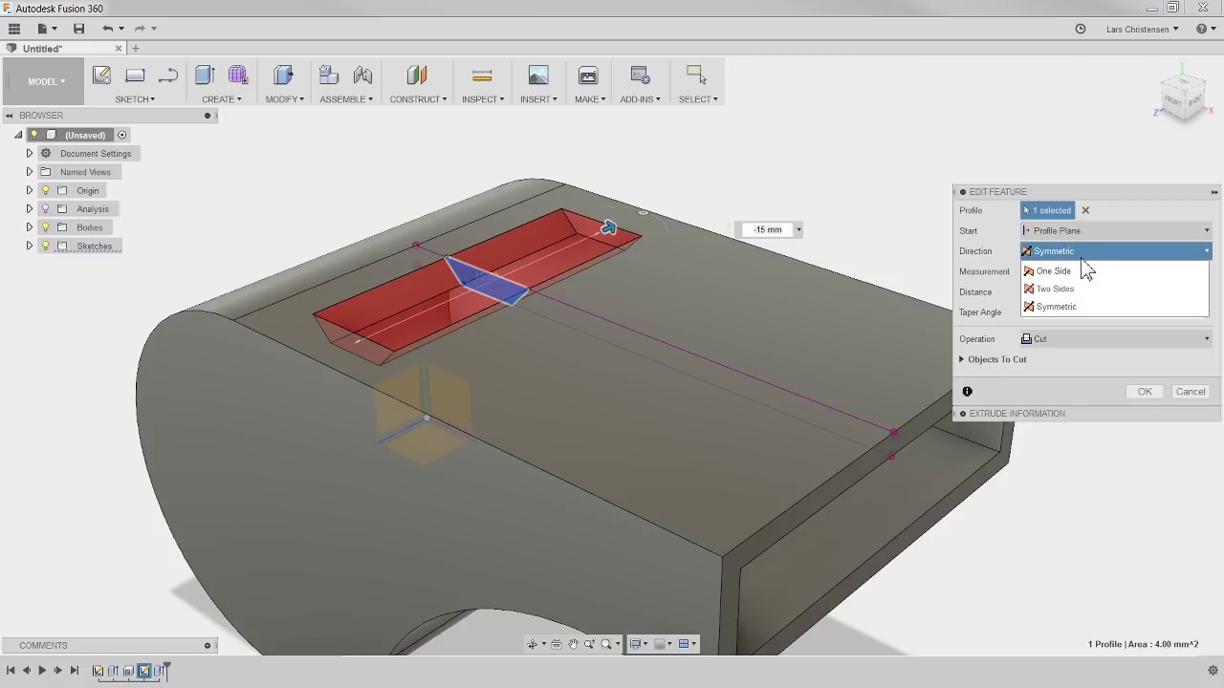
pyautogui.press('Escape')
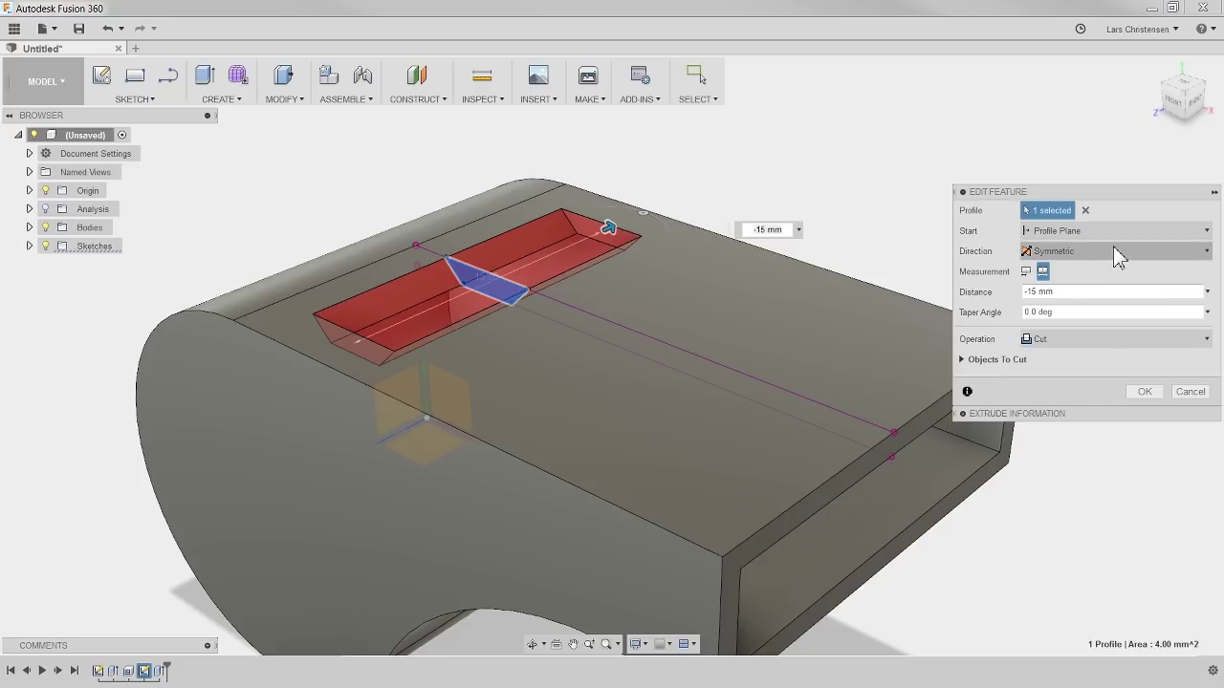
pyautogui.click(1114, 251)
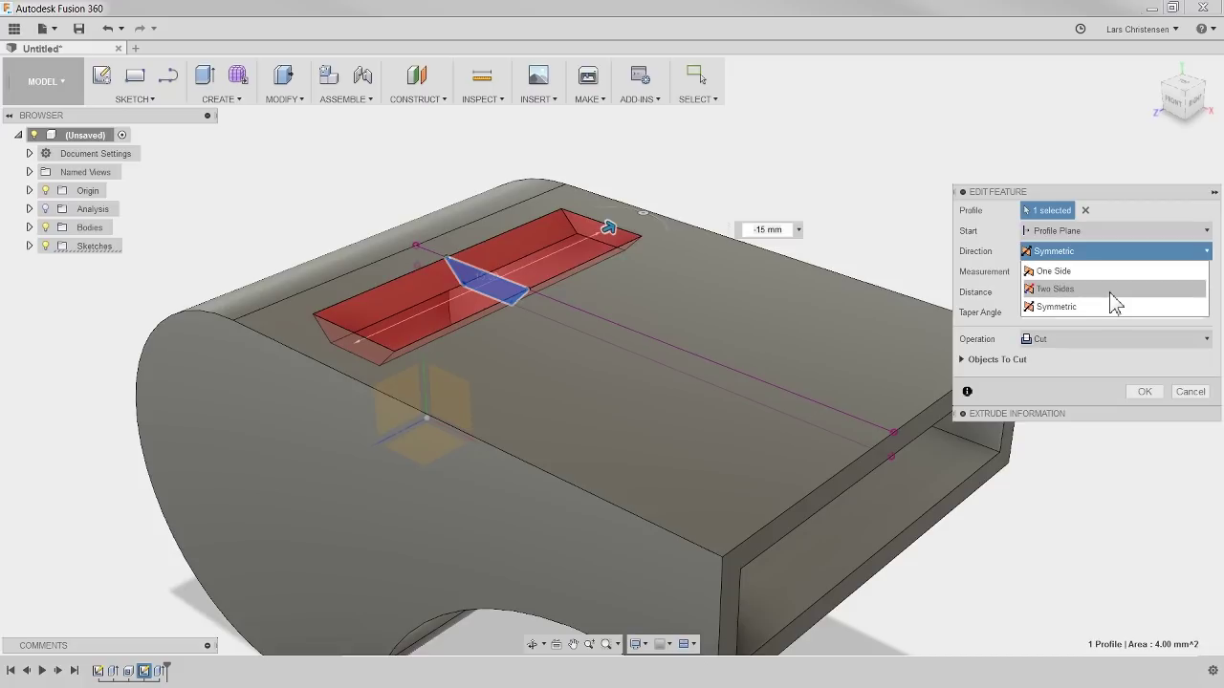
pyautogui.click(1114, 289)
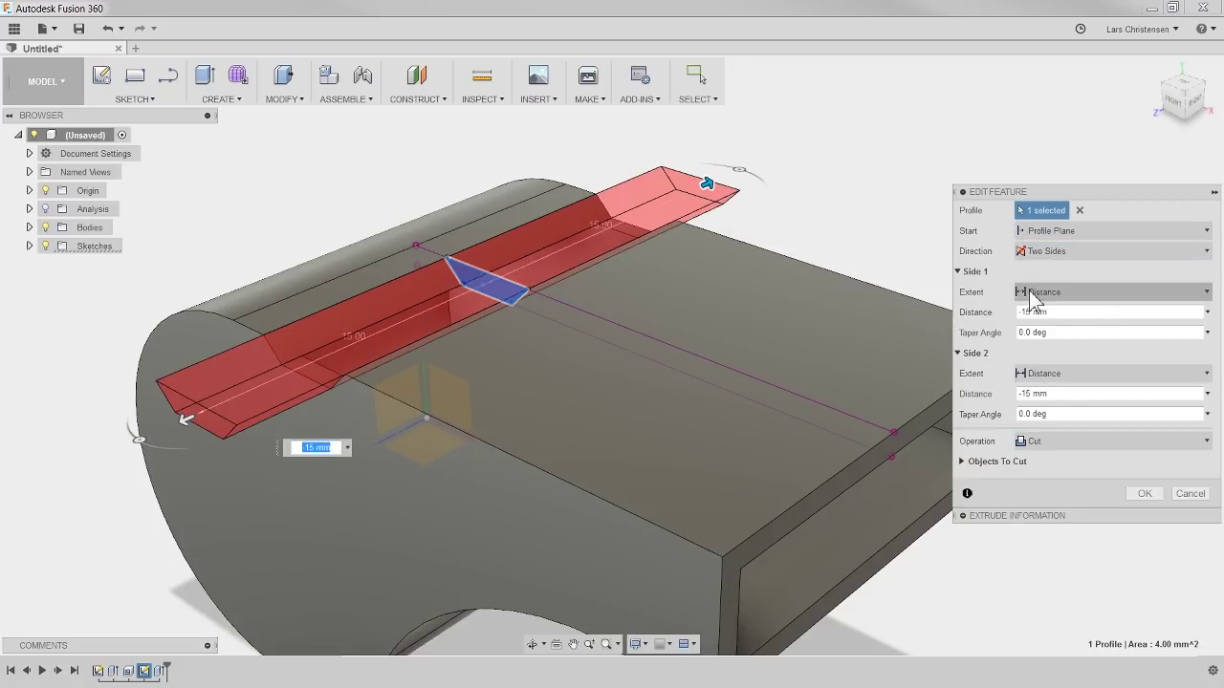
pyautogui.click(1126, 251)
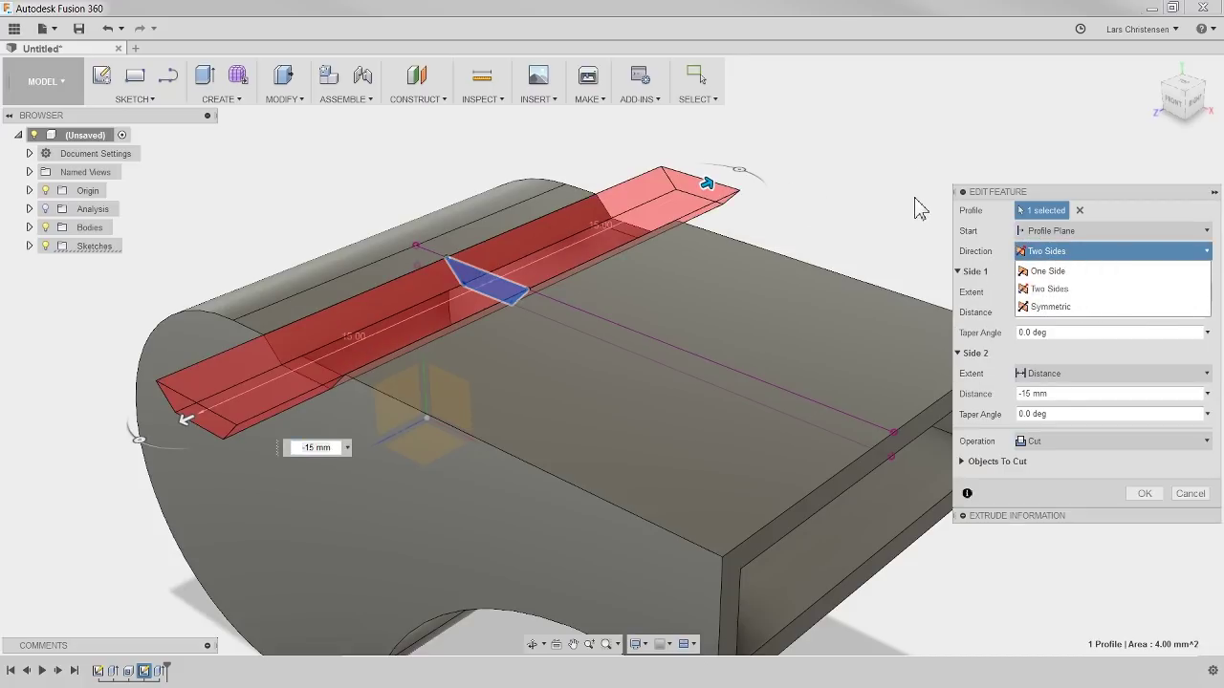
pyautogui.click(744, 182)
pyautogui.moveTo(710, 181); pyautogui.dragTo(582, 241)
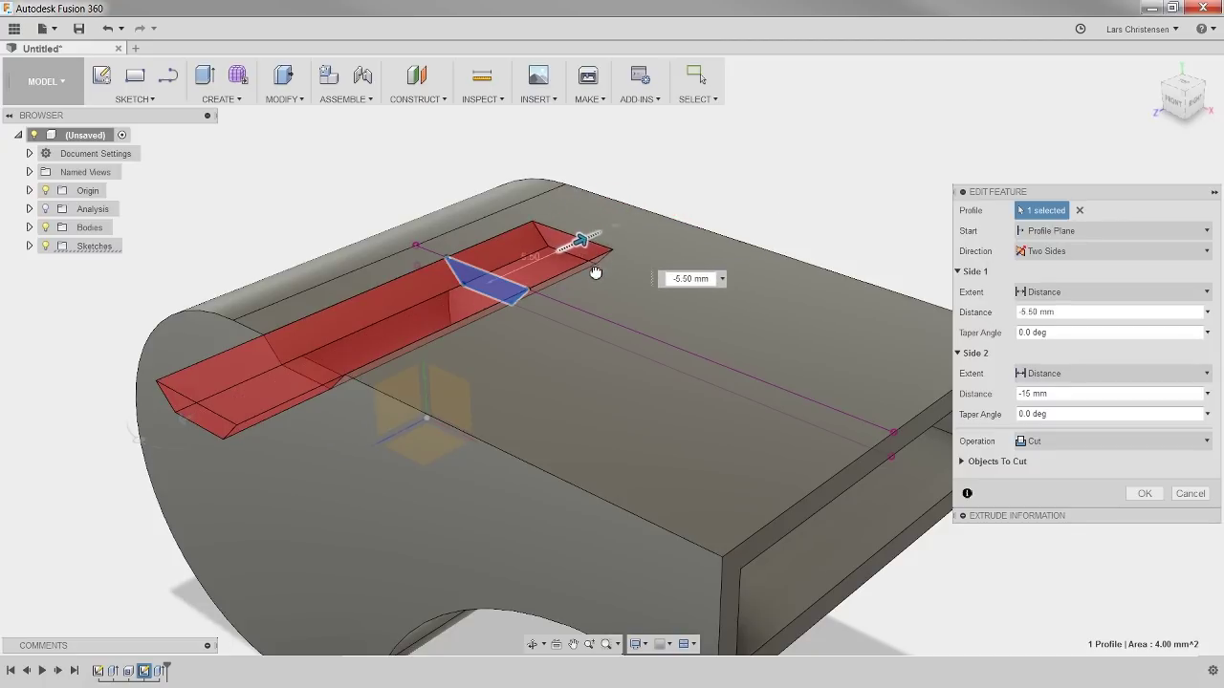
# - Extend Side 1 of the cut to the far inner side wall as a To Object extent with extended faces and a 2.5 mm offset
pyautogui.scroll(-3, 803, 186)
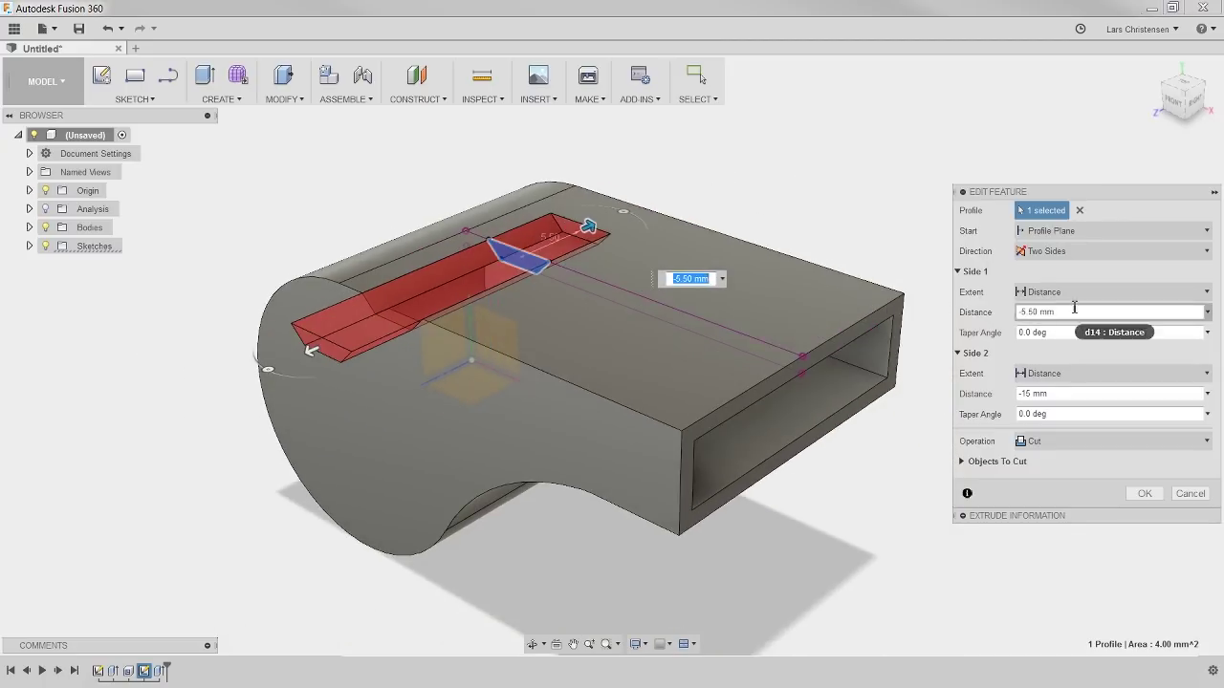
pyautogui.click(1076, 291)
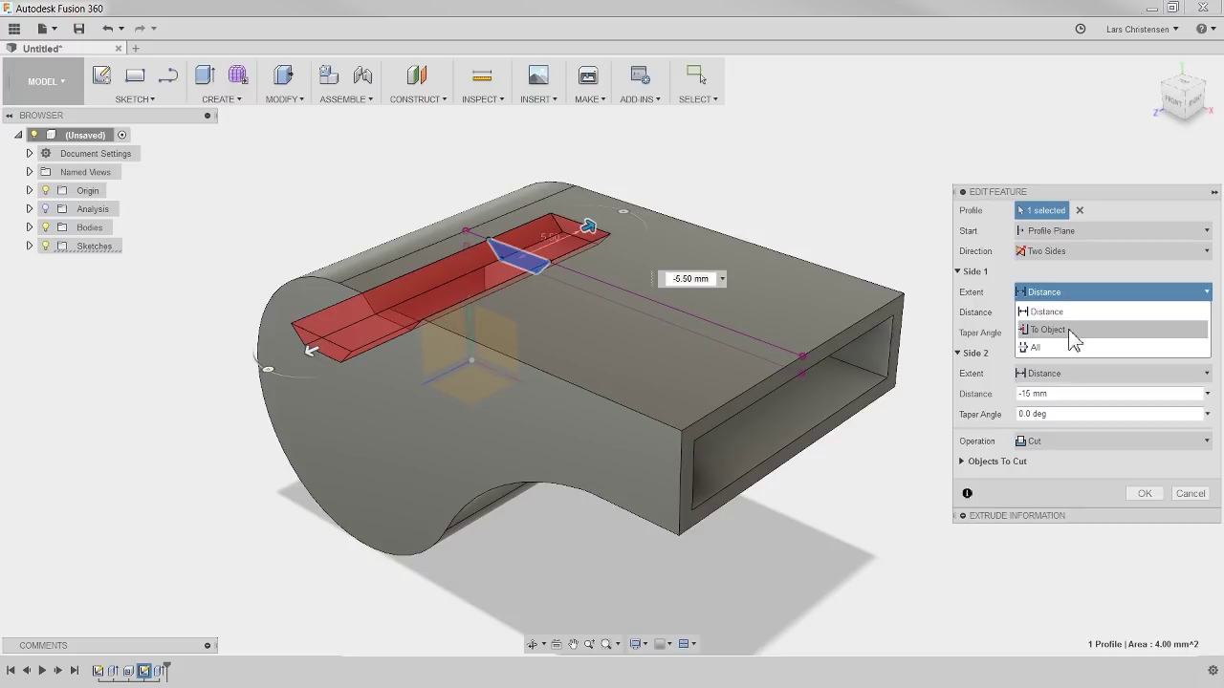
pyautogui.click(1070, 333)
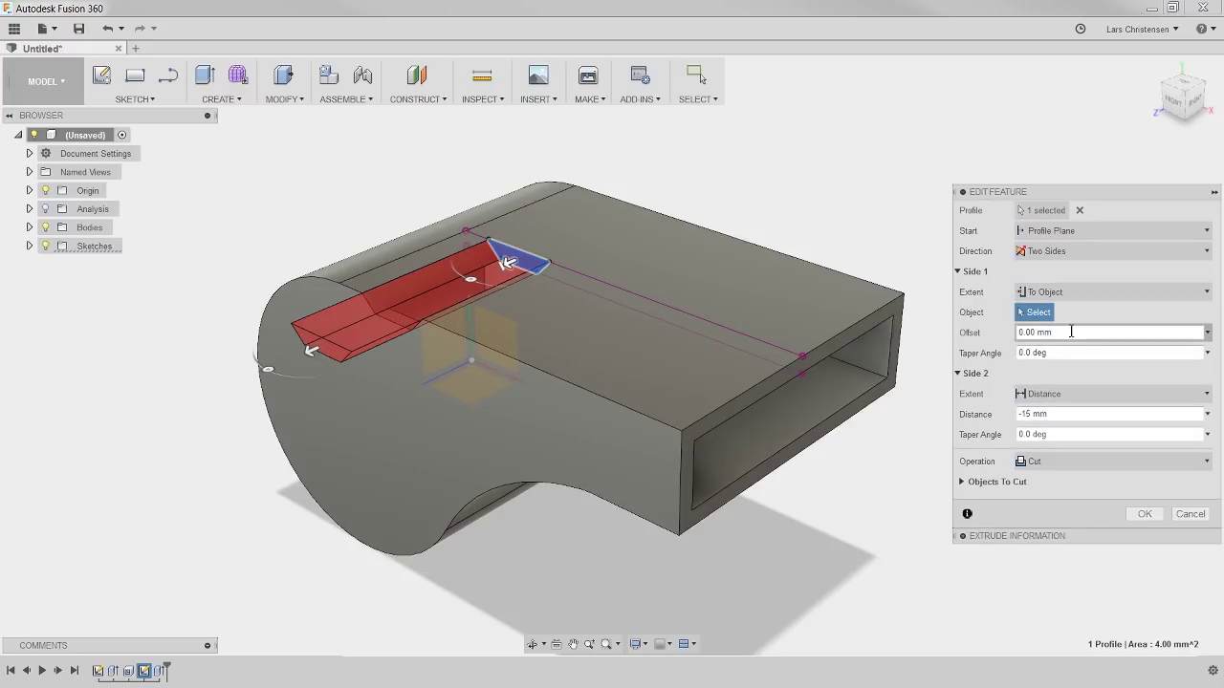
pyautogui.click(880, 368)
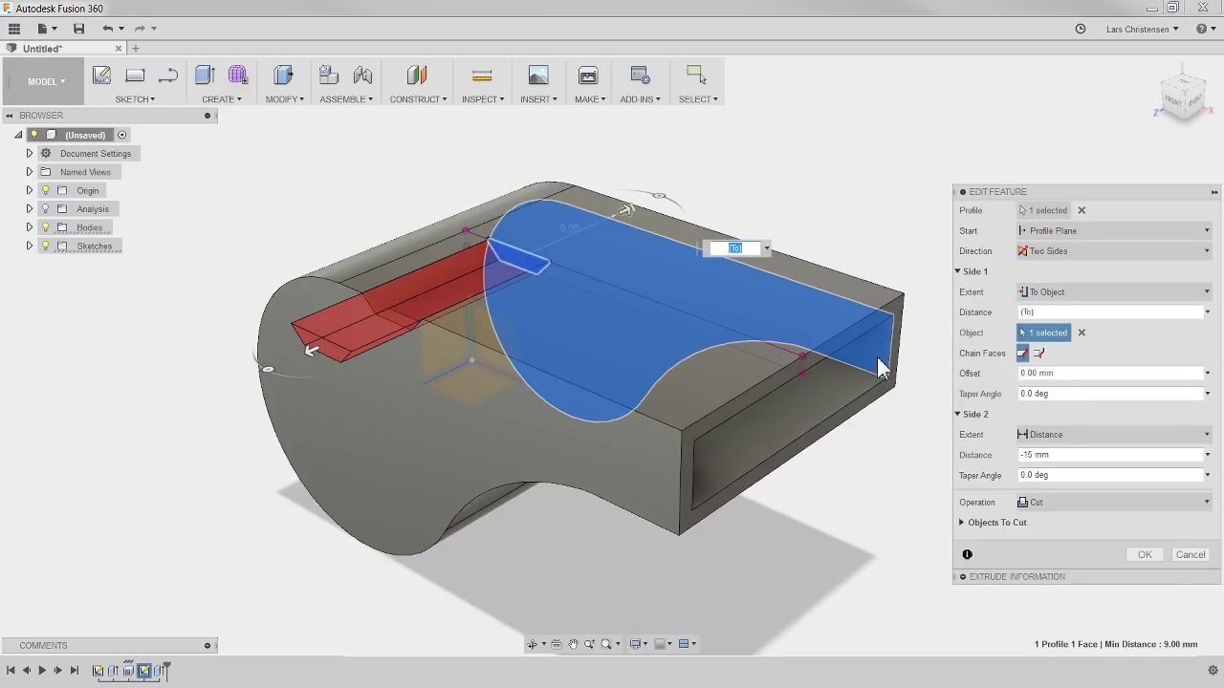
pyautogui.click(1039, 354)
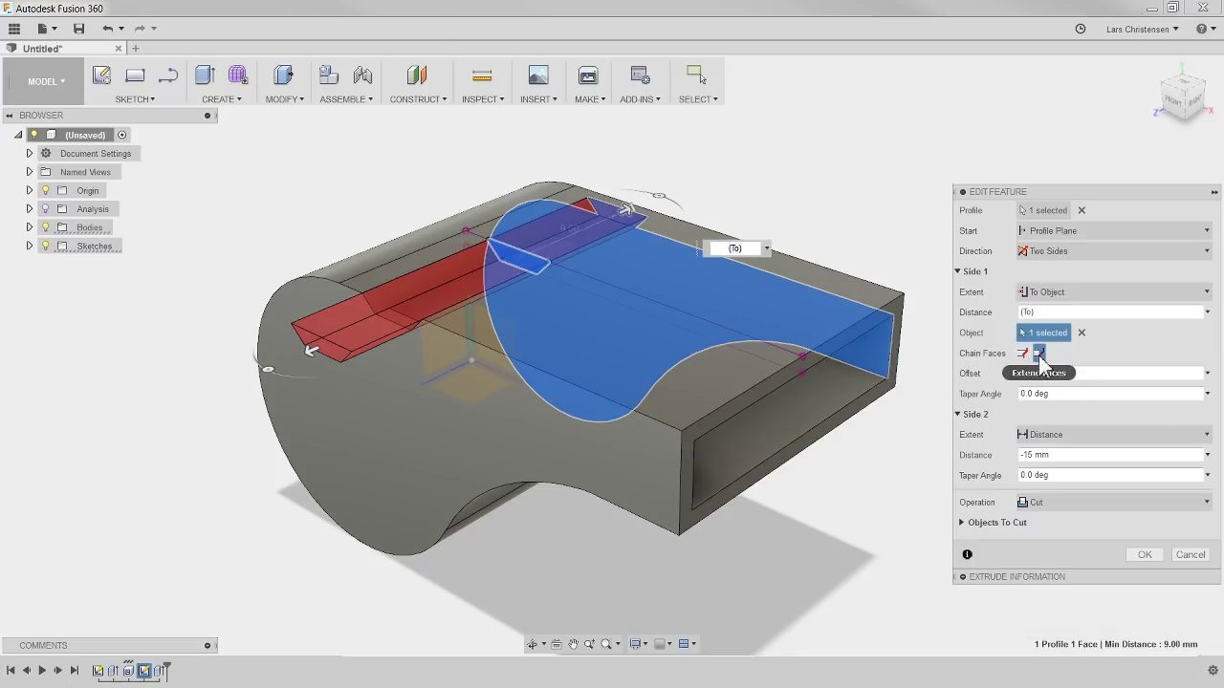
pyautogui.doubleClick(1042, 373)
pyautogui.write('2.5')
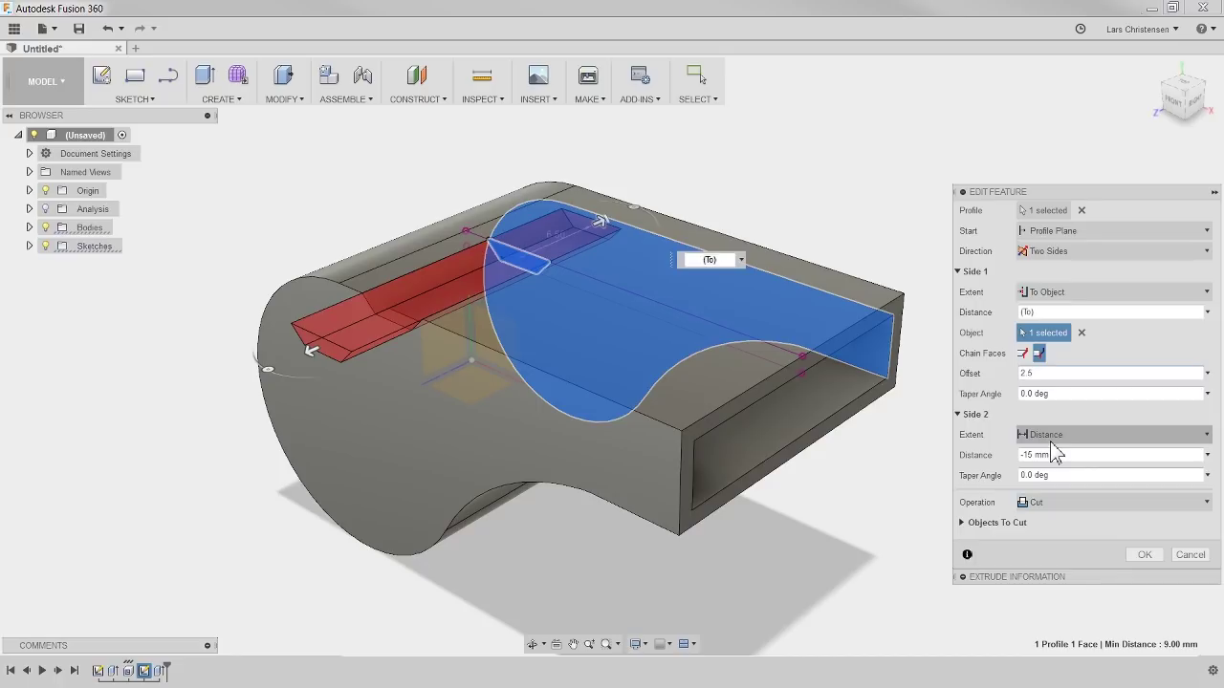
# - Pull Side 2 of the cut back to -7.00 mm and switch its extent to To Object for the opposite inner side wall
pyautogui.moveTo(313, 352); pyautogui.dragTo(432, 314)
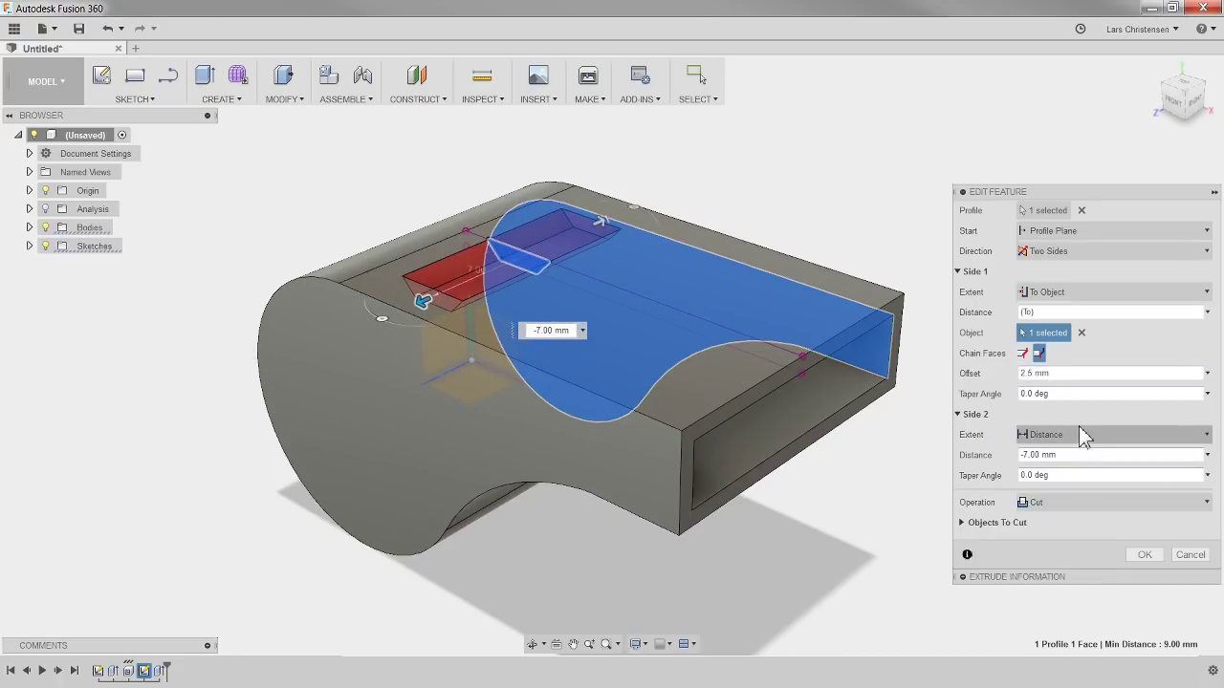
pyautogui.click(1079, 434)
pyautogui.click(1087, 473)
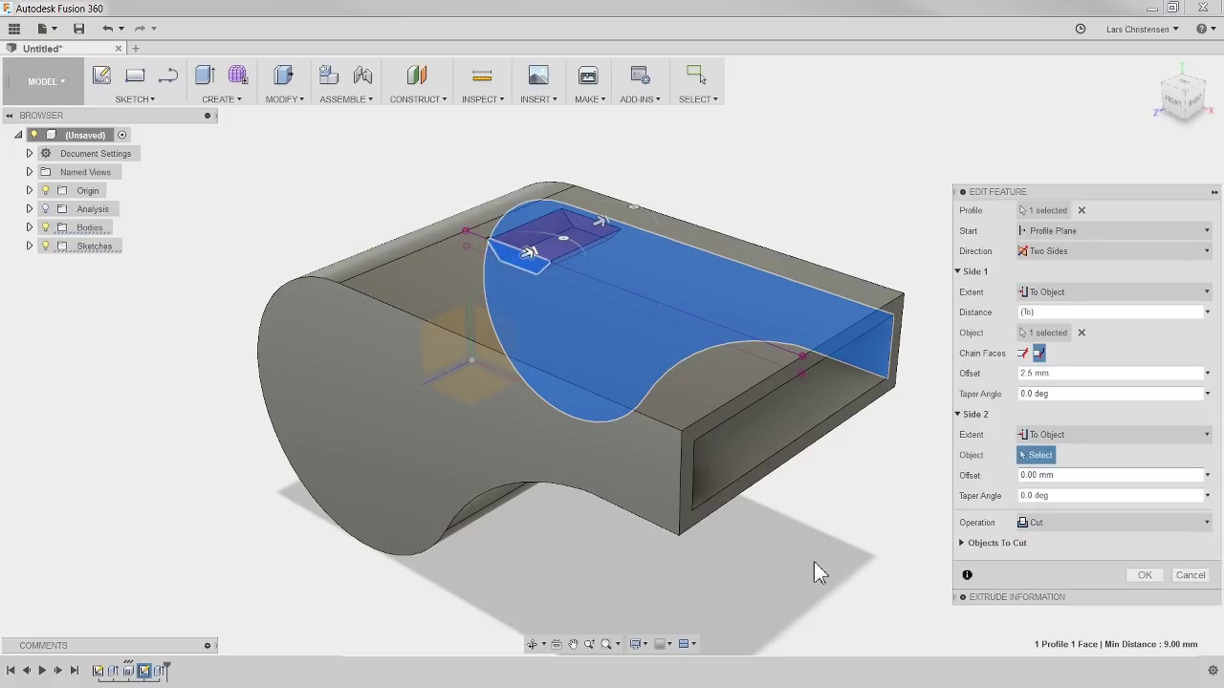
pyautogui.keyDown('shift'); pyautogui.moveTo(639, 567); pyautogui.dragTo(531, 551, button='middle'); pyautogui.keyUp('shift')
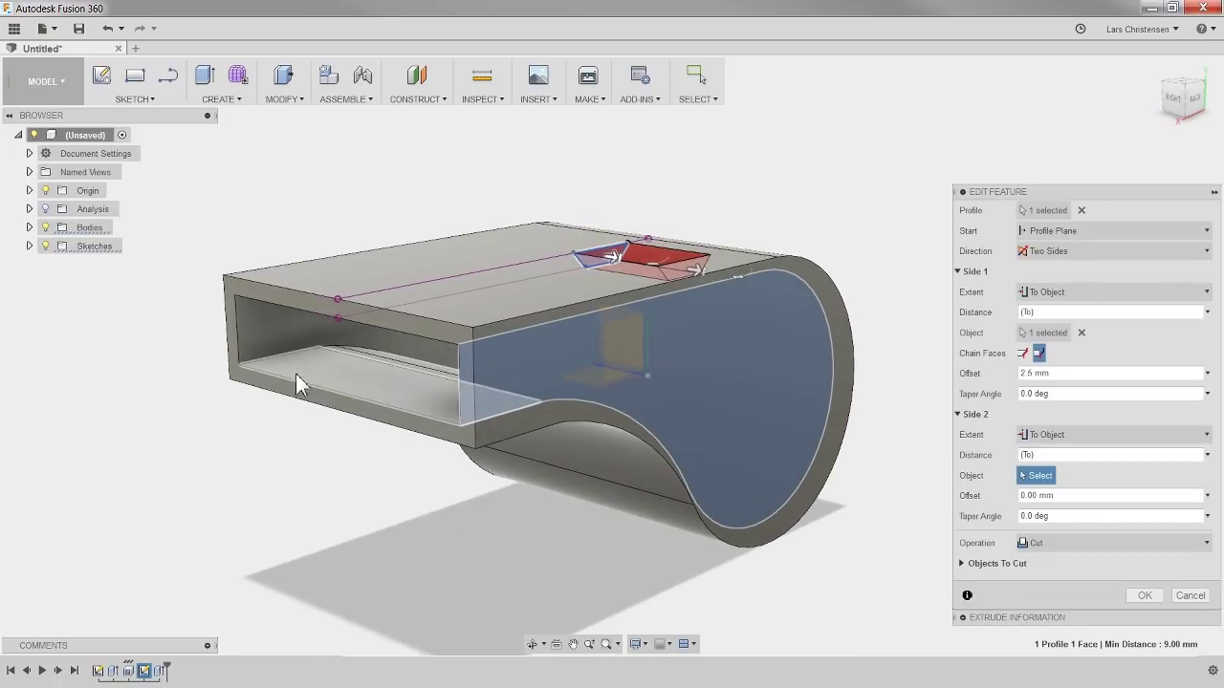
# - Extend the second side of the slot cut to the opposite inner wall with chained faces and a 2.5 mm offset
pyautogui.click(285, 346)
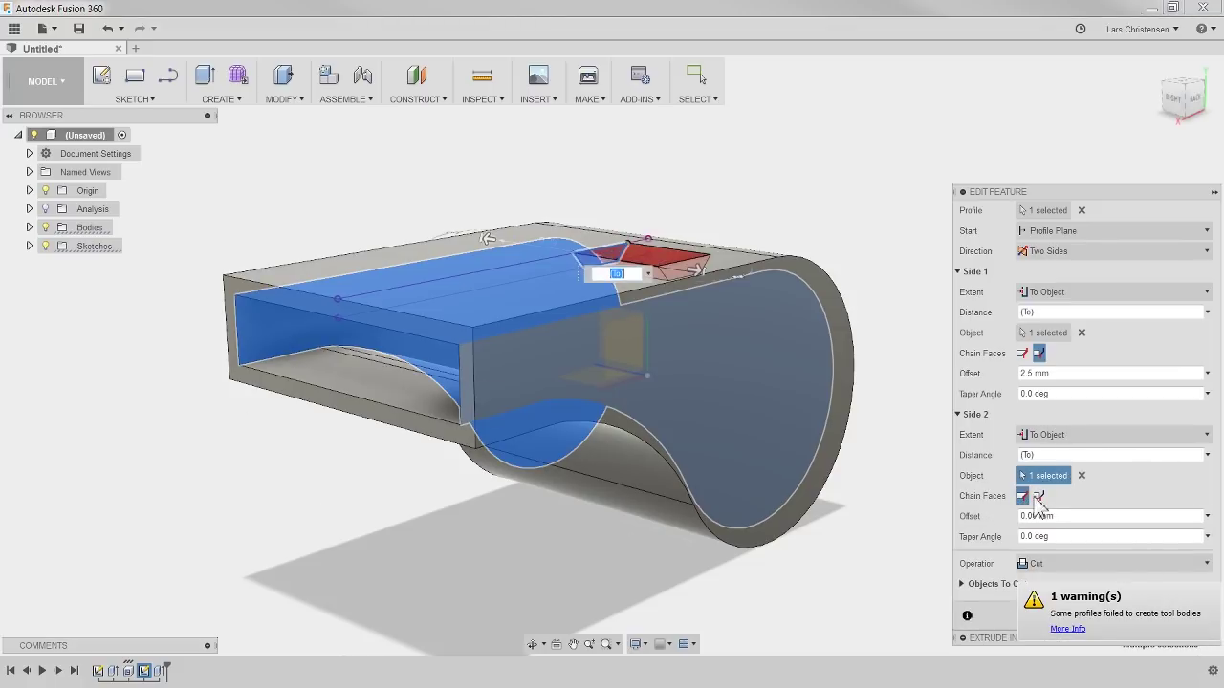
pyautogui.click(1038, 496)
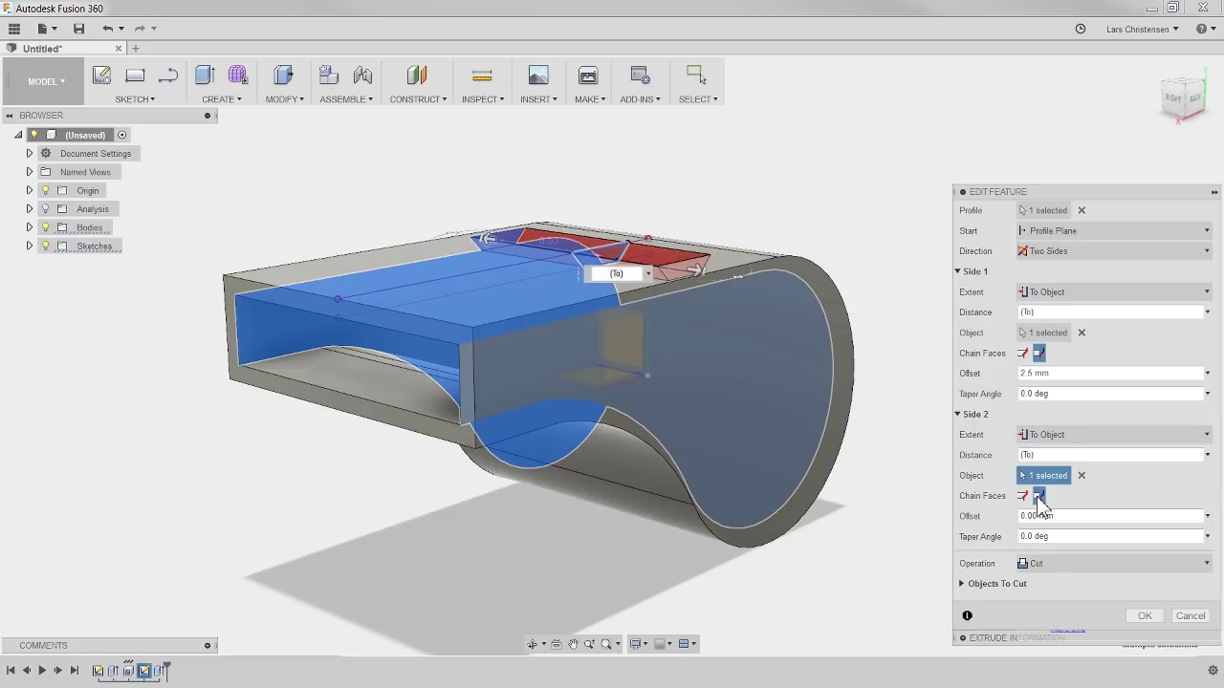
pyautogui.moveTo(1047, 516); pyautogui.dragTo(991, 519)
pyautogui.write('2')
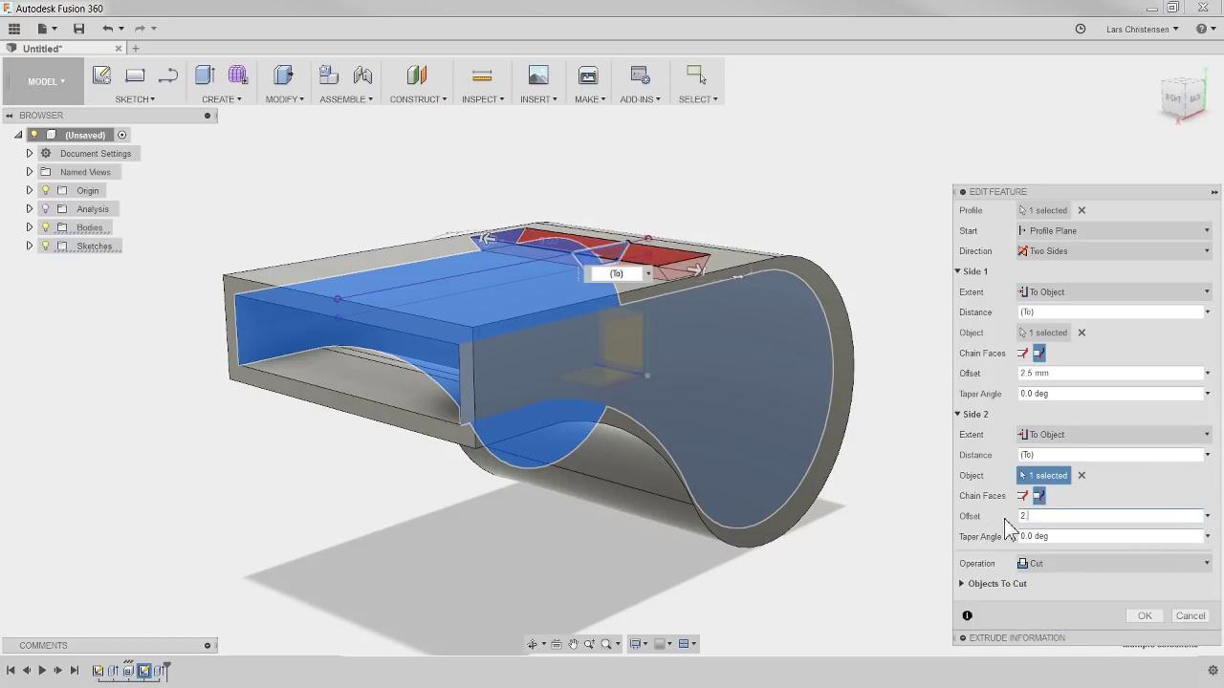
pyautogui.write('.5')
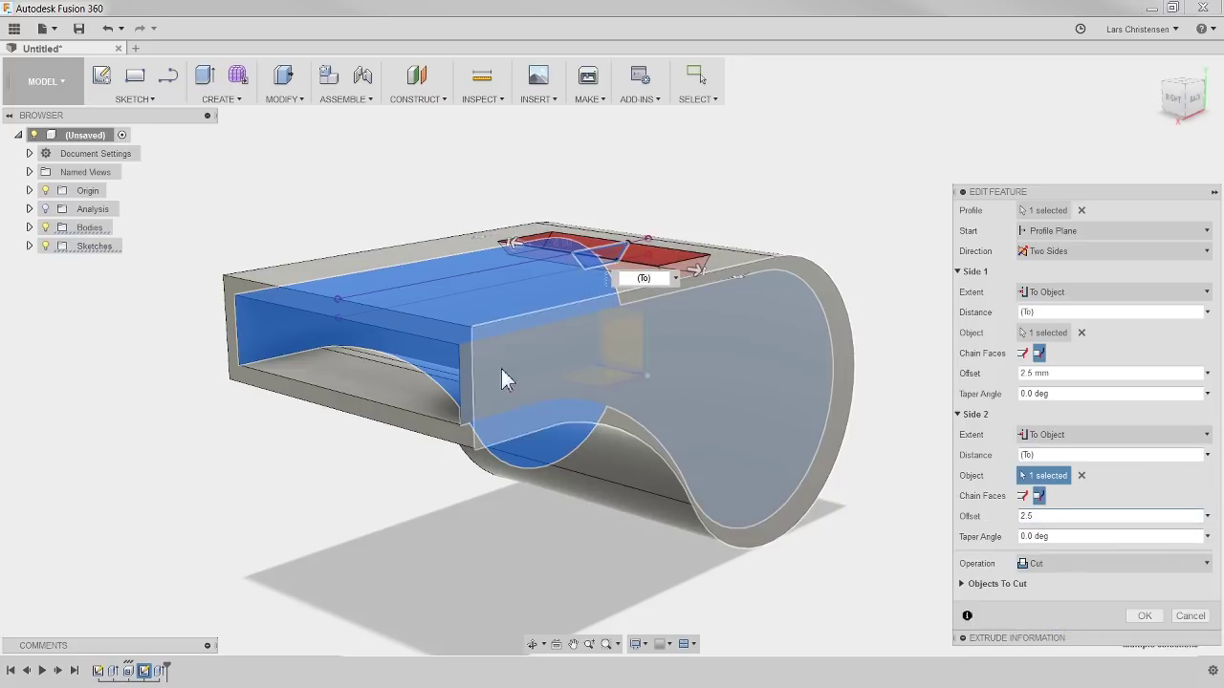
pyautogui.moveTo(404, 247)
pyautogui.keyDown('shift'); pyautogui.mouseDown(button='middle')
pyautogui.moveTo(402, 211)
pyautogui.moveTo(409, 261)
pyautogui.mouseUp(button='middle'); pyautogui.keyUp('shift')
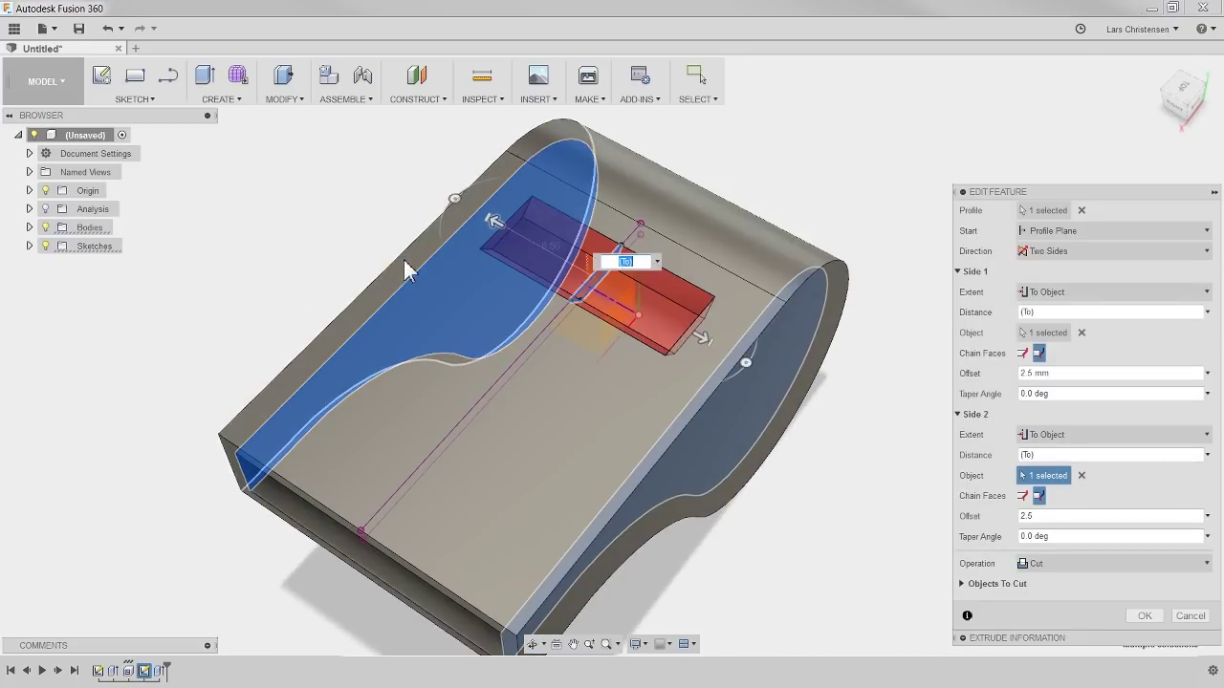
pyautogui.click(1144, 616)
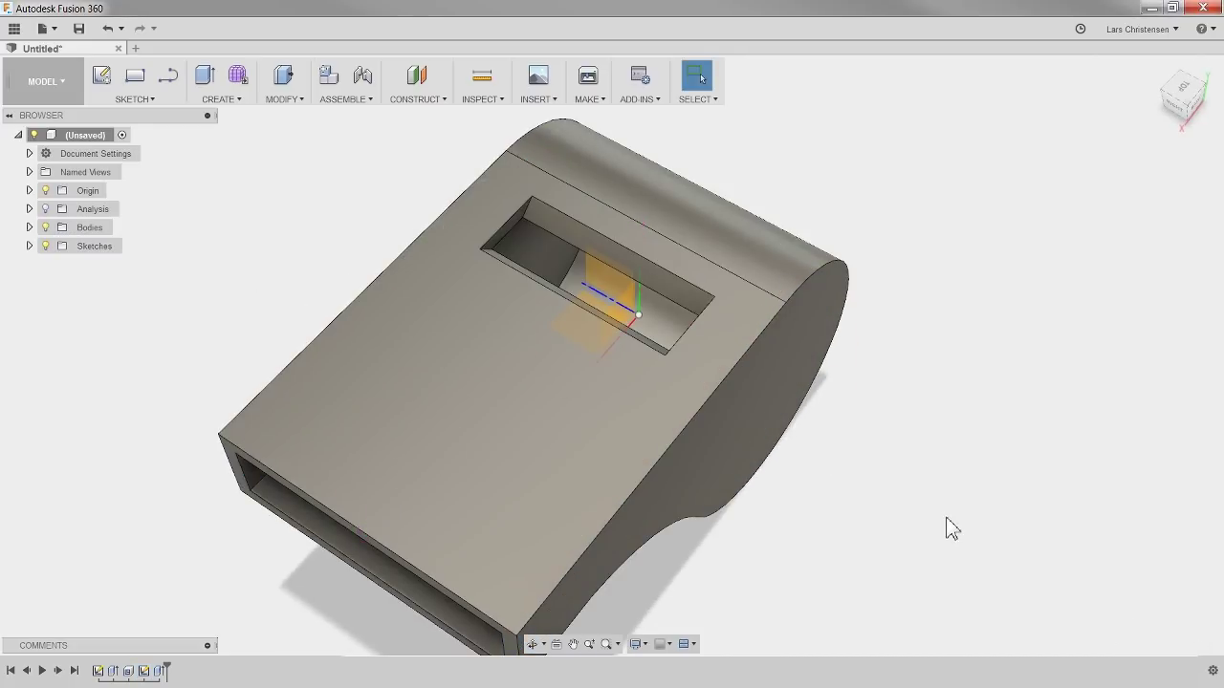
# - Examine the whistle body from several angles and show the section analysis to inspect the slot and hollow interior
pyautogui.keyDown('shift'); pyautogui.moveTo(915, 449); pyautogui.dragTo(990, 453, button='middle'); pyautogui.keyUp('shift')
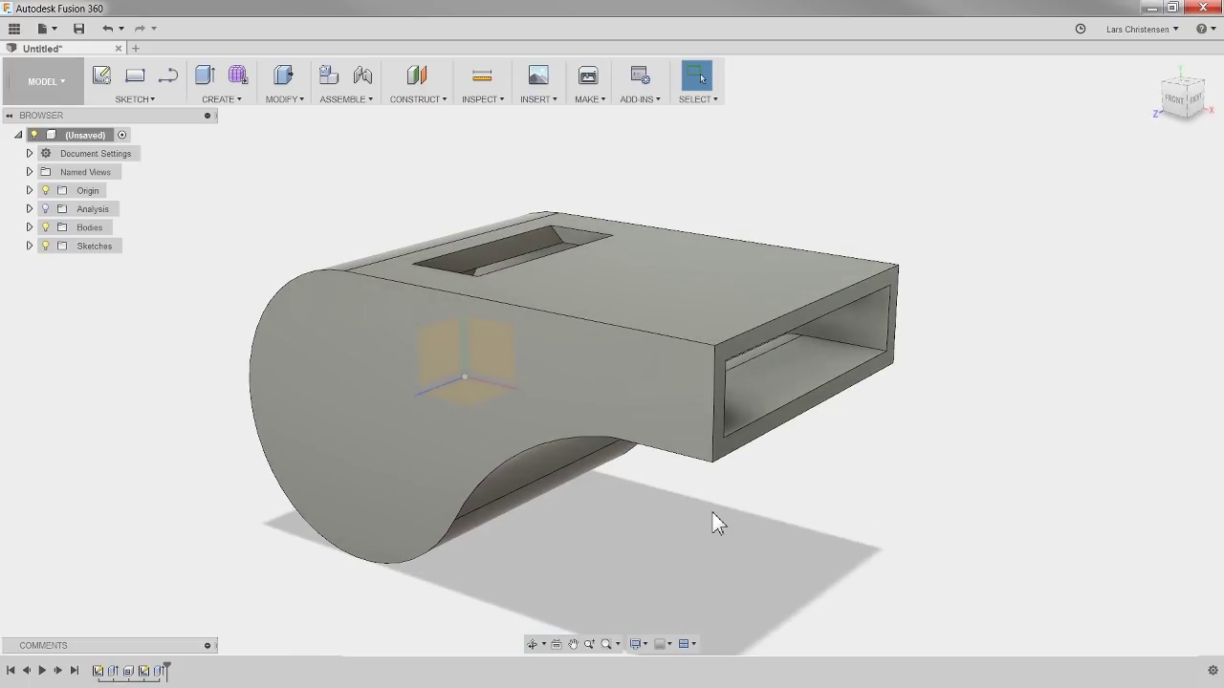
pyautogui.scroll(-2, 868, 539)
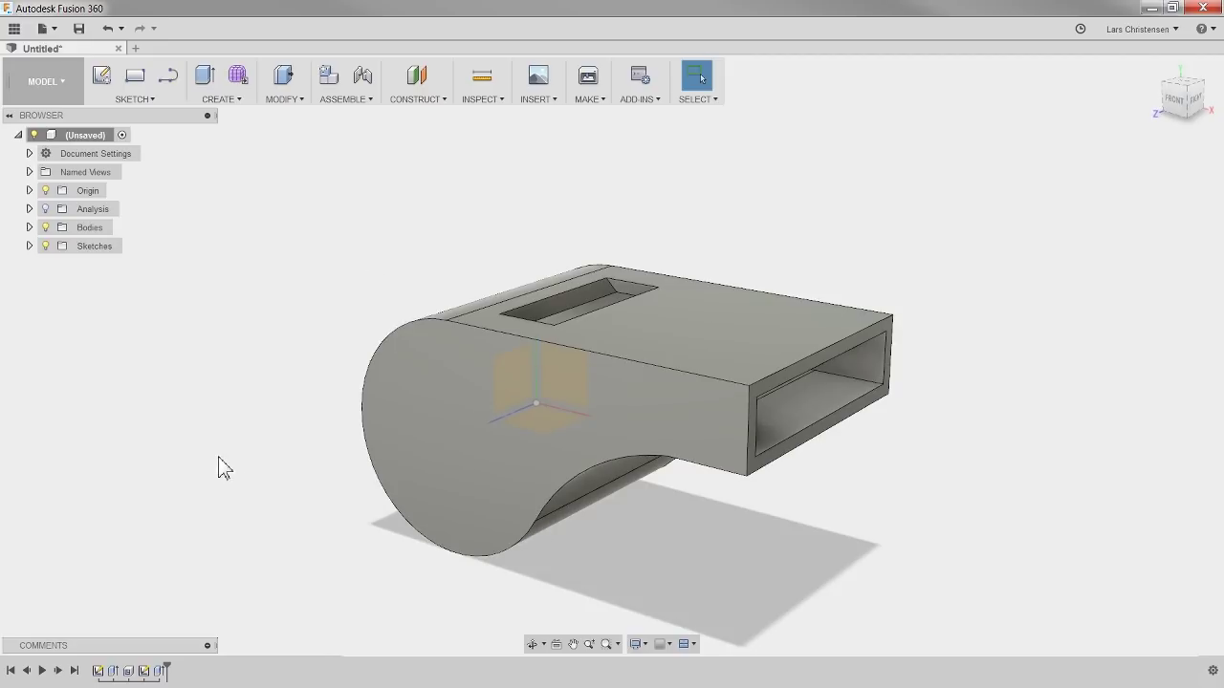
pyautogui.keyDown('shift'); pyautogui.moveTo(227, 490); pyautogui.dragTo(194, 486, button='middle'); pyautogui.keyUp('shift')
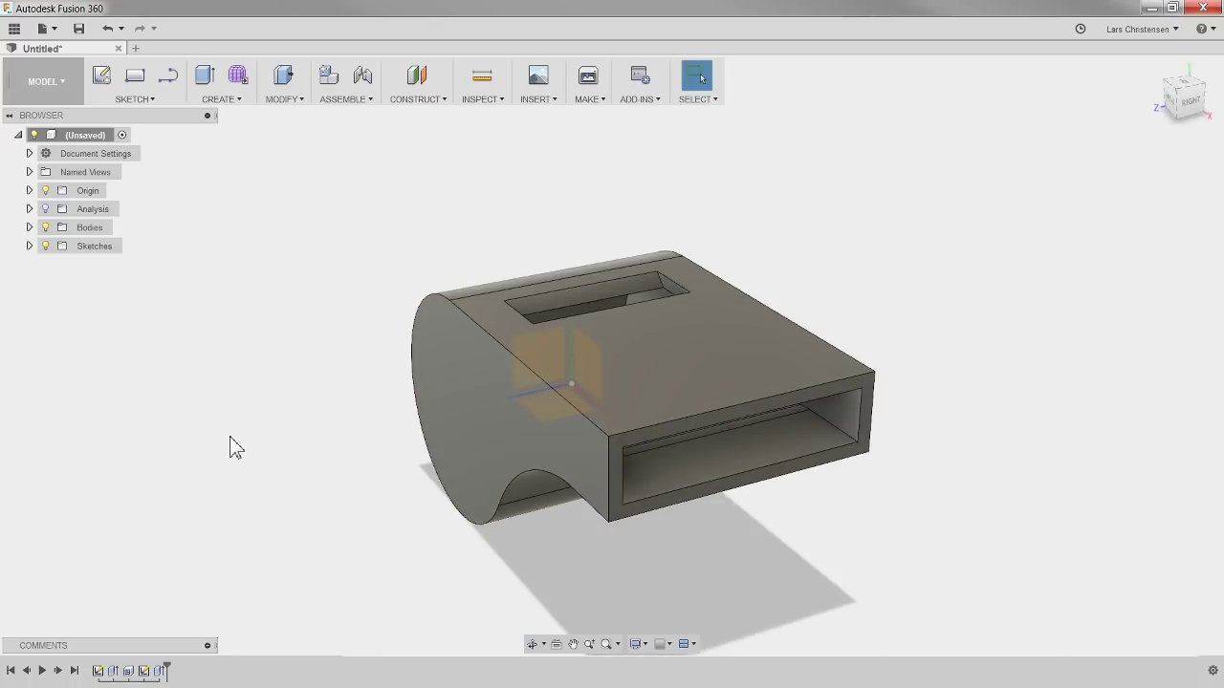
pyautogui.keyDown('shift'); pyautogui.moveTo(331, 410); pyautogui.dragTo(355, 385, button='middle'); pyautogui.keyUp('shift')
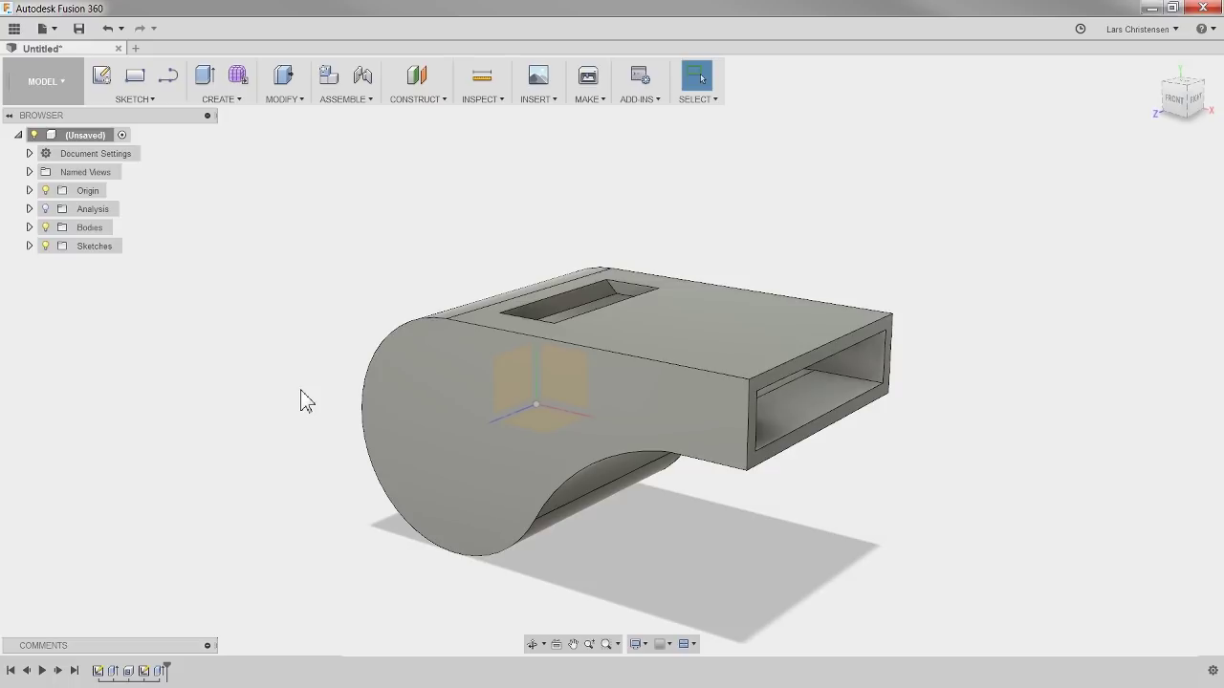
pyautogui.click(45, 209)
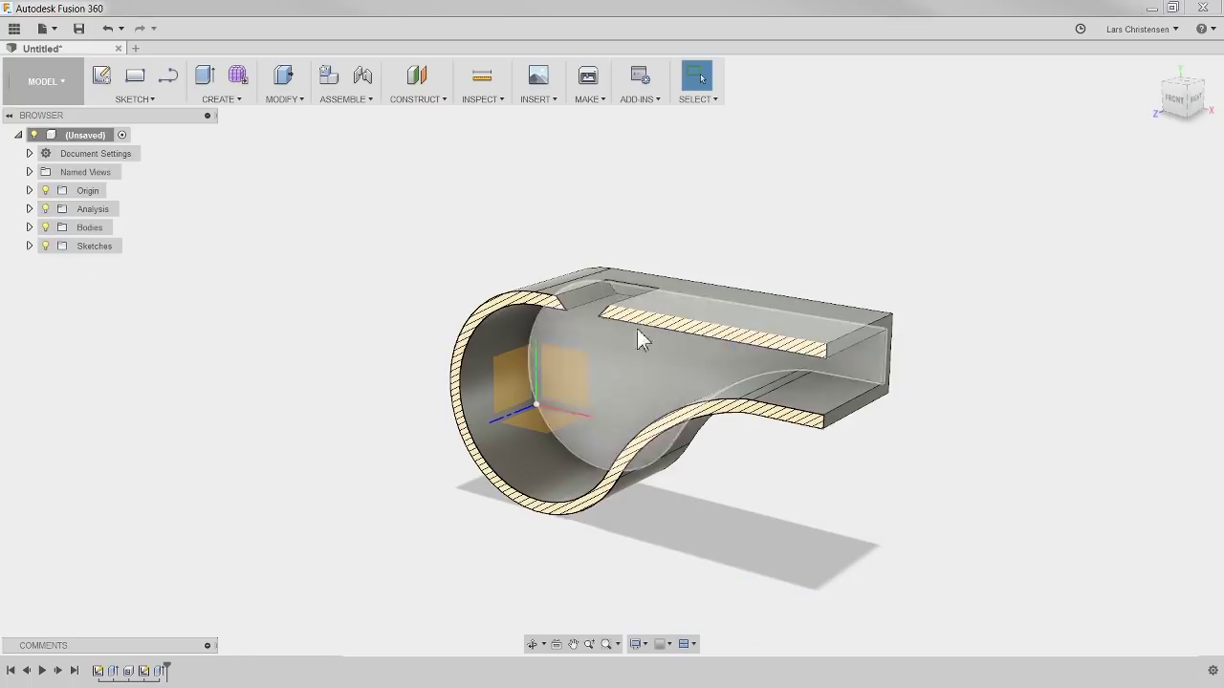
pyautogui.scroll(2, 800, 488)
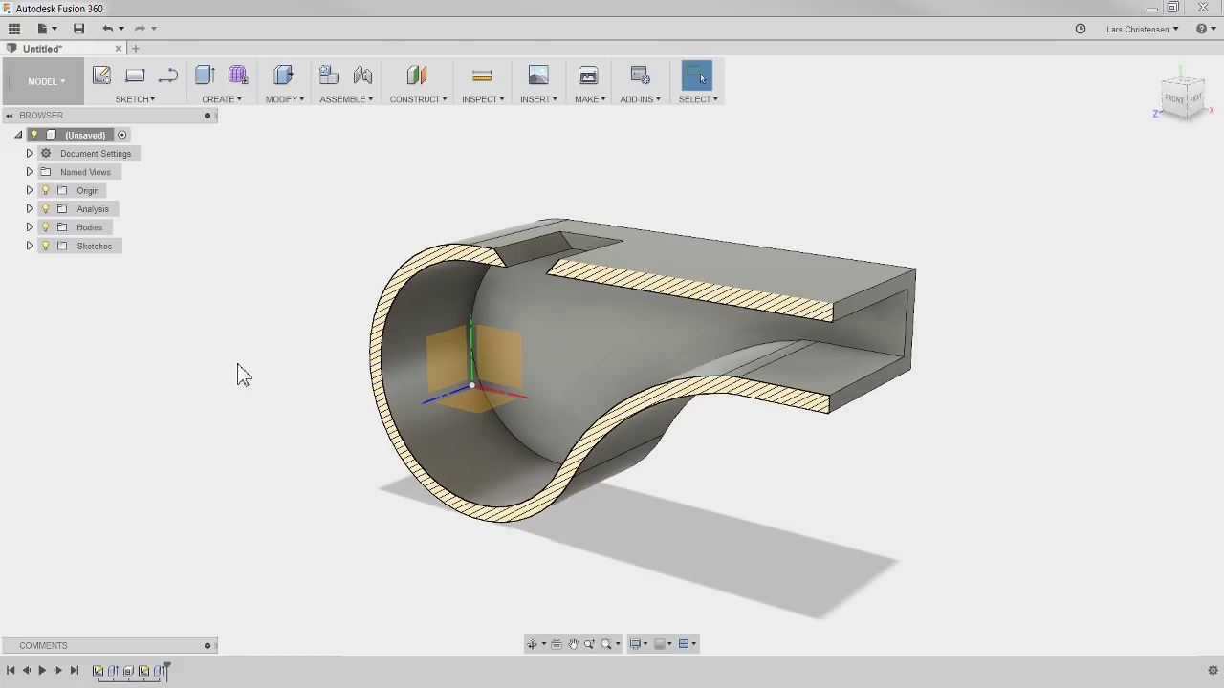
pyautogui.click(101, 75)
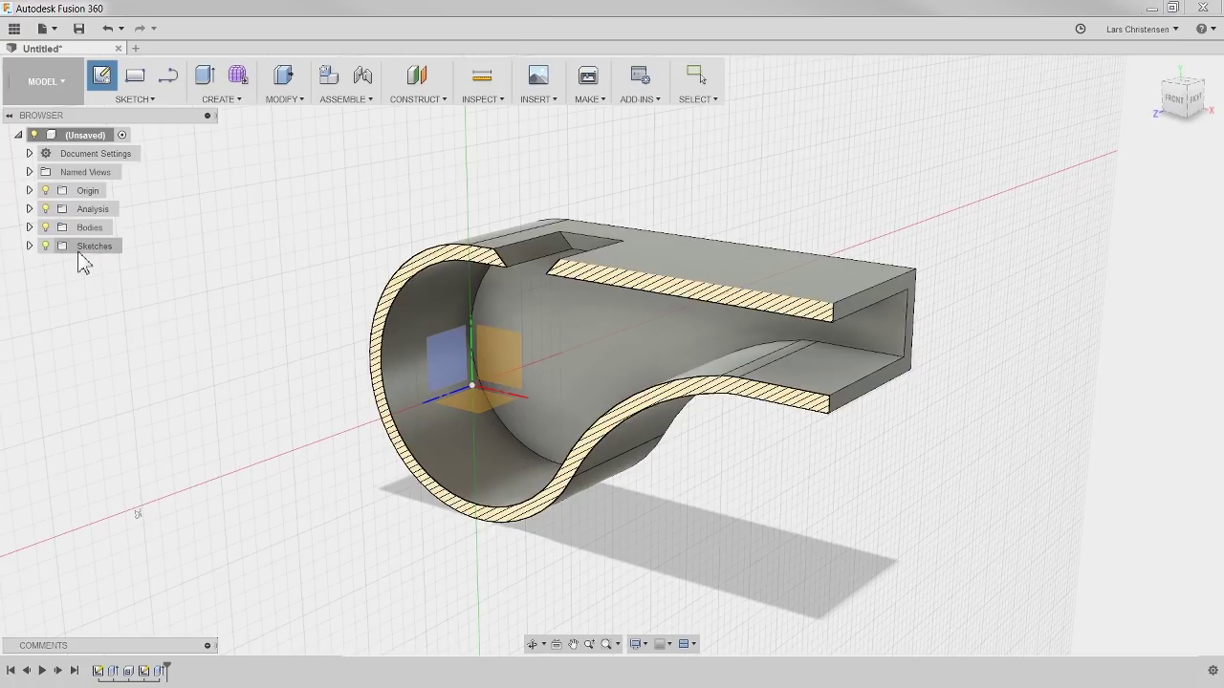
pyautogui.click(45, 208)
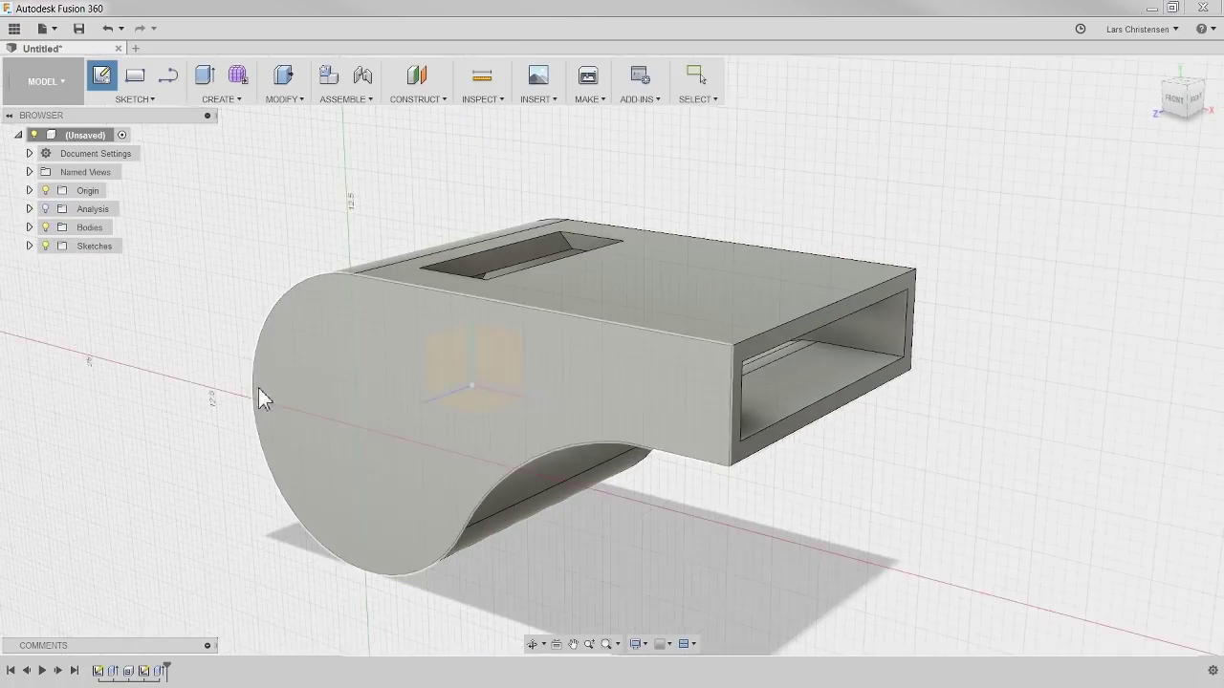
pyautogui.click(258, 389)
pyautogui.moveTo(309, 418); pyautogui.dragTo(346, 429, button='middle')
pyautogui.click(1181, 640)
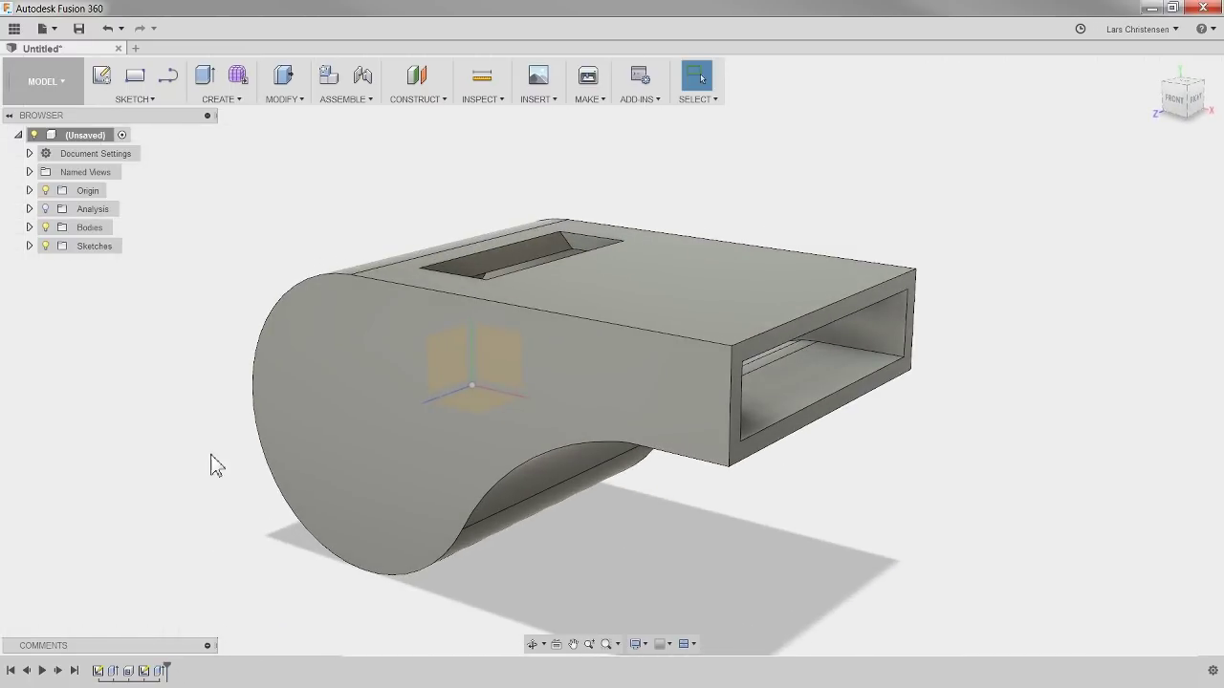
# - Examine the end face of the slot in the whistle's top surface
pyautogui.moveTo(176, 347); pyautogui.dragTo(219, 379, button='middle')
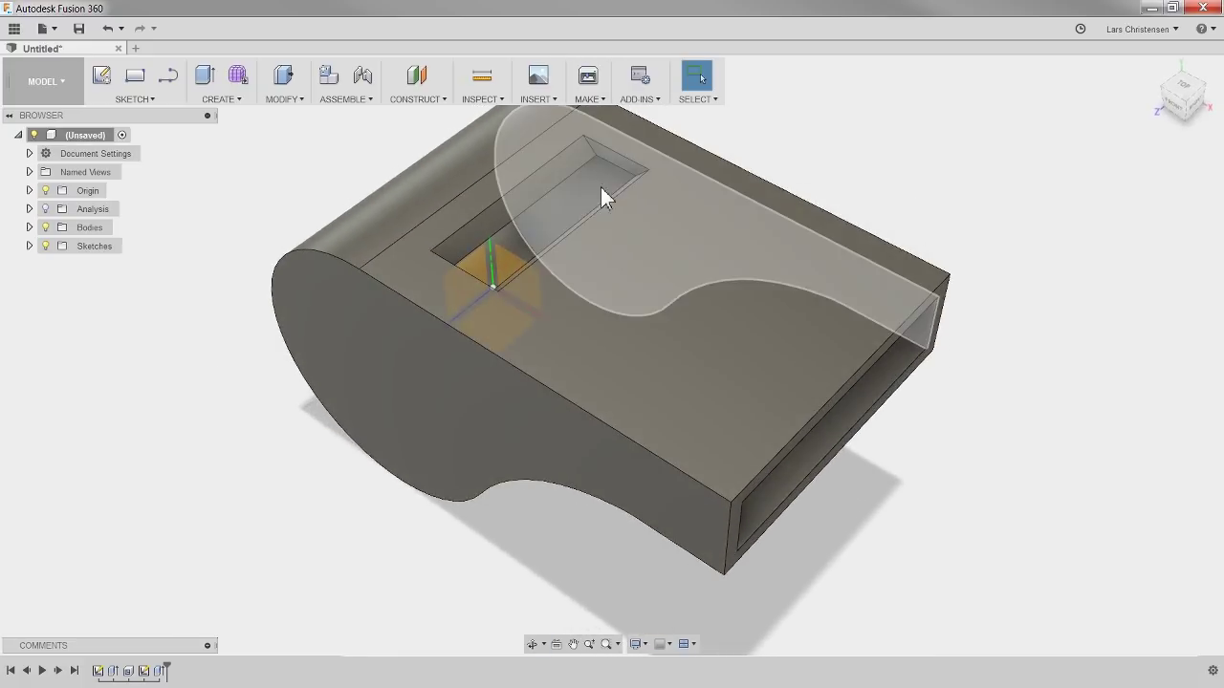
pyautogui.click(626, 172)
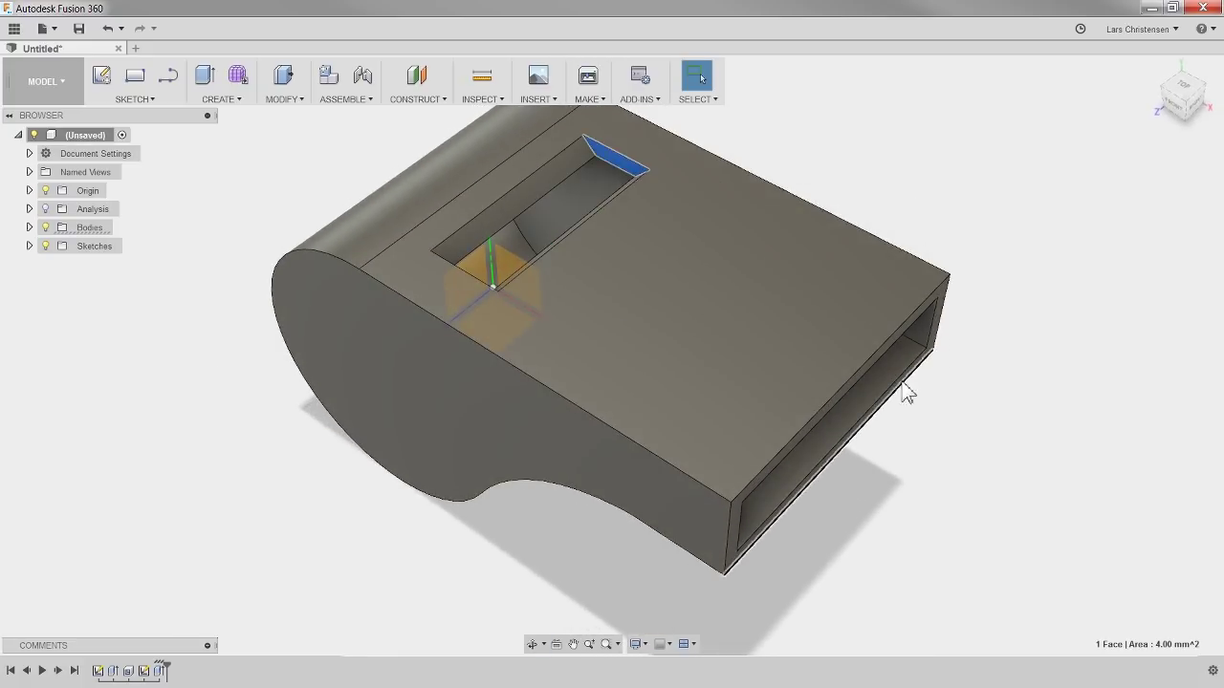
pyautogui.click(308, 499)
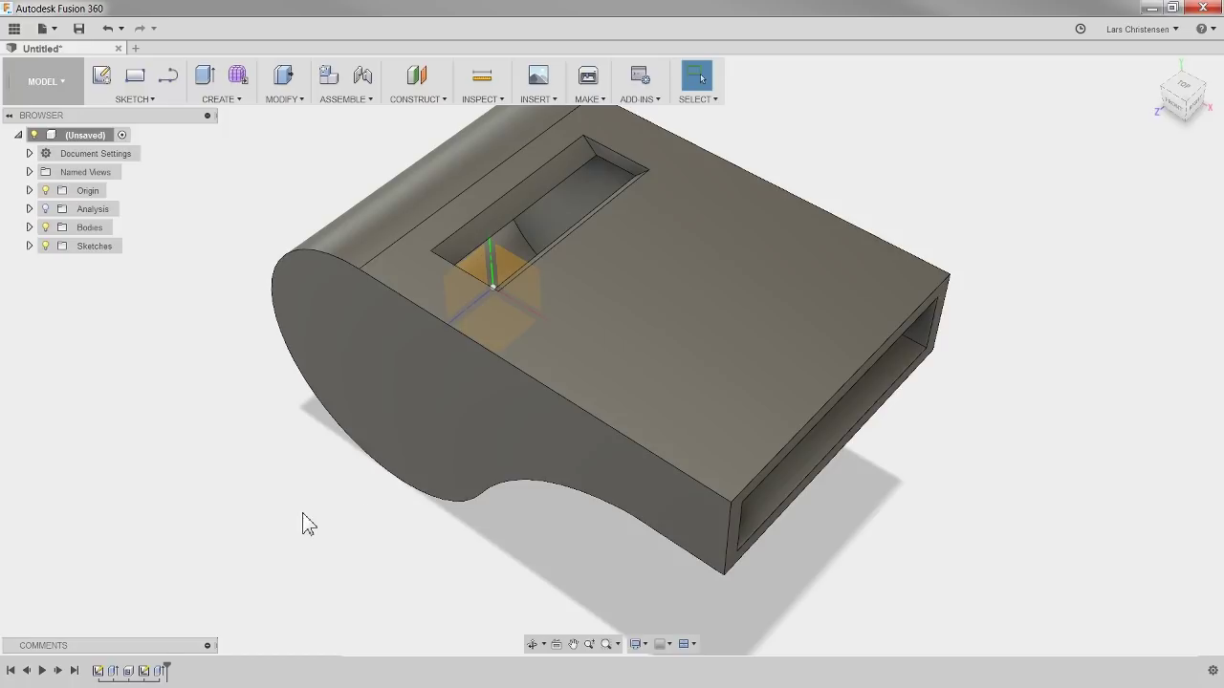
# - Set the symmetric extrusion distance of the whistle body to 30 mm
pyautogui.click(113, 671)
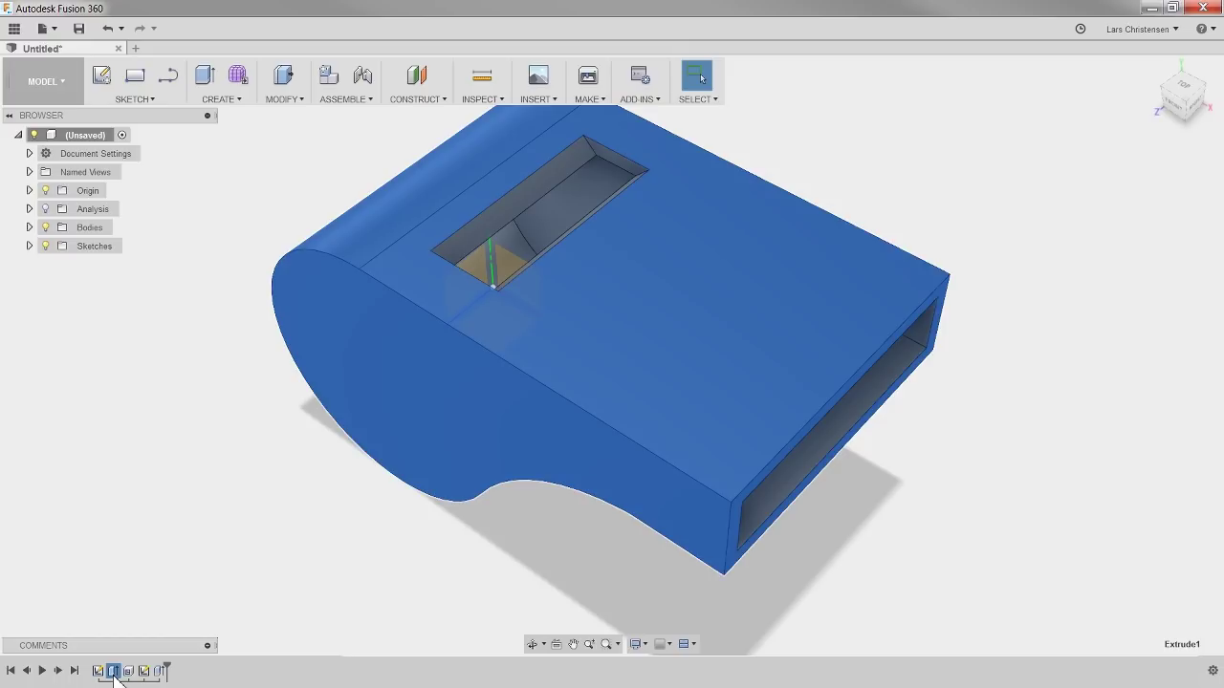
pyautogui.rightClick(113, 672)
pyautogui.click(145, 530)
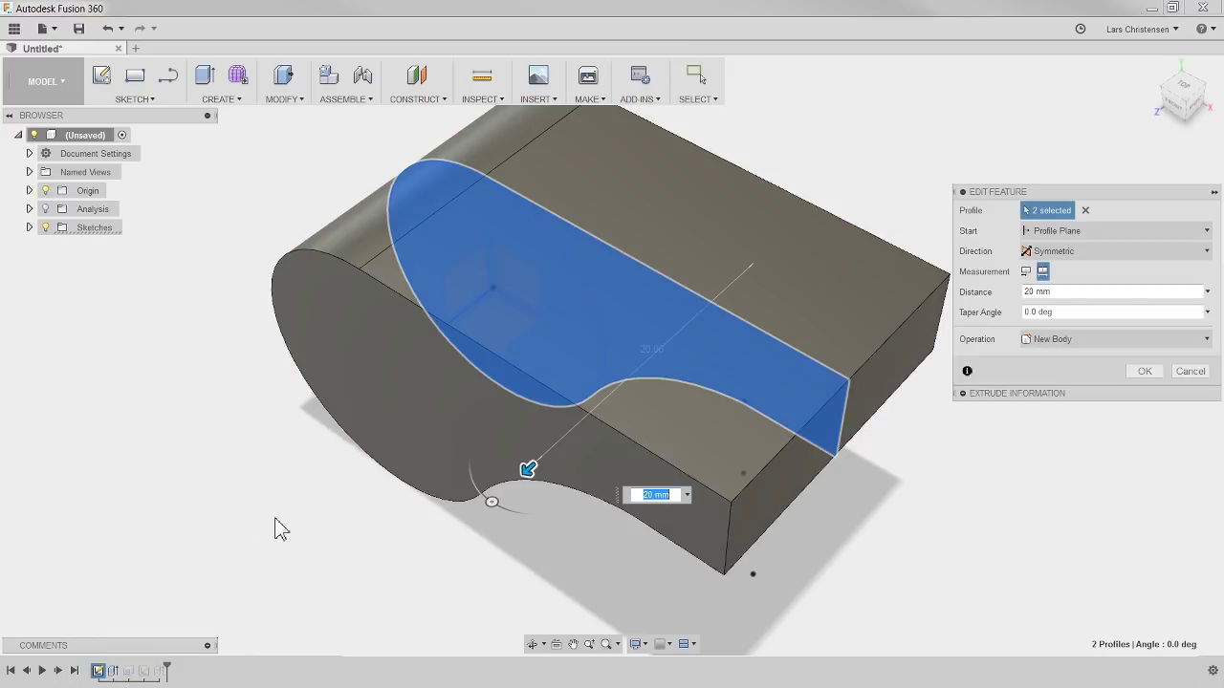
pyautogui.write('30')
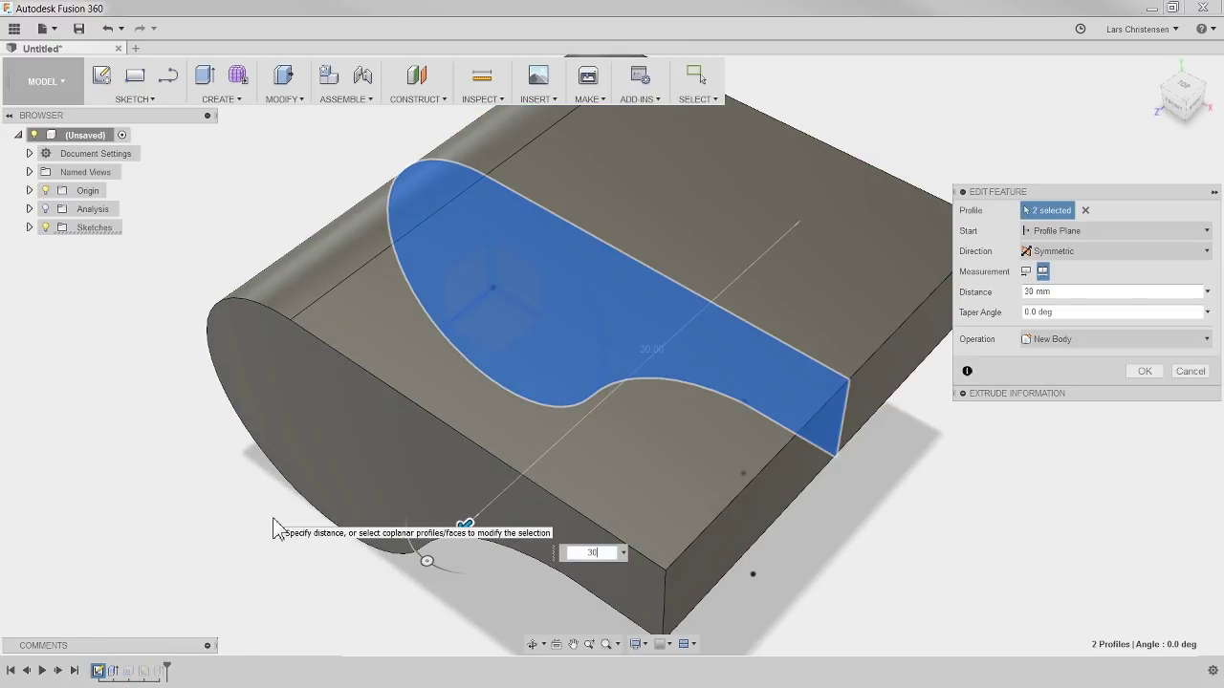
pyautogui.press('Return')
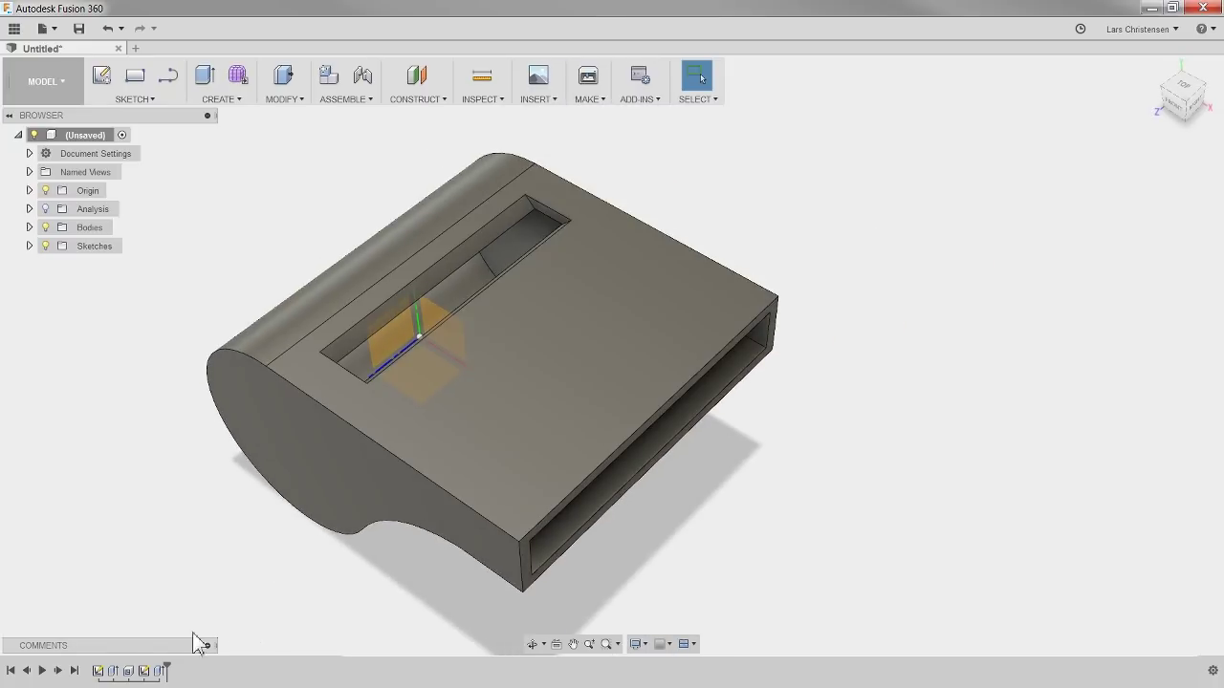
# - Restore the whistle body's symmetric extrusion distance to 20 mm
pyautogui.rightClick(113, 672)
pyautogui.click(143, 528)
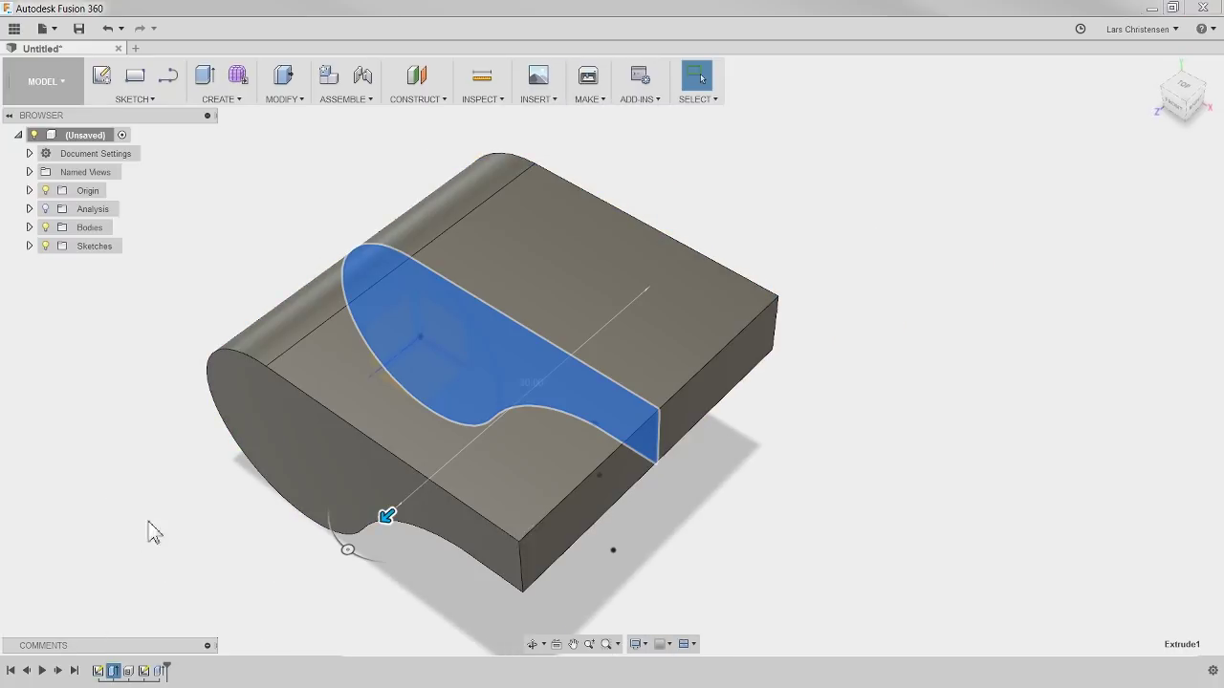
pyautogui.click(1066, 293)
pyautogui.moveTo(1066, 297); pyautogui.dragTo(1004, 291)
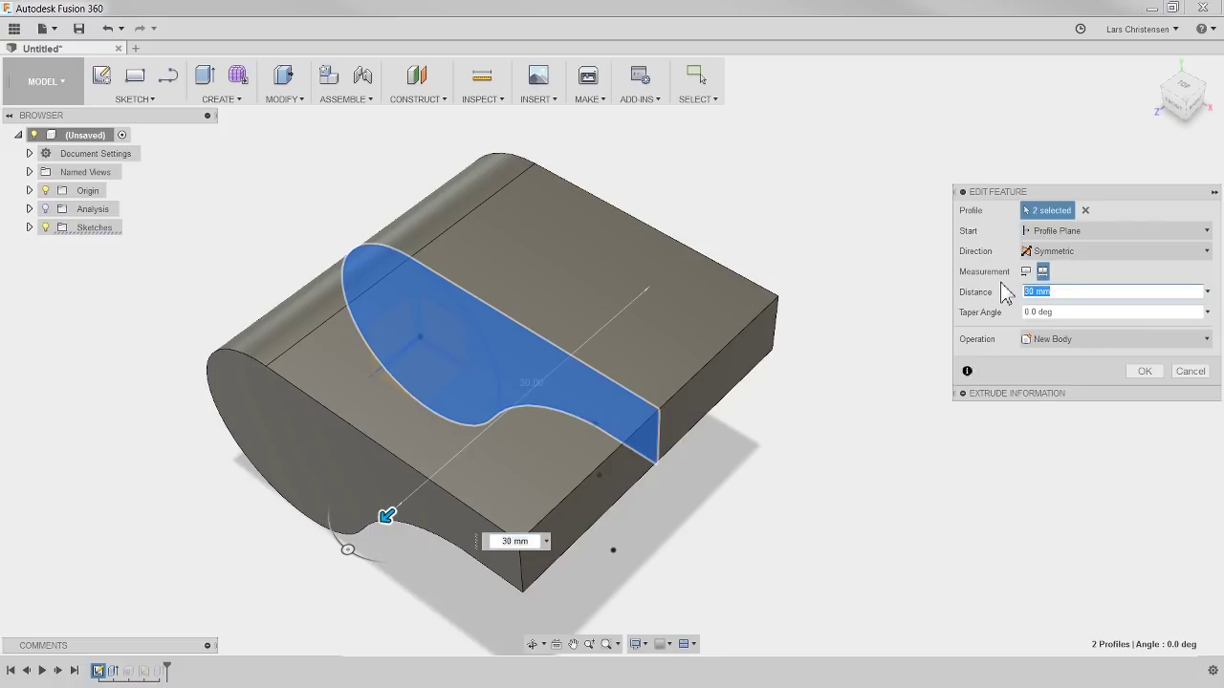
pyautogui.press('Return')
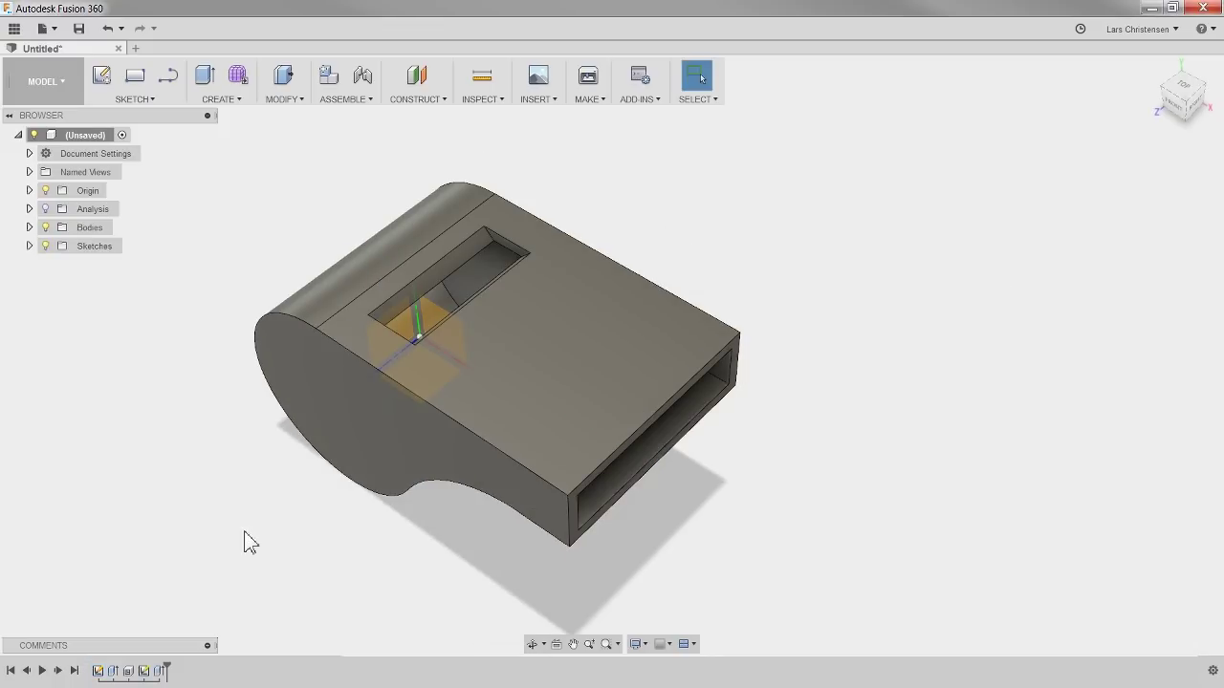
# - Show the section analysis and start a sketch on the front origin plane through the middle of the whistle
pyautogui.moveTo(123, 437)
pyautogui.keyDown('shift'); pyautogui.mouseDown(button='middle')
pyautogui.moveTo(159, 396)
pyautogui.moveTo(136, 428)
pyautogui.mouseUp(button='middle'); pyautogui.keyUp('shift')
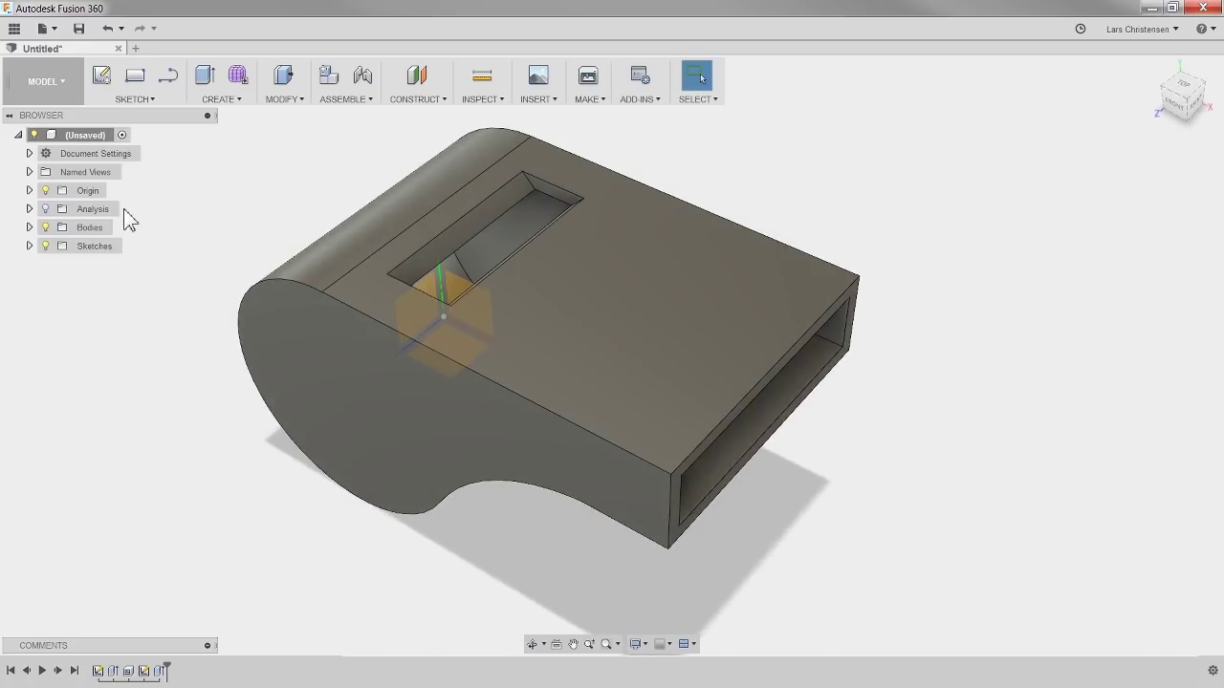
pyautogui.click(46, 209)
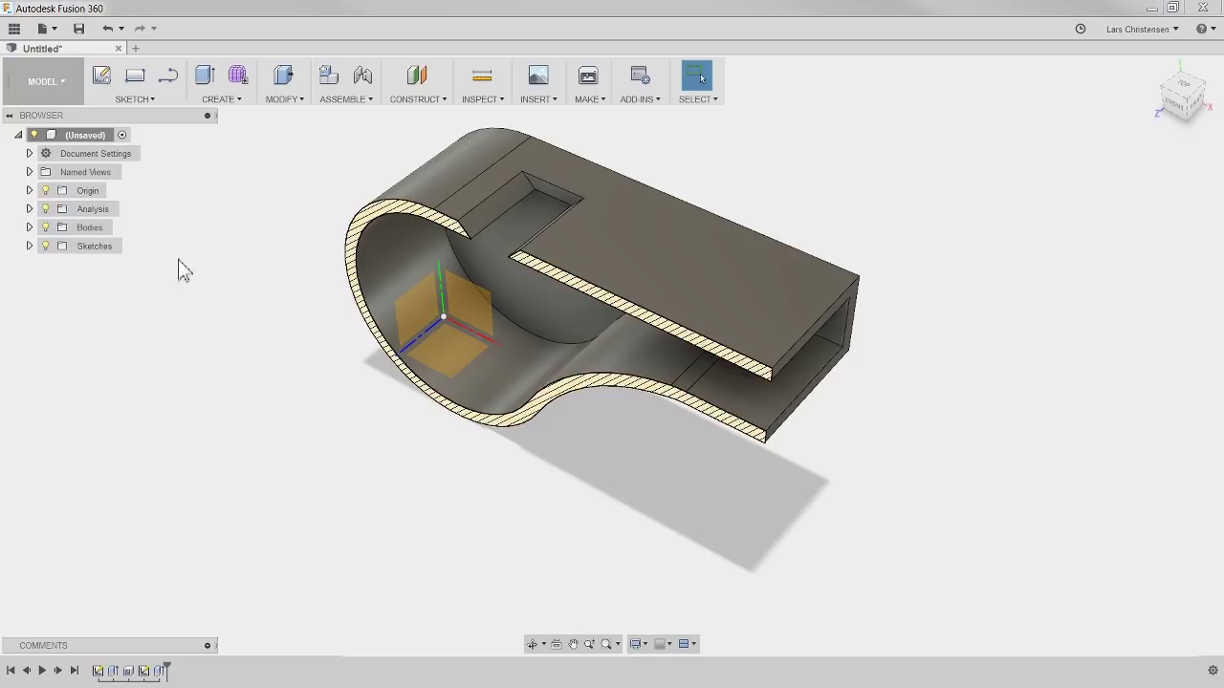
pyautogui.click(99, 76)
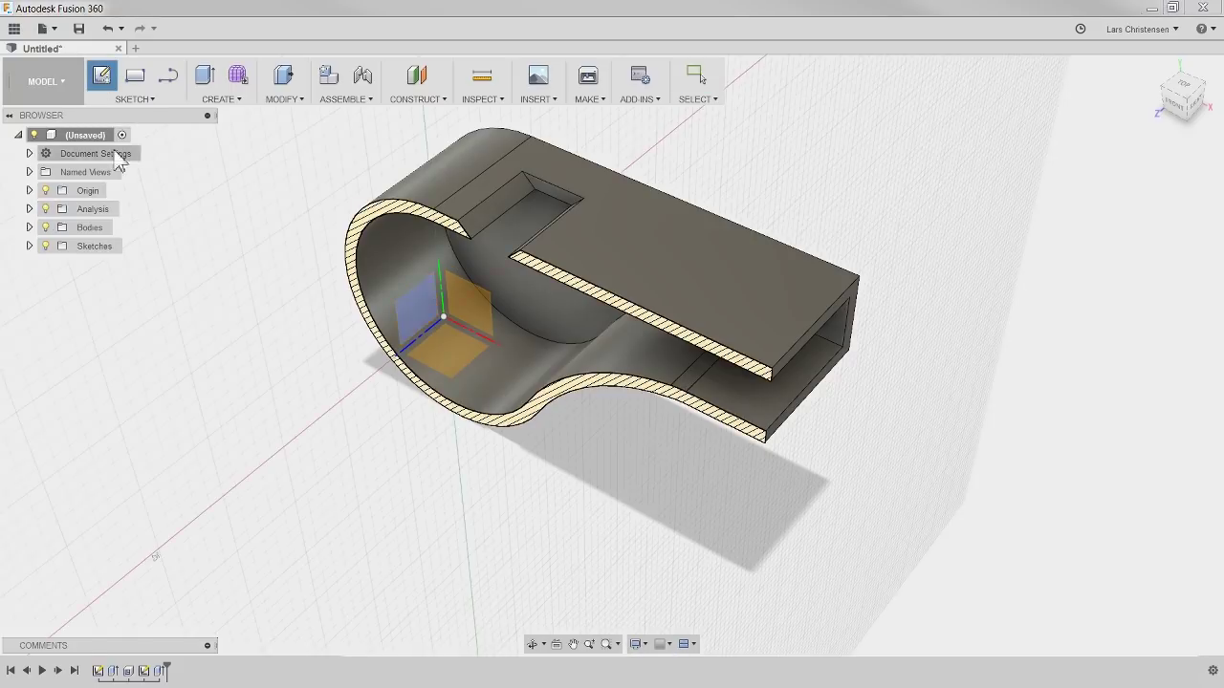
pyautogui.click(479, 322)
pyautogui.scroll(2, 507, 610)
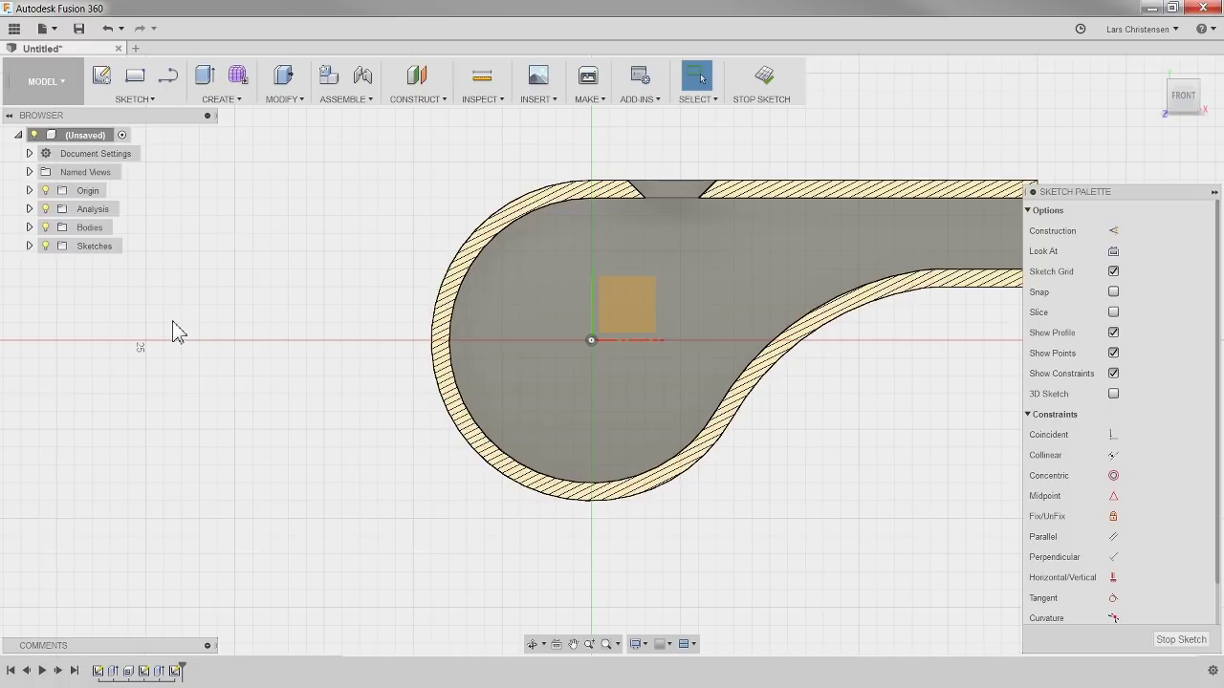
# - Sketch a two-point rectangle about 4.9 mm wide outside the whistle, beside its rounded end and crossing the horizontal axis
pyautogui.click(133, 80)
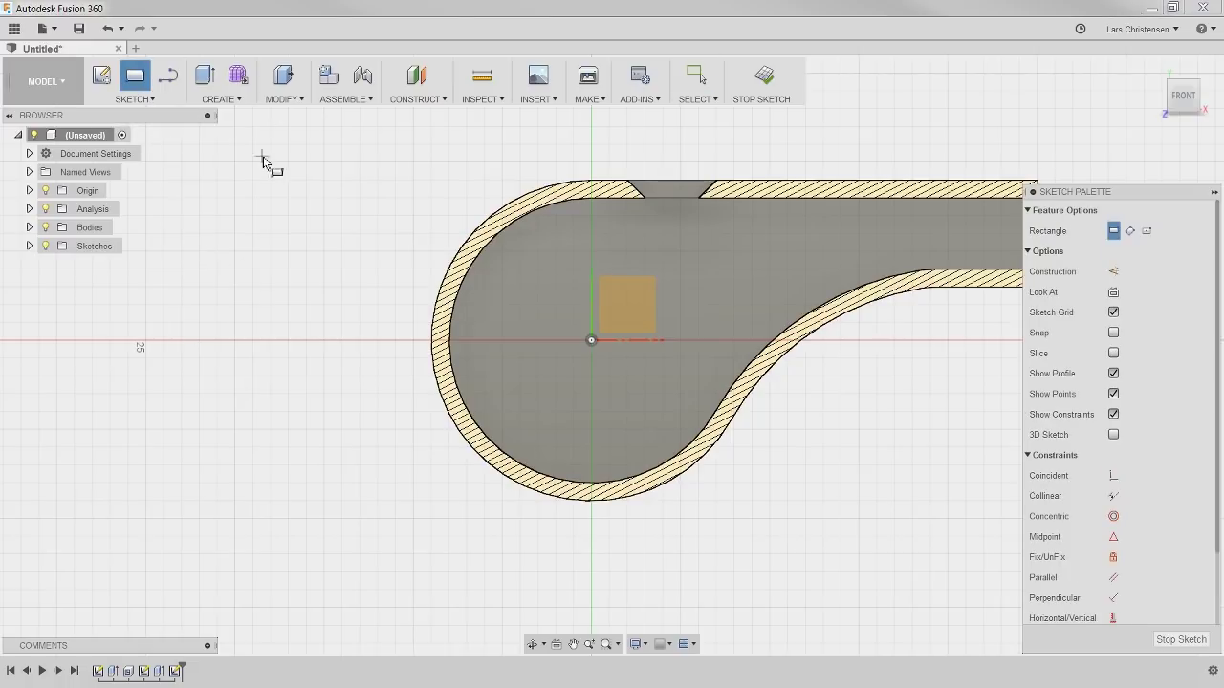
pyautogui.click(190, 297)
pyautogui.click(278, 453)
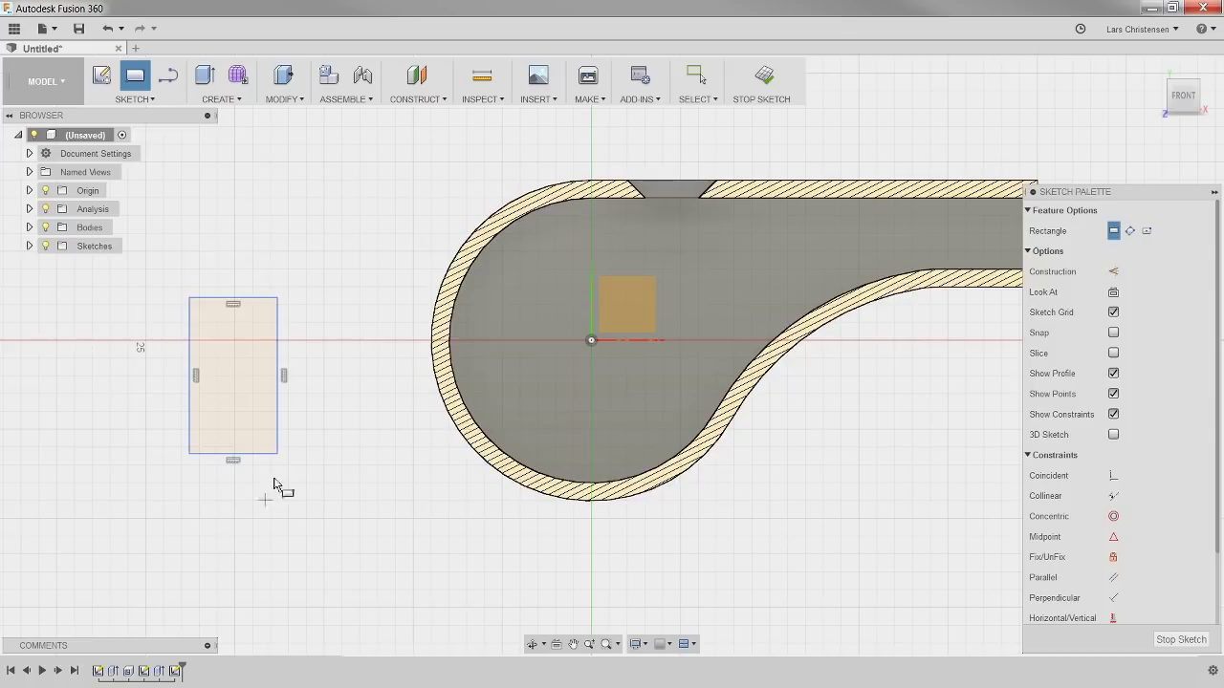
pyautogui.scroll(2, 181, 411)
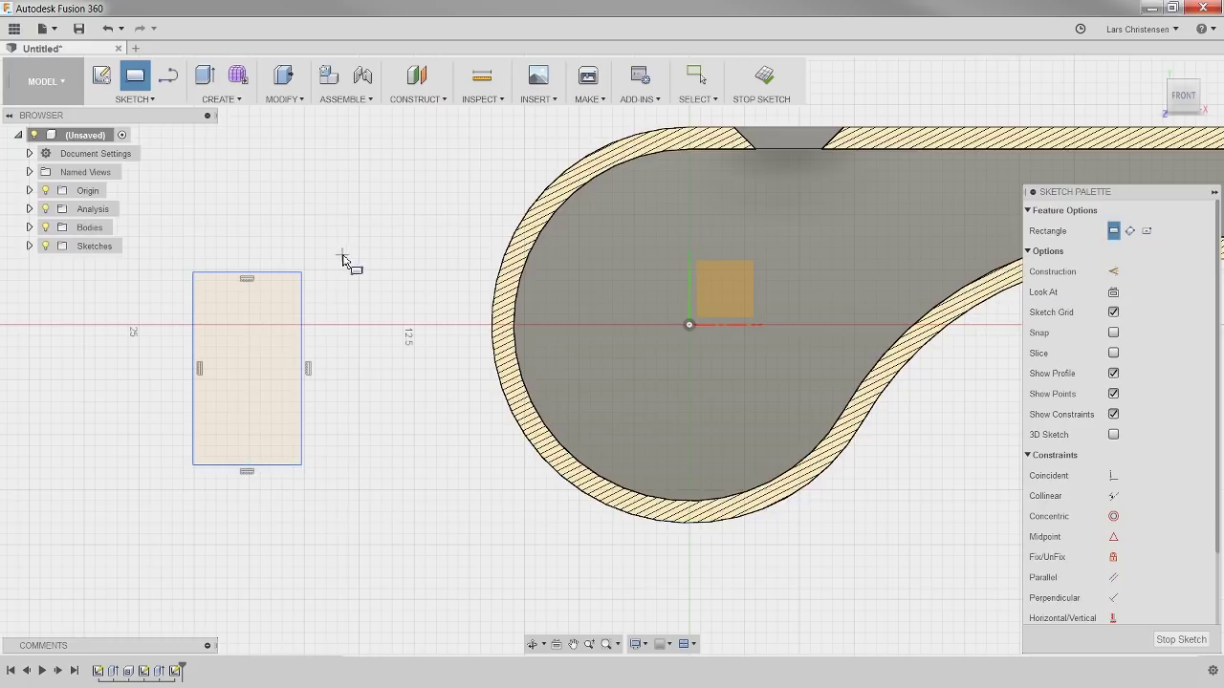
# - Dimension the rectangle beside the whistle's rounded end to 5 mm high and 3 mm wide
pyautogui.press('d')
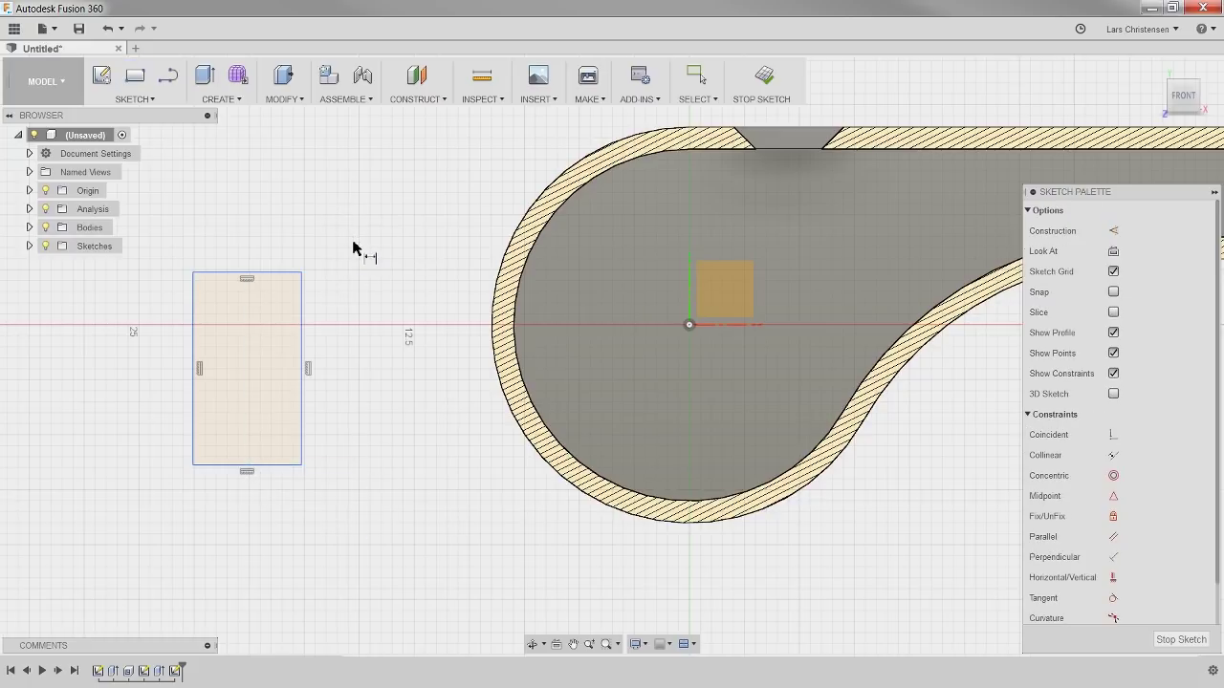
pyautogui.click(302, 356)
pyautogui.click(373, 390)
pyautogui.write('5')
pyautogui.press('Return')
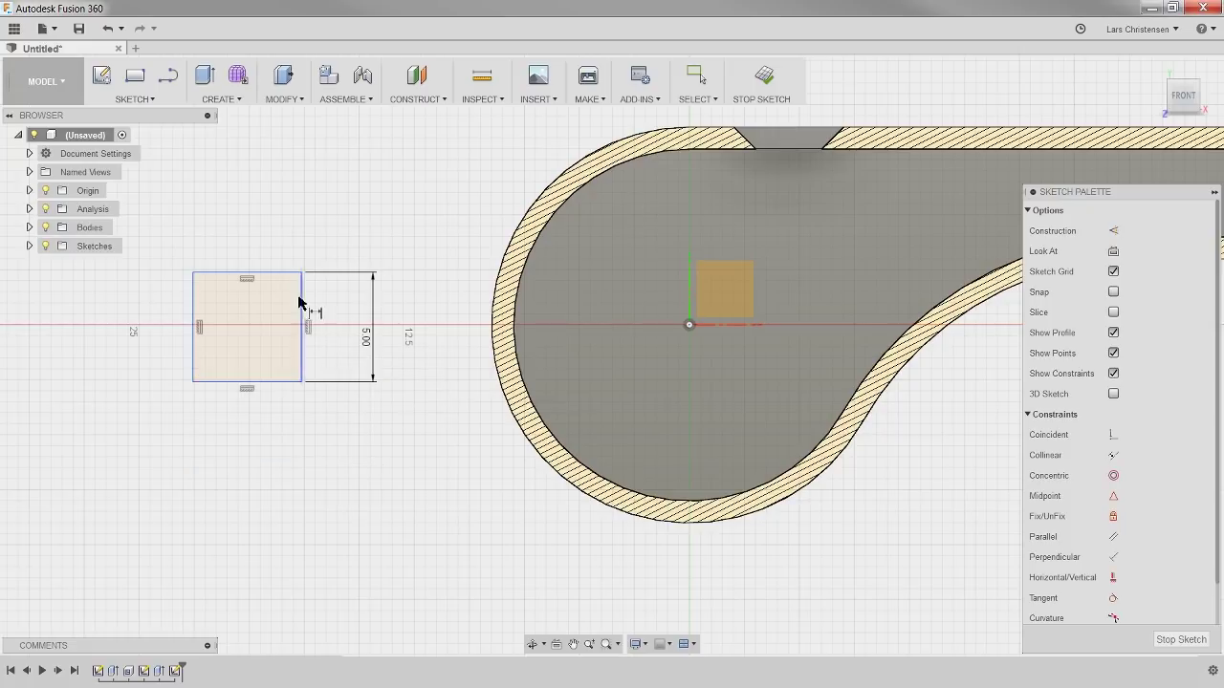
pyautogui.click(243, 278)
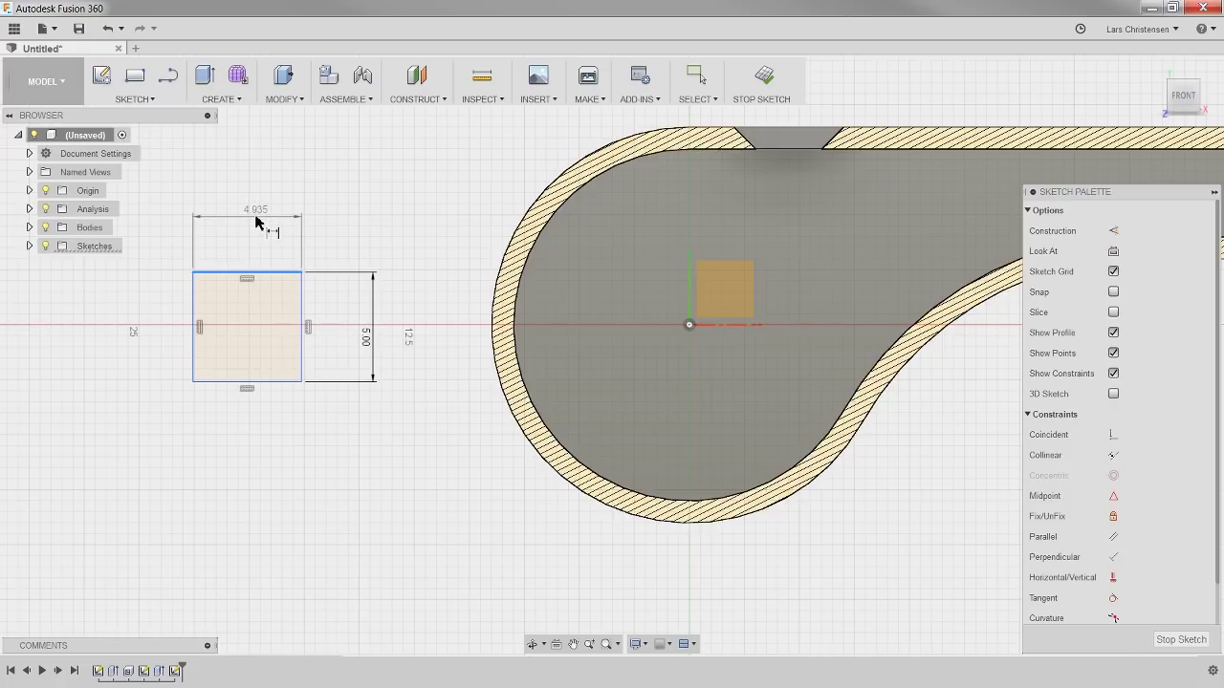
pyautogui.click(258, 218)
pyautogui.write('3')
pyautogui.press('Return')
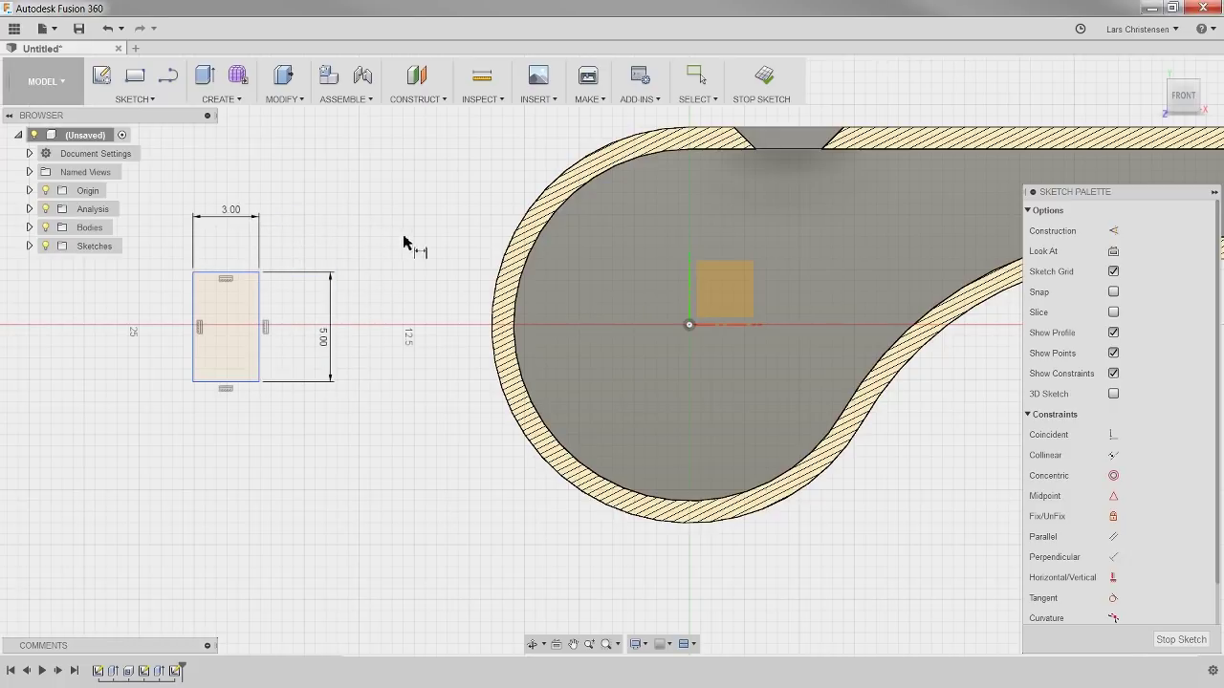
pyautogui.press('Escape')
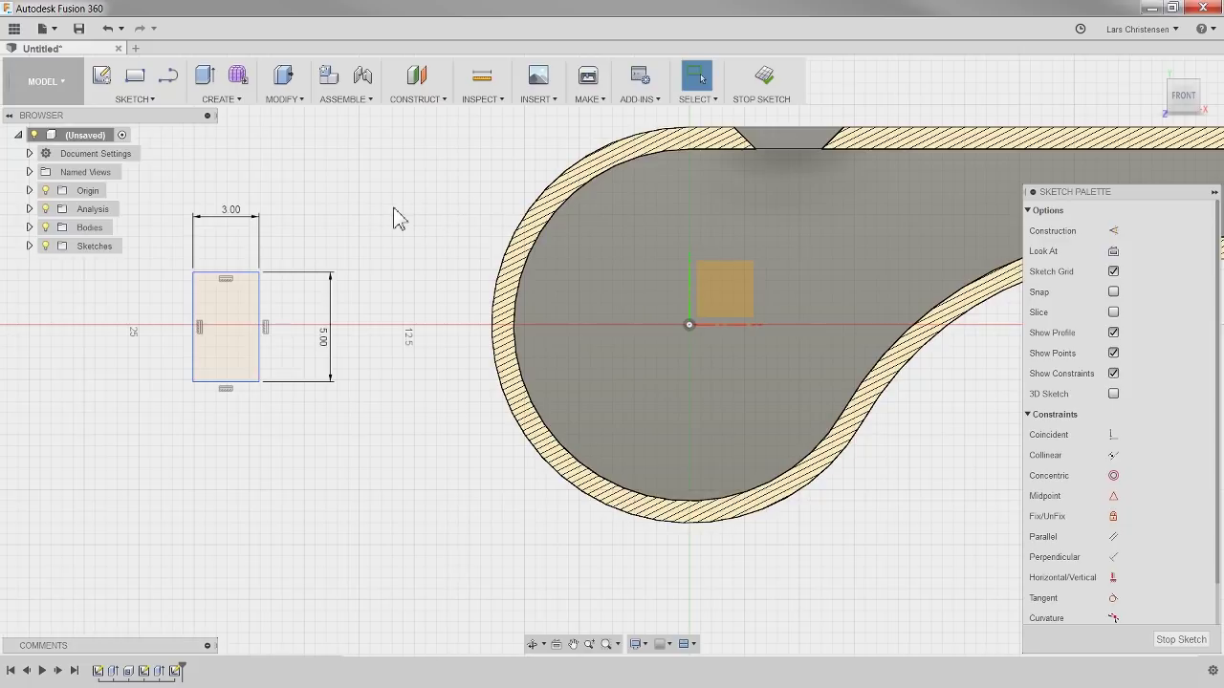
# - Move the rectangle toward the whistle and make its two nearest corners coincident with the whistle's rounded outer edge
pyautogui.moveTo(261, 278); pyautogui.dragTo(382, 257)
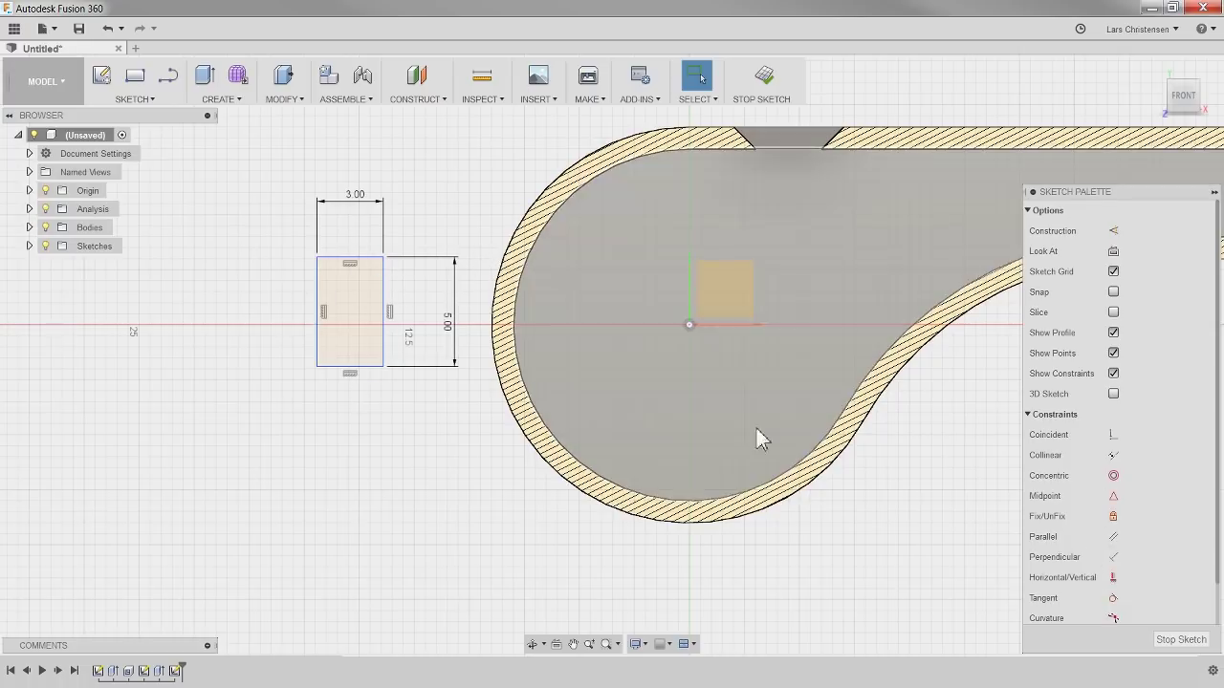
pyautogui.click(1113, 435)
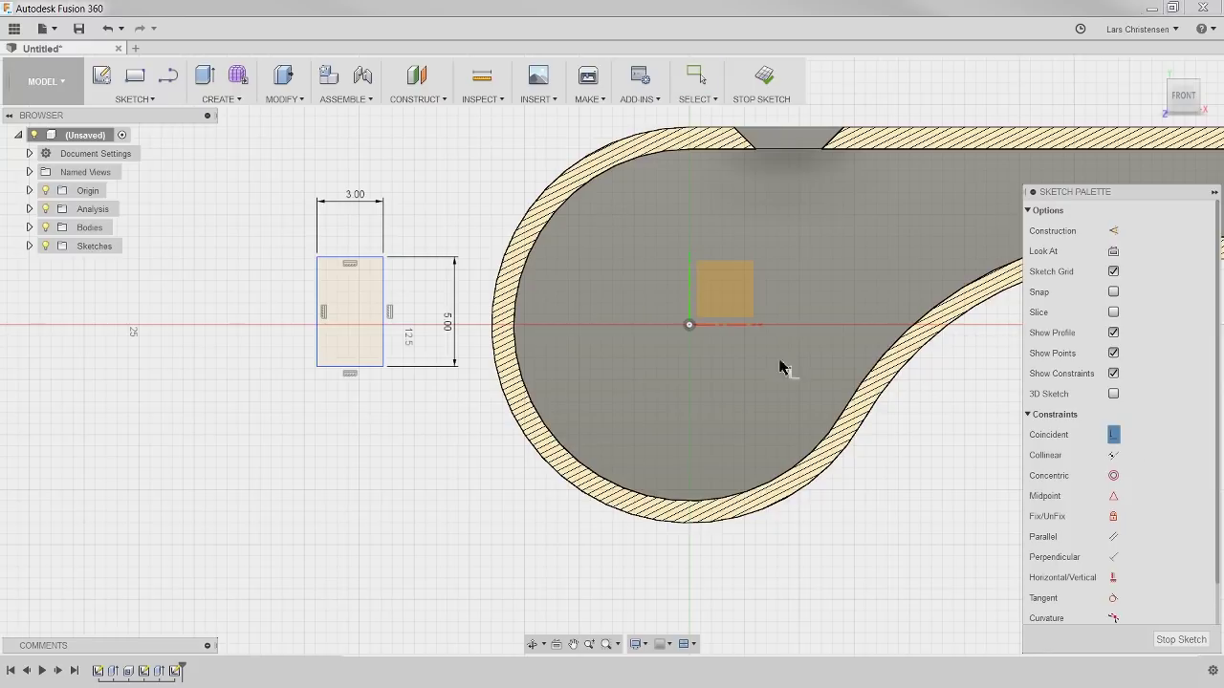
pyautogui.click(382, 260)
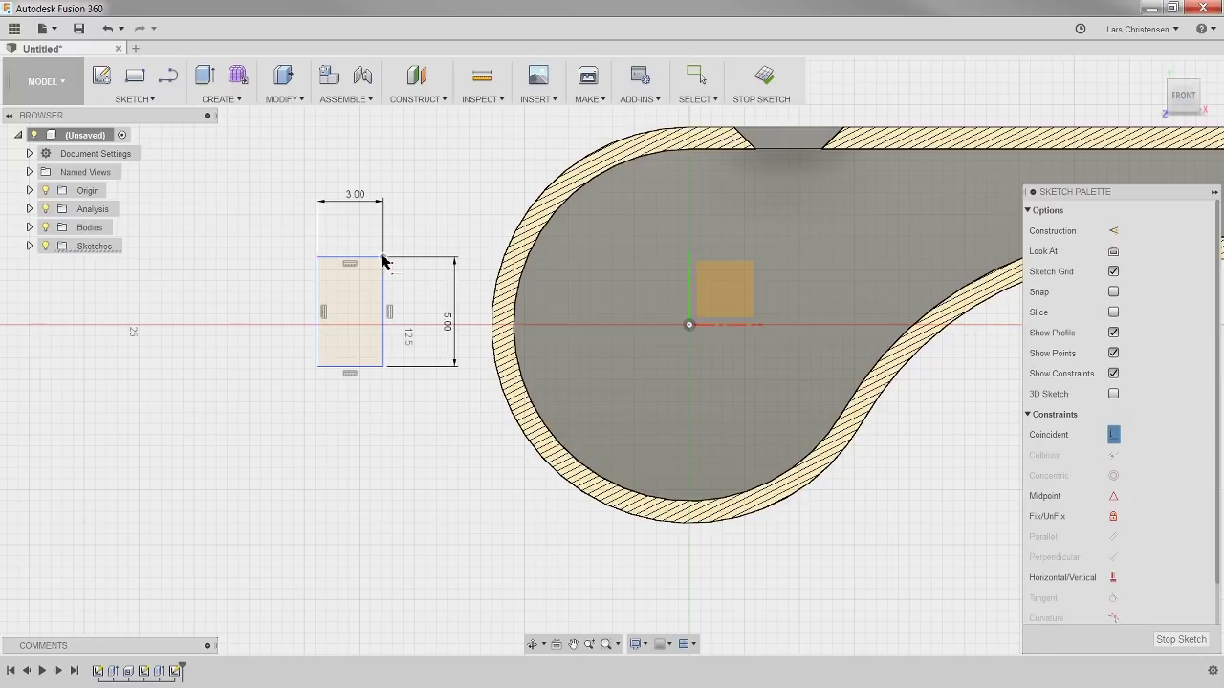
pyautogui.click(510, 249)
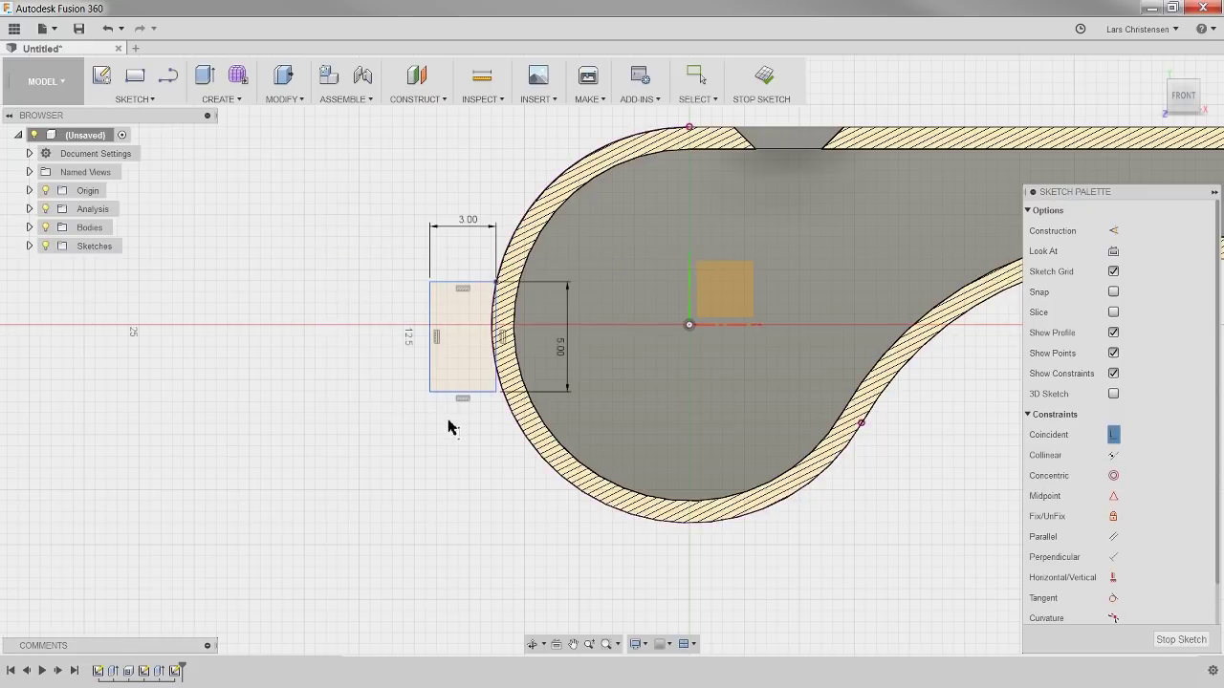
pyautogui.press('Escape')
pyautogui.moveTo(432, 295); pyautogui.dragTo(347, 418)
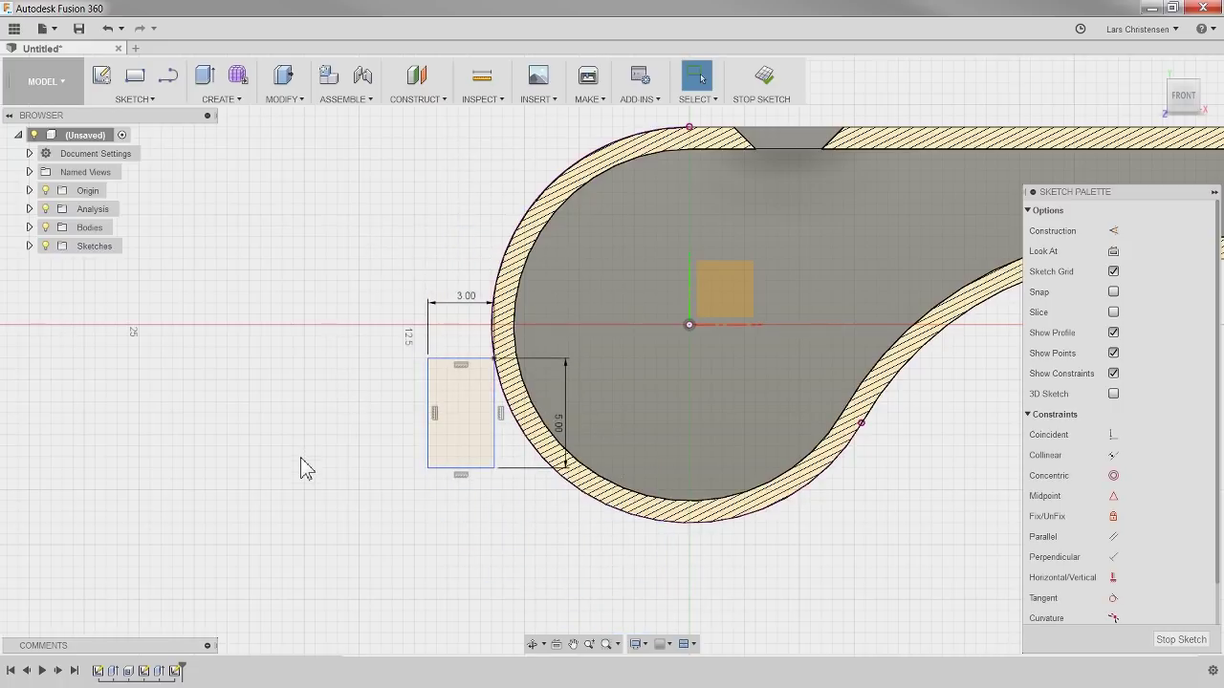
pyautogui.click(1111, 438)
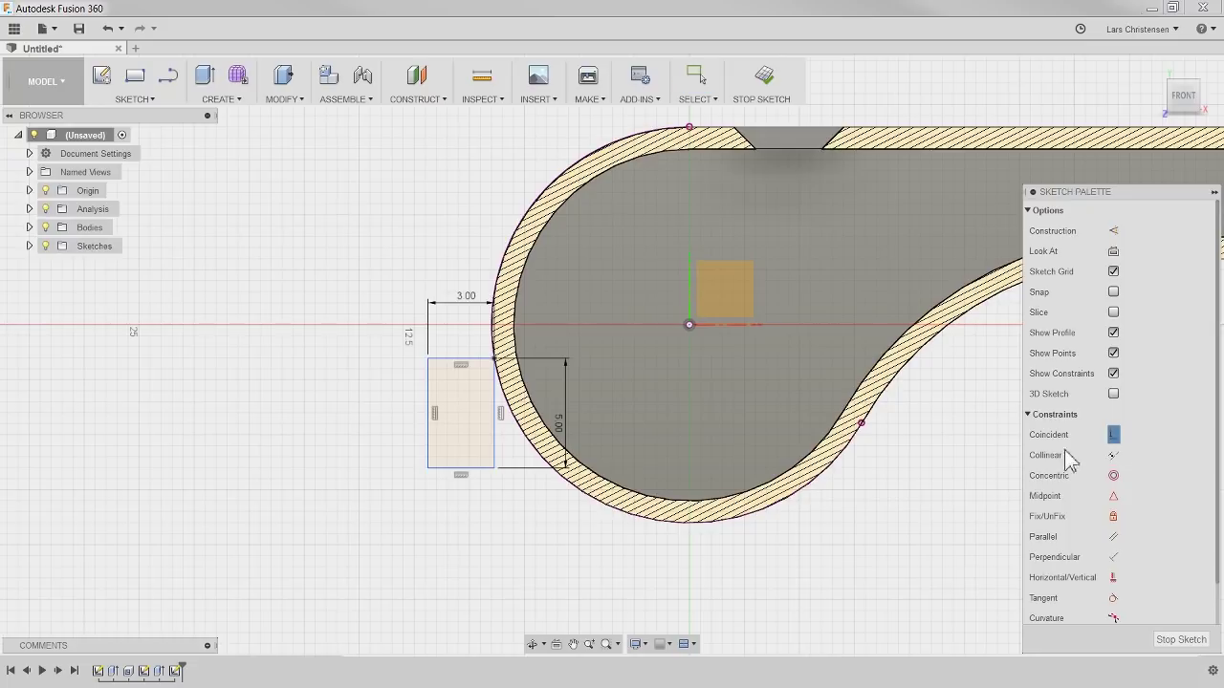
pyautogui.click(494, 470)
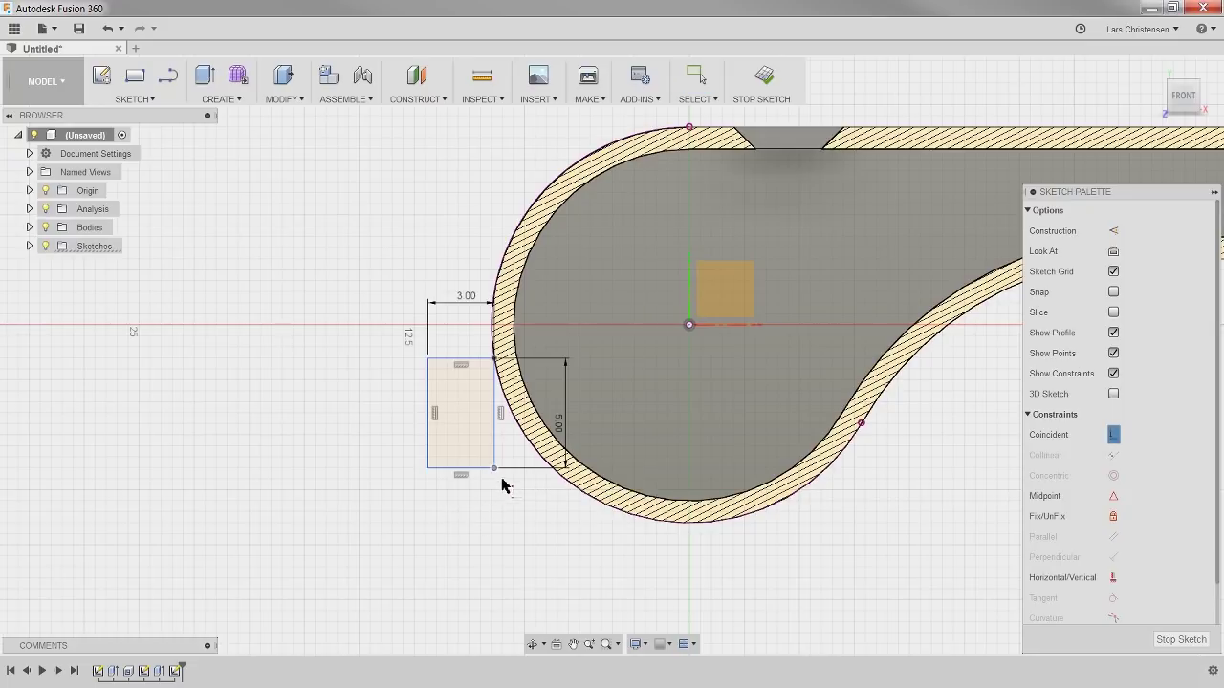
pyautogui.click(526, 441)
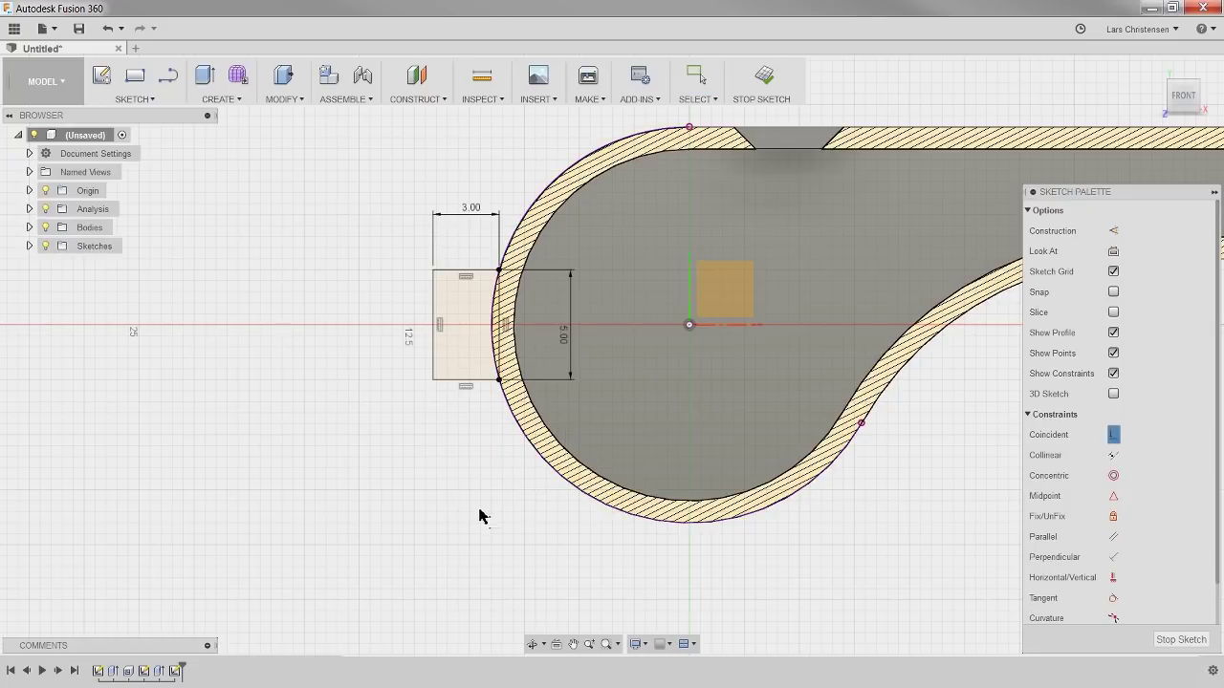
# - Close the rectangle's outer end with a tangent arc running from its upper outer corner to its lower outer corner
pyautogui.scroll(2, 473, 273)
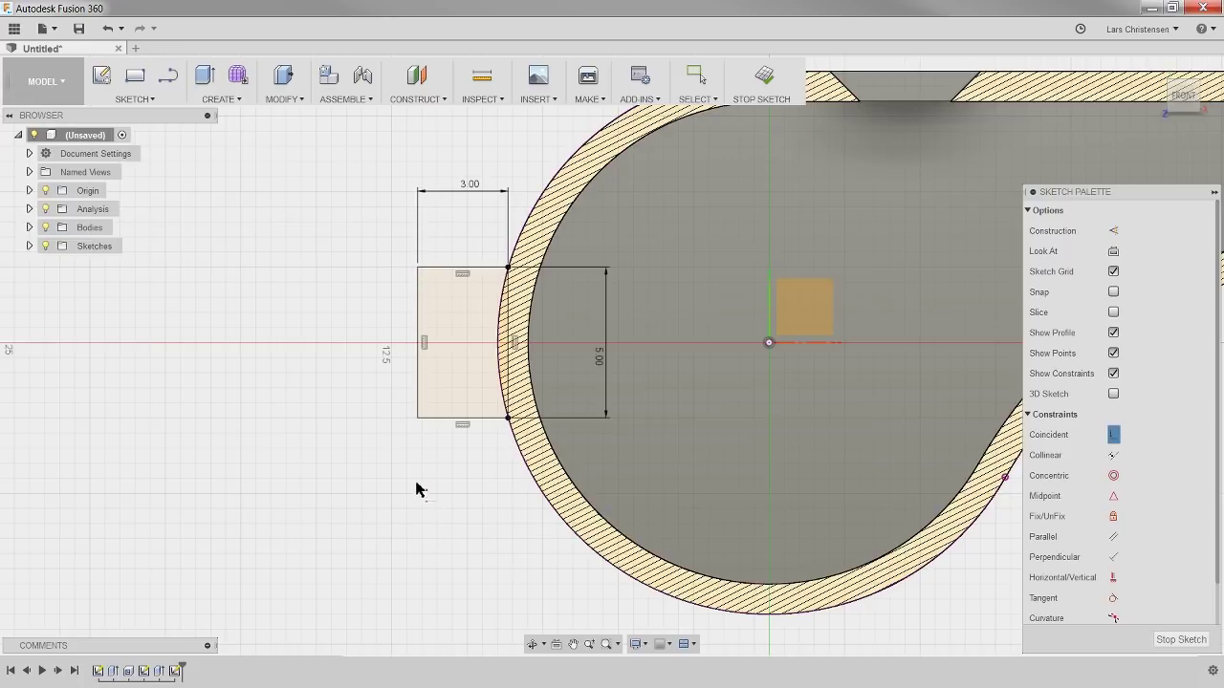
pyautogui.click(134, 100)
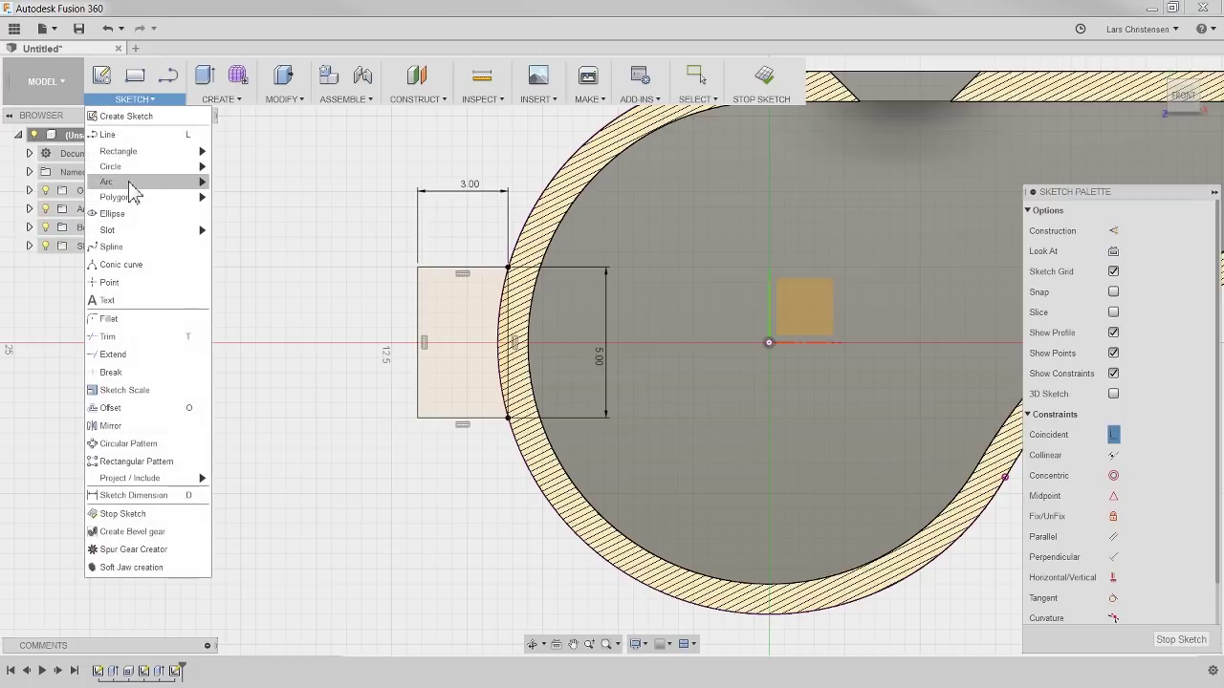
pyautogui.moveTo(132, 184)
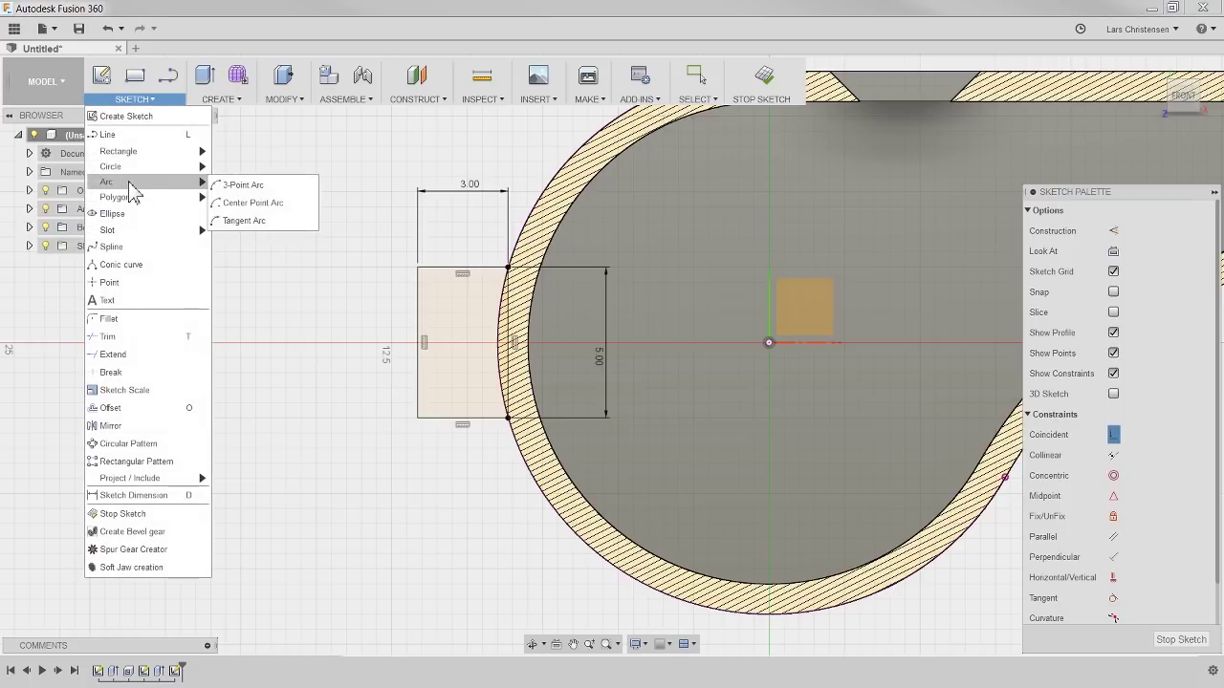
pyautogui.click(243, 221)
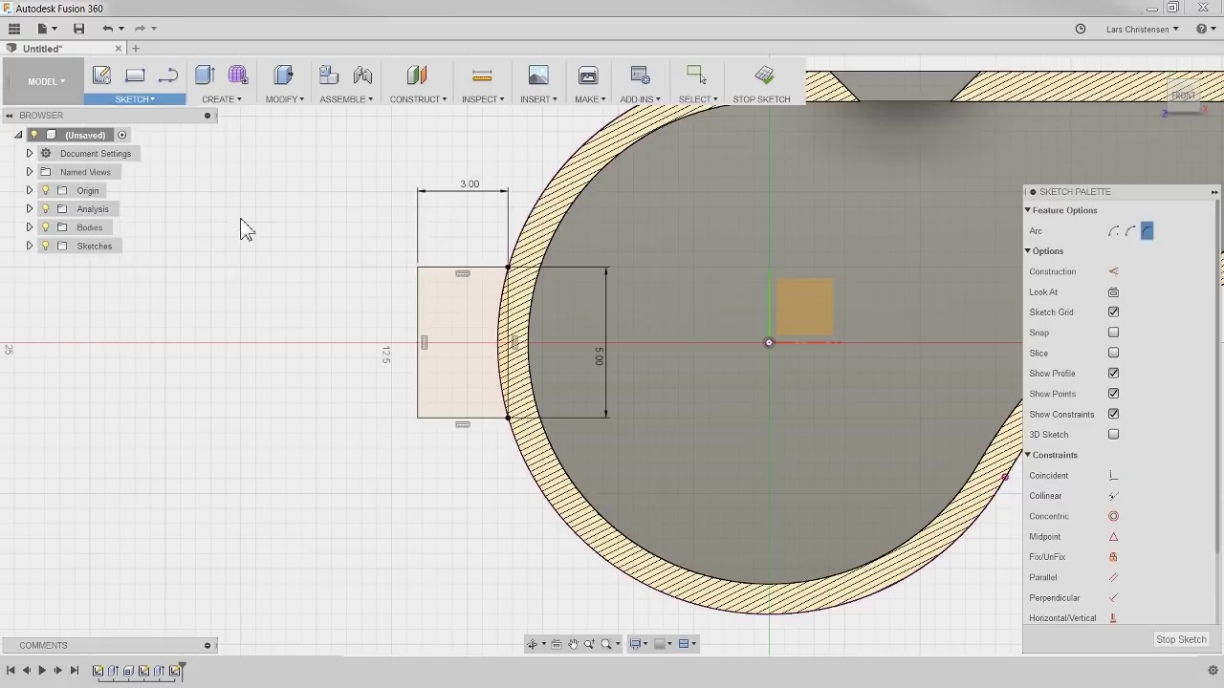
pyautogui.click(418, 267)
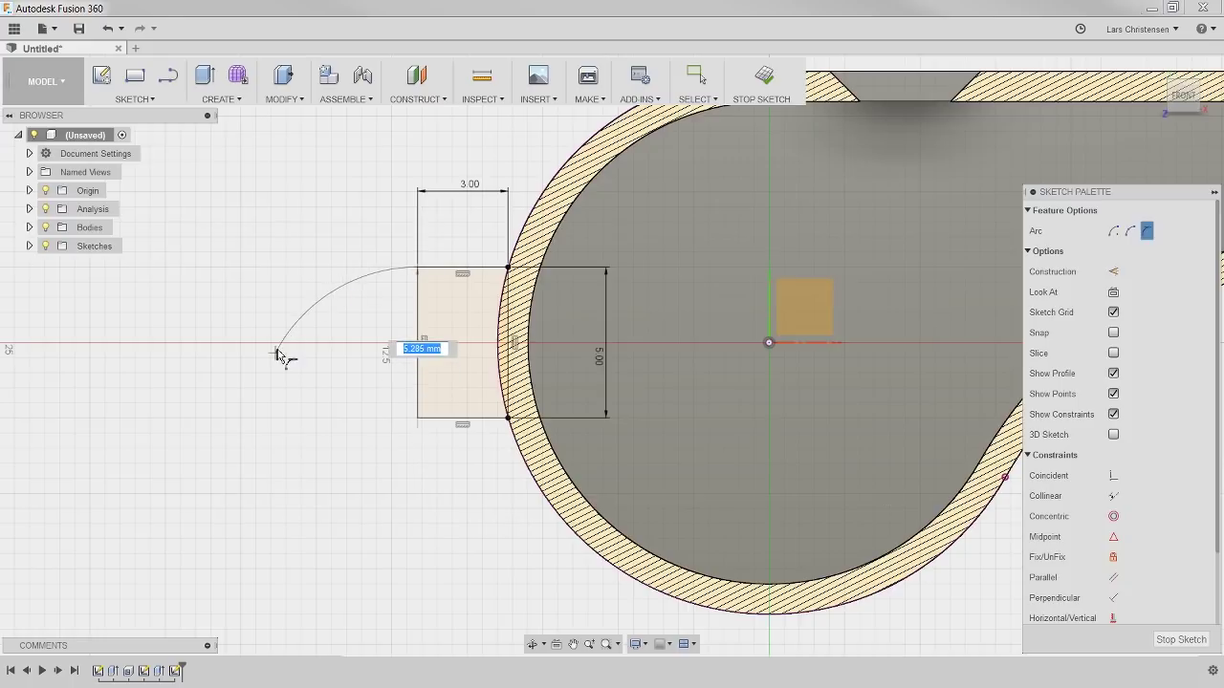
pyautogui.click(420, 419)
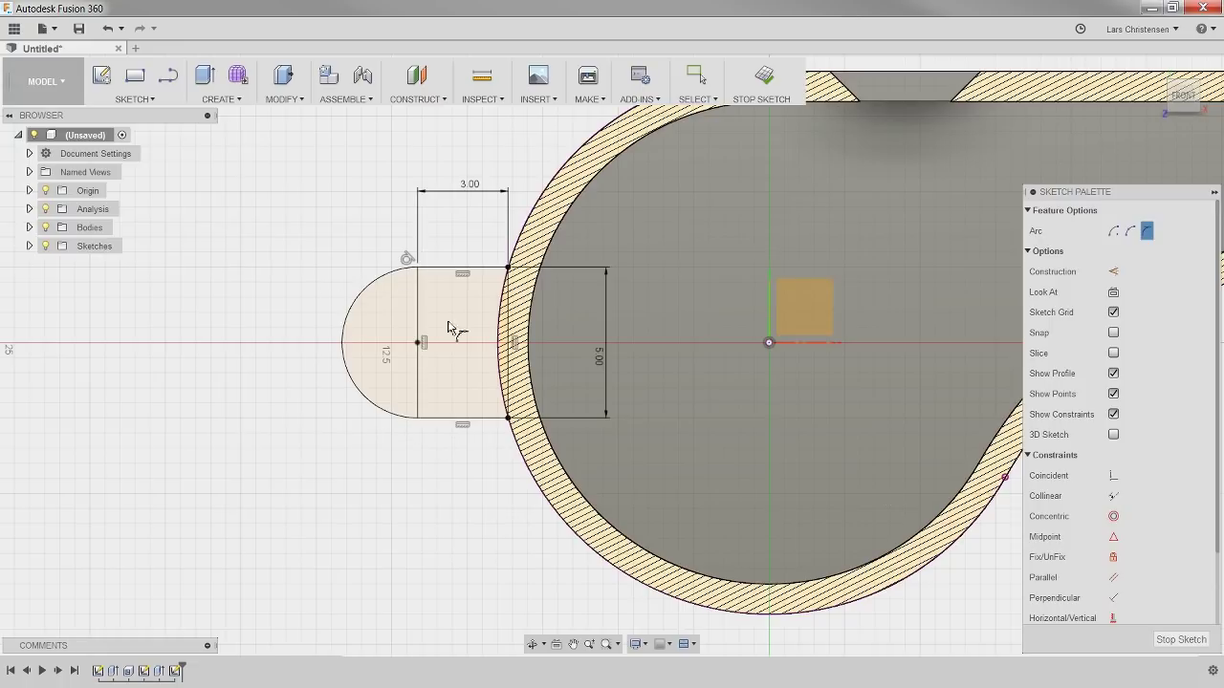
# - Sketch a 3 mm diameter circle centred on the tangent arc's center point
pyautogui.scroll(-4, 43, 461)
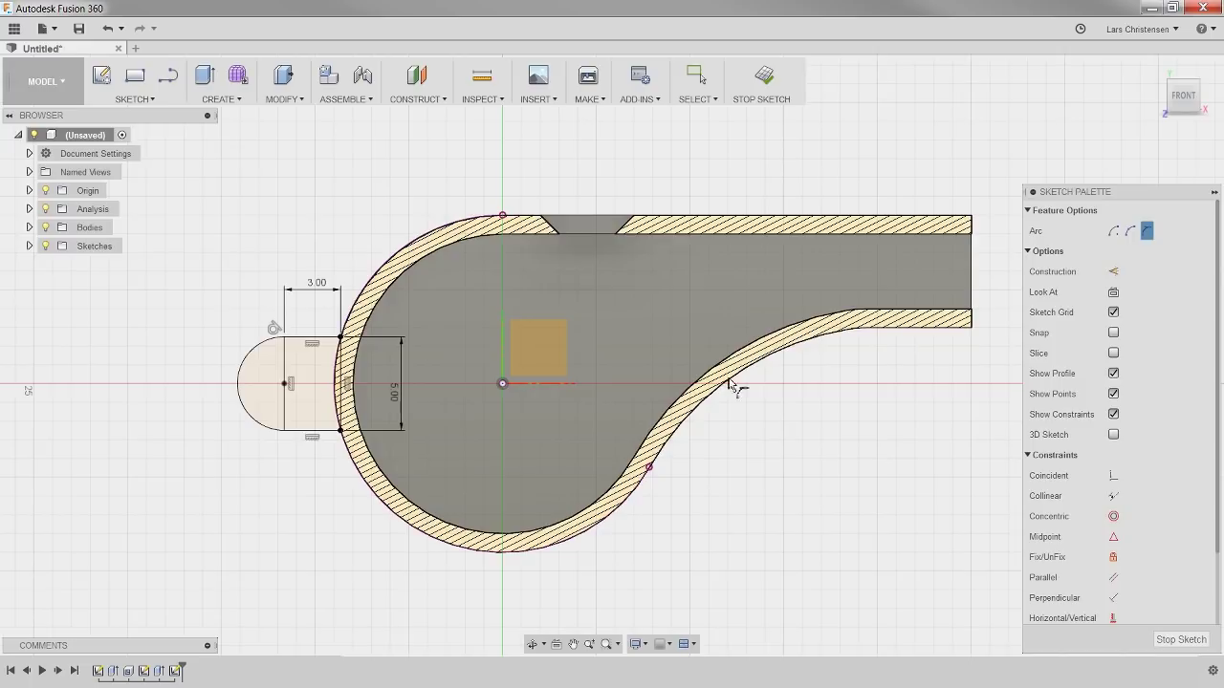
pyautogui.scroll(4, 265, 365)
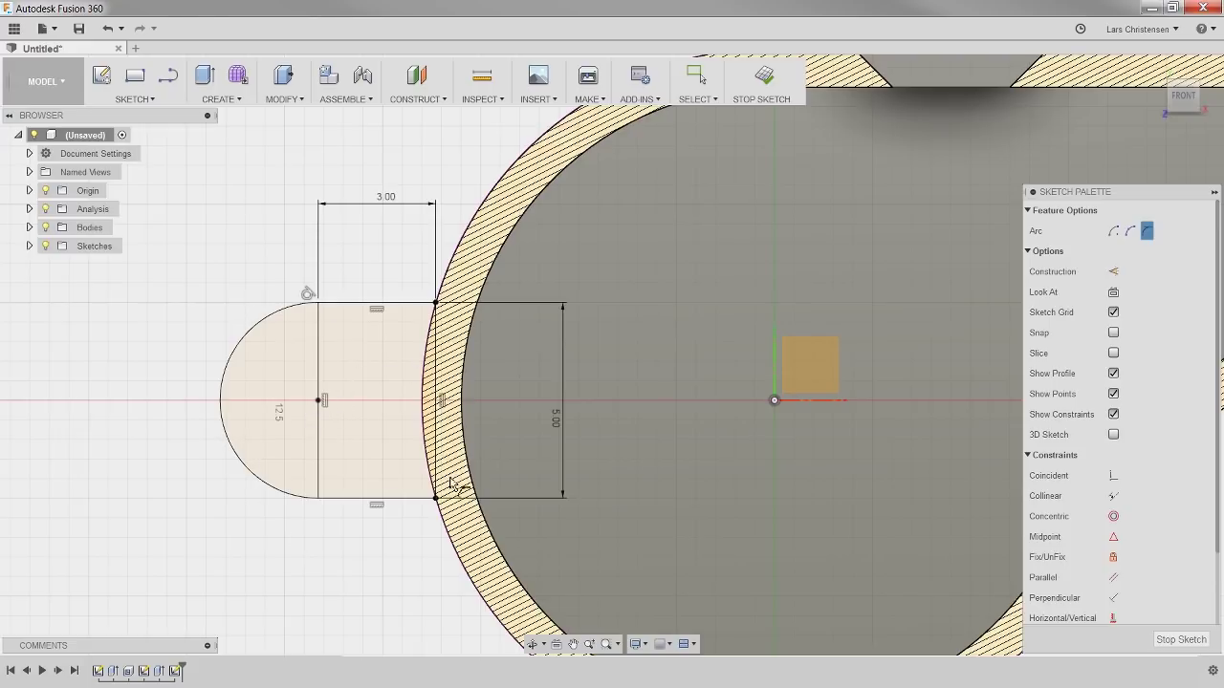
pyautogui.press('c')
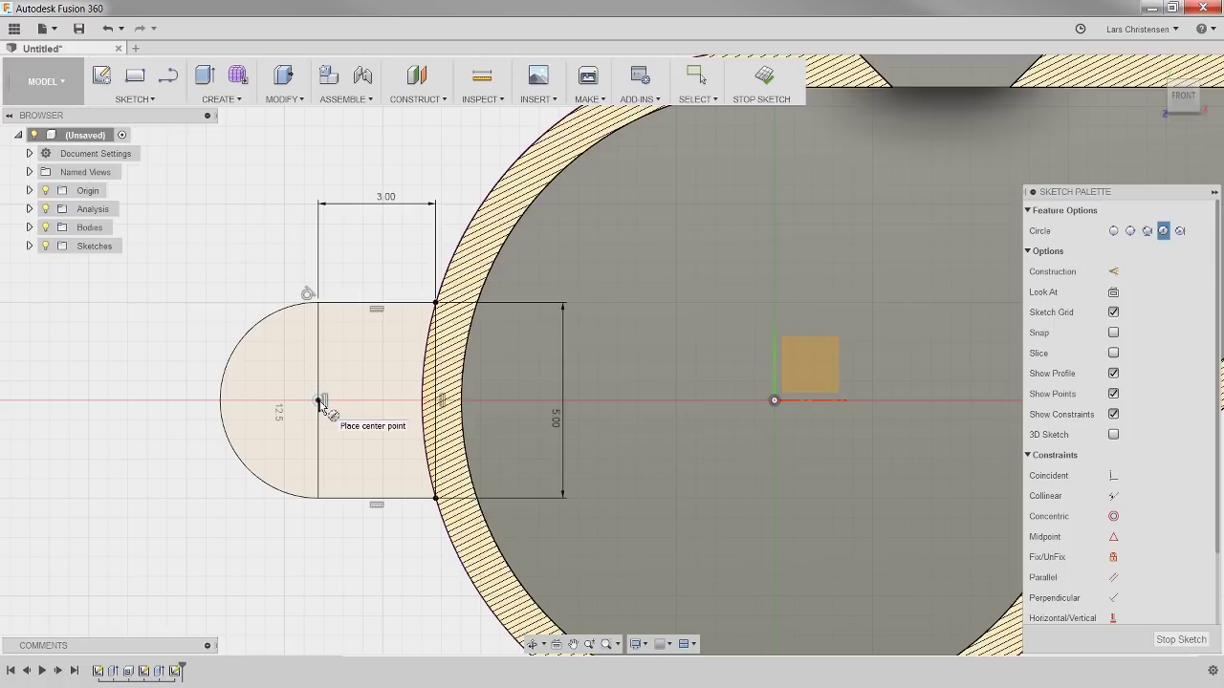
pyautogui.click(319, 400)
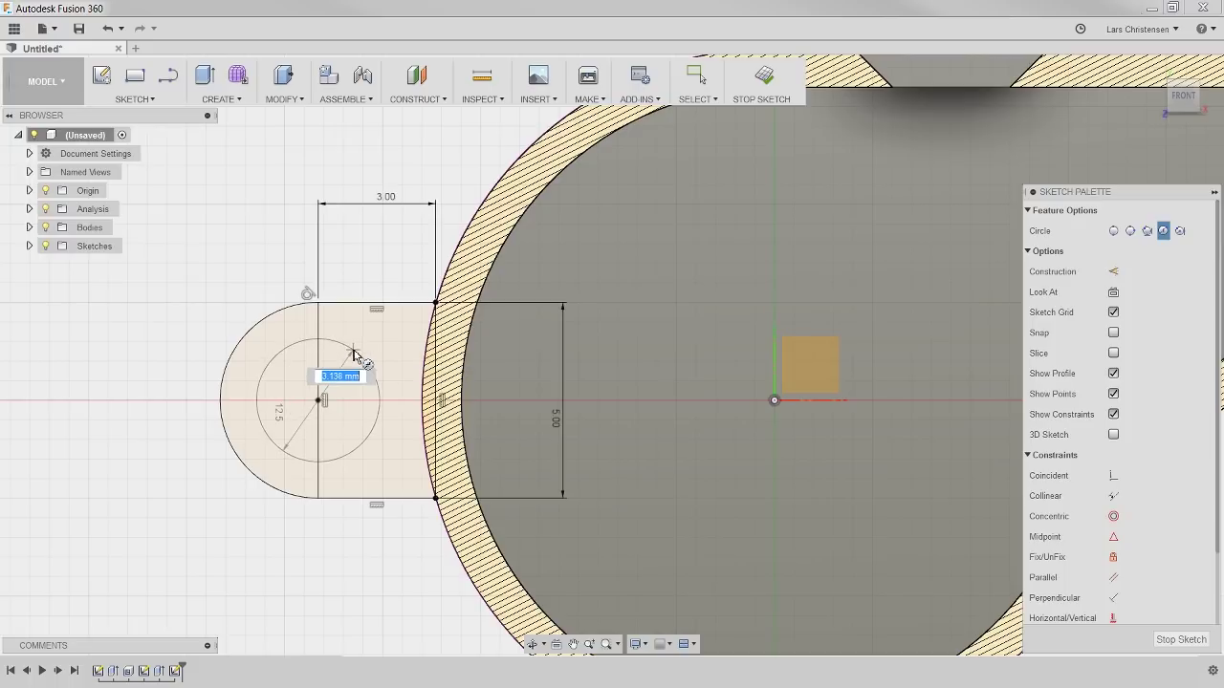
pyautogui.write('3')
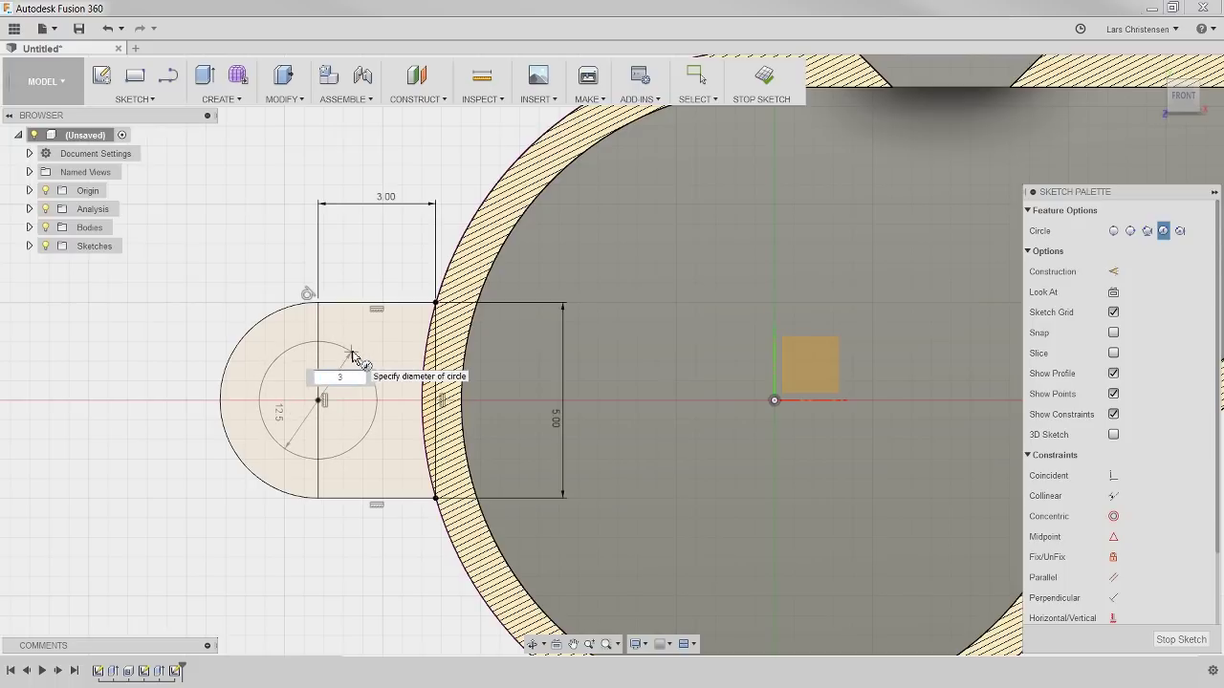
pyautogui.press('Return')
pyautogui.press('Escape')
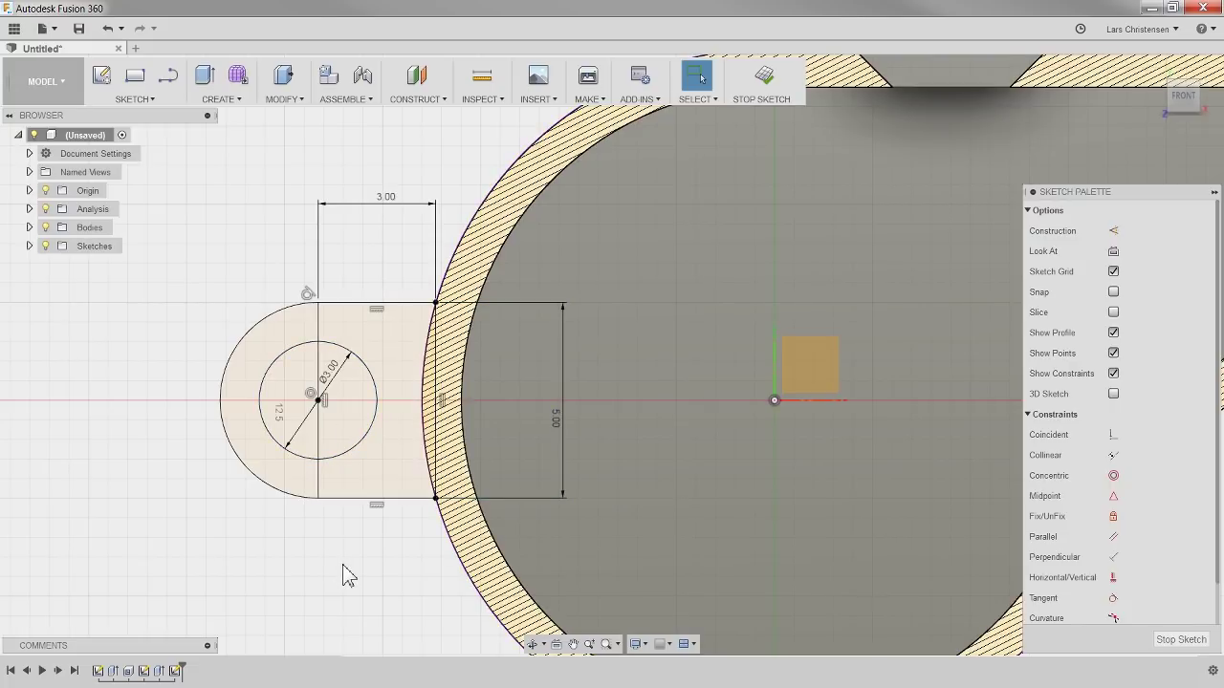
# - Extrude the two loop profiles around the circle symmetrically with a whole-length distance of -3 mm, joined to the whistle body
pyautogui.press('q')
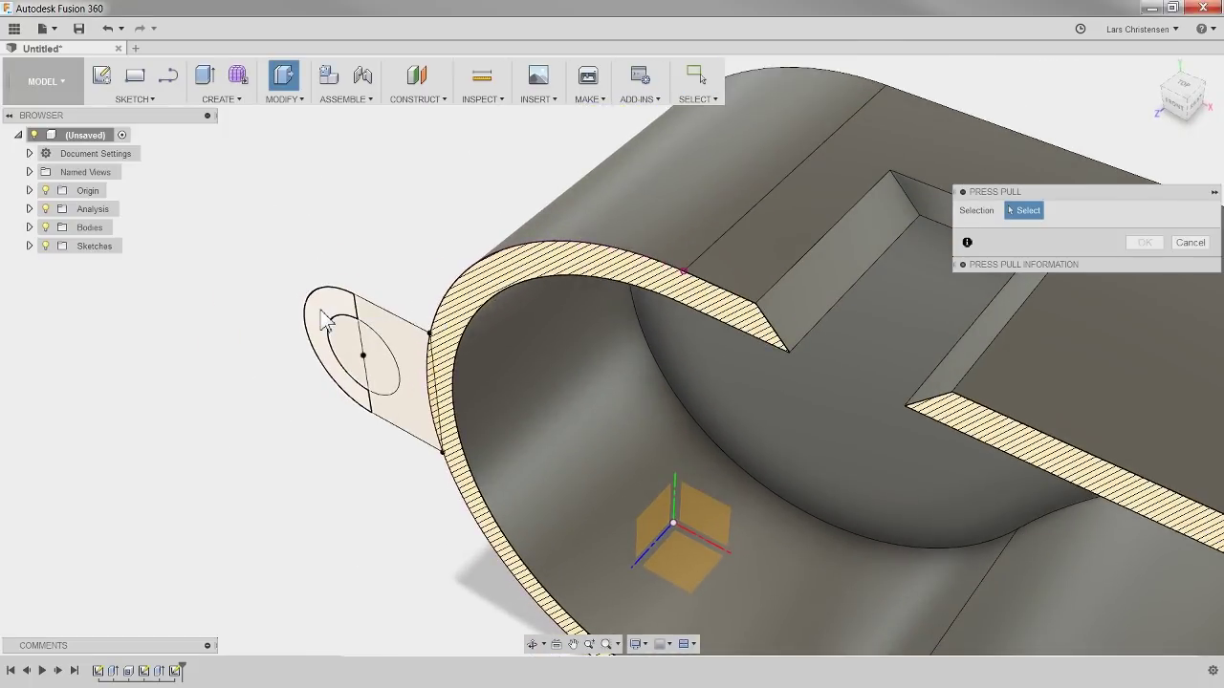
pyautogui.click(325, 321)
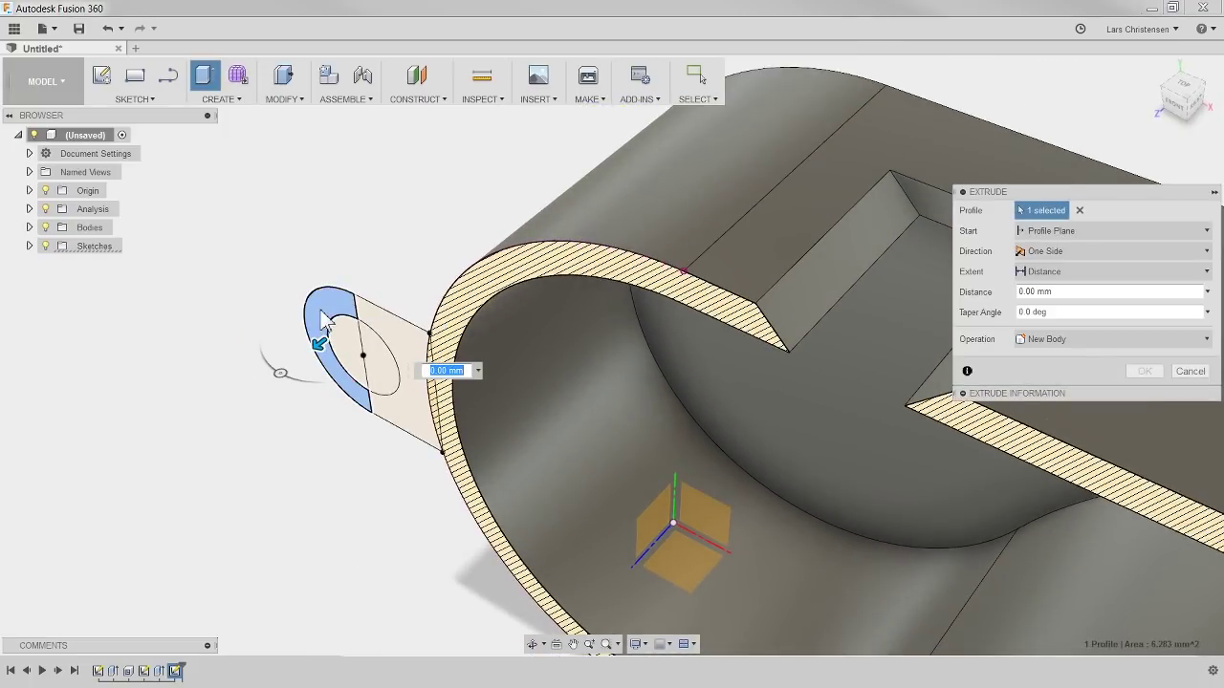
pyautogui.click(413, 366)
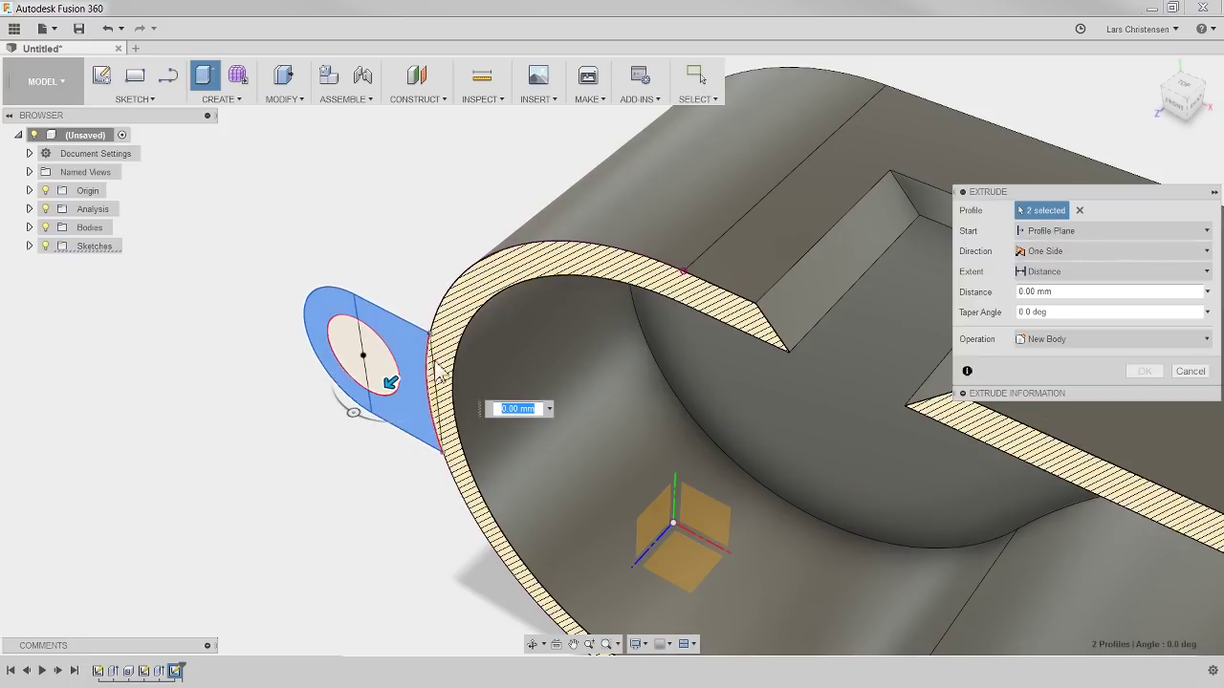
pyautogui.moveTo(388, 385); pyautogui.dragTo(461, 478)
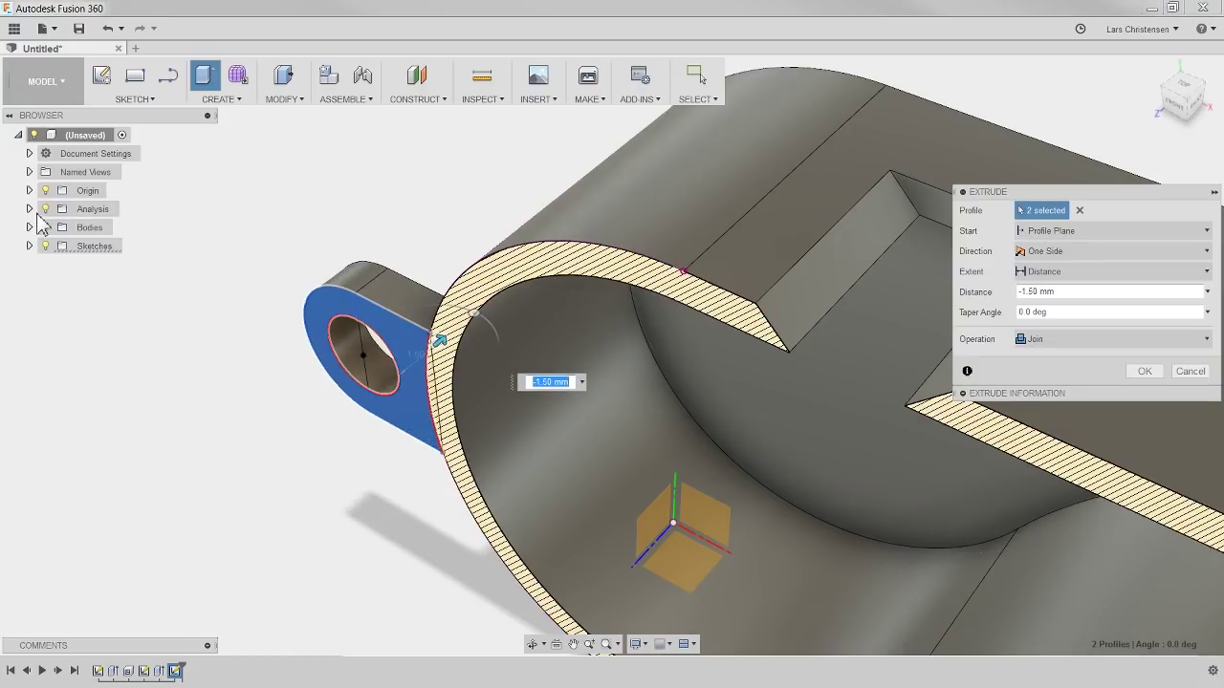
pyautogui.click(1036, 254)
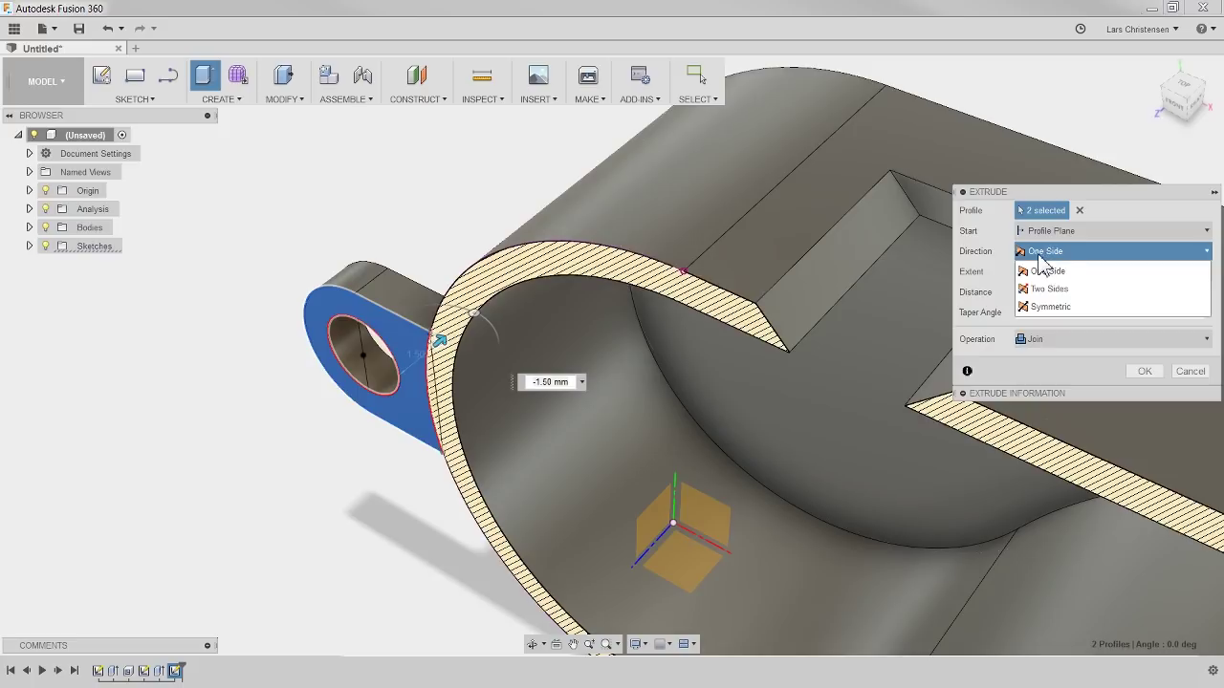
pyautogui.click(1051, 306)
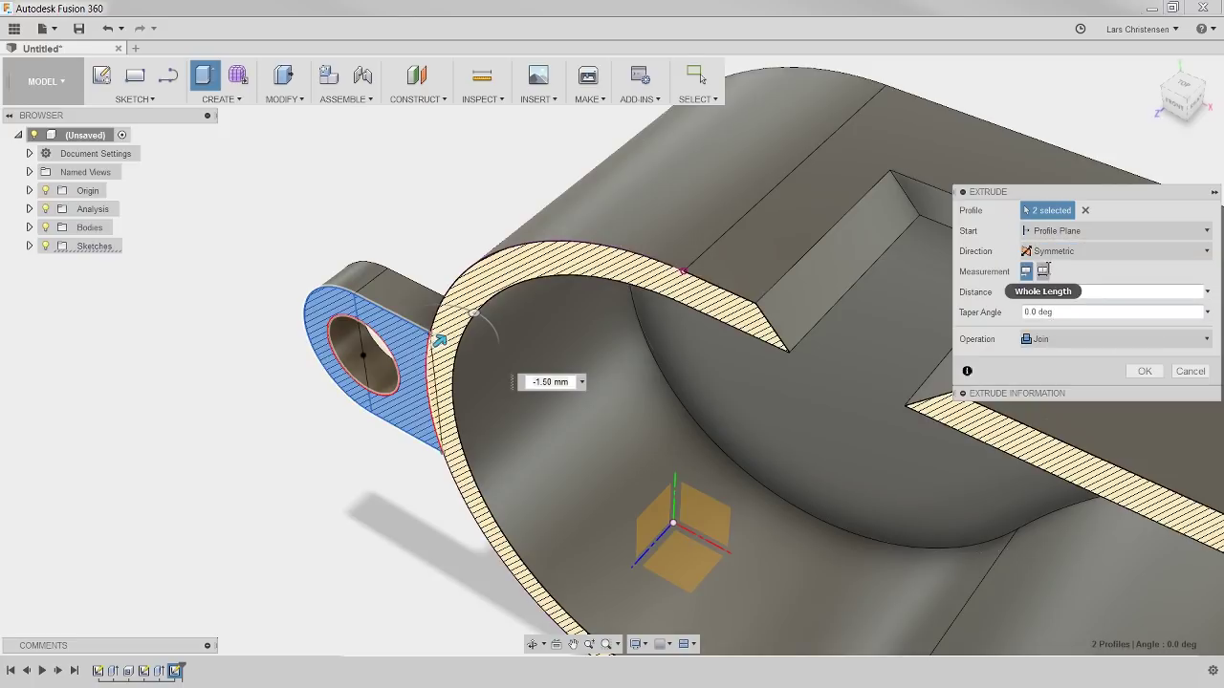
pyautogui.click(1042, 272)
pyautogui.click(1099, 293)
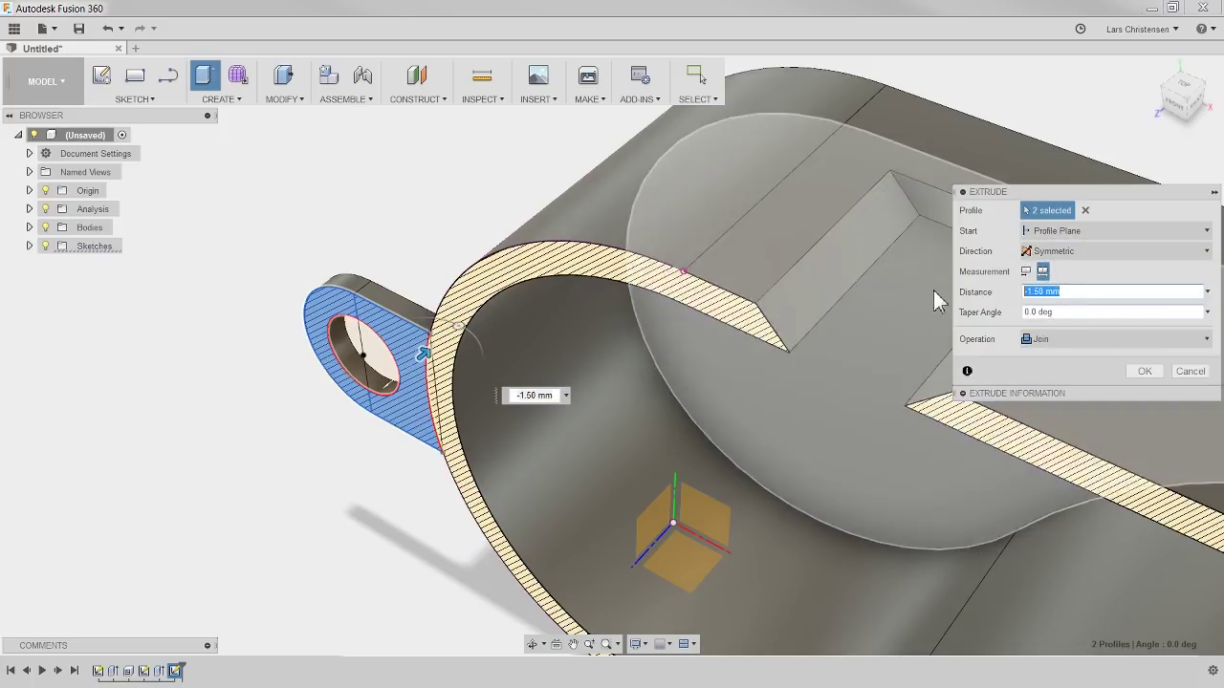
pyautogui.write('-3.')
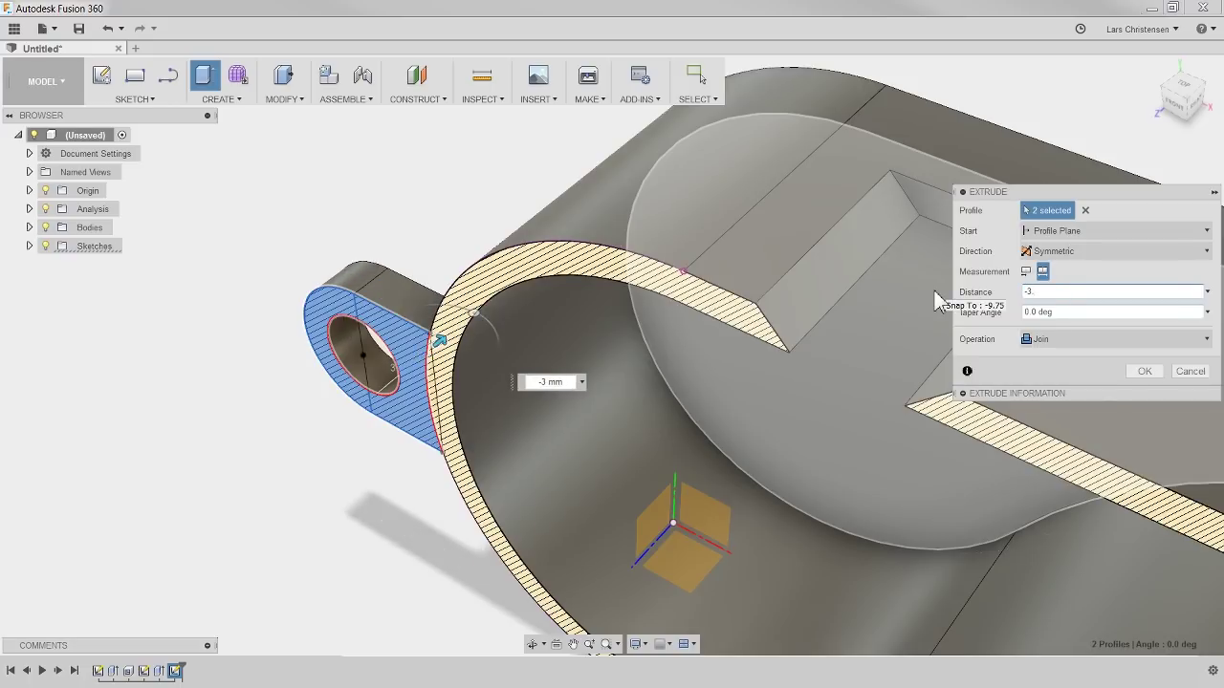
pyautogui.press('Return')
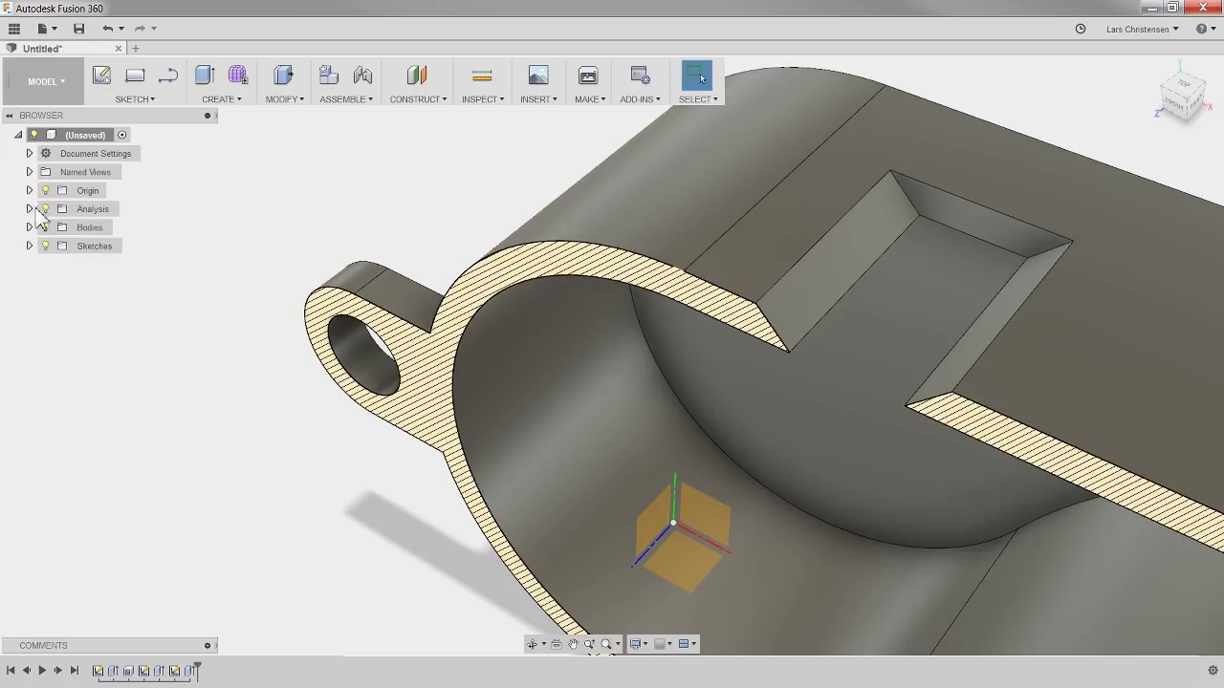
# - Hide the section analysis and view the complete whistle with its attached loop
pyautogui.click(44, 207)
pyautogui.keyDown('shift'); pyautogui.moveTo(300, 259); pyautogui.dragTo(339, 260, button='middle'); pyautogui.keyUp('shift')
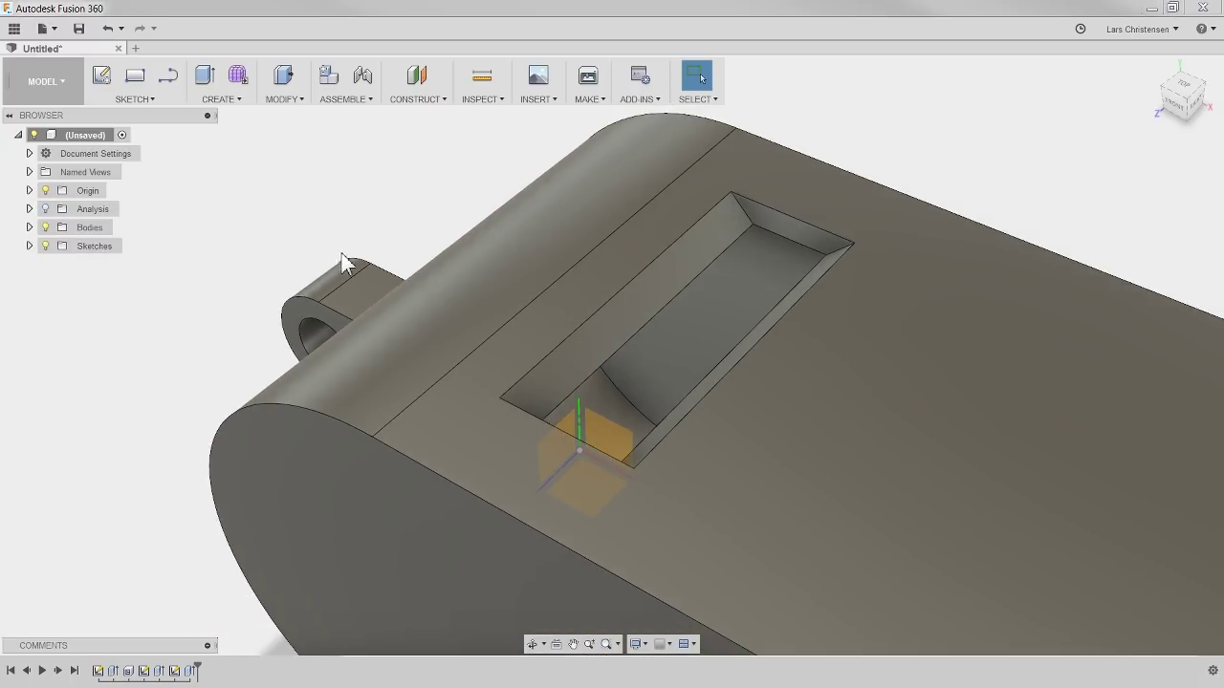
# - Examine the whistle's interior, air slot and loop in the section analysis from the front, ending on the complete whistle
pyautogui.keyDown('shift'); pyautogui.moveTo(201, 328); pyautogui.dragTo(536, 574, button='middle'); pyautogui.keyUp('shift')
pyautogui.keyDown('shift'); pyautogui.moveTo(185, 498); pyautogui.dragTo(258, 481, button='middle'); pyautogui.keyUp('shift')
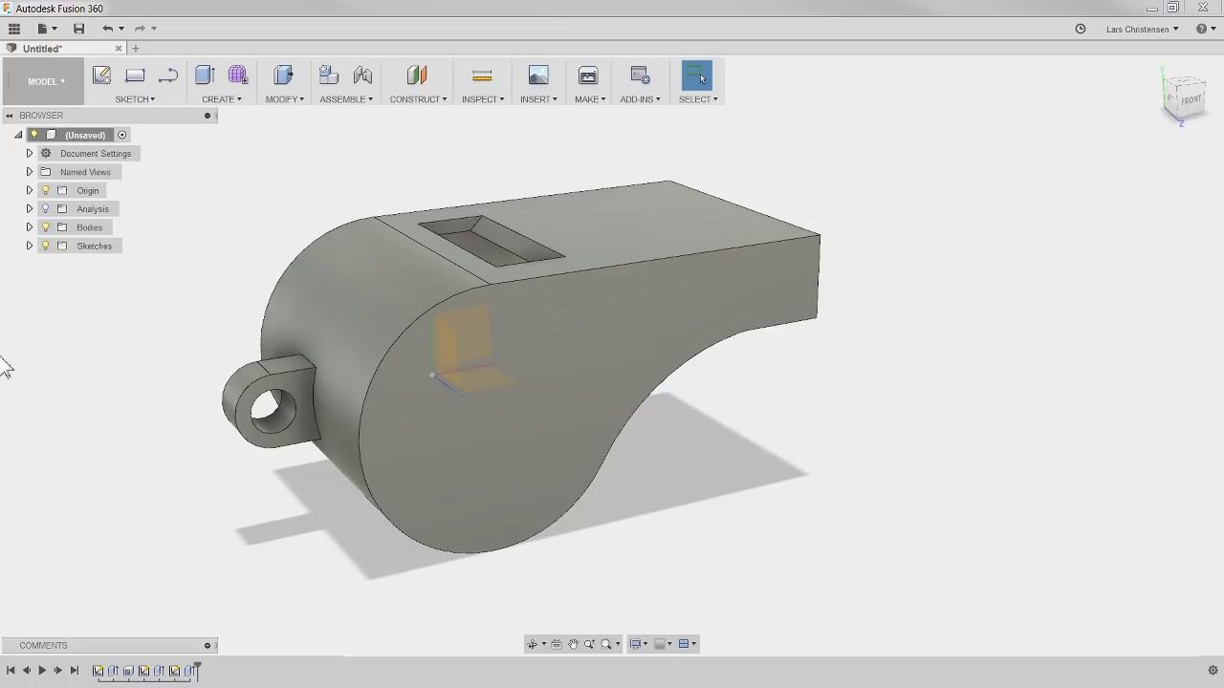
pyautogui.click(134, 100)
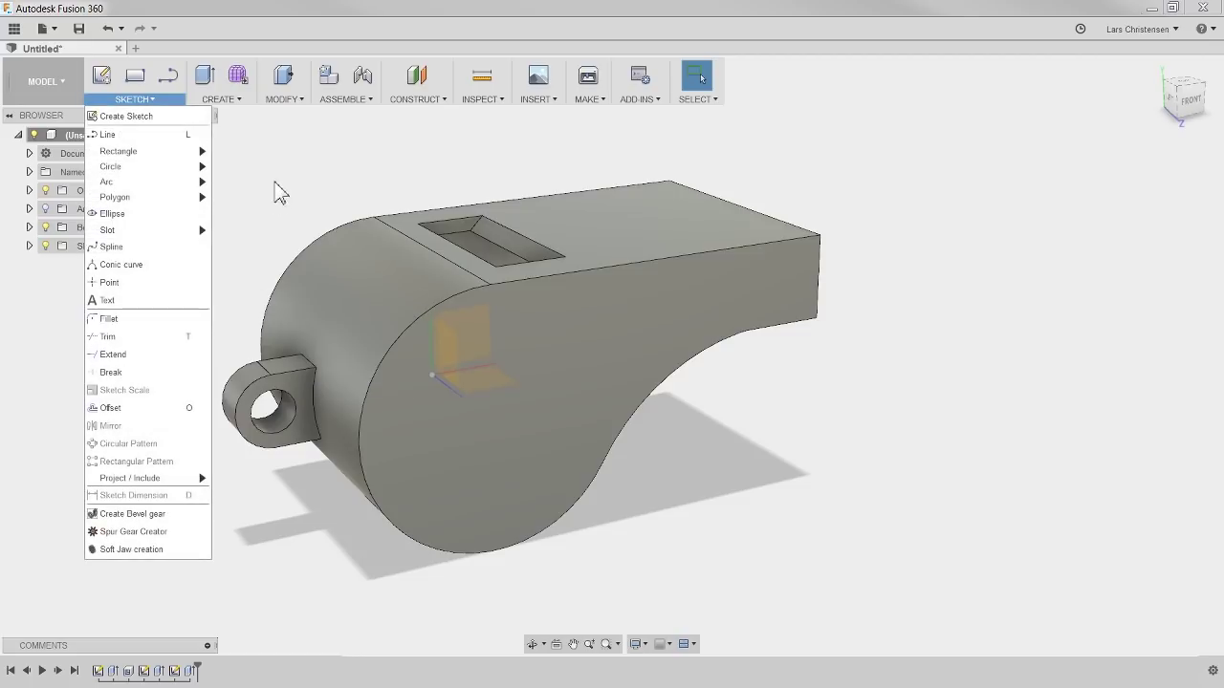
pyautogui.click(45, 208)
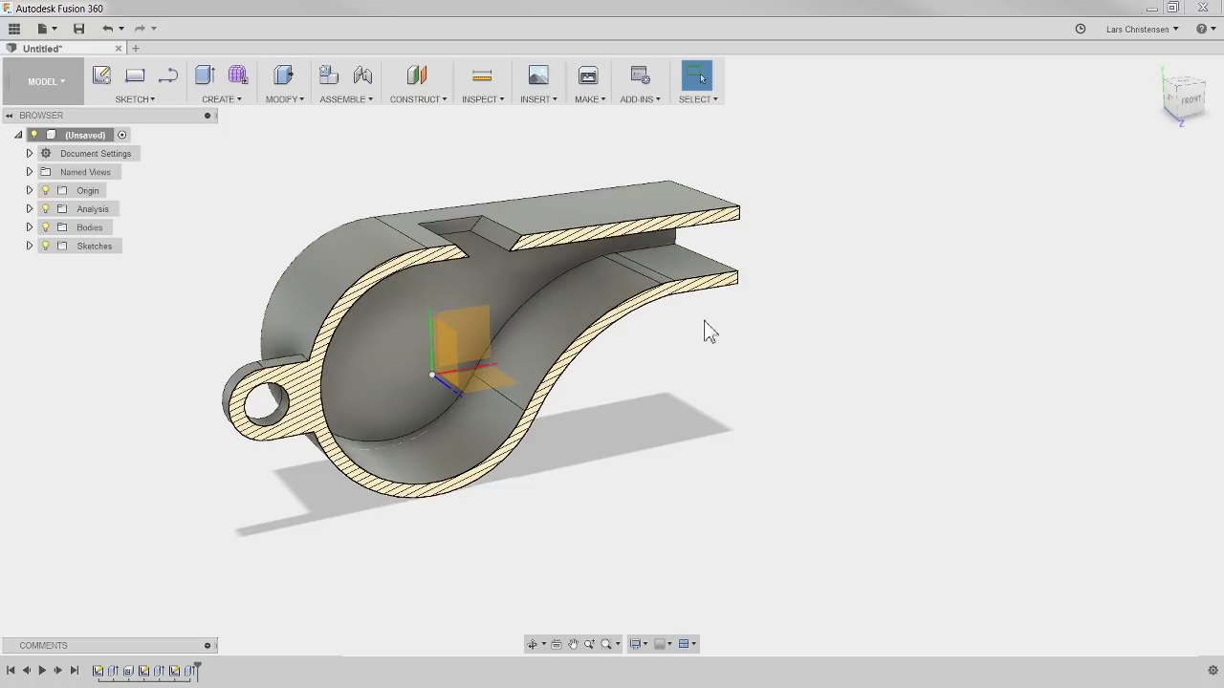
pyautogui.click(1190, 99)
pyautogui.scroll(4, 826, 351)
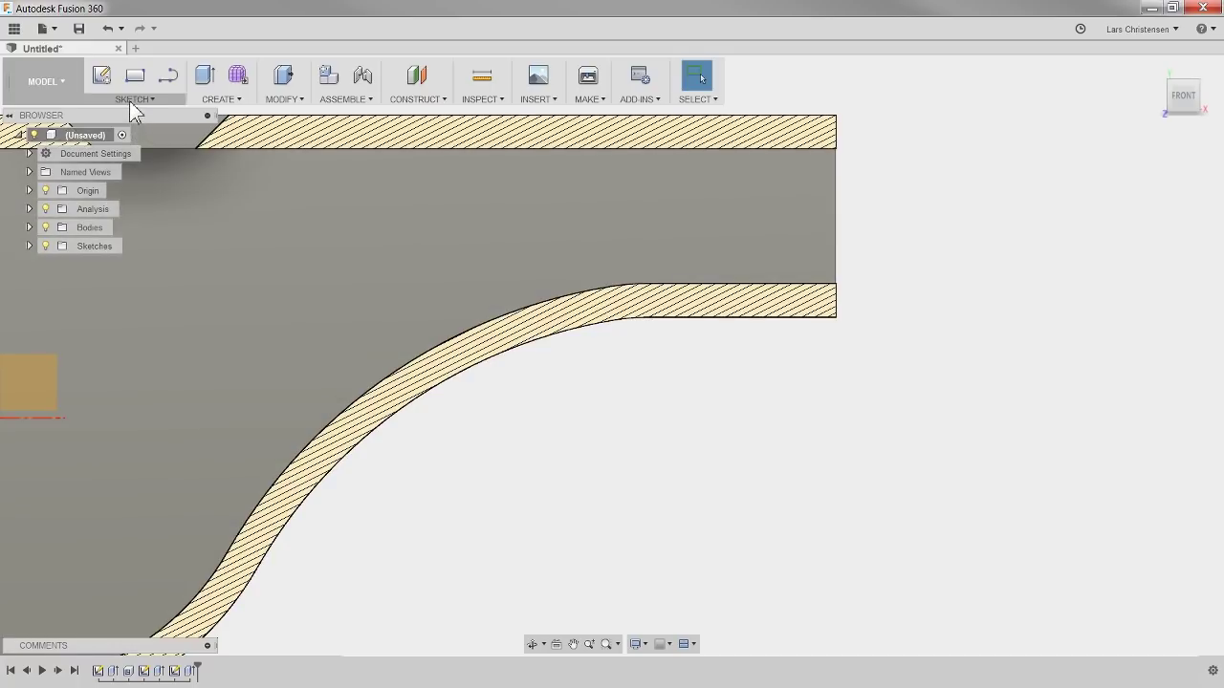
pyautogui.click(129, 100)
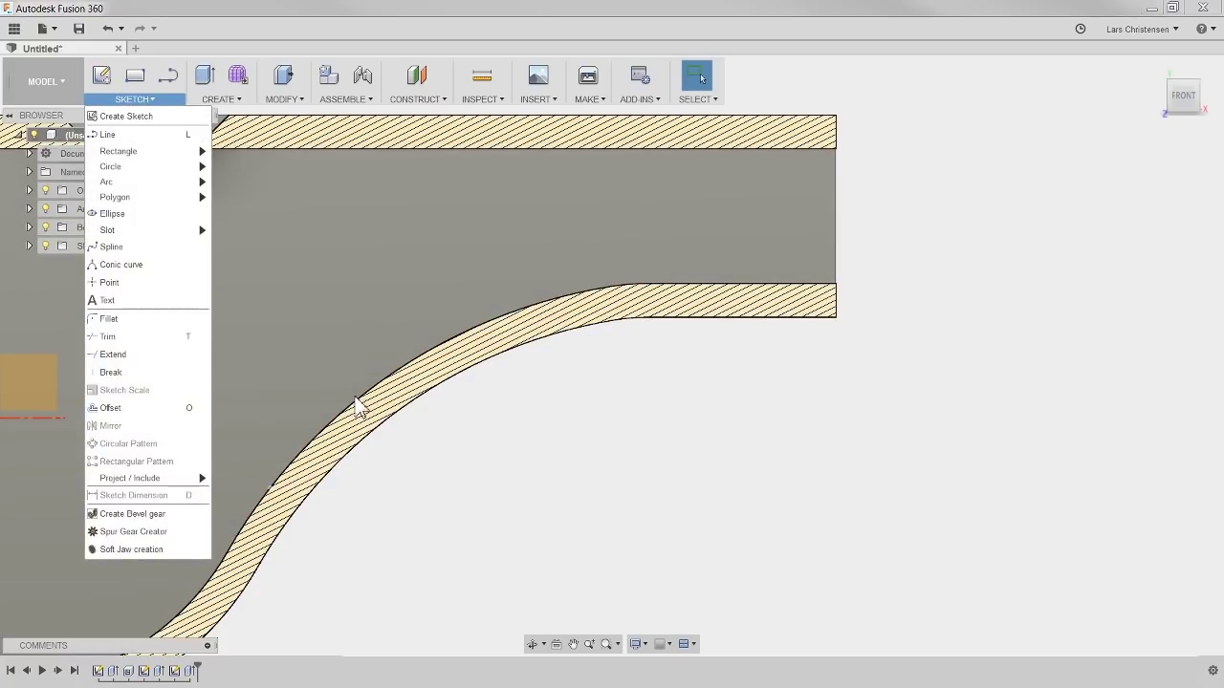
pyautogui.scroll(-5, 784, 426)
pyautogui.scroll(-1, 782, 425)
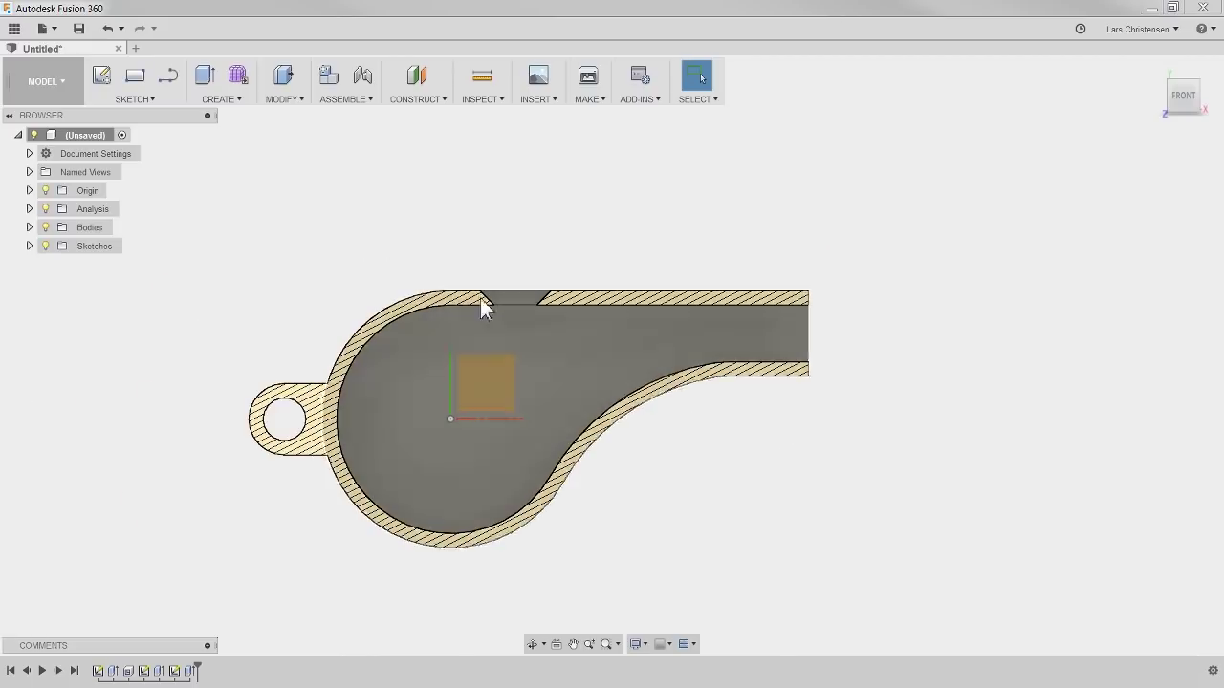
pyautogui.click(45, 209)
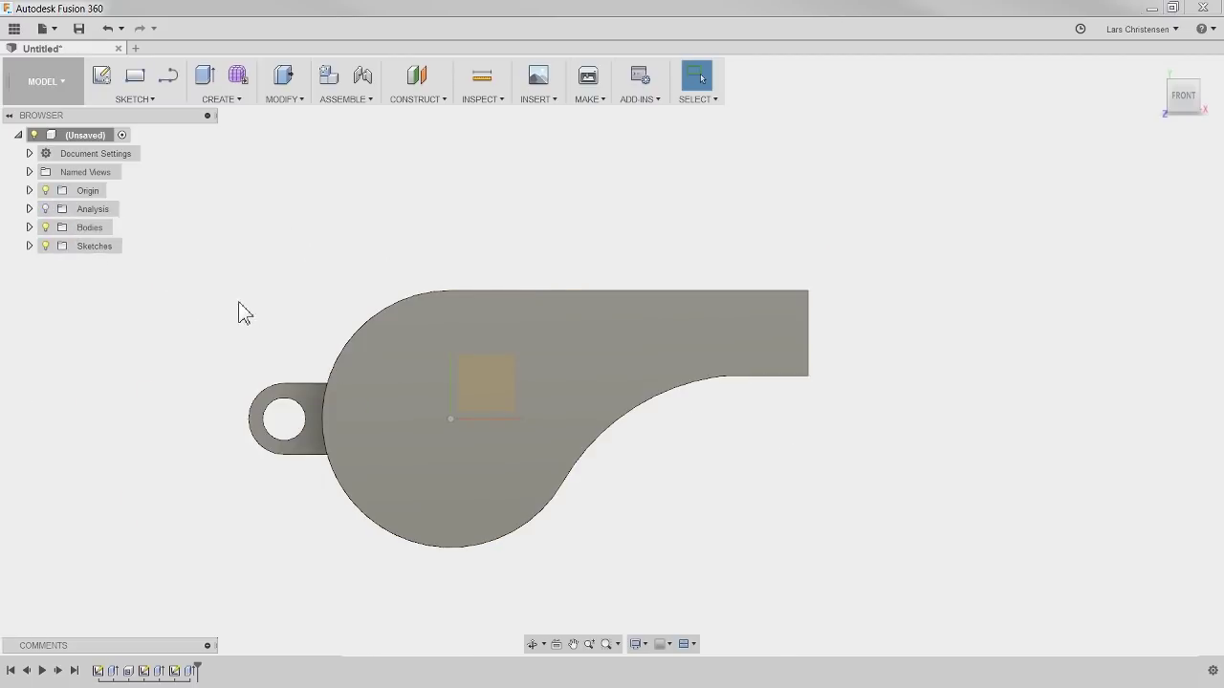
pyautogui.press('F6')
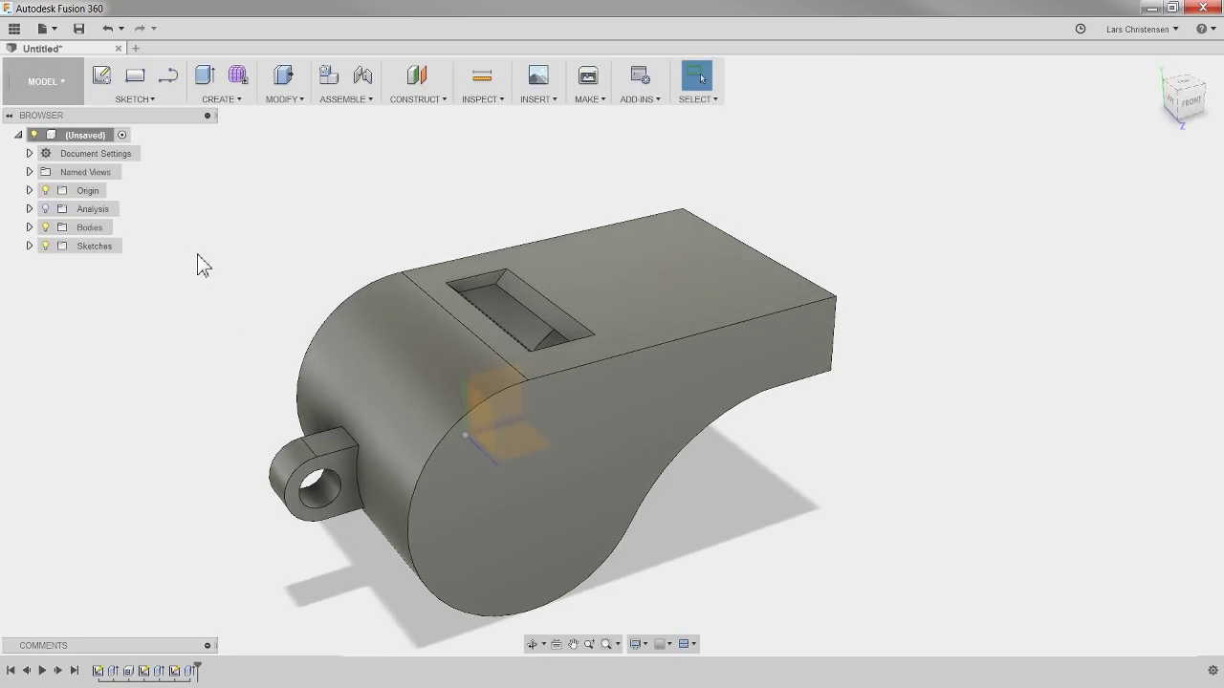
# - Select both side outlines of the whistle body and the mouthpiece's four outer end edges for a constant-radius fillet
pyautogui.click(293, 97)
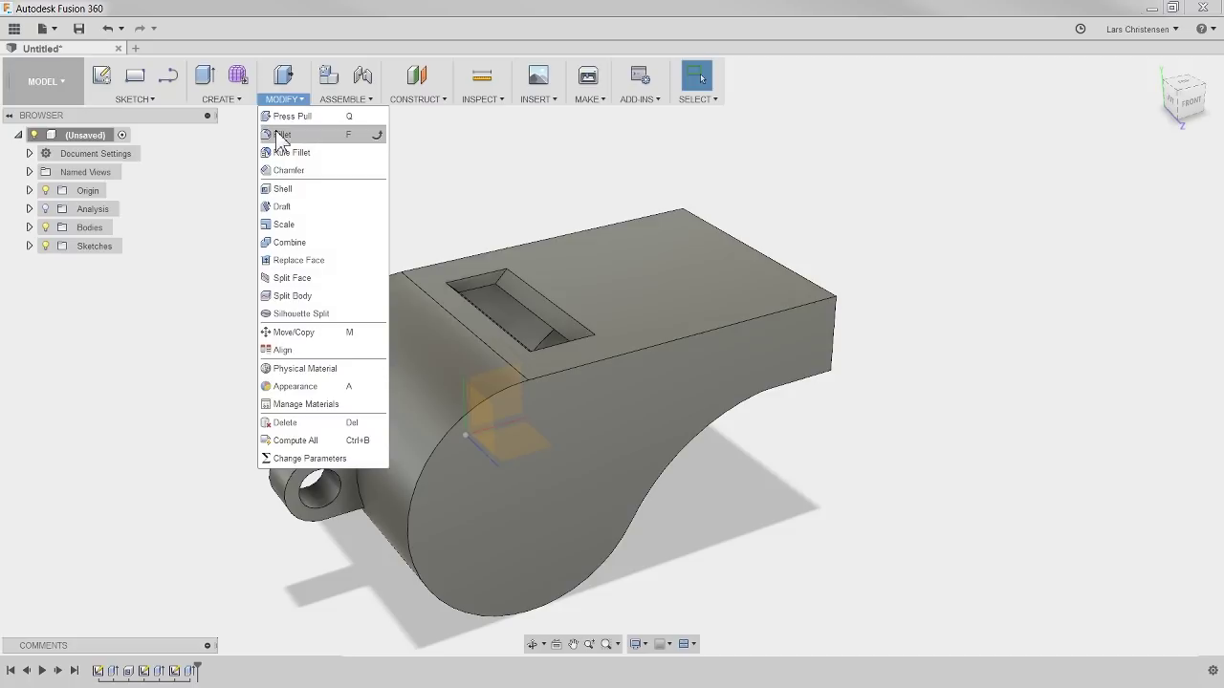
pyautogui.click(285, 142)
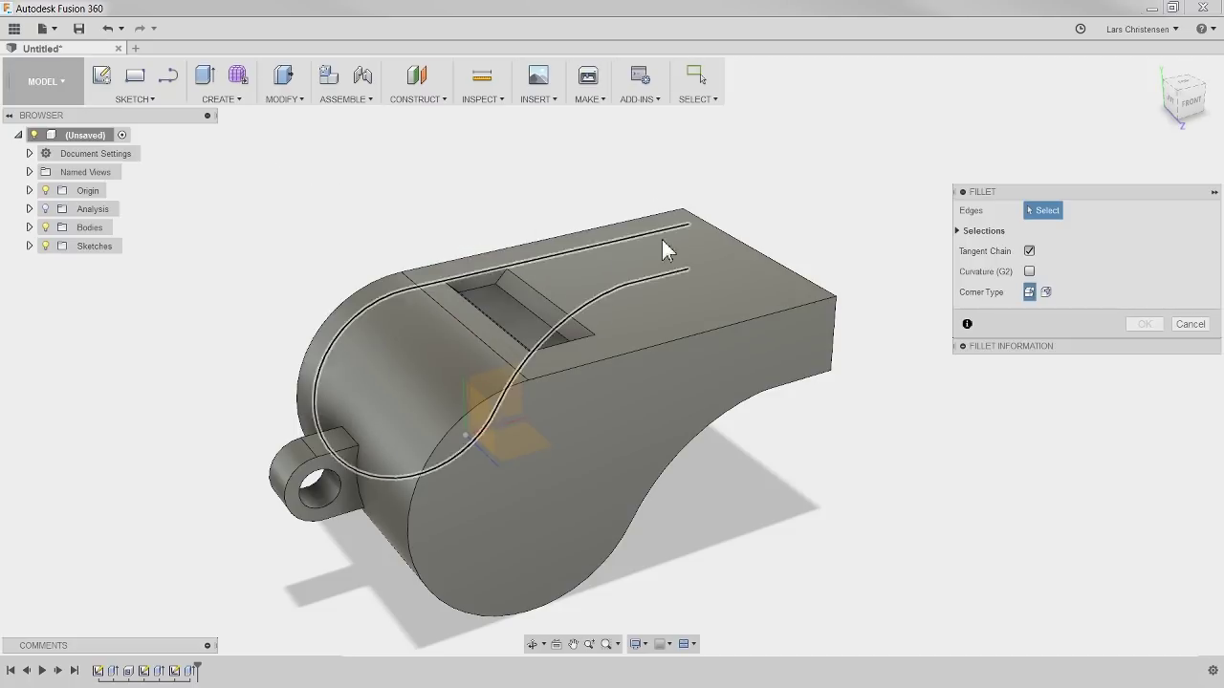
pyautogui.click(724, 323)
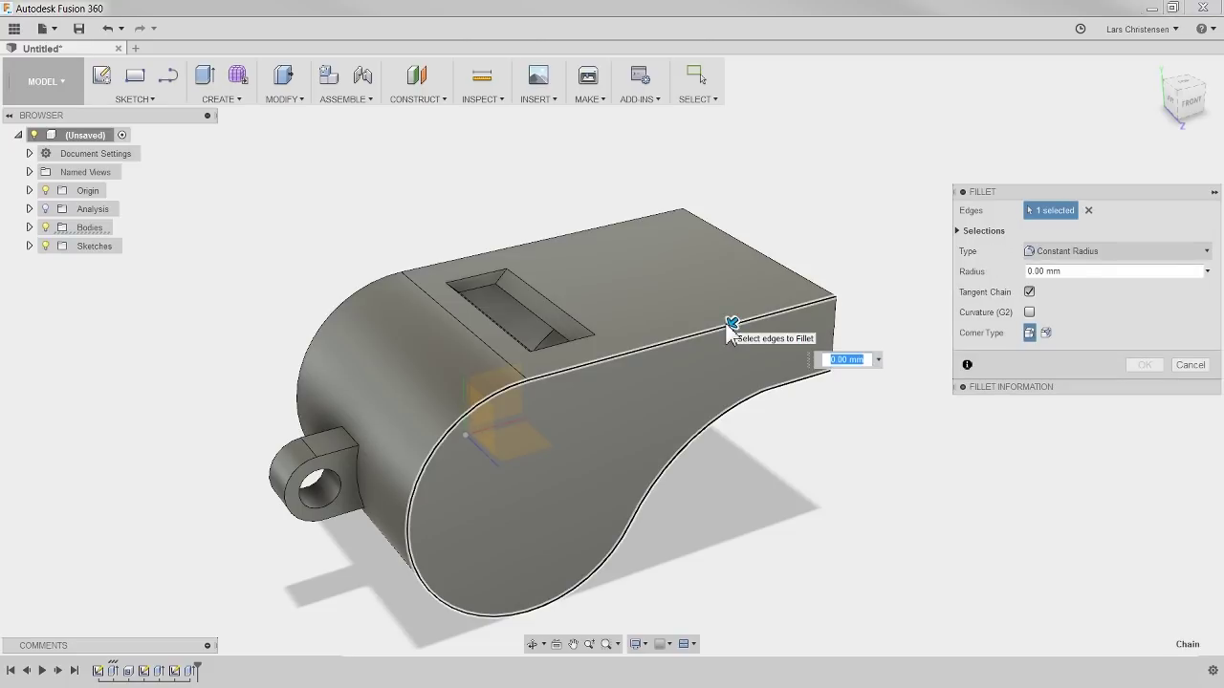
pyautogui.click(351, 296)
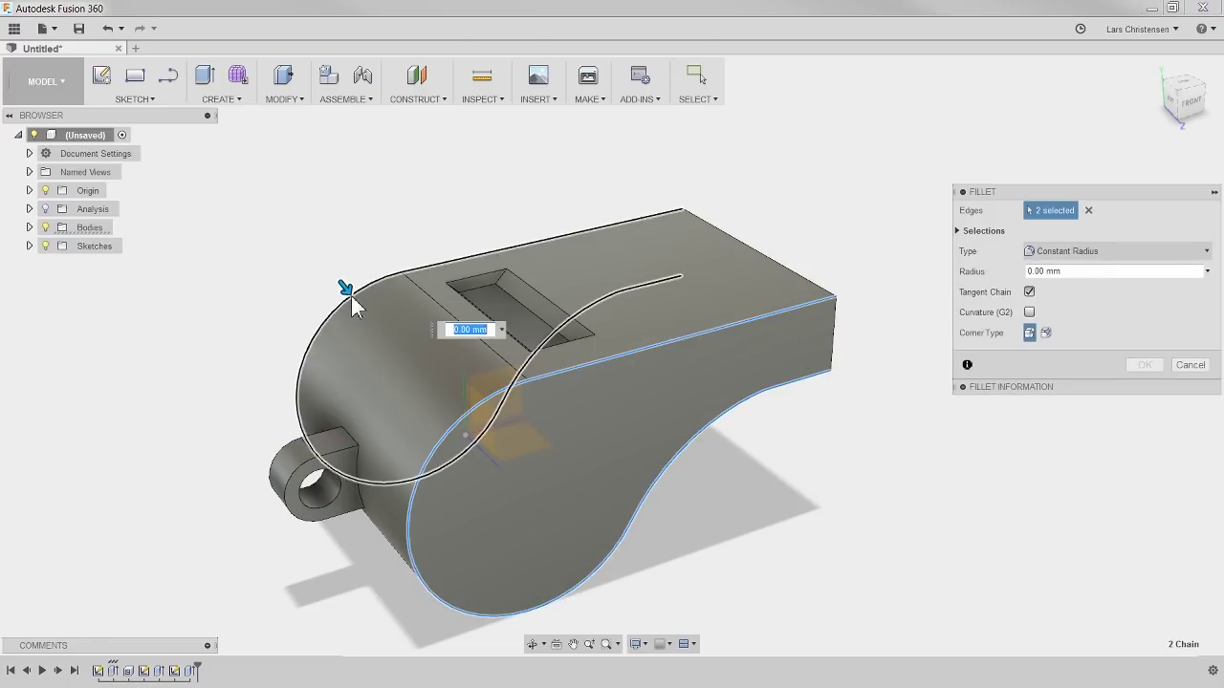
pyautogui.click(834, 301)
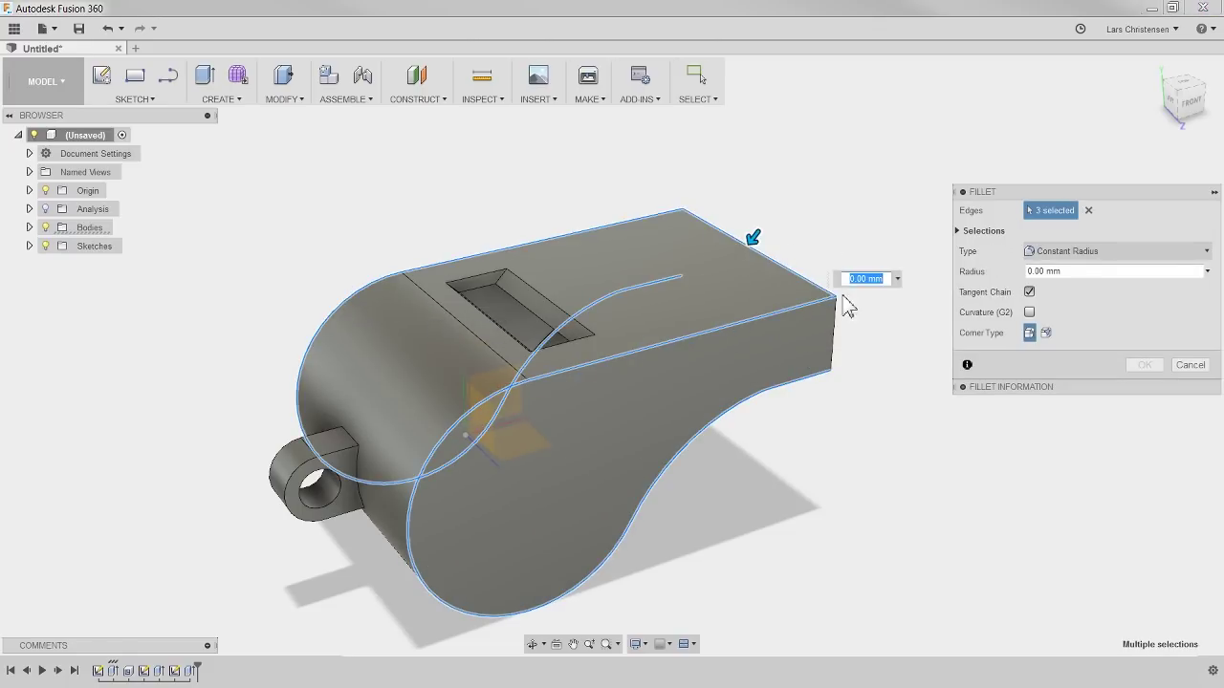
pyautogui.click(830, 337)
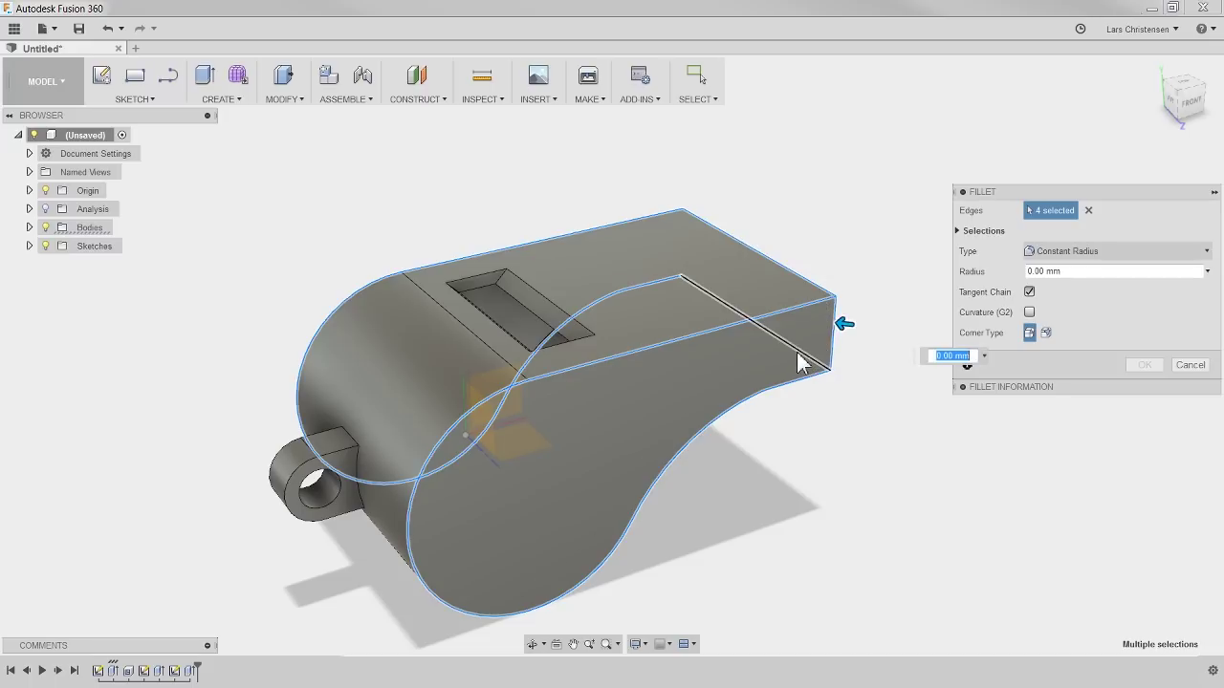
pyautogui.click(809, 355)
pyautogui.click(681, 256)
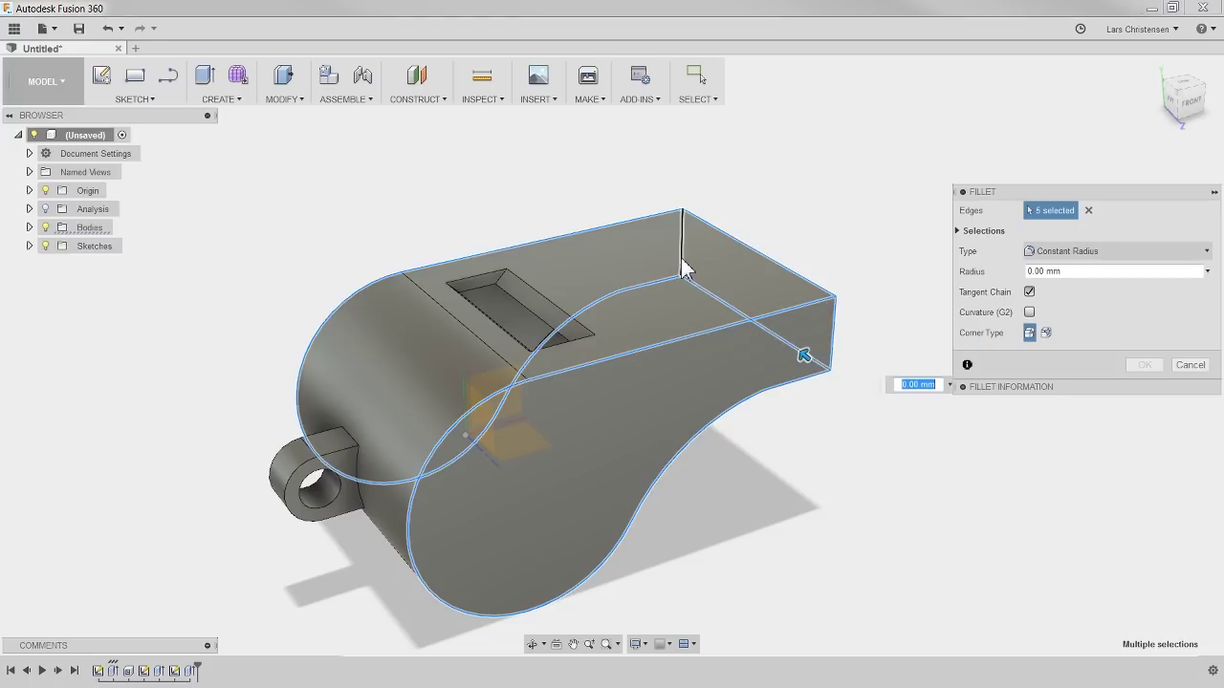
# - Add the attachment loop's outline, hole and junction edges to the fillet and apply a 0.25 mm radius
pyautogui.click(348, 522)
pyautogui.click(331, 505)
pyautogui.click(323, 497)
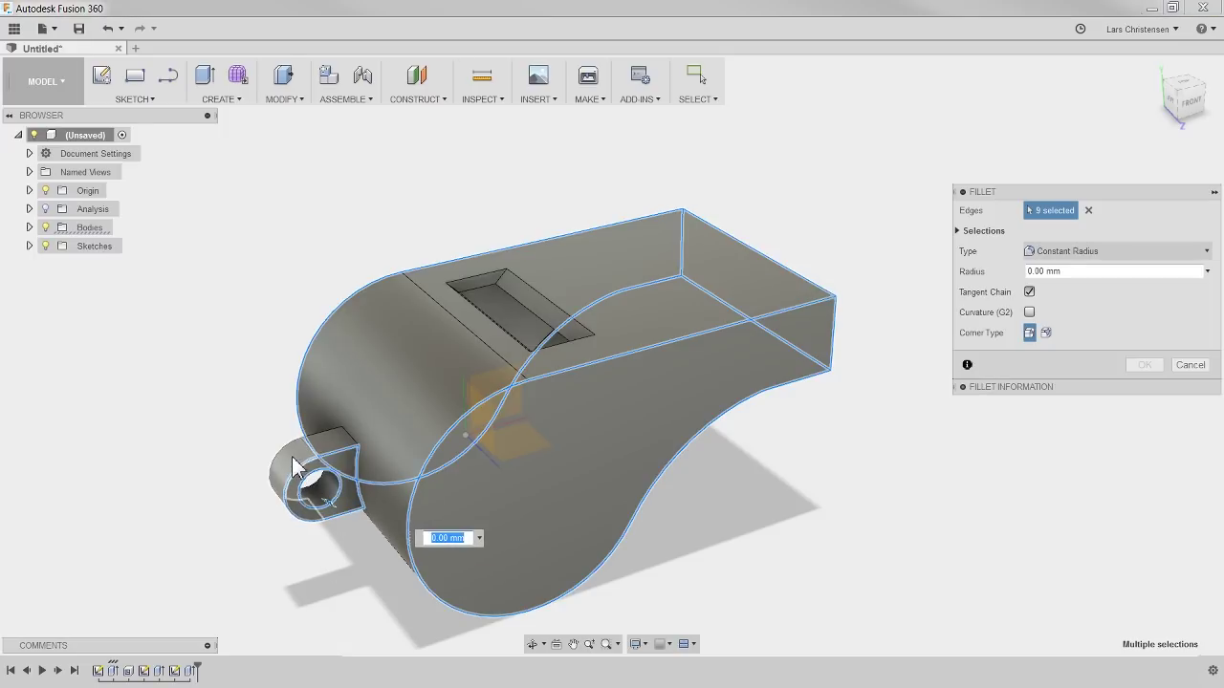
pyautogui.click(293, 468)
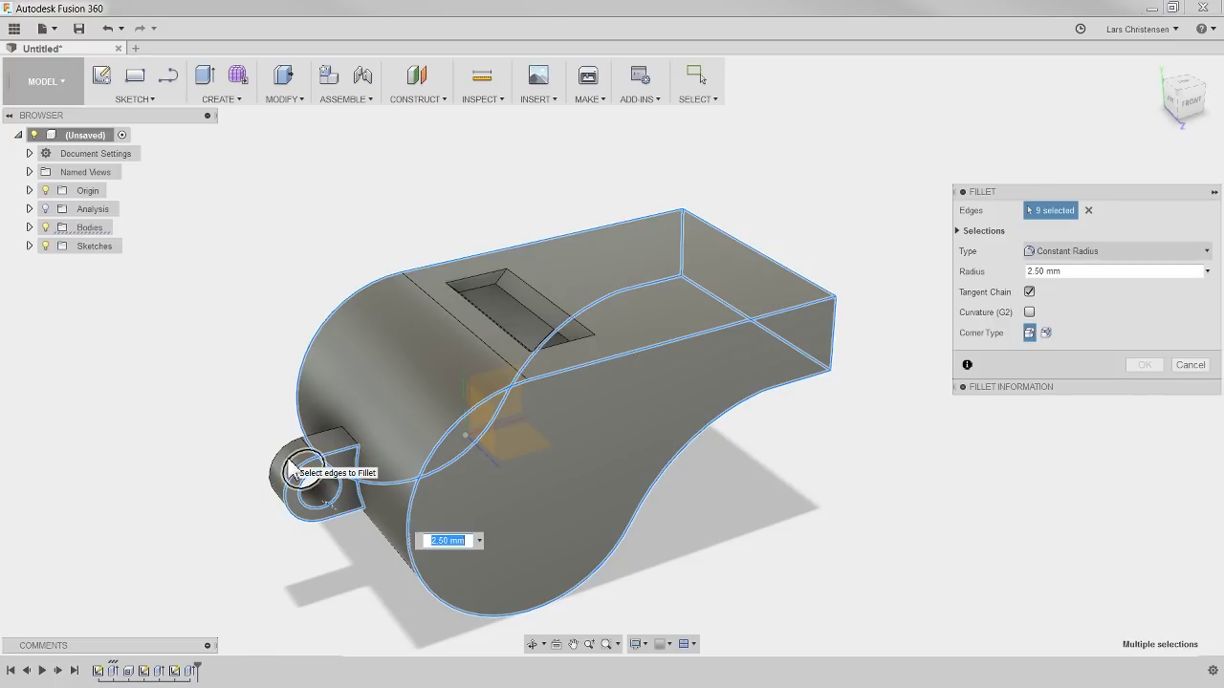
pyautogui.click(287, 471)
pyautogui.click(297, 418)
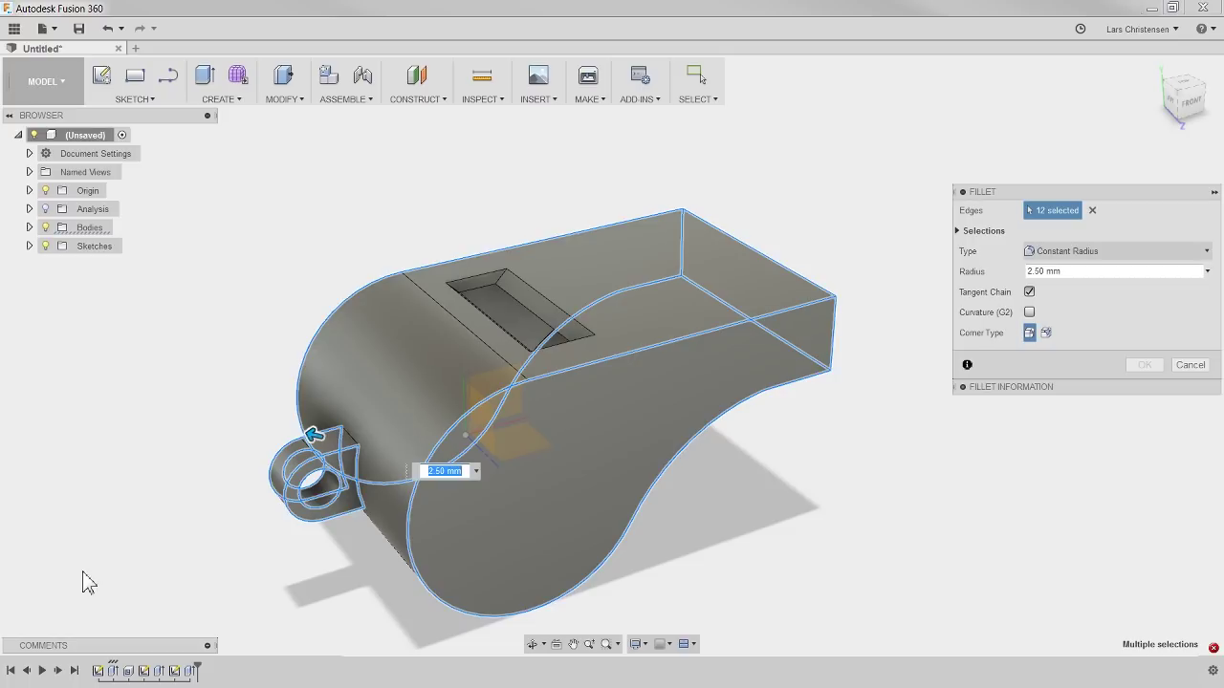
pyautogui.press('Return')
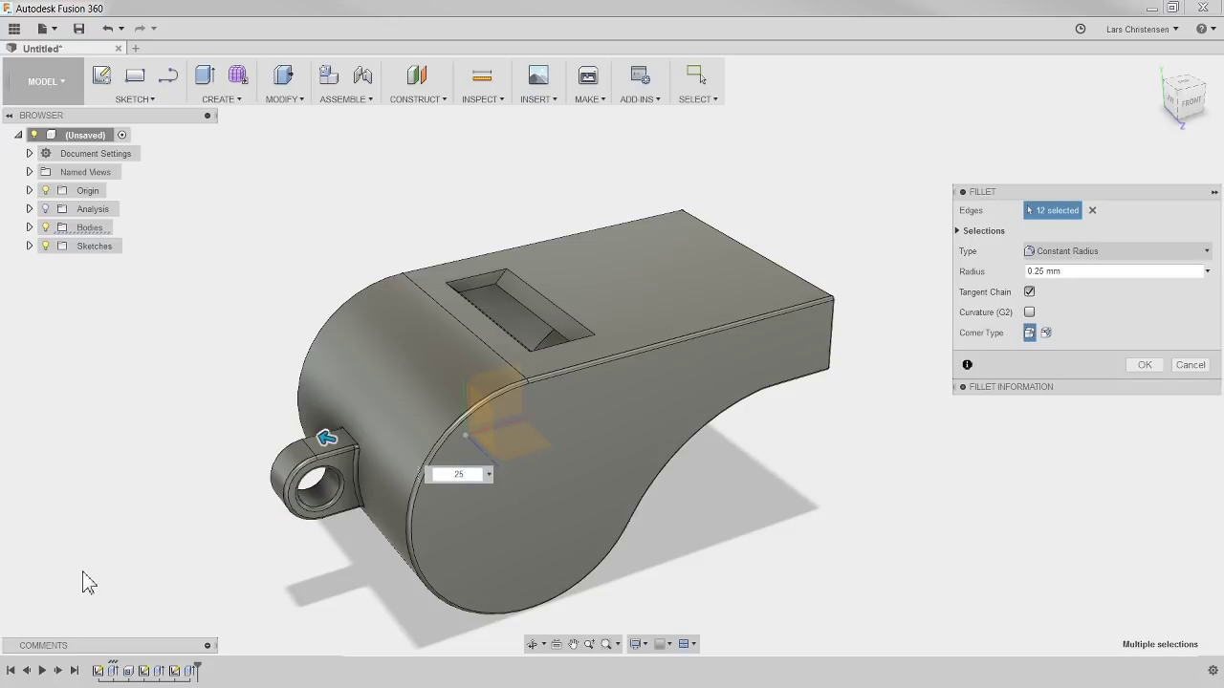
pyautogui.press('Return')
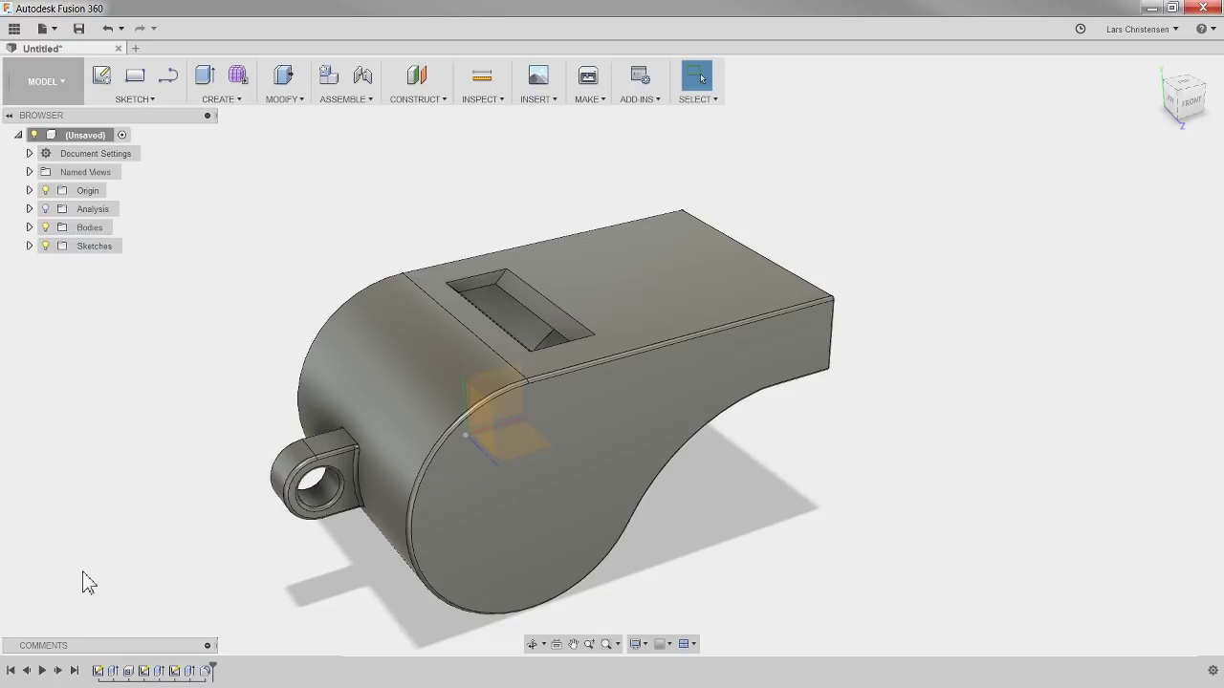
# - Edit the existing fillet feature and clear all of its selected edges
pyautogui.scroll(4, 178, 519)
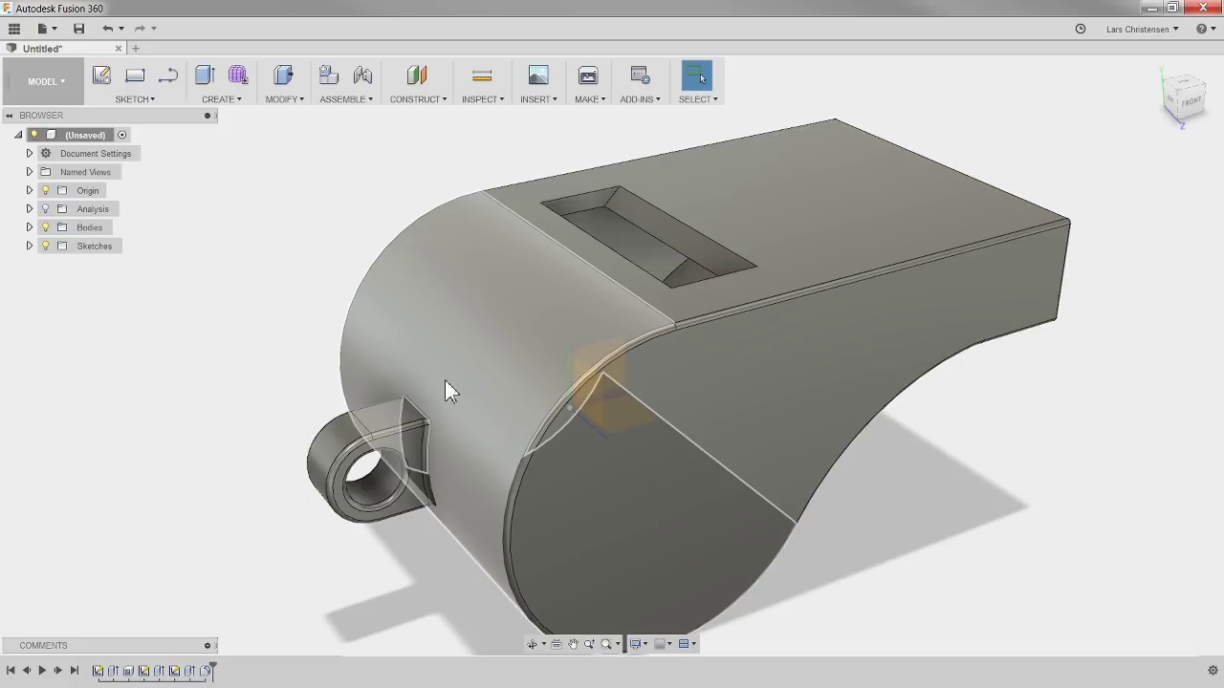
pyautogui.rightClick(207, 670)
pyautogui.click(227, 557)
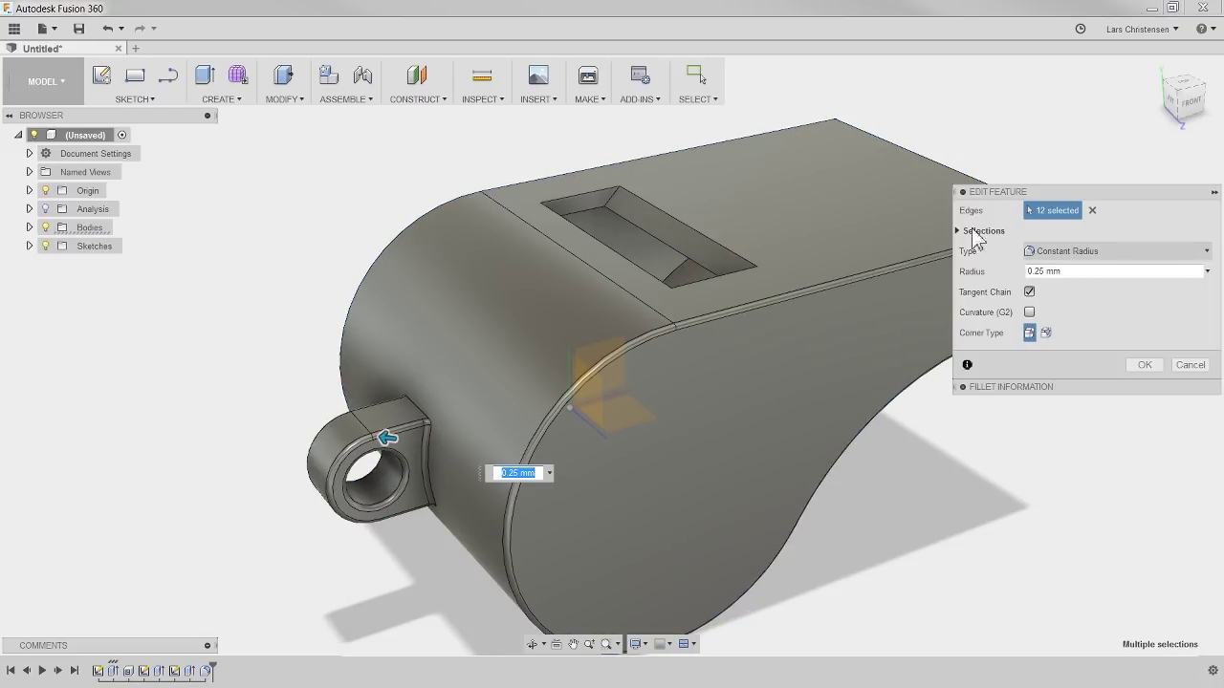
pyautogui.click(1092, 212)
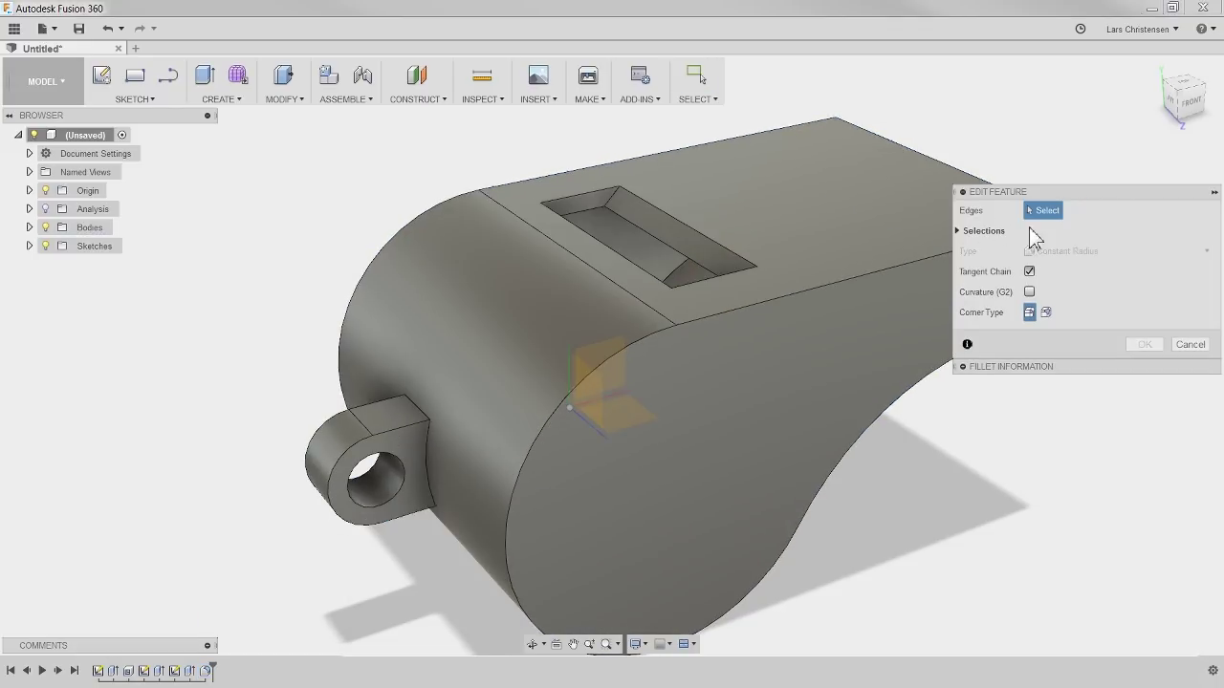
# - Redefine the fillet on only the attachment loop's junction, outline and hole edges with a 0.2 mm radius
pyautogui.click(423, 418)
pyautogui.click(429, 514)
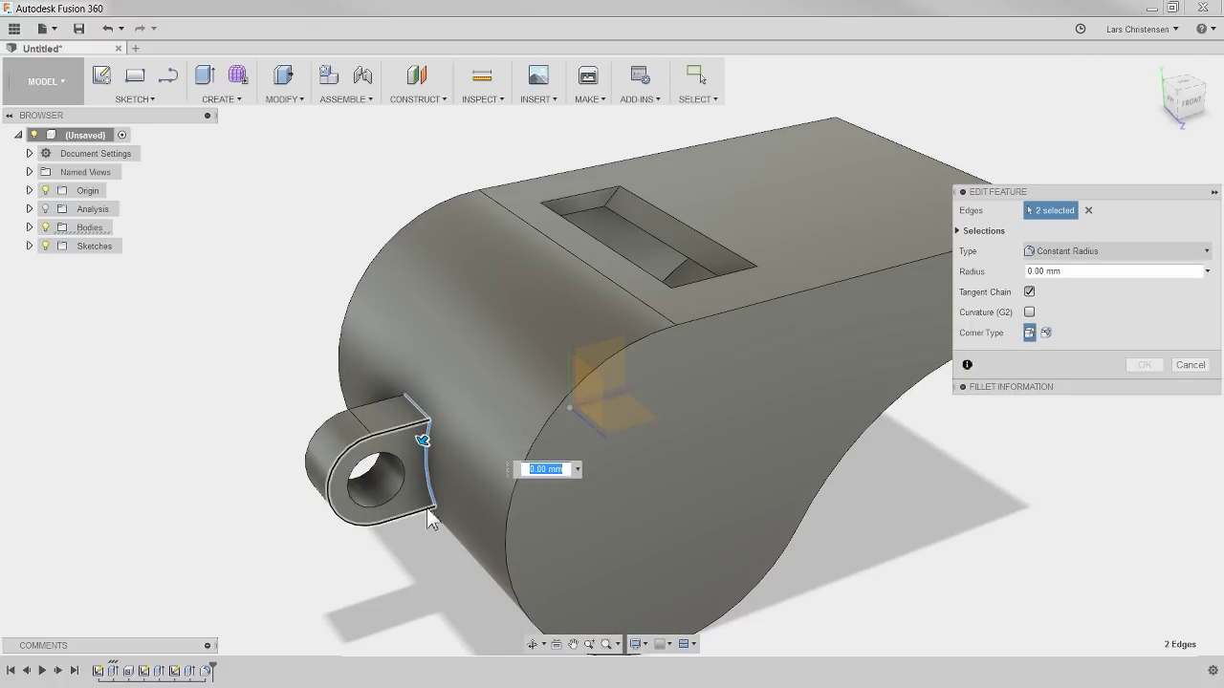
pyautogui.click(407, 444)
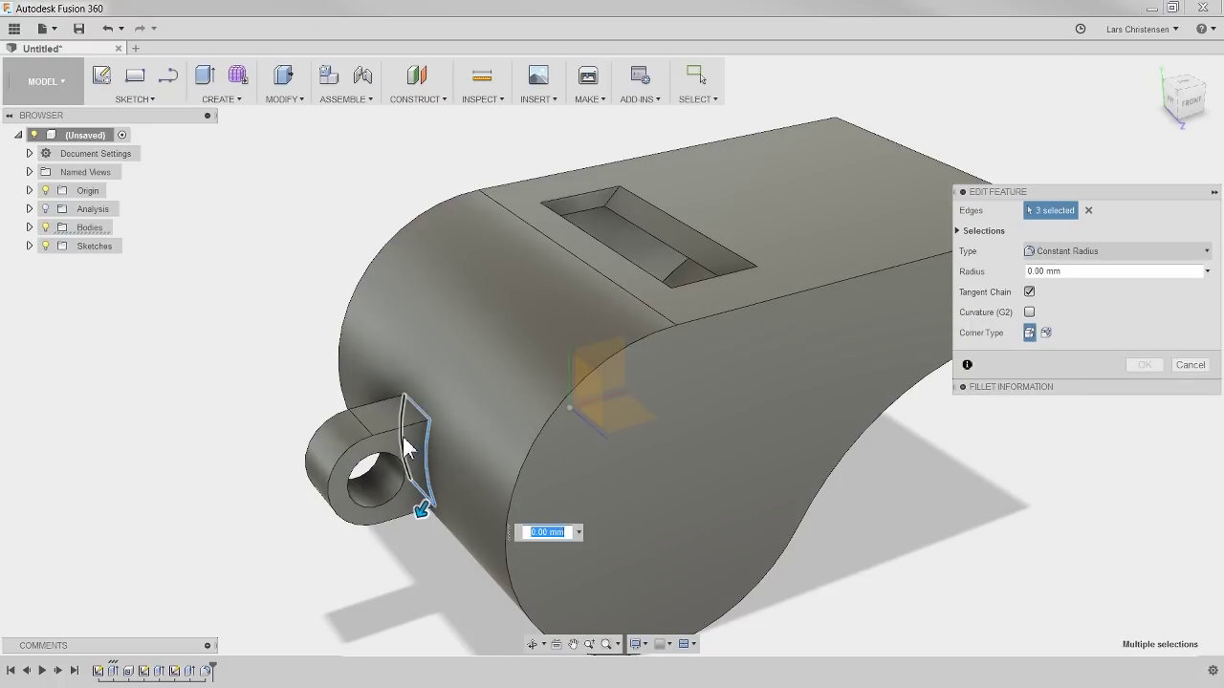
pyautogui.click(387, 521)
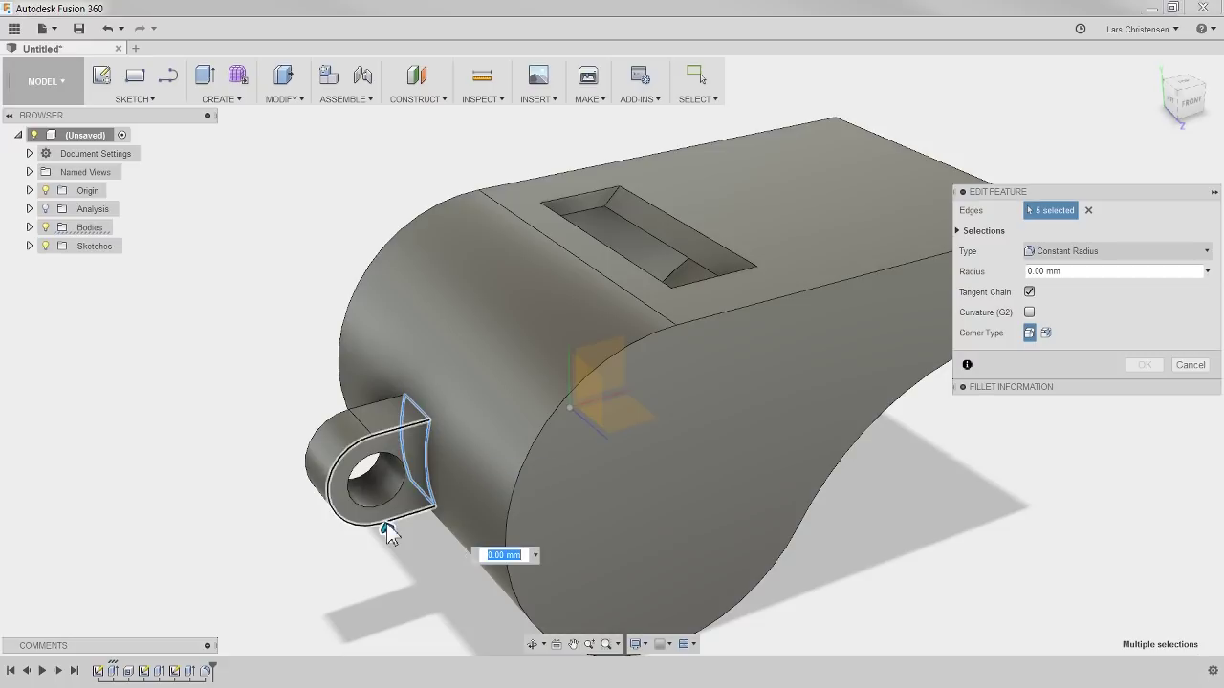
pyautogui.click(307, 468)
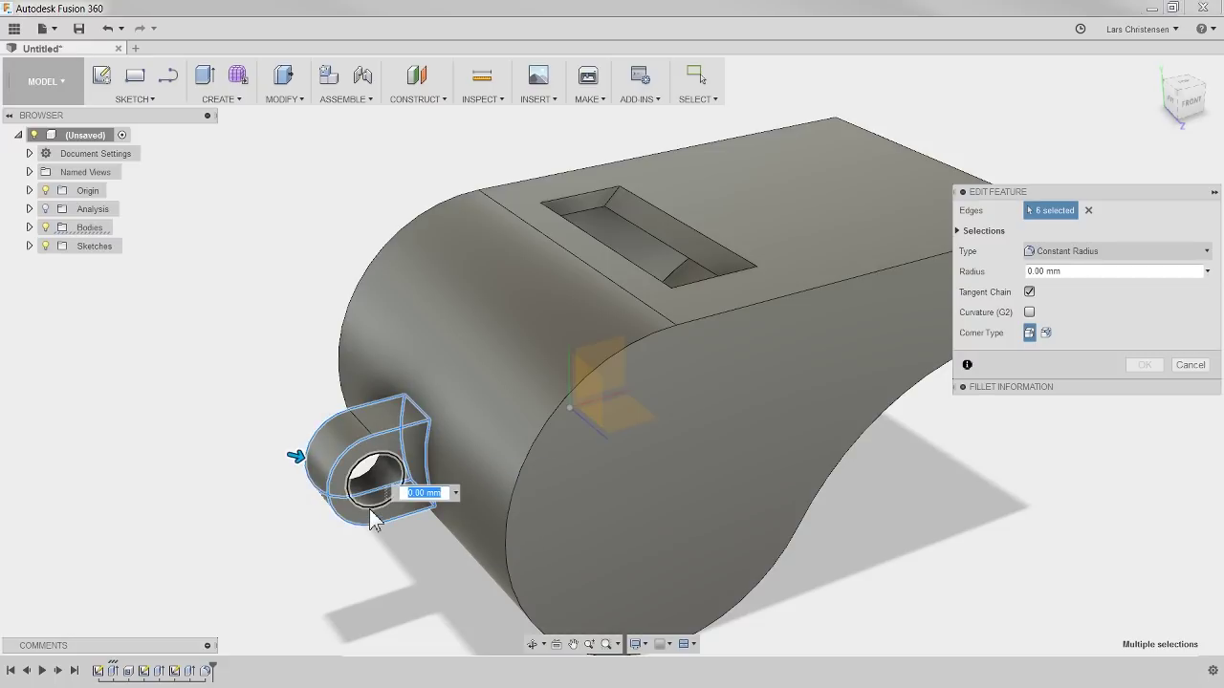
pyautogui.click(375, 478)
pyautogui.keyDown('shift'); pyautogui.moveTo(287, 539); pyautogui.dragTo(245, 505, button='middle'); pyautogui.keyUp('shift')
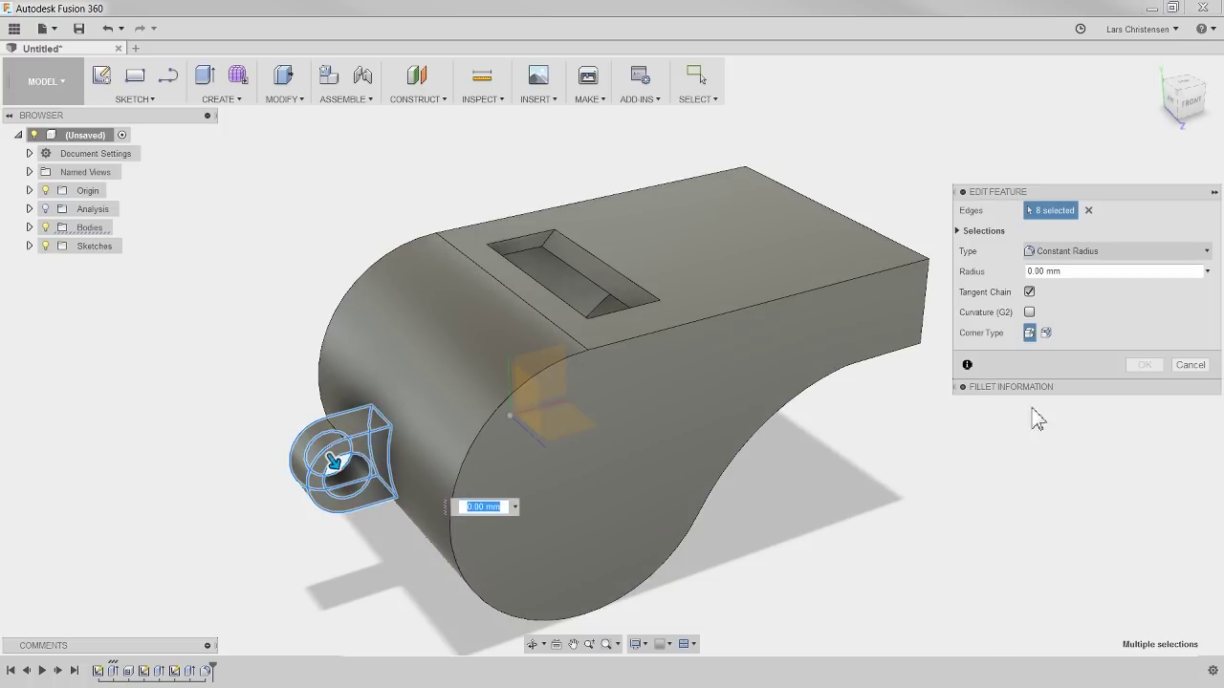
pyautogui.click(1115, 271)
pyautogui.write('.2')
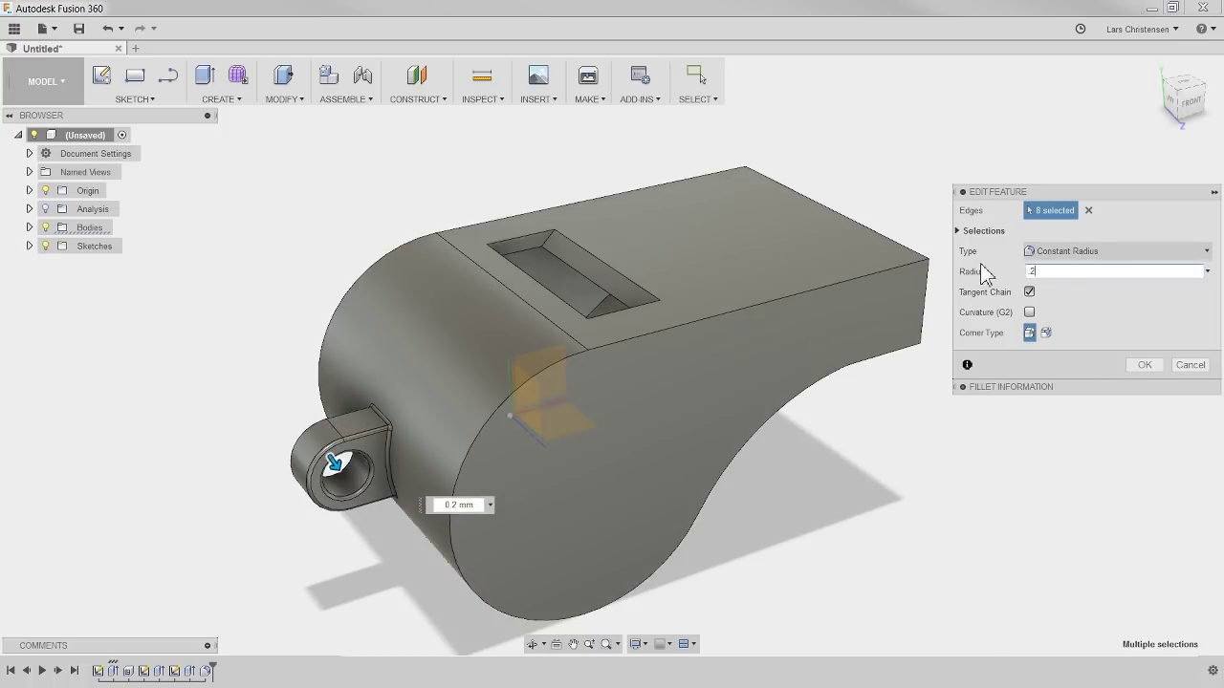
pyautogui.press('Return')
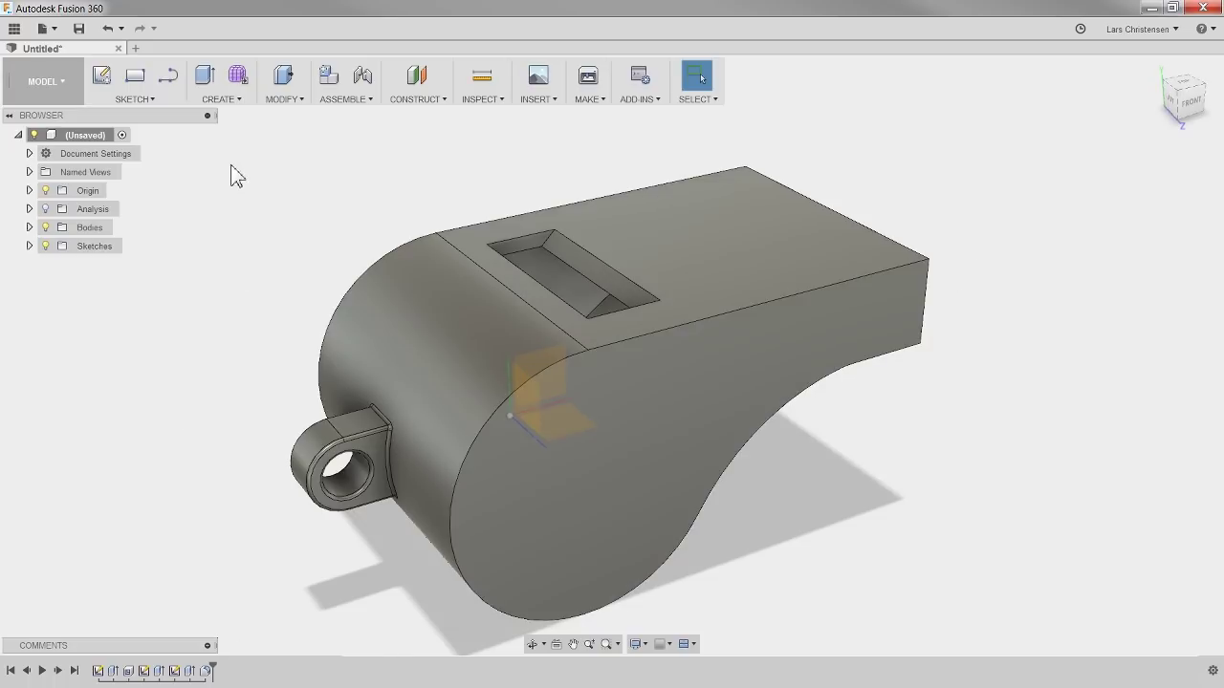
# - Fillet both side outlines of the whistle body and the mouthpiece's four outer end edges with a 0.3 mm constant radius
pyautogui.click(285, 106)
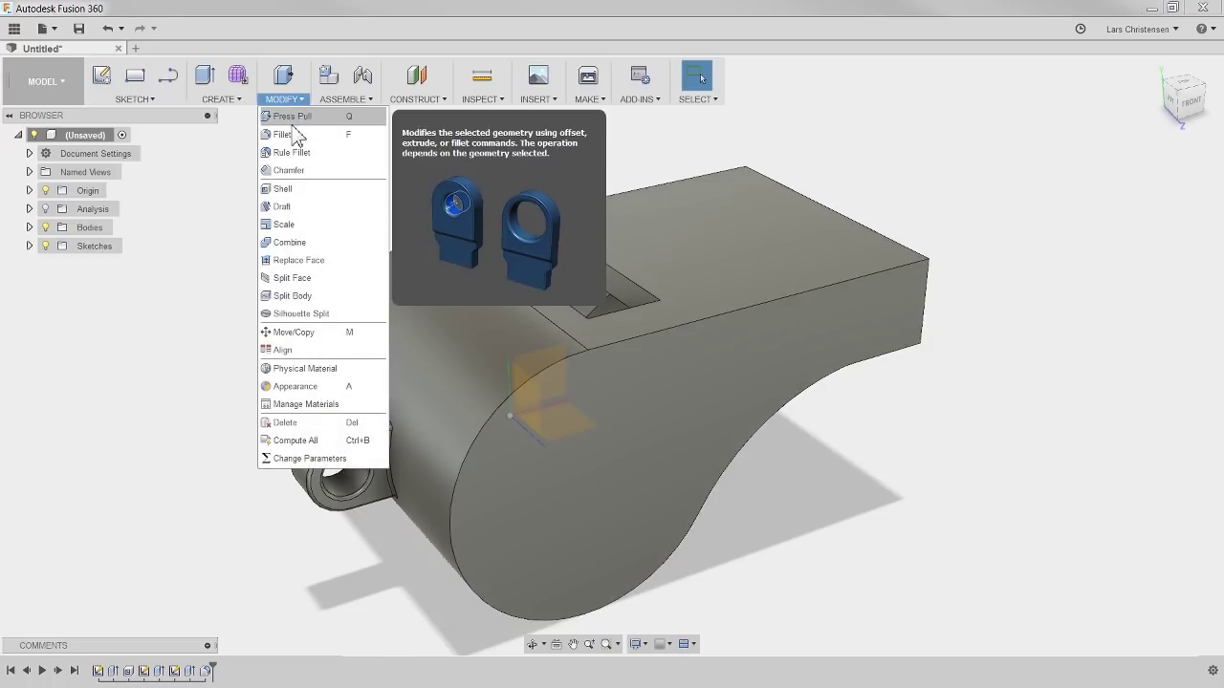
pyautogui.click(293, 132)
pyautogui.click(419, 235)
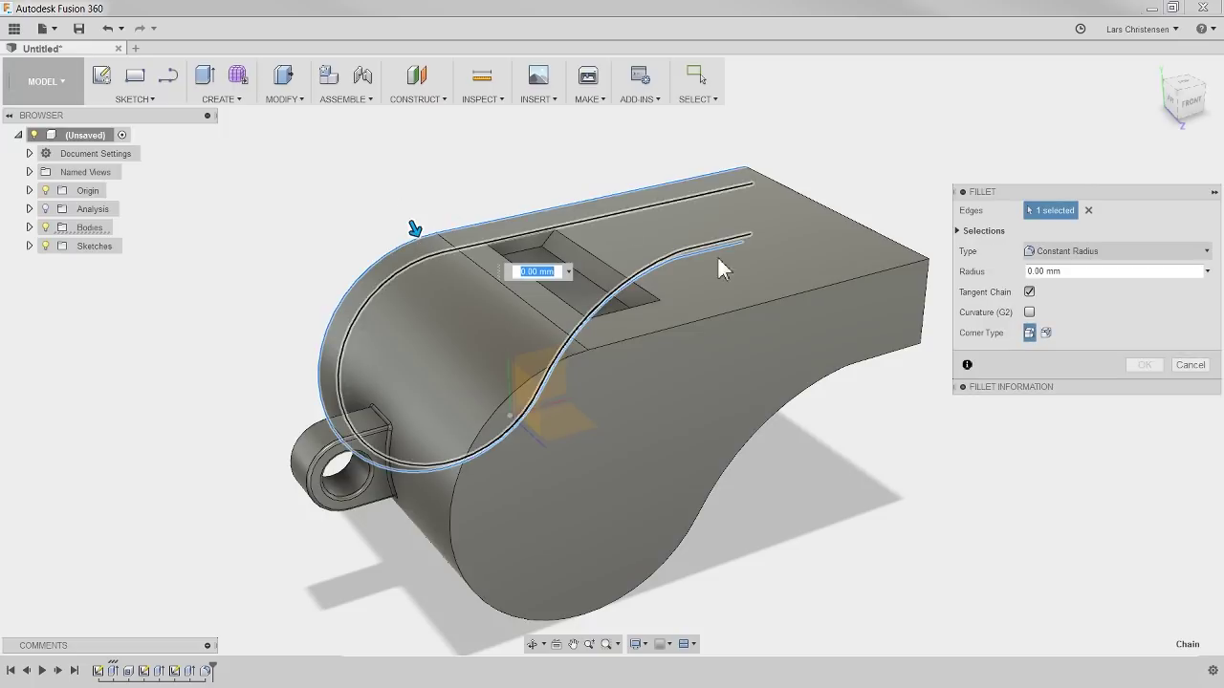
pyautogui.click(755, 446)
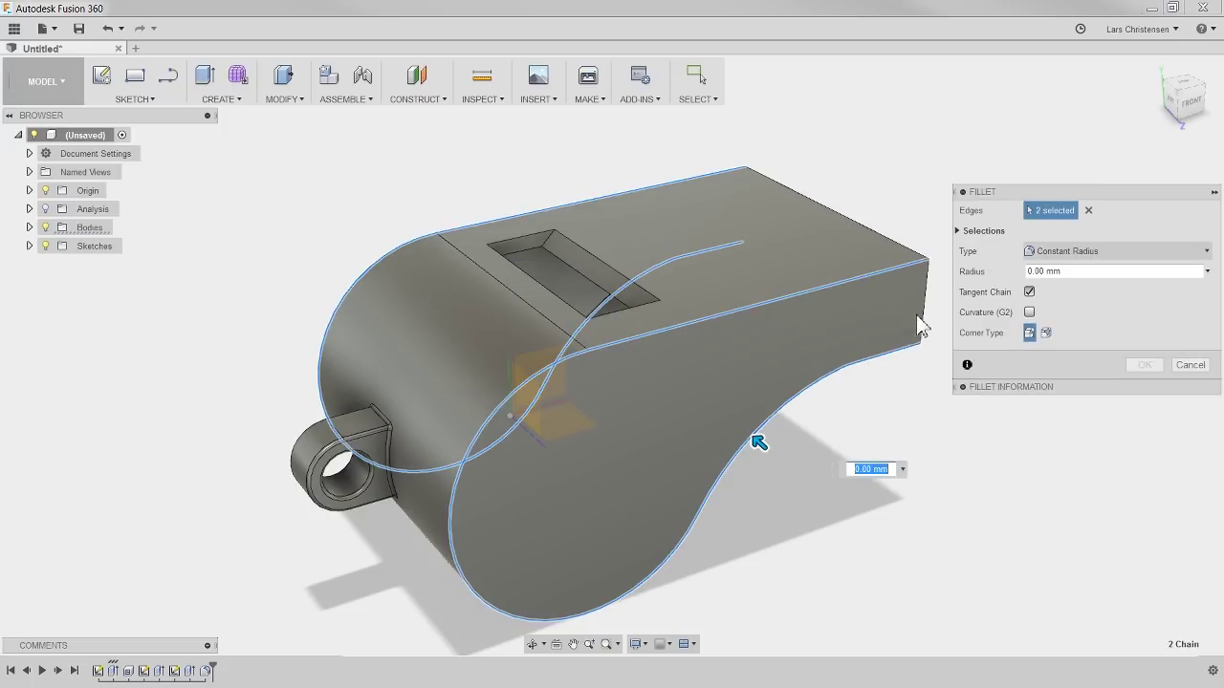
pyautogui.click(924, 319)
pyautogui.click(746, 190)
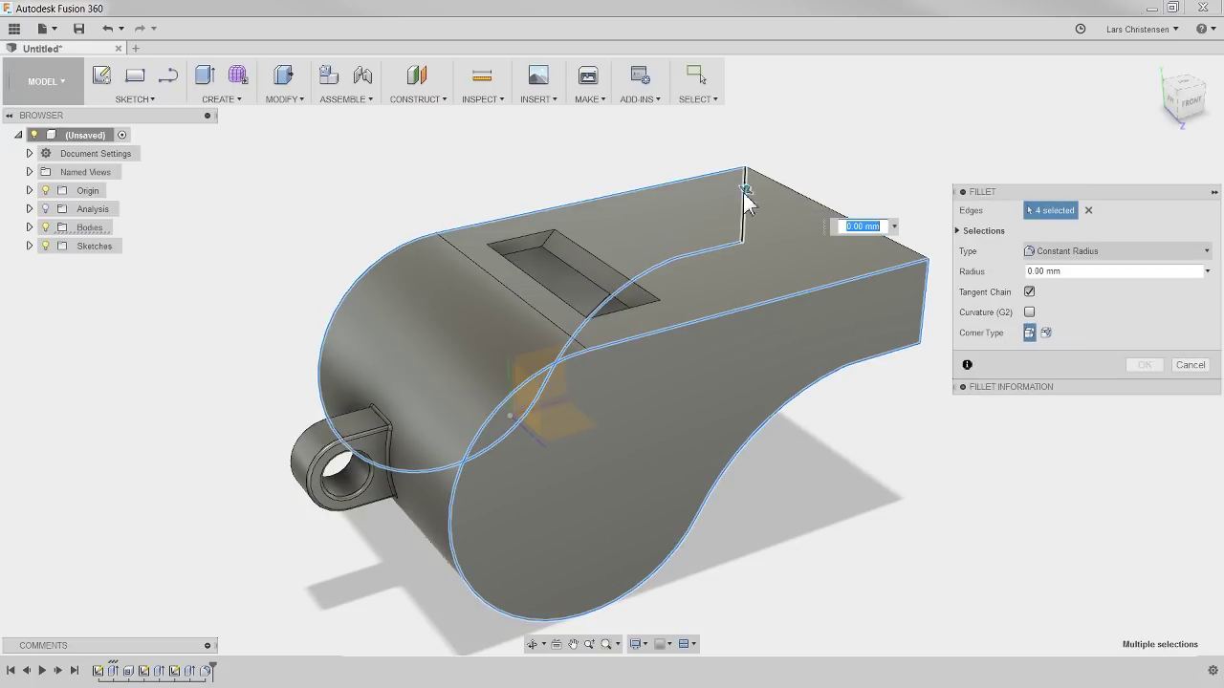
pyautogui.click(786, 191)
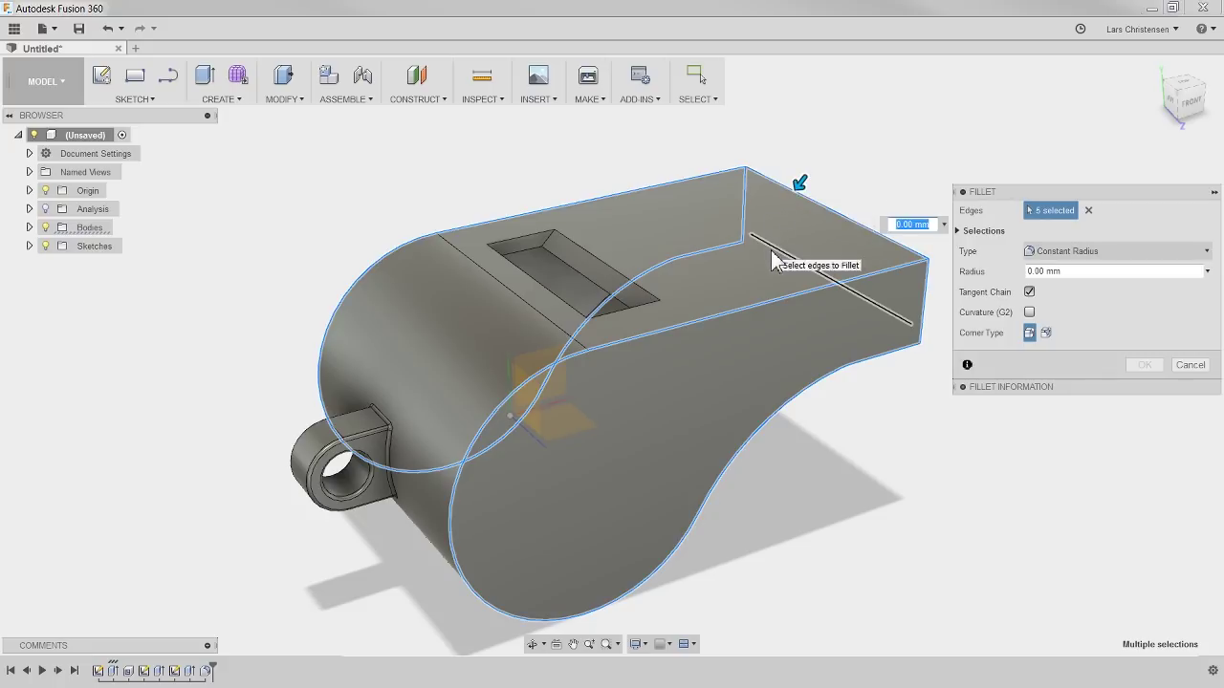
pyautogui.click(770, 255)
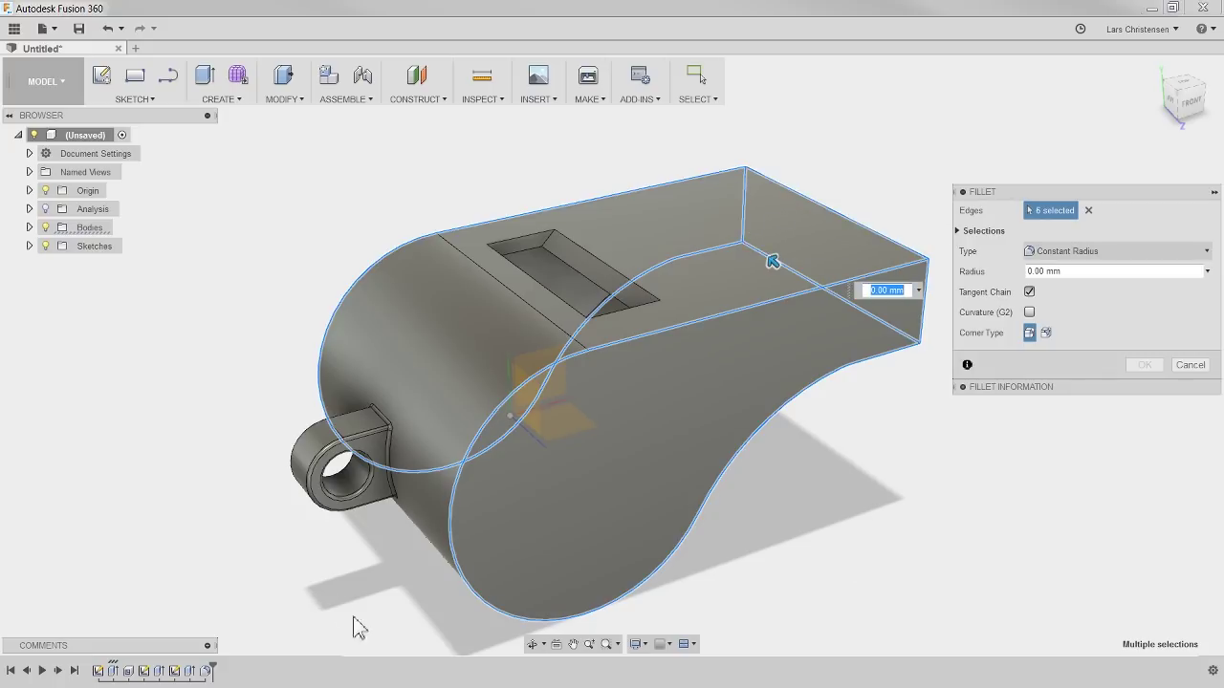
pyautogui.write('.3')
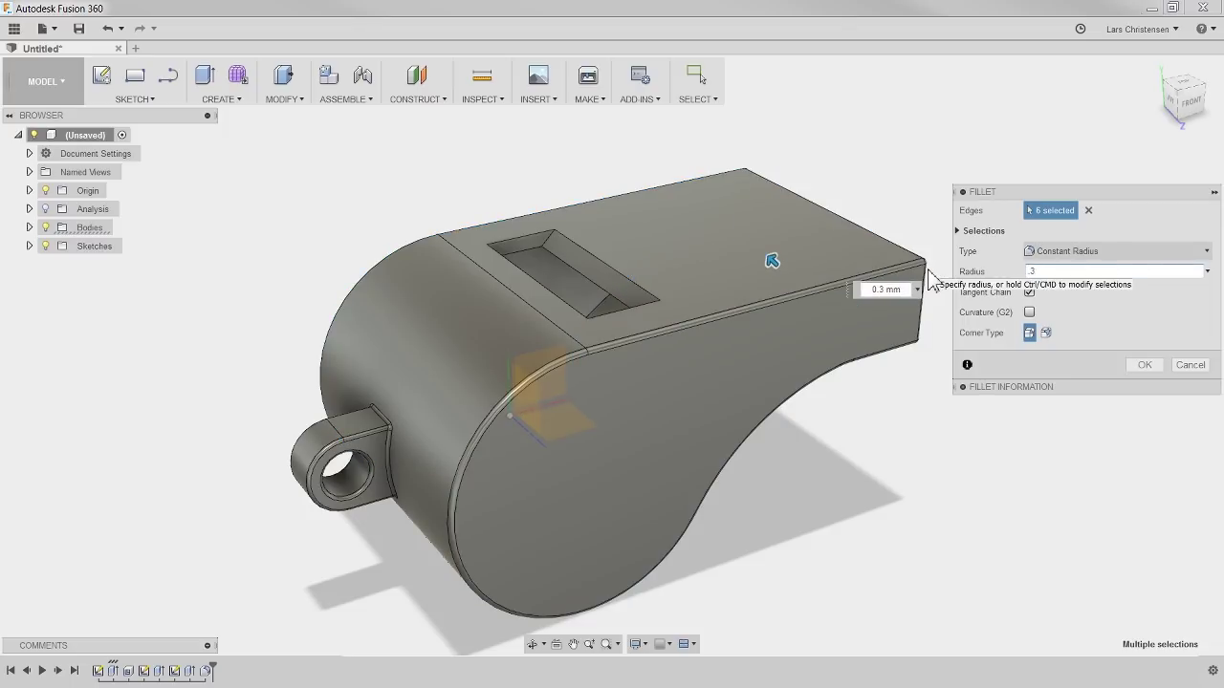
pyautogui.press('Return')
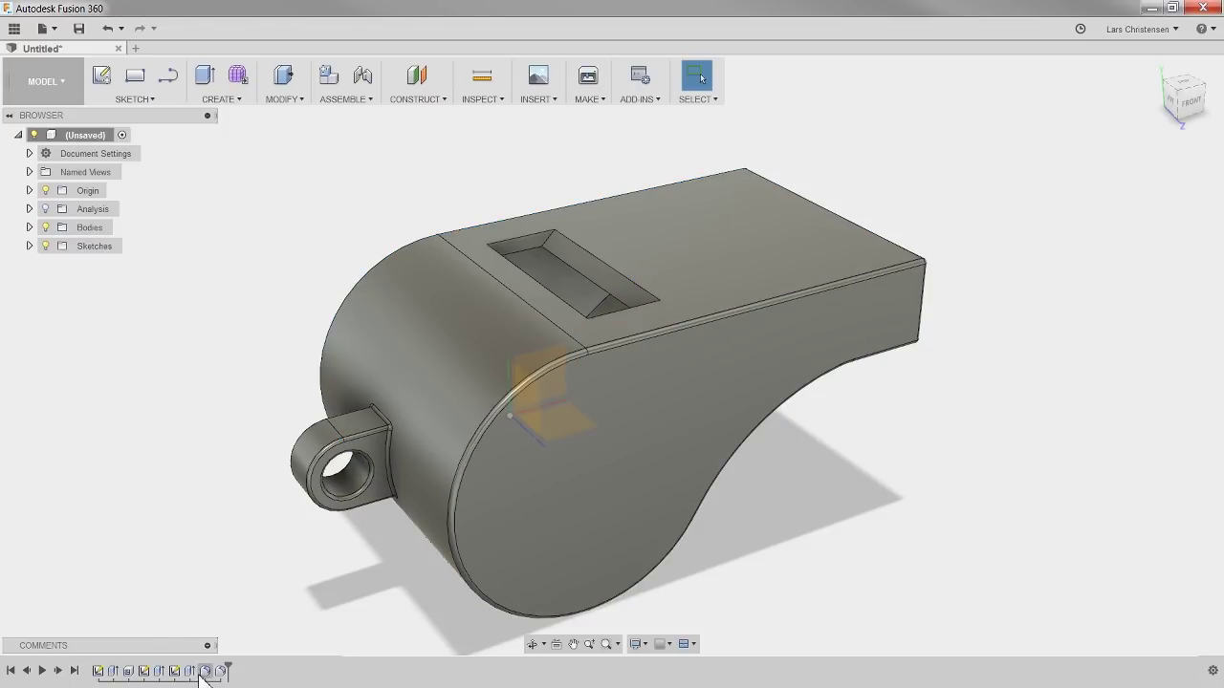
# - Chamfer the four inner edges of the mouthpiece opening with an equal-distance chamfer
pyautogui.moveTo(199, 573)
pyautogui.keyDown('shift'); pyautogui.mouseDown(button='middle')
pyautogui.moveTo(224, 563)
pyautogui.moveTo(197, 563)
pyautogui.mouseUp(button='middle'); pyautogui.keyUp('shift')
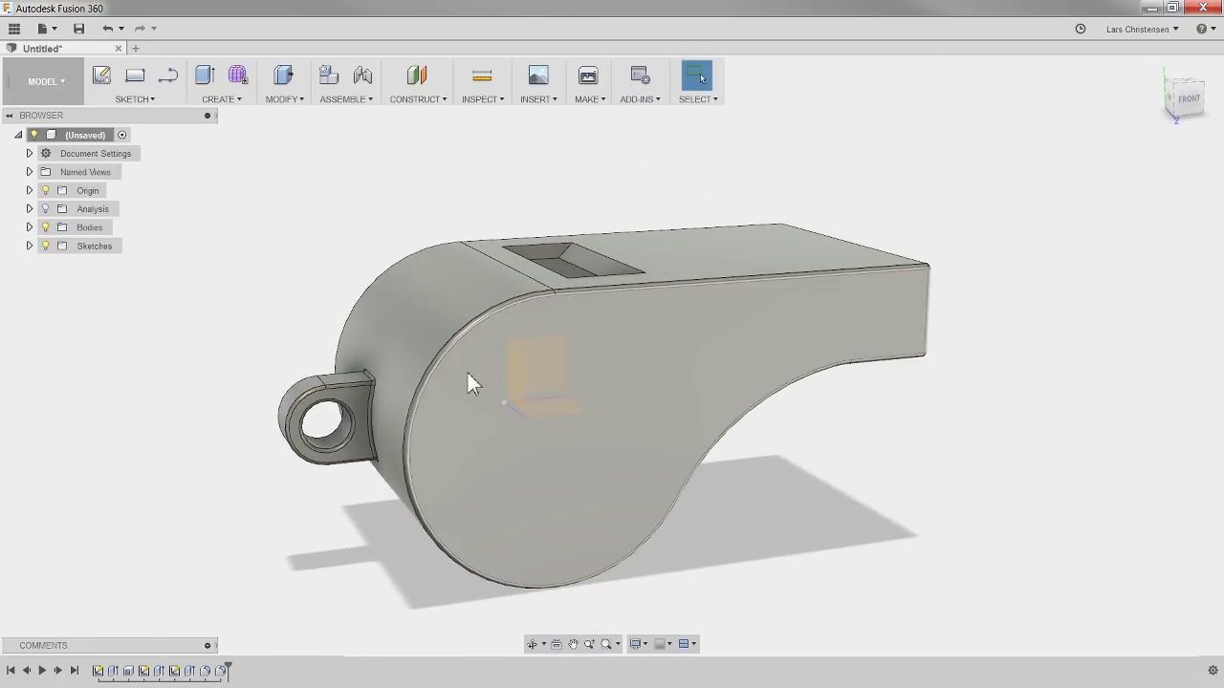
pyautogui.keyDown('shift'); pyautogui.moveTo(352, 675); pyautogui.dragTo(236, 566, button='middle'); pyautogui.keyUp('shift')
pyautogui.press('Escape')
pyautogui.scroll(2, 1061, 413)
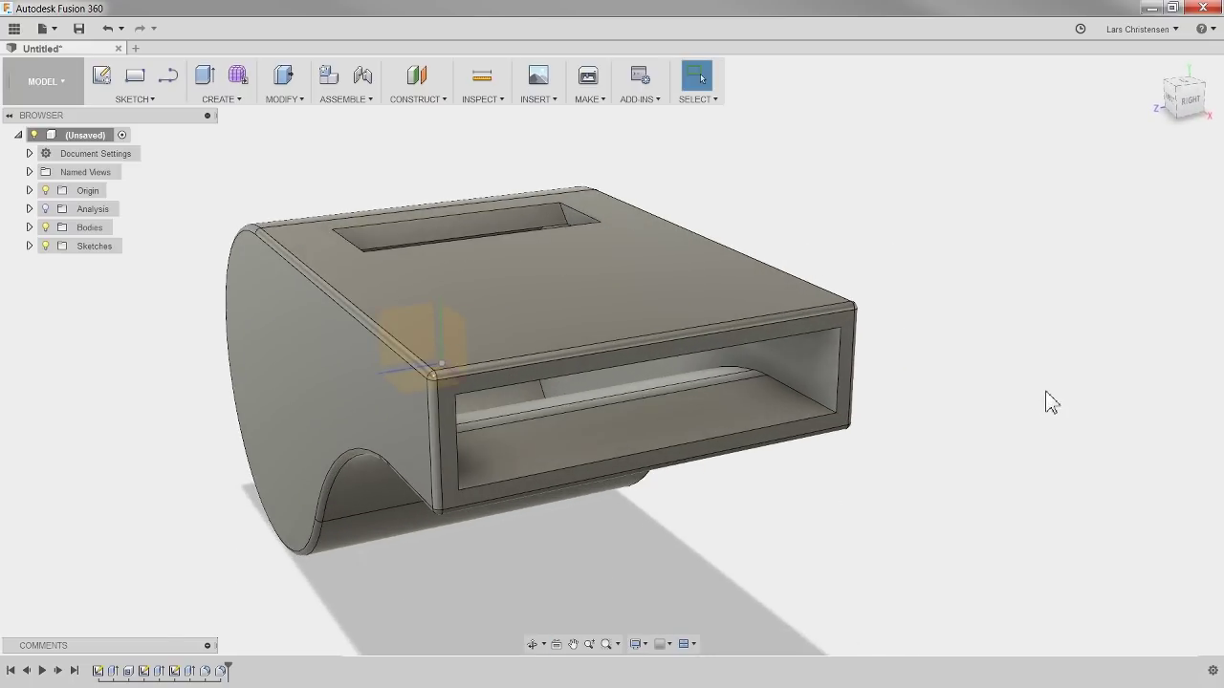
pyautogui.click(295, 107)
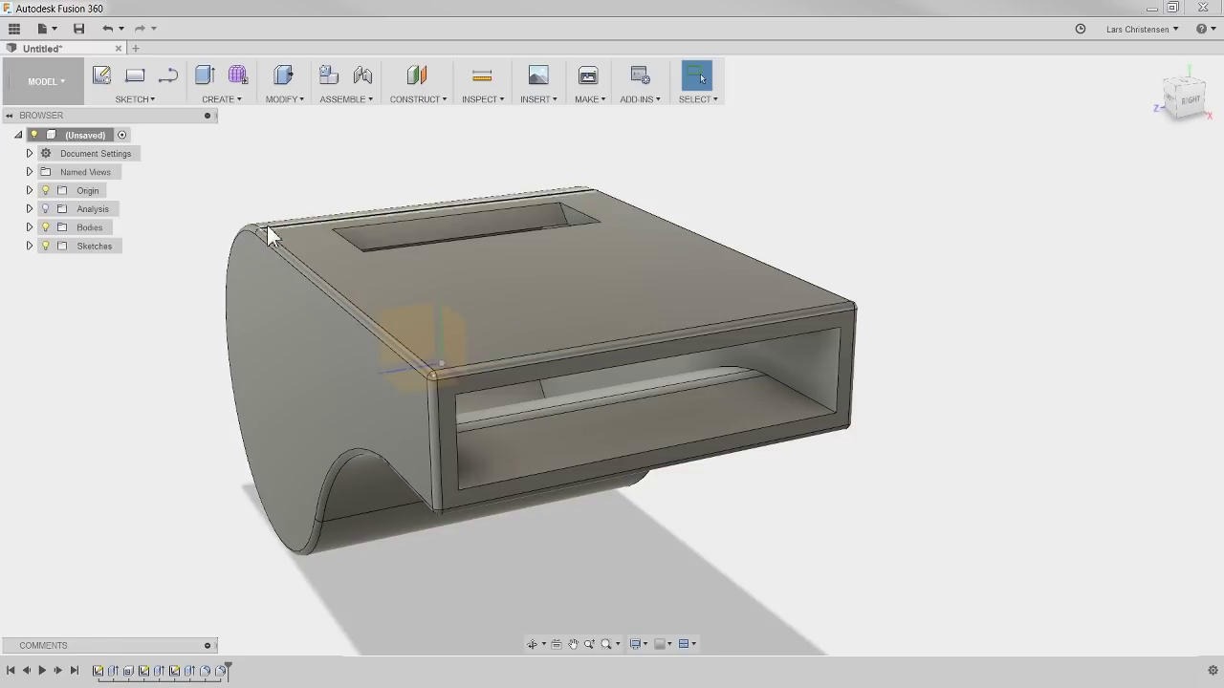
pyautogui.click(284, 98)
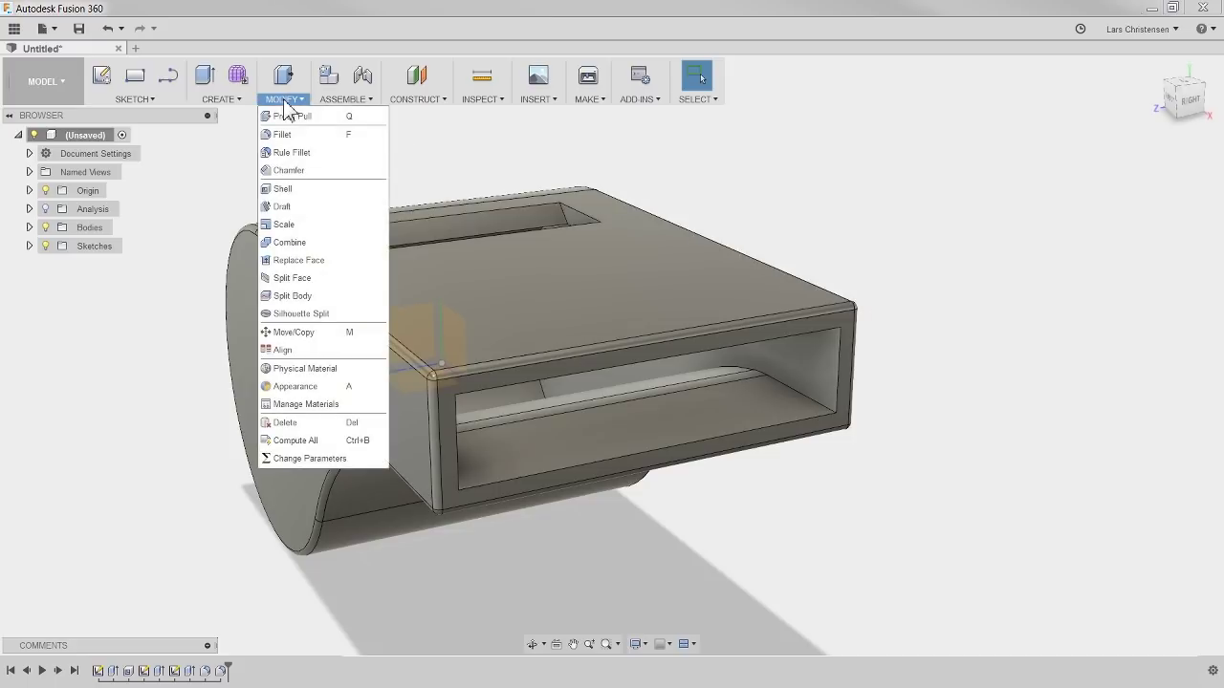
pyautogui.click(287, 172)
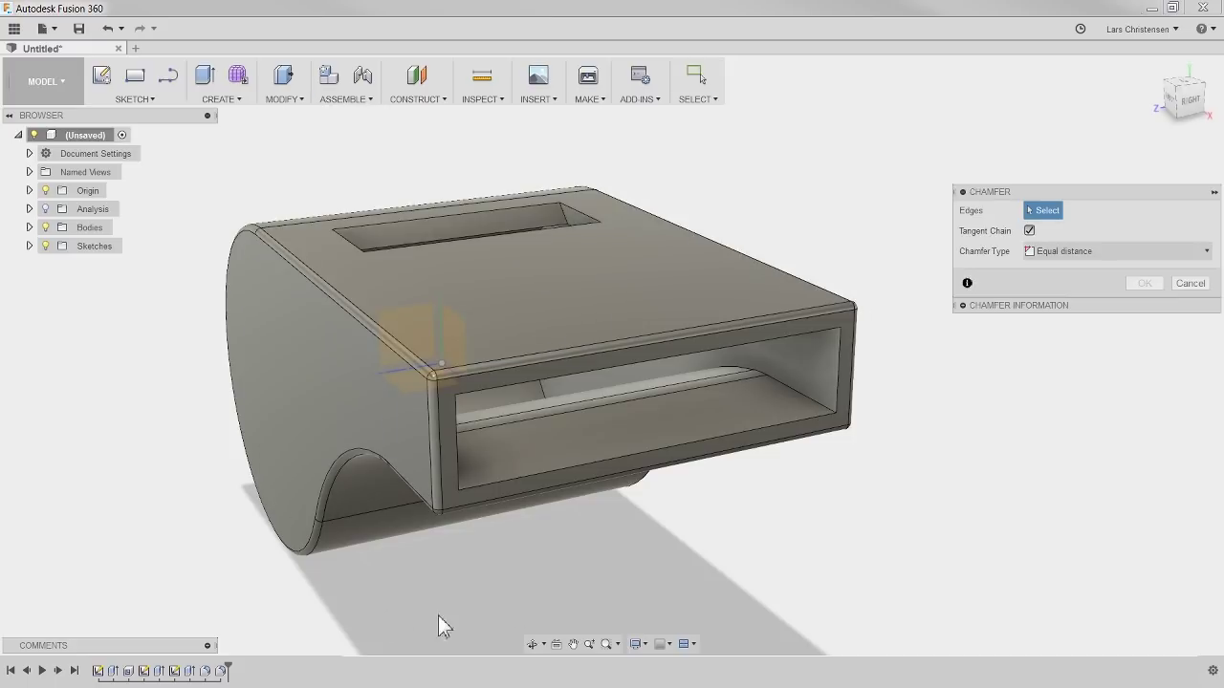
pyautogui.click(632, 453)
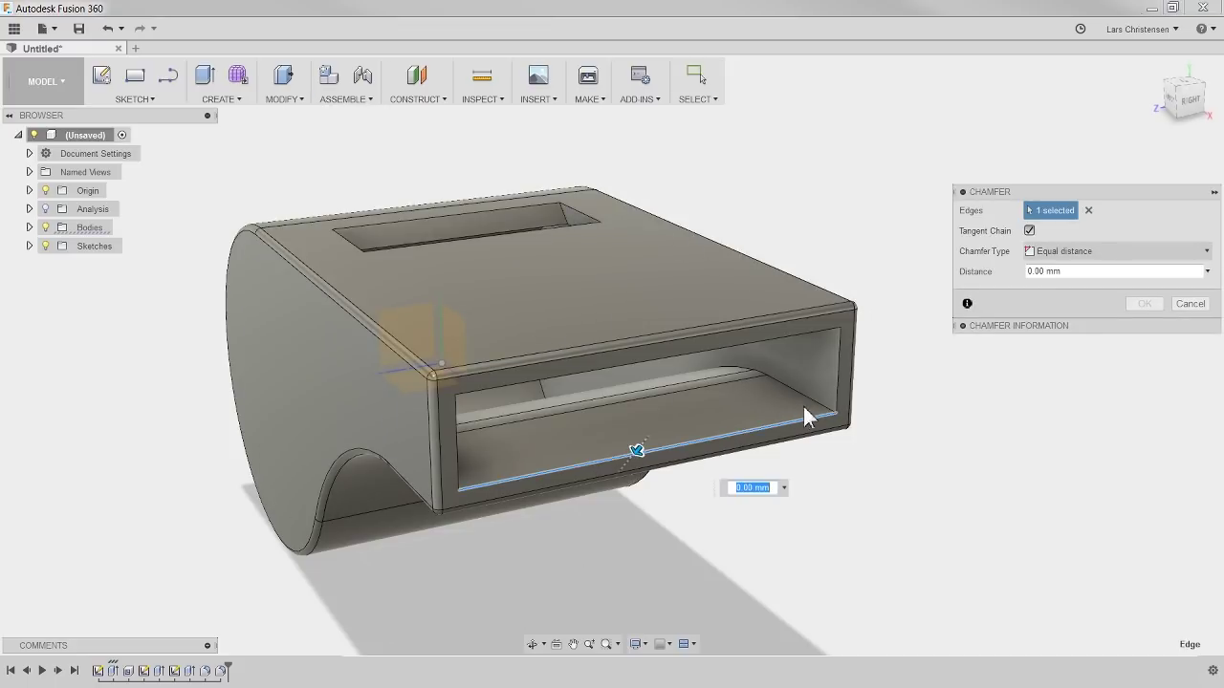
pyautogui.click(806, 343)
pyautogui.click(462, 488)
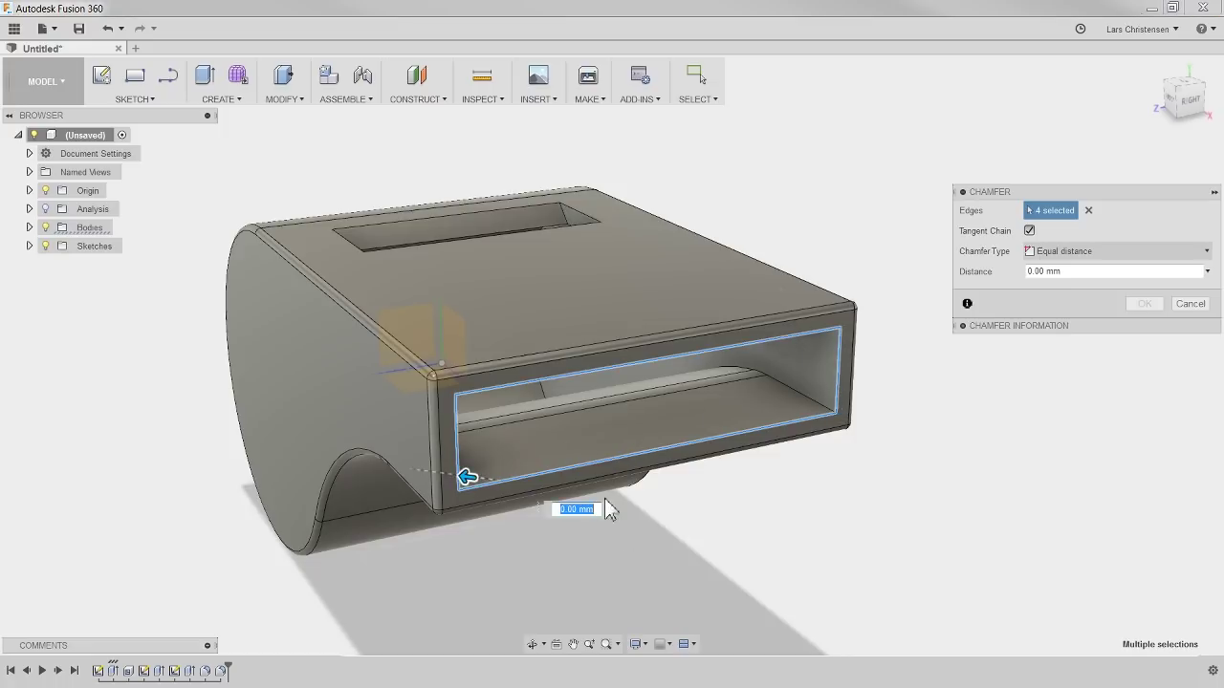
pyautogui.click(1074, 271)
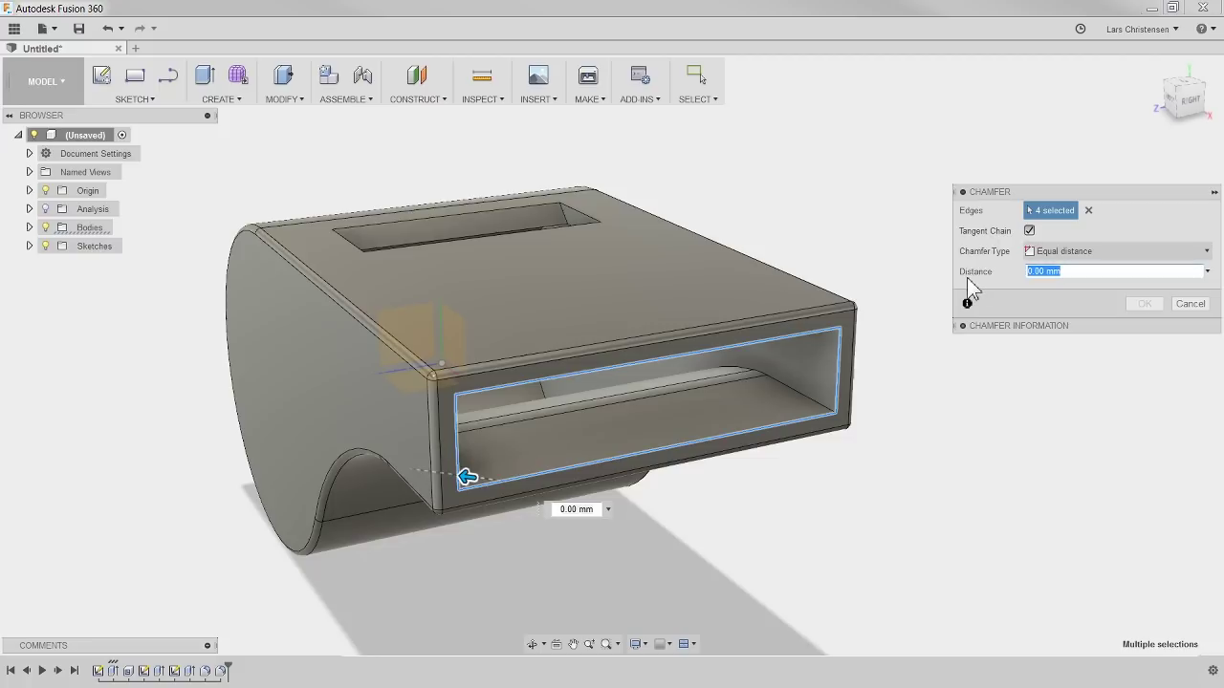
pyautogui.write('.2')
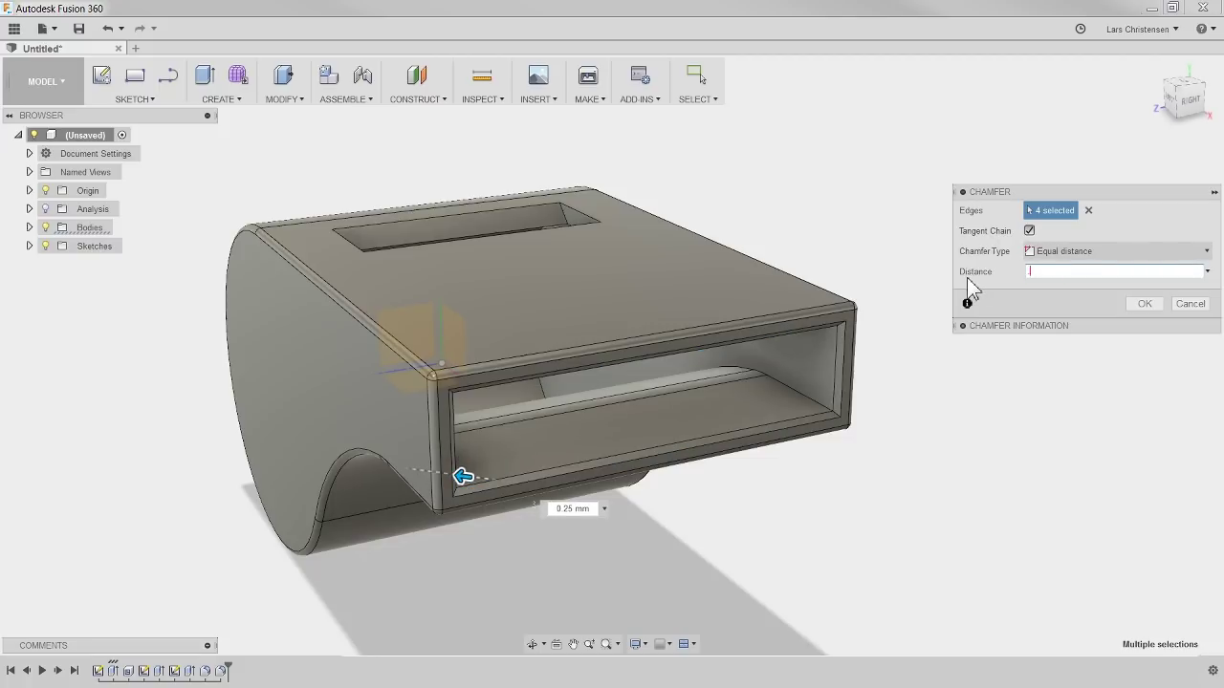
pyautogui.press('Return')
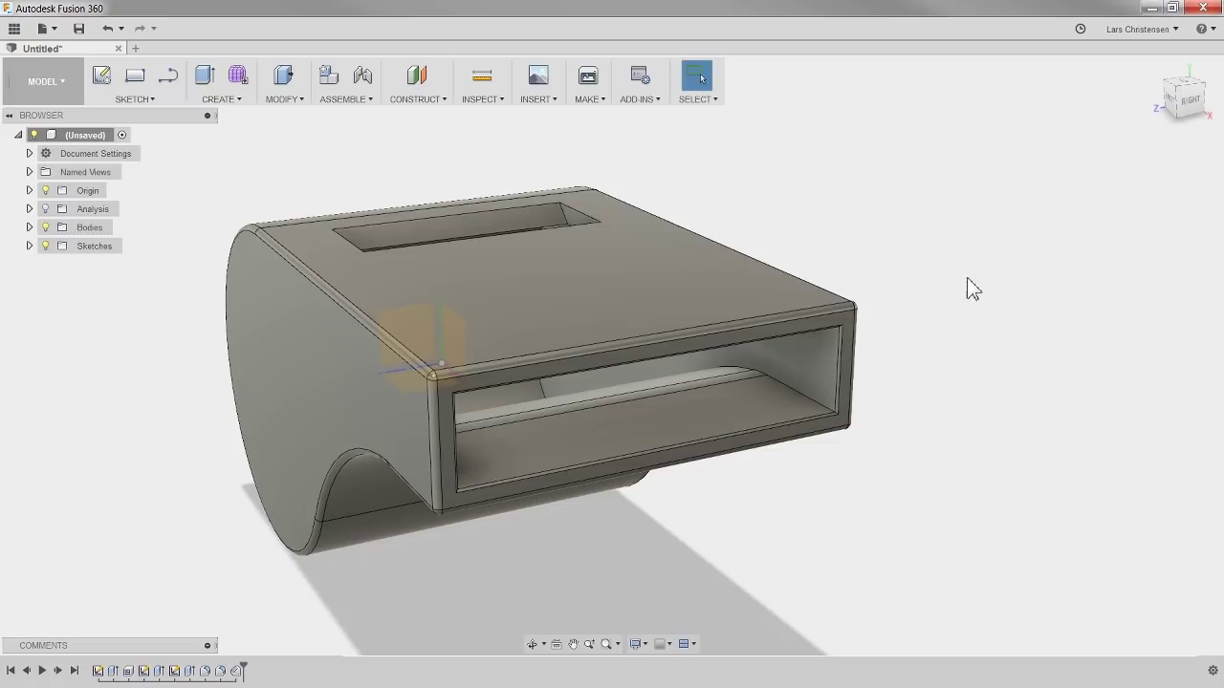
# - Show the section analysis to inspect the whistle's hollow interior, and hide it again
pyautogui.keyDown('shift'); pyautogui.moveTo(950, 498); pyautogui.dragTo(250, 459, button='middle'); pyautogui.keyUp('shift')
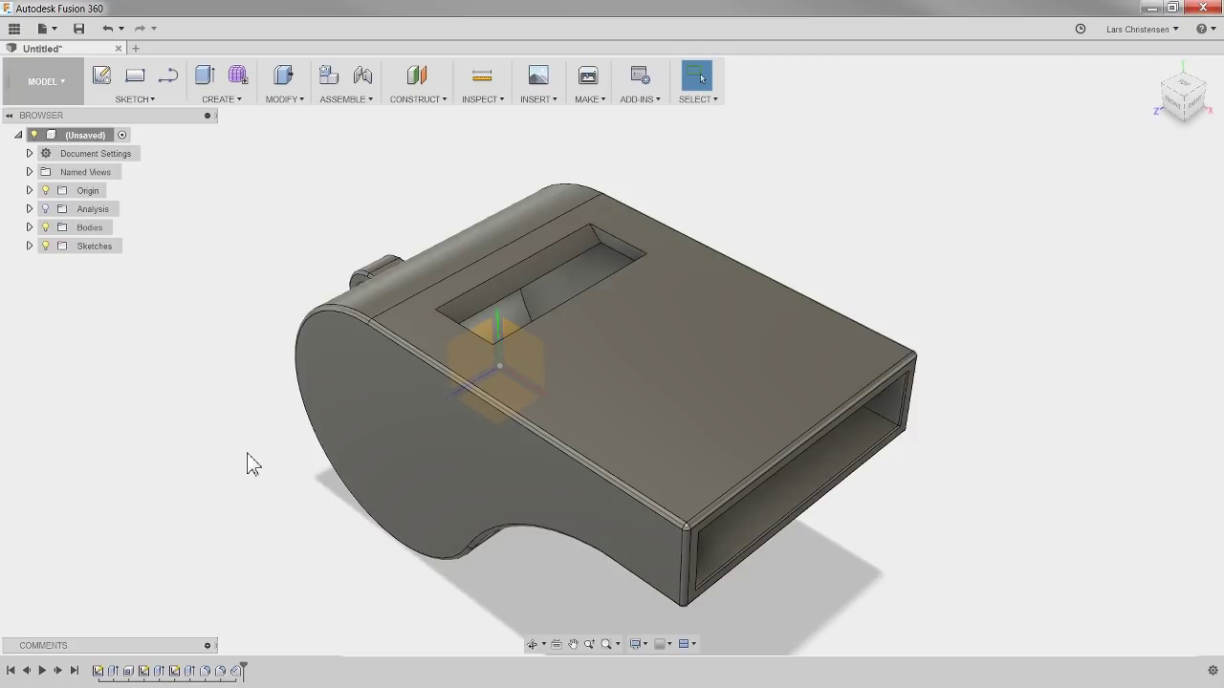
pyautogui.click(45, 209)
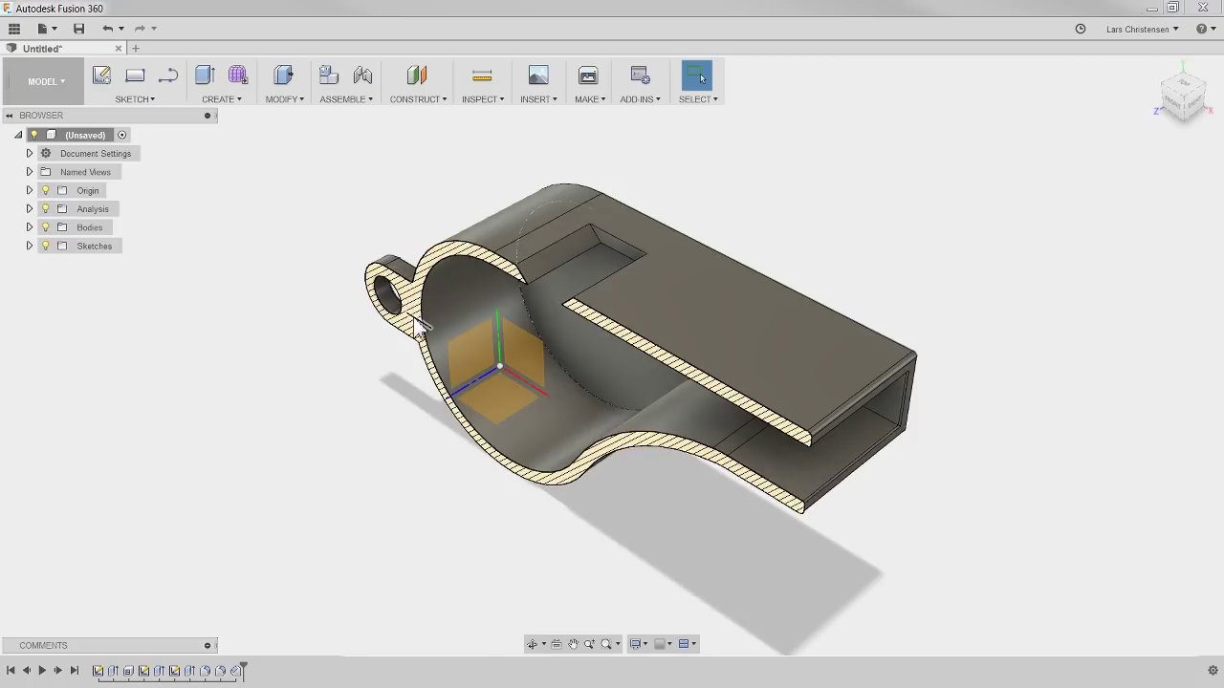
pyautogui.click(534, 359)
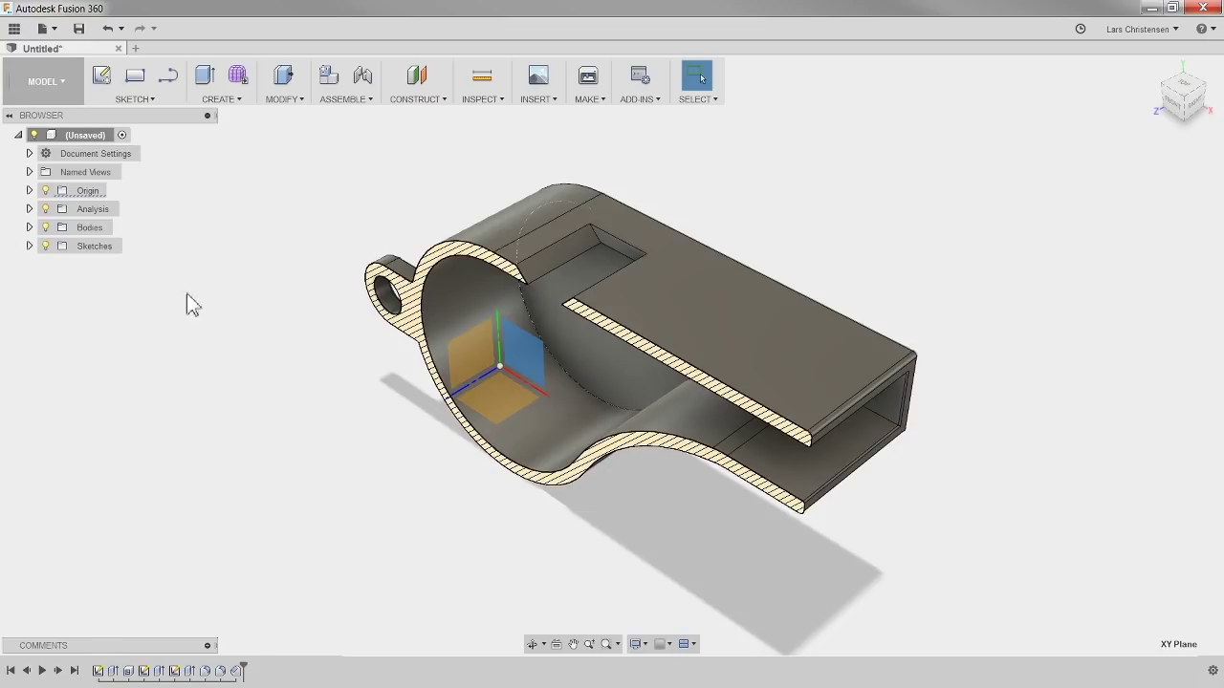
pyautogui.click(45, 208)
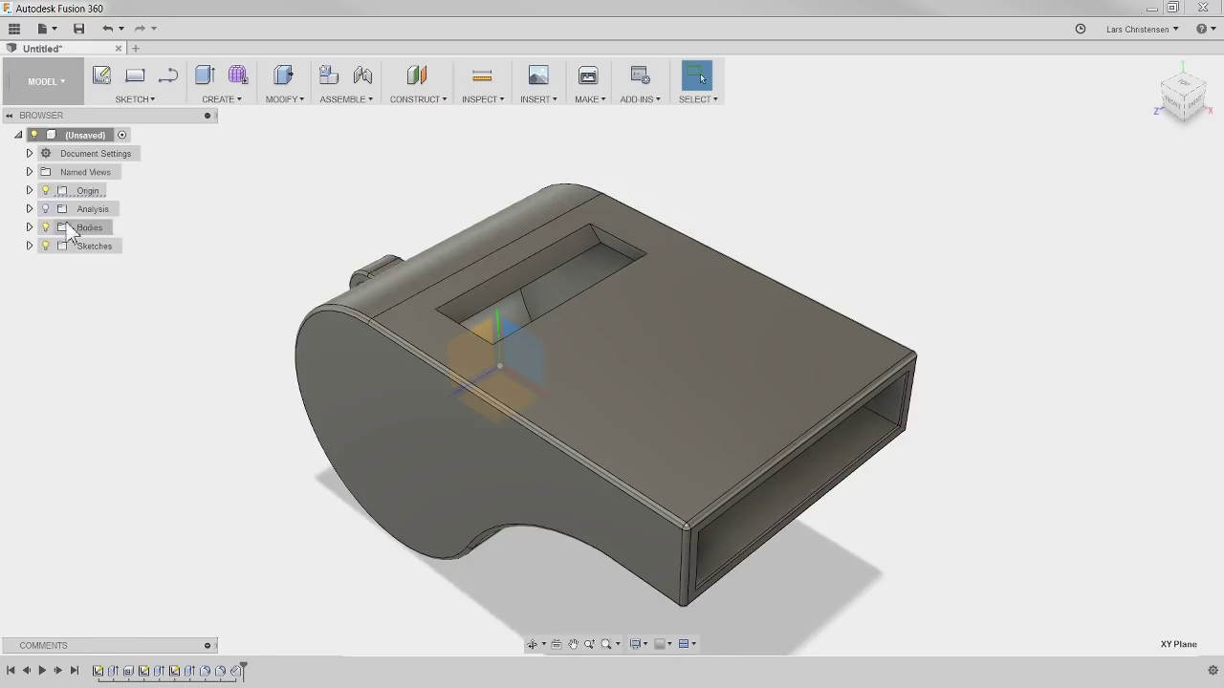
# - Examine the fillets on the attachment loop and body edges and the chamfer around the mouthpiece opening from several sides
pyautogui.keyDown('shift'); pyautogui.moveTo(229, 411); pyautogui.dragTo(253, 449, button='middle'); pyautogui.keyUp('shift')
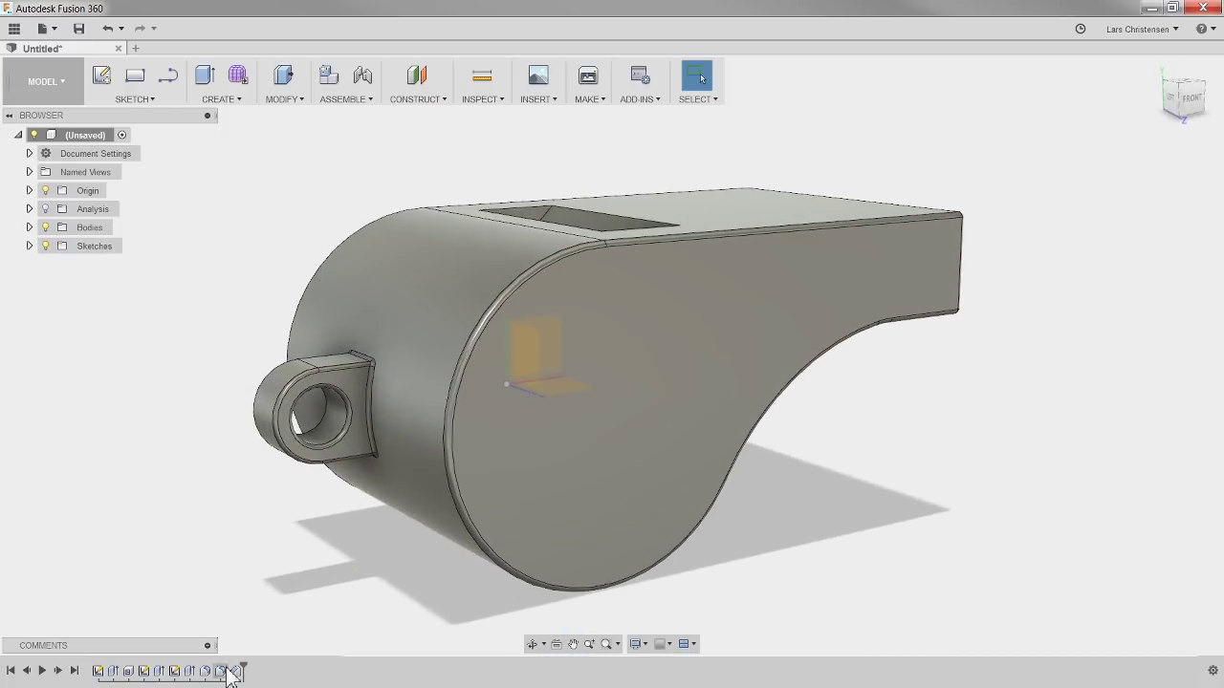
pyautogui.click(205, 671)
pyautogui.click(220, 672)
pyautogui.click(214, 557)
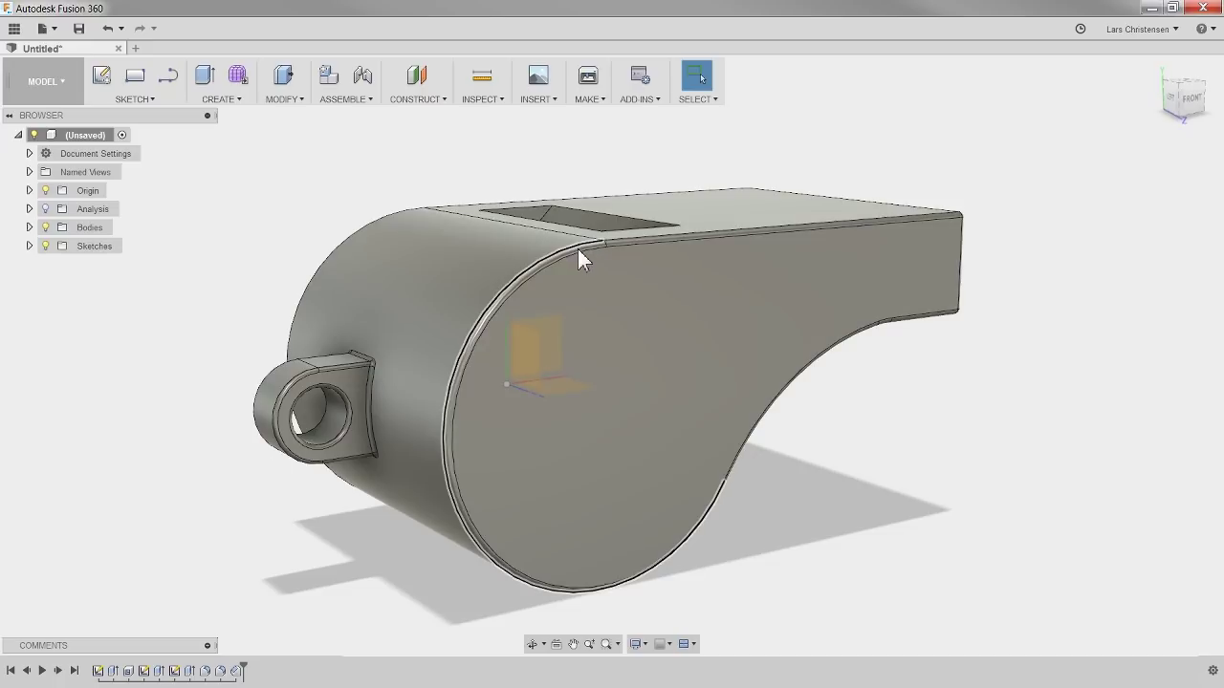
pyautogui.keyDown('shift'); pyautogui.moveTo(241, 354); pyautogui.dragTo(115, 346, button='middle'); pyautogui.keyUp('shift')
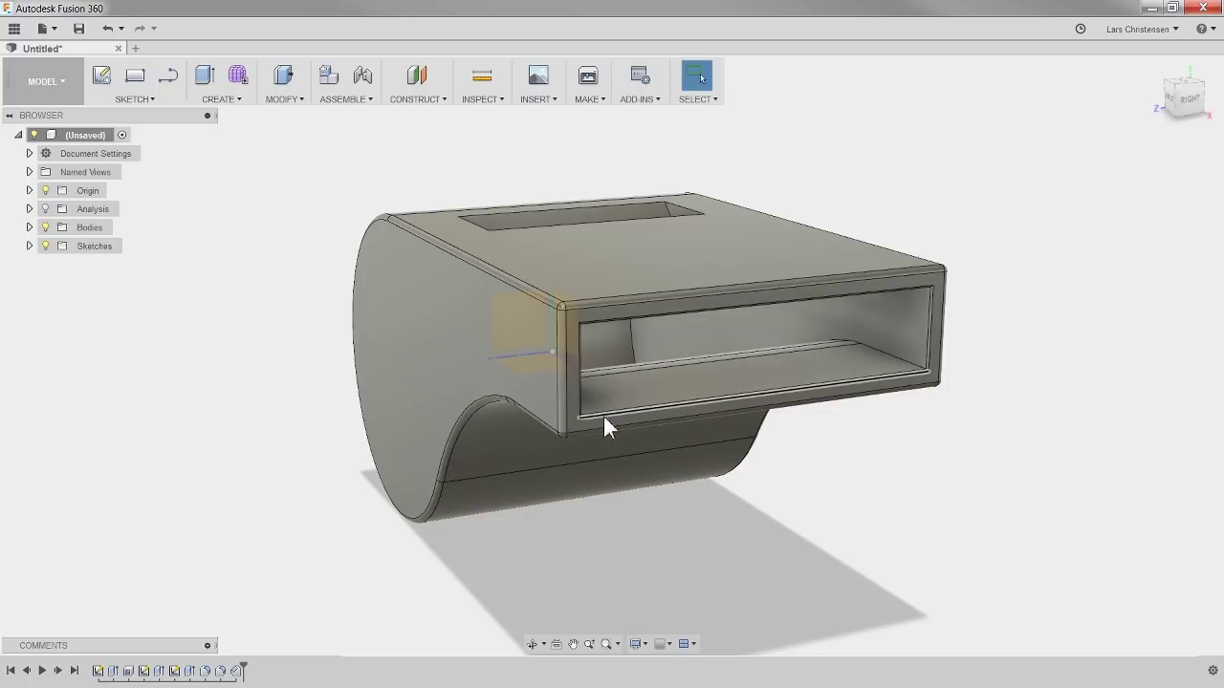
pyautogui.scroll(3, 942, 407)
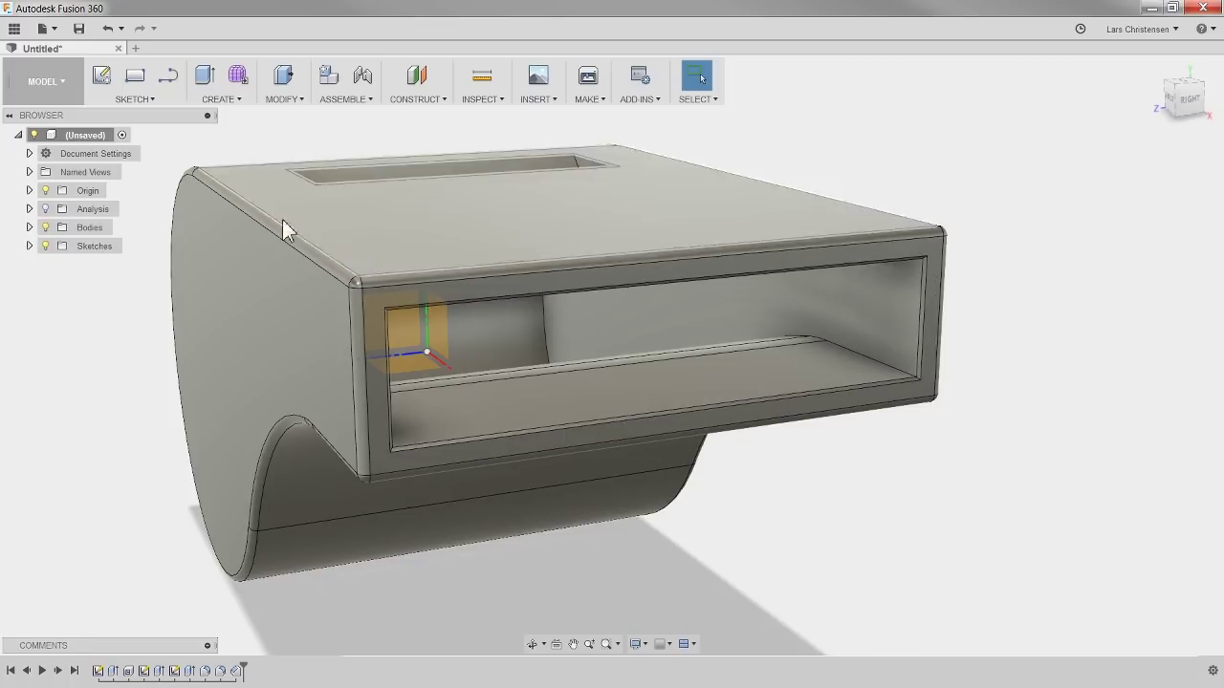
pyautogui.scroll(-2, 333, 478)
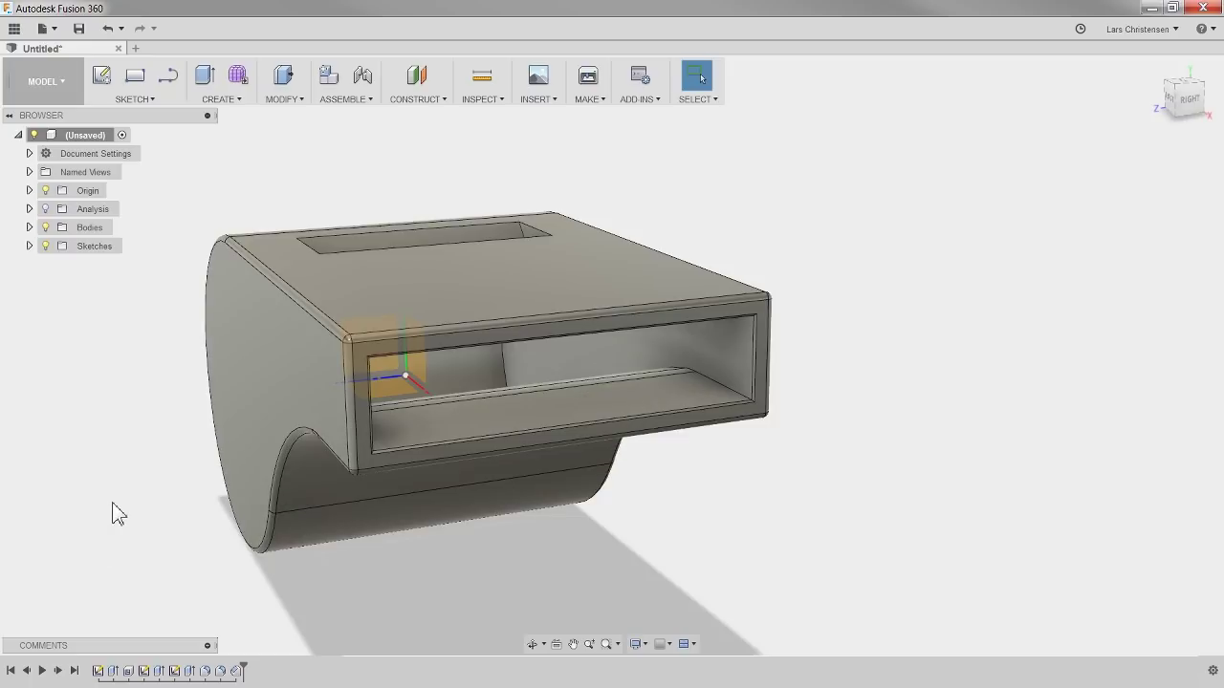
pyautogui.keyDown('shift'); pyautogui.moveTo(96, 461); pyautogui.dragTo(262, 634, button='middle'); pyautogui.keyUp('shift')
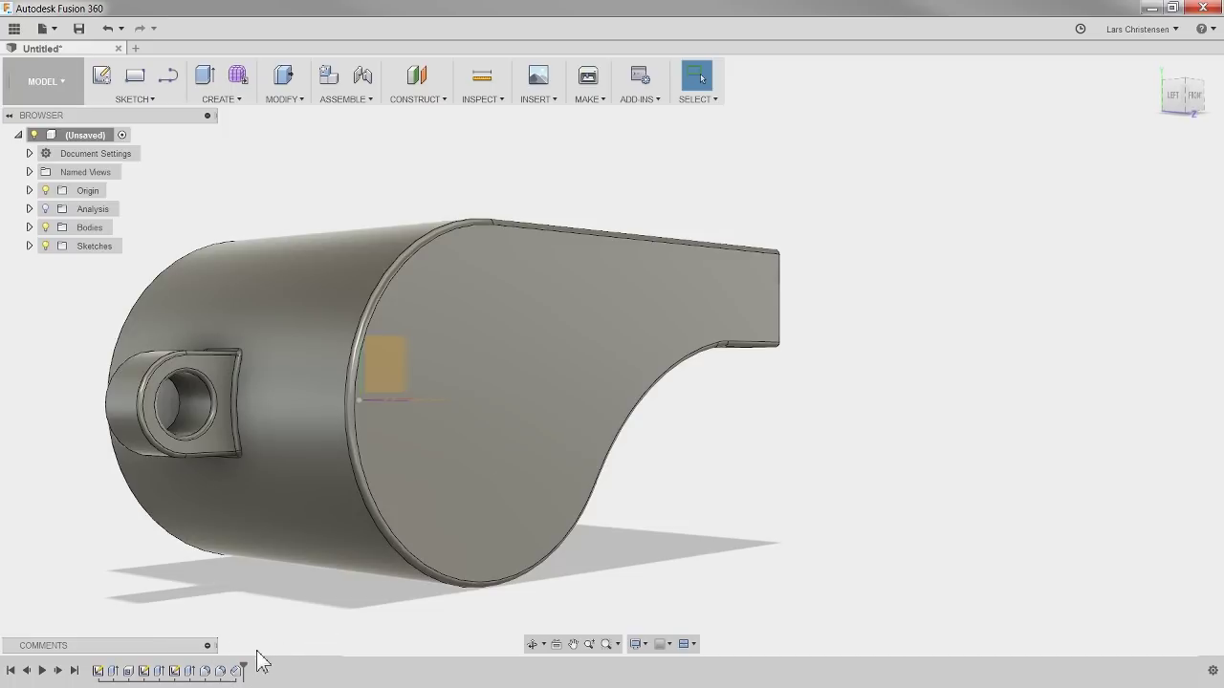
pyautogui.scroll(-2, 241, 542)
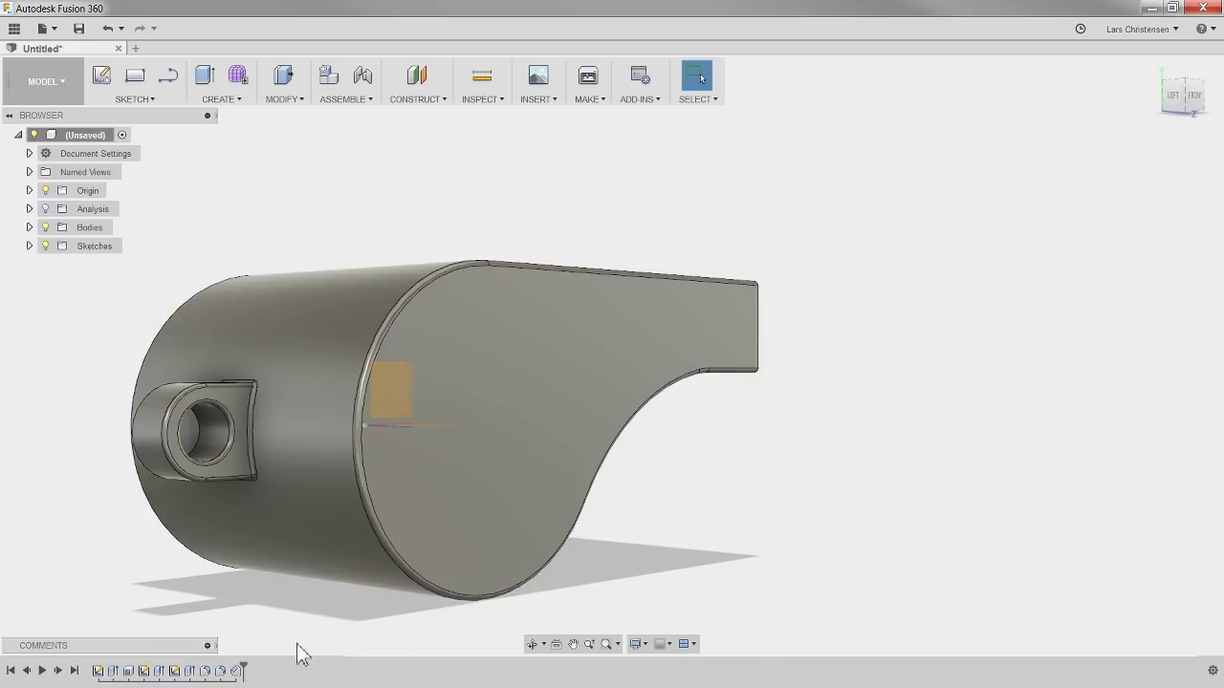
pyautogui.keyDown('shift'); pyautogui.moveTo(243, 437); pyautogui.dragTo(132, 453, button='middle'); pyautogui.keyUp('shift')
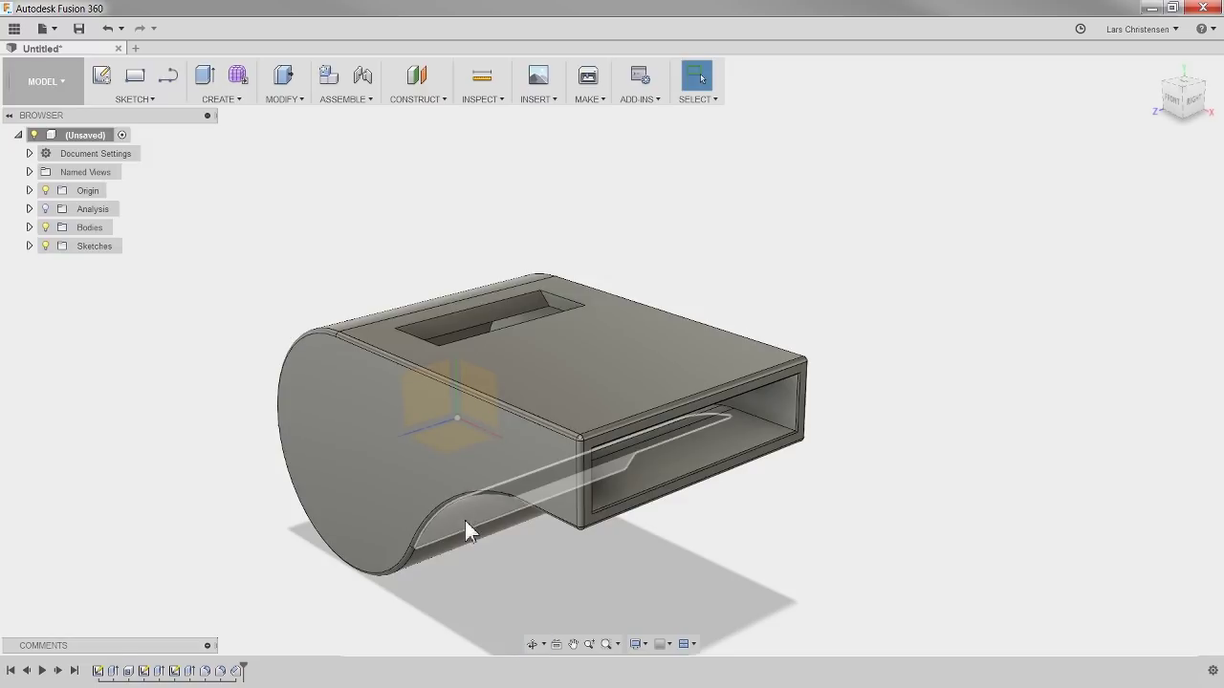
pyautogui.scroll(3, 812, 478)
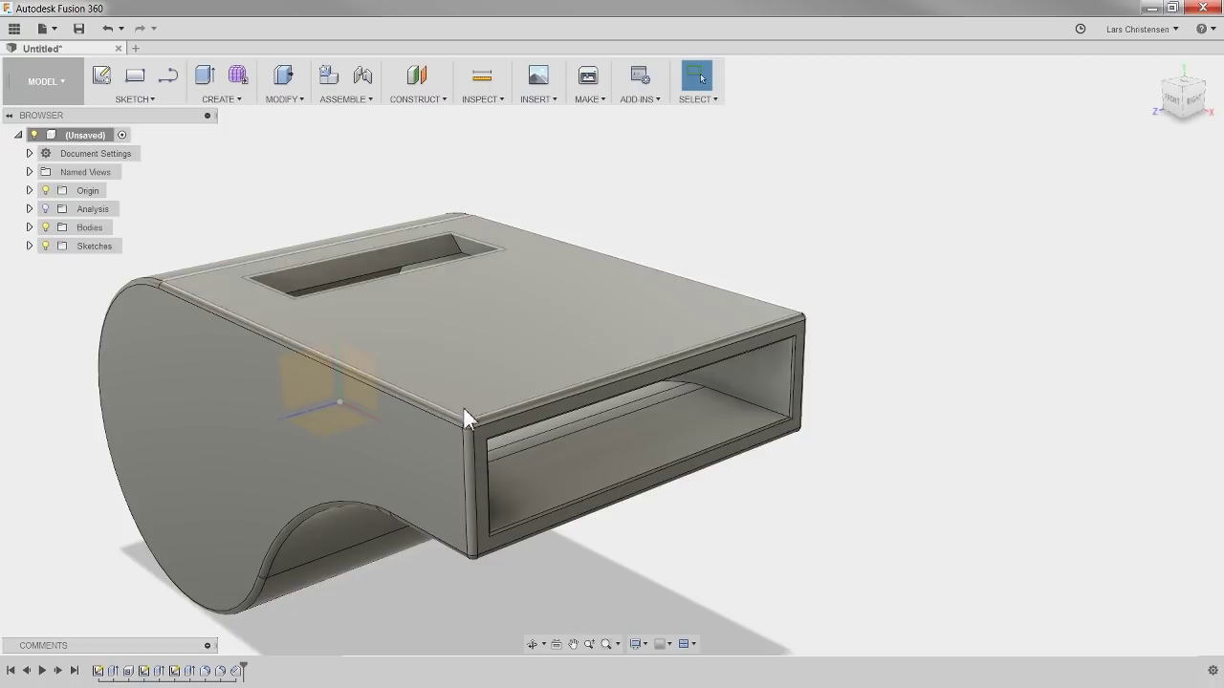
# - Display the section analysis to view the wall thickness, air slot and loop in the cut whistle
pyautogui.keyDown('shift'); pyautogui.moveTo(945, 465); pyautogui.dragTo(986, 492, button='middle'); pyautogui.keyUp('shift')
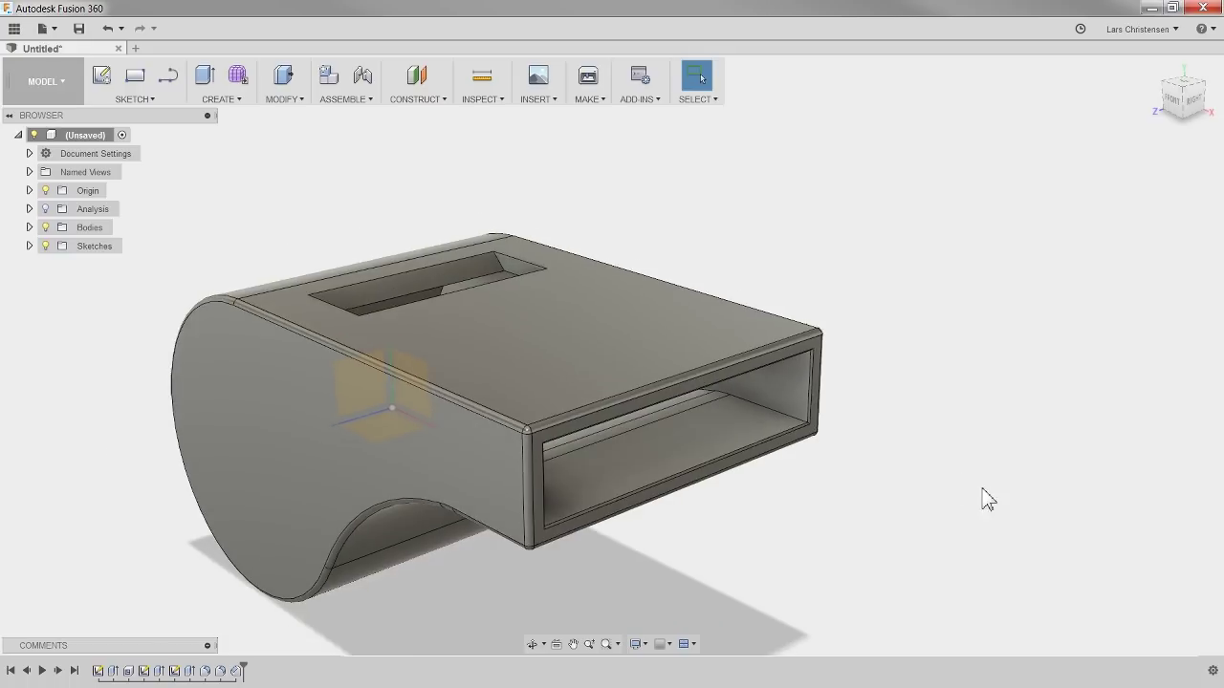
pyautogui.keyDown('shift'); pyautogui.moveTo(806, 389); pyautogui.dragTo(787, 137, button='middle'); pyautogui.keyUp('shift')
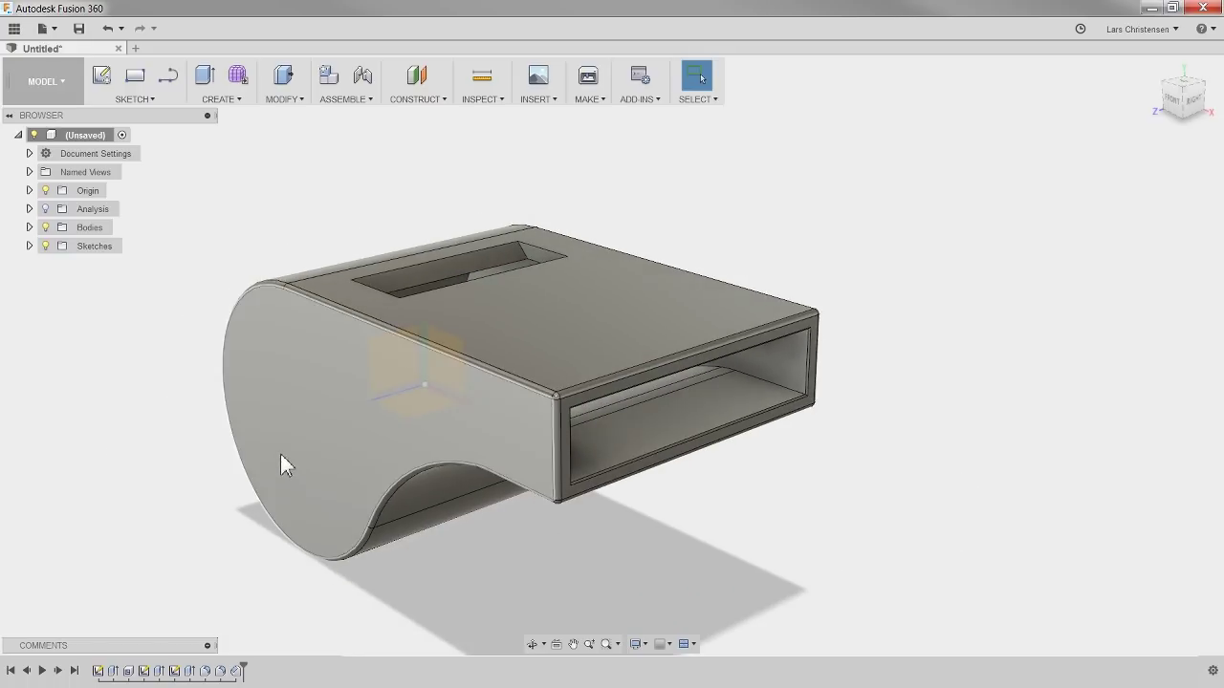
pyautogui.keyDown('shift'); pyautogui.moveTo(249, 468); pyautogui.dragTo(221, 474, button='middle'); pyautogui.keyUp('shift')
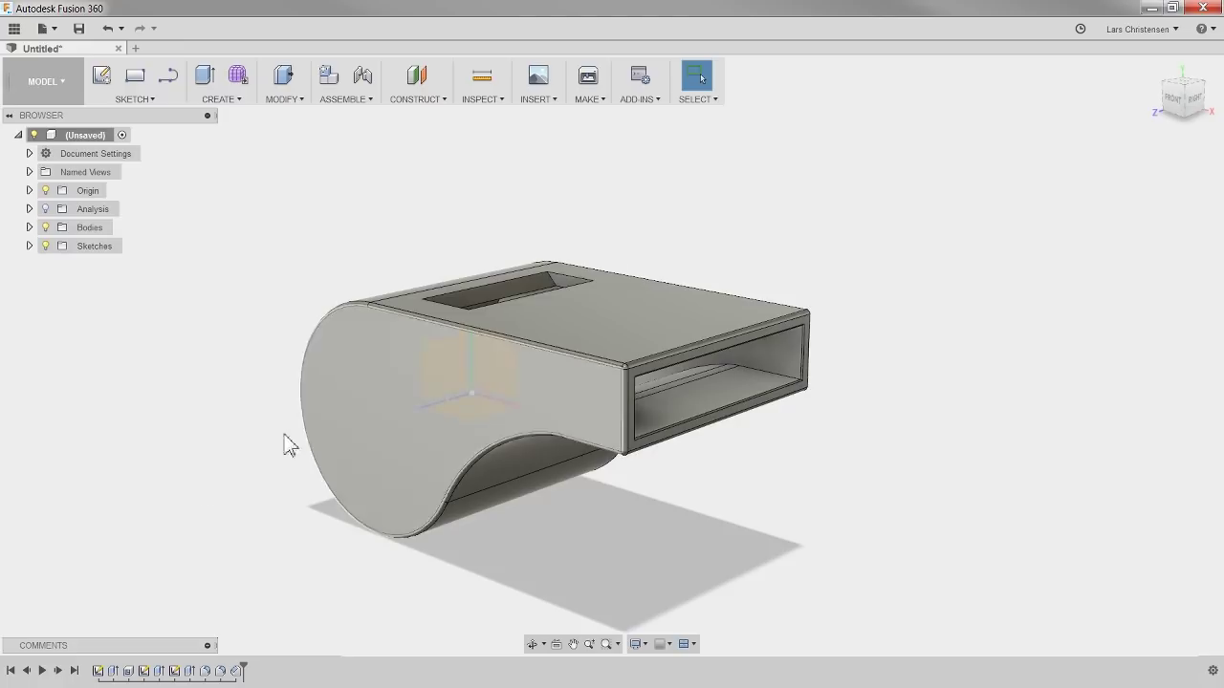
pyautogui.click(45, 208)
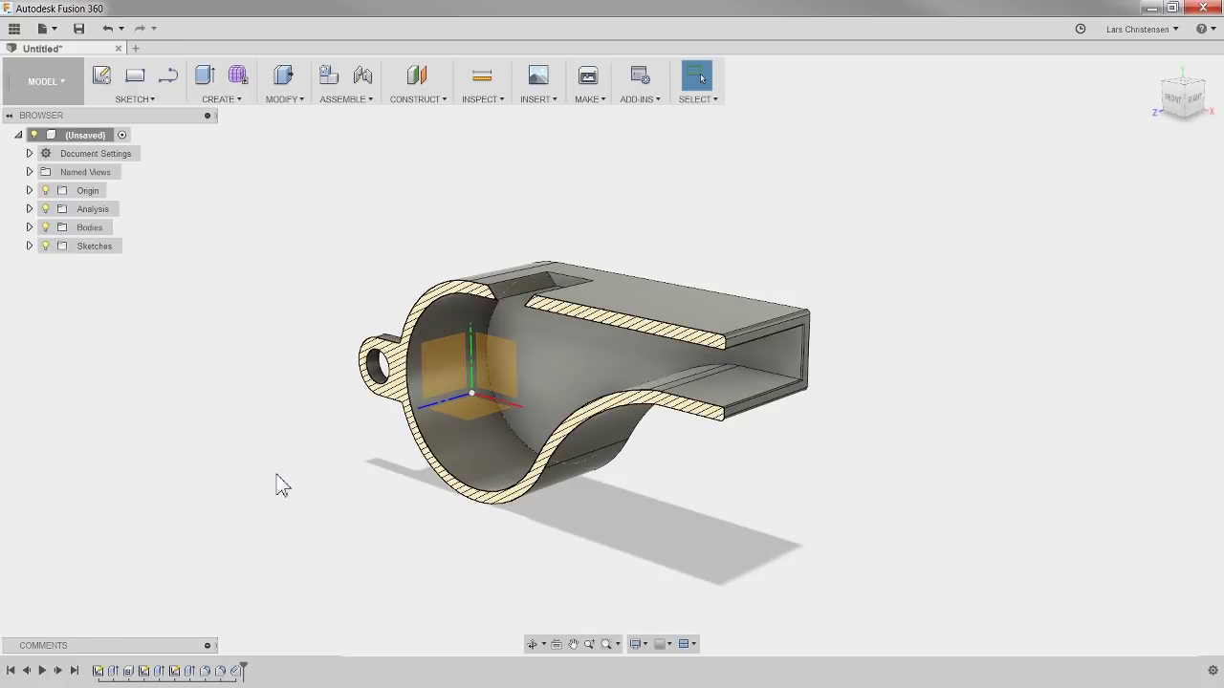
pyautogui.scroll(1, 364, 447)
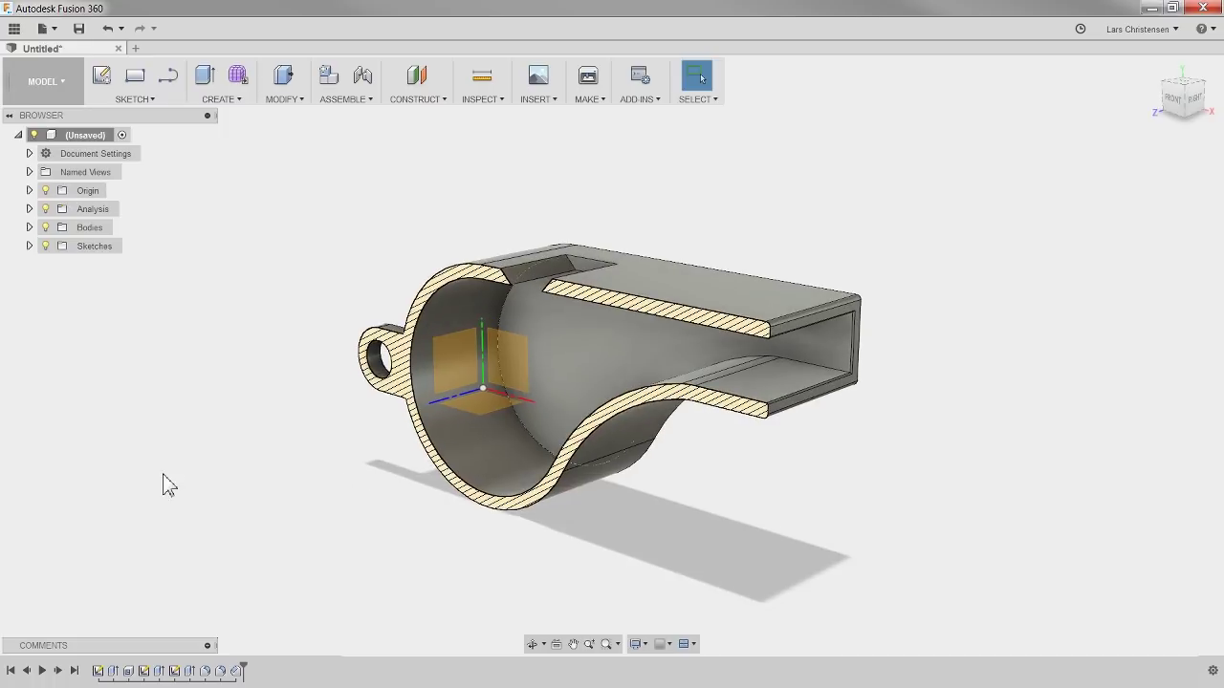
pyautogui.click(101, 77)
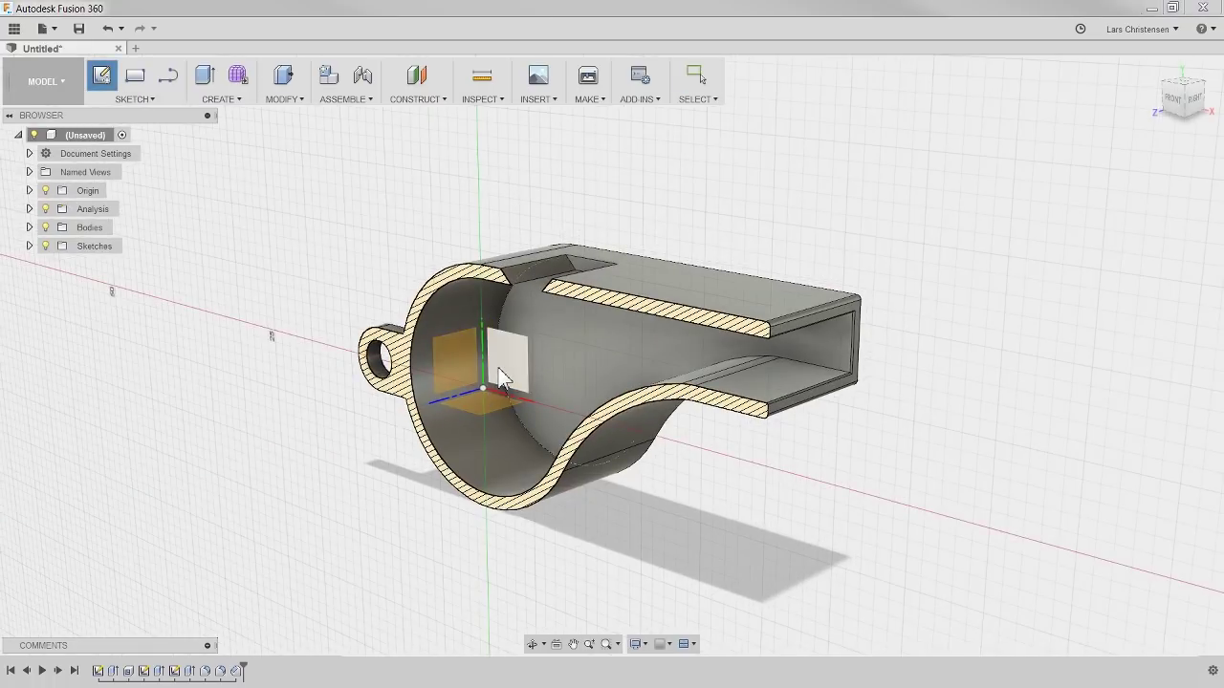
pyautogui.click(500, 377)
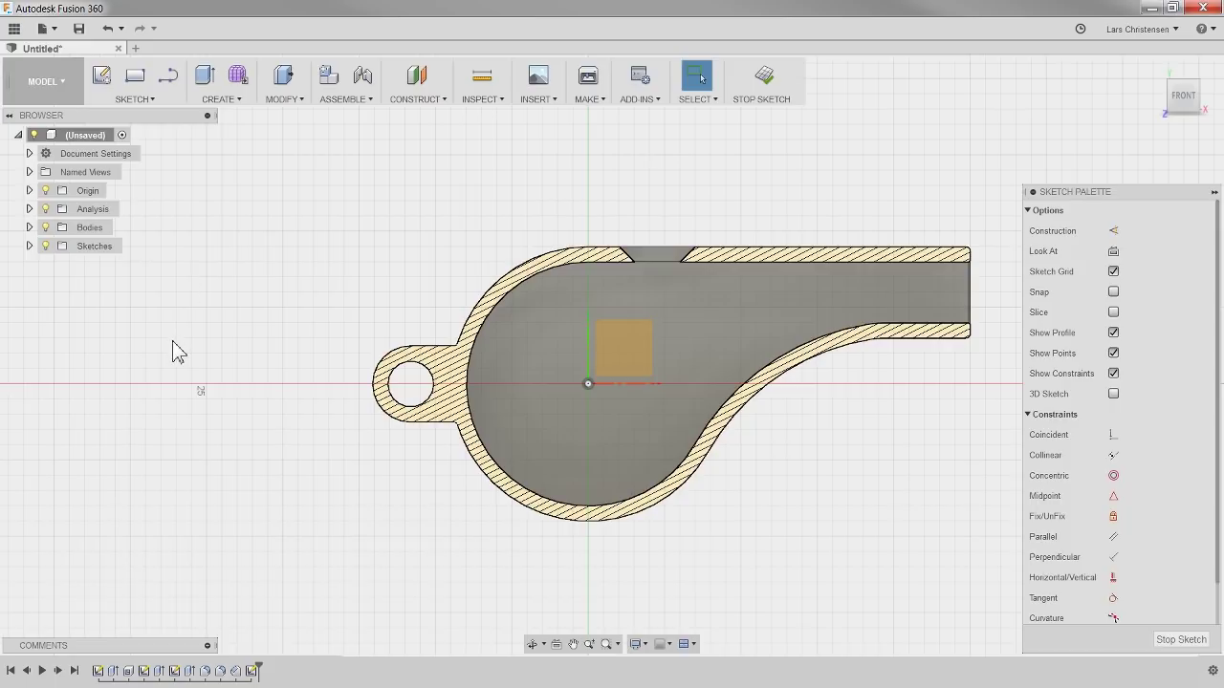
pyautogui.press('t')
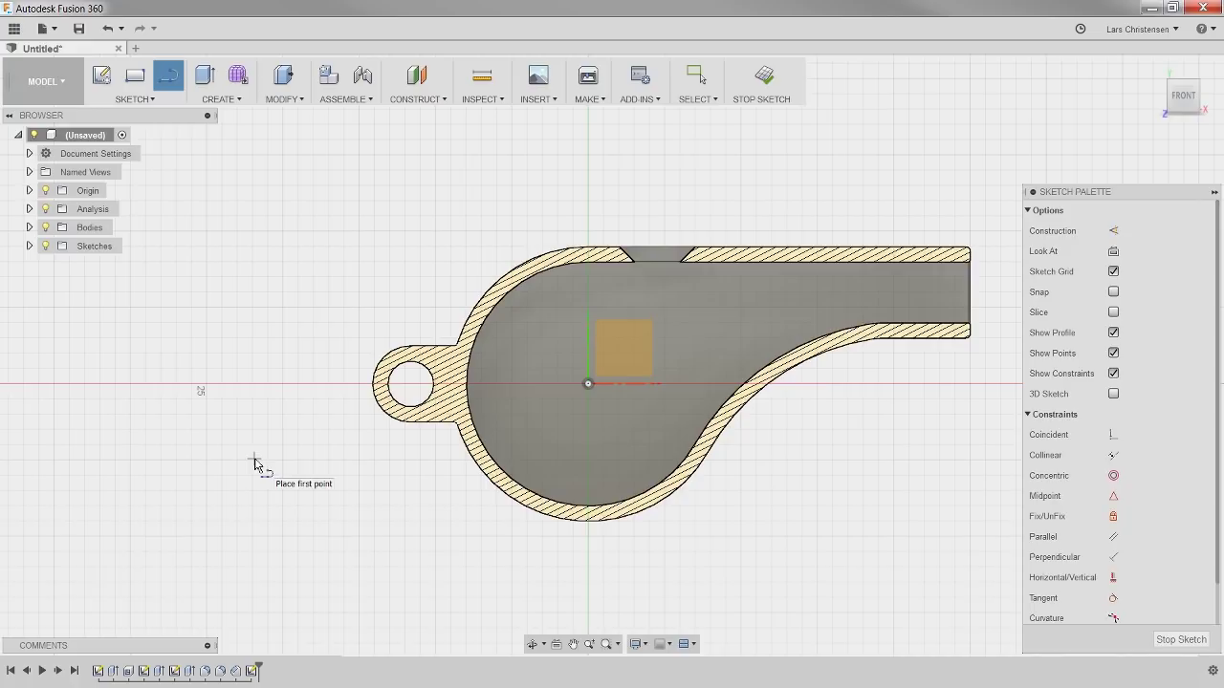
pyautogui.press('Escape')
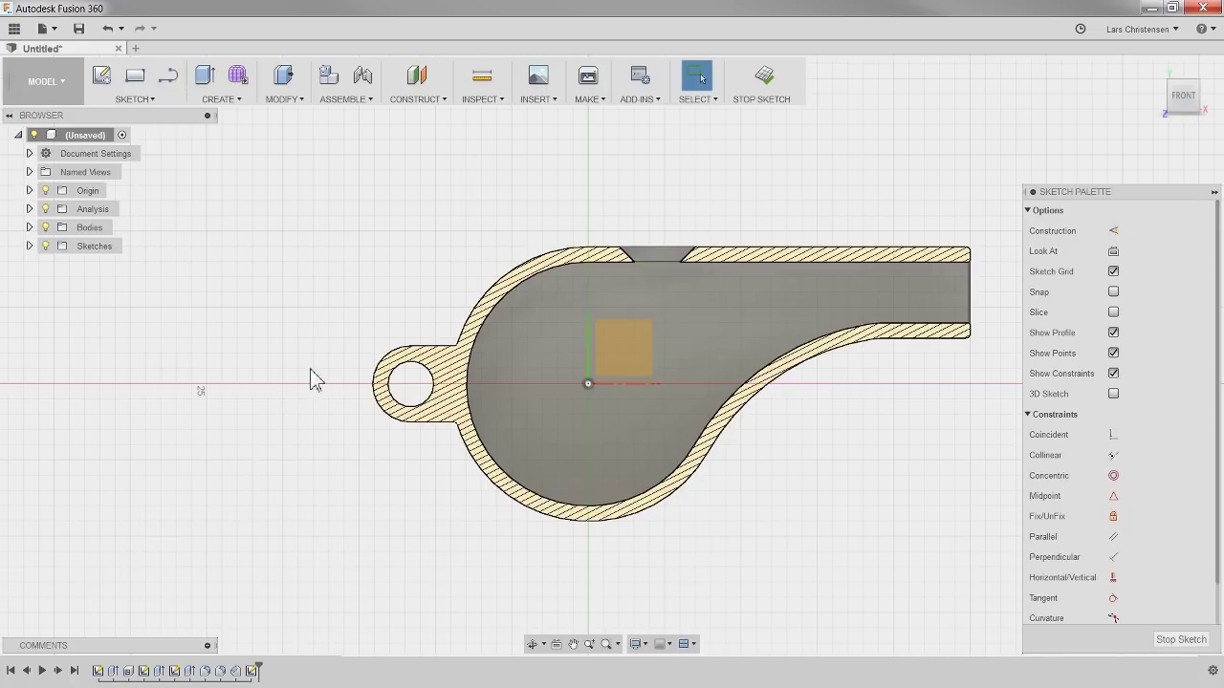
pyautogui.scroll(1, 826, 375)
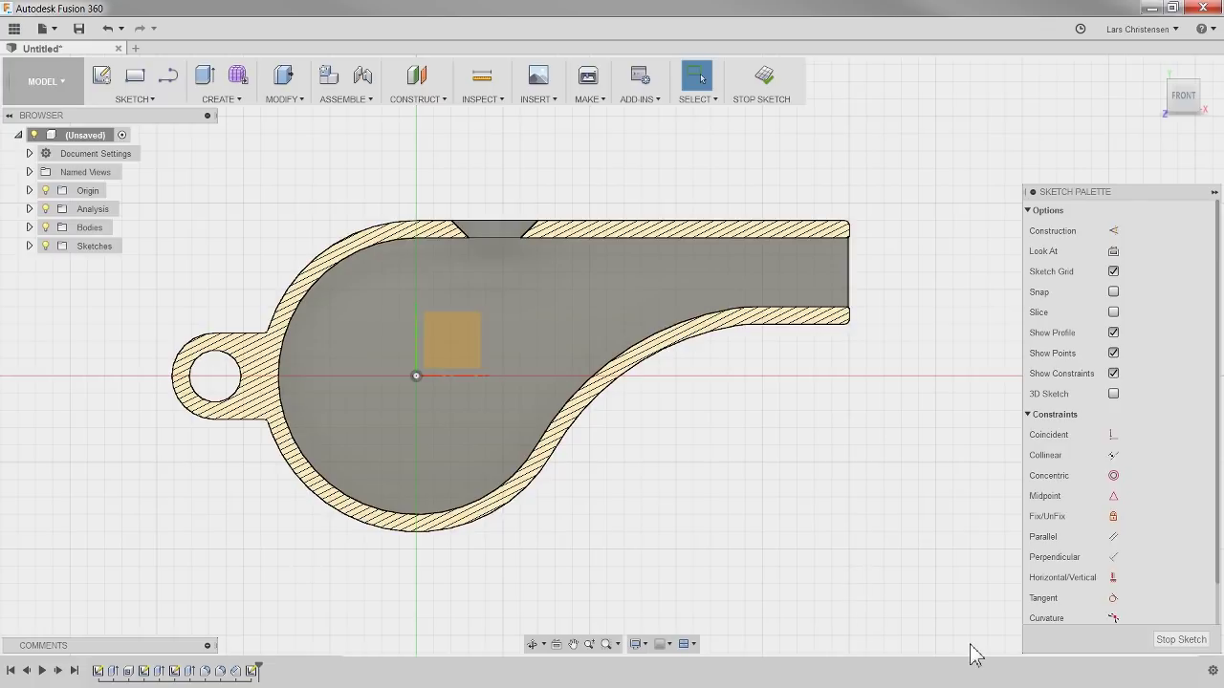
pyautogui.click(1165, 641)
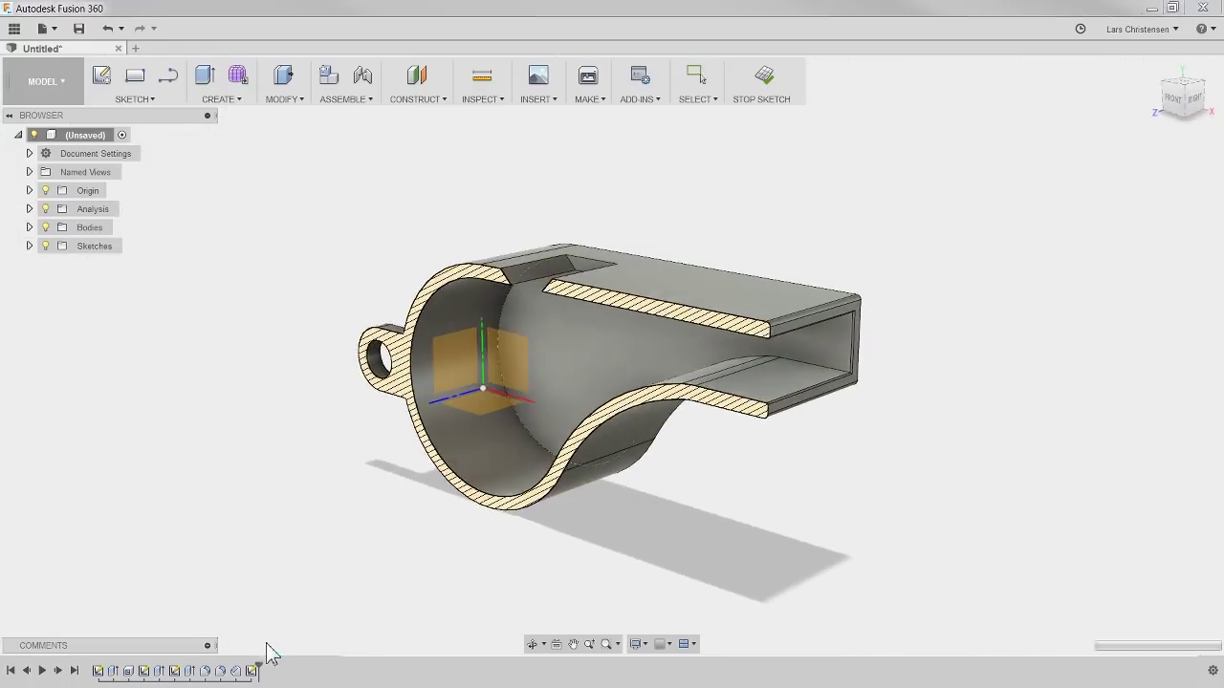
pyautogui.click(253, 670)
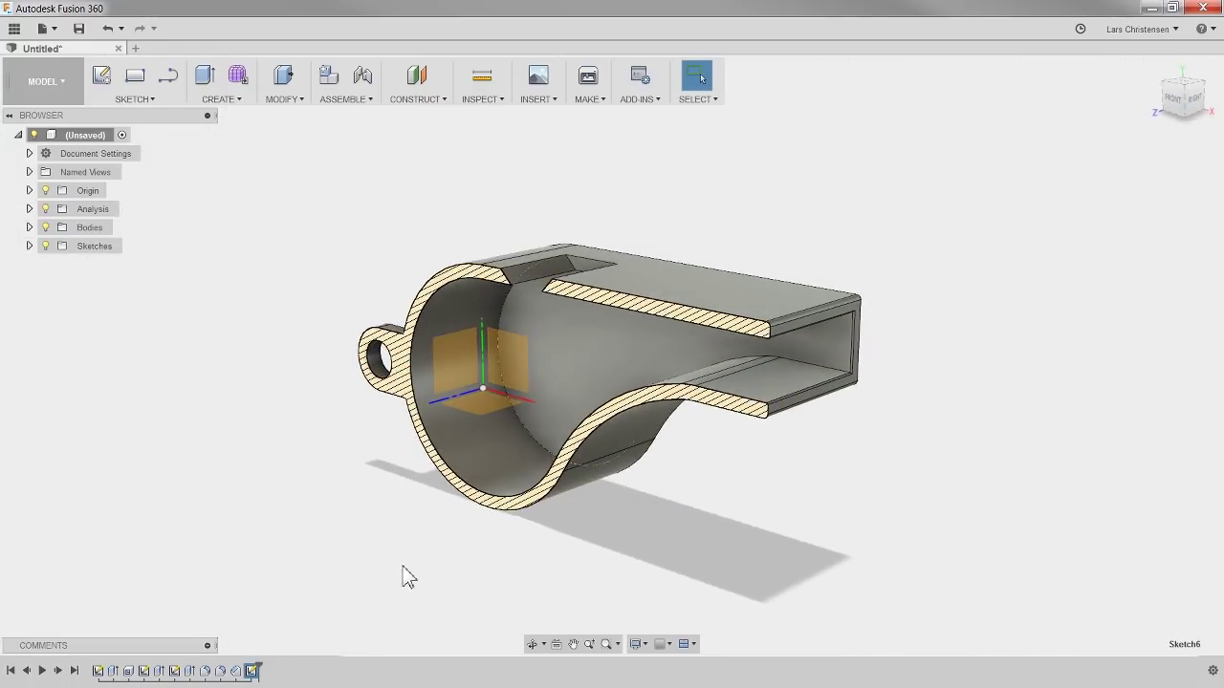
pyautogui.press('Delete')
# - Edit the whistle's first profile sketch, move the R6 dimension below the curve toward its centre point, and finish the sketch
pyautogui.click(98, 672)
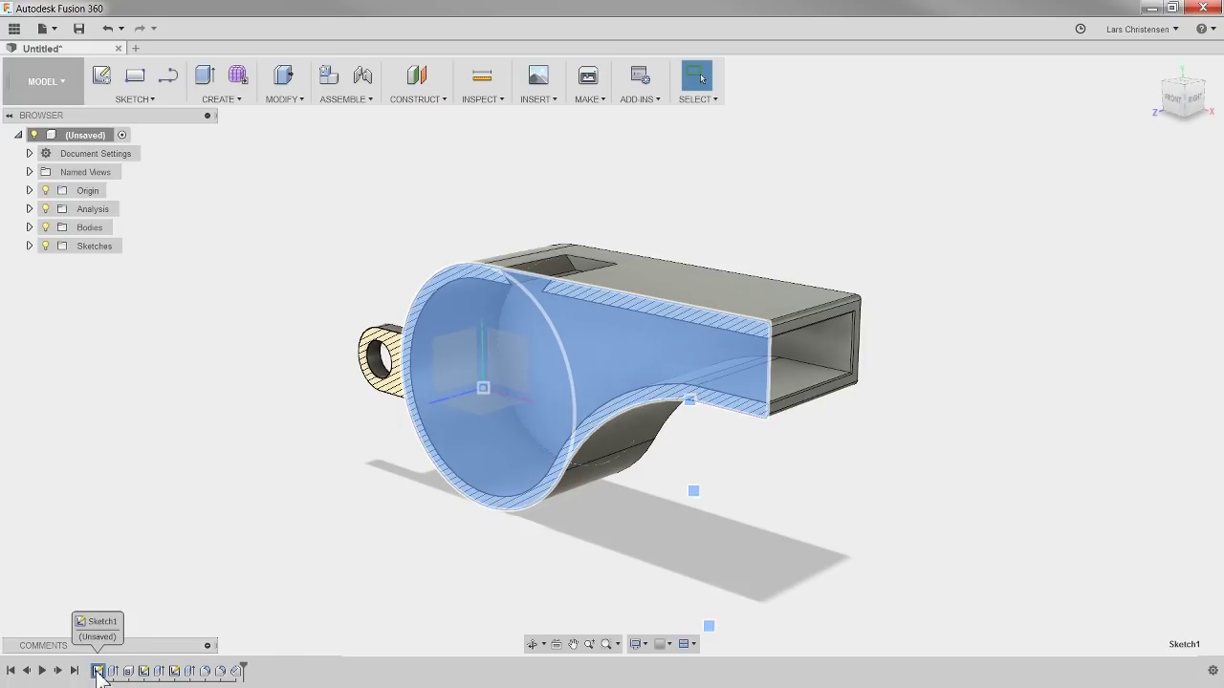
pyautogui.rightClick(98, 671)
pyautogui.click(122, 527)
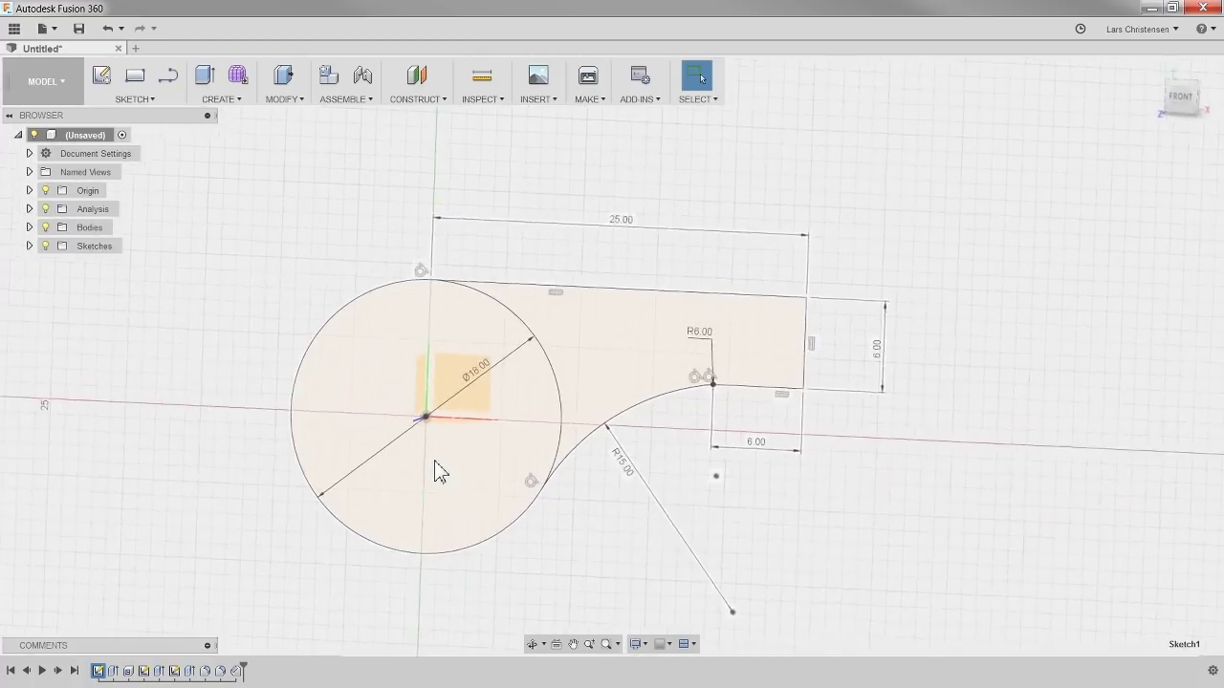
pyautogui.scroll(4, 774, 496)
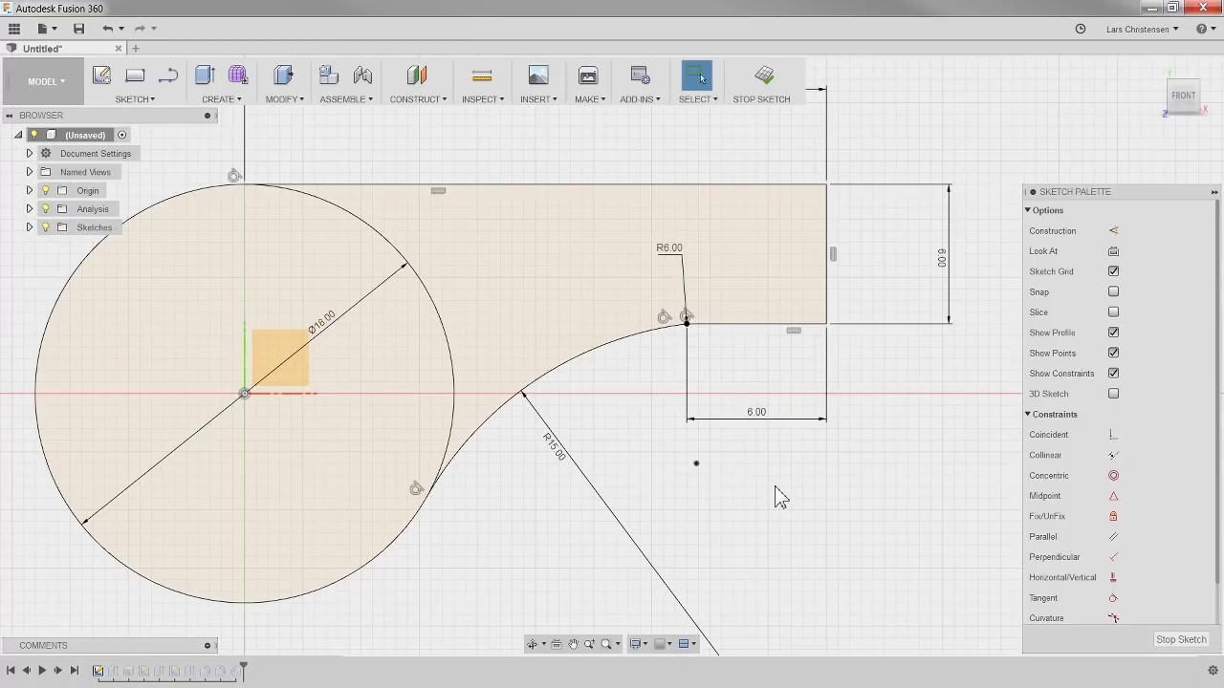
pyautogui.moveTo(667, 256); pyautogui.dragTo(671, 409)
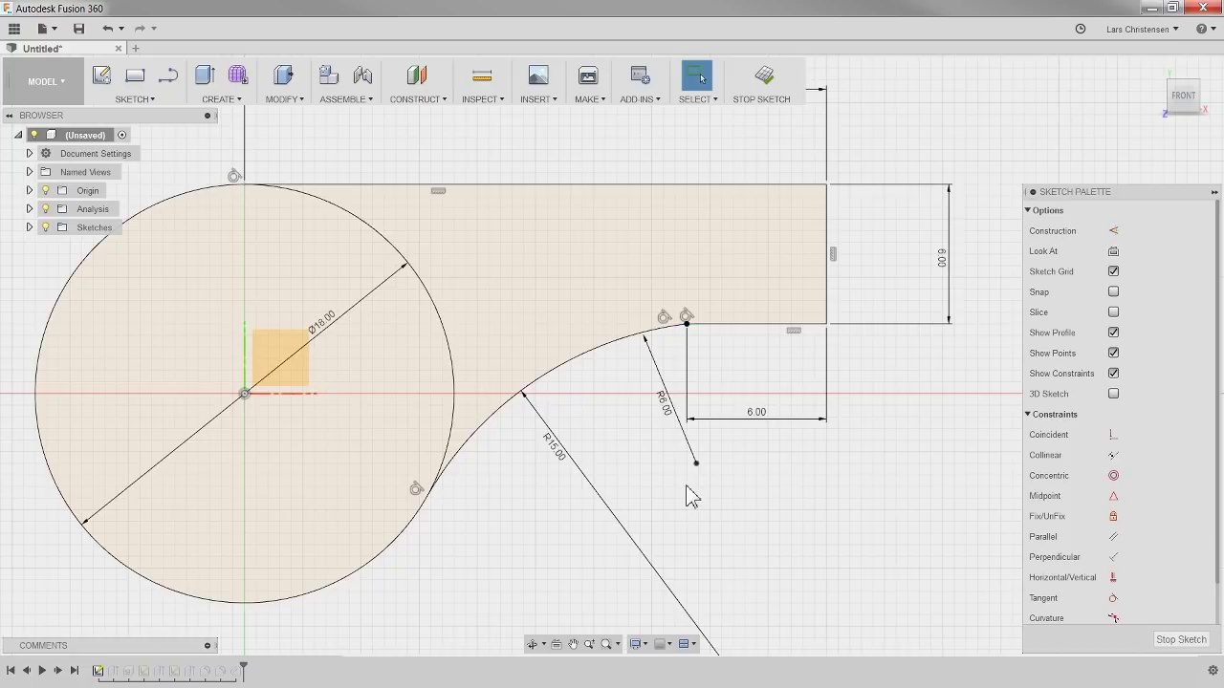
pyautogui.scroll(-2, 543, 541)
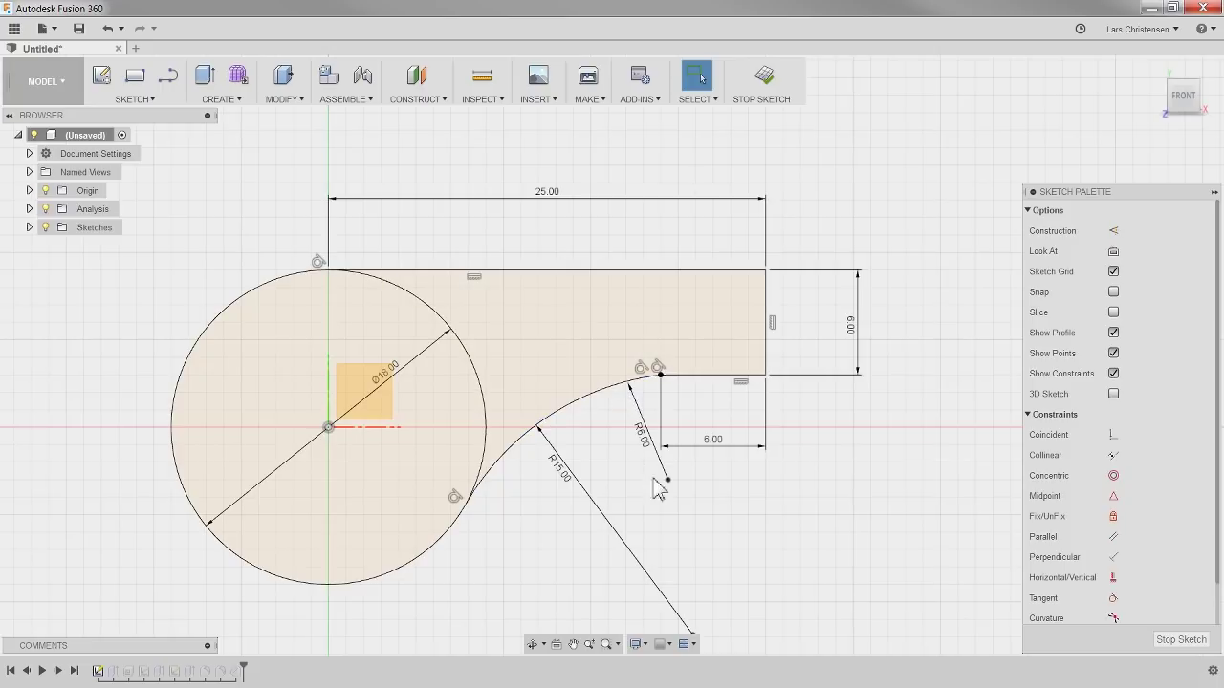
pyautogui.moveTo(666, 472)
pyautogui.click(1162, 640)
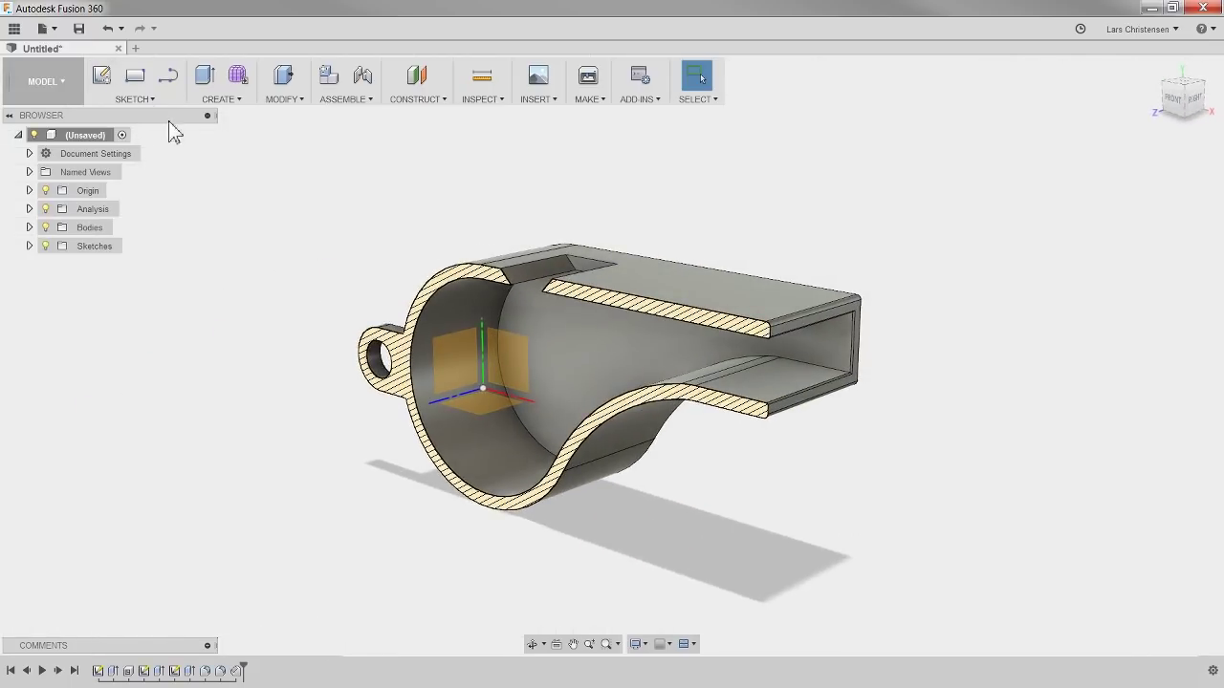
# - Create a new design and start a sketch on the front plane
pyautogui.click(134, 48)
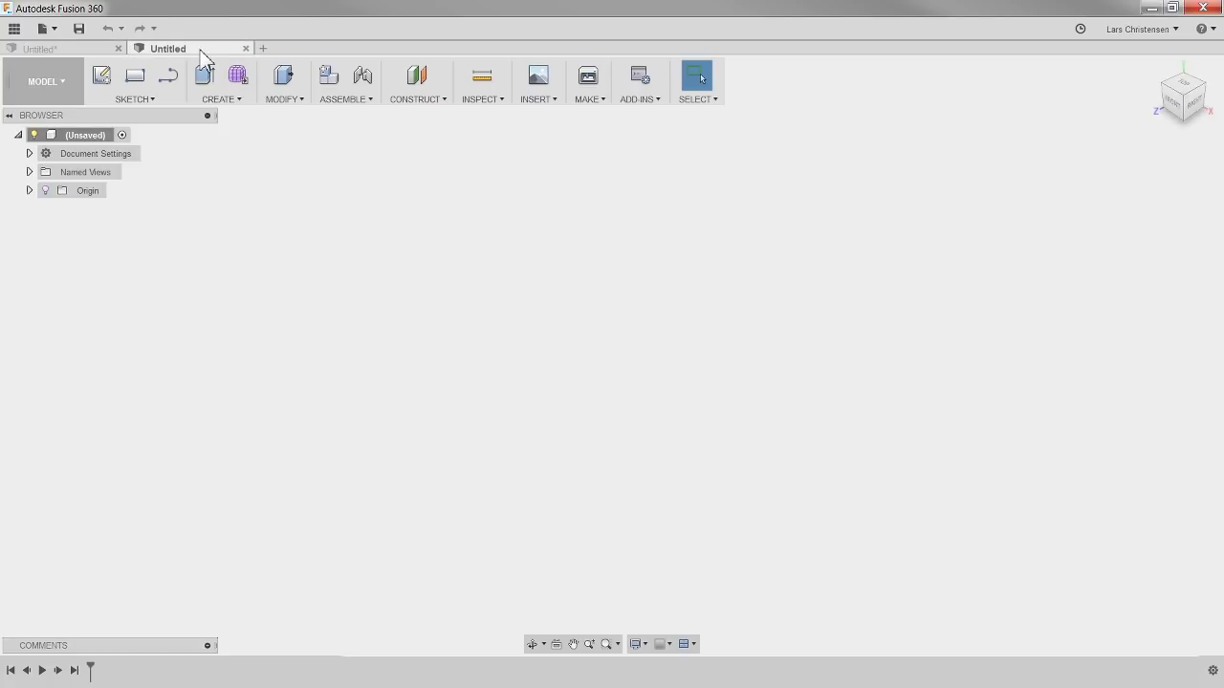
pyautogui.click(104, 84)
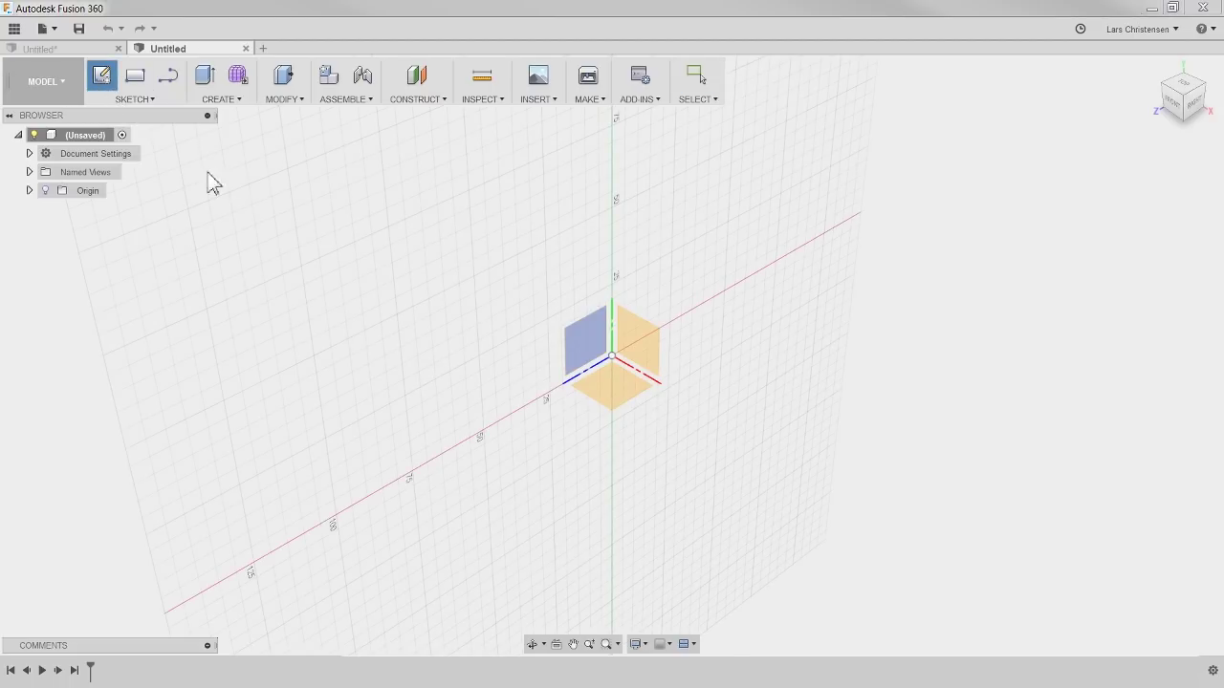
pyautogui.click(651, 359)
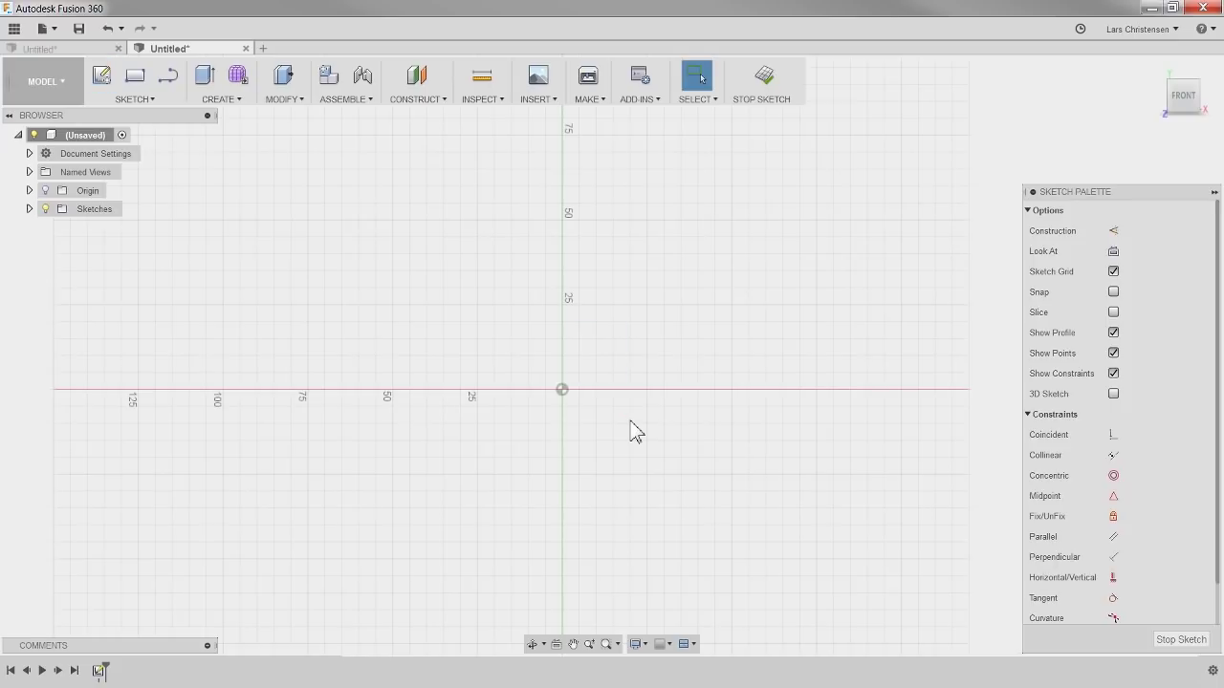
# - Draw a 50 by 50 mm center rectangle at the sketch origin
pyautogui.press('s')
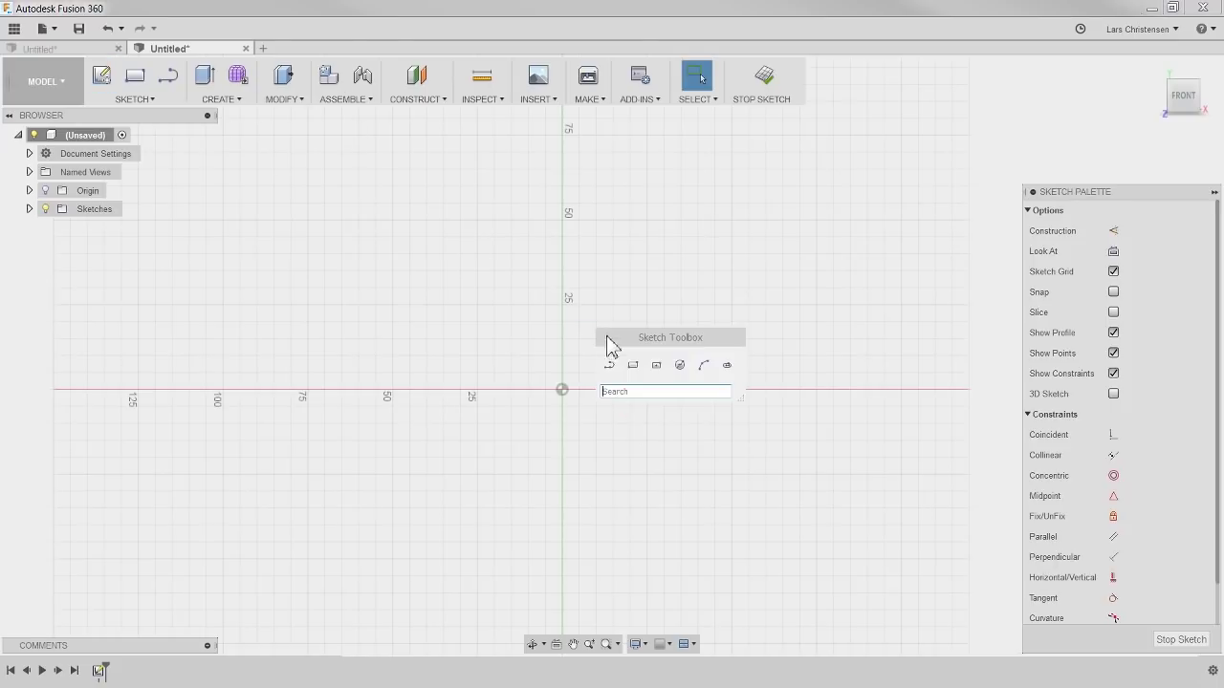
pyautogui.click(655, 366)
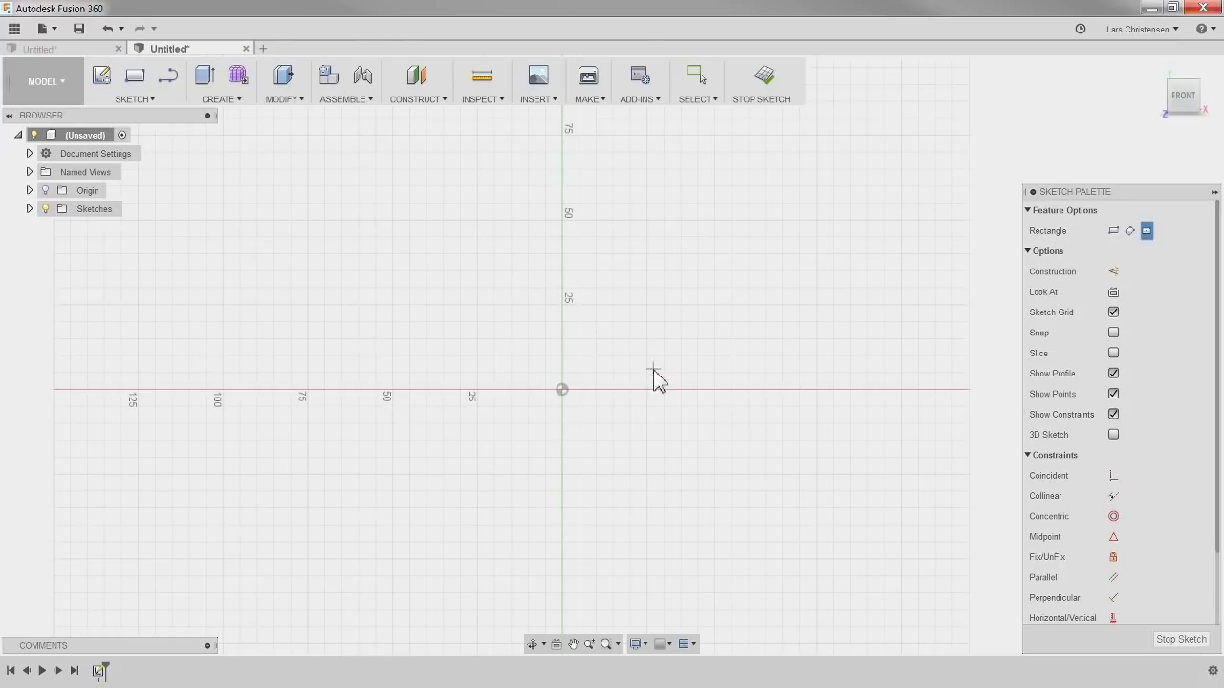
pyautogui.click(561, 389)
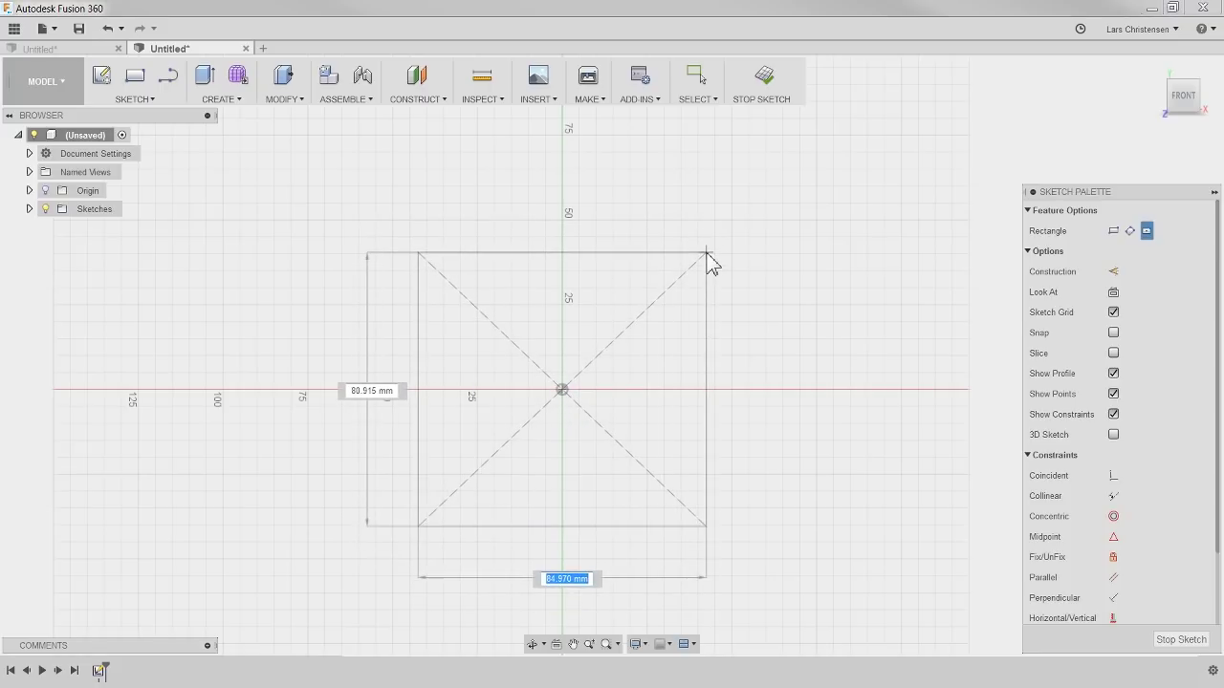
pyautogui.write('50')
pyautogui.press('Tab')
pyautogui.write('50')
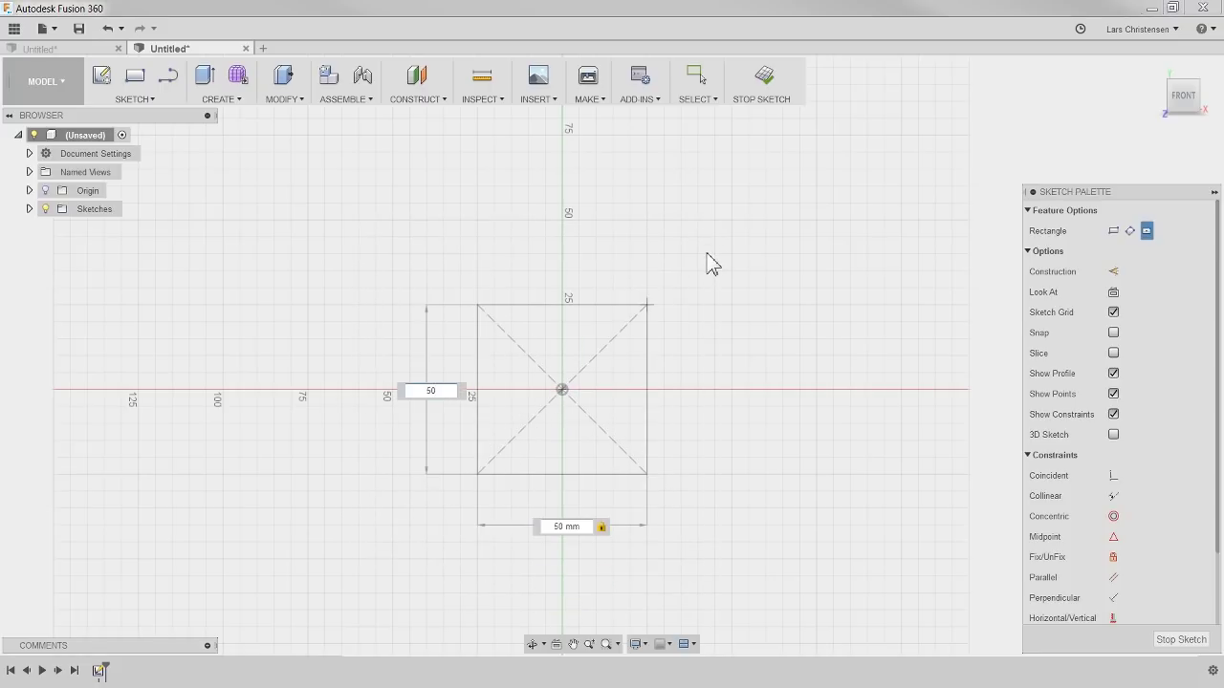
pyautogui.press('Return')
pyautogui.scroll(2, 563, 526)
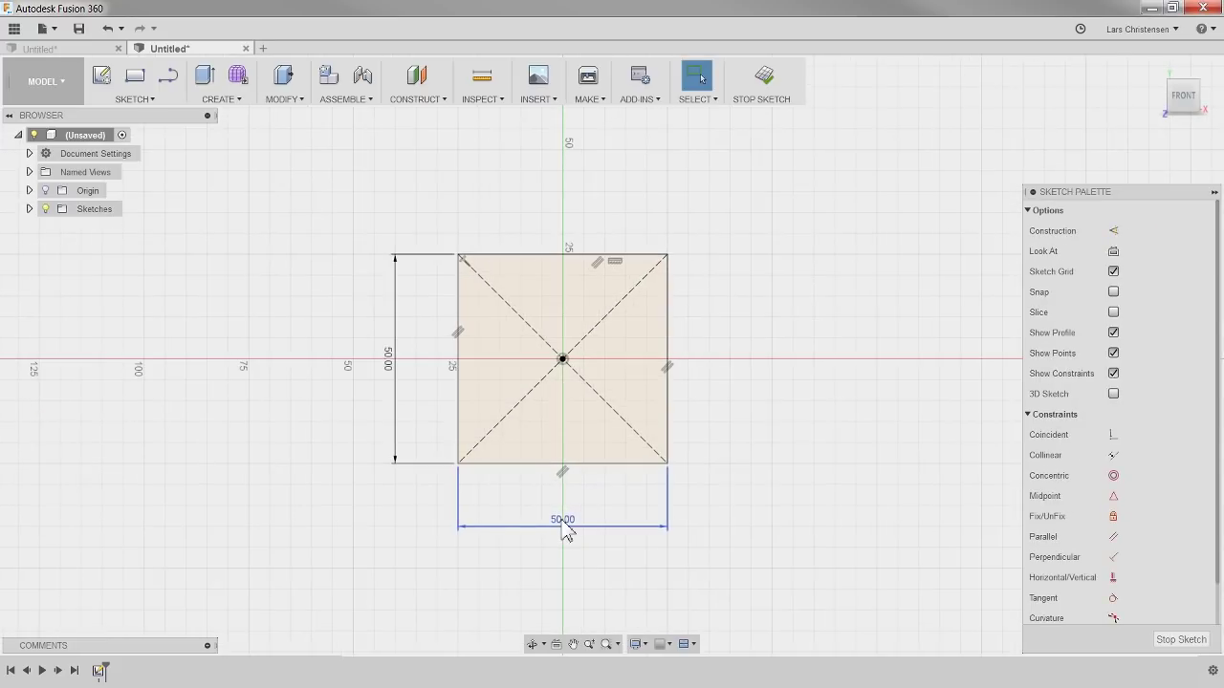
pyautogui.scroll(1, 563, 526)
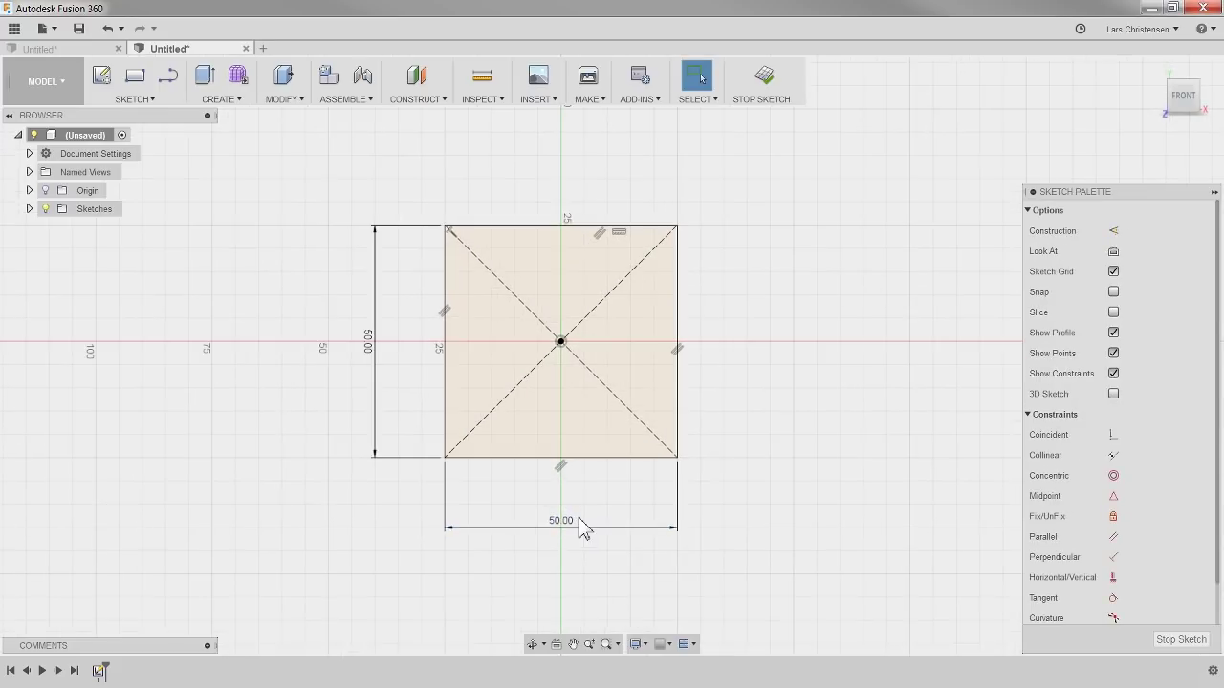
# - Round all four corners of the square with 10 mm sketch fillets and move the radius dimension away from the corner
pyautogui.click(130, 100)
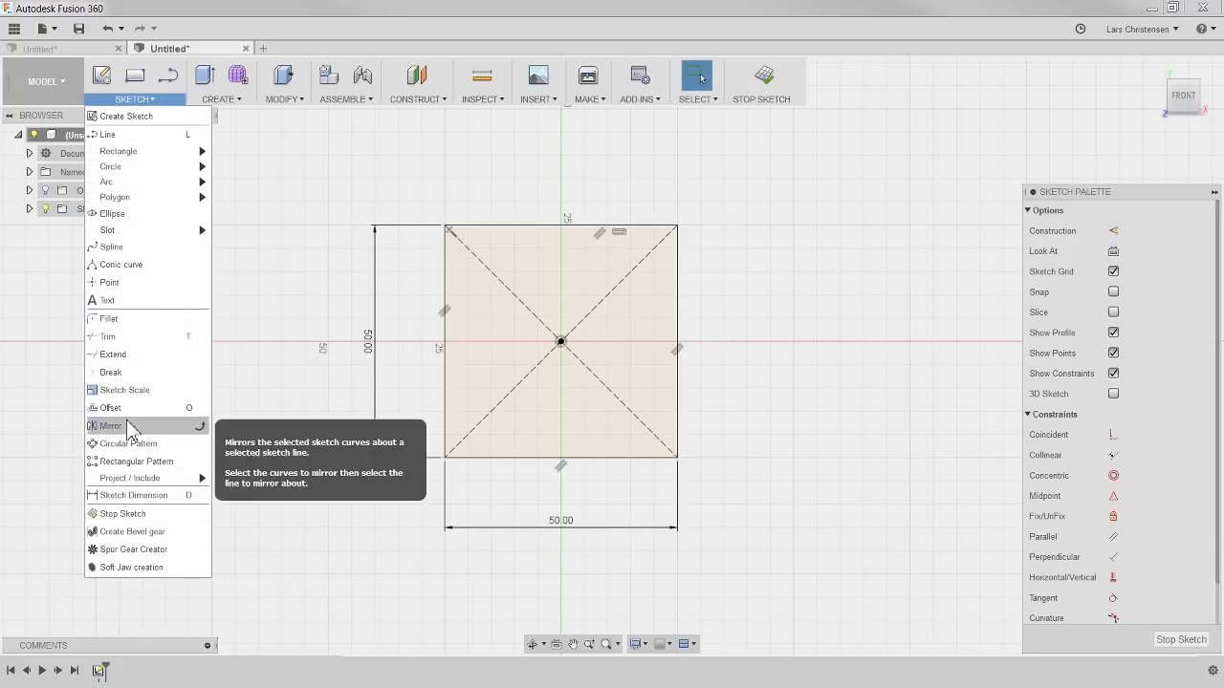
pyautogui.click(110, 319)
pyautogui.click(445, 281)
pyautogui.click(488, 228)
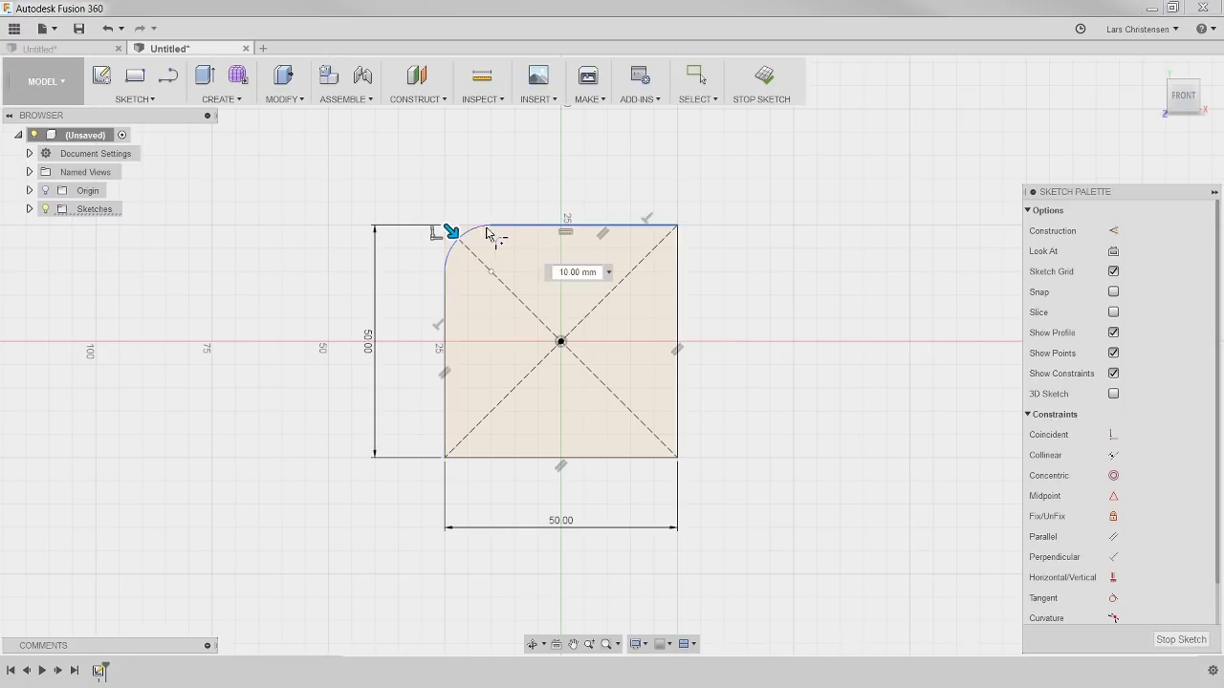
pyautogui.click(643, 228)
pyautogui.click(678, 263)
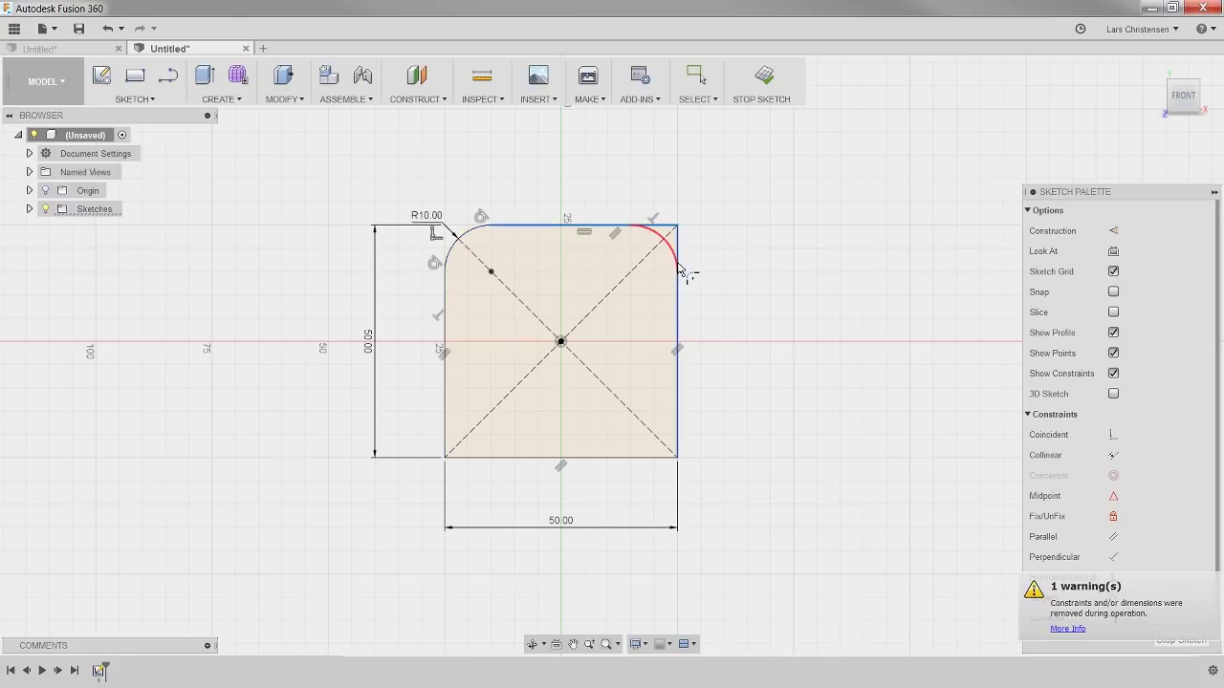
pyautogui.click(679, 421)
pyautogui.click(650, 465)
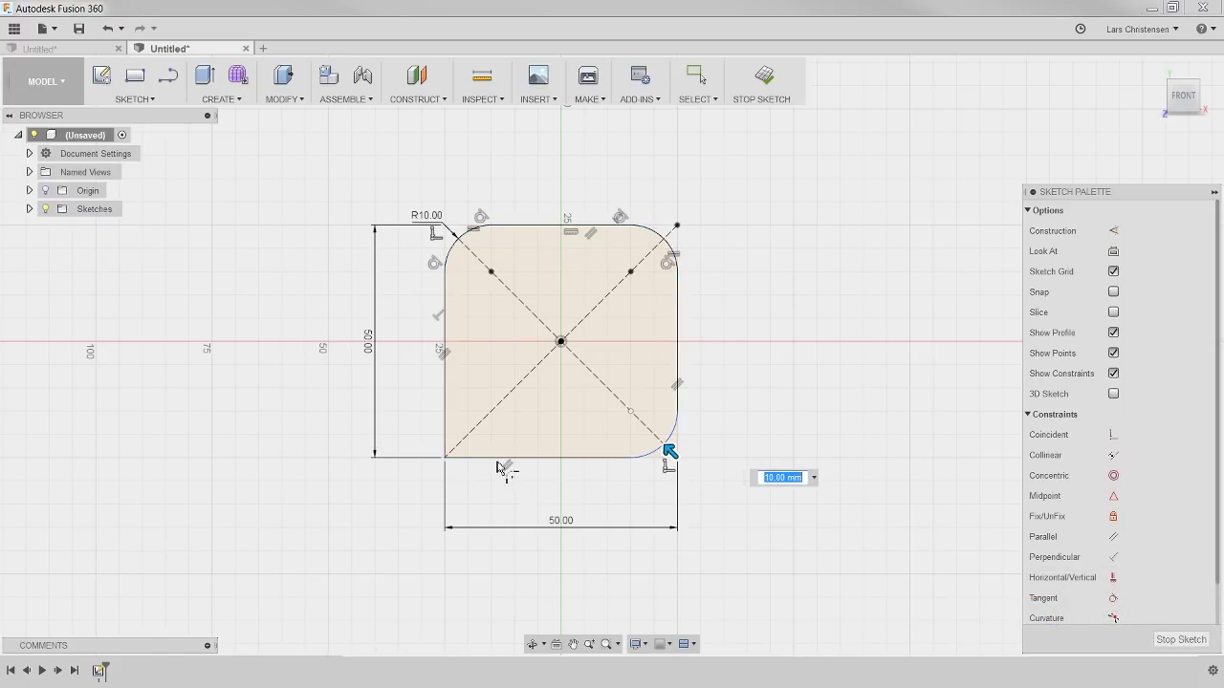
pyautogui.click(446, 421)
pyautogui.click(464, 456)
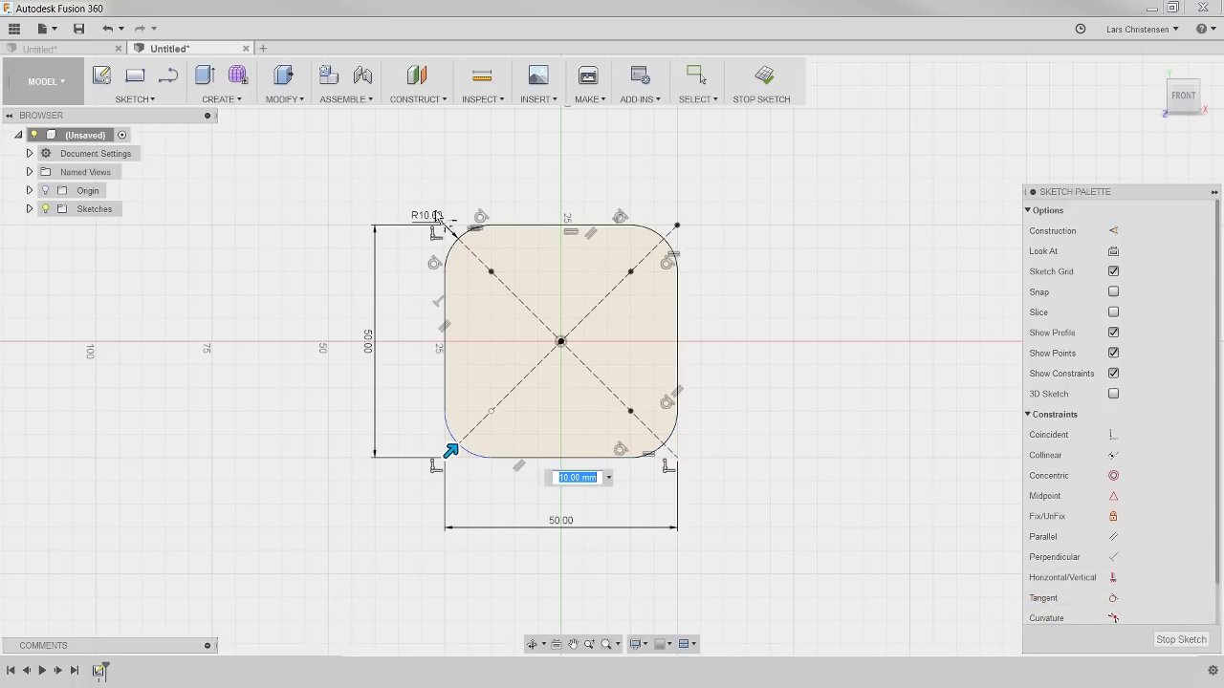
pyautogui.write('5')
pyautogui.press('Return')
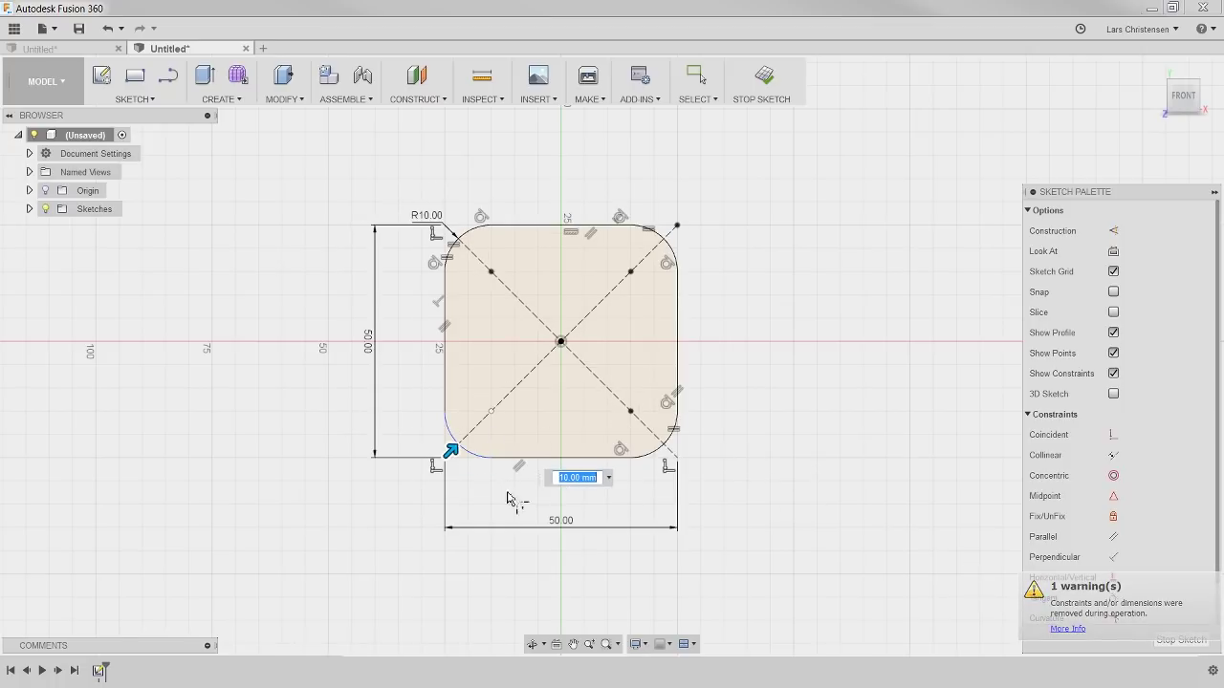
pyautogui.press('Escape')
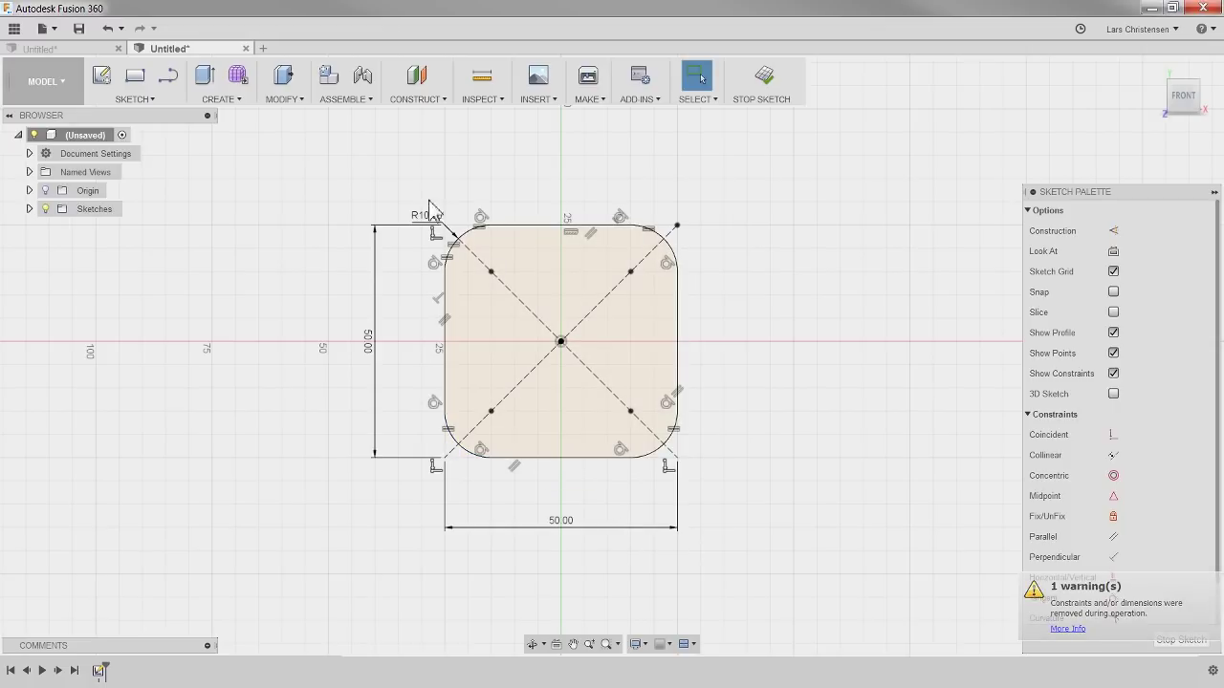
pyautogui.moveTo(432, 218); pyautogui.dragTo(401, 174)
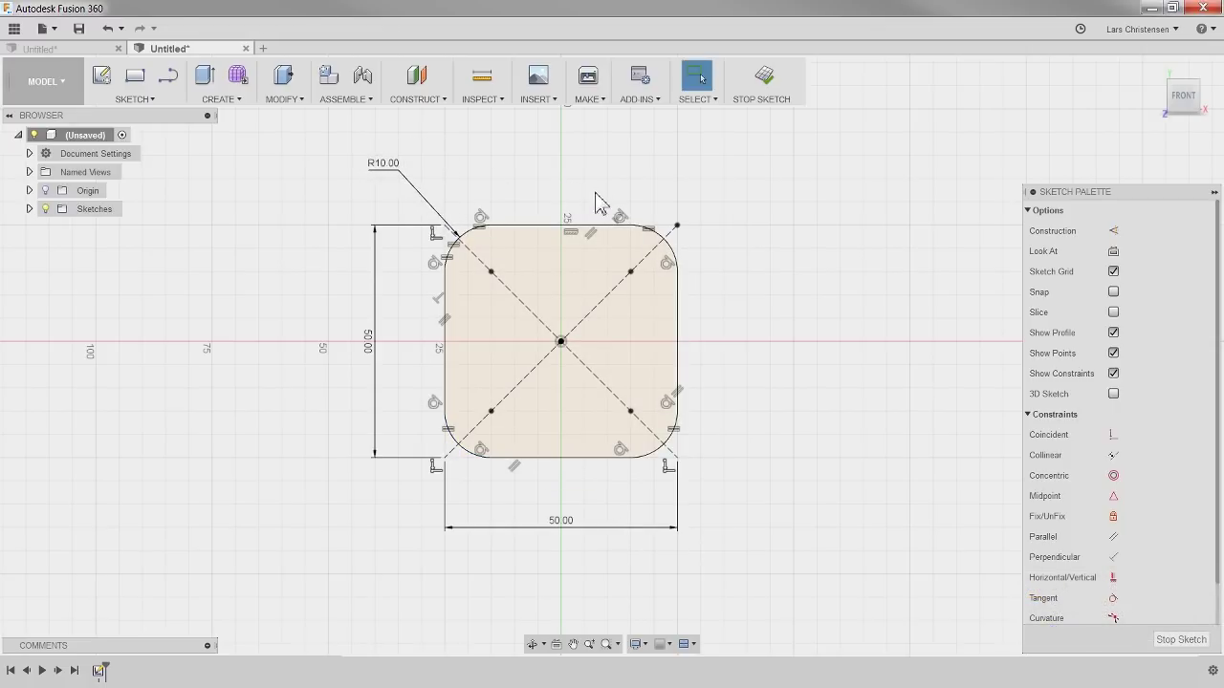
# - Extrude the rounded square profile forward into a long solid block using Press Pull
pyautogui.press('e')
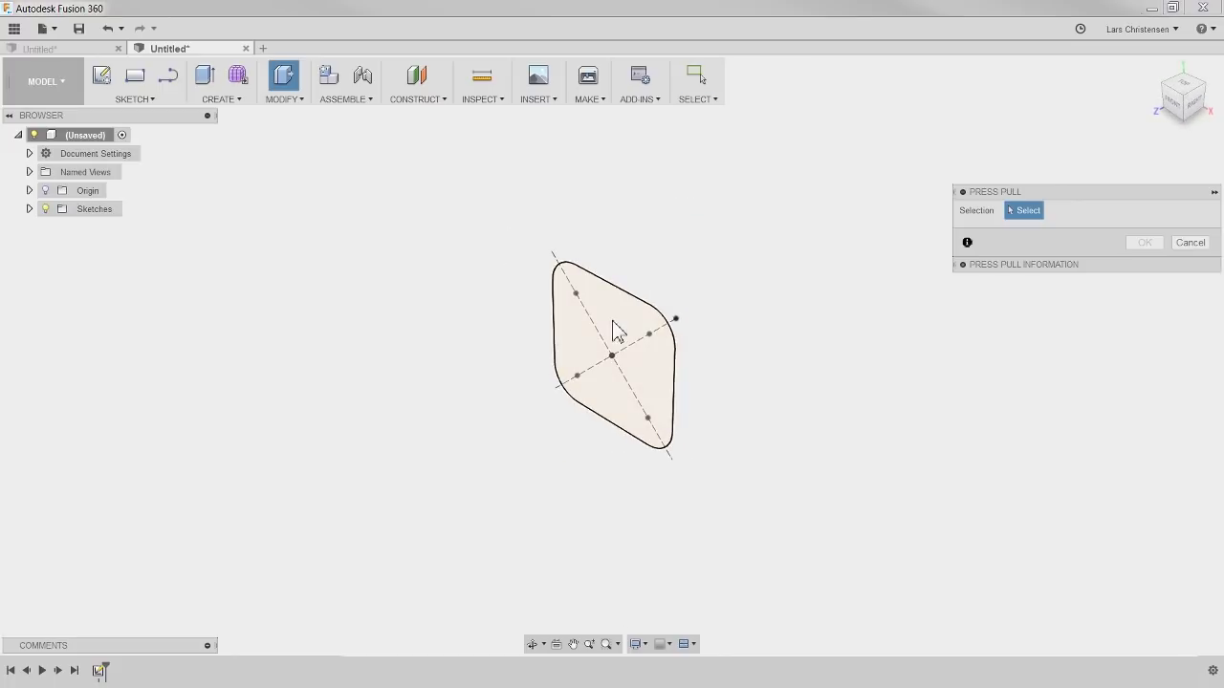
pyautogui.click(632, 348)
pyautogui.moveTo(590, 385); pyautogui.dragTo(344, 517)
pyautogui.click(1140, 372)
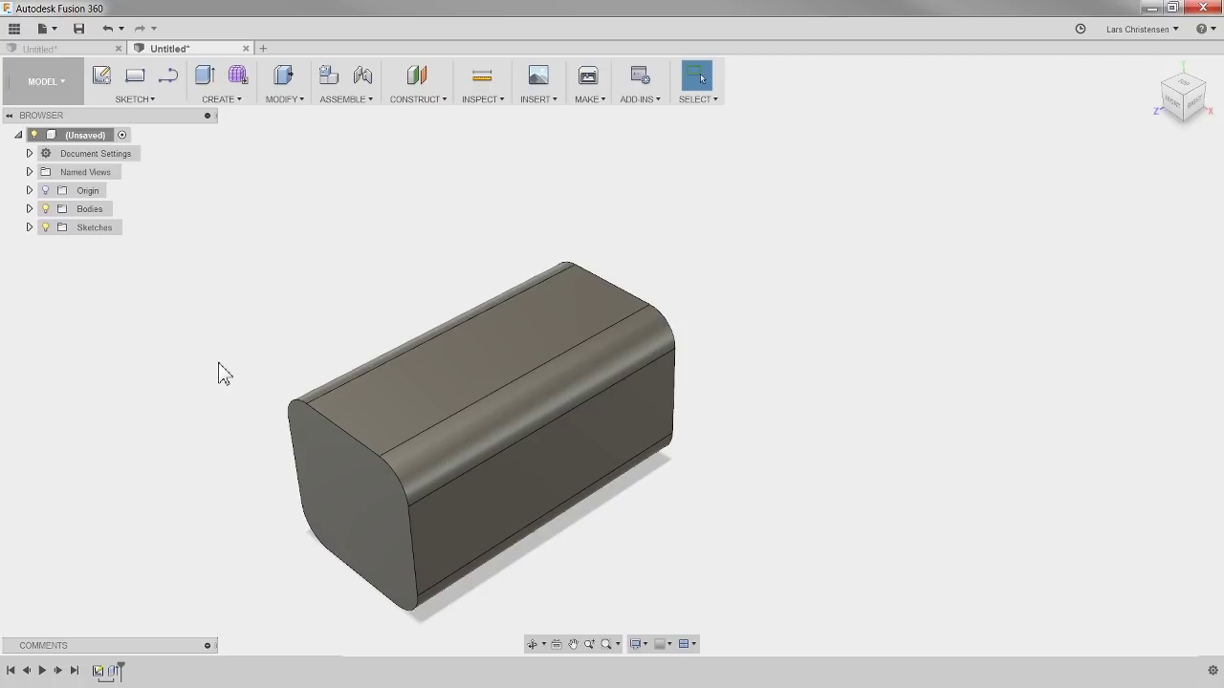
pyautogui.scroll(-2, 182, 301)
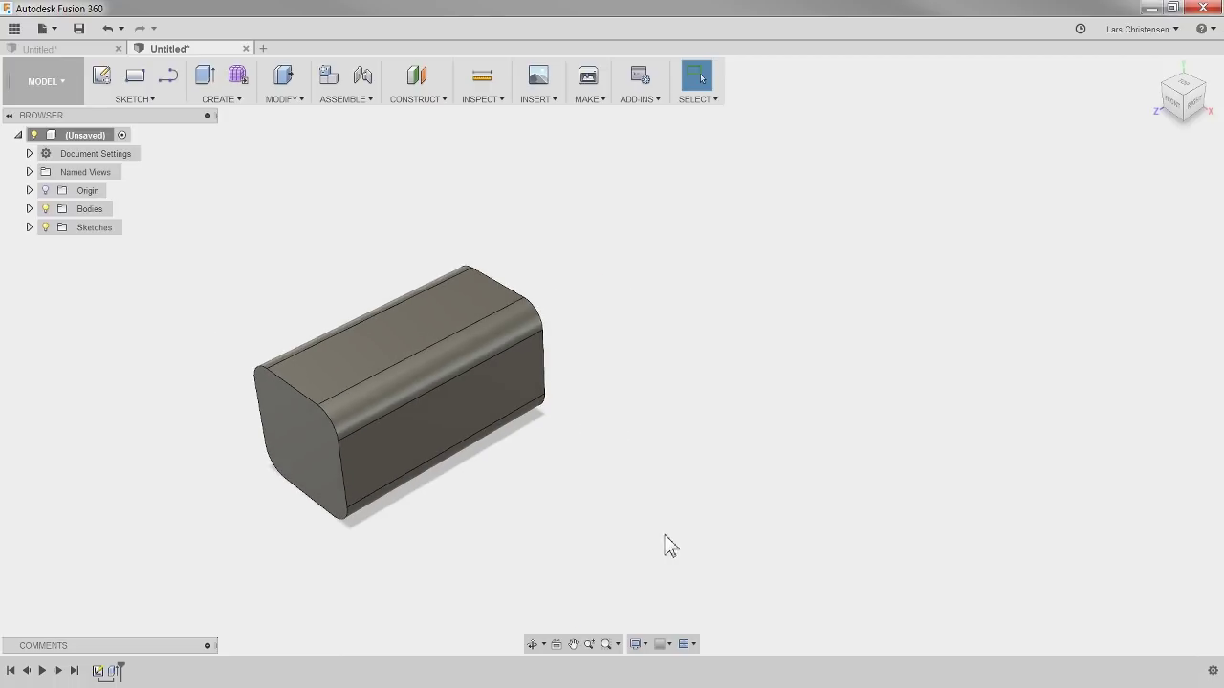
pyautogui.scroll(1, 562, 469)
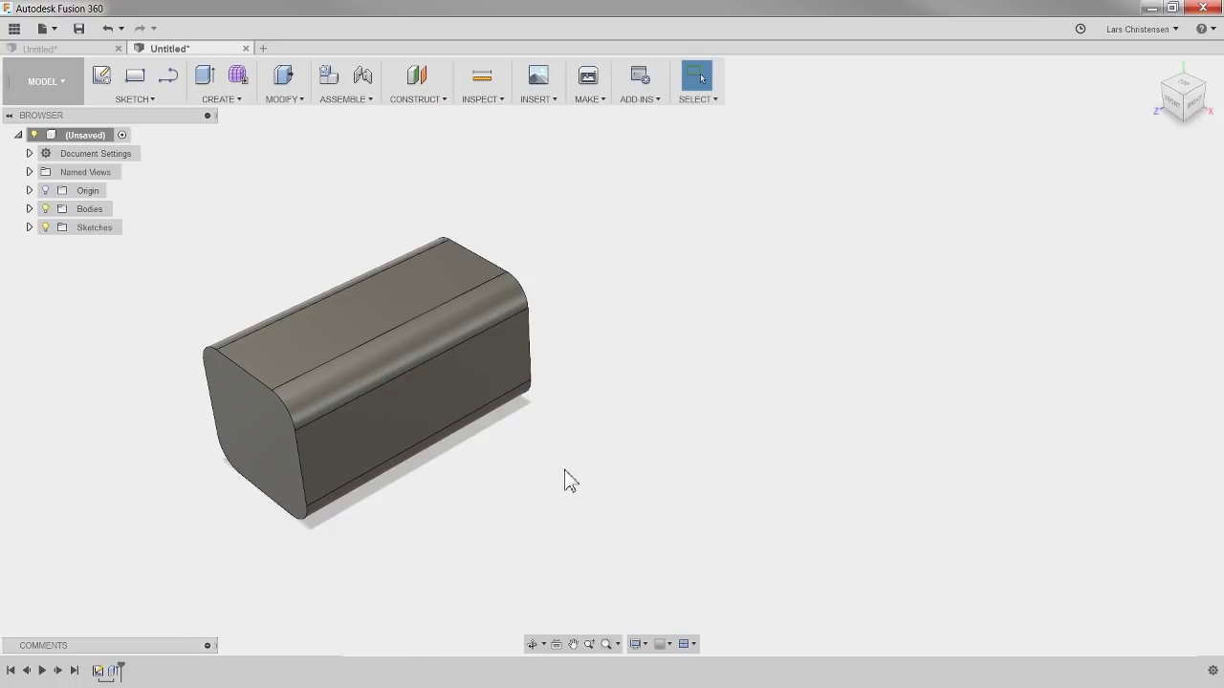
# - Start a new sketch on the front plane
pyautogui.click(99, 83)
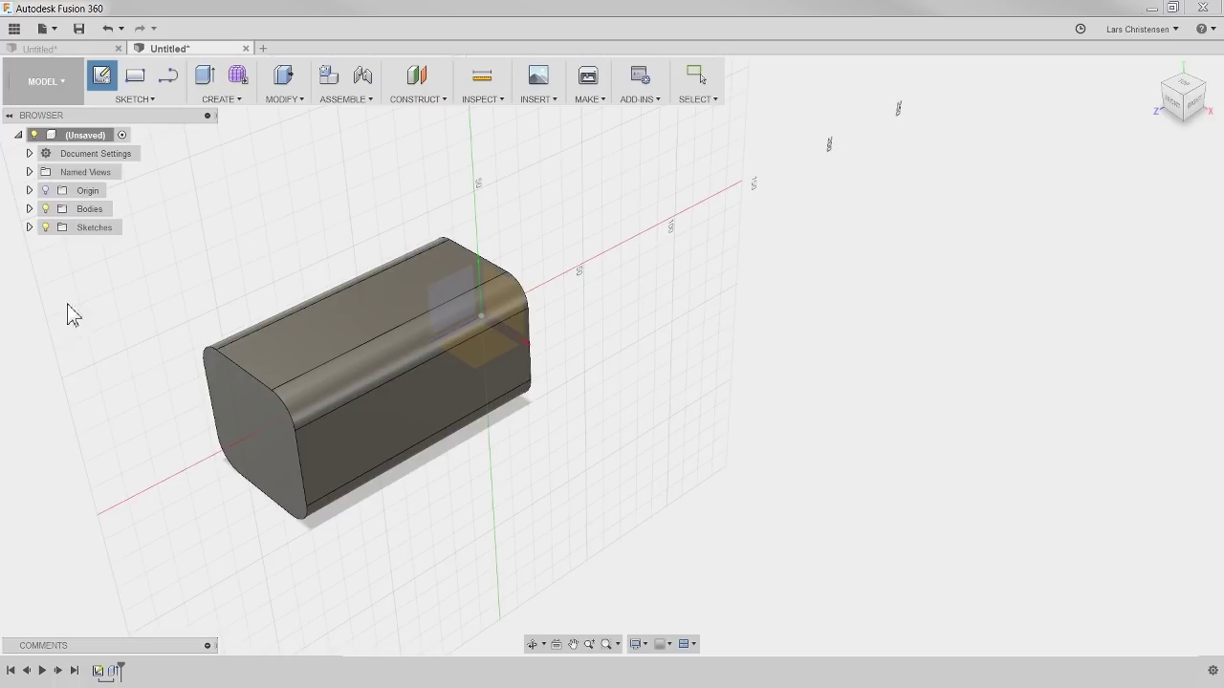
pyautogui.click(507, 316)
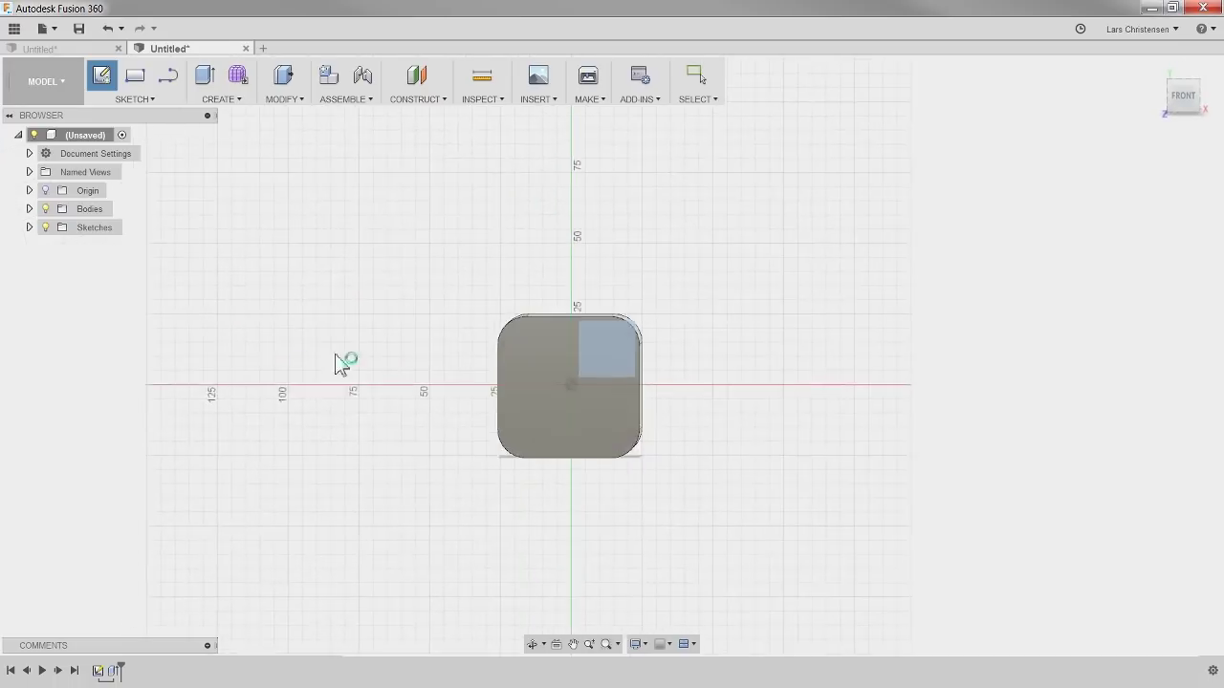
pyautogui.click(101, 77)
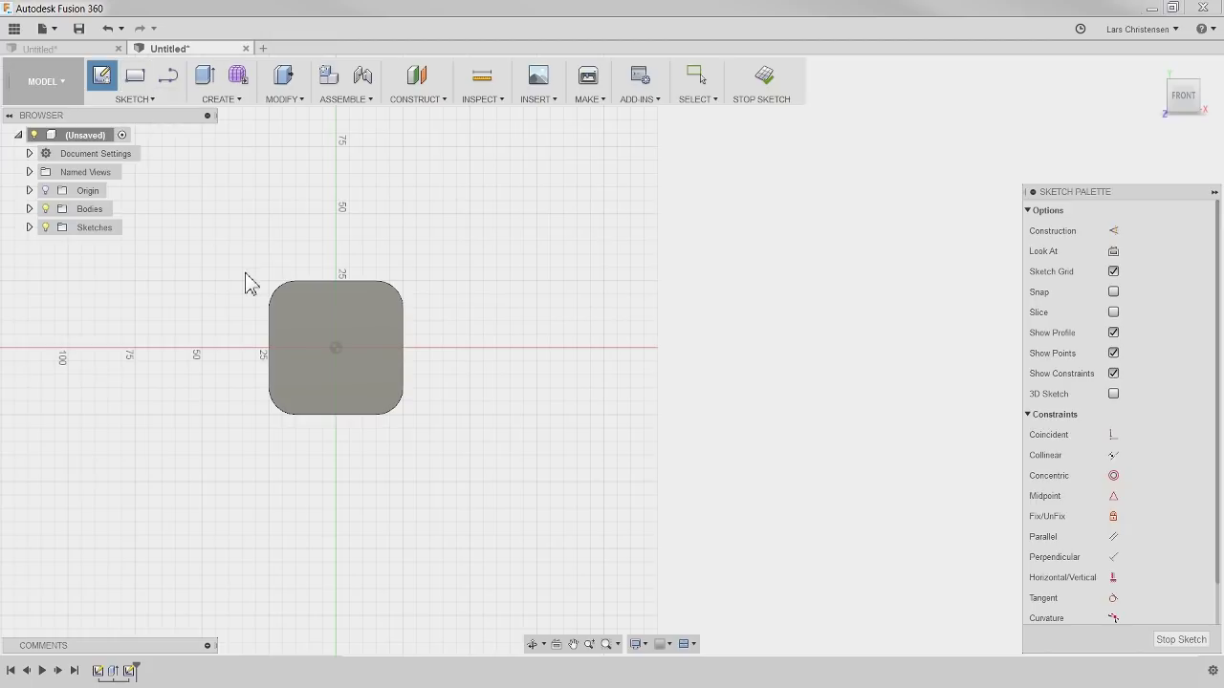
# - Draw a 50 by 50 mm two-point rectangle beside the rounded block
pyautogui.click(135, 76)
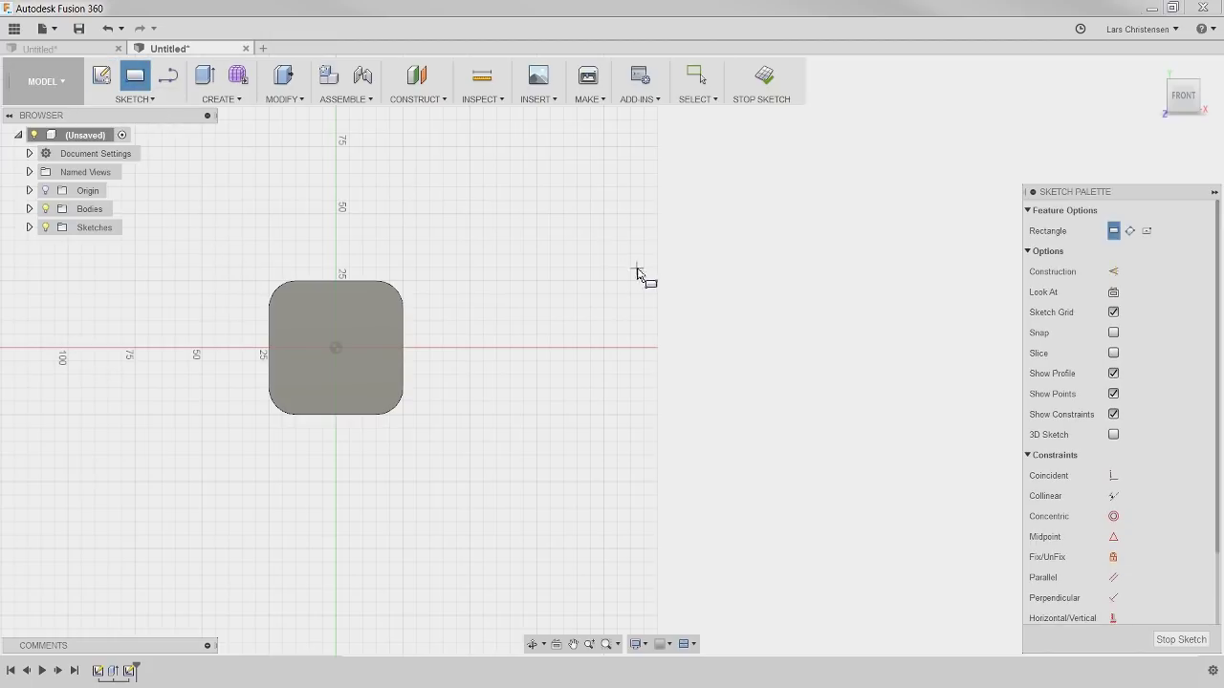
pyautogui.click(593, 285)
pyautogui.write('50')
pyautogui.press('Tab')
pyautogui.write('50')
pyautogui.press('Return')
pyautogui.press('Escape')
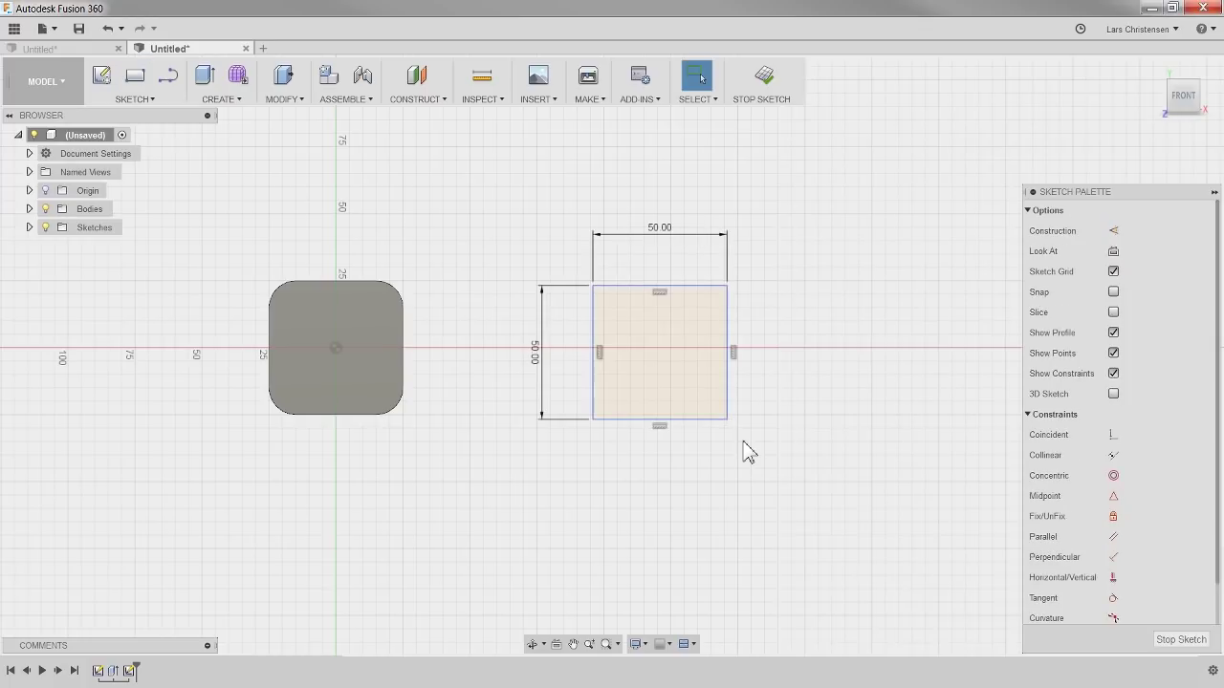
# - Extrude the new square profile 90 mm forward as a new body
pyautogui.press('q')
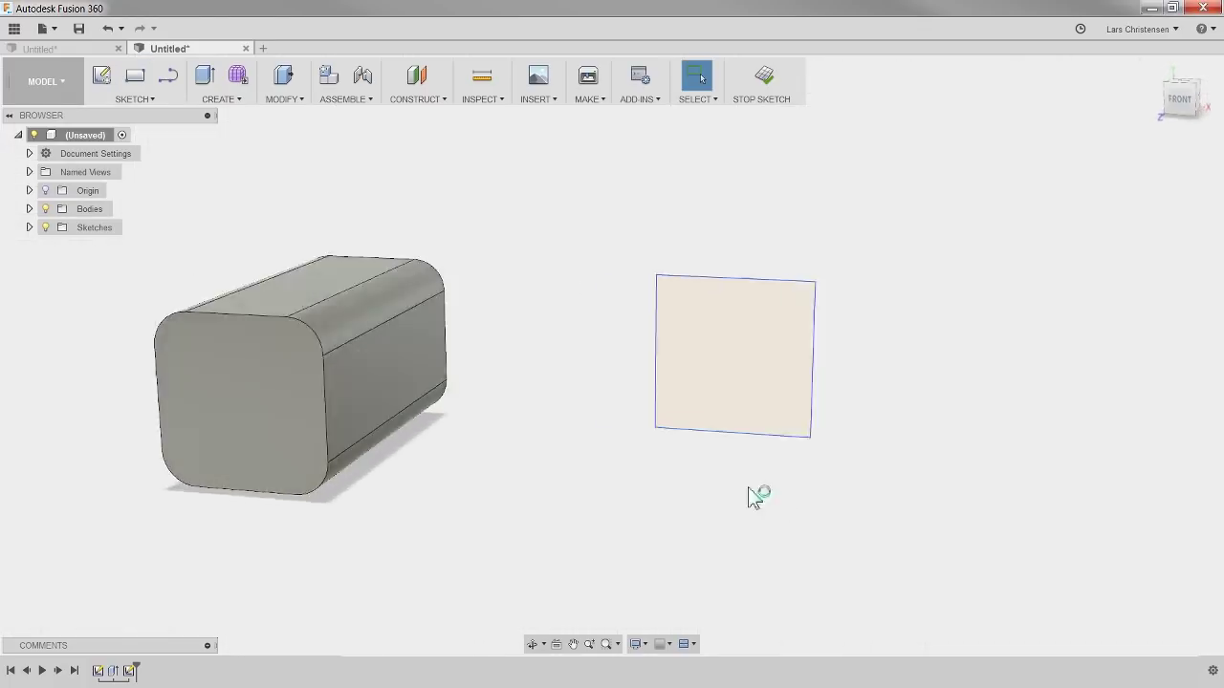
pyautogui.click(730, 481)
pyautogui.moveTo(730, 481); pyautogui.dragTo(585, 578)
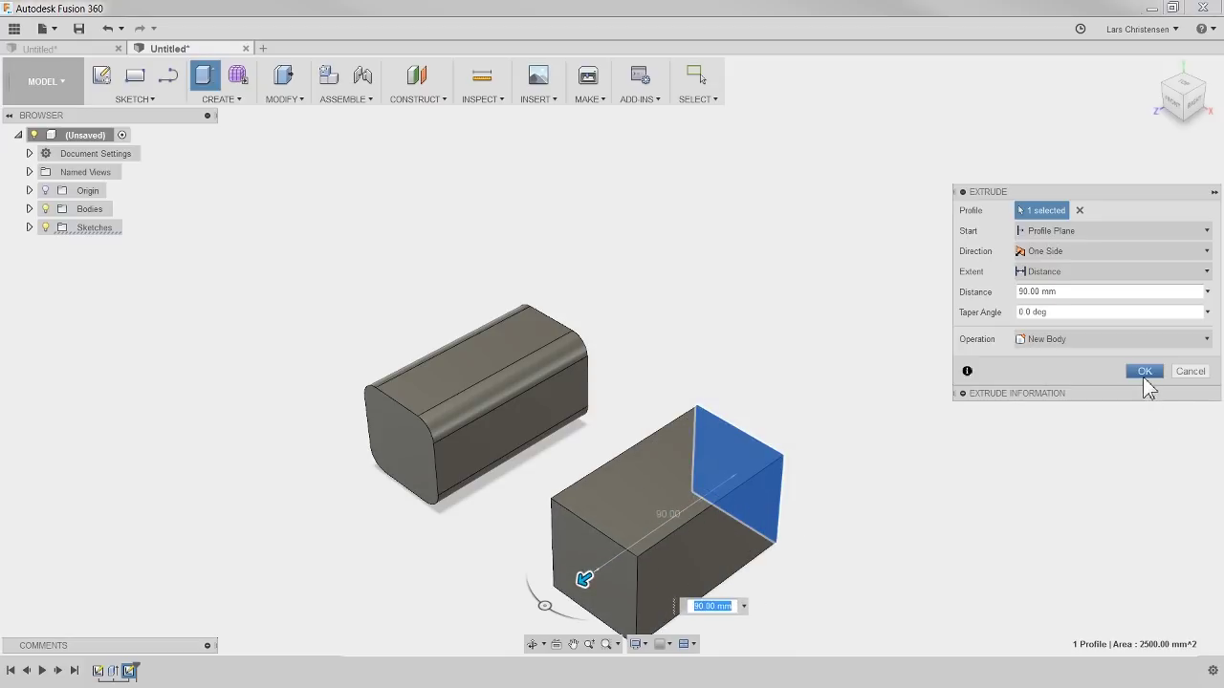
pyautogui.click(1144, 371)
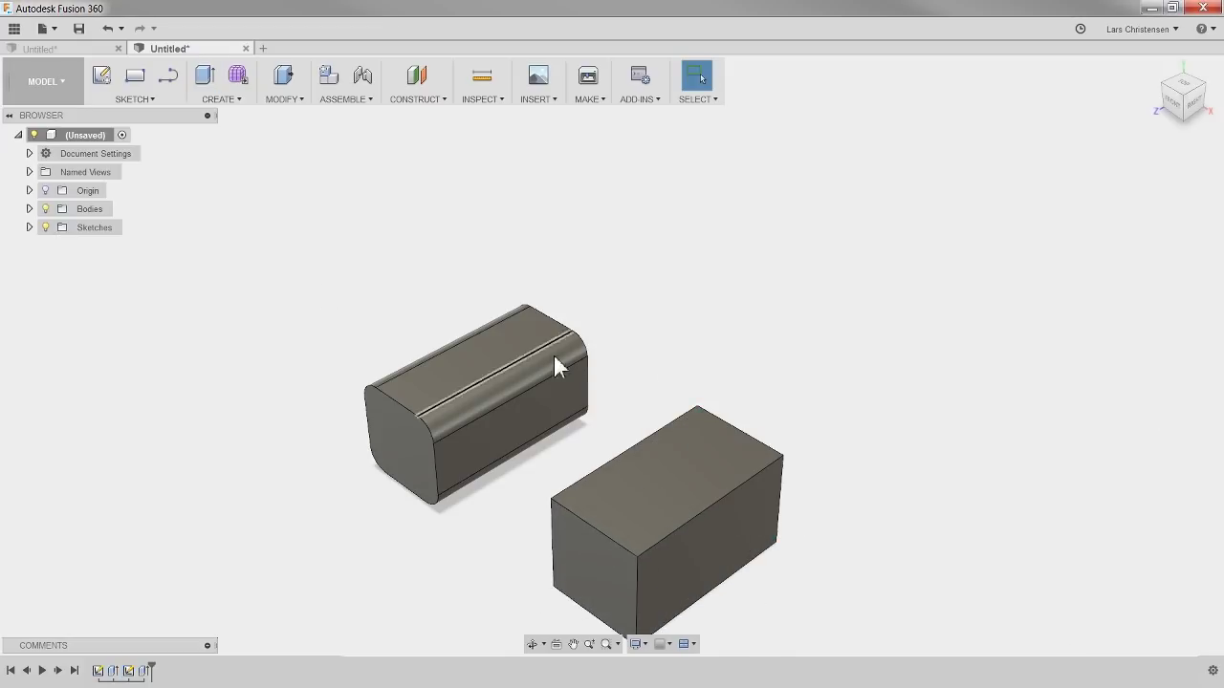
# - Fillet the four long edges of the second block with a constant 10 mm radius
pyautogui.click(286, 99)
pyautogui.click(304, 157)
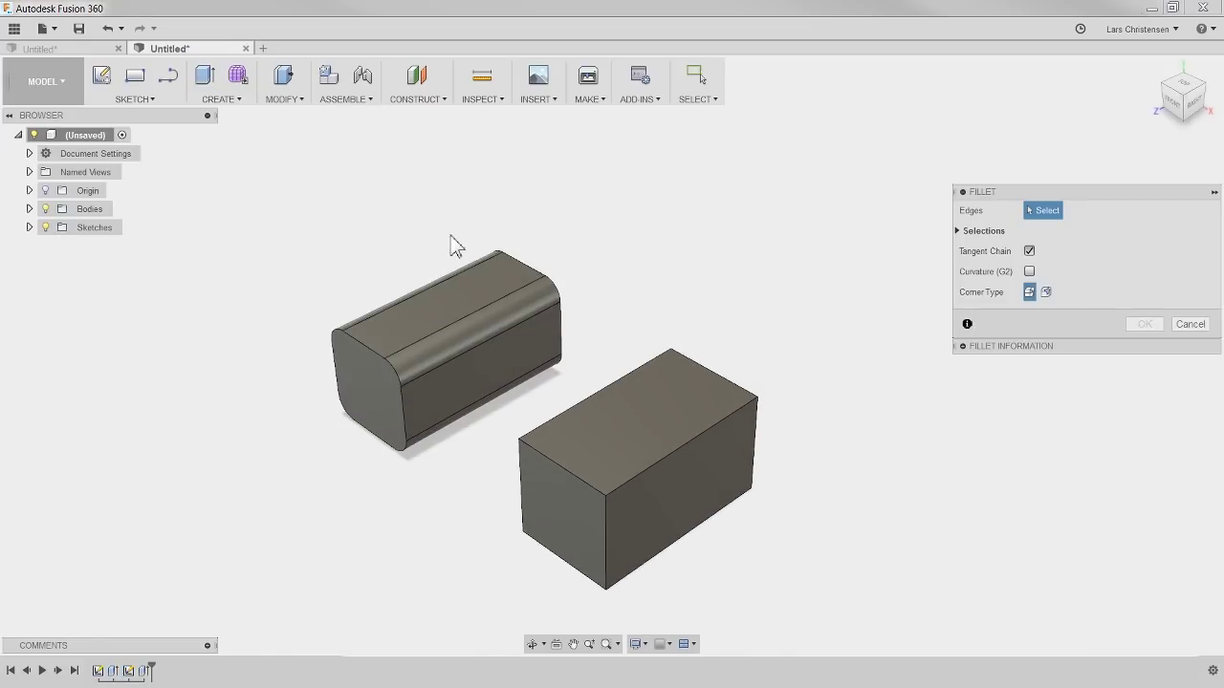
pyautogui.click(614, 385)
pyautogui.click(667, 455)
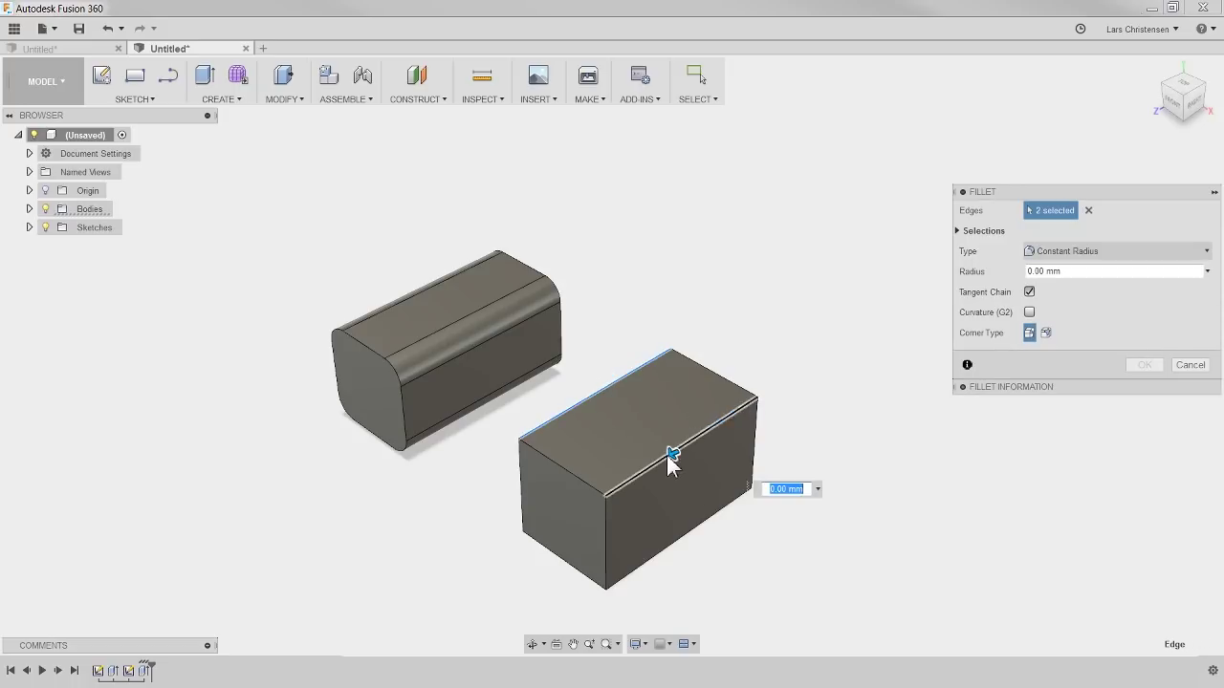
pyautogui.click(677, 541)
pyautogui.click(528, 526)
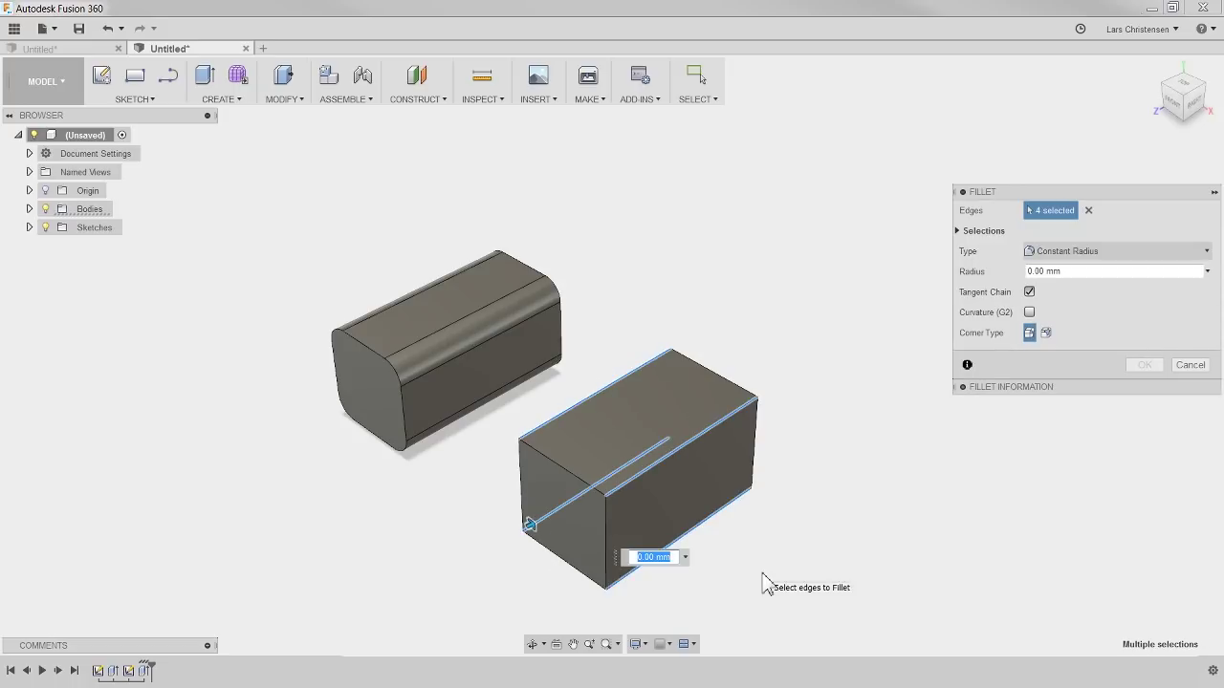
pyautogui.press('Return')
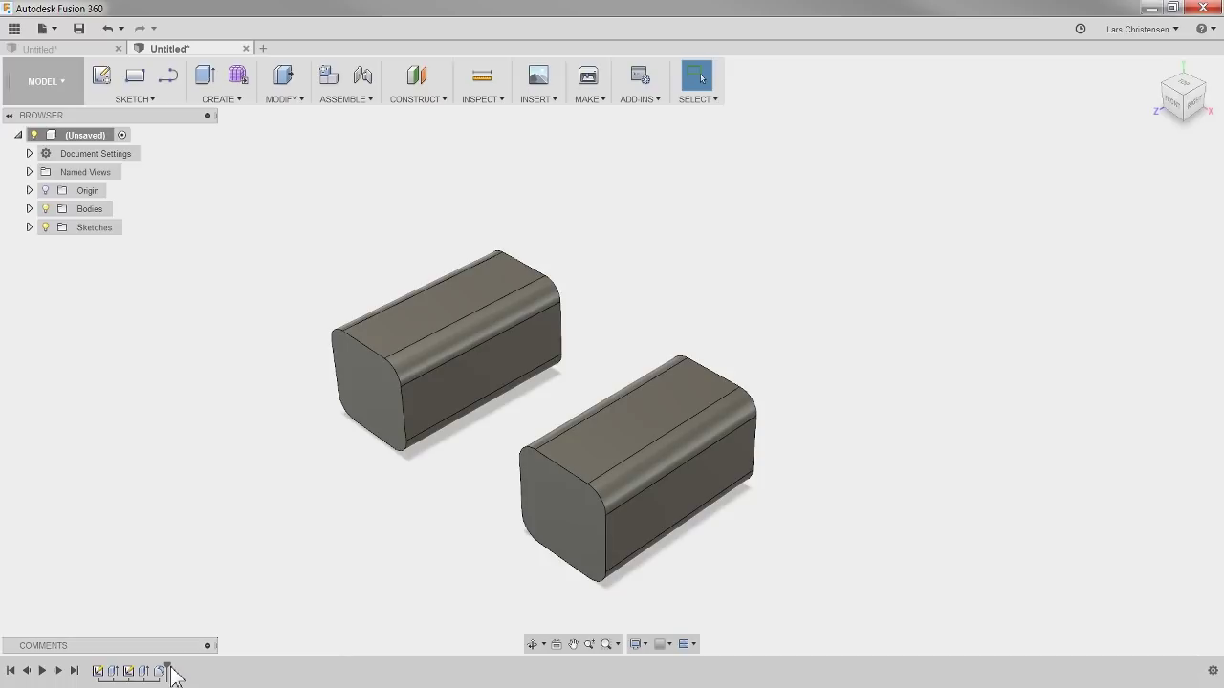
# - Roll the design history back to just after the first block's extrusion and return it to the end
pyautogui.moveTo(168, 669); pyautogui.dragTo(117, 673)
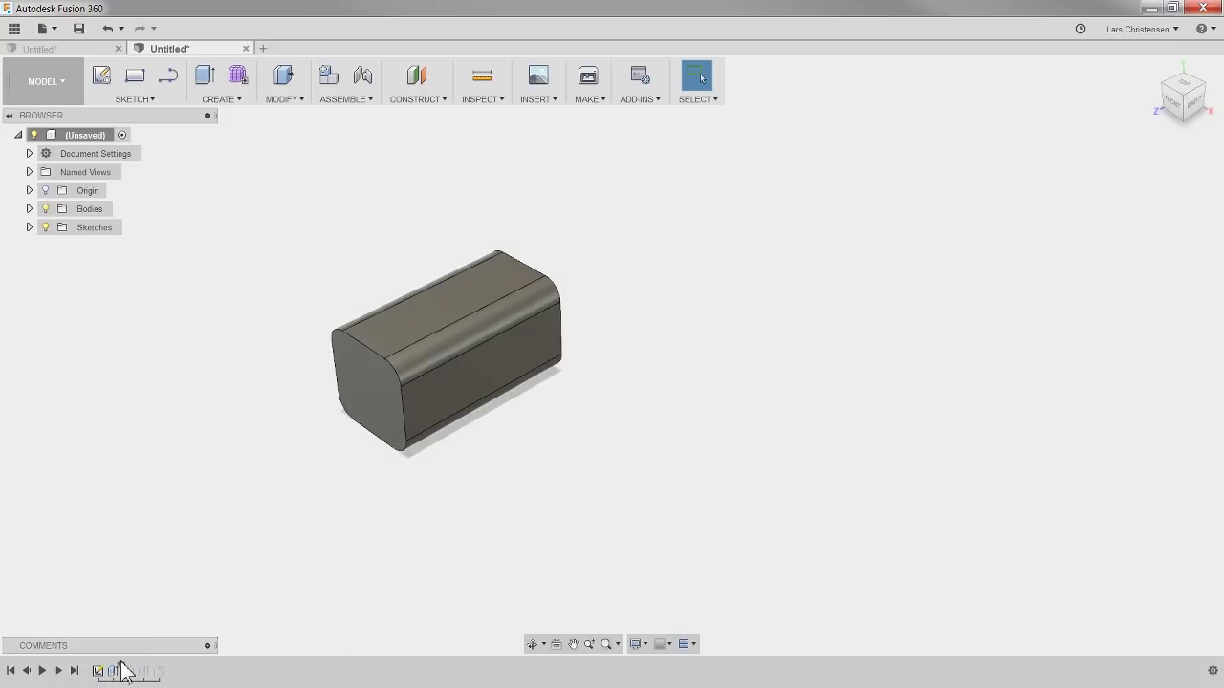
pyautogui.moveTo(126, 668); pyautogui.dragTo(165, 670)
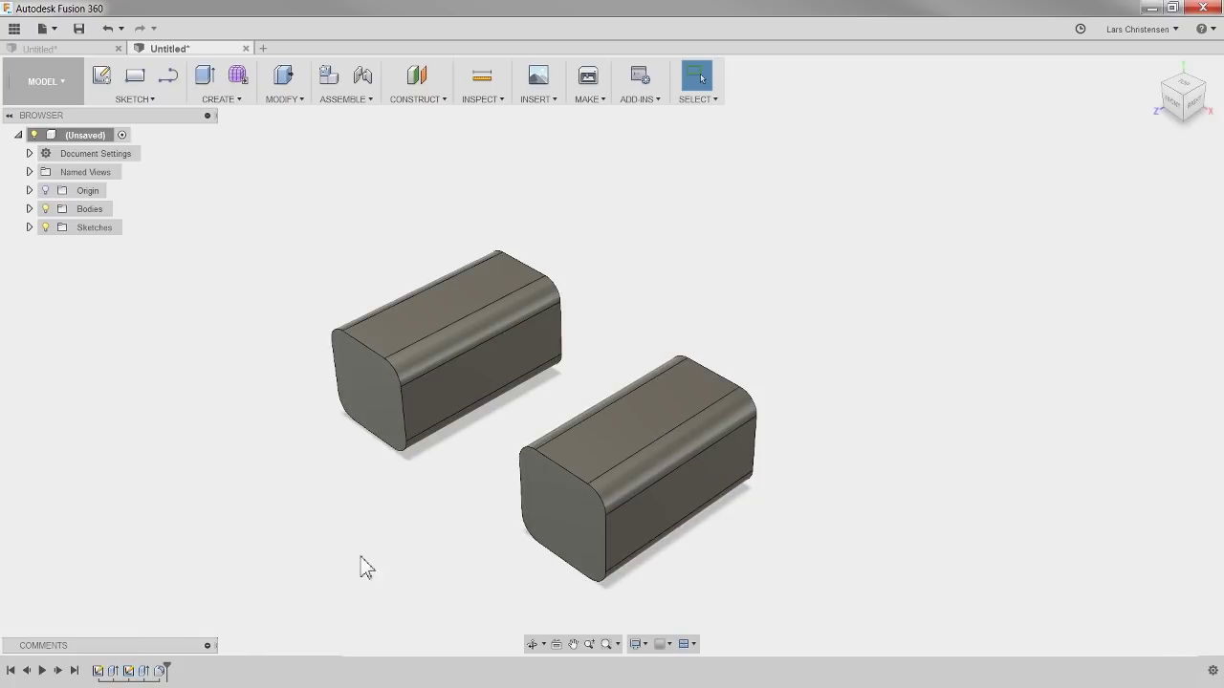
pyautogui.scroll(2, 505, 538)
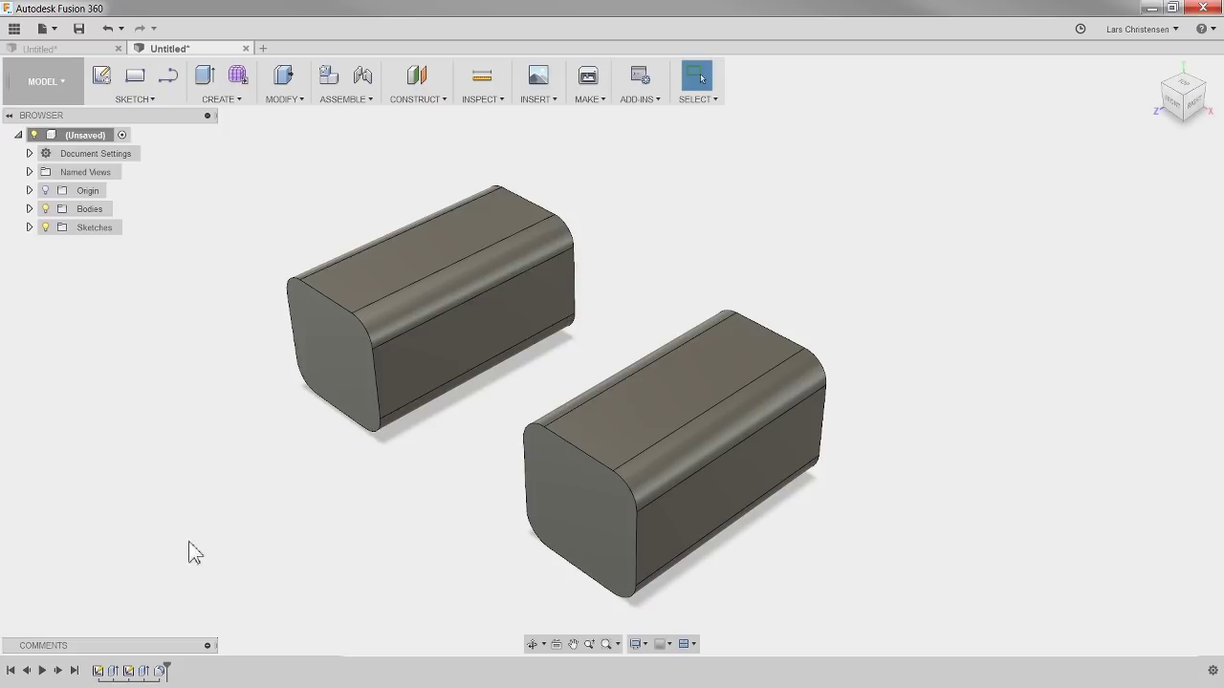
# - Edit the second block's fillet feature to give its four long edges a smaller radius
pyautogui.rightClick(160, 671)
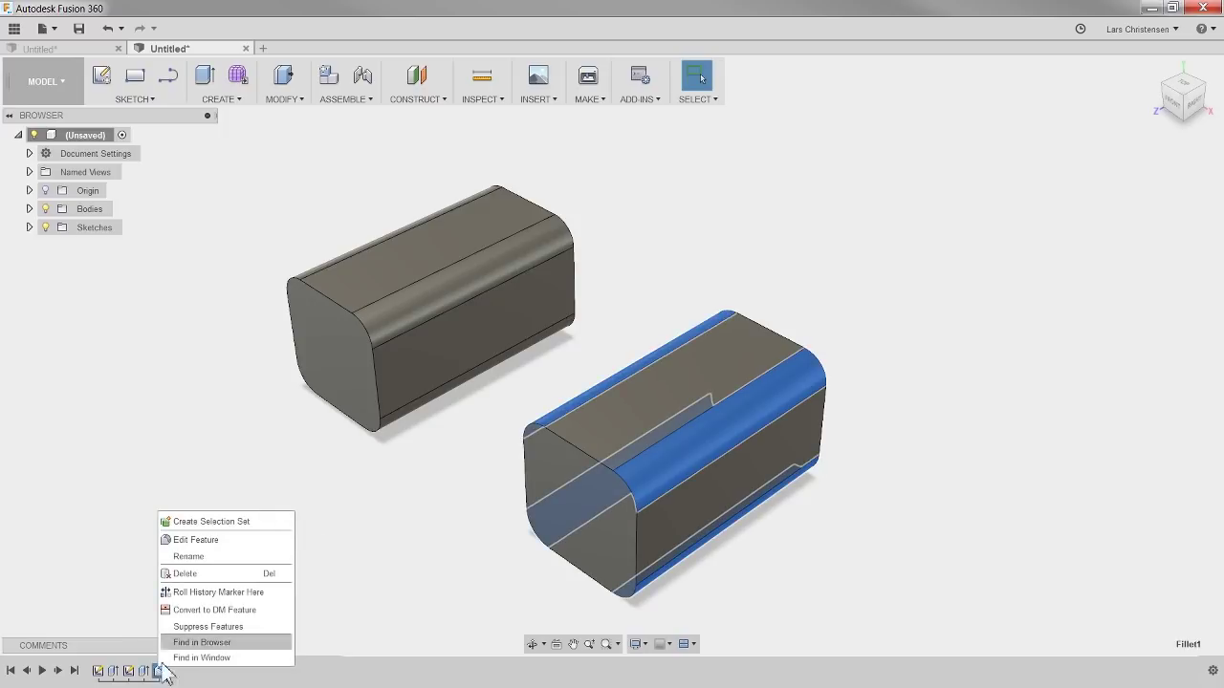
pyautogui.click(196, 540)
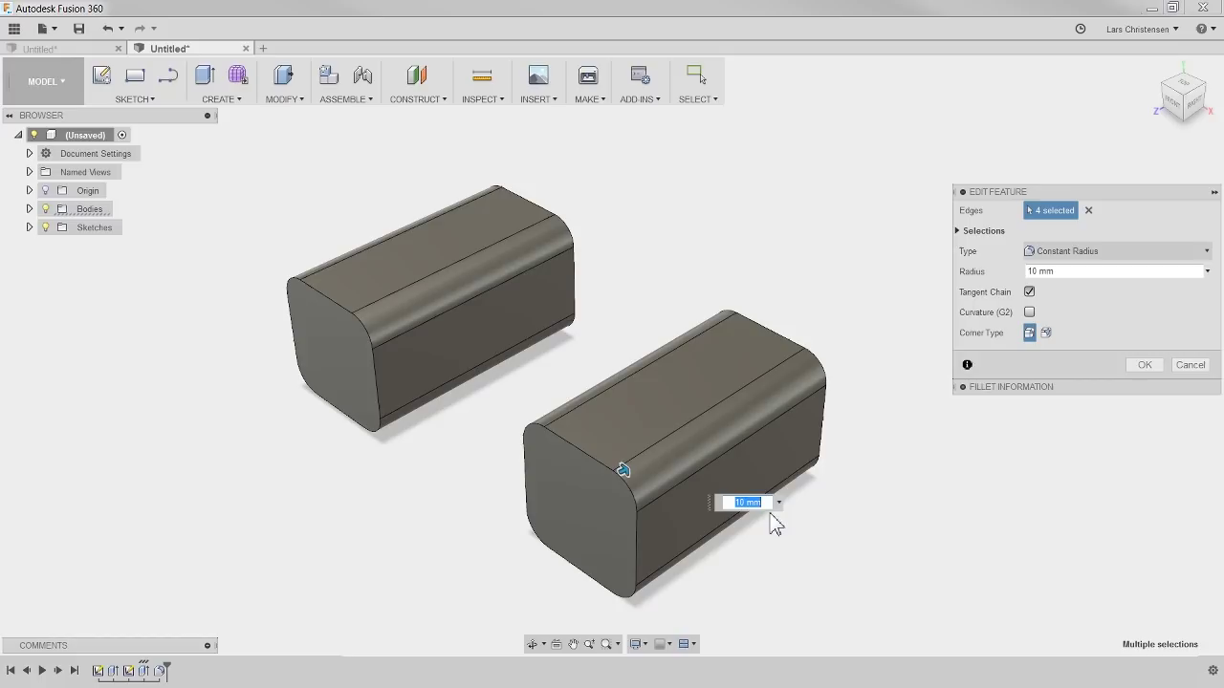
pyautogui.press('Return')
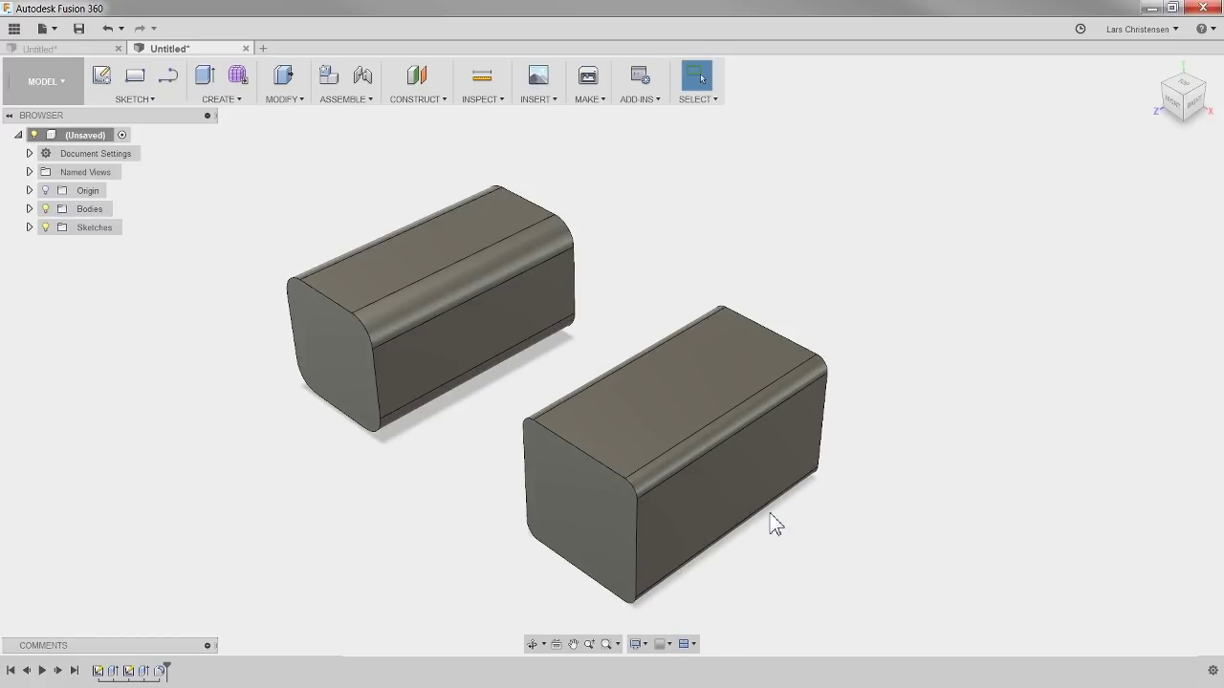
# - Edit the first block's sketch and set its corner fillet radius to 5 mm
pyautogui.rightClick(100, 674)
pyautogui.click(131, 544)
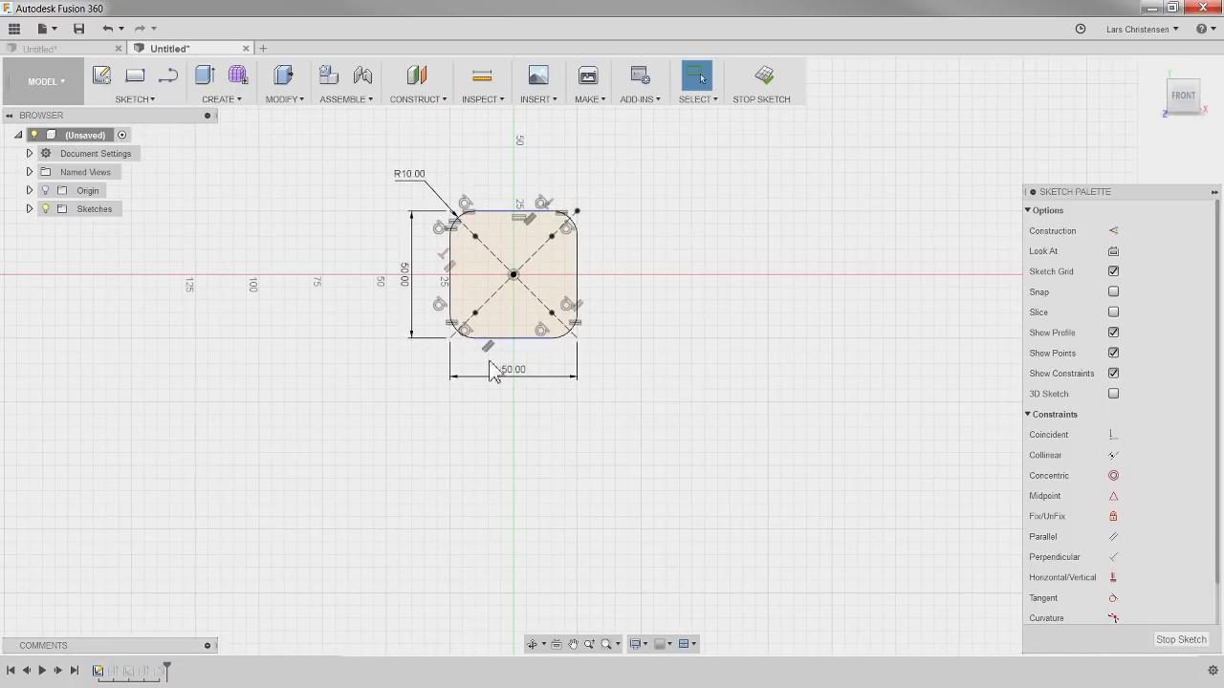
pyautogui.doubleClick(405, 181)
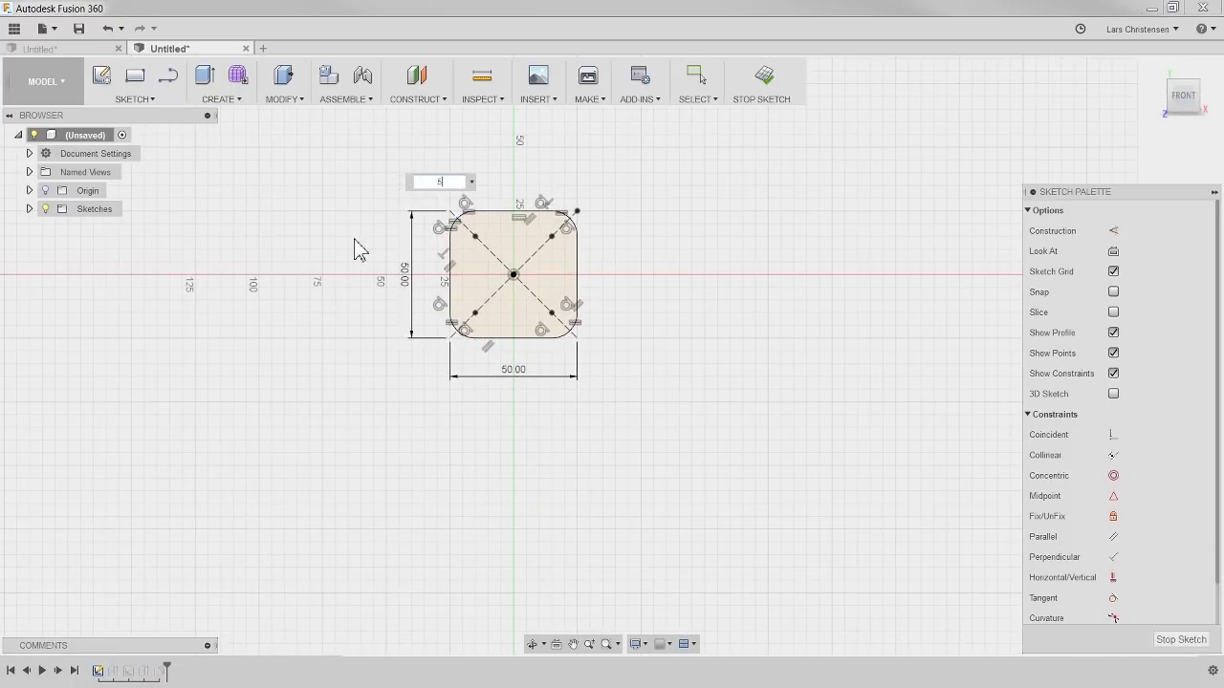
pyautogui.write('5')
pyautogui.press('Return')
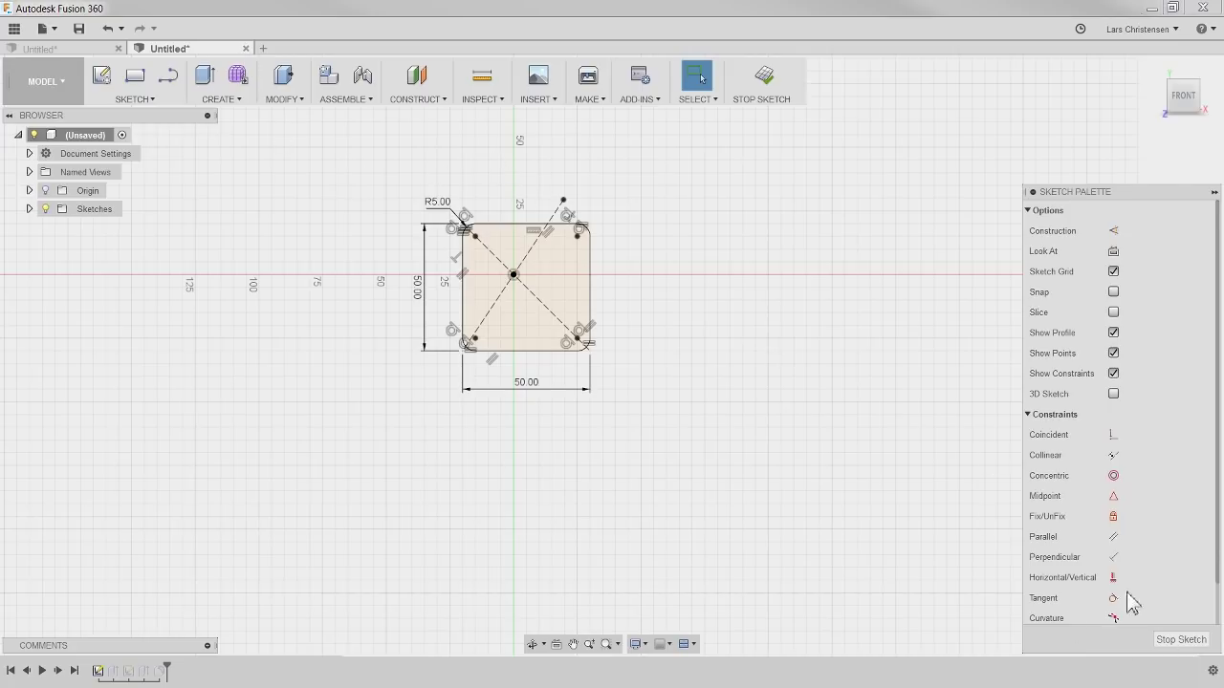
# - Close the two-block design without saving it and return to the whistle design
pyautogui.hotkey('ctrl', 'w')
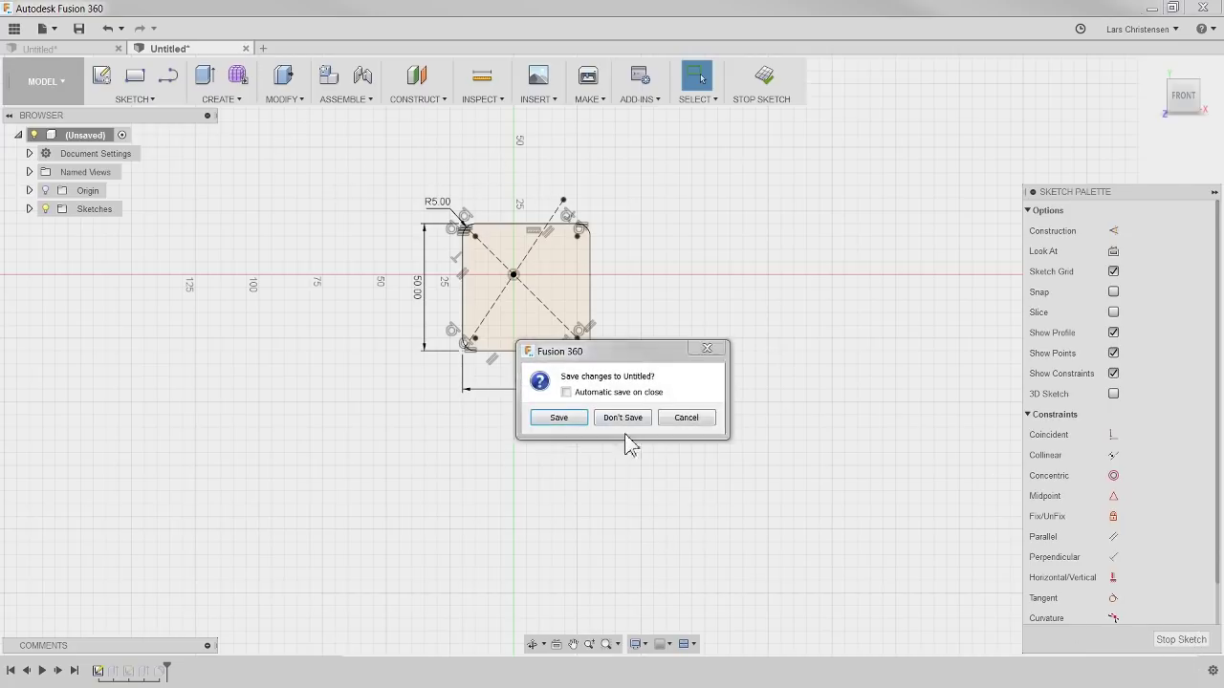
pyautogui.click(623, 418)
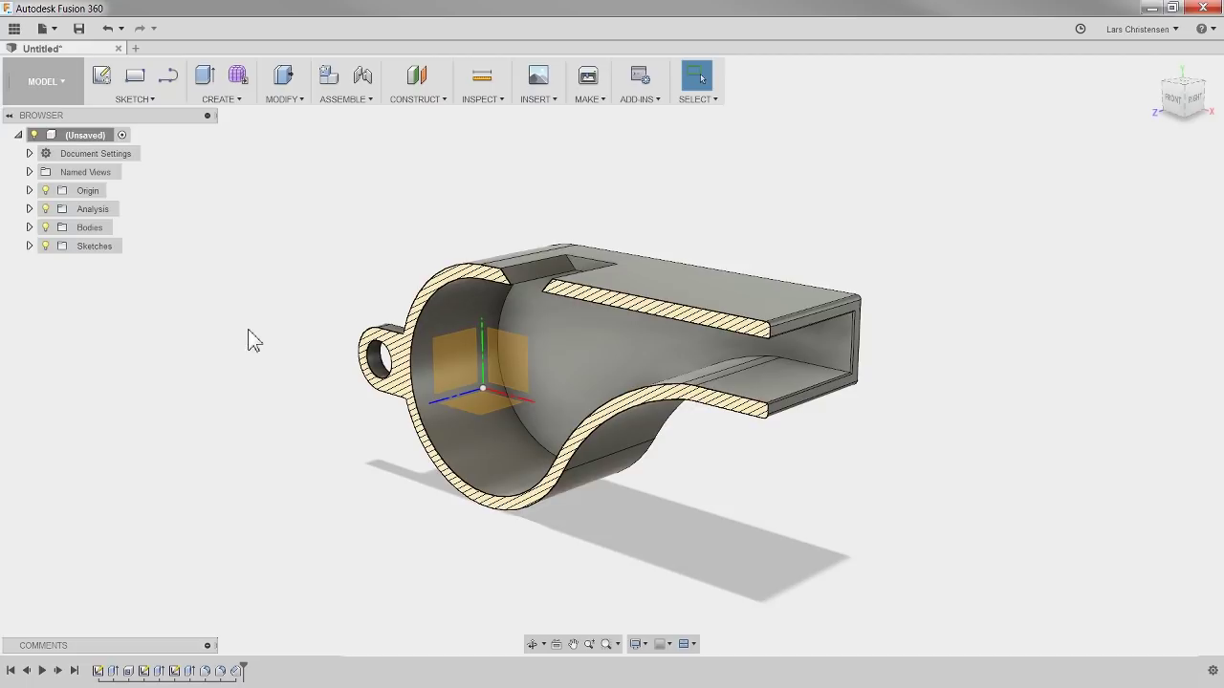
# - Start a new sketch on the front plane of the sectioned whistle
pyautogui.click(101, 76)
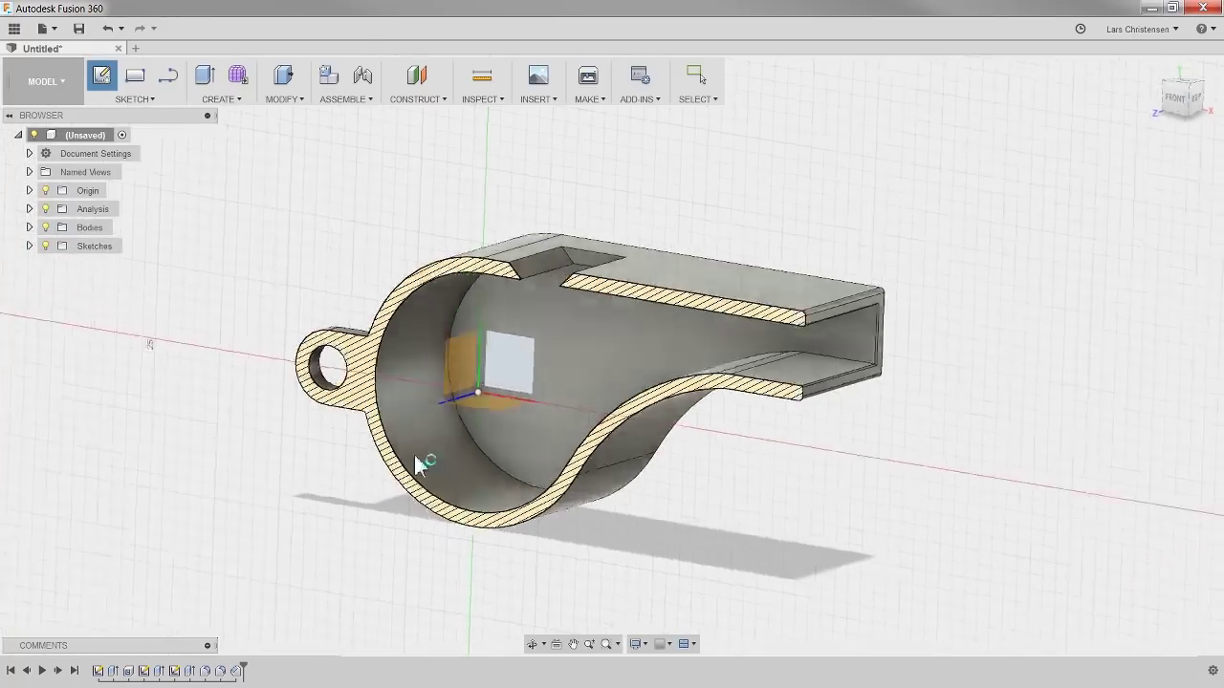
pyautogui.click(416, 456)
pyautogui.scroll(-2, 577, 236)
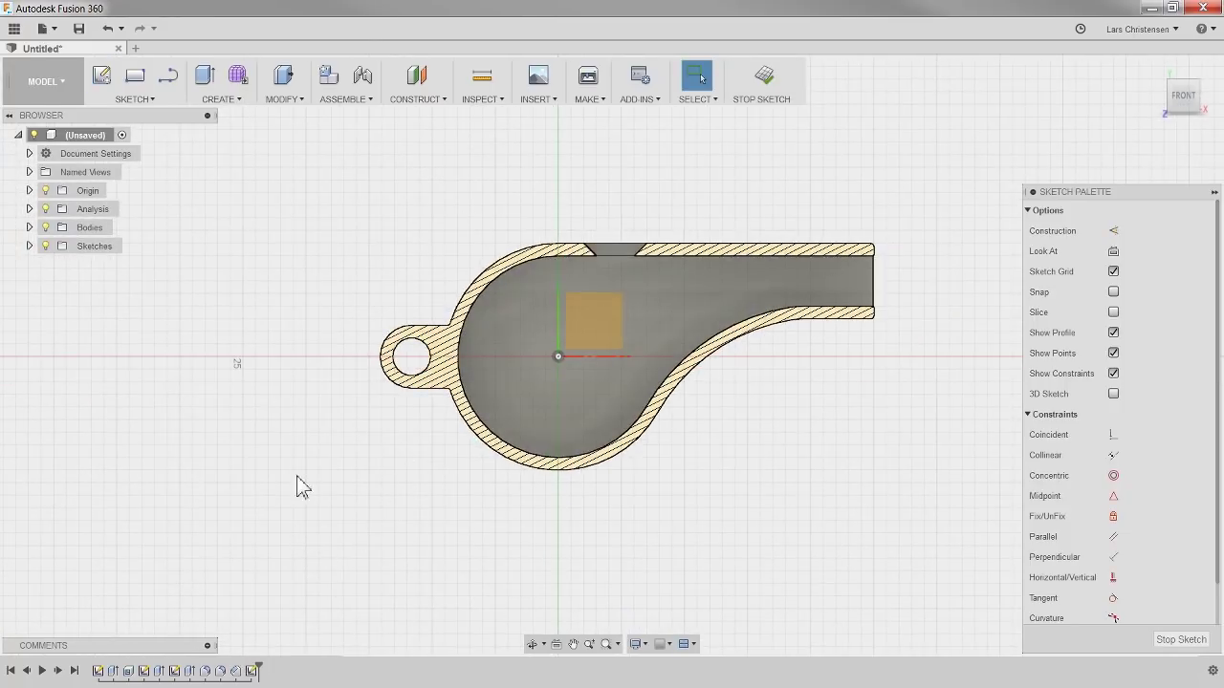
pyautogui.scroll(2, 335, 469)
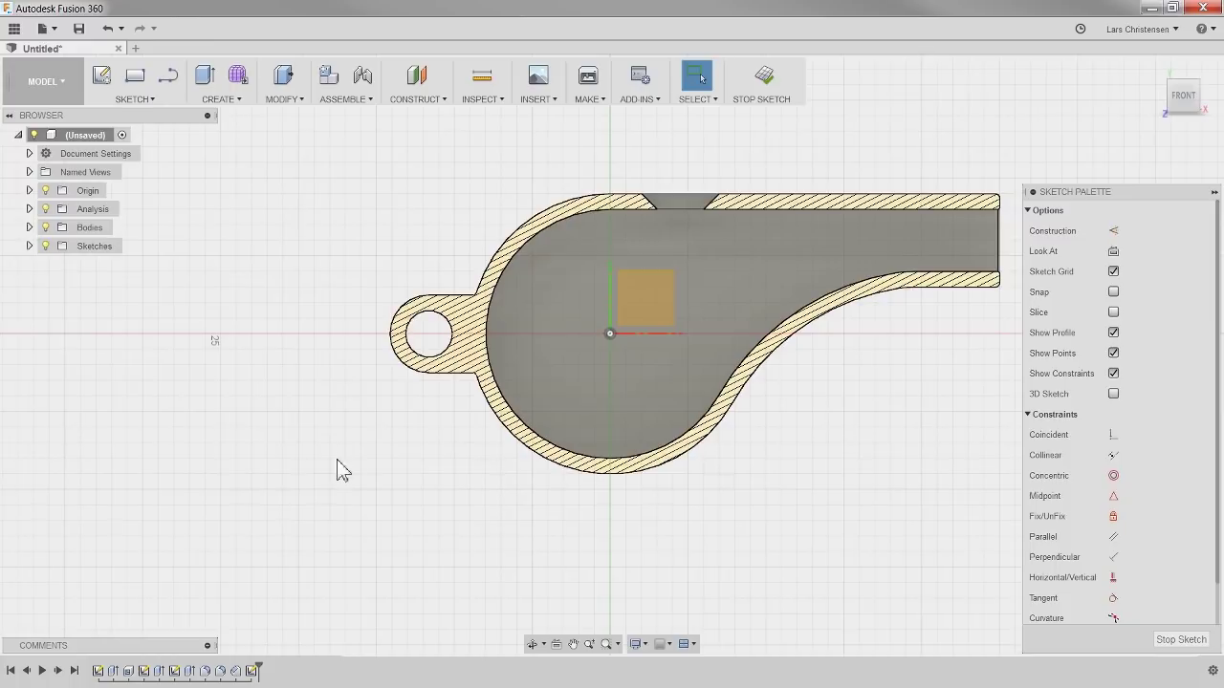
# - Draw a vertical line 8 mm long in the free space beside the whistle's ring
pyautogui.click(168, 79)
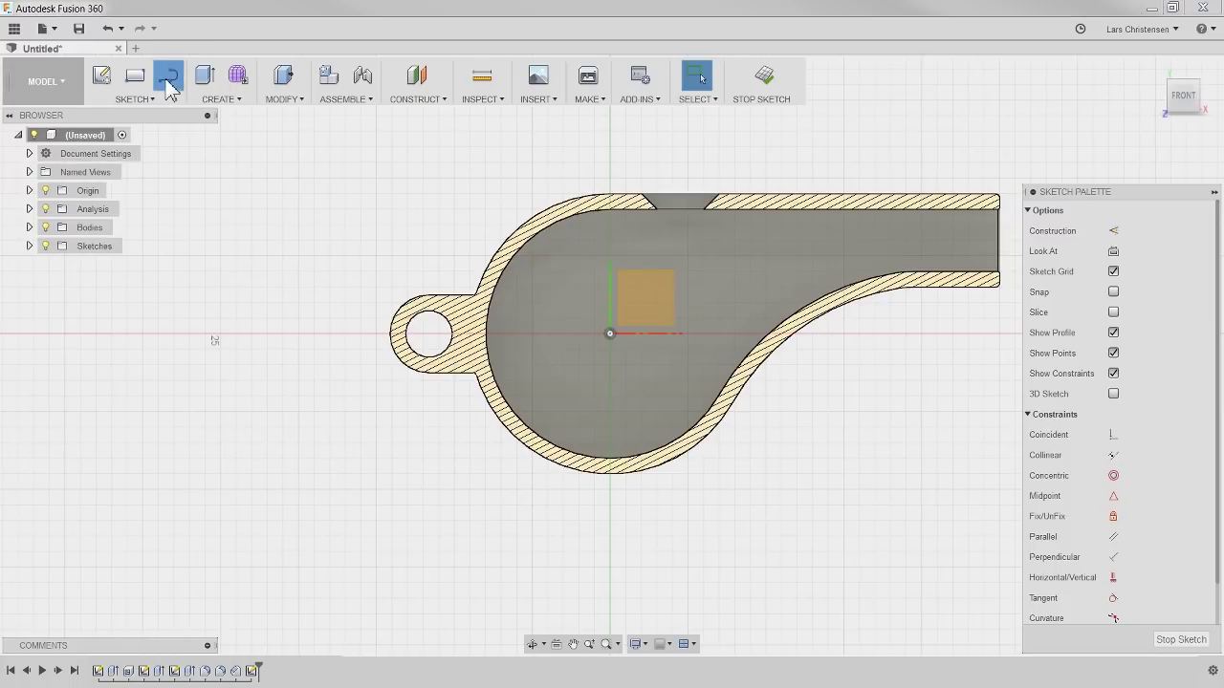
pyautogui.click(263, 467)
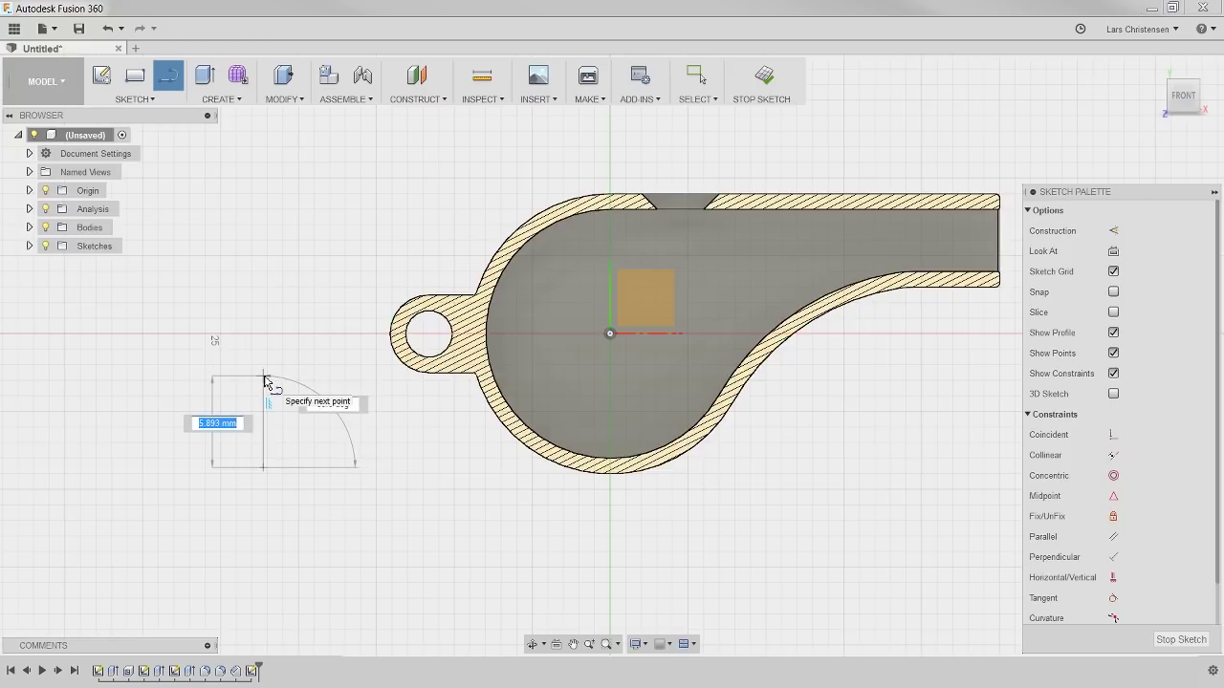
pyautogui.write('8')
pyautogui.press('Tab')
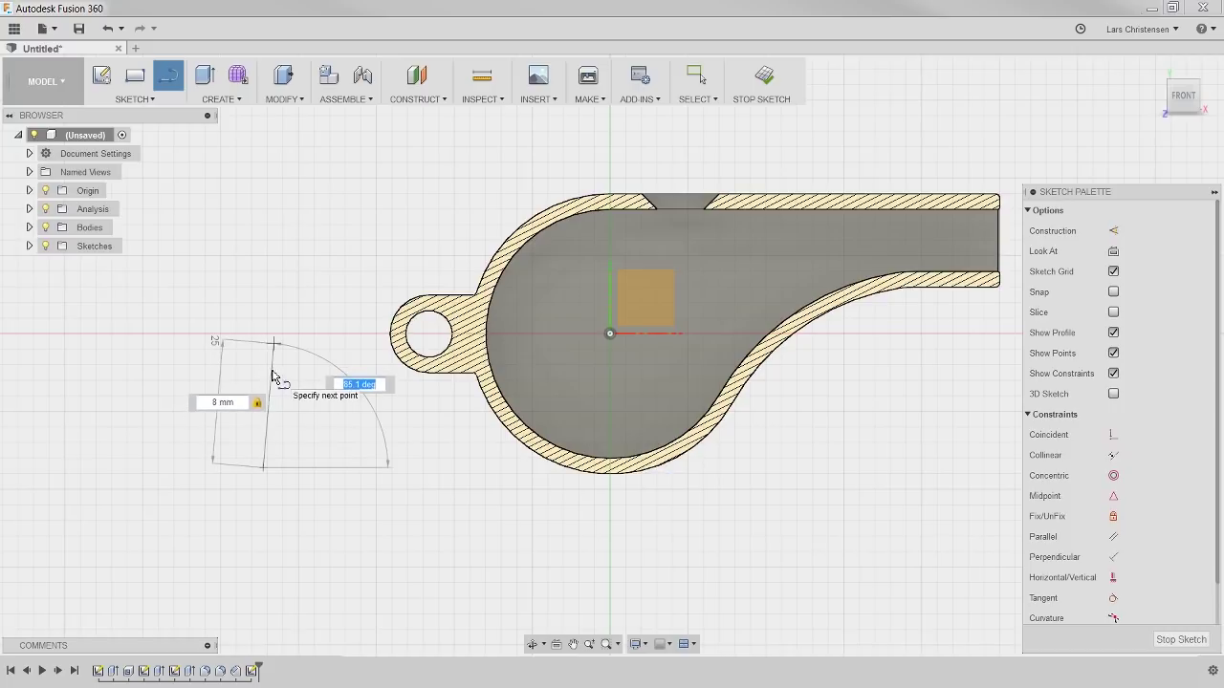
pyautogui.click(265, 375)
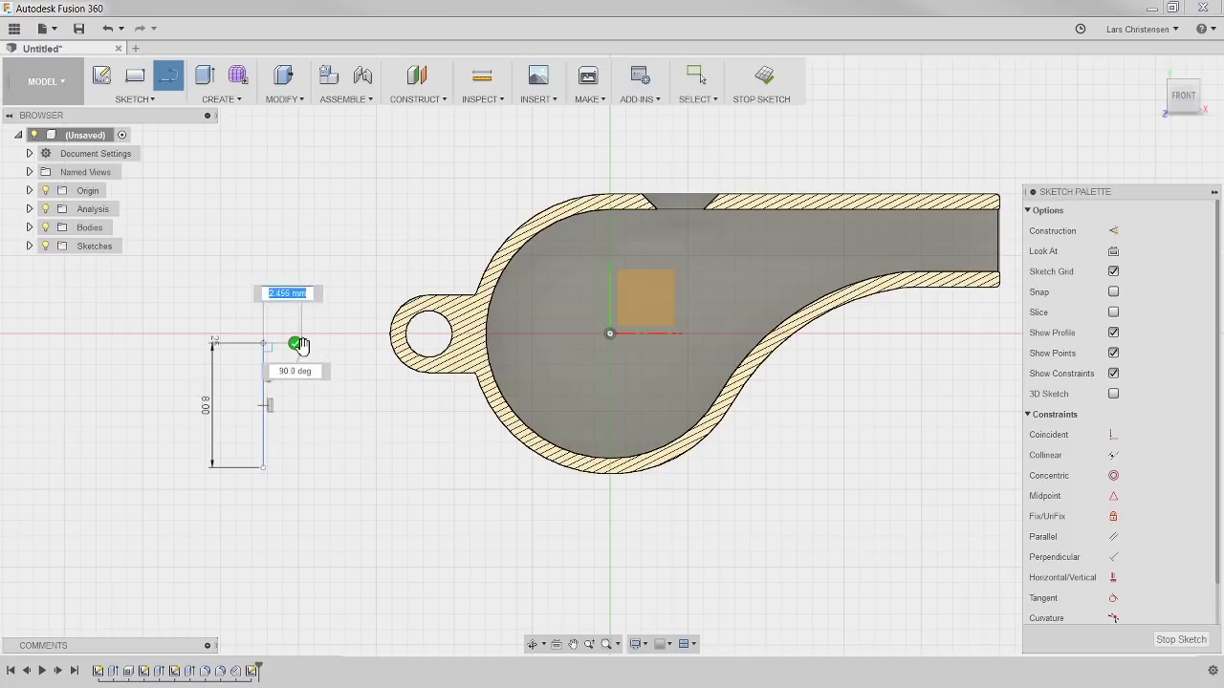
pyautogui.press('Escape')
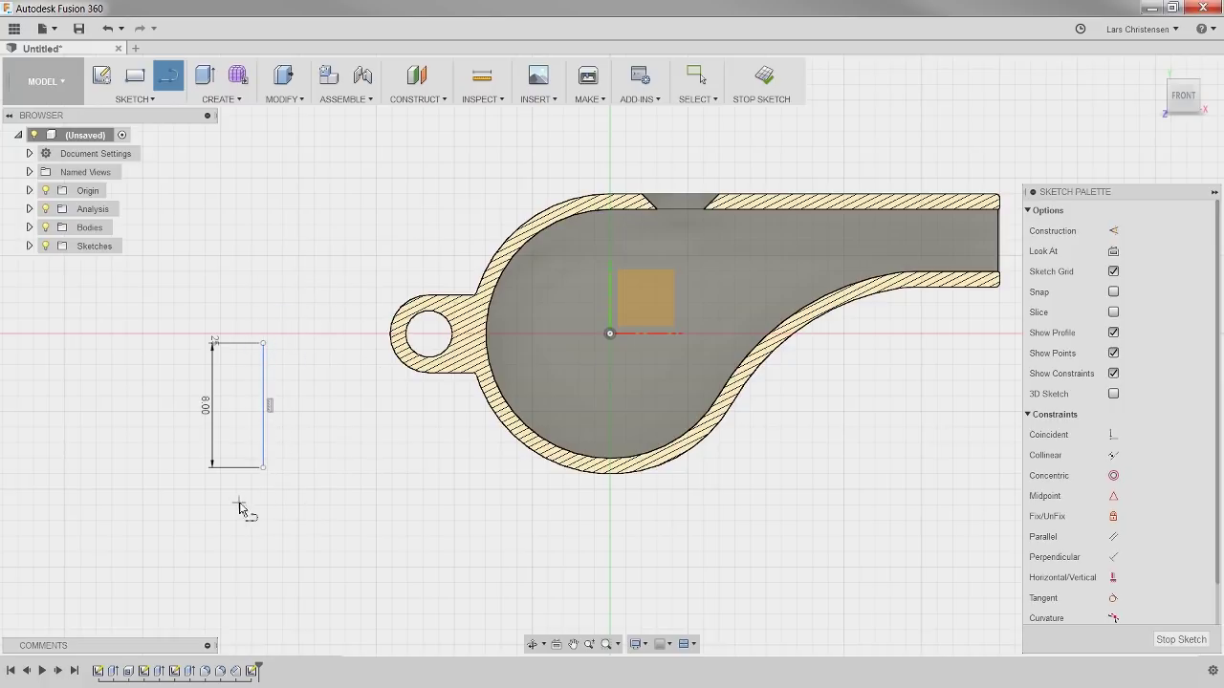
# - Draw a circle centred on the 8 mm line's midpoint and passing through its upper endpoint
pyautogui.scroll(2, 245, 510)
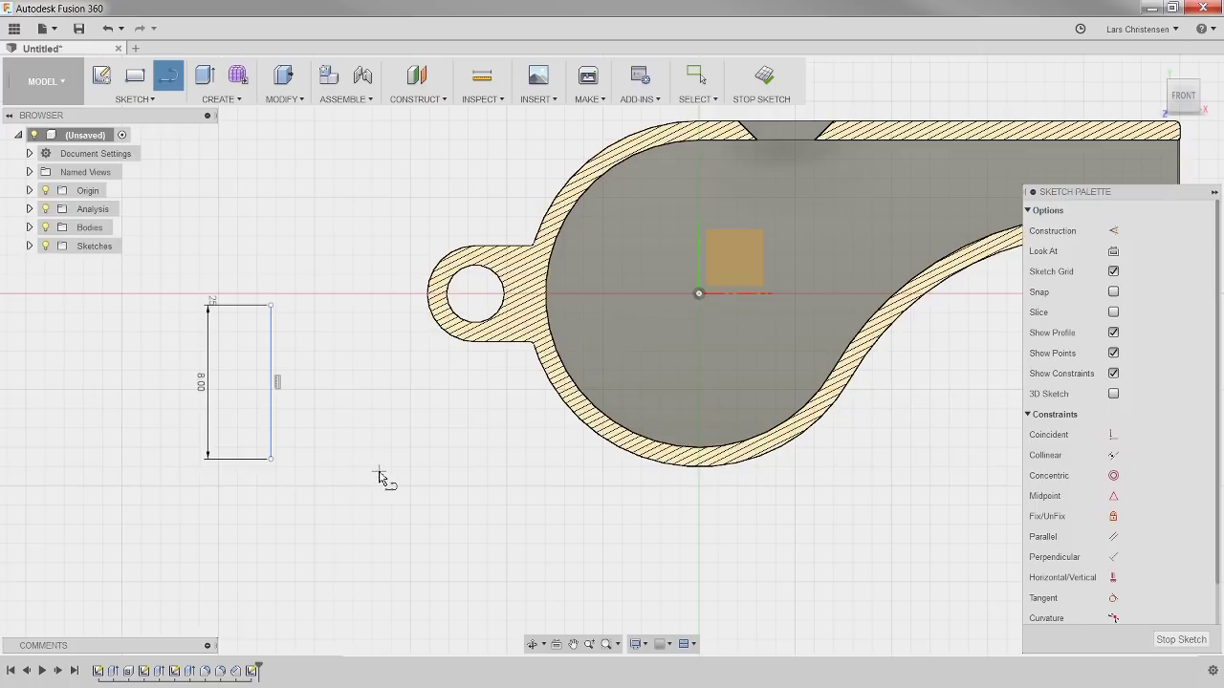
pyautogui.press('c')
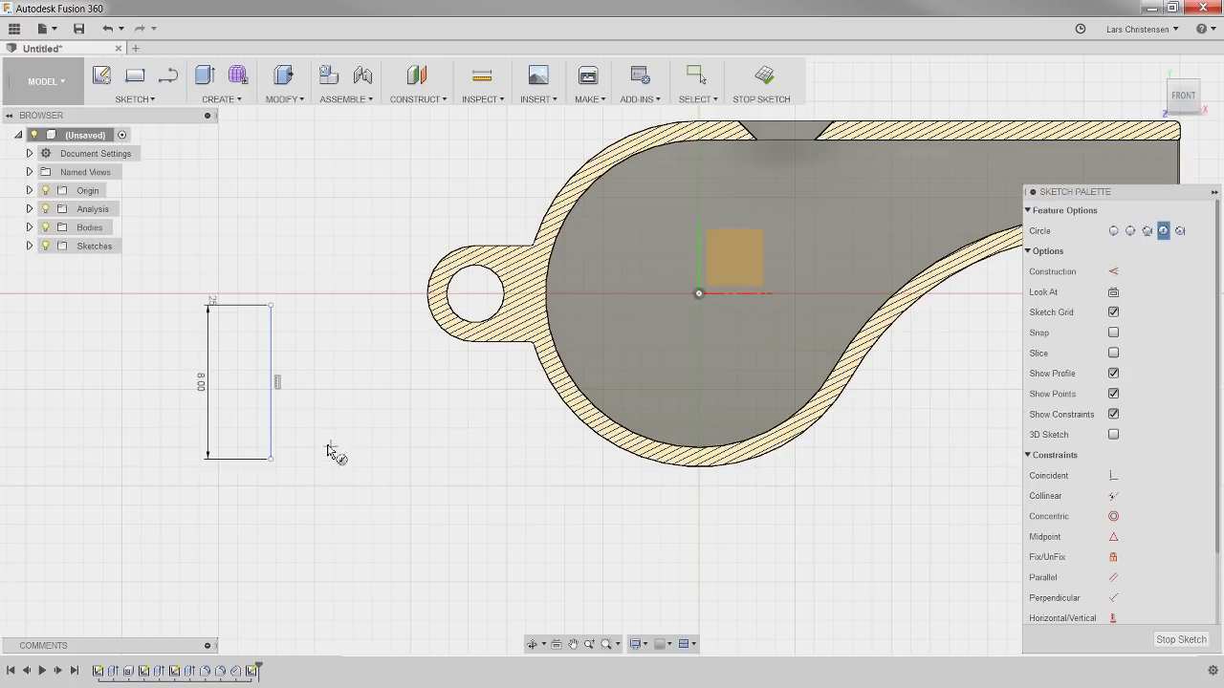
pyautogui.click(272, 382)
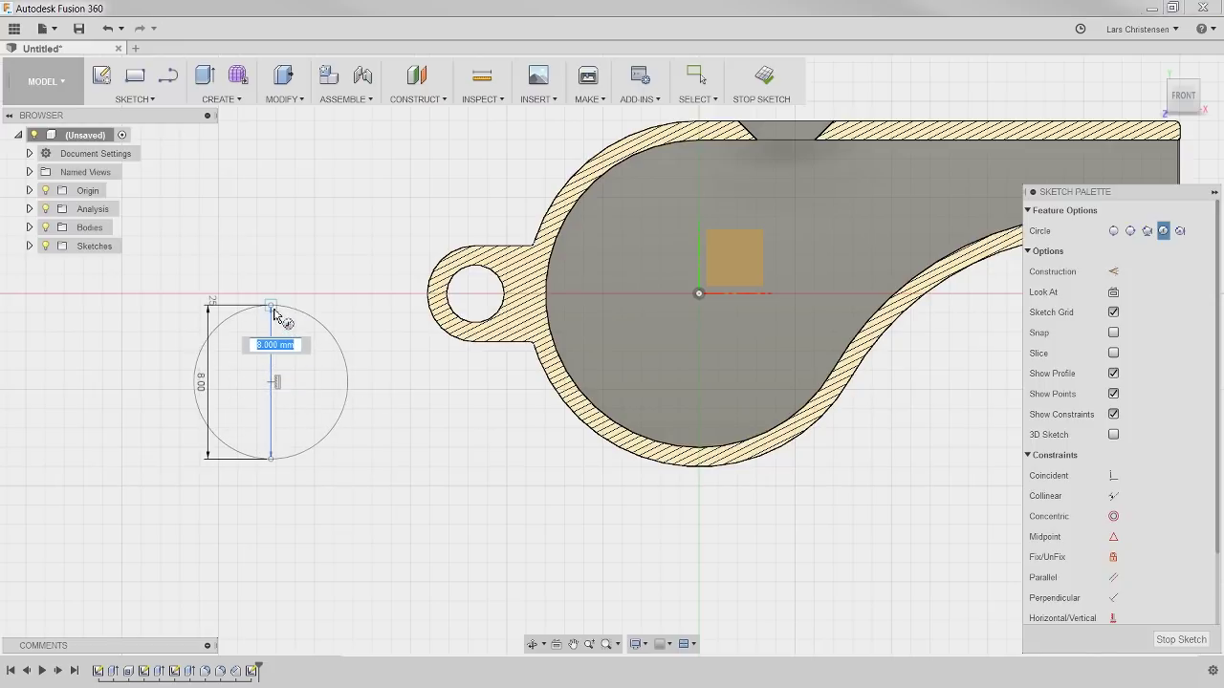
pyautogui.click(272, 311)
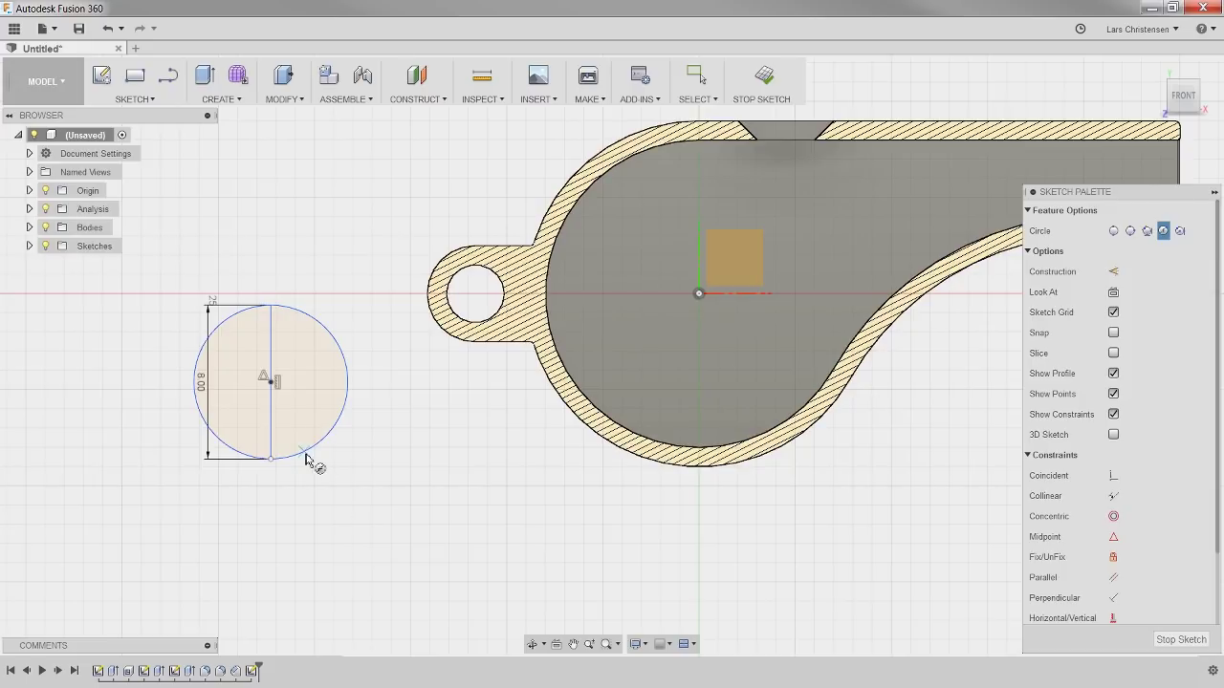
# - Move the 8 mm circle into the whistle's chamber and make it tangent to the chamber's curved inner wall
pyautogui.press('Escape')
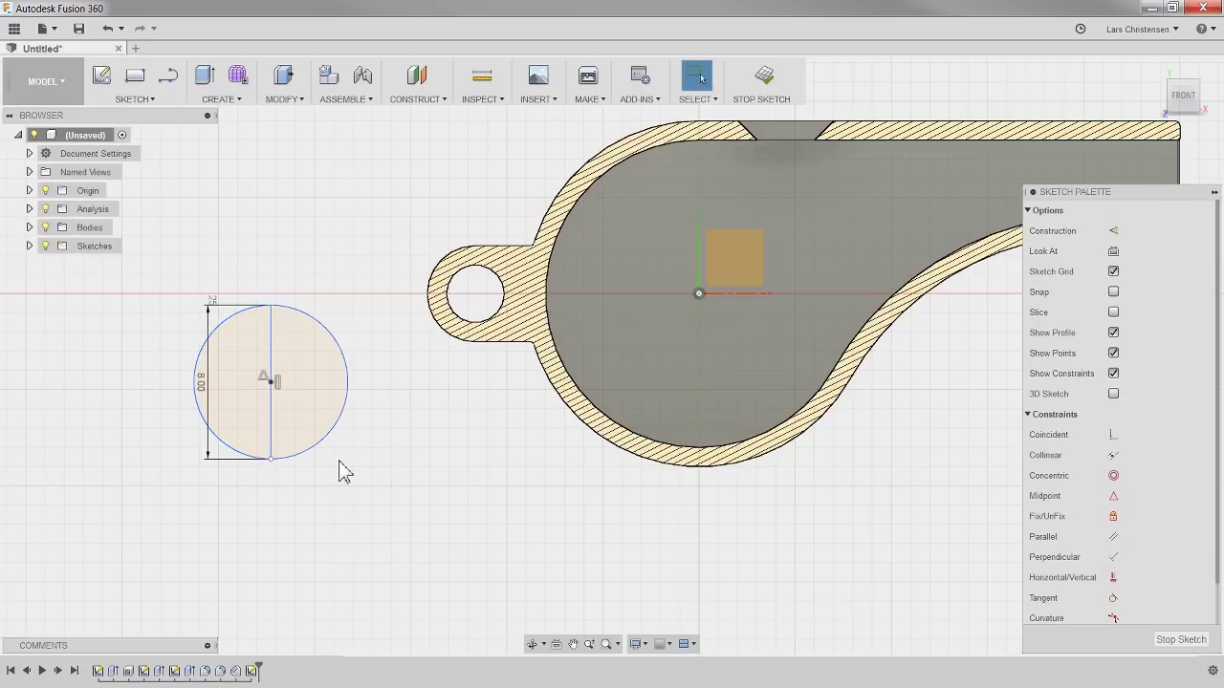
pyautogui.moveTo(270, 385); pyautogui.dragTo(684, 359)
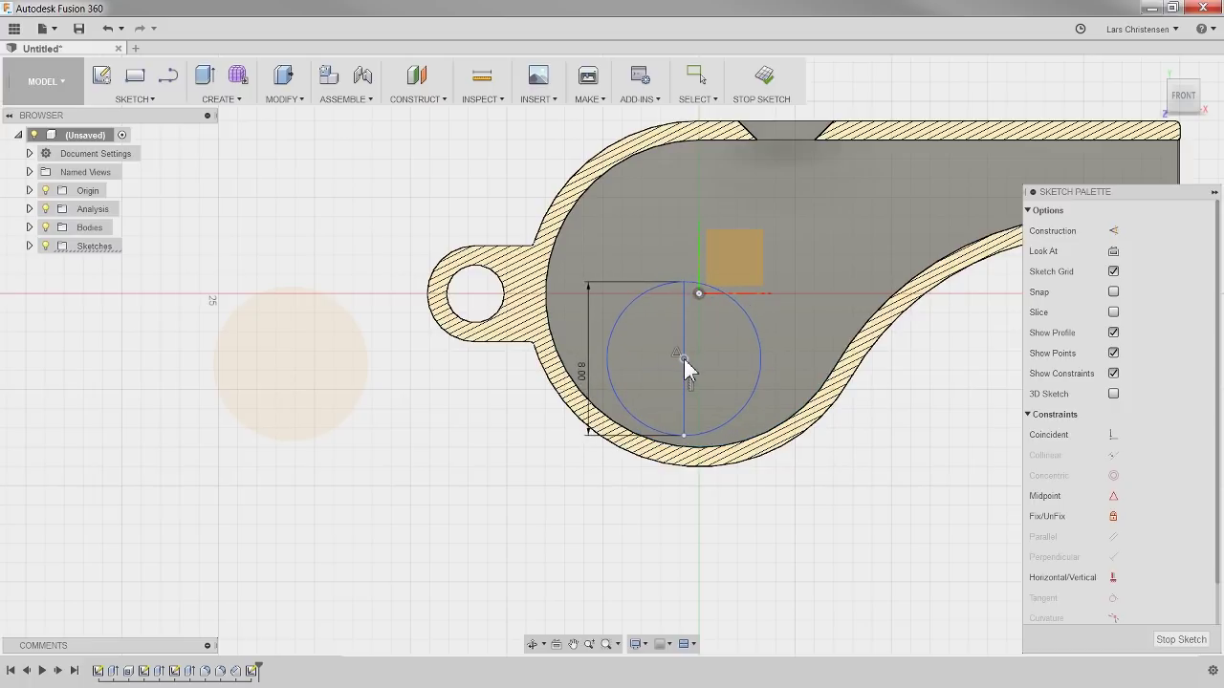
pyautogui.scroll(2, 758, 342)
pyautogui.scroll(2, 758, 343)
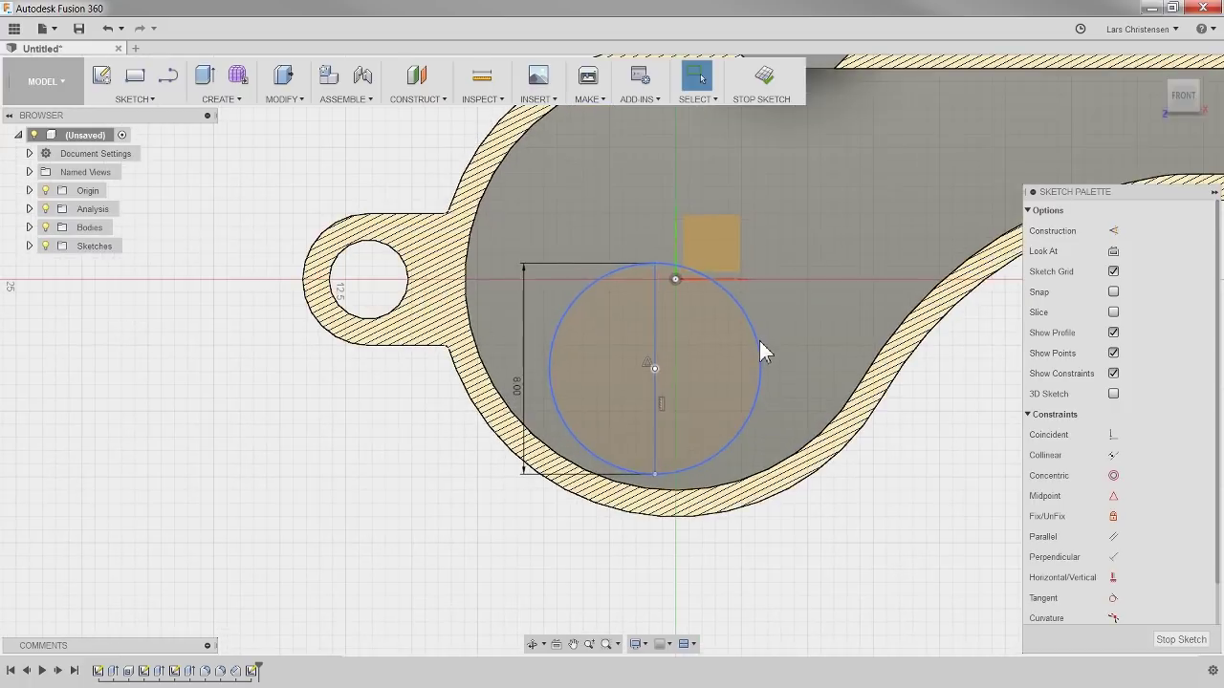
pyautogui.click(1114, 597)
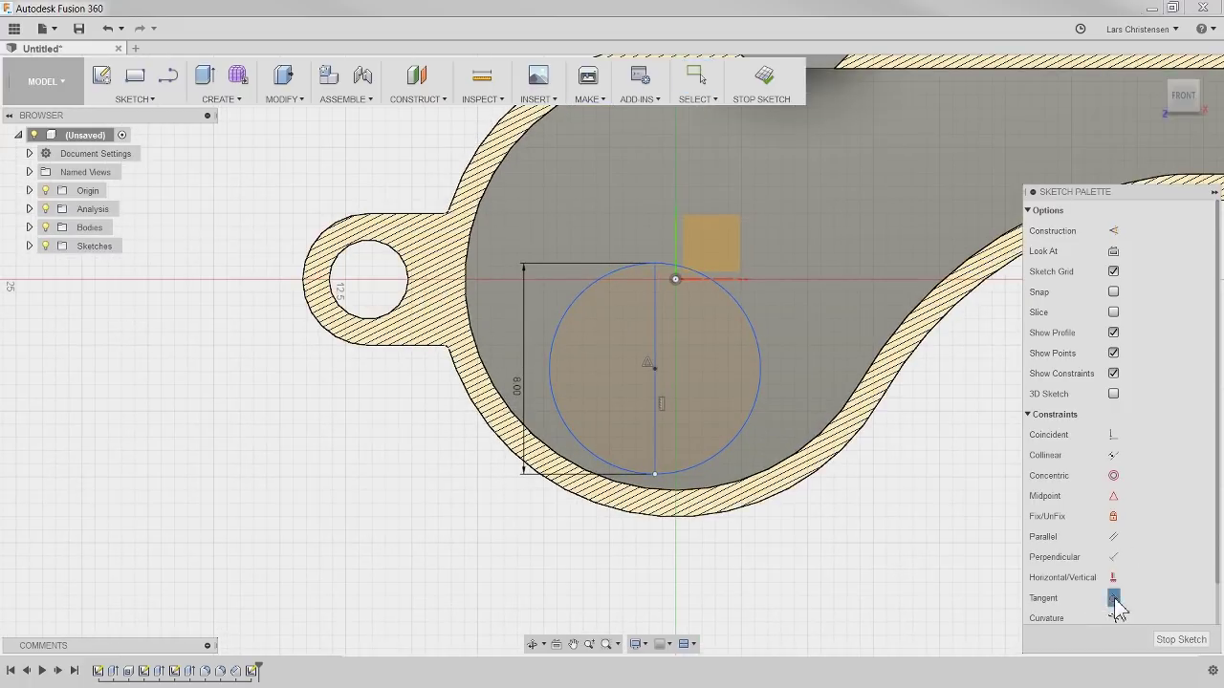
pyautogui.click(593, 459)
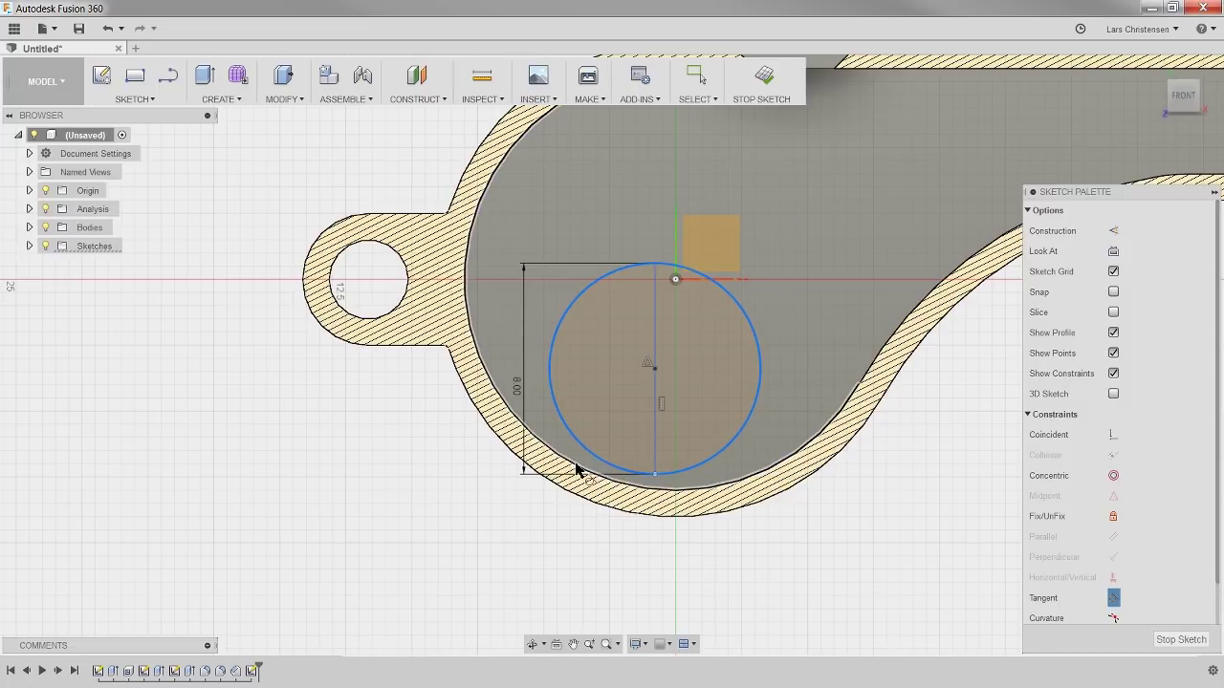
pyautogui.click(576, 469)
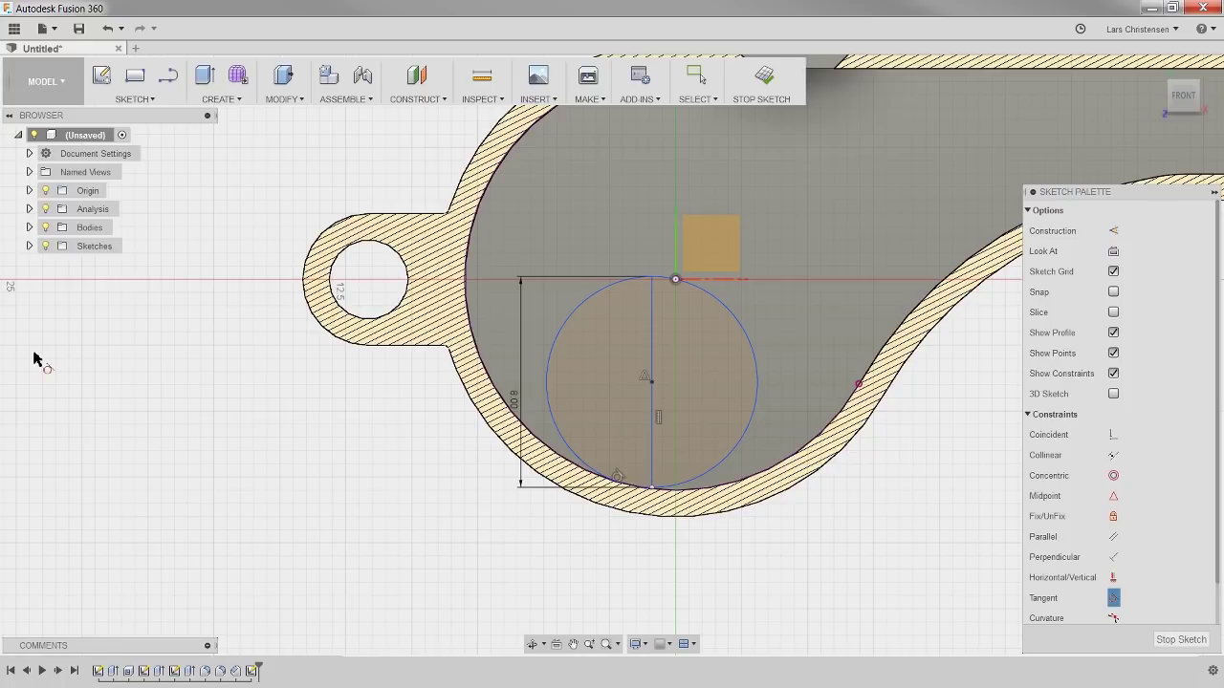
# - Revolve one half of the circle 360 degrees around the vertical 8 mm line as a new body to form the ball
pyautogui.click(241, 99)
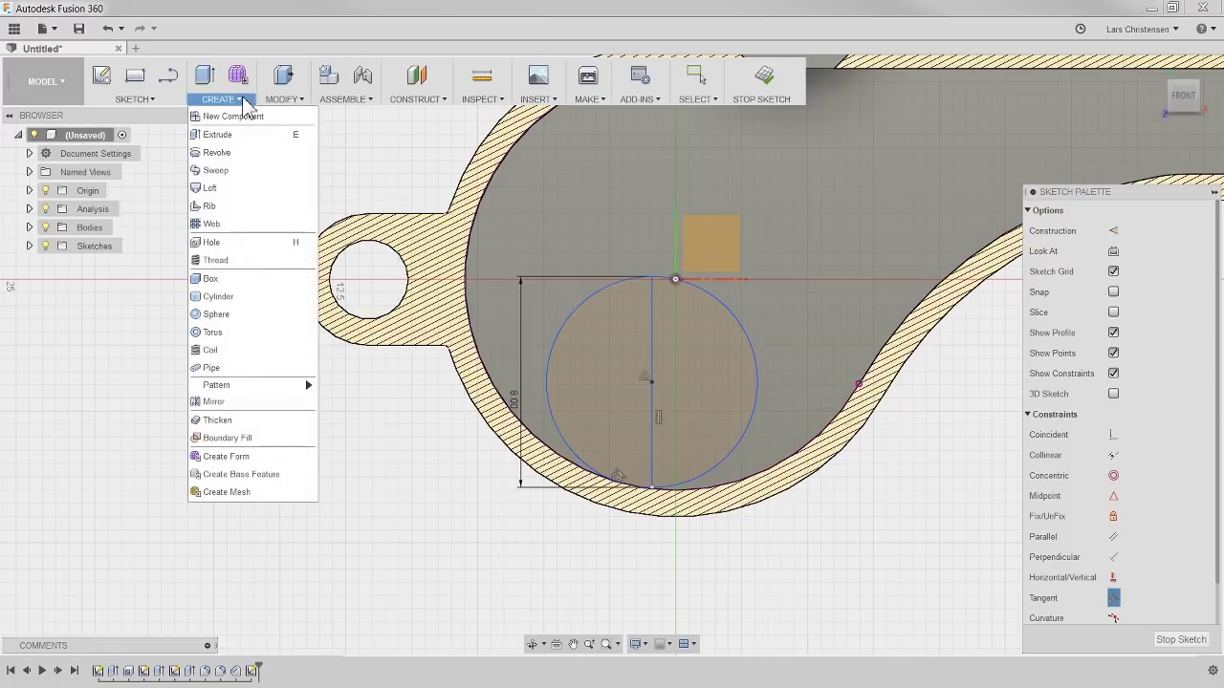
pyautogui.click(225, 155)
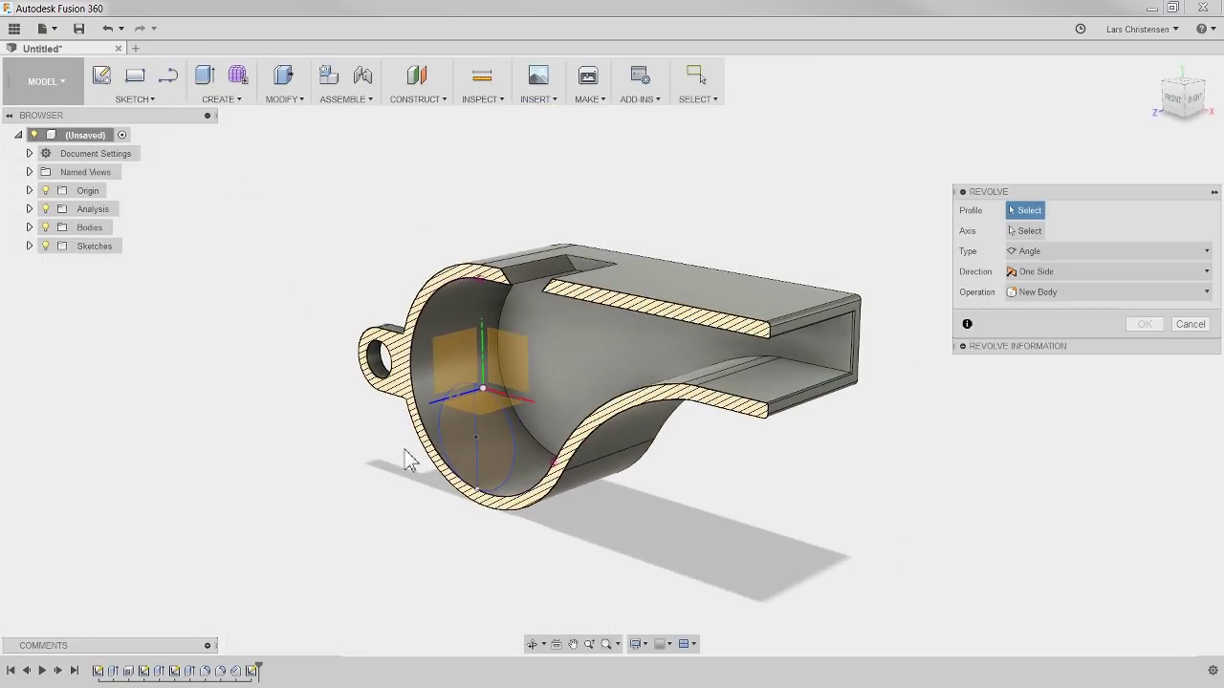
pyautogui.click(492, 469)
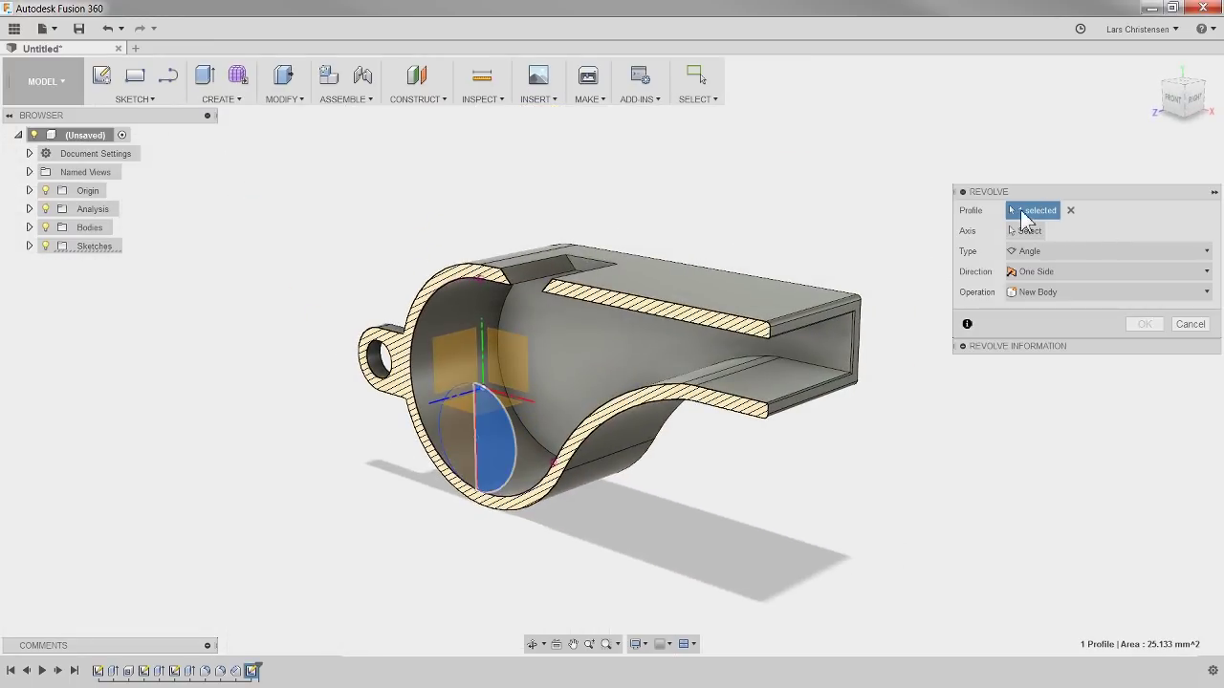
pyautogui.click(1029, 232)
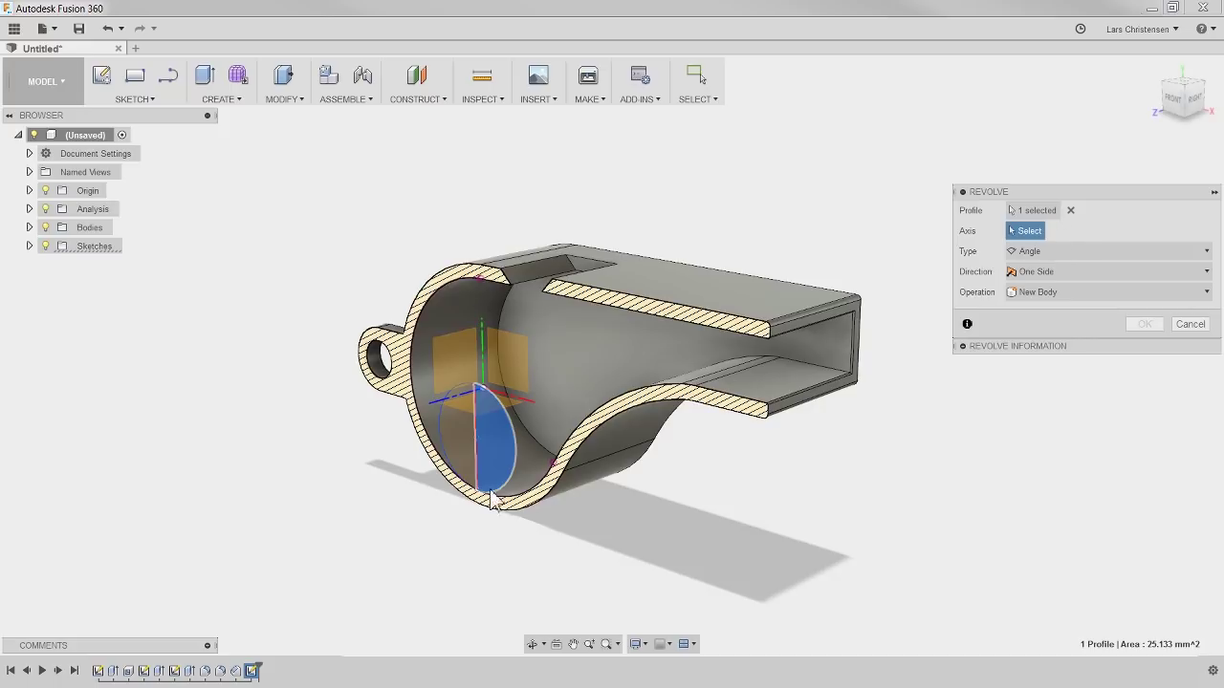
pyautogui.click(473, 444)
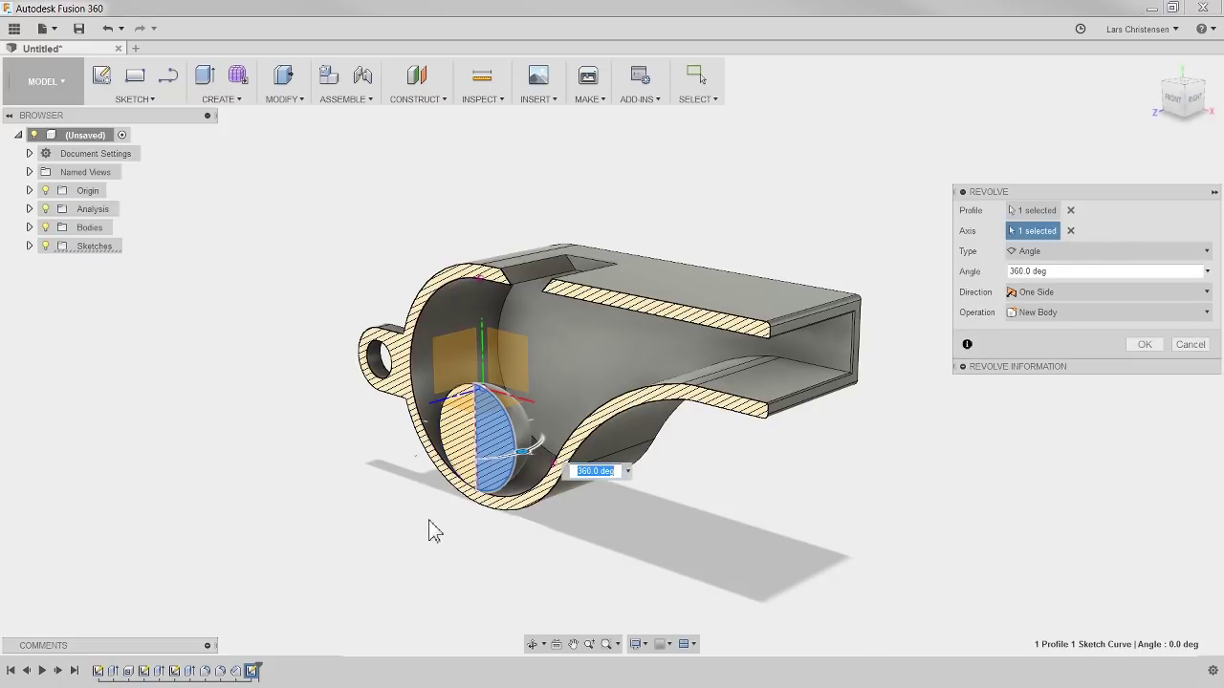
pyautogui.scroll(2, 430, 530)
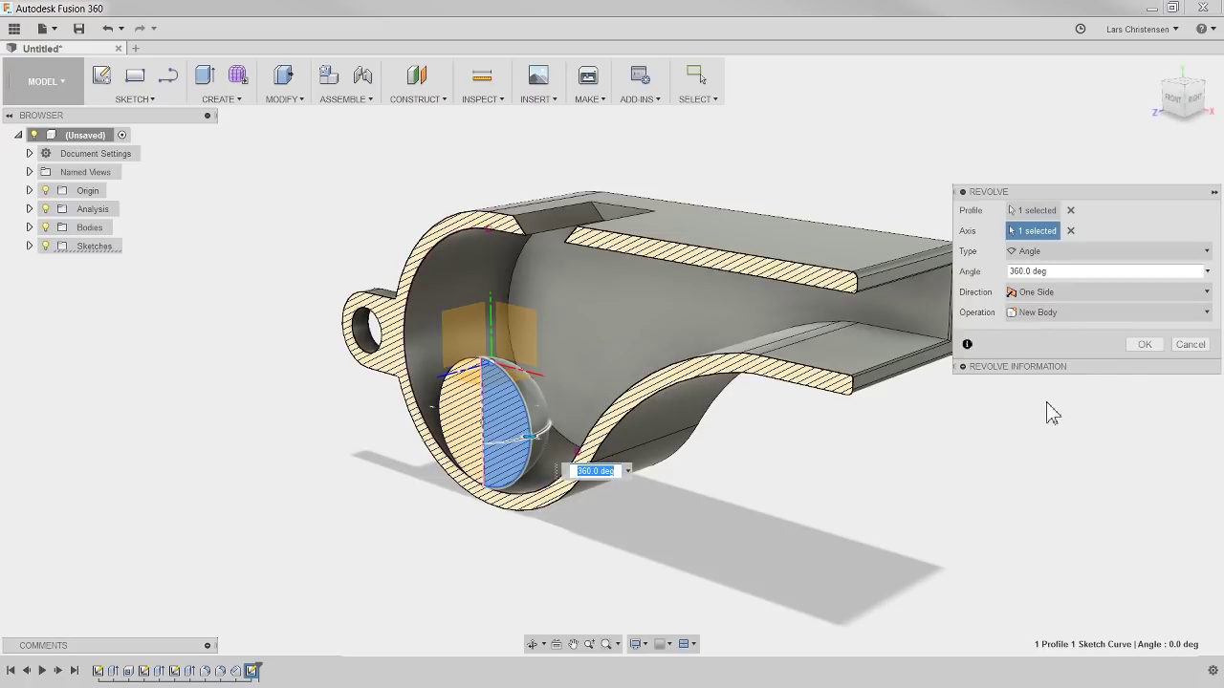
pyautogui.click(1144, 344)
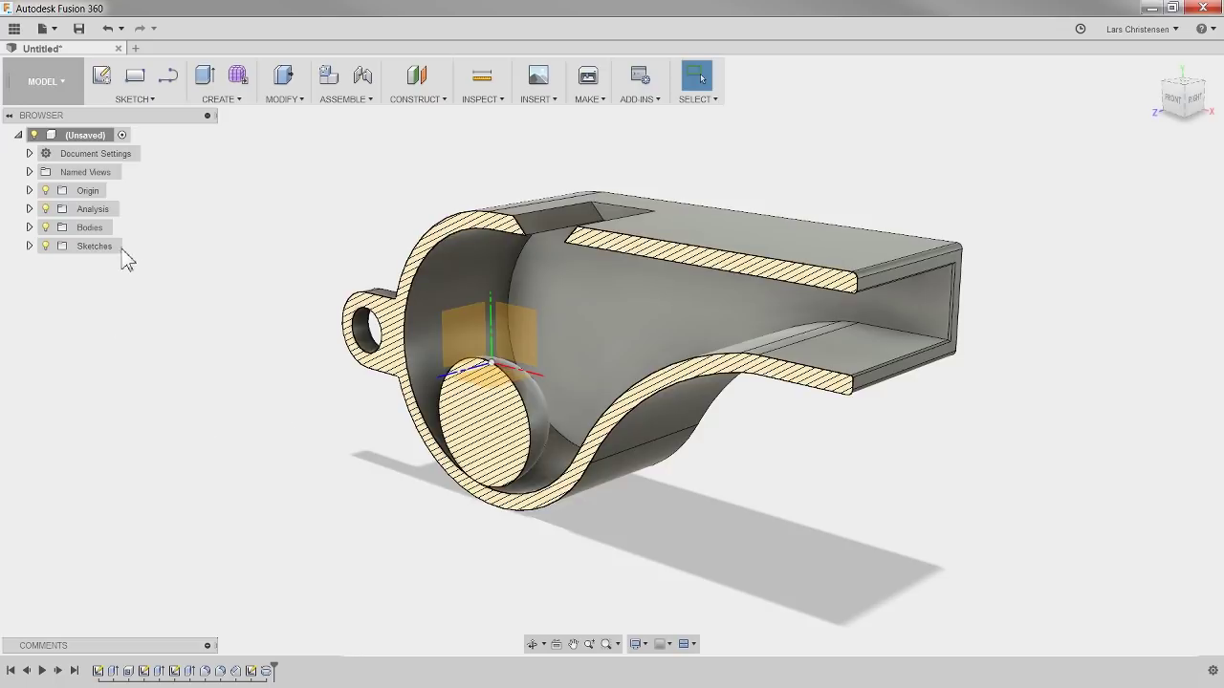
# - Expand the list of bodies and highlight Body1 and Body2 in turn to see which part each one represents
pyautogui.click(29, 227)
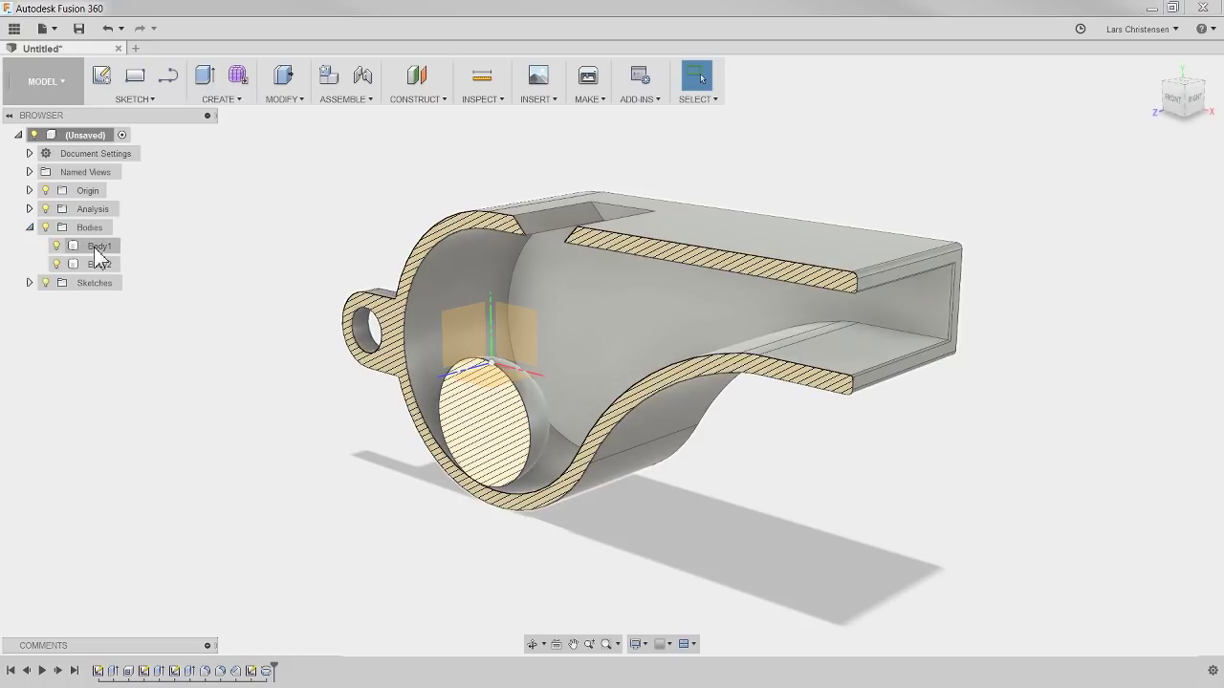
pyautogui.click(98, 250)
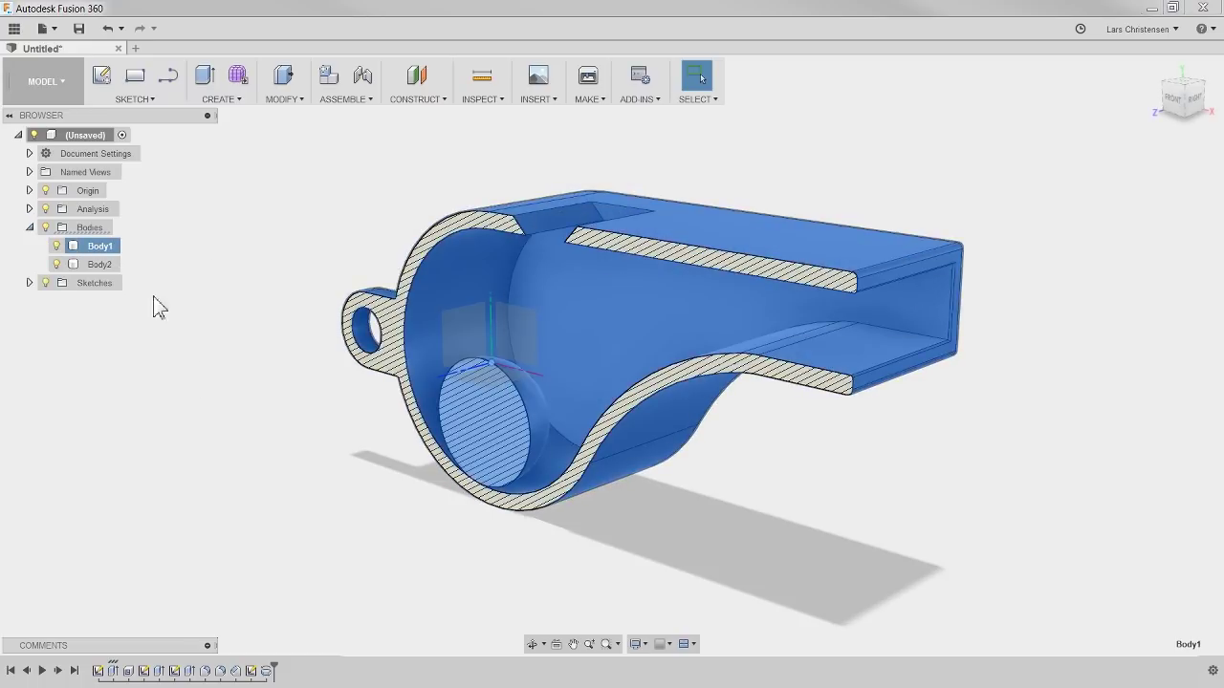
pyautogui.click(99, 264)
pyautogui.click(318, 447)
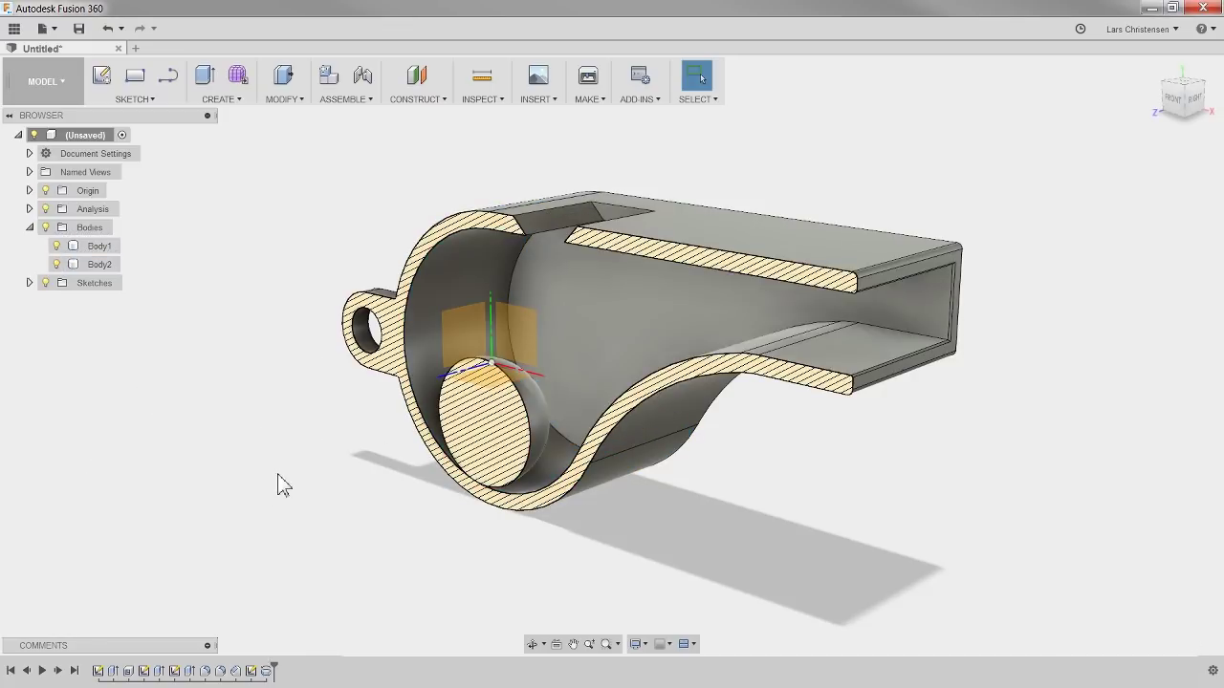
# - Hide the origin and the section analysis, and view the complete whistle from above with the ball inside
pyautogui.click(45, 191)
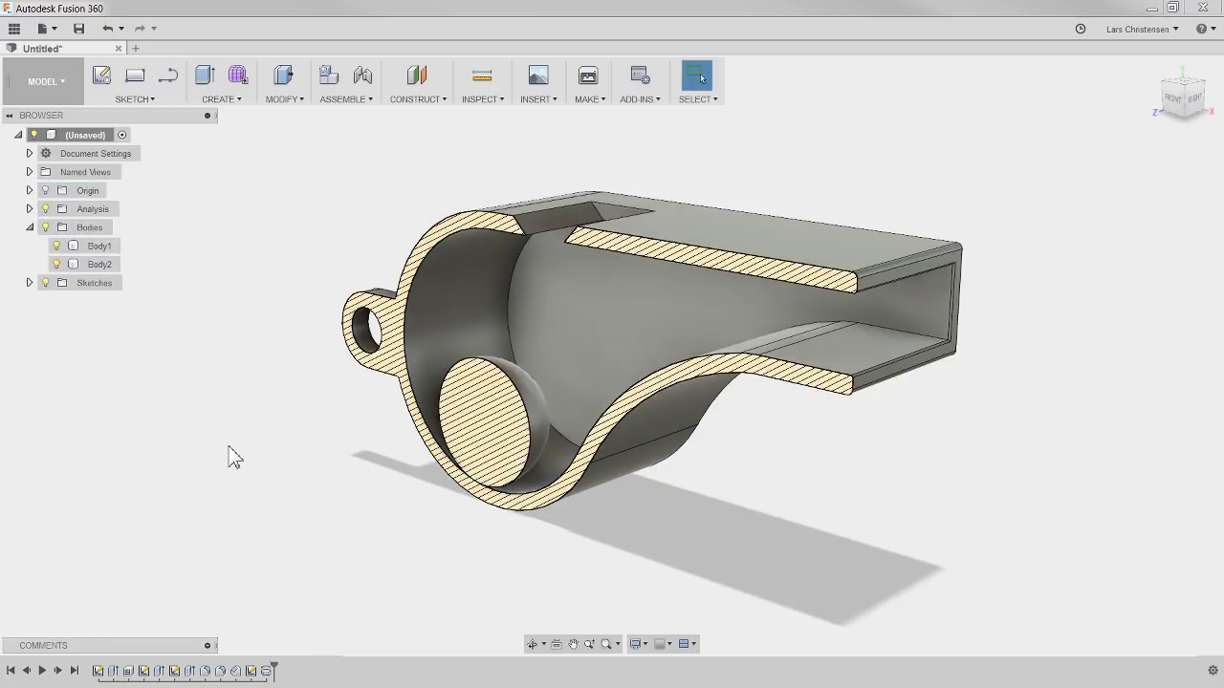
pyautogui.click(45, 208)
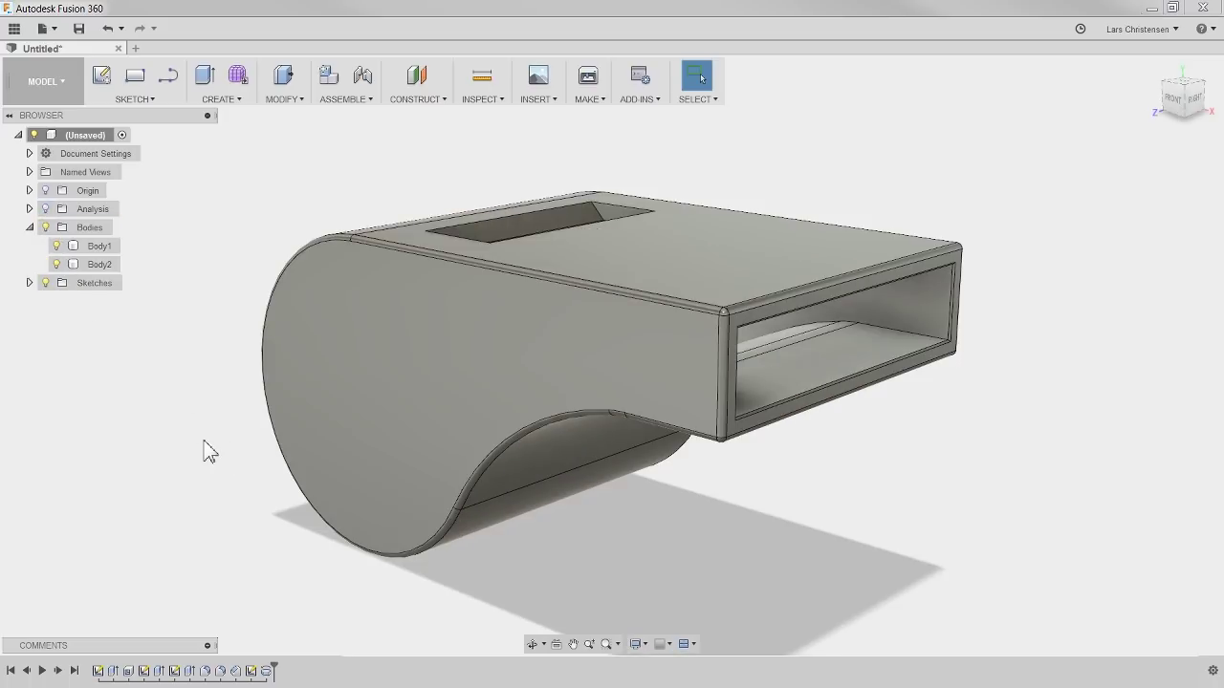
pyautogui.keyDown('shift'); pyautogui.moveTo(160, 441); pyautogui.dragTo(601, 492, button='middle'); pyautogui.keyUp('shift')
pyautogui.press('Escape')
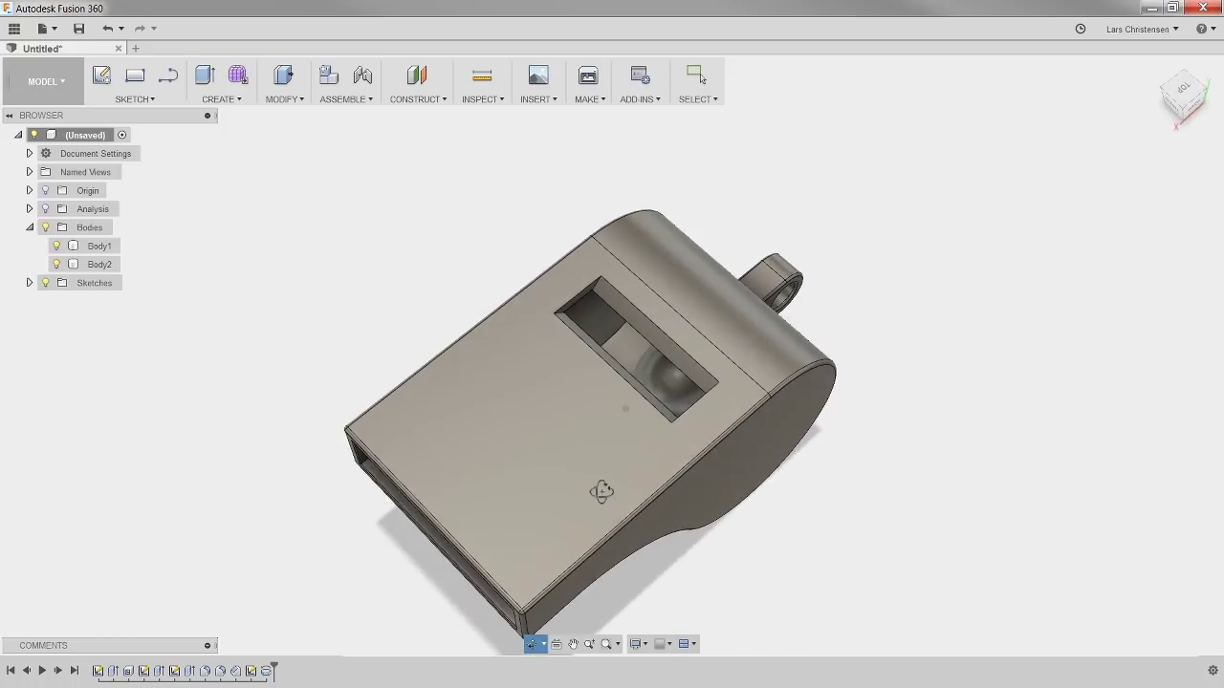
pyautogui.press('Escape')
# - Start the Appearance command for bodies and components and browse the library's opaque plastics for a glossy finish
pyautogui.rightClick(245, 229)
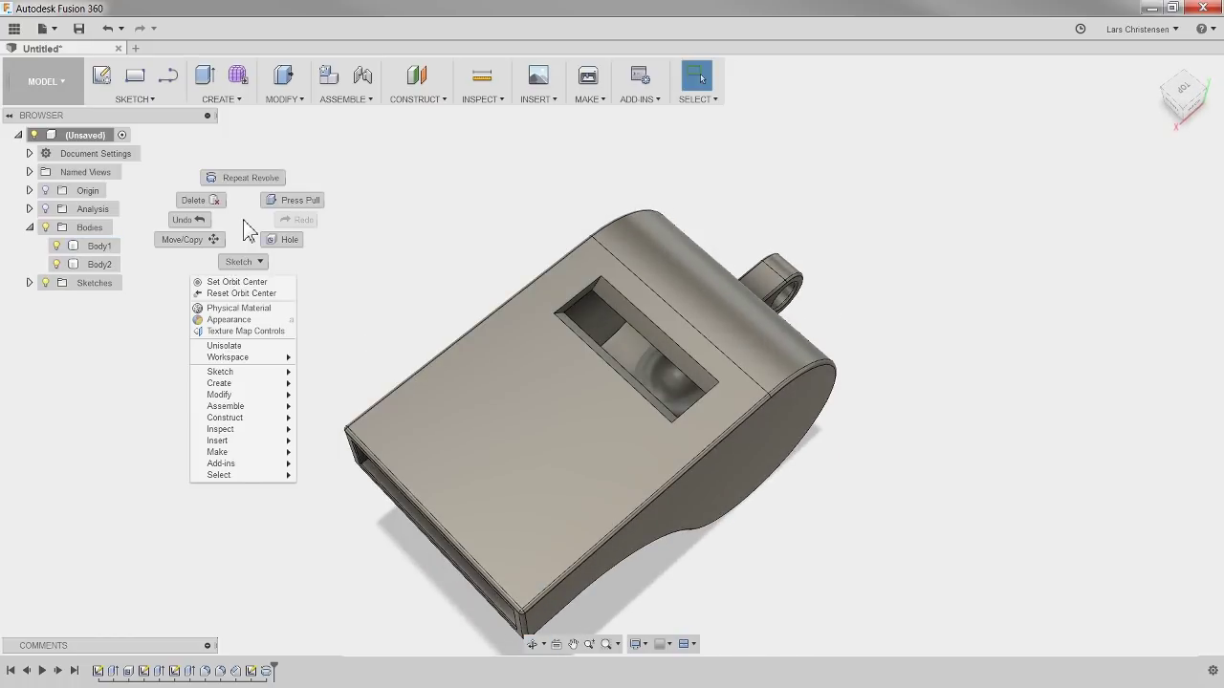
pyautogui.click(229, 319)
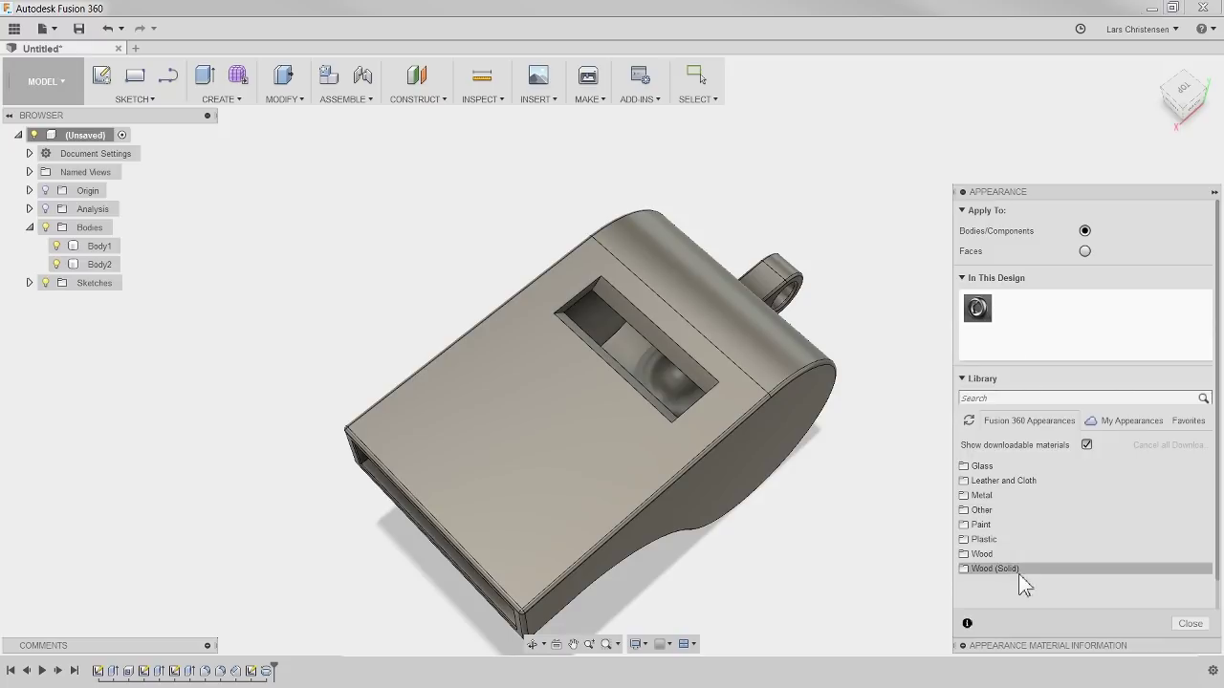
pyautogui.click(983, 526)
pyautogui.click(985, 528)
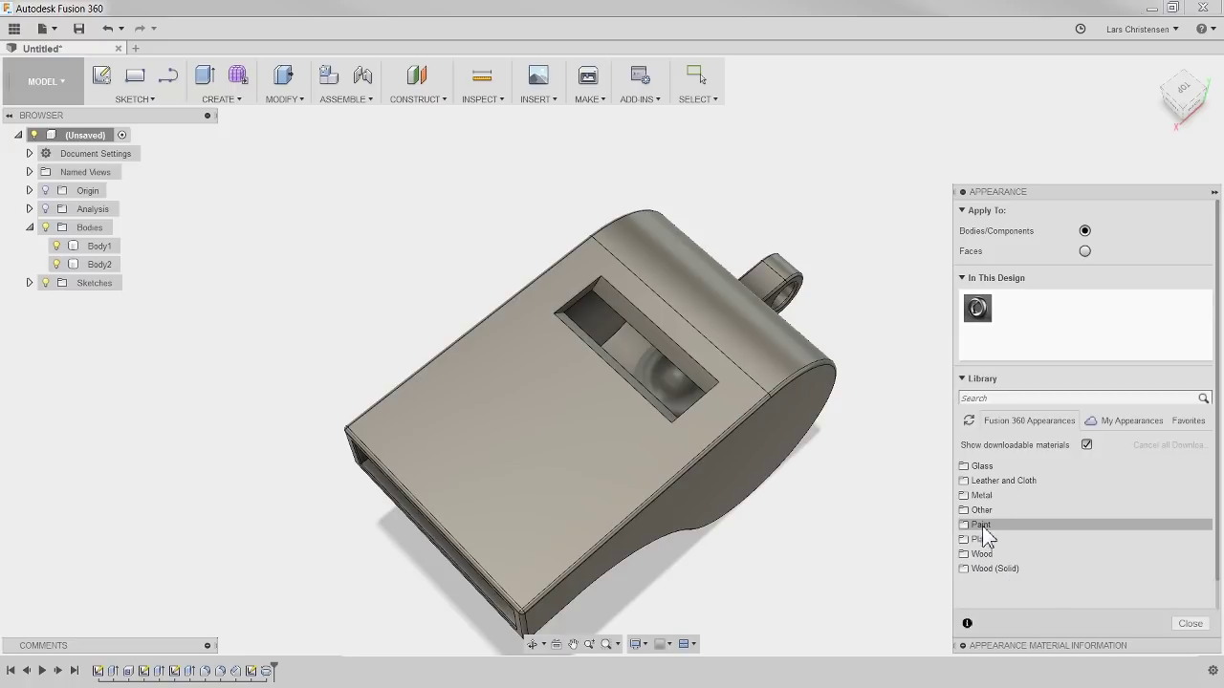
pyautogui.click(988, 541)
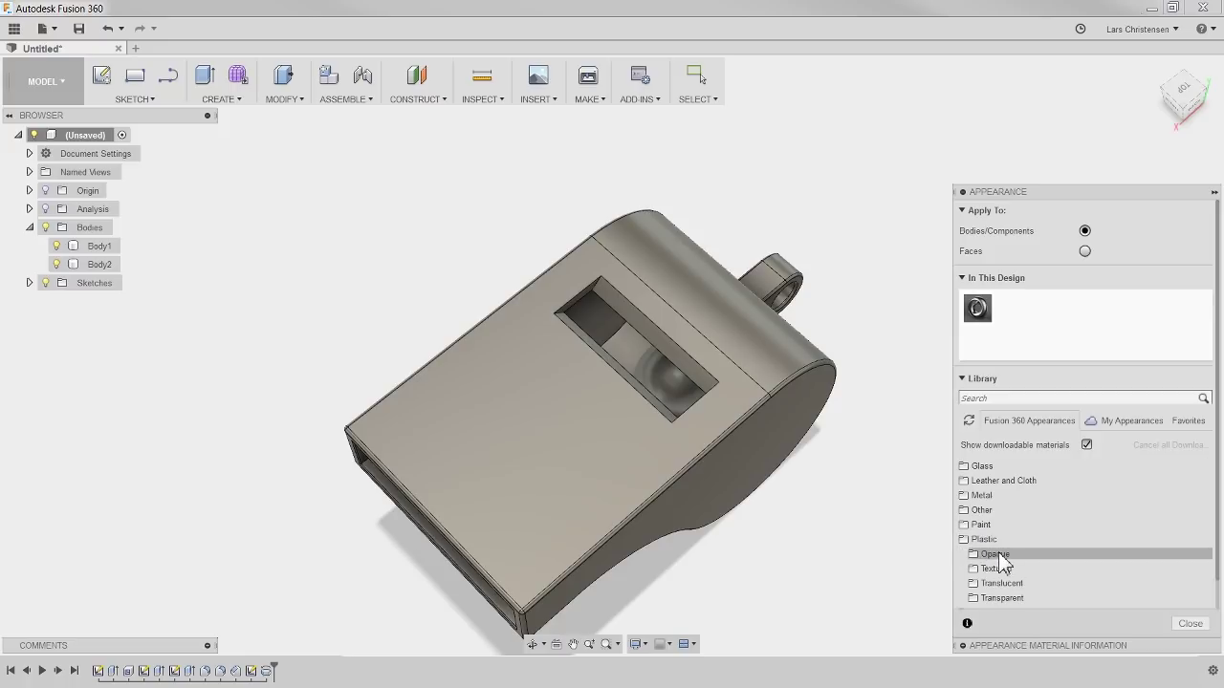
pyautogui.click(995, 555)
pyautogui.scroll(-1, 1070, 529)
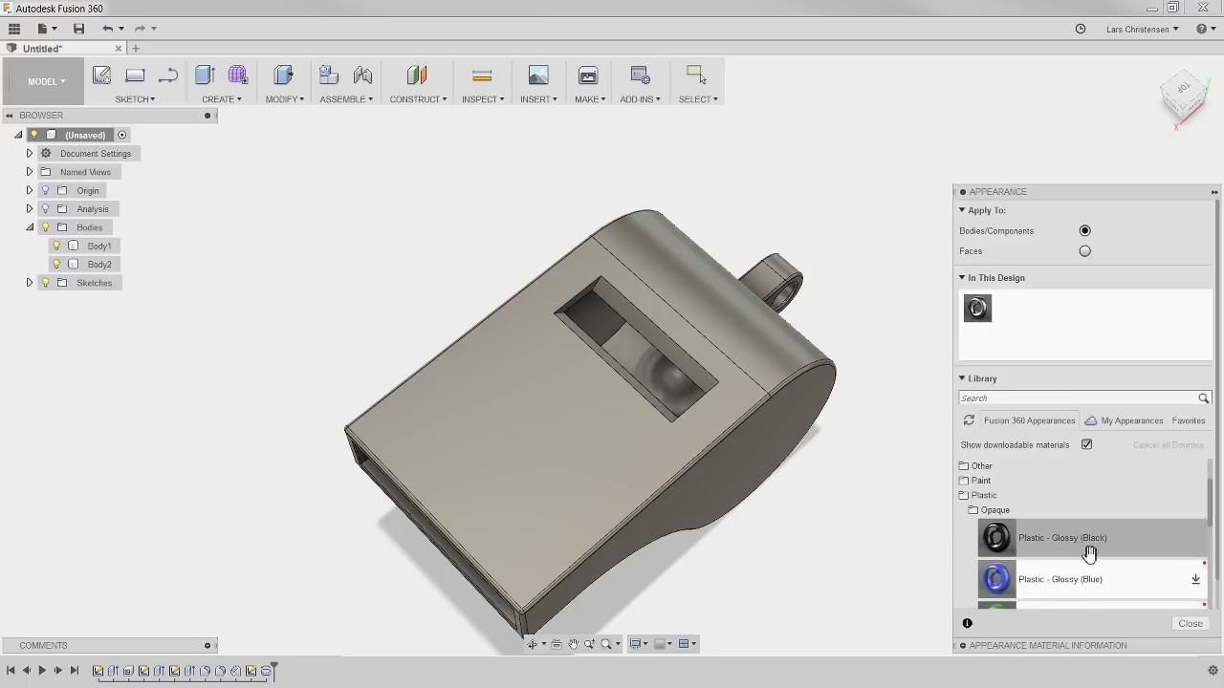